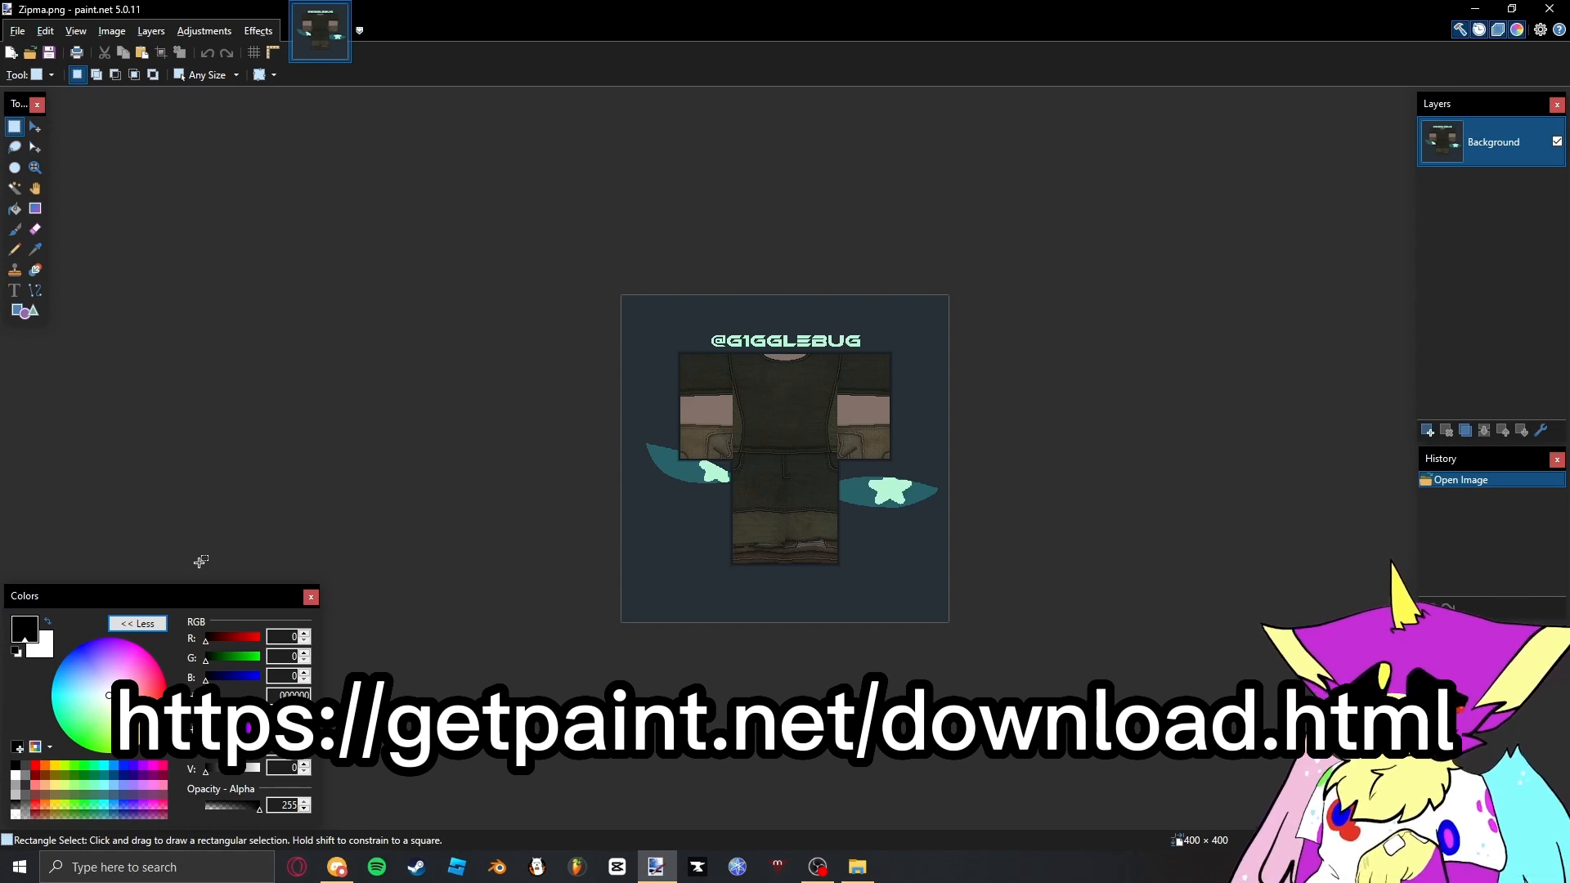
scroll(762, 441, up, 4)
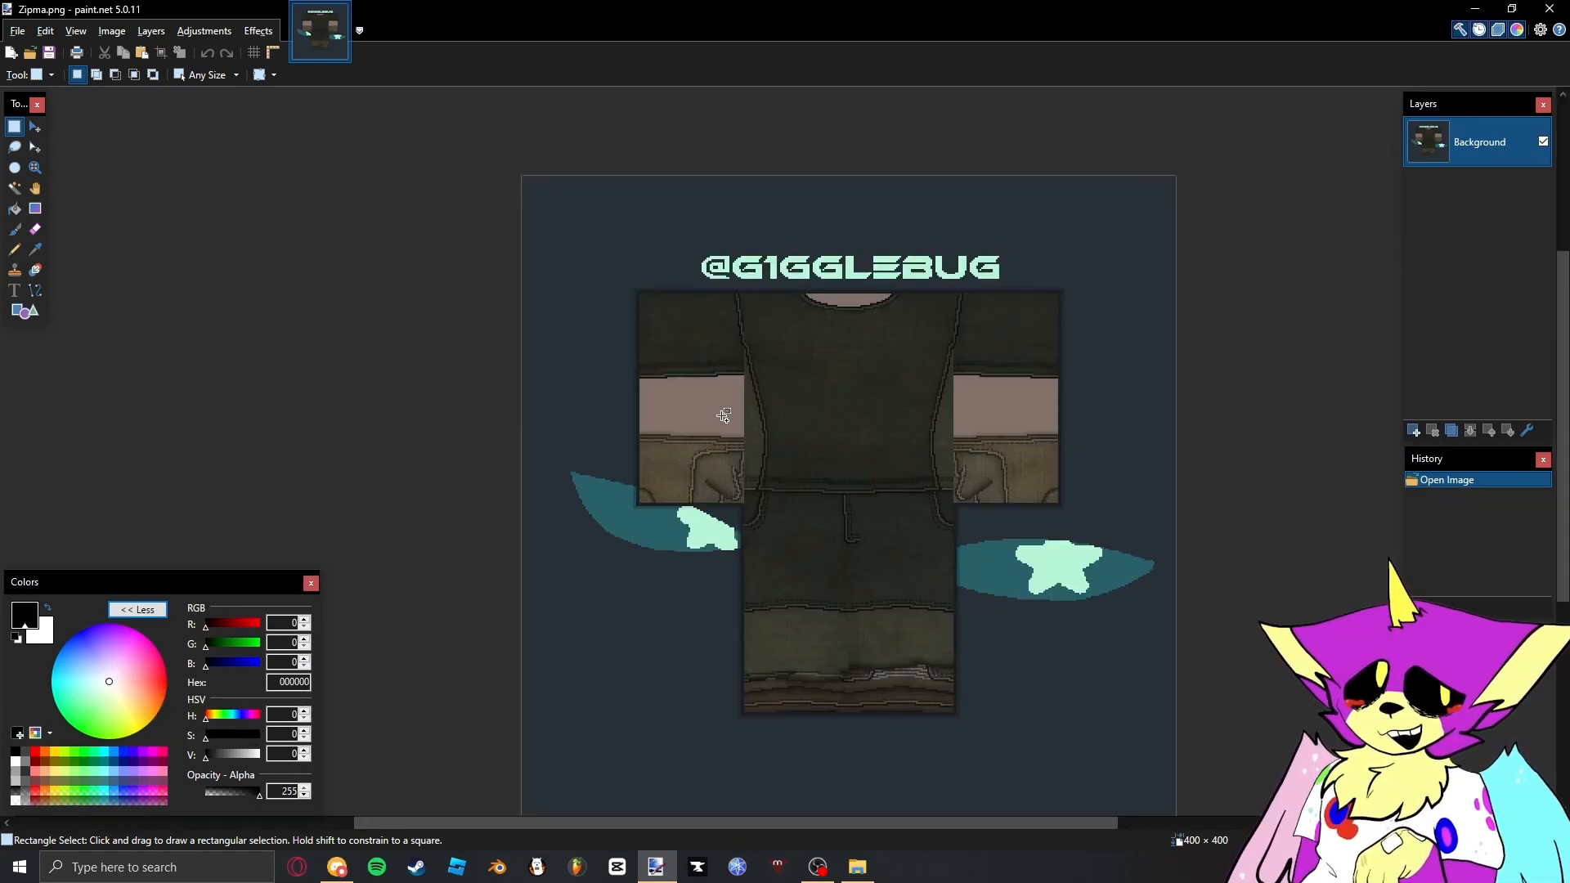
scroll(759, 421, down, 1)
scroll(783, 374, down, 1)
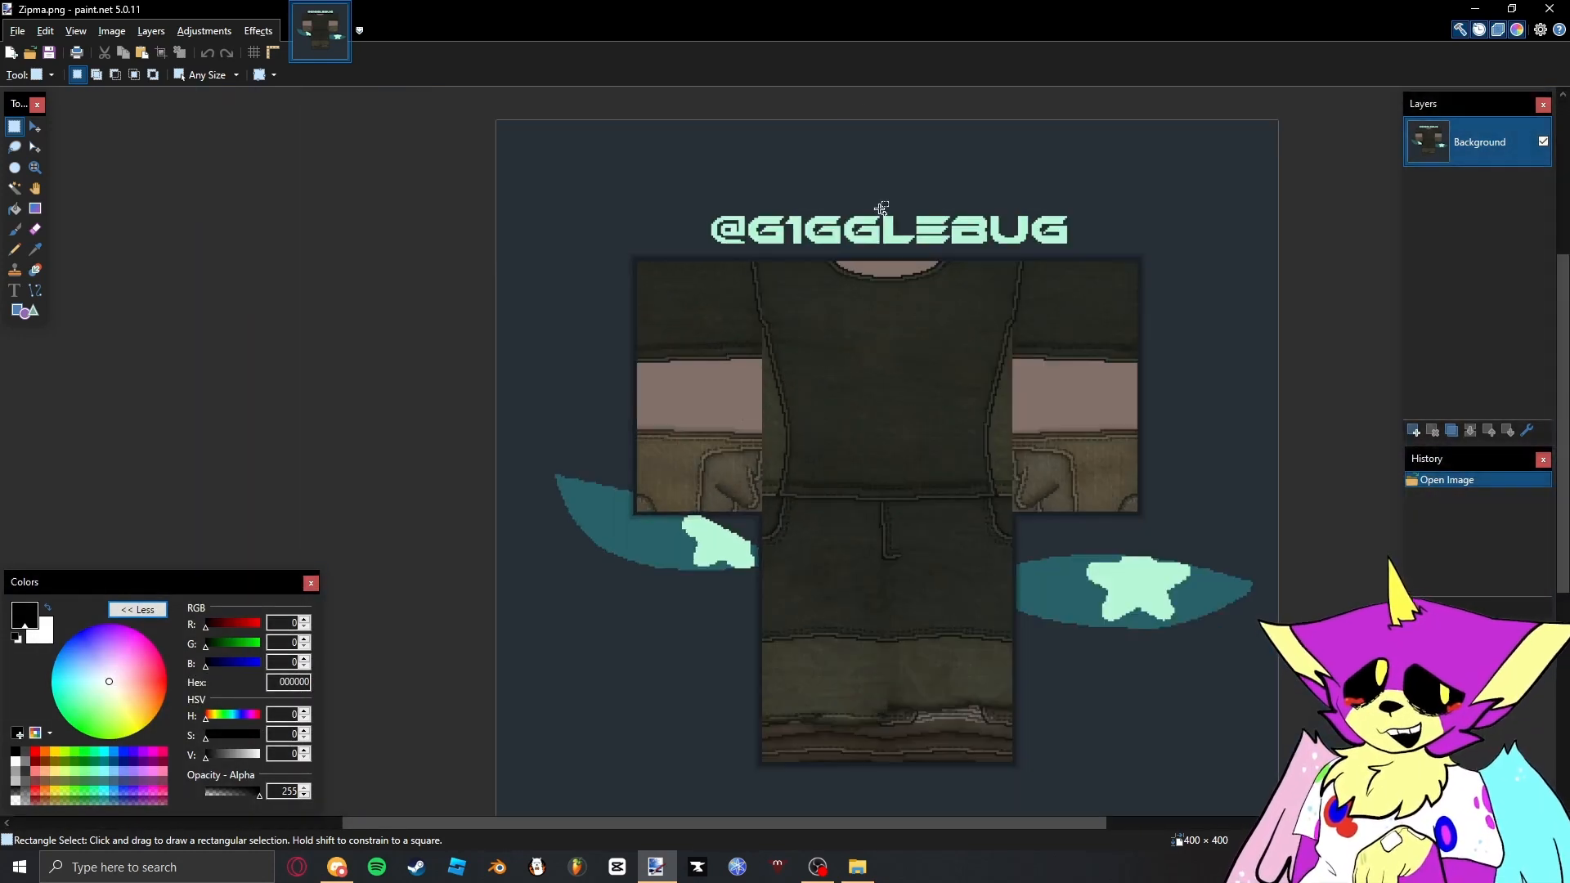
drag(926, 298, 992, 171)
scroll(865, 248, down, 4)
- Set the default rendering option for tools to aliased rendering in the settings and close them
key(alt+x)
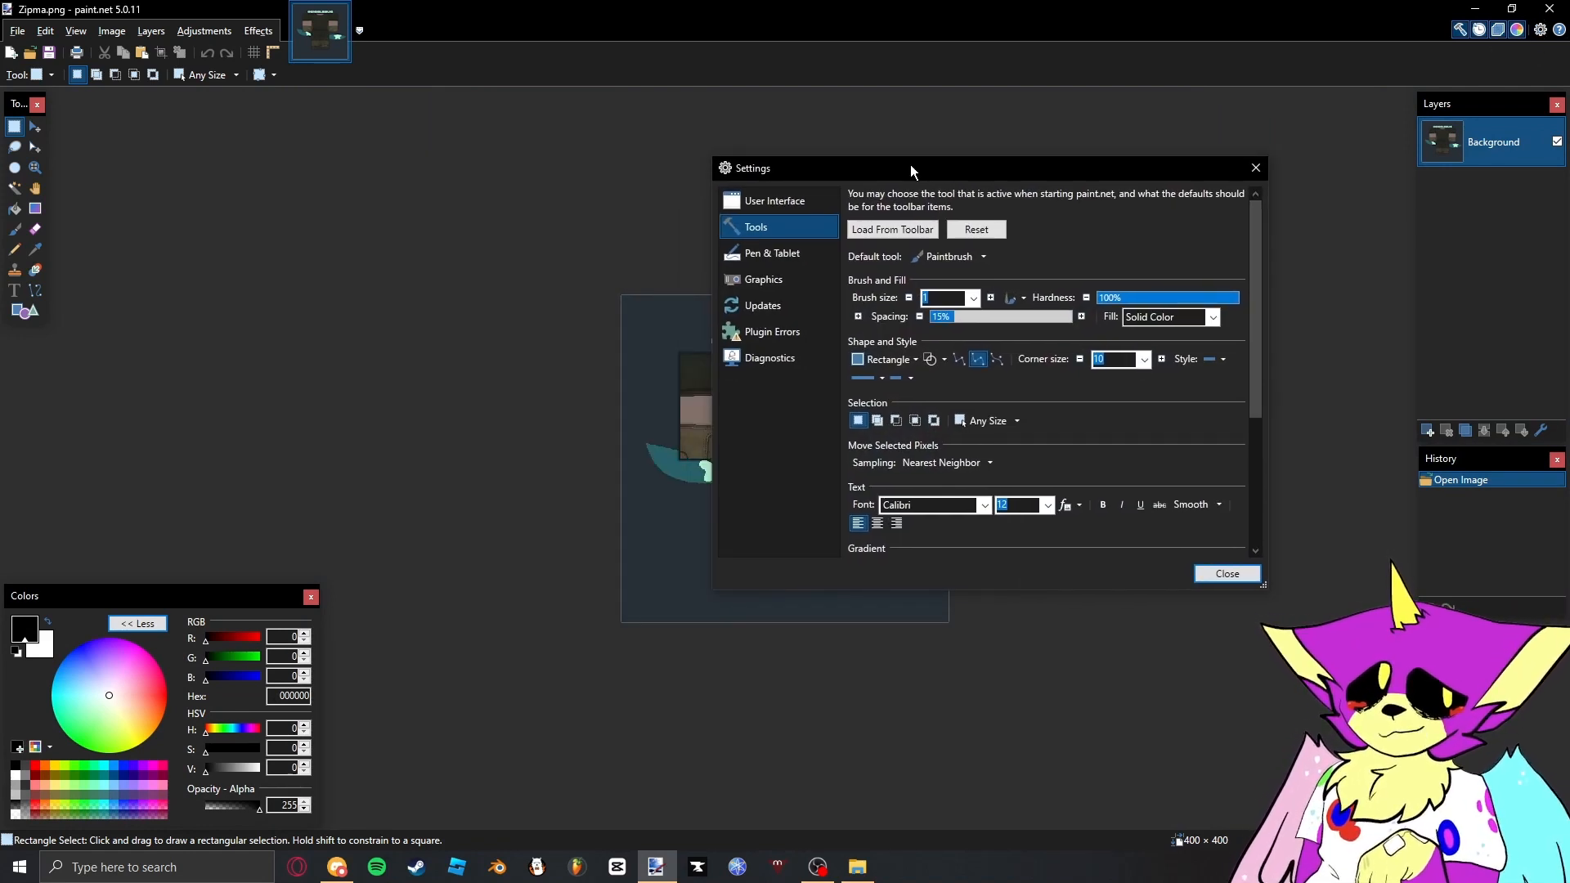
drag(906, 169, 631, 100)
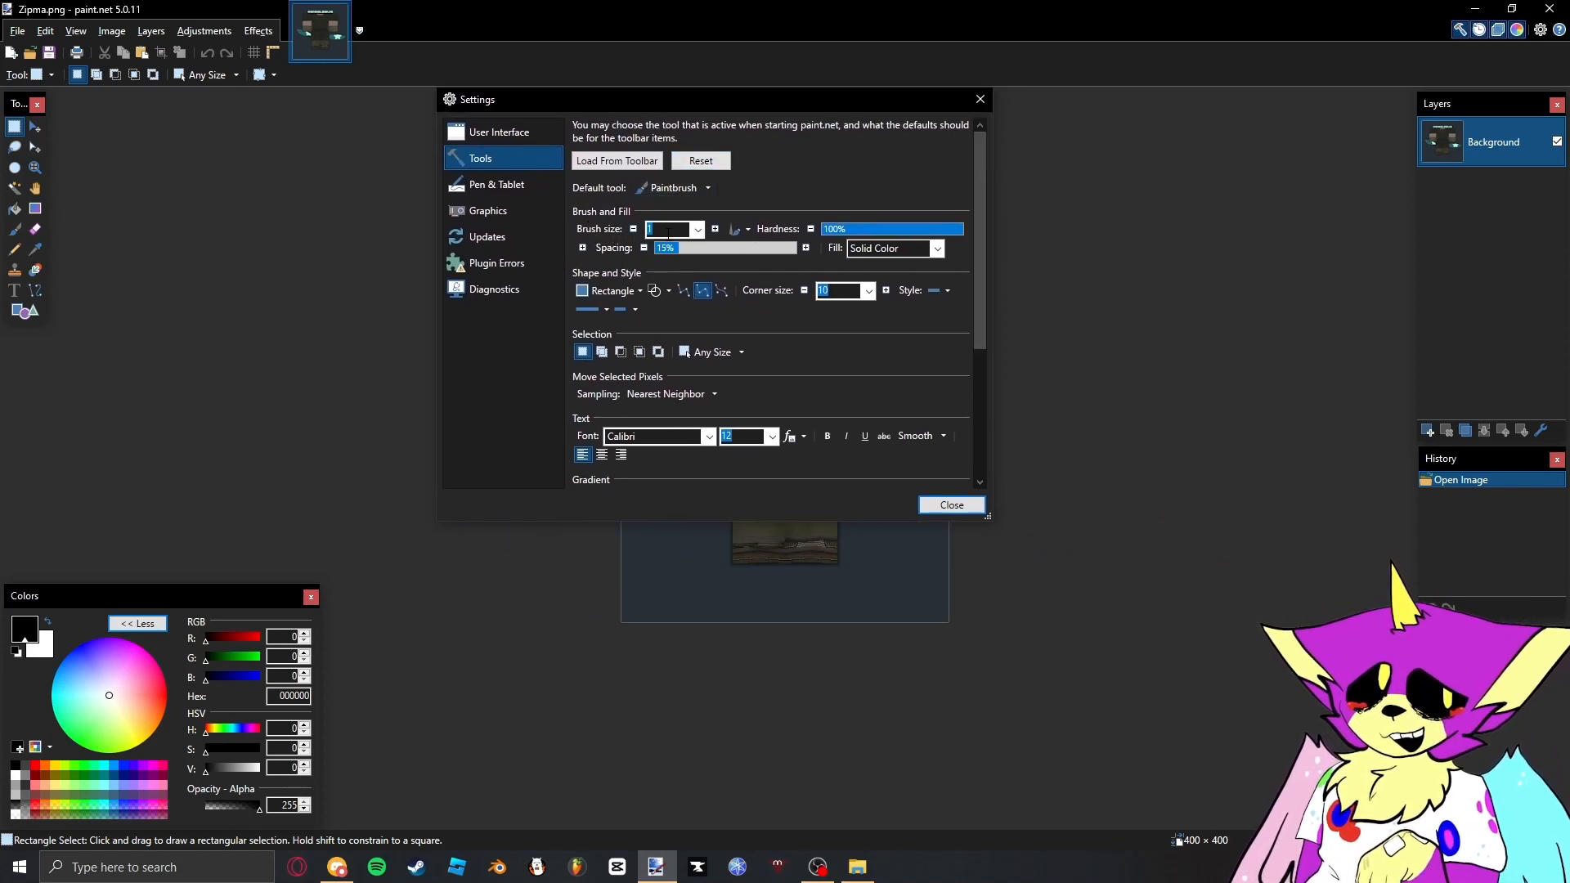
drag(978, 155, 983, 339)
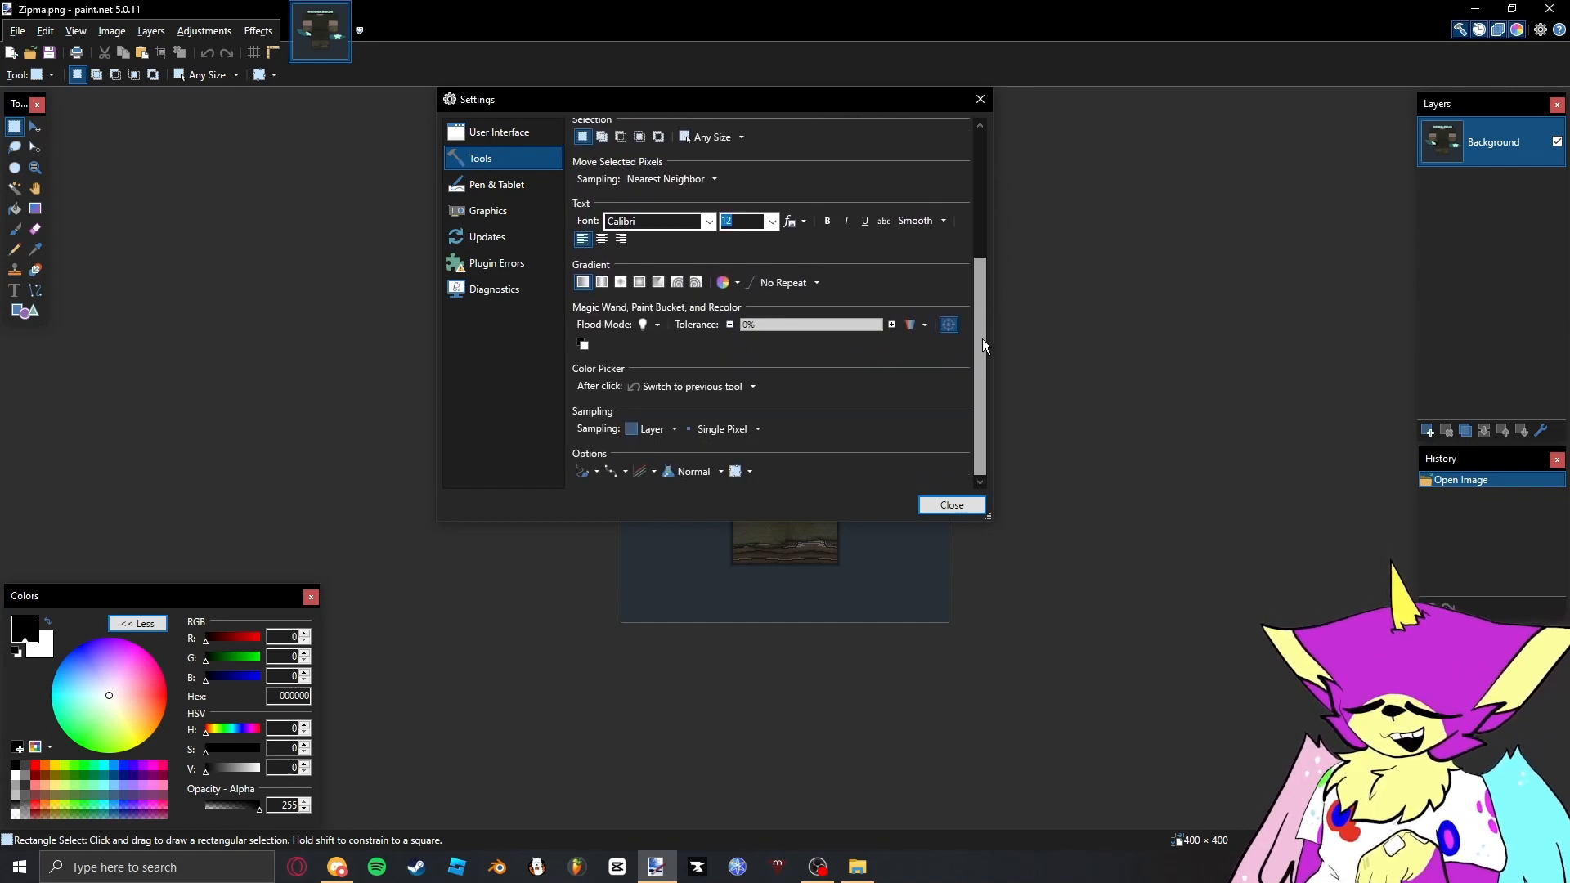
click(616, 473)
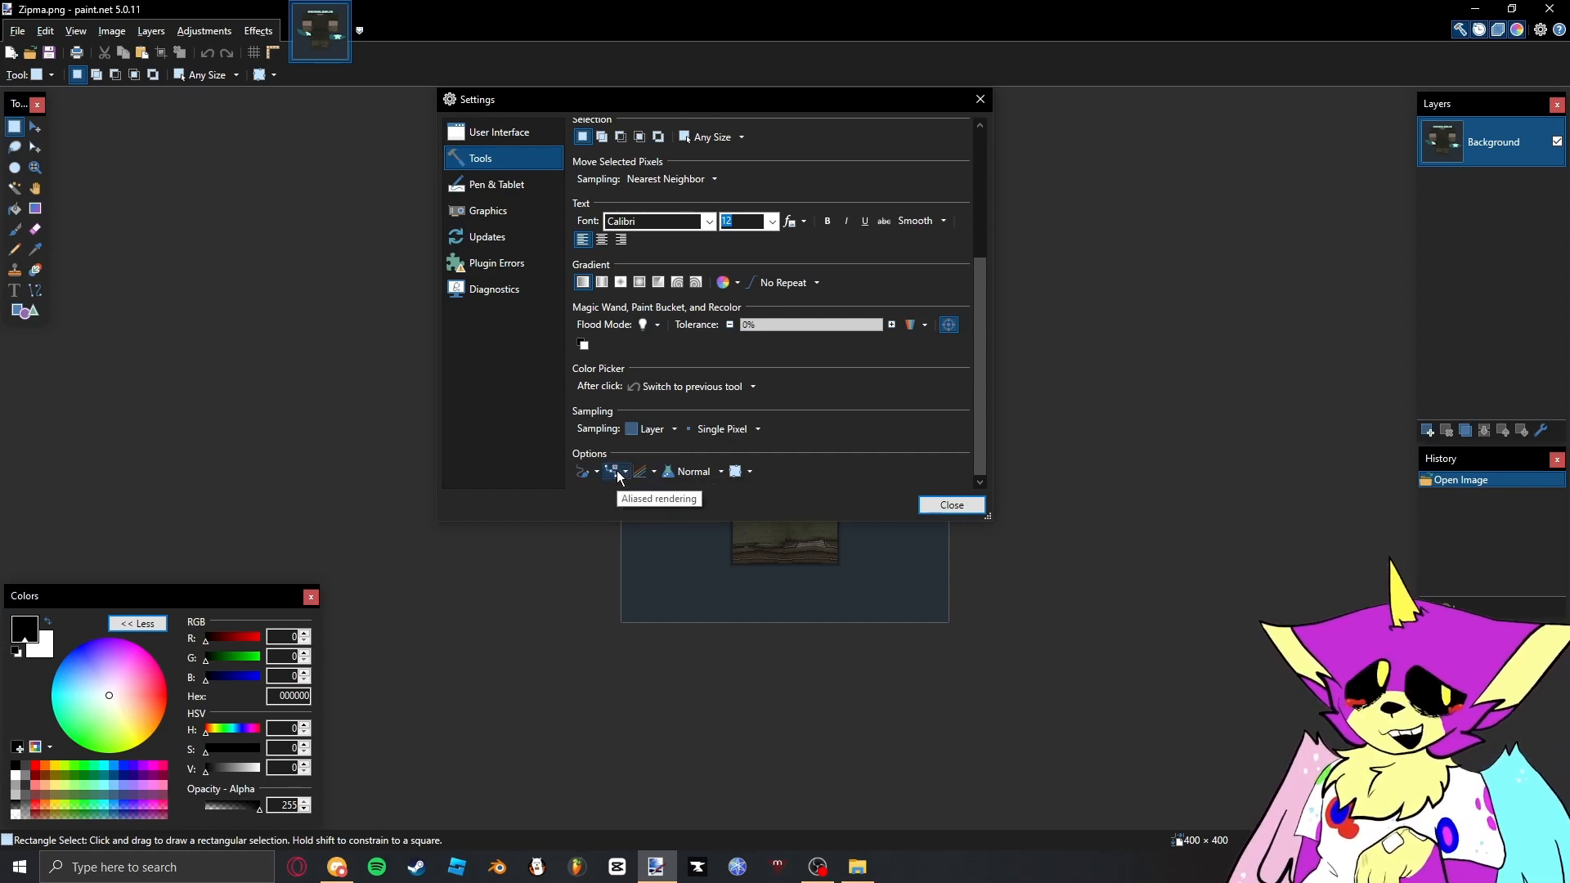
click(951, 506)
- Try a 1 × 5 pixel rectangular selection along the shirt's sleeve seam and clear it
scroll(857, 385, up, 8)
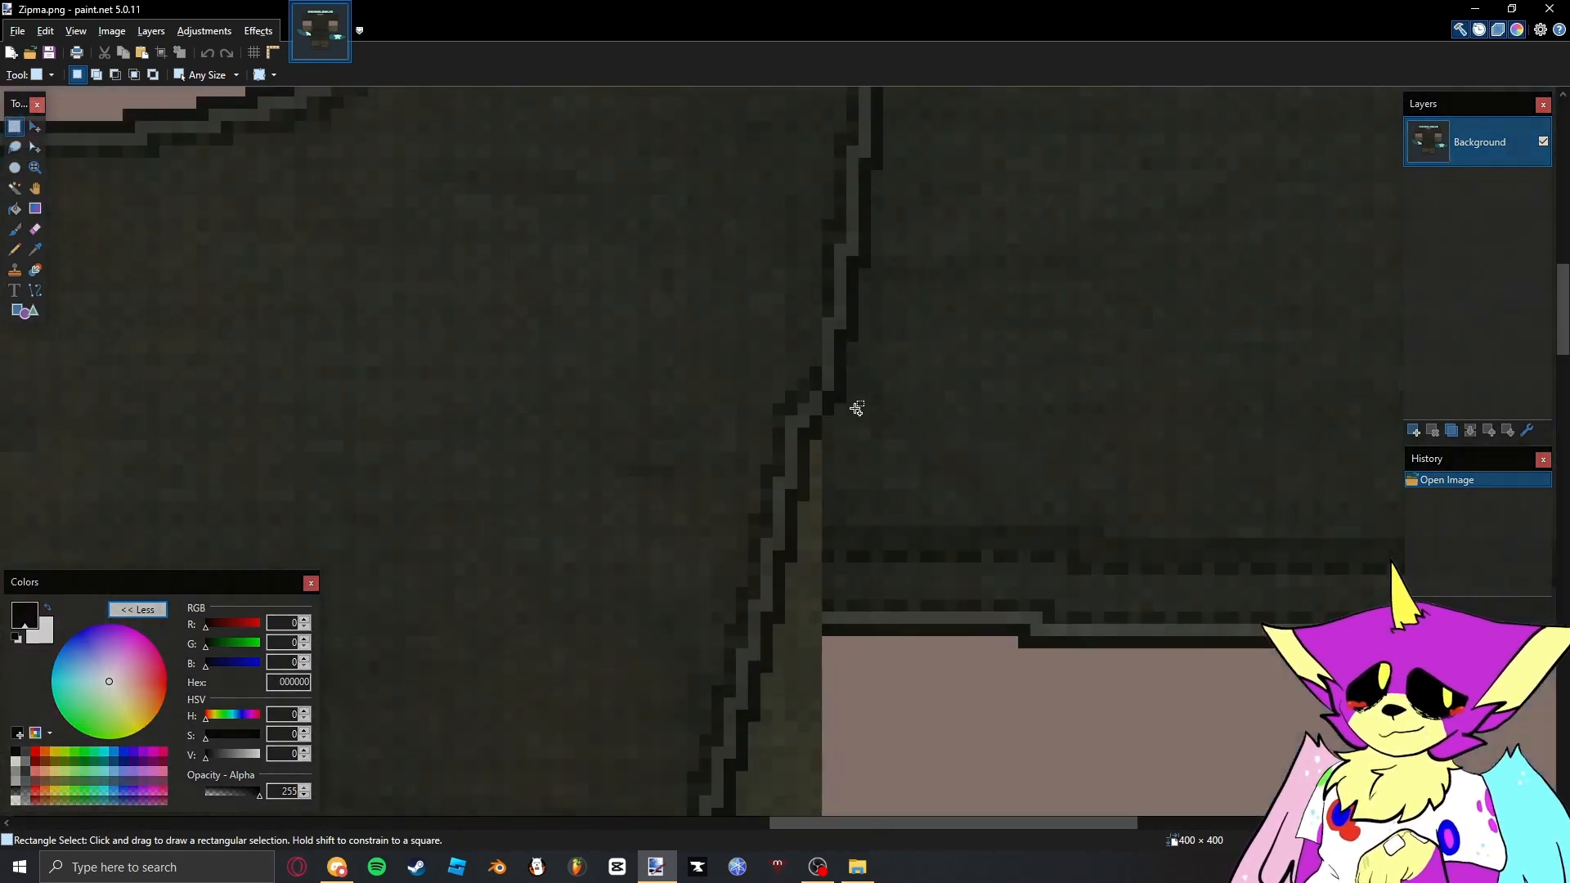
scroll(856, 283, up, 2)
drag(863, 277, 867, 162)
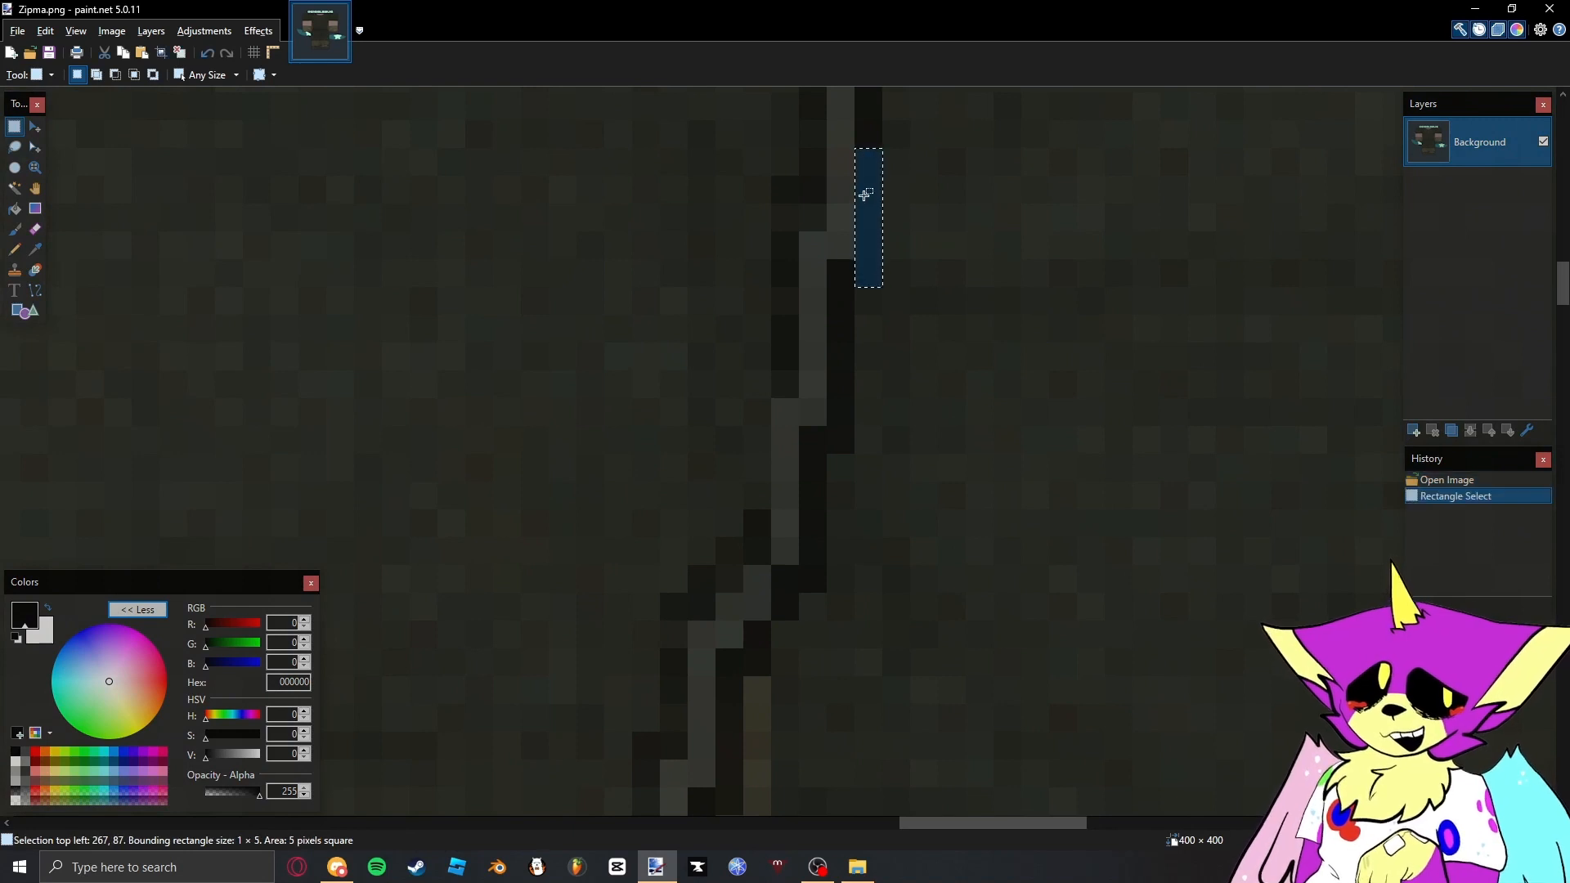
click(866, 196)
- Try a thin black Paintbrush stroke with brush size 1 beside the sleeve seam and undo it
scroll(853, 264, down, 3)
mouse_move(853, 267)
mouse_down()
mouse_move(785, 341)
mouse_move(842, 442)
mouse_move(859, 379)
mouse_up()
key(b)
key(ctrl+z)
drag(828, 252, 864, 491)
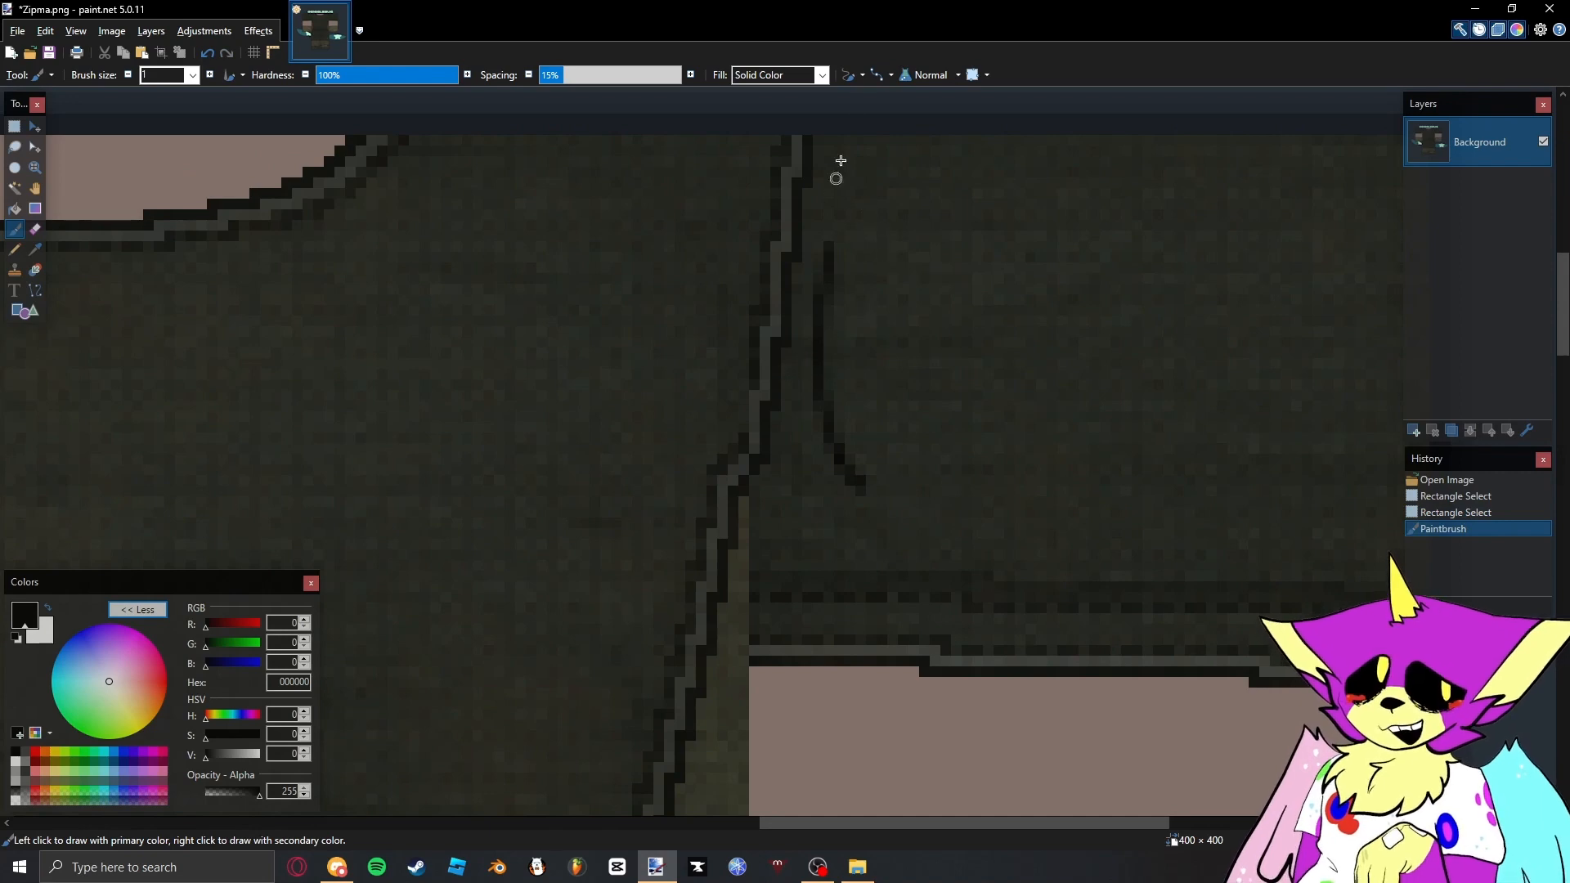
key(ctrl+z)
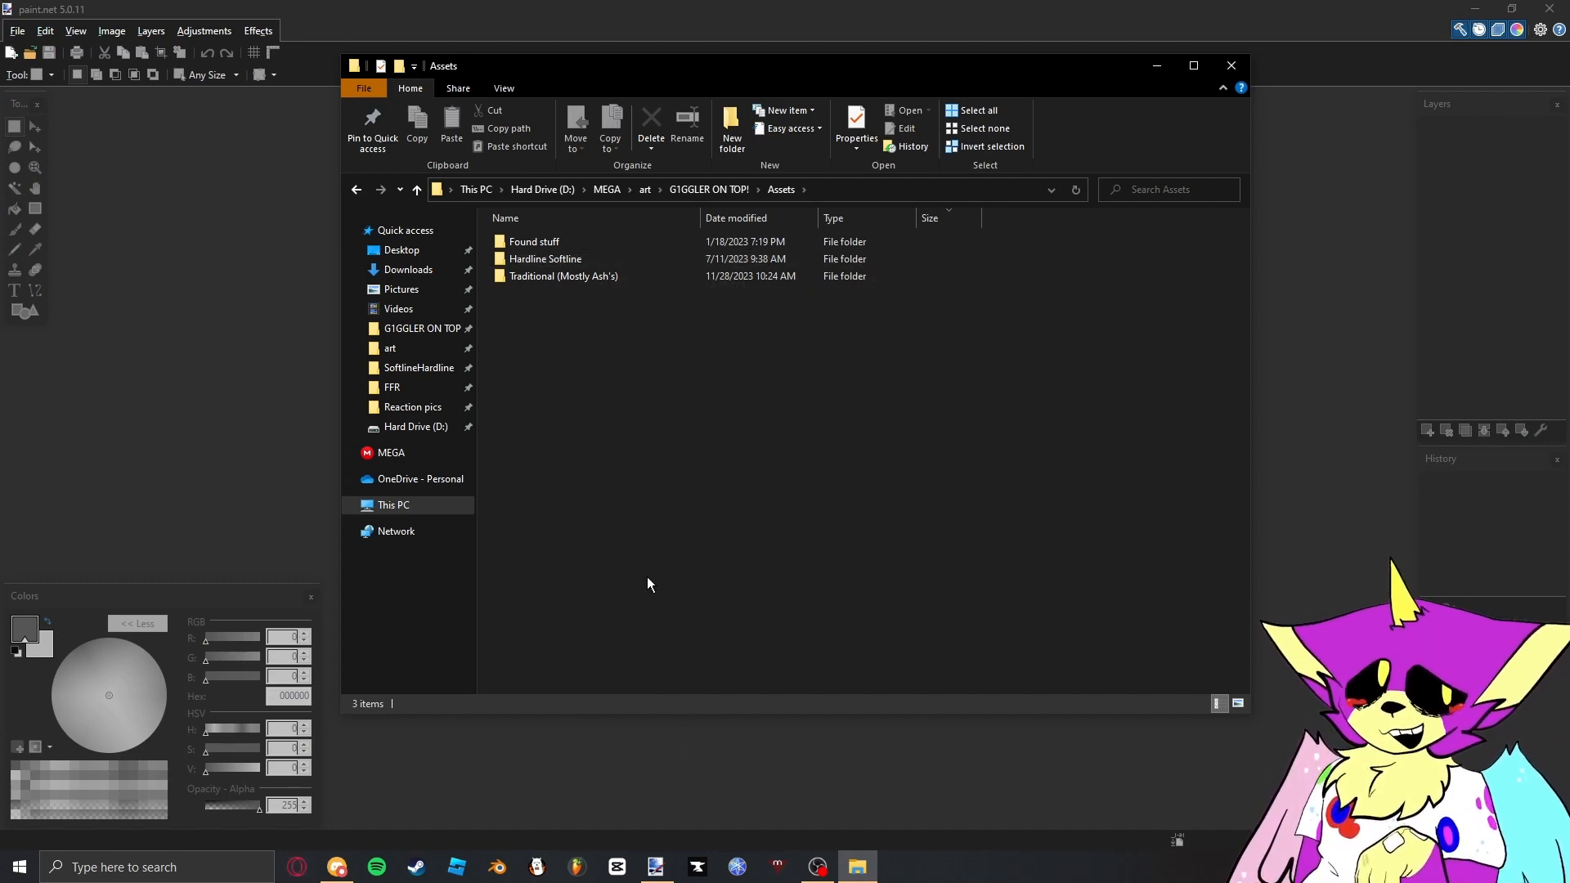
- Switch to Discord and look through the recent messages in the public_assets channel for shared clothing templates
click(347, 862)
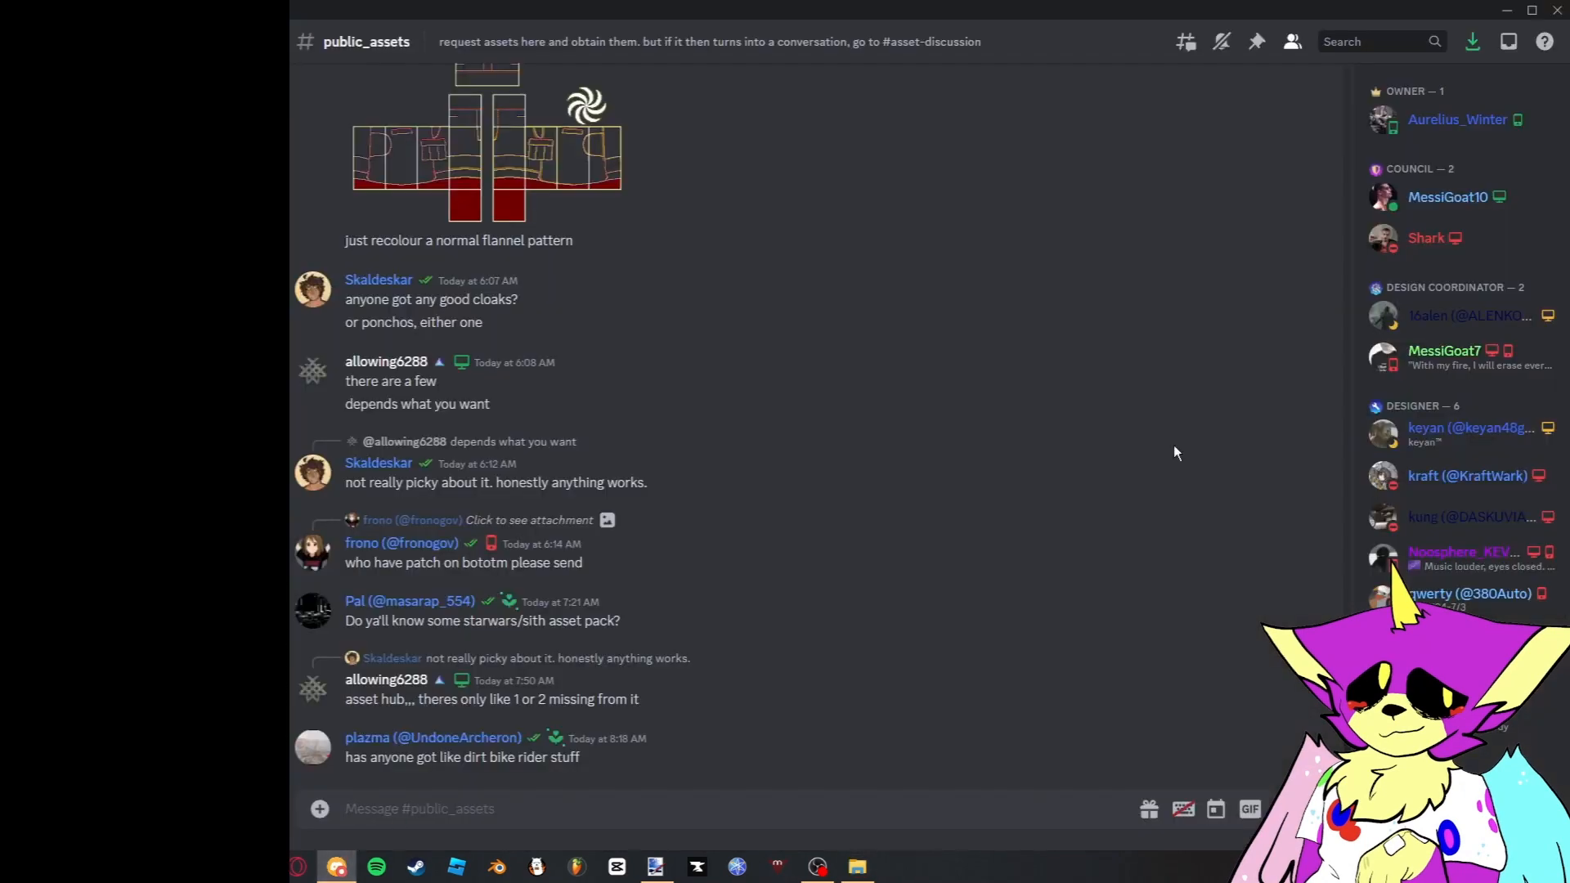
scroll(768, 358, up, 6)
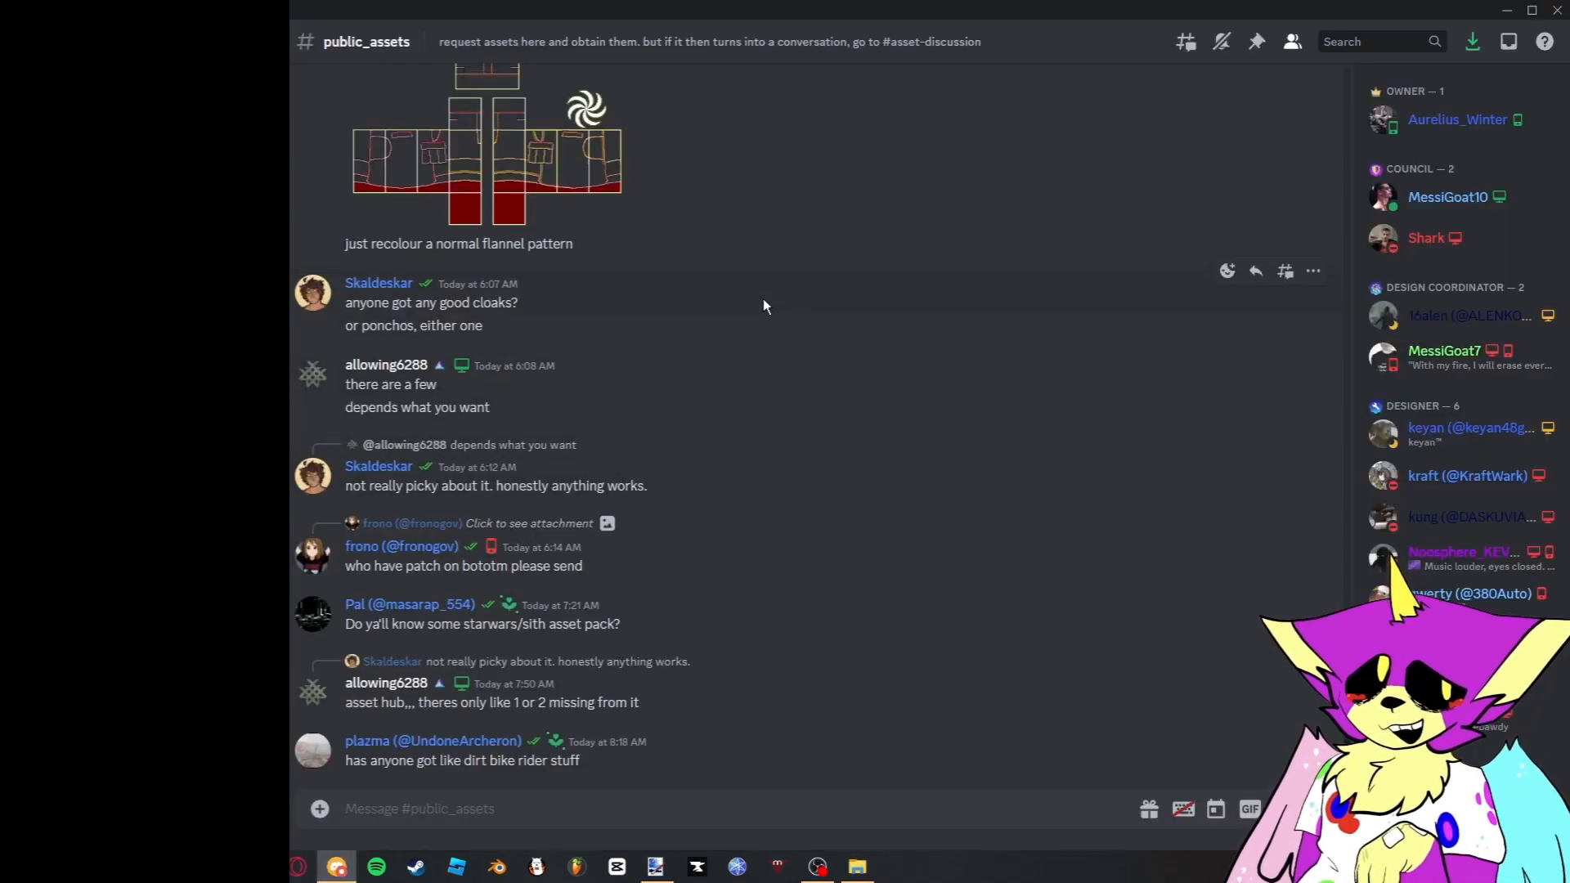
scroll(754, 291, up, 5)
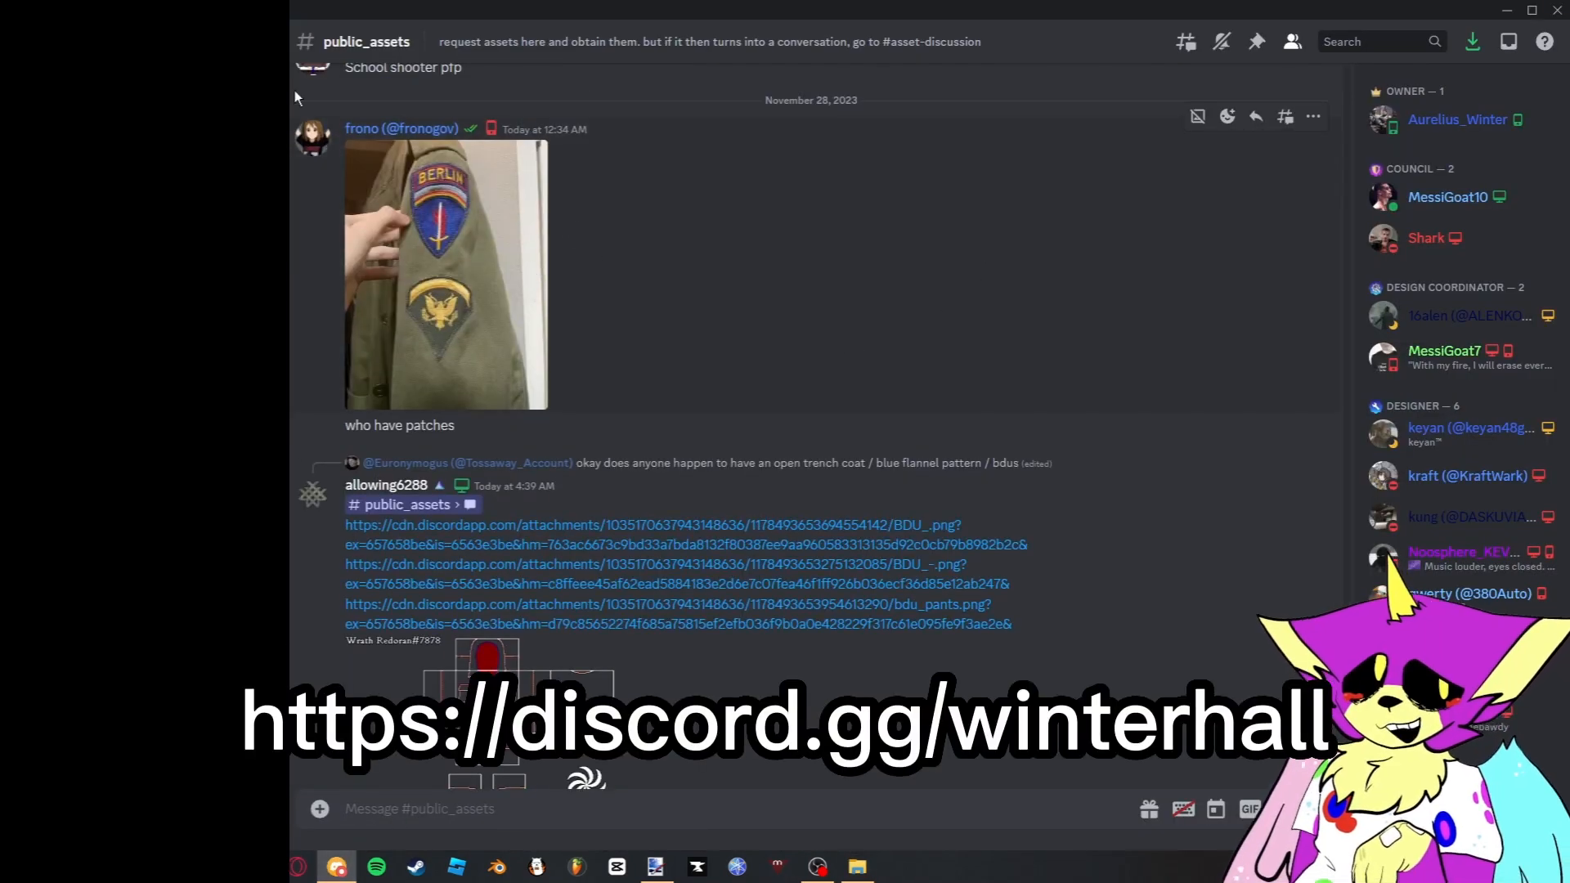
scroll(1010, 233, down, 6)
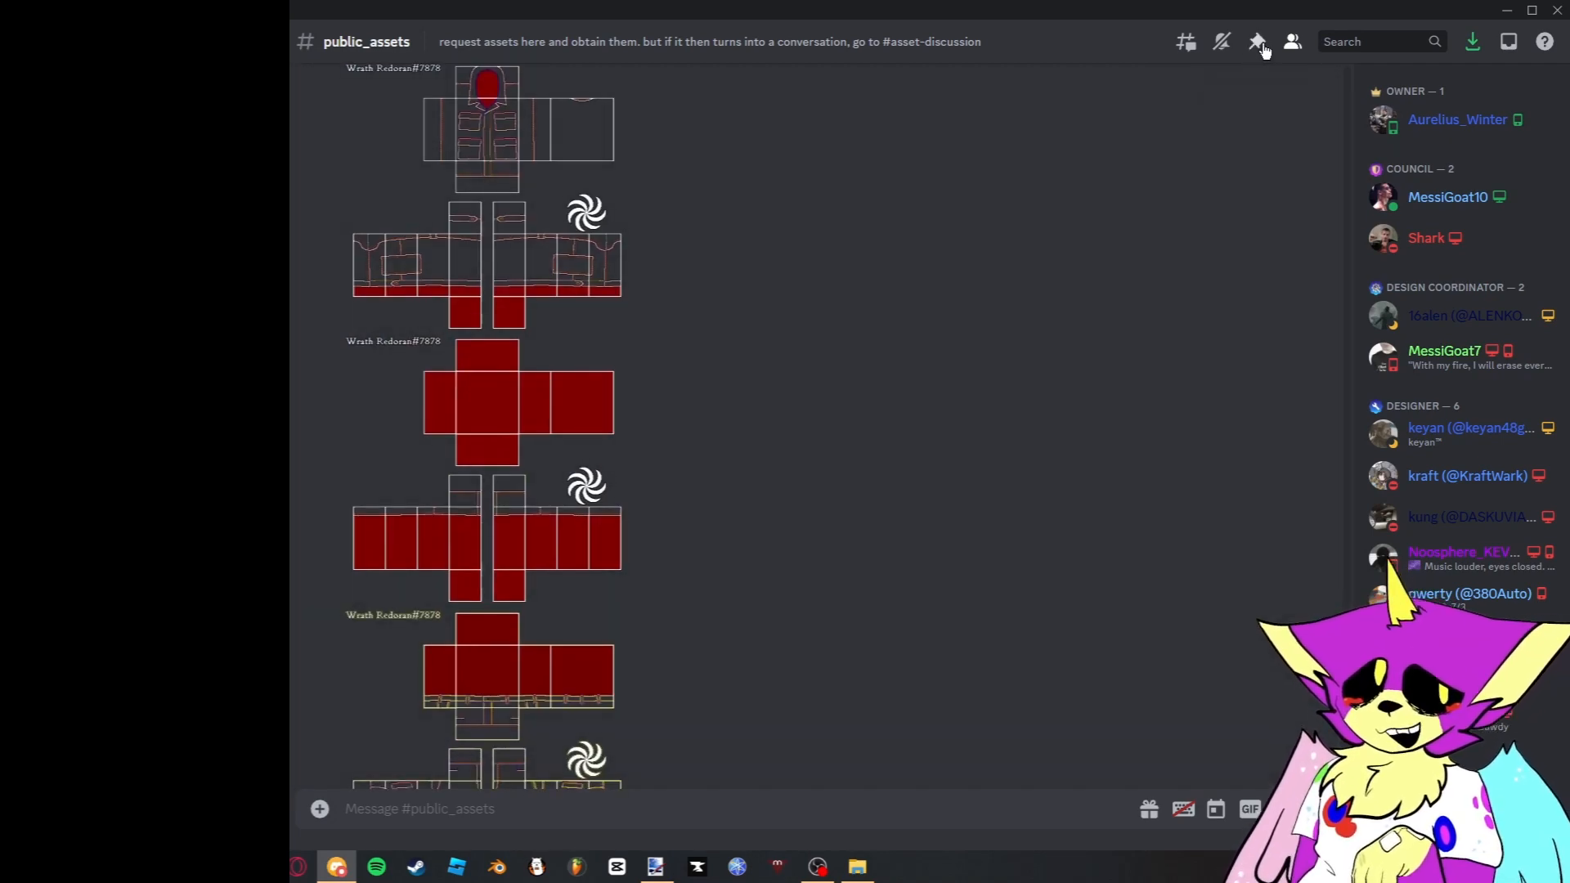
- Review the pinned messages of the public_assets channel for downloadable asset packs, and close the list
click(1260, 45)
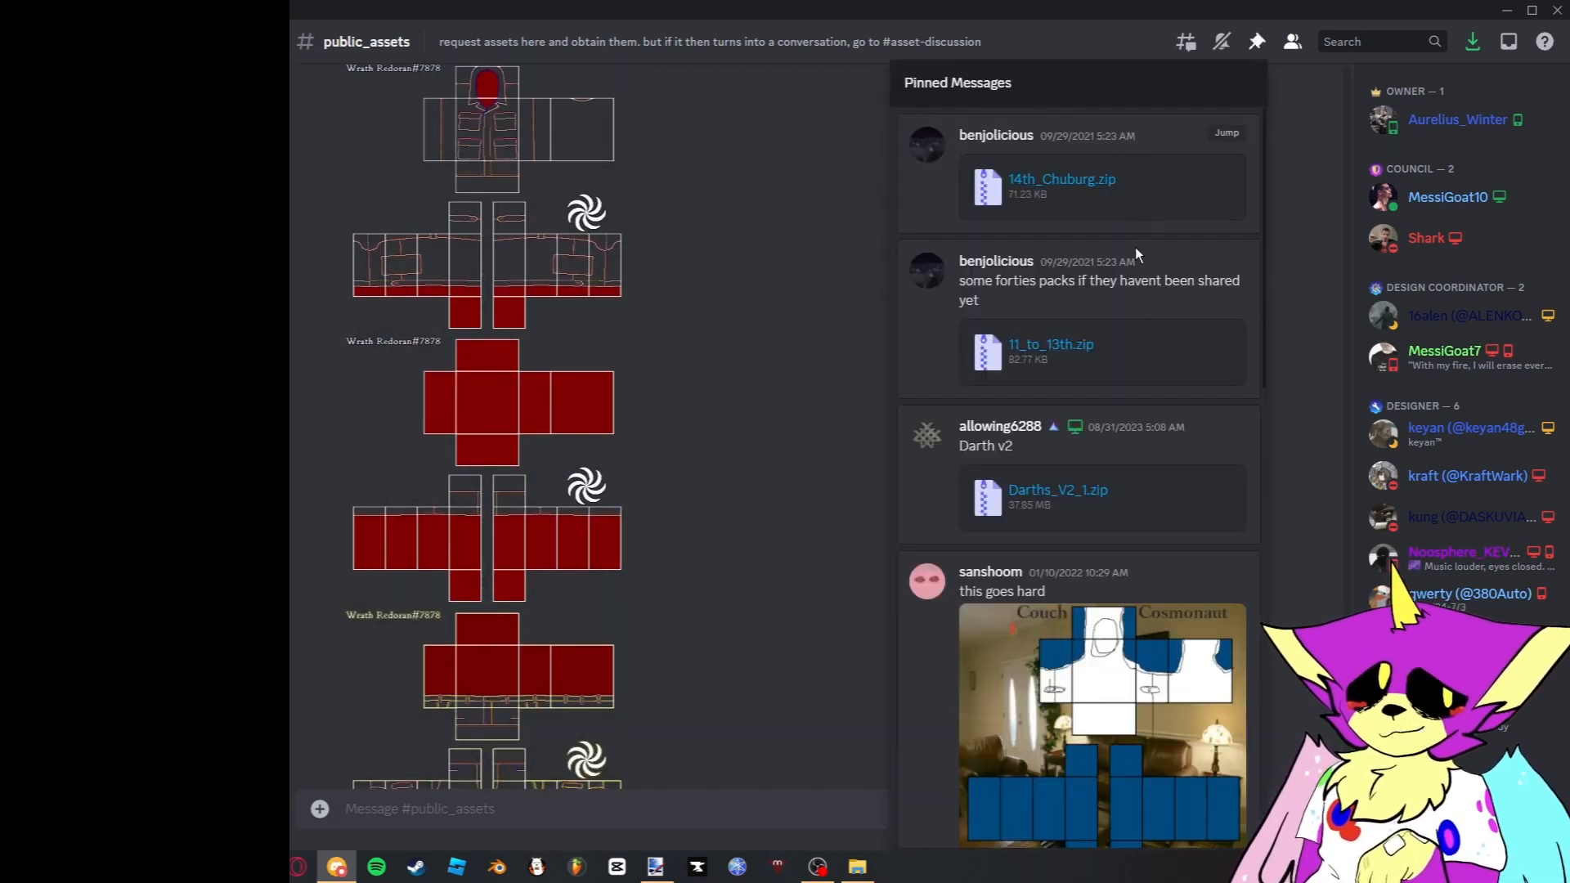
scroll(1135, 296, down, 2)
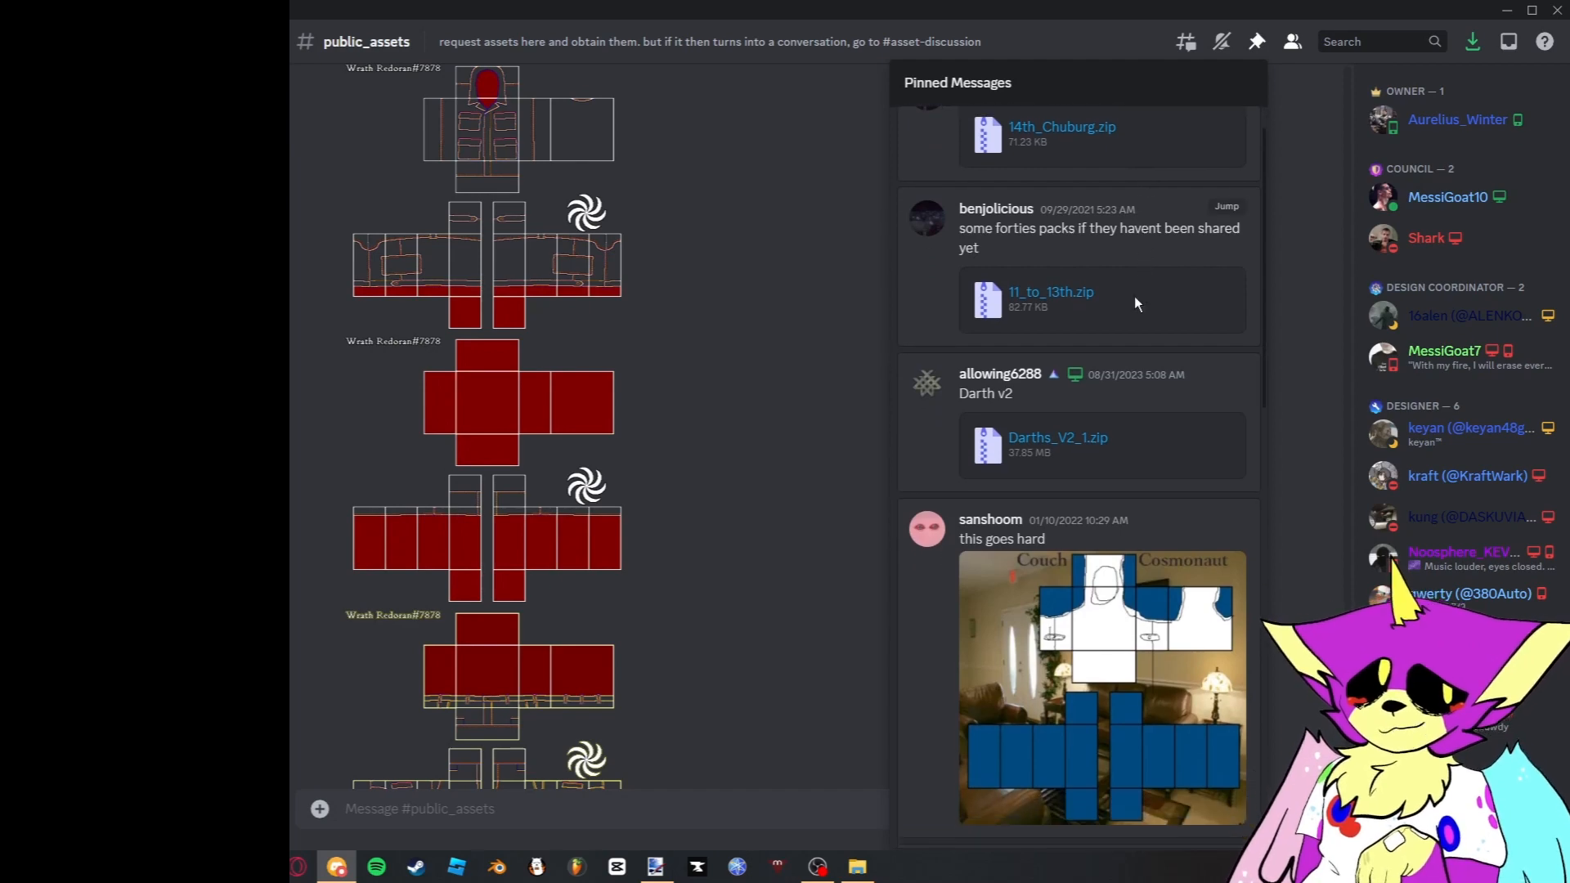
scroll(1135, 365, down, 10)
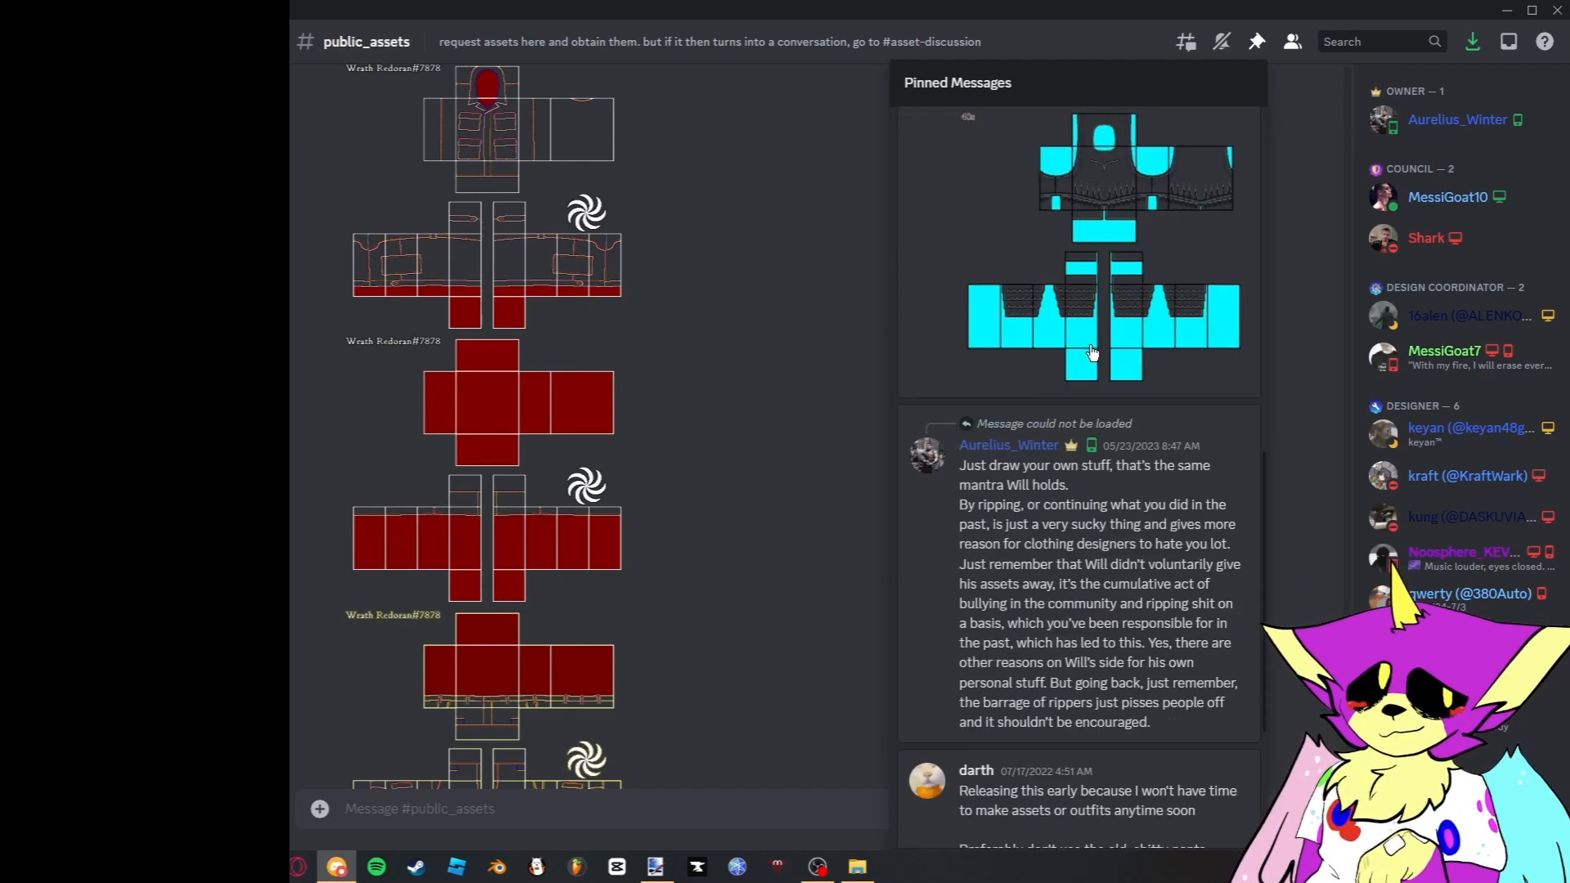
scroll(1079, 357, down, 2)
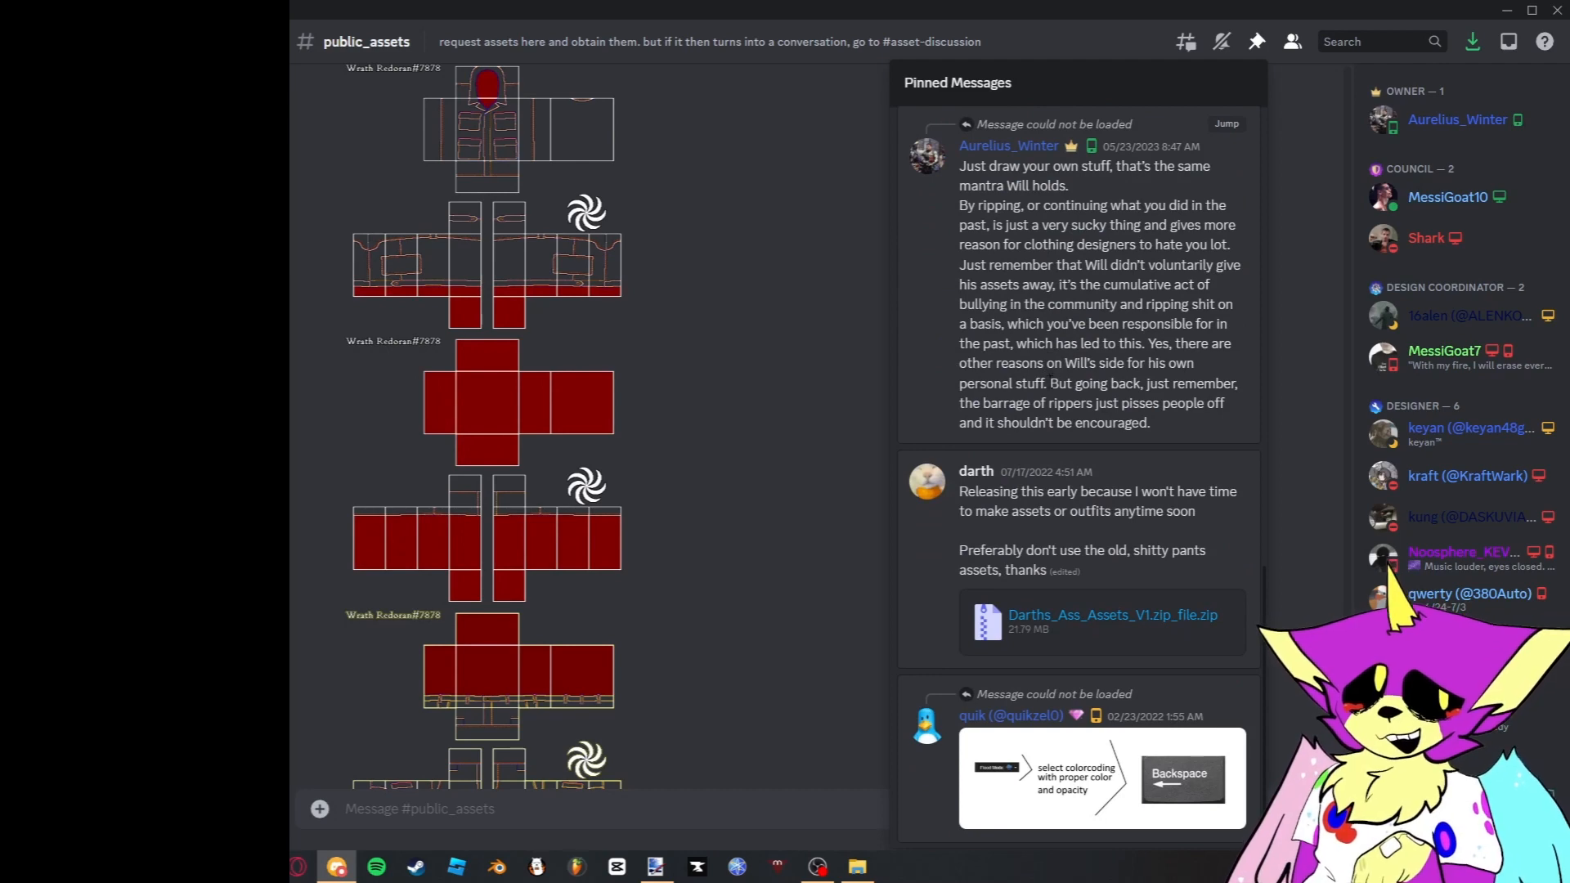
scroll(1029, 454, up, 12)
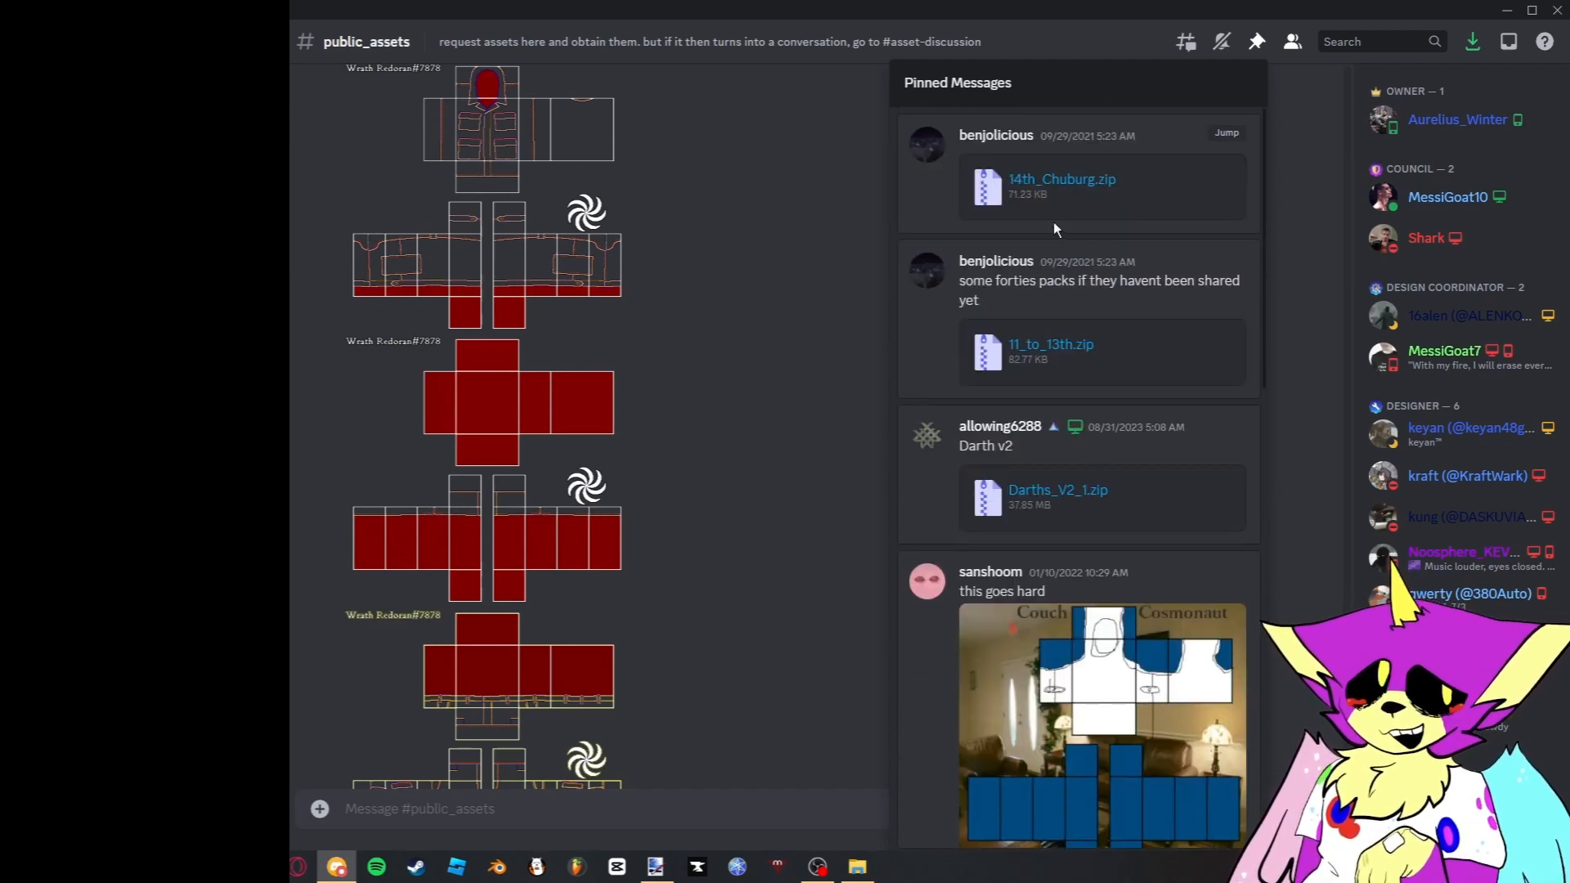
click(788, 282)
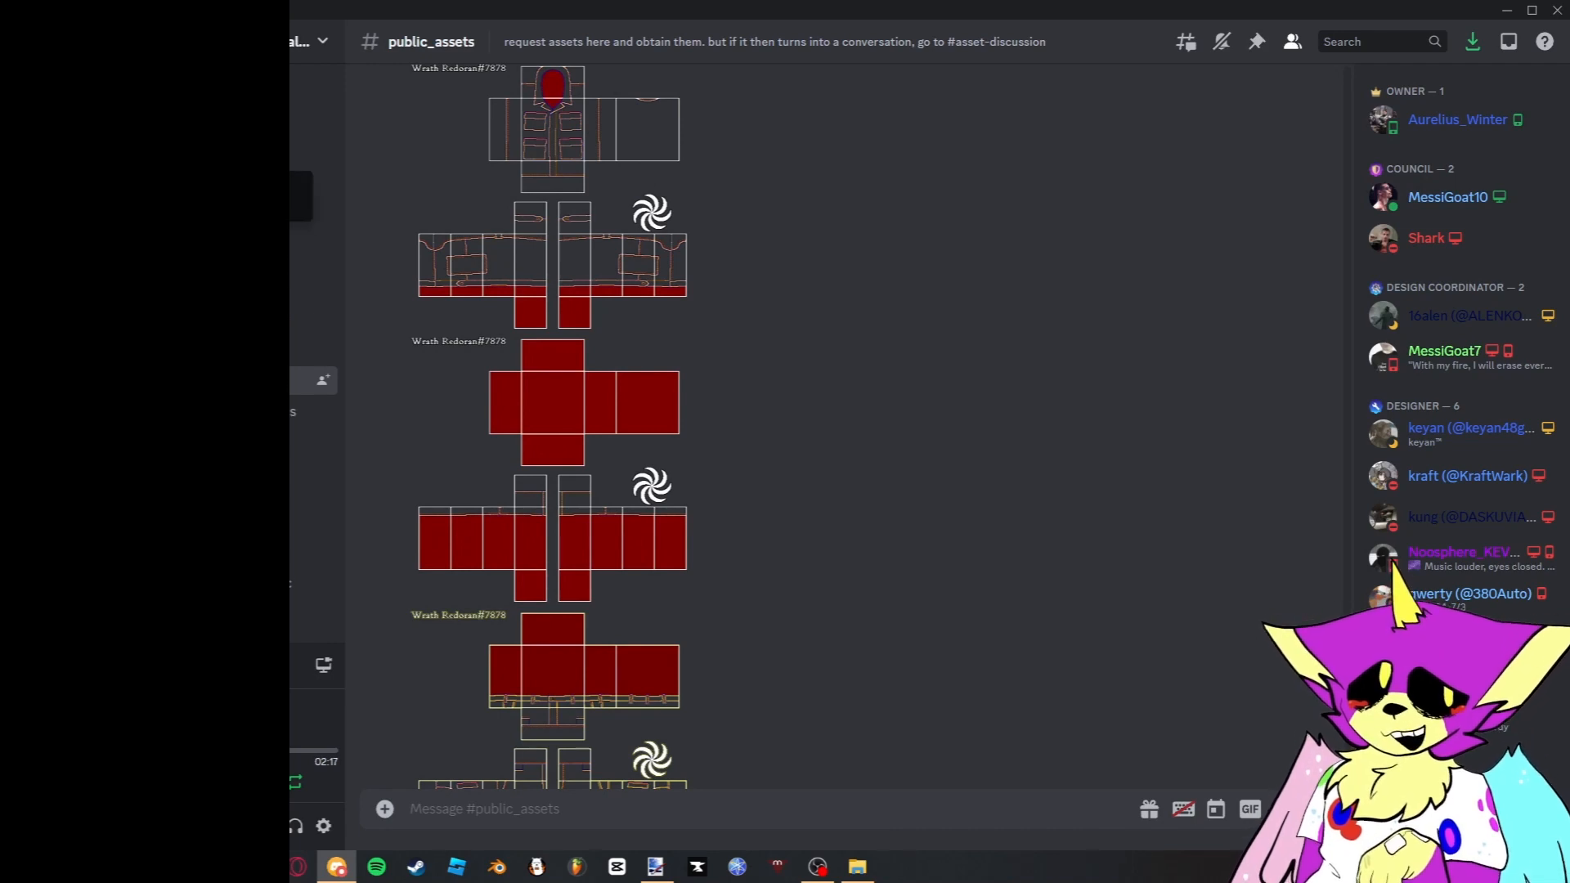
- Open the other server's public_assets channel and review the asset pack links in its pinned messages
click(98, 196)
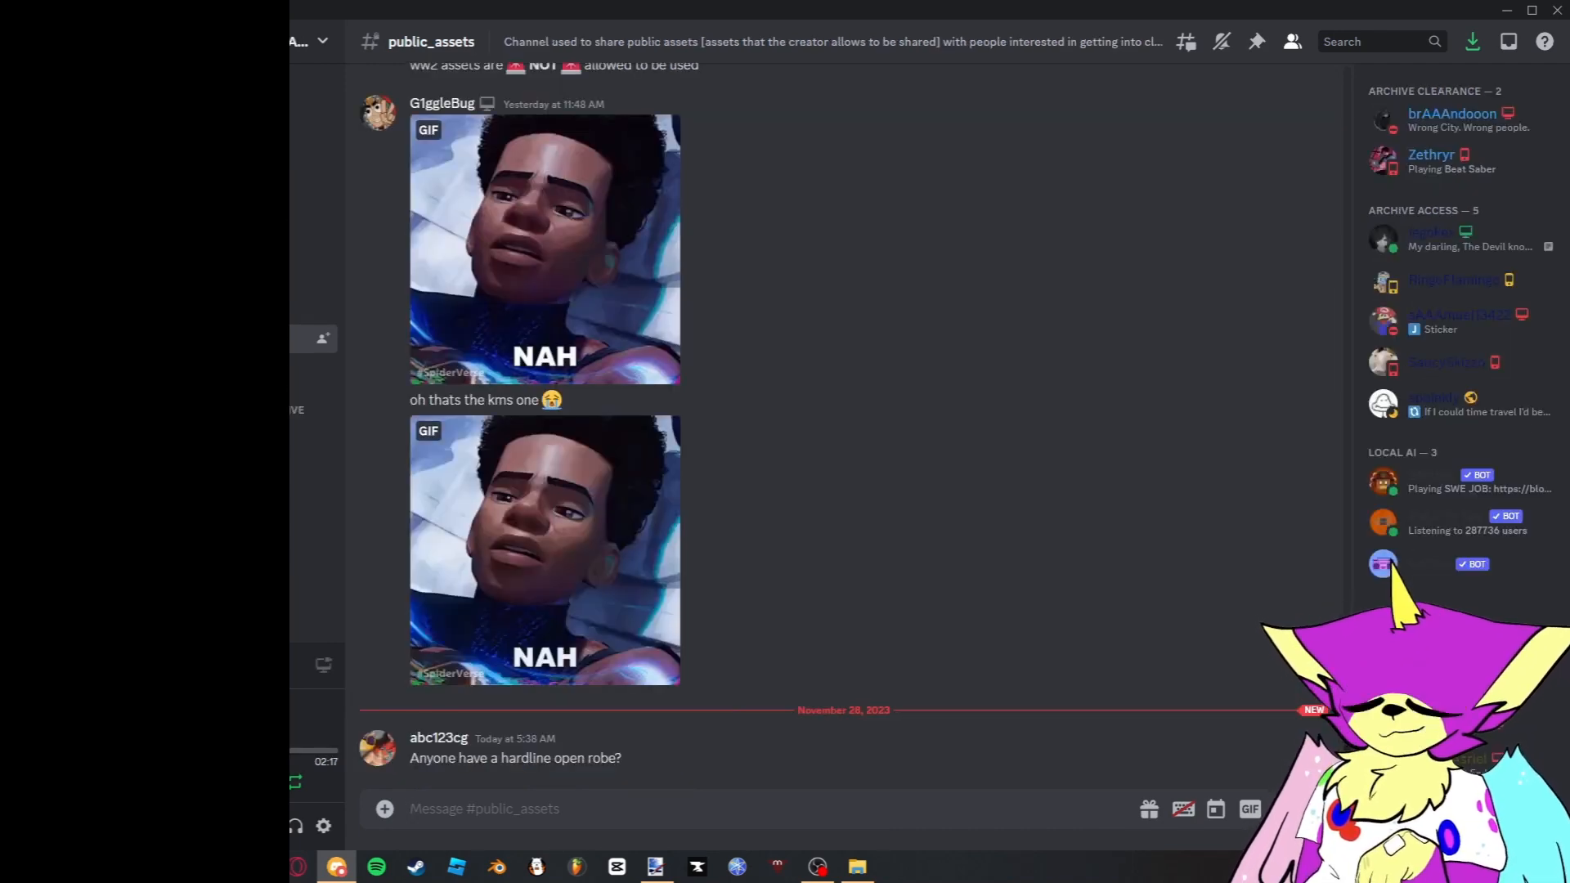
scroll(973, 493, up, 8)
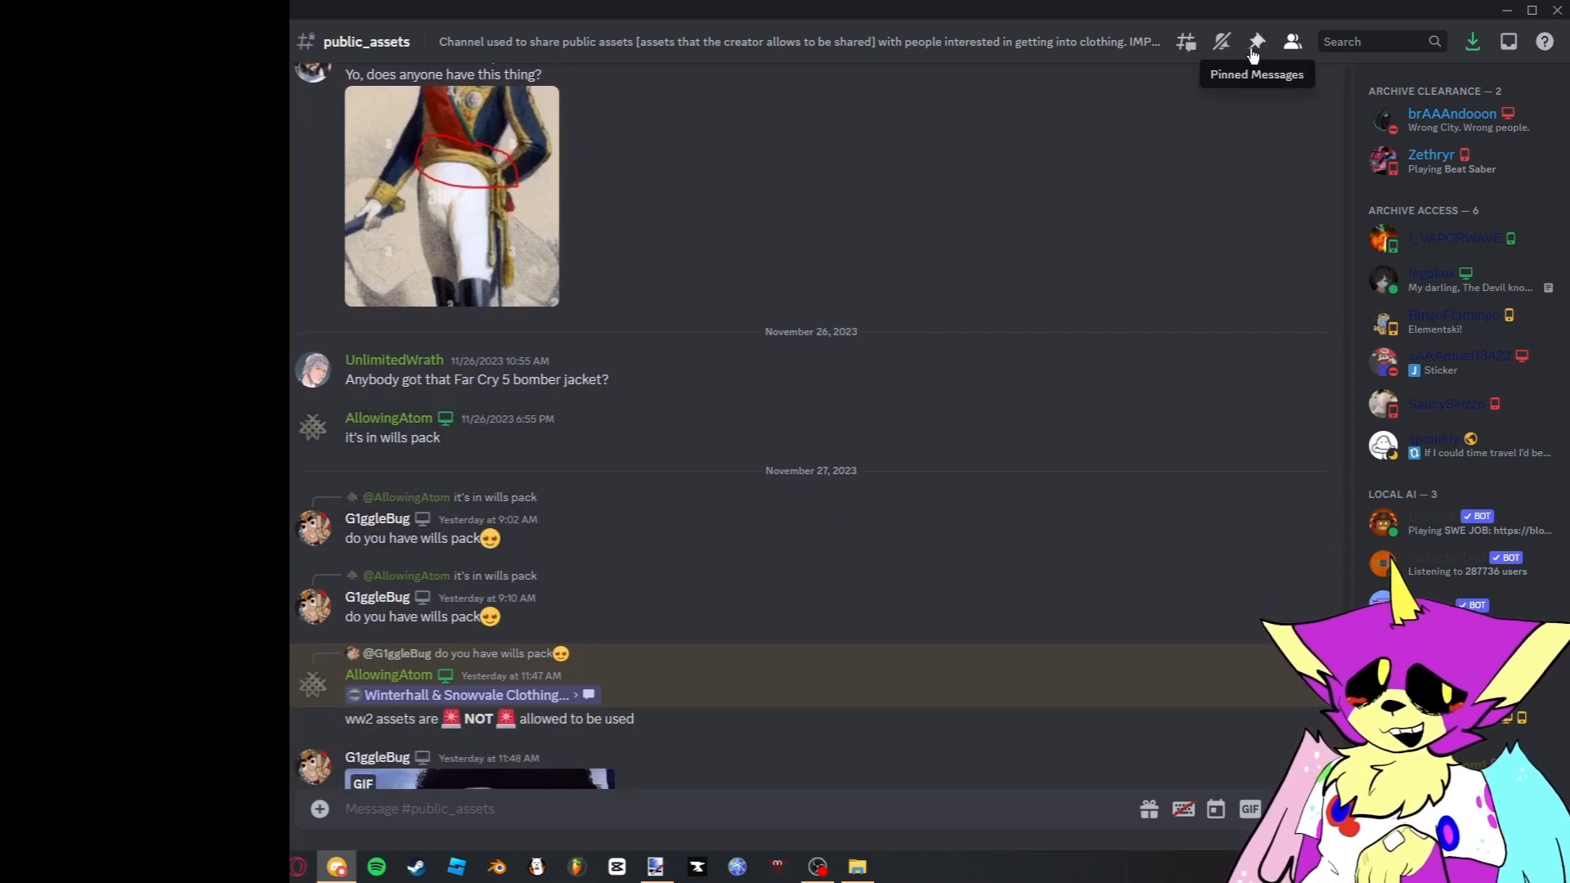
click(1257, 41)
scroll(1078, 294, down, 15)
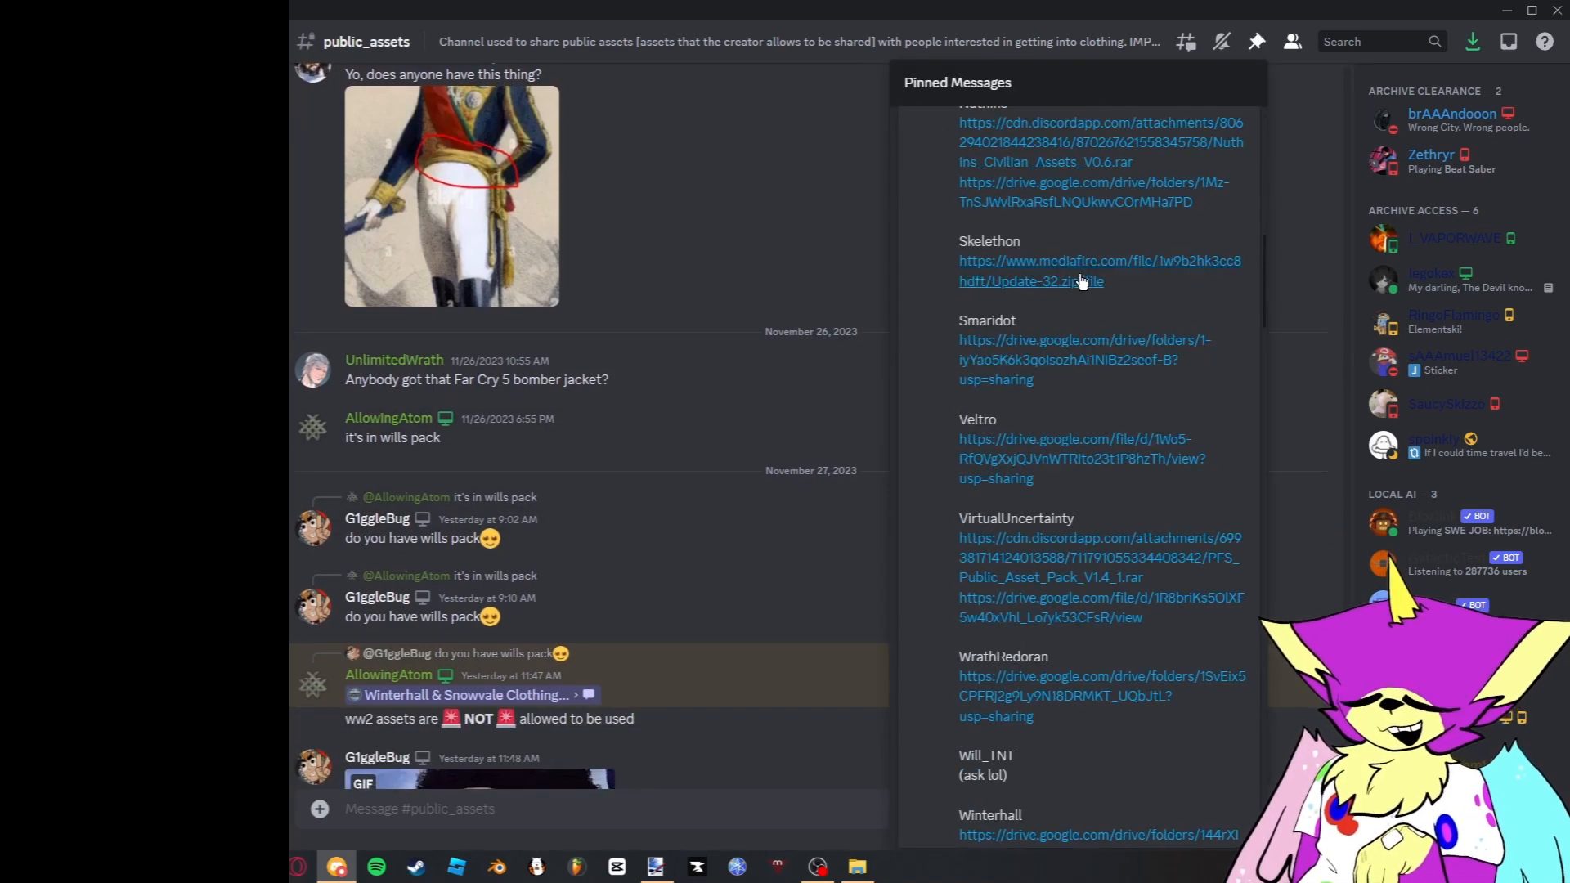
scroll(1078, 303, down, 12)
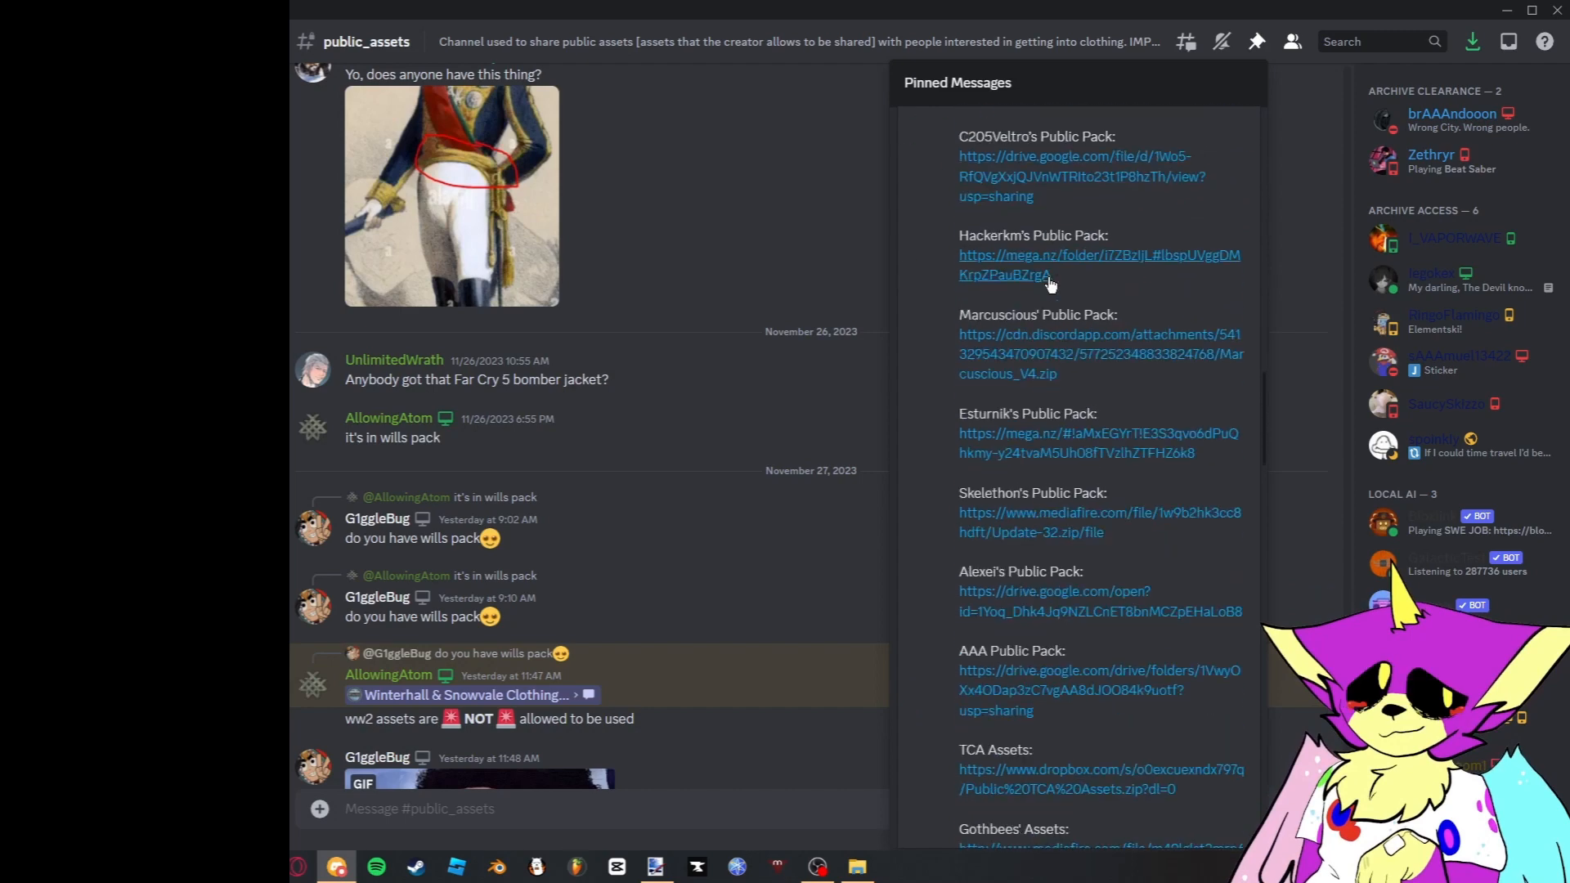
scroll(1038, 285, down, 8)
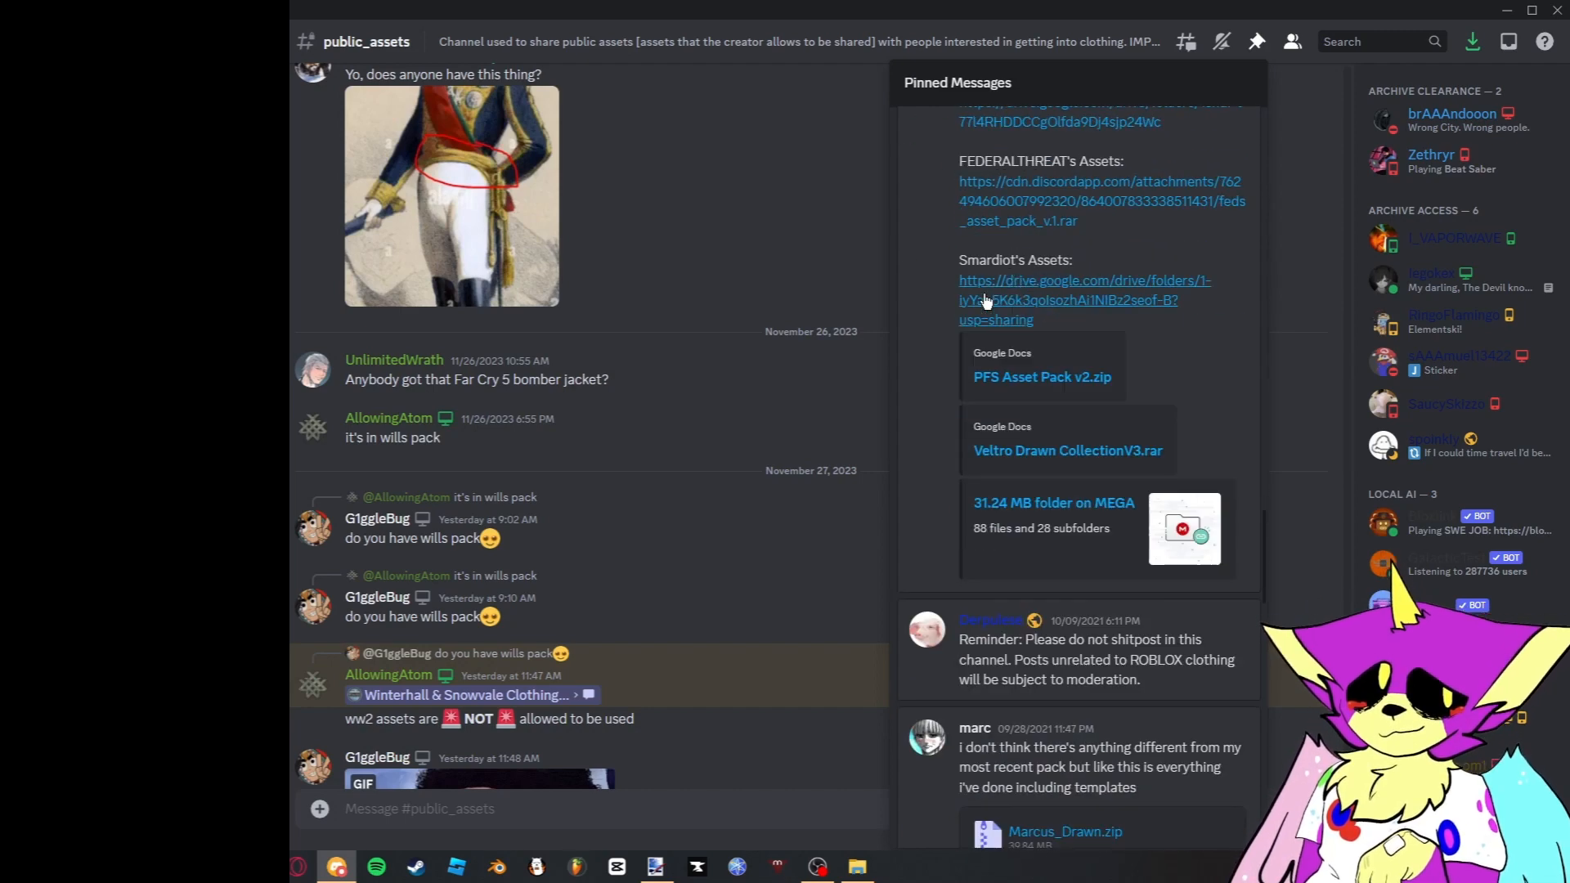
scroll(988, 301, down, 10)
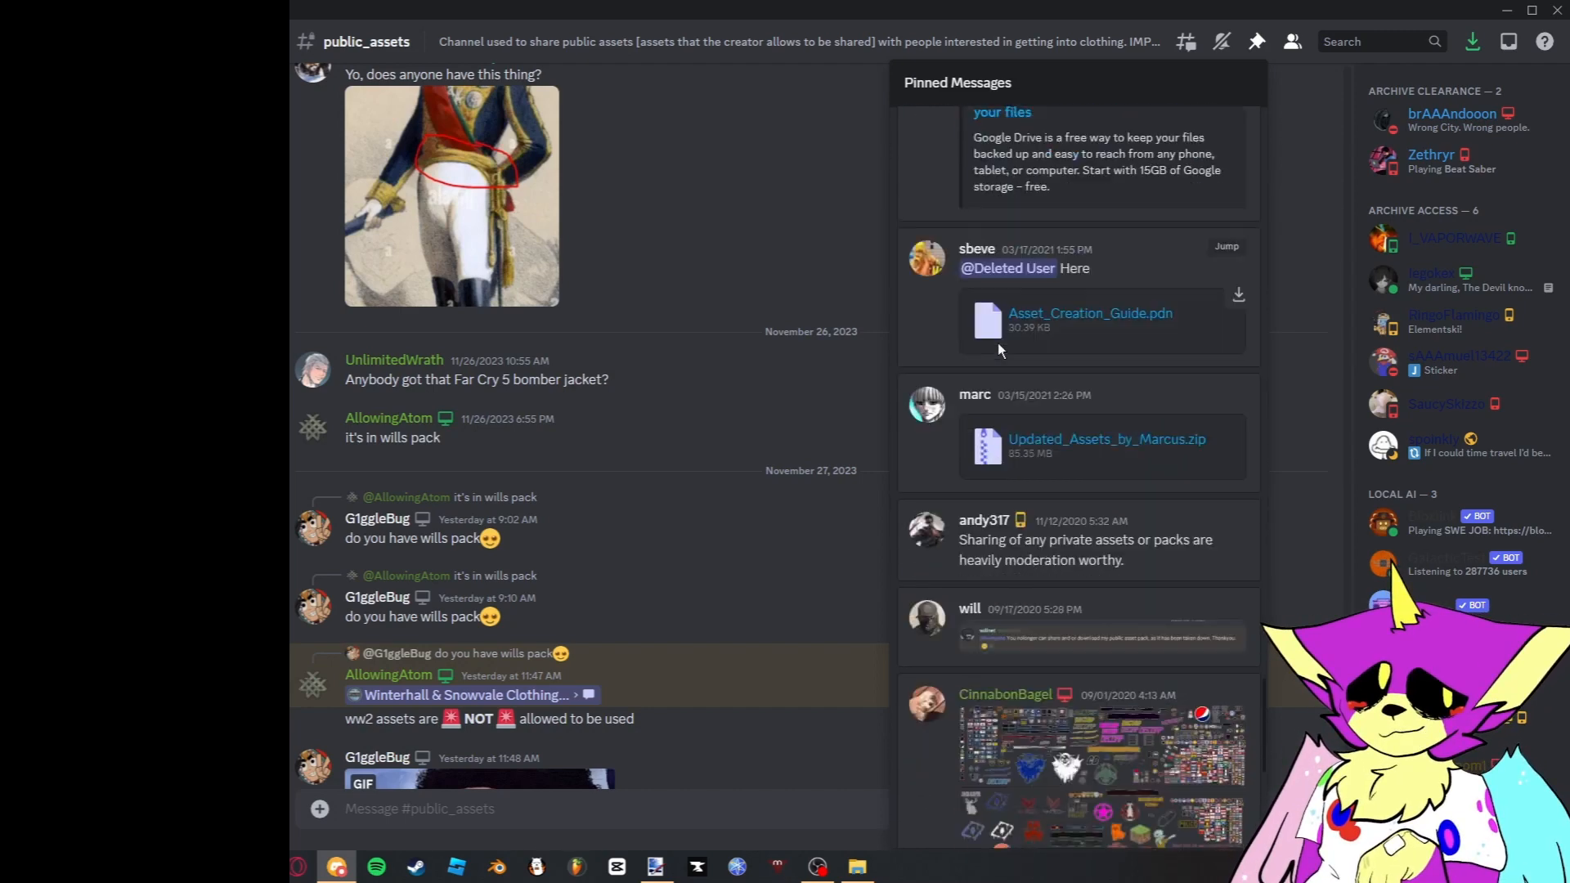
scroll(1055, 311, down, 7)
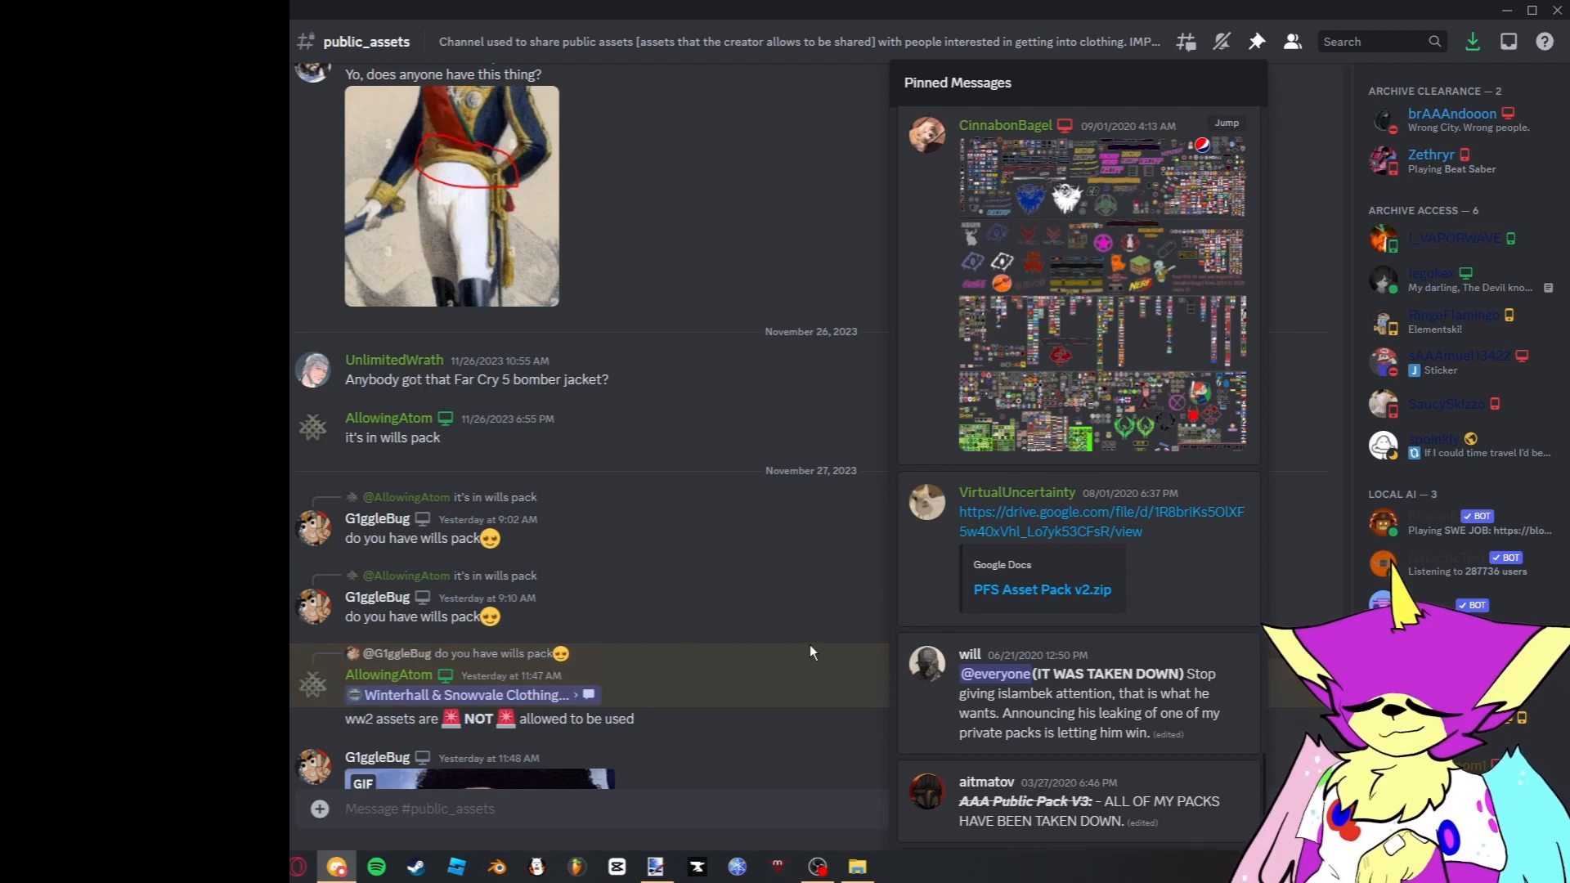
click(756, 600)
- Switch to File Explorer and open the Clothing folder of the Darth's V2 pack, inside Found stuff and Packs
click(655, 866)
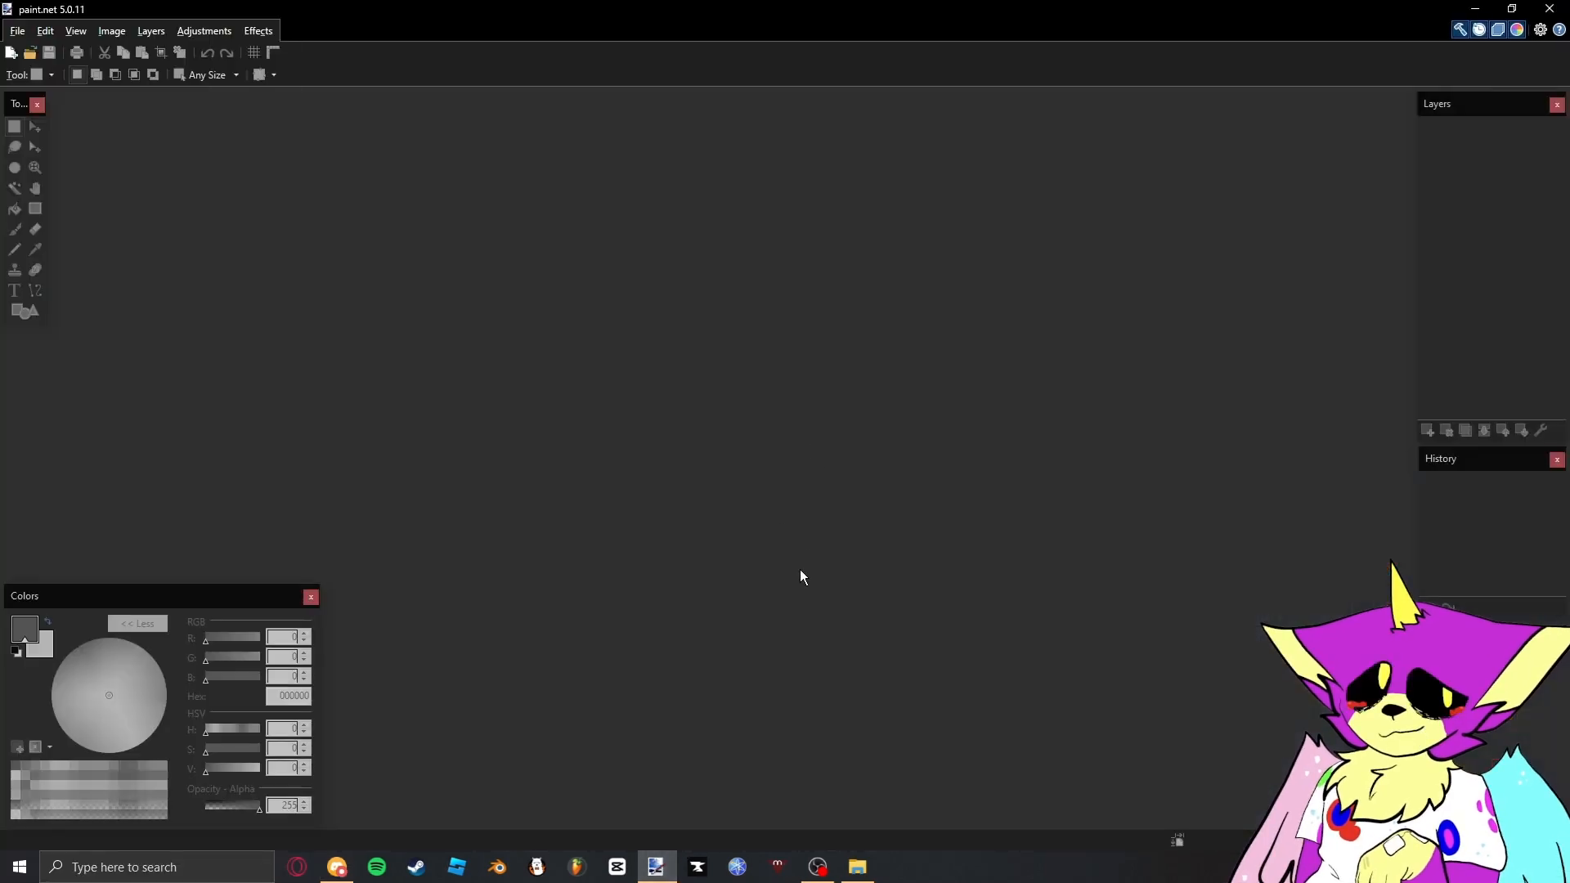
click(859, 864)
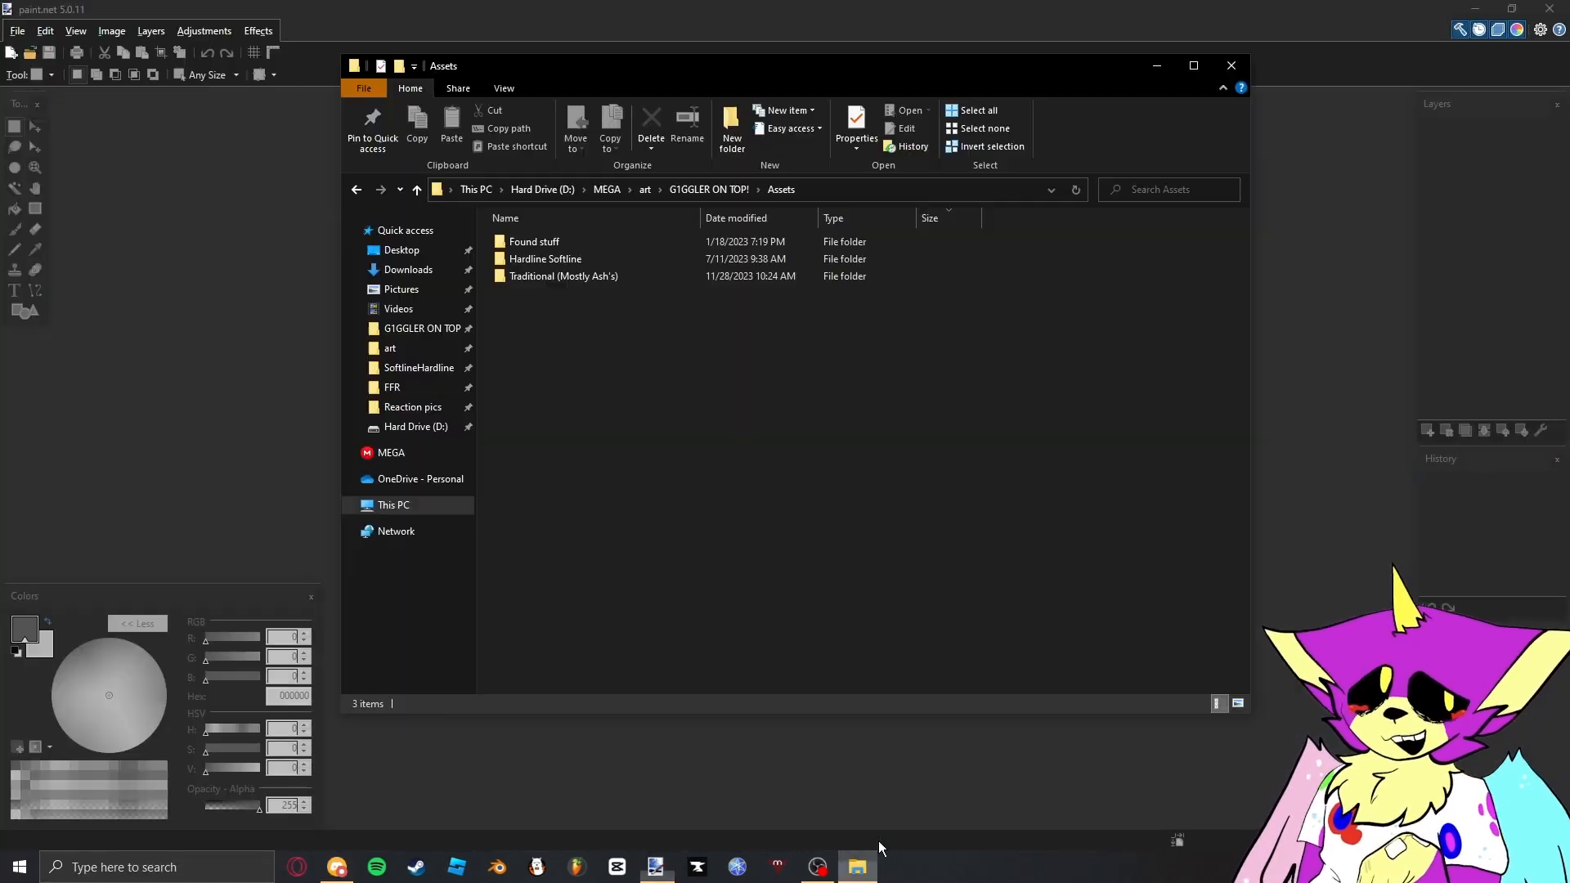
double_click(539, 242)
double_click(559, 260)
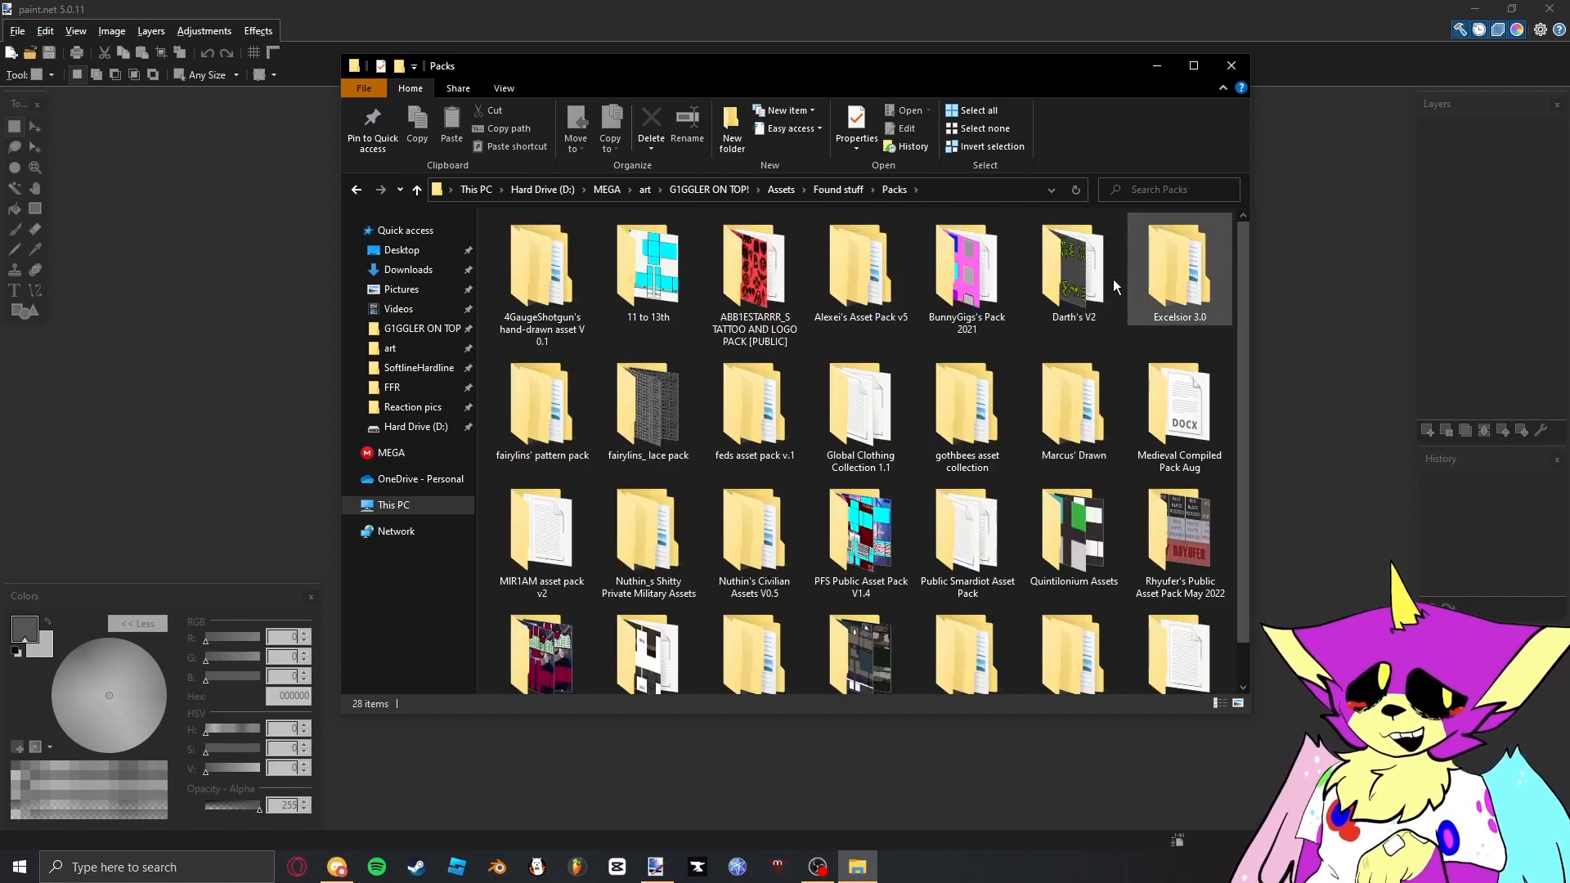
double_click(1076, 276)
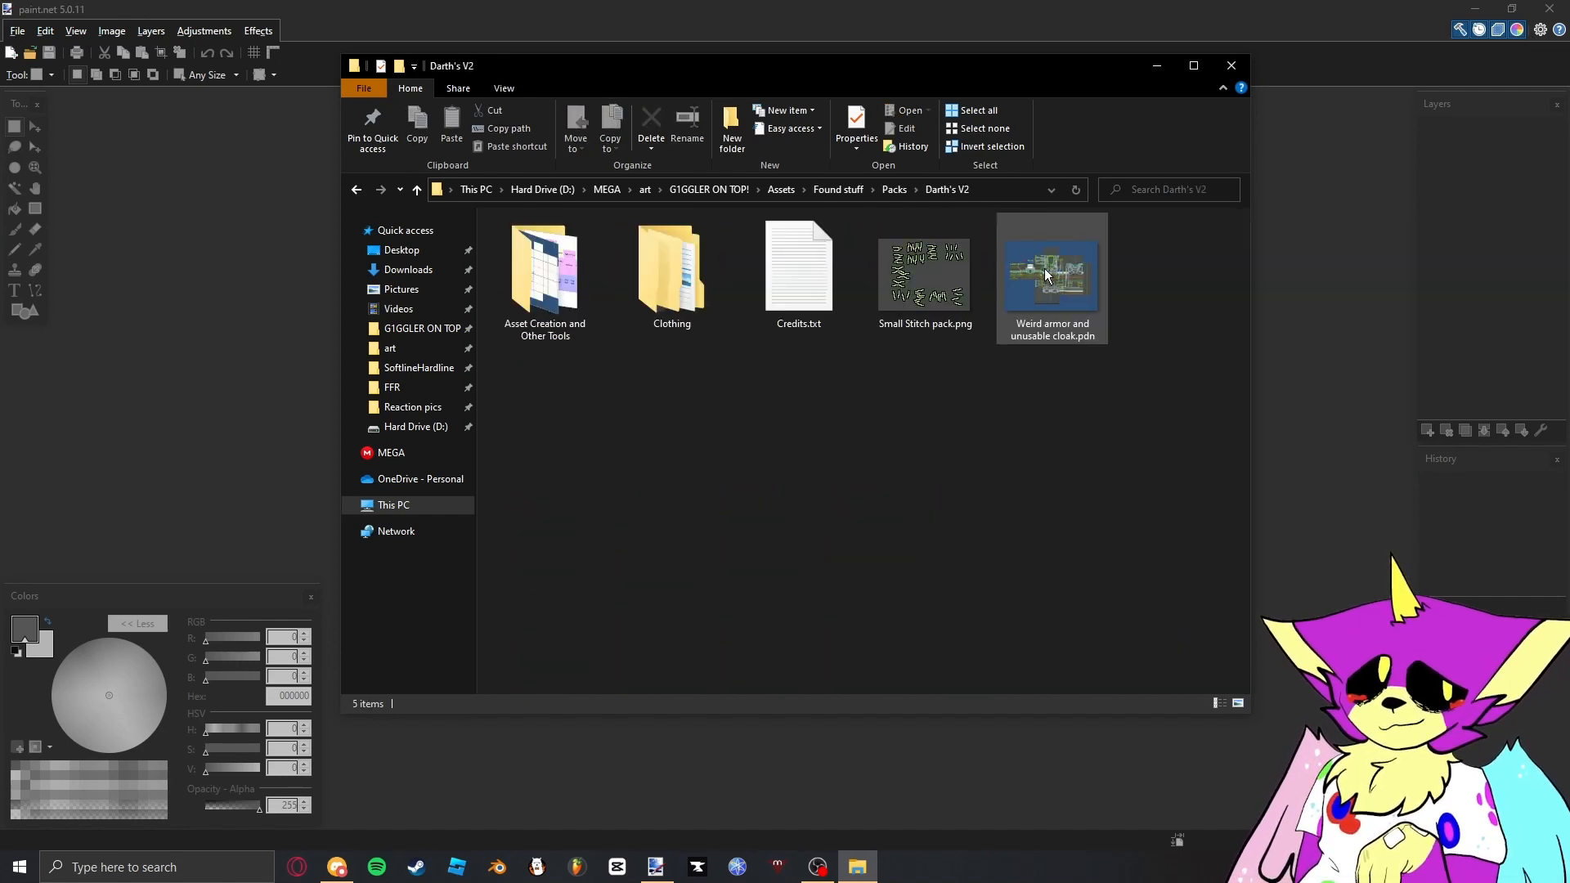
double_click(643, 278)
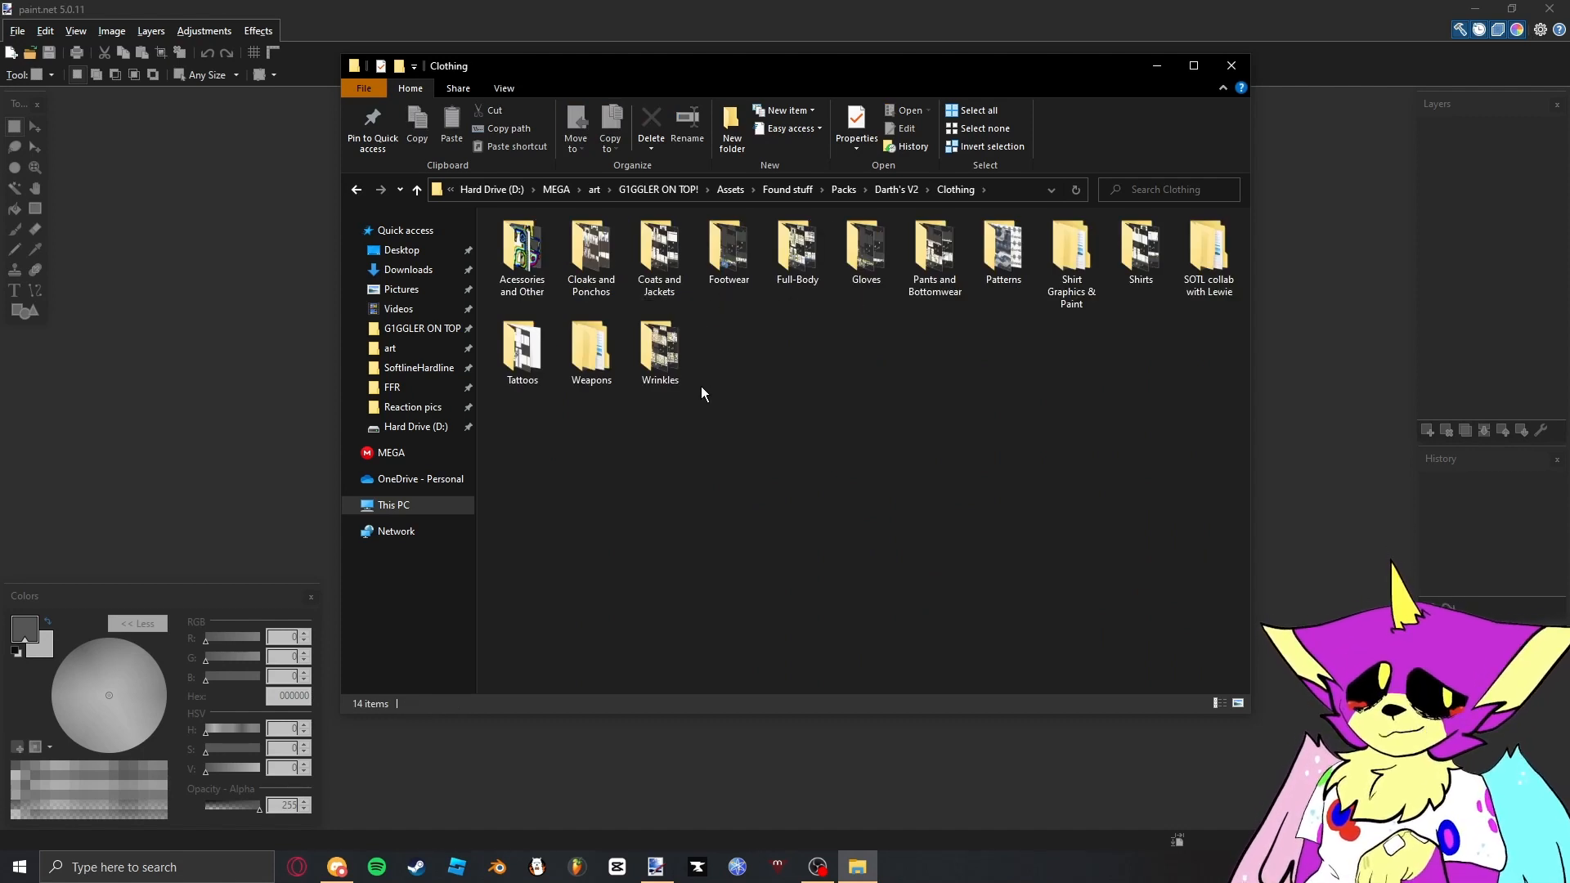
- Open the Shirts folder of the Clothing assets and locate T-Shirt.png
click(1072, 254)
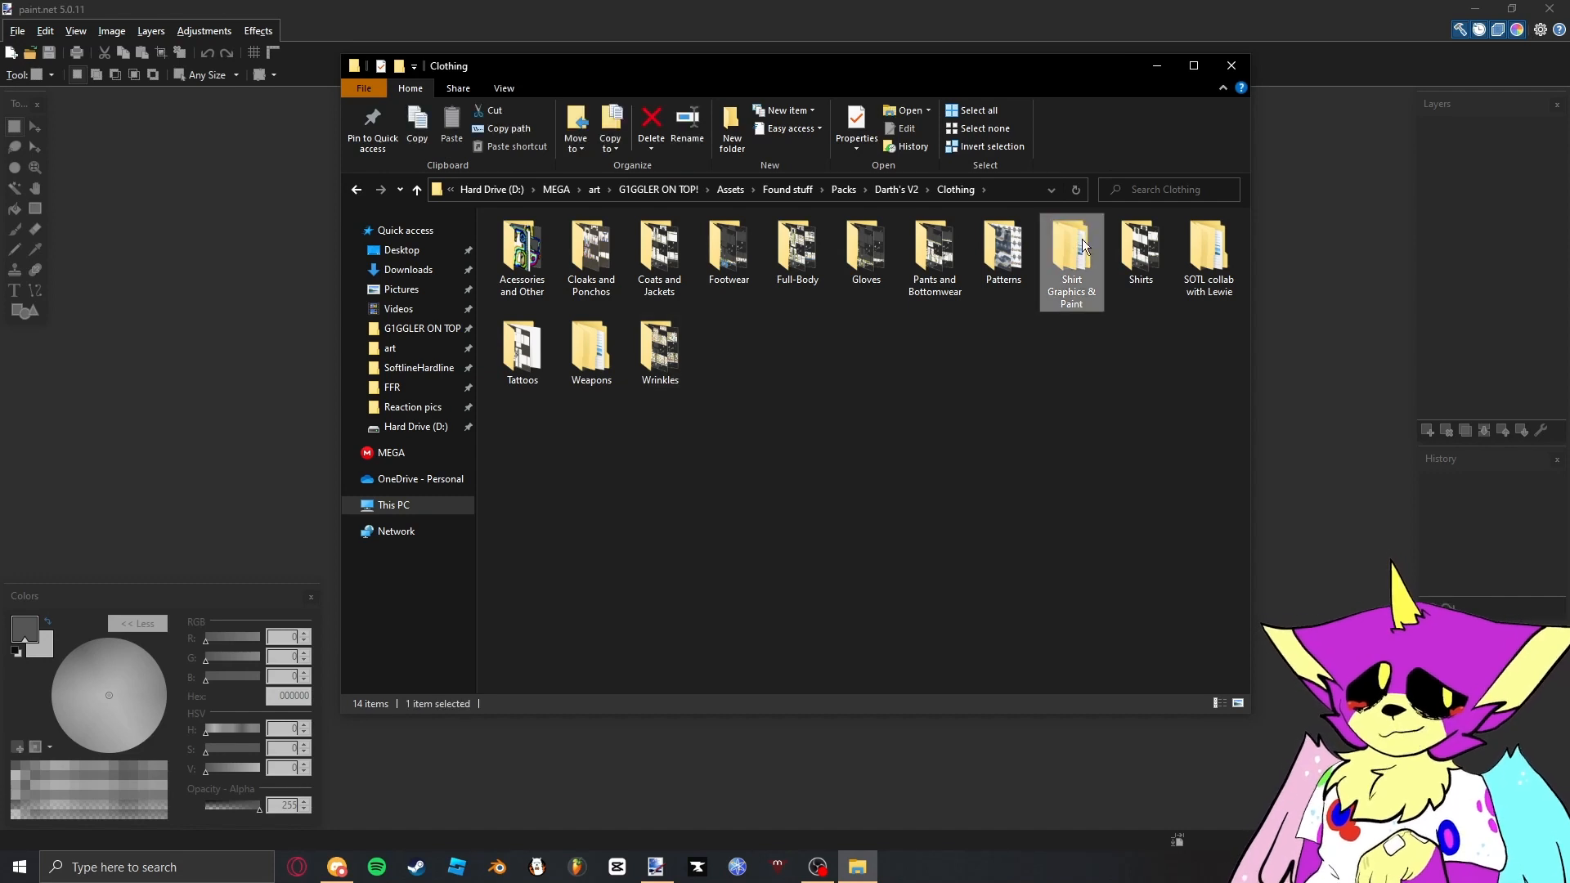
click(1127, 250)
double_click(1125, 253)
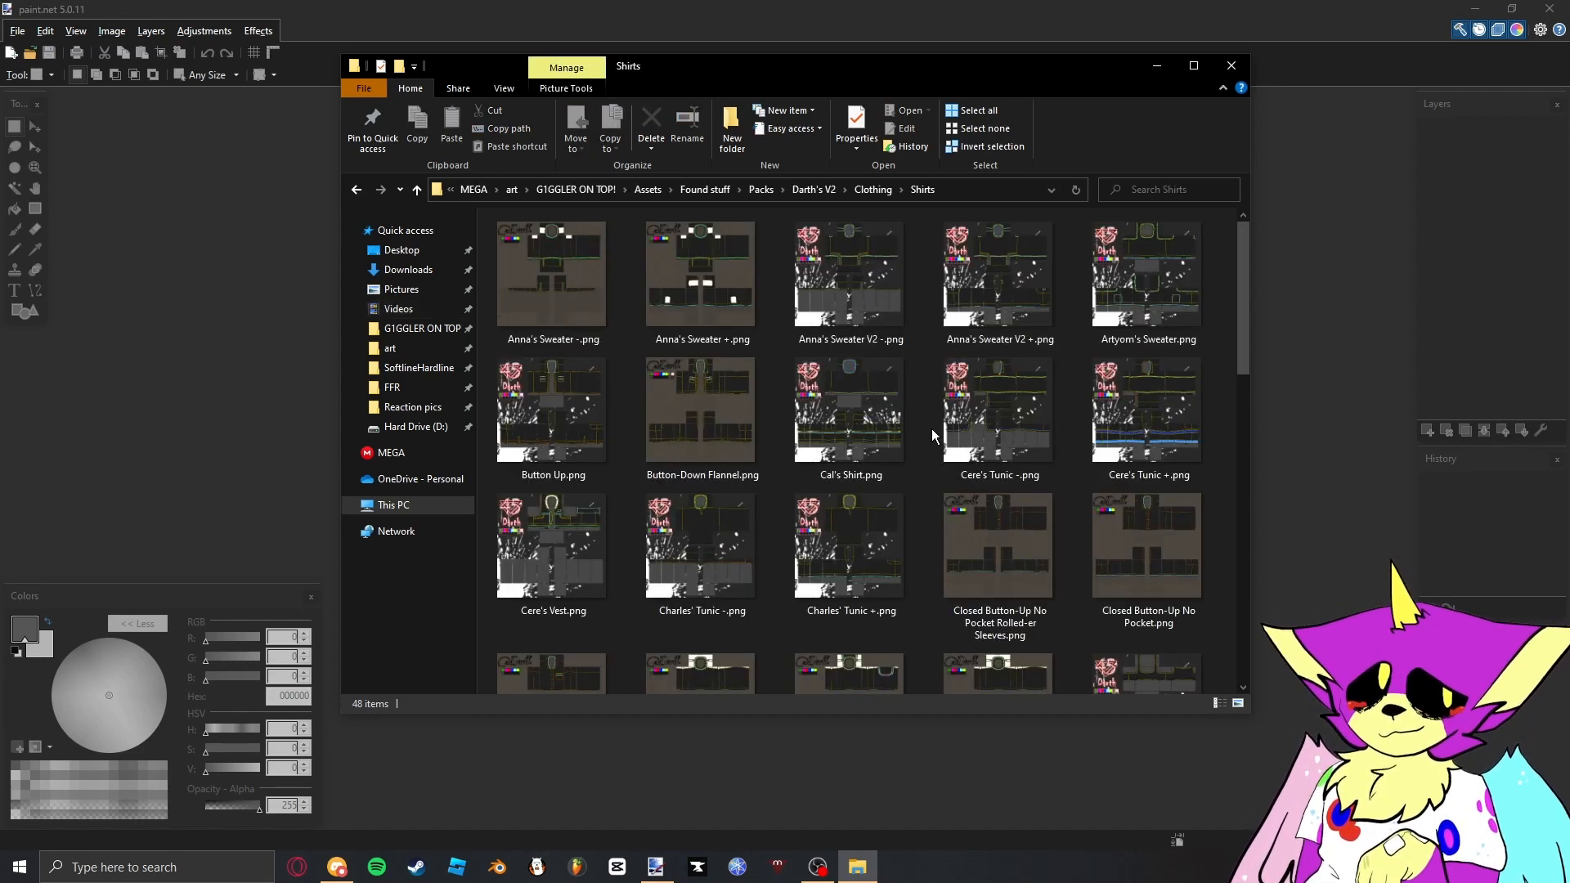
scroll(935, 410, down, 10)
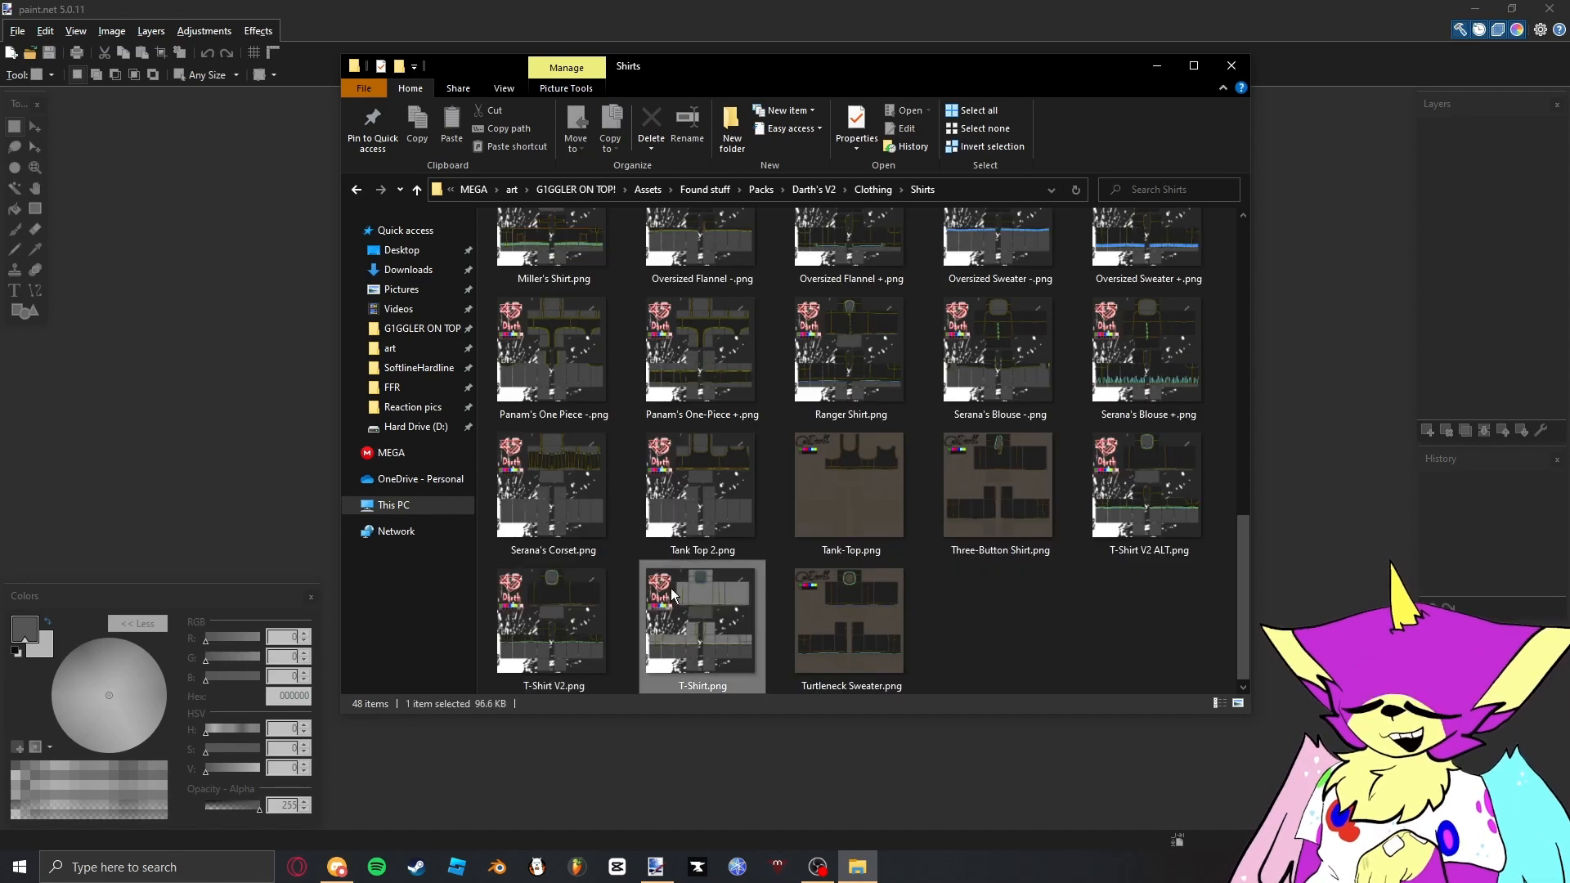
- Open T-Shirt V2.png from the Shirts folder in paint.net
mouse_move(670, 587)
mouse_down()
mouse_move(670, 630)
mouse_move(736, 644)
mouse_up()
drag(576, 626, 307, 548)
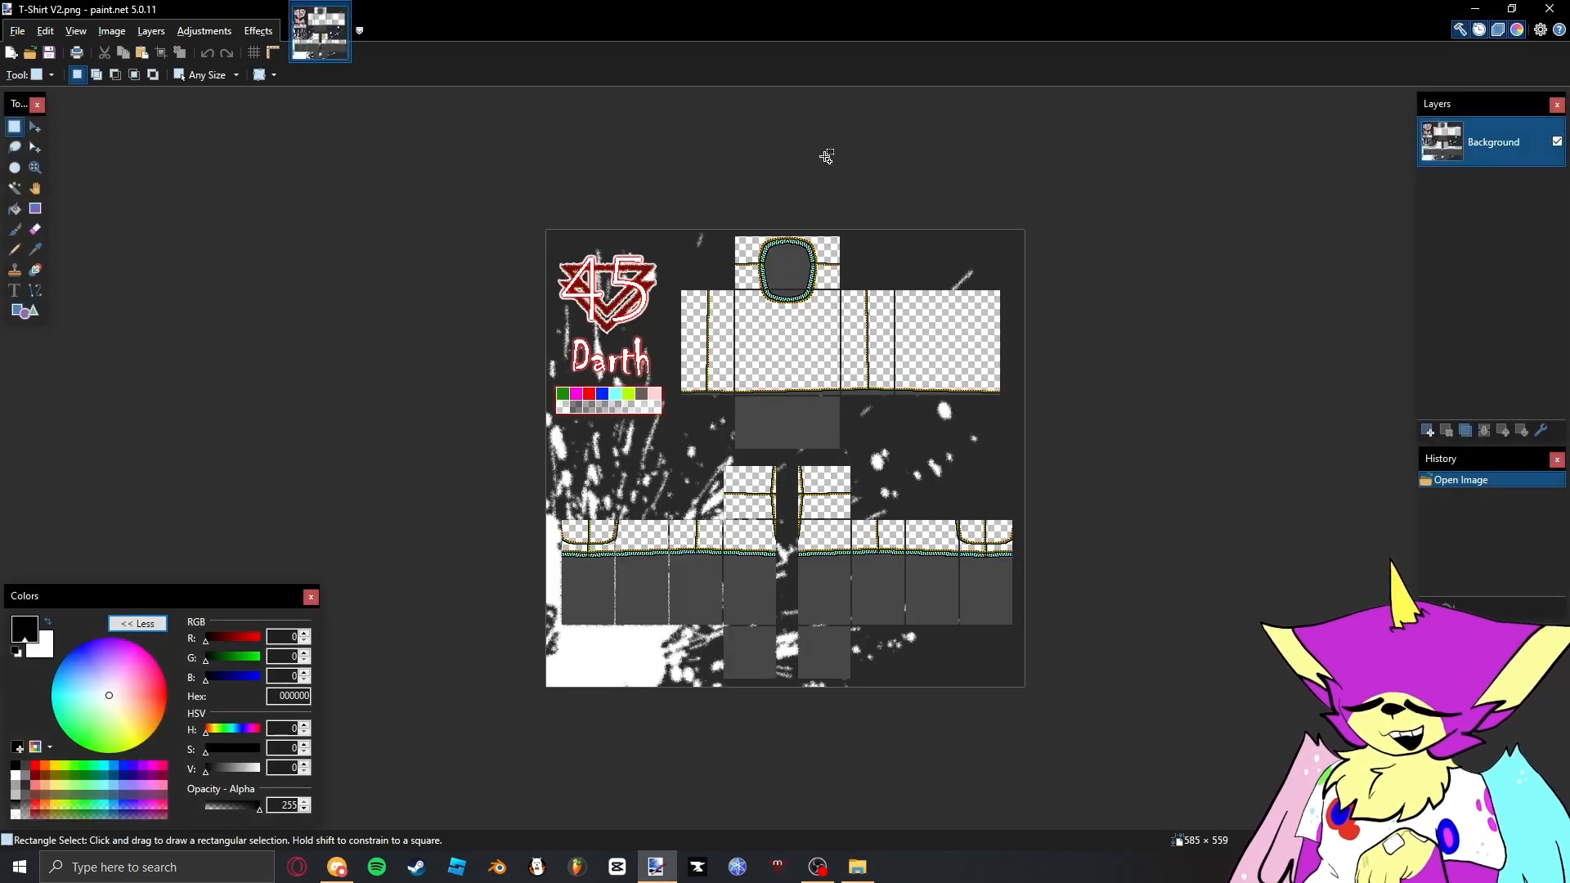
scroll(755, 259, up, 3)
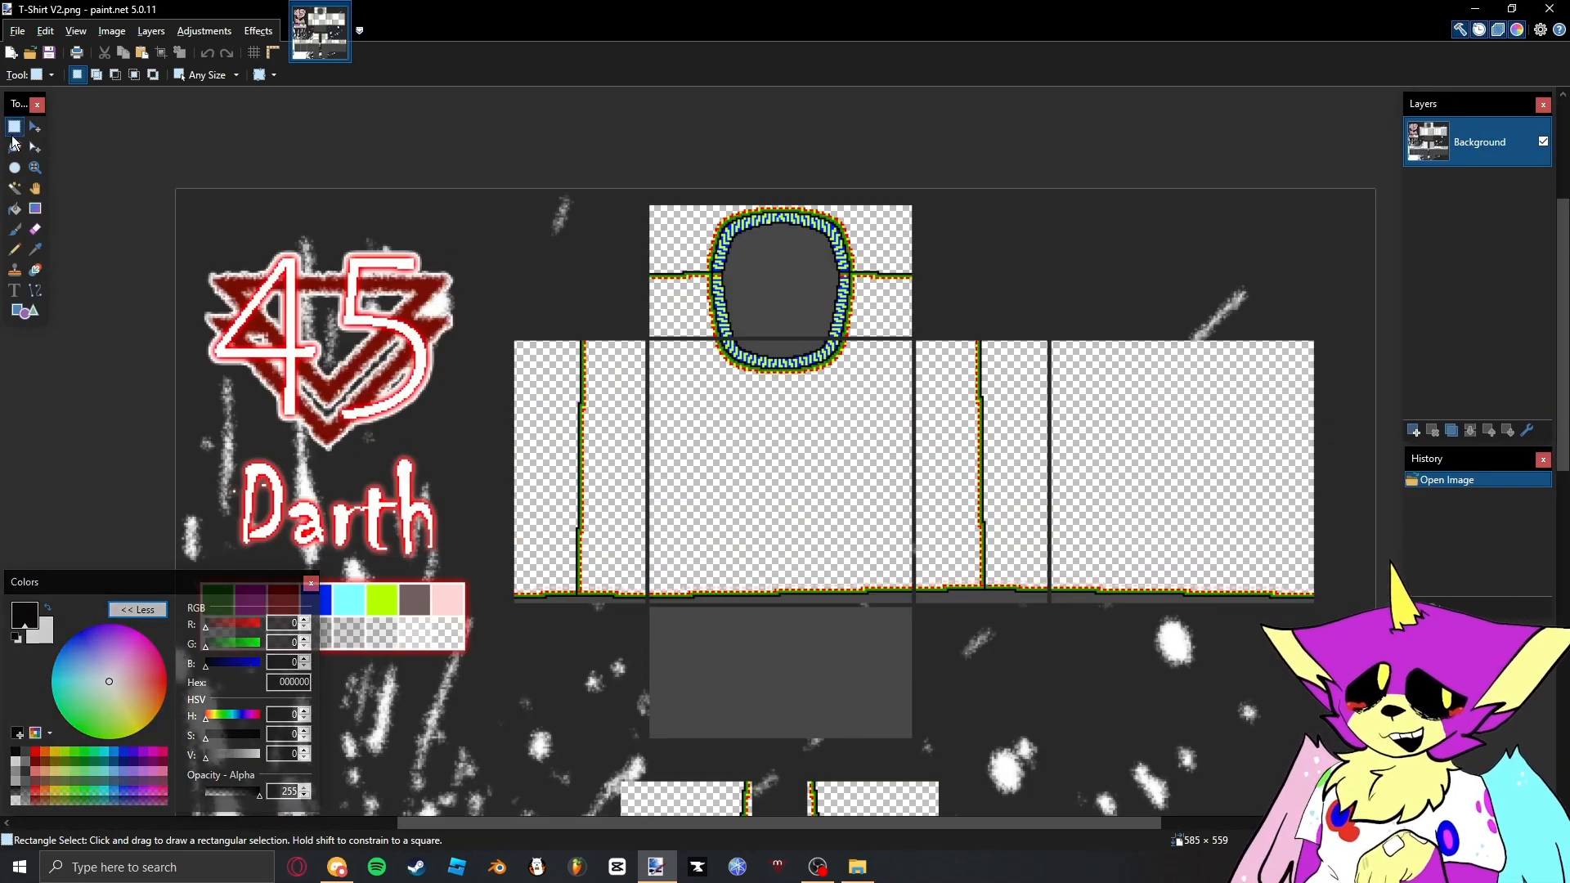
click(15, 229)
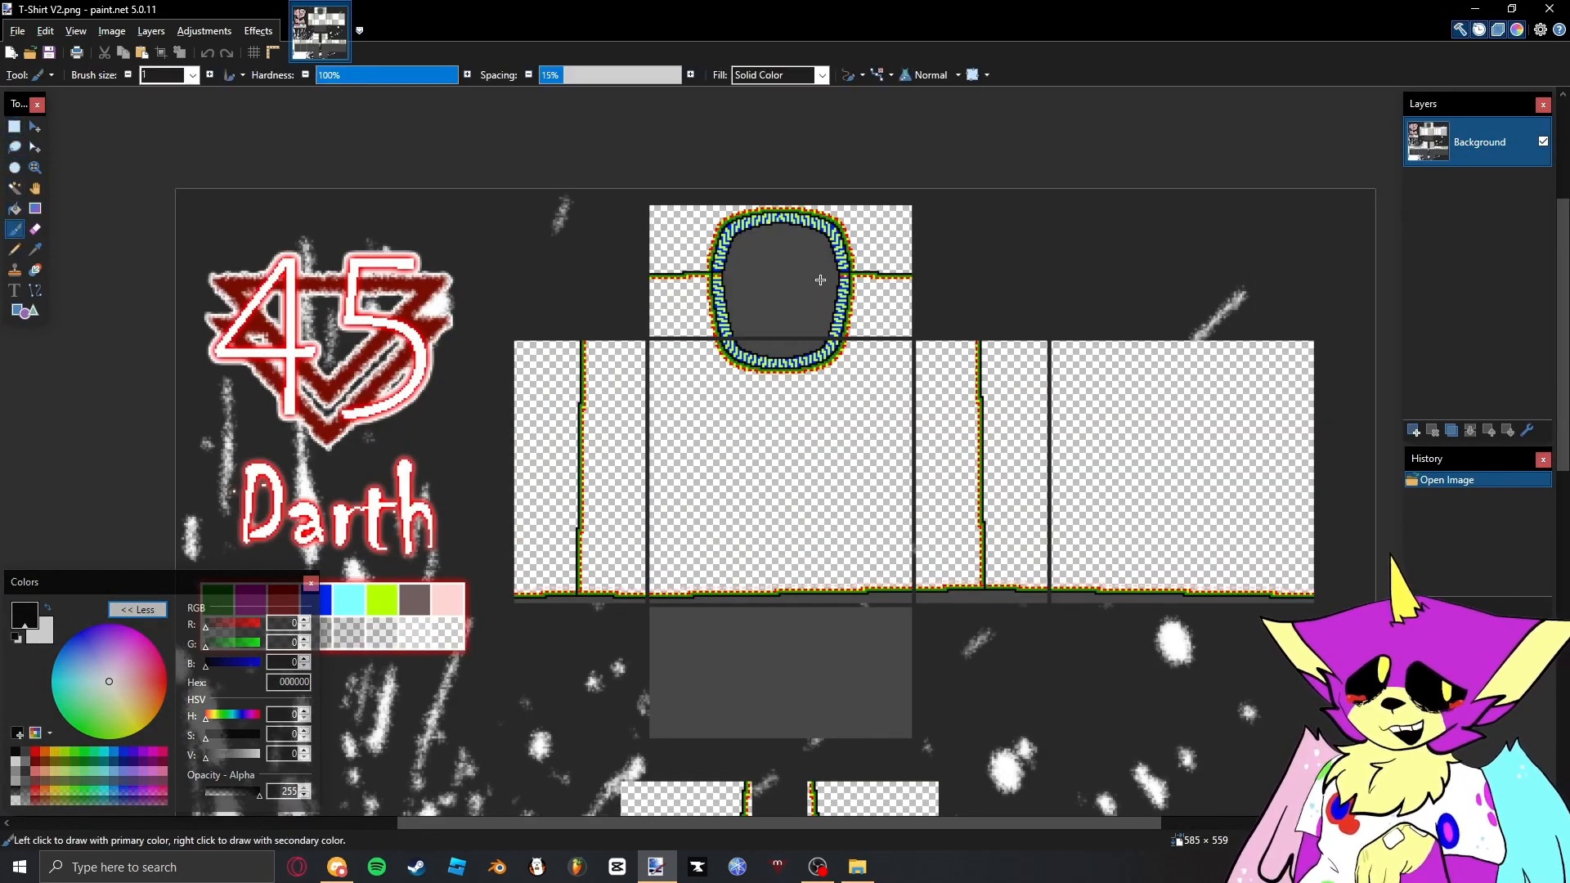
scroll(820, 280, down, 3)
key(s)
scroll(781, 282, up, 5)
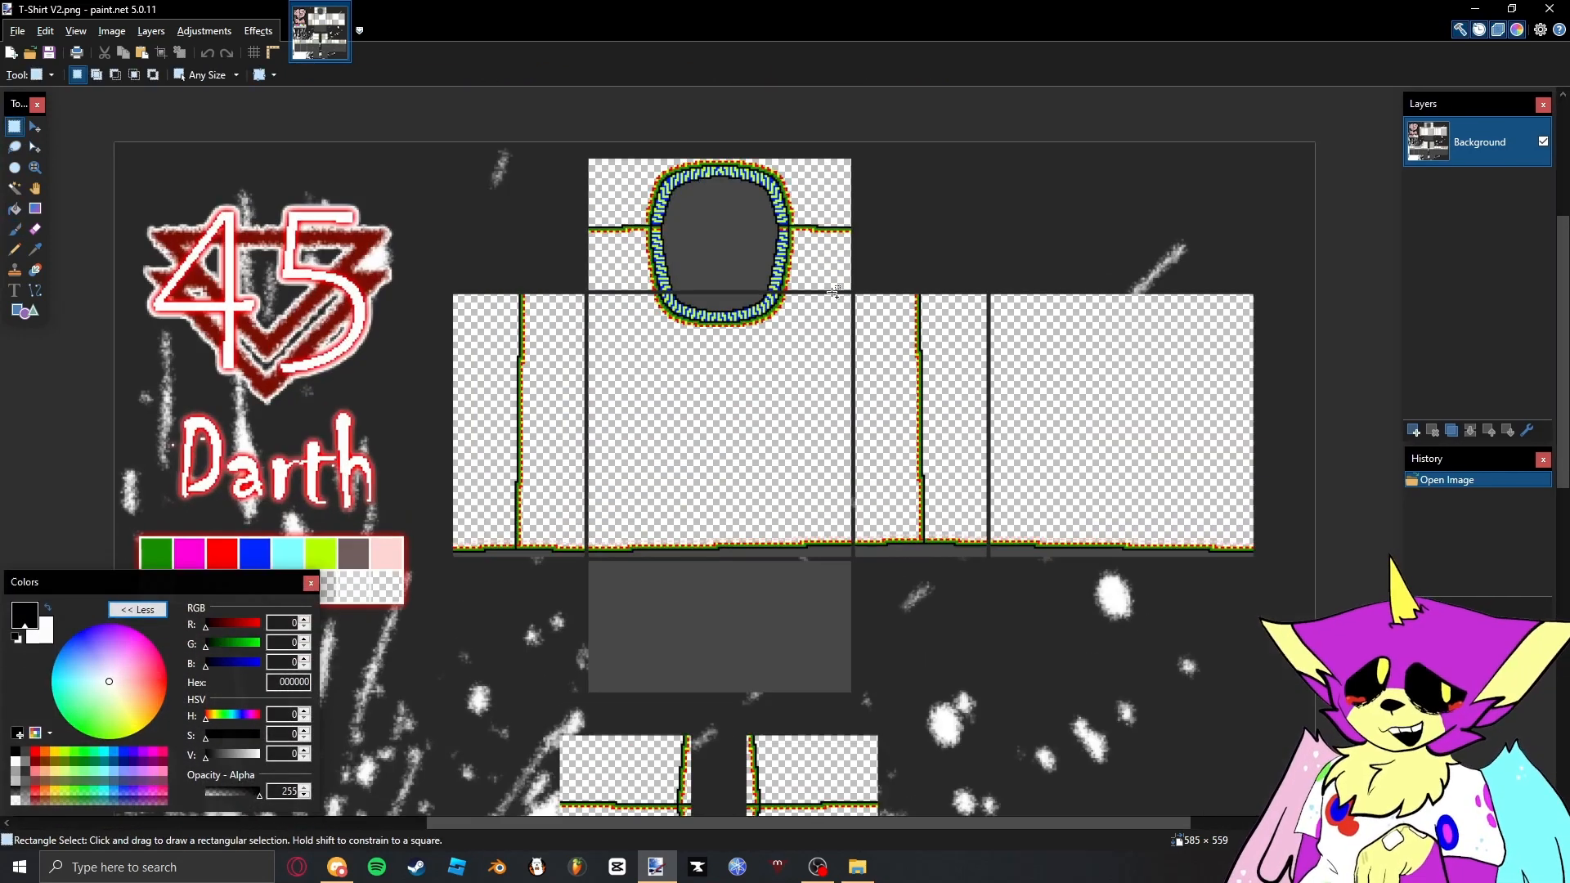
scroll(540, 257, up, 2)
key(s)
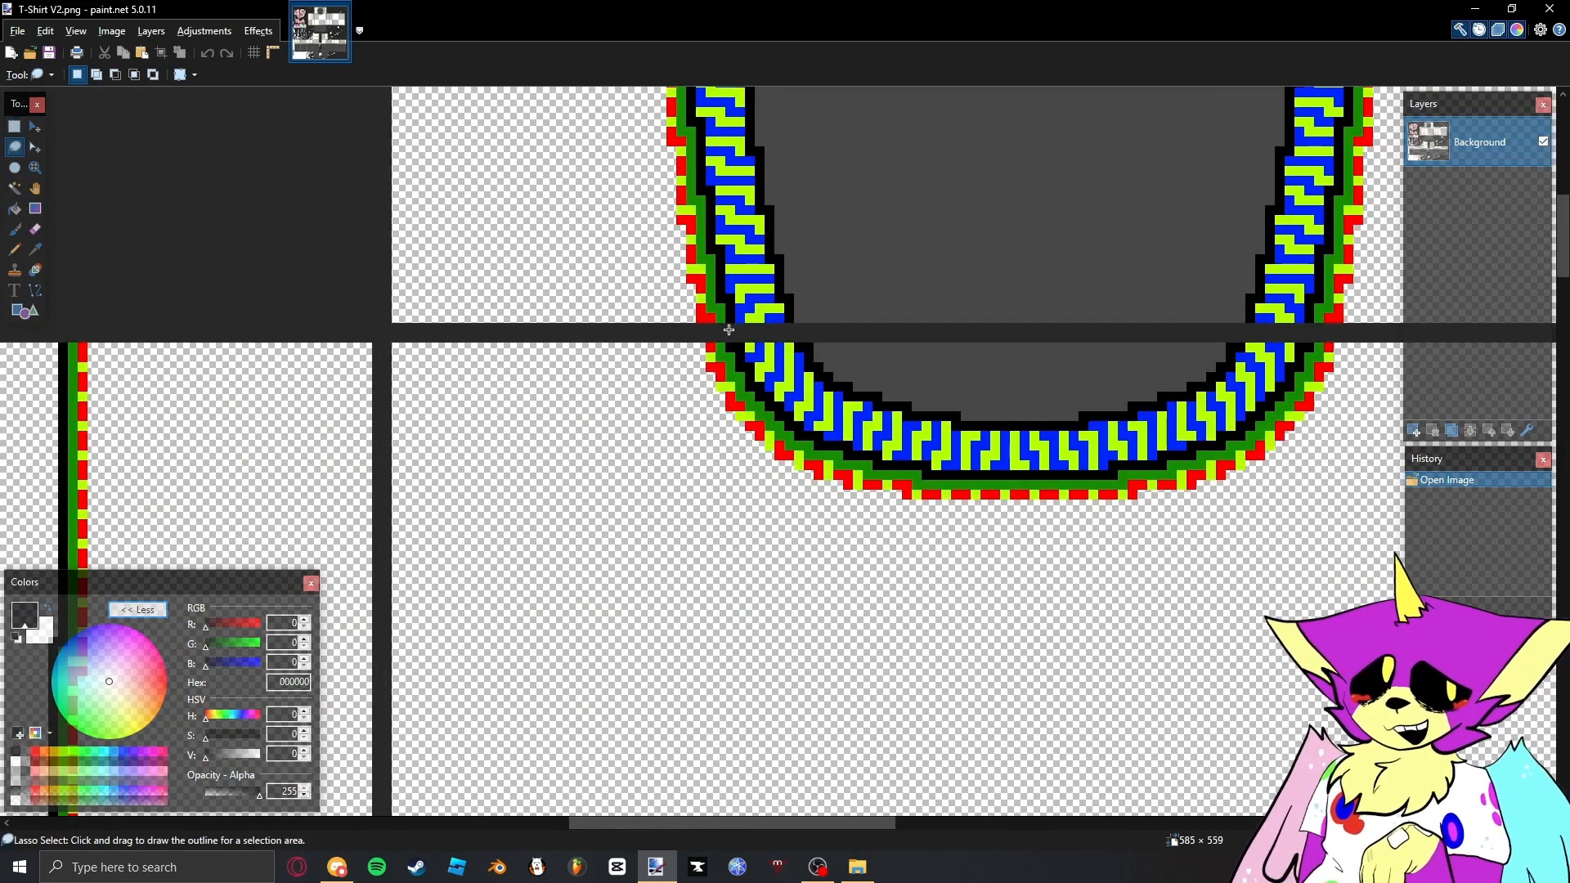
key(s)
key(s)
key(s)
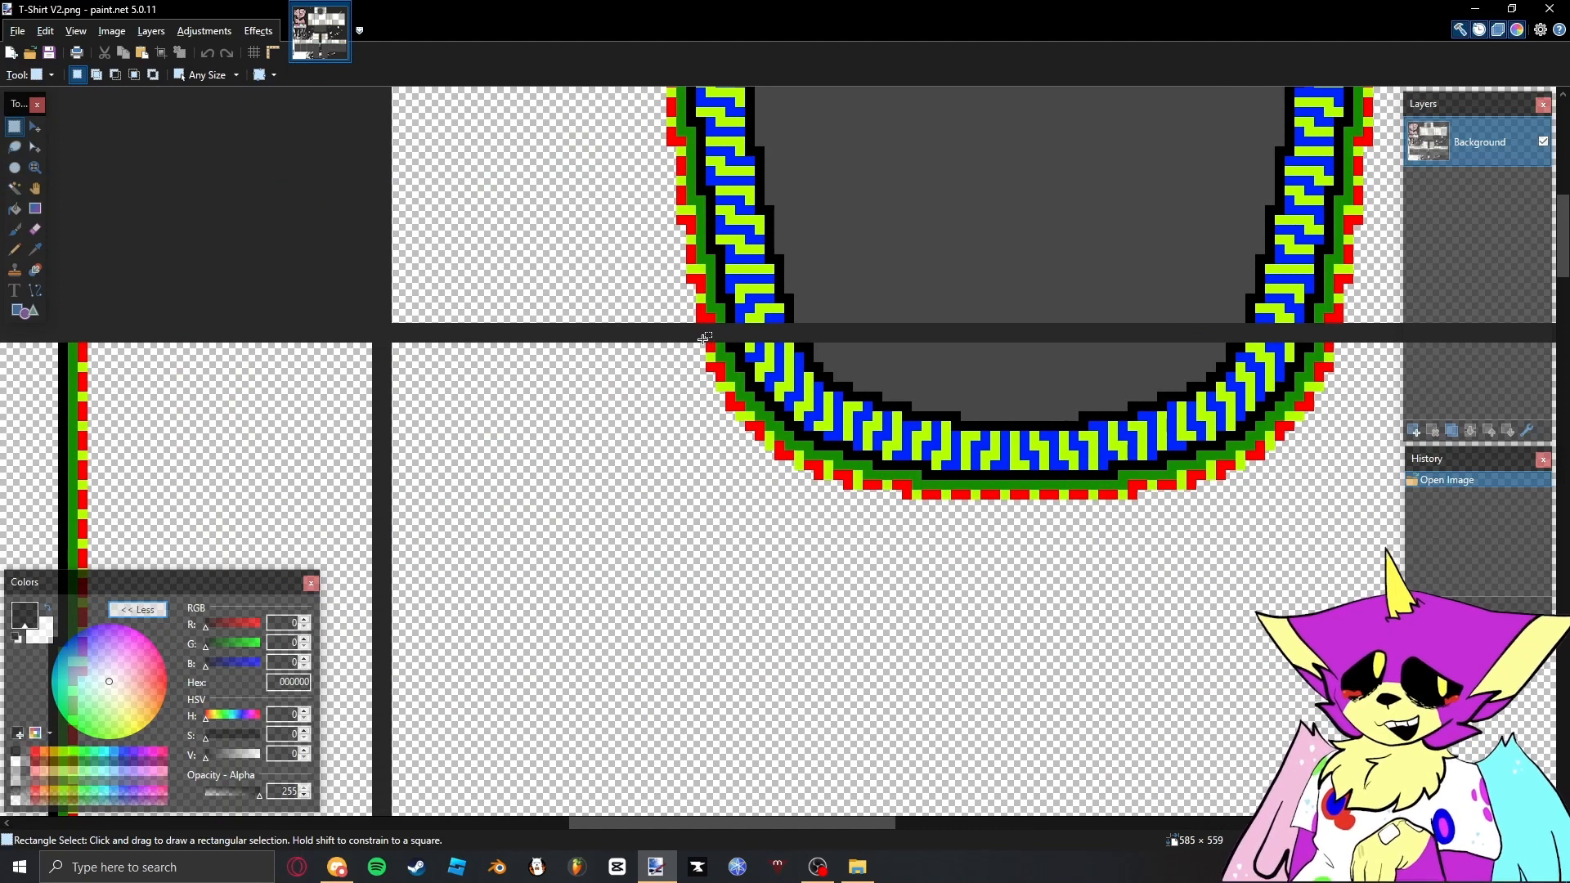
scroll(609, 285, down, 1)
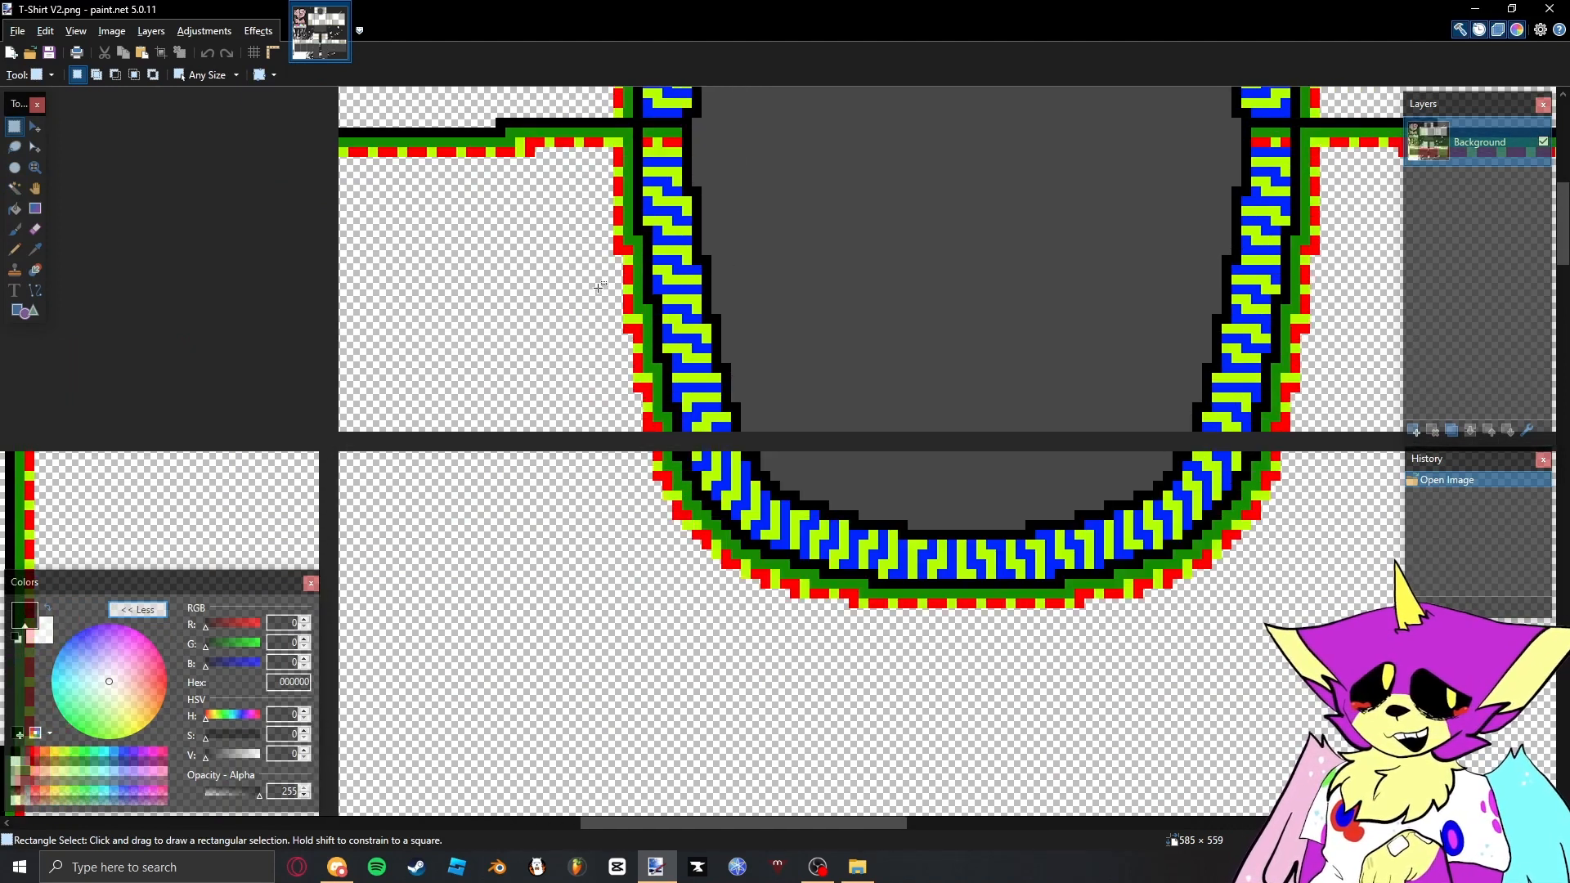
key(s)
key(s)
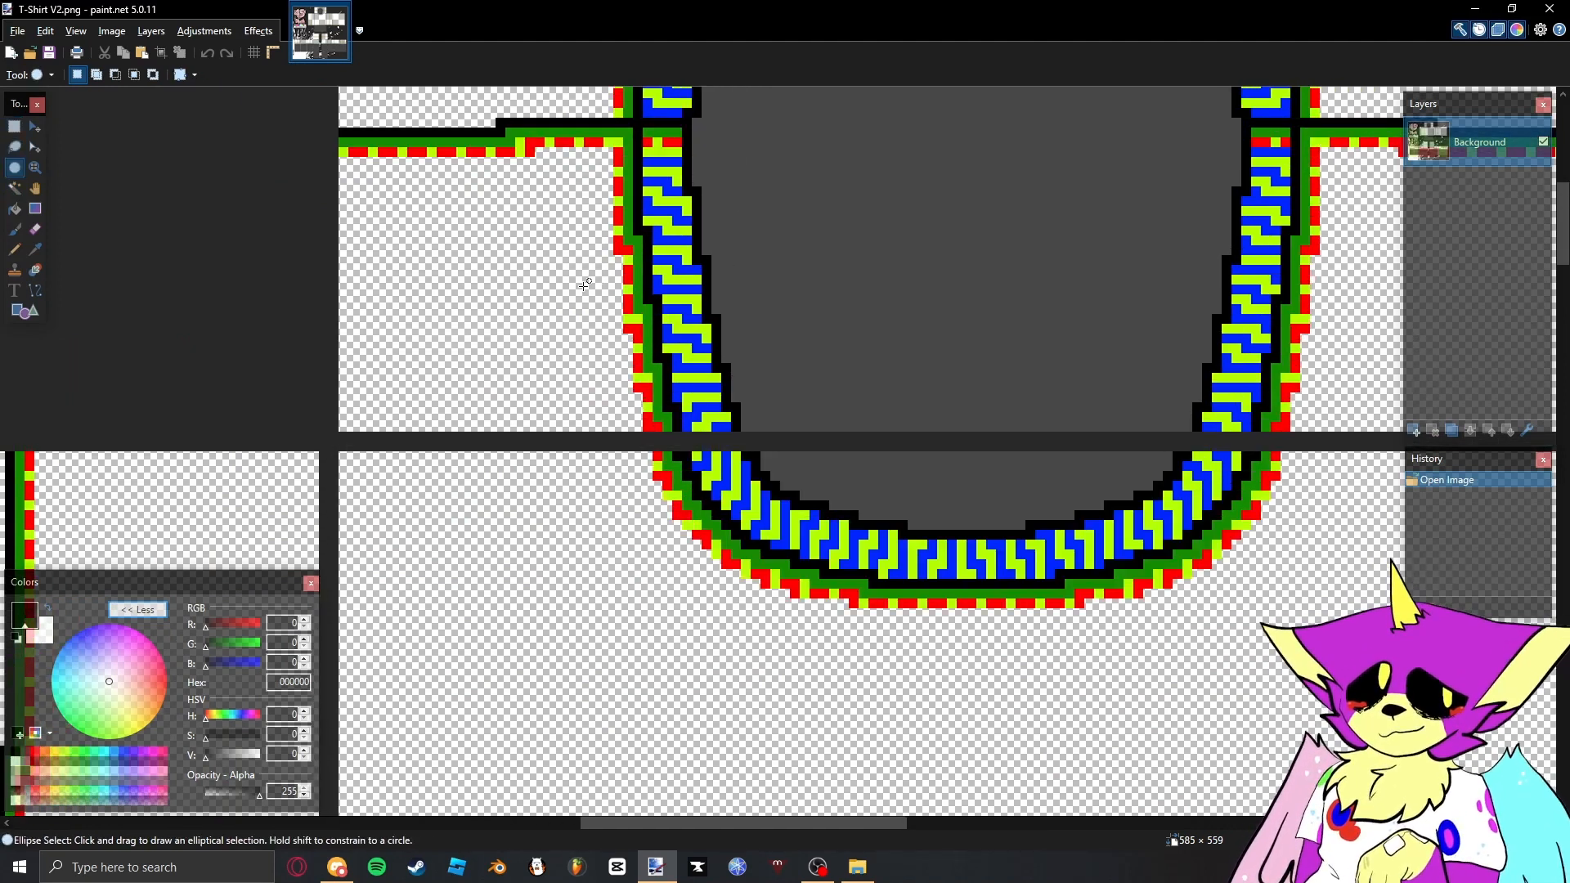
key(s)
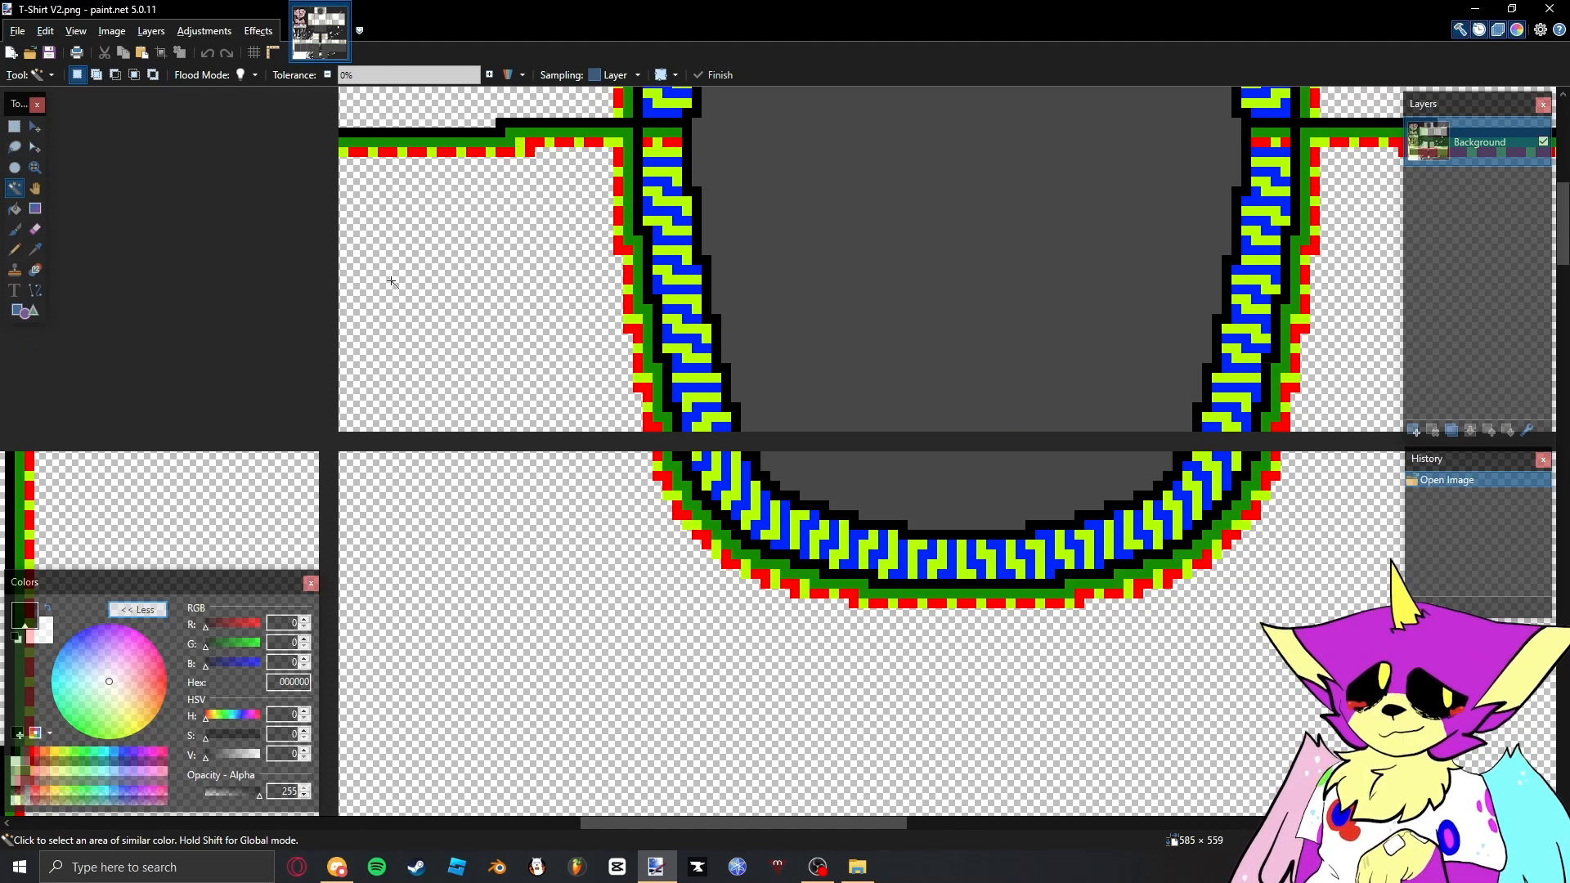
- Select a 128 × 1 pixel strip along the bottom edge of the collar panel, just above the dark divider line, with Rectangle Select
key(s)
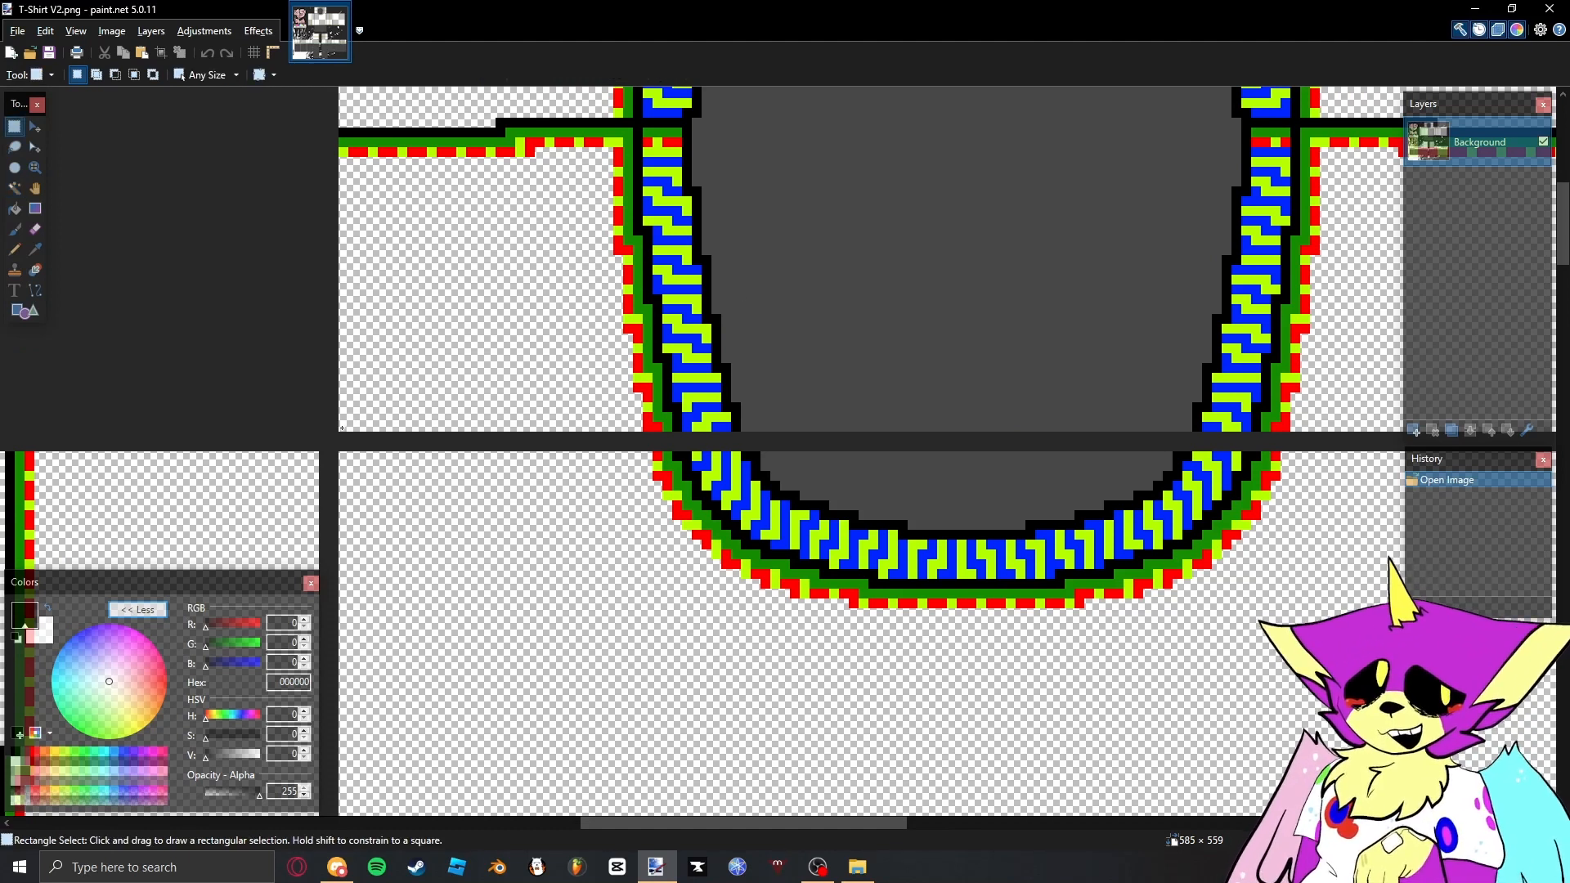
drag(342, 427, 1353, 373)
scroll(396, 434, down, 5)
scroll(410, 434, up, 5)
scroll(305, 428, up, 4)
scroll(305, 434, down, 4)
scroll(377, 409, down, 1)
scroll(372, 402, down, 2)
scroll(978, 468, up, 4)
scroll(1251, 378, down, 3)
scroll(790, 372, down, 1)
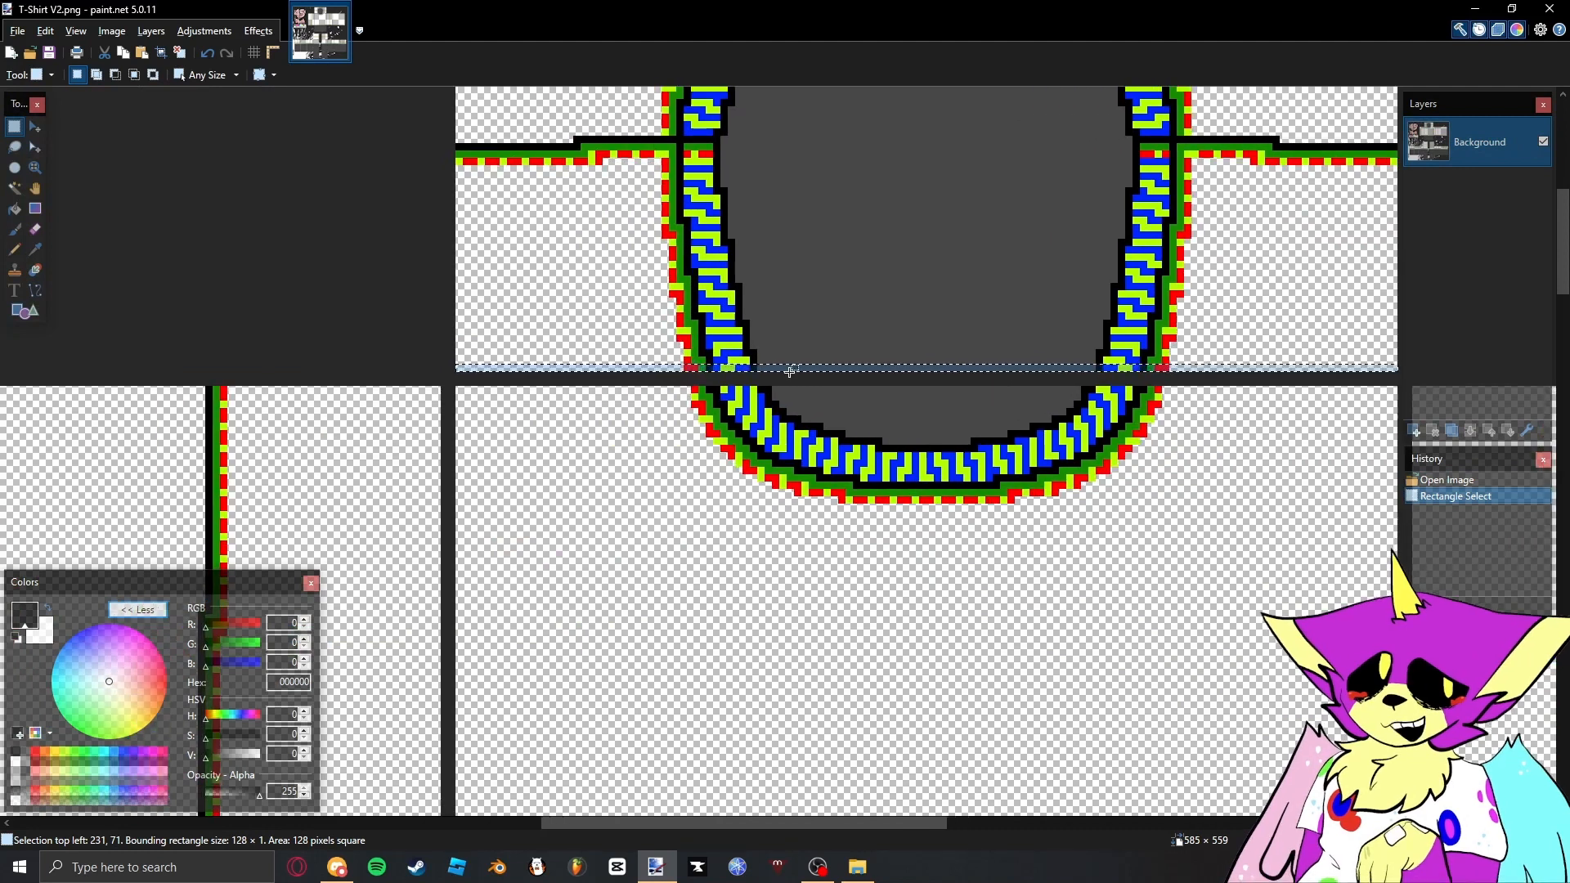
- Stretch the selected pixel strip down over the dark divider between the collar panel and torso, and deselect it
key(m)
scroll(929, 372, up, 3)
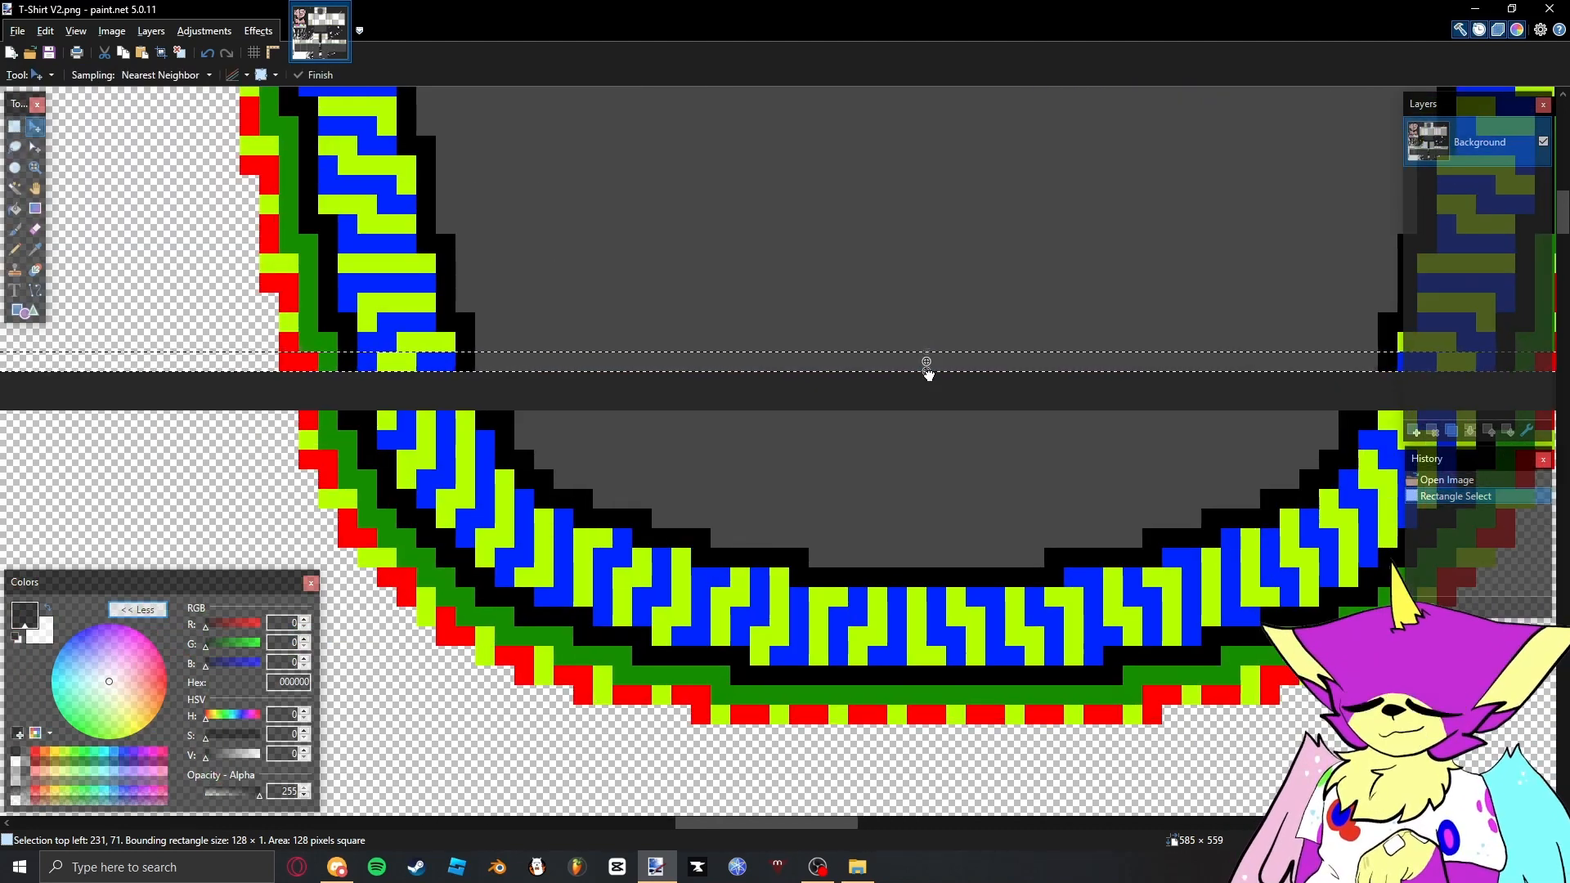
drag(929, 368, 924, 404)
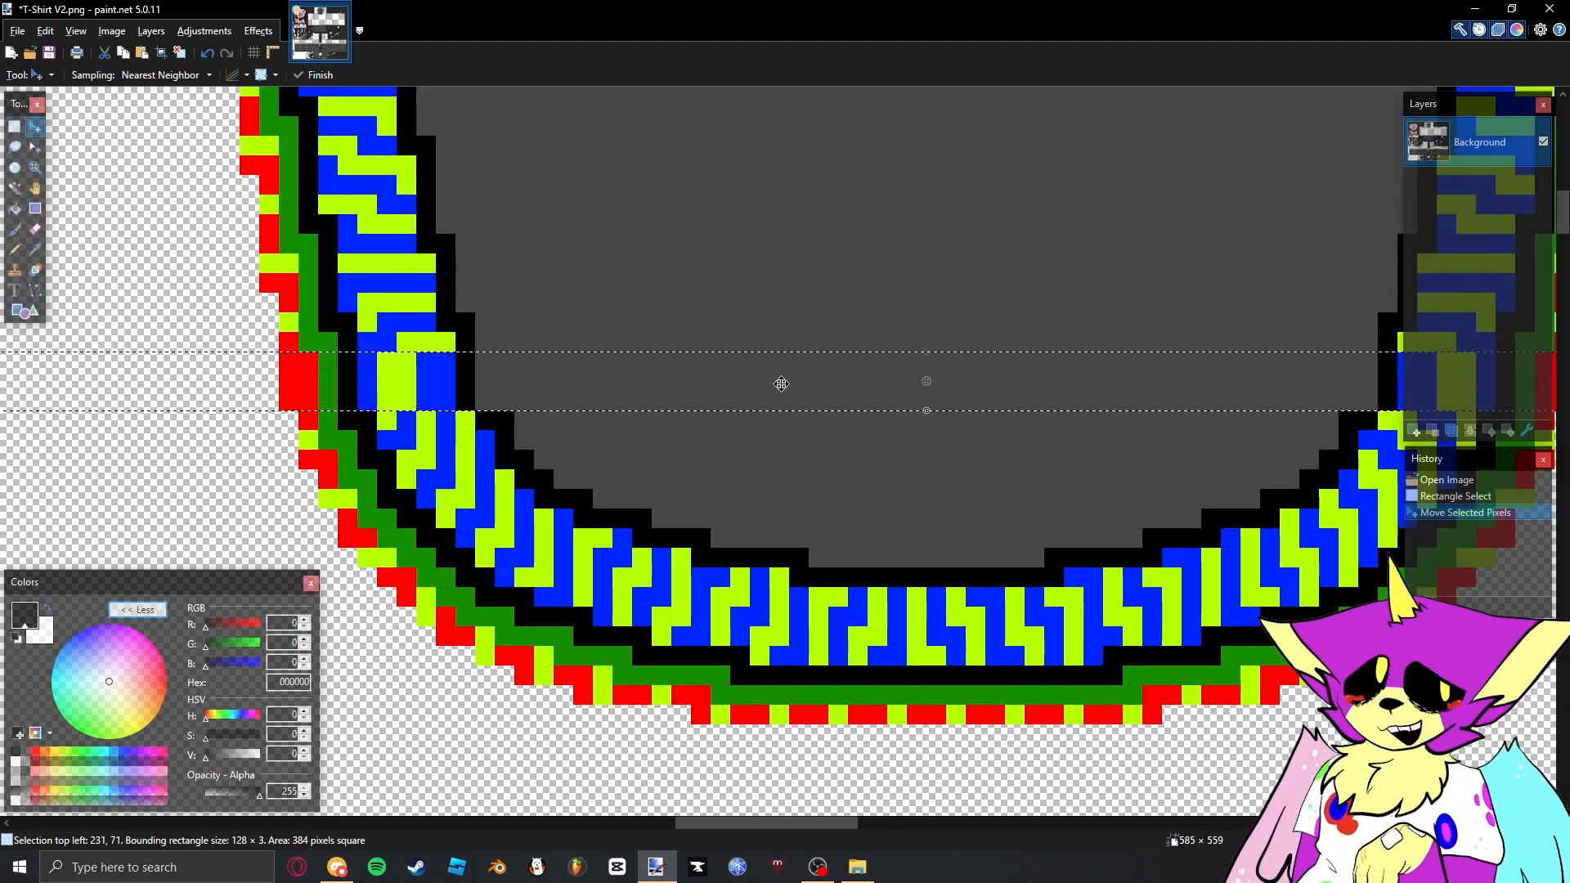
key(ctrl+z)
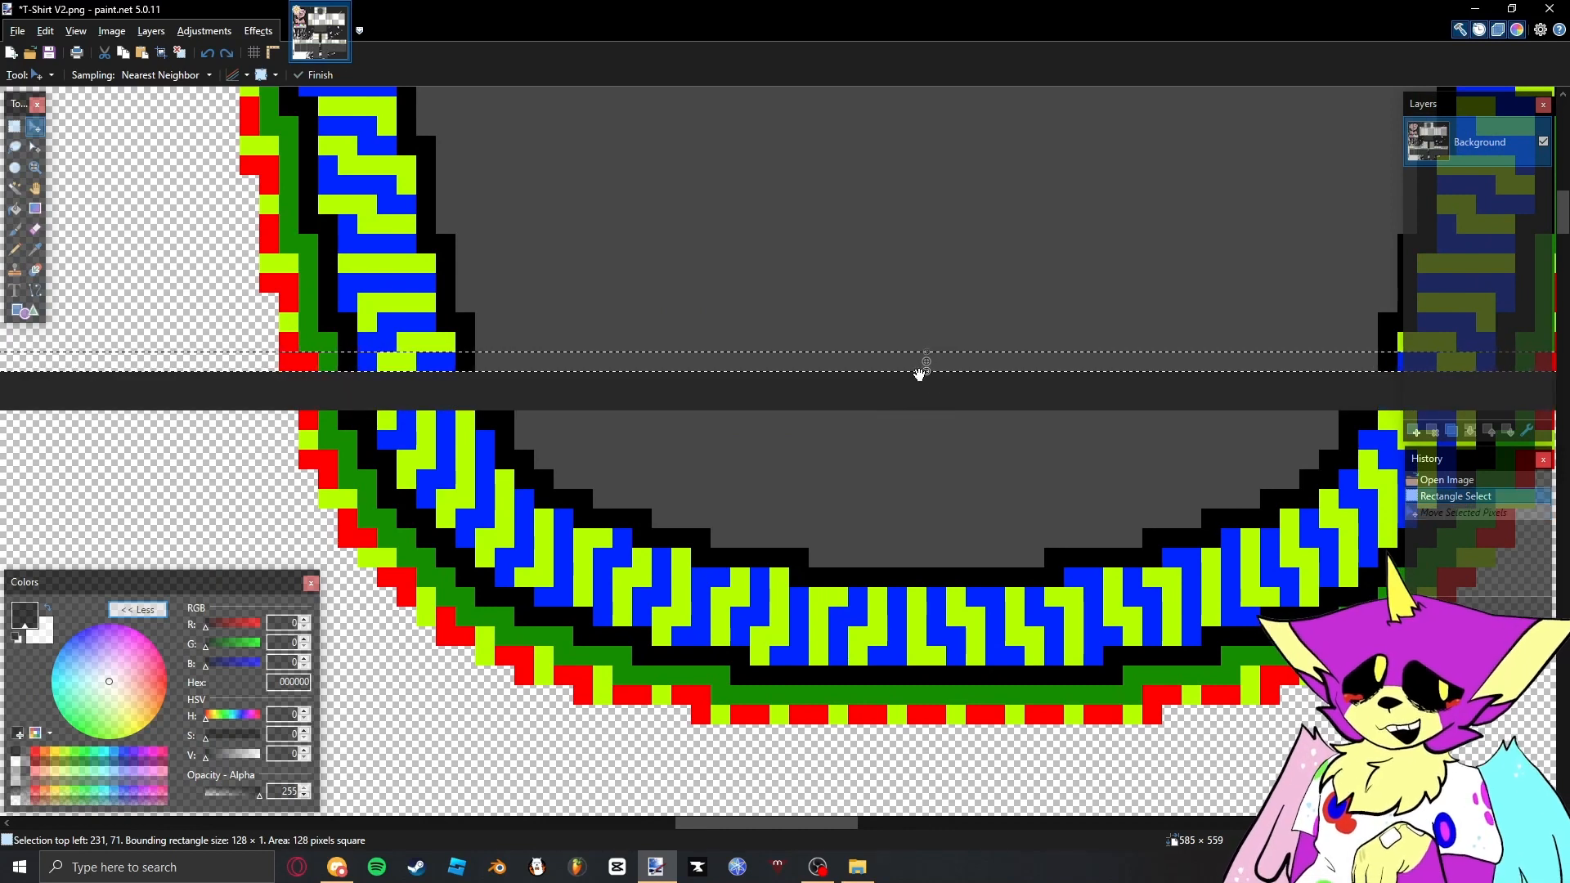
drag(920, 374, 891, 403)
key(s)
click(922, 411)
scroll(902, 420, down, 7)
scroll(618, 387, up, 3)
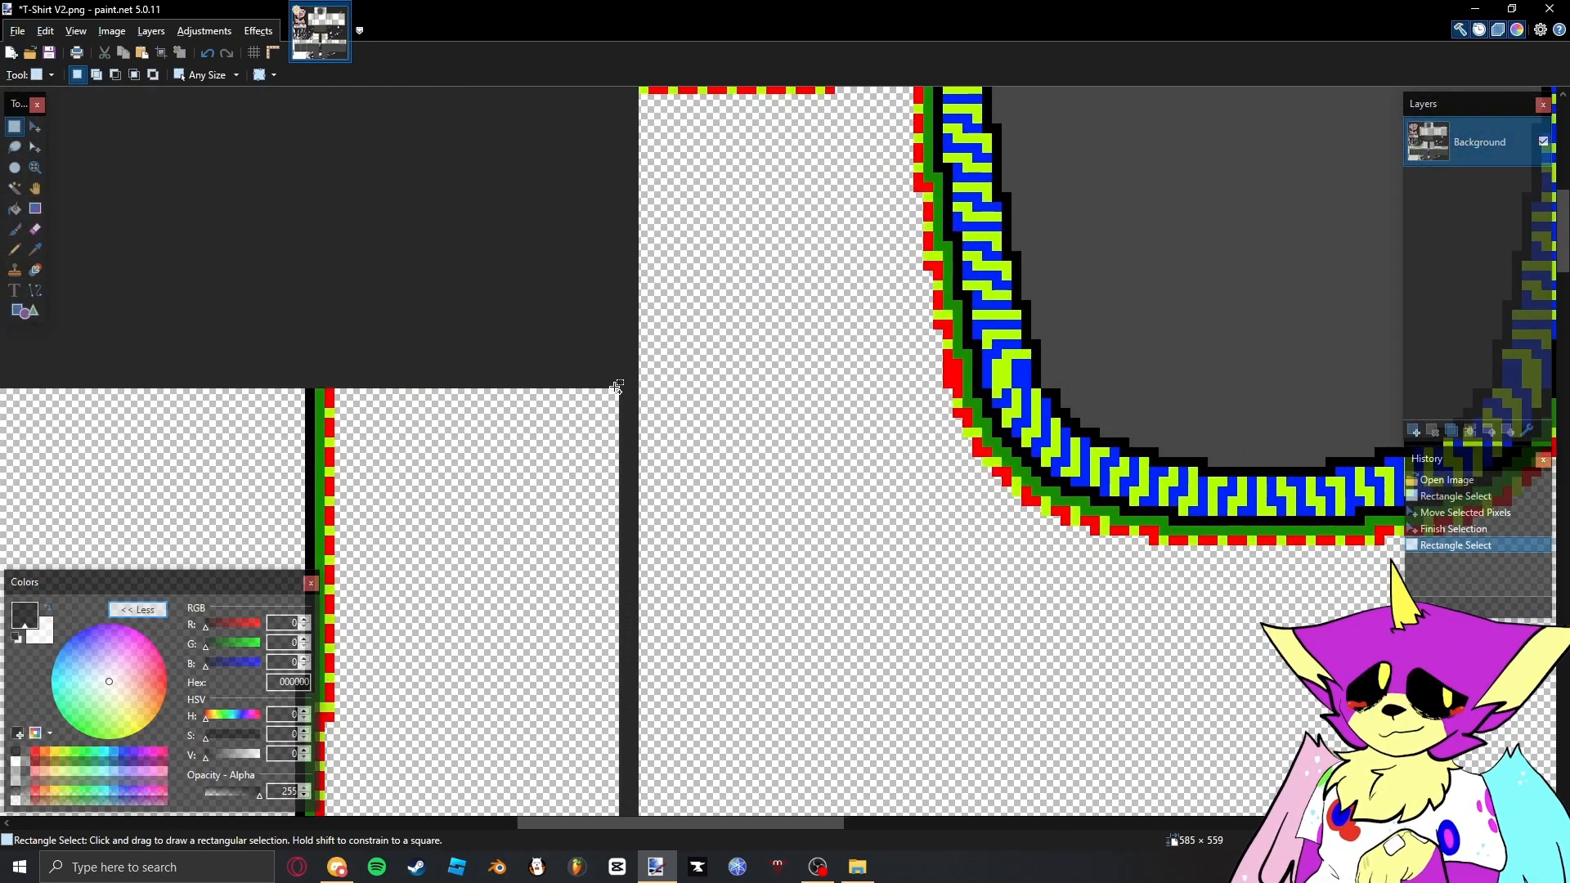
- Cover the remaining divider lines on the torso and left sleeve by stretching thin pixel strips from the adjoining panels over them
scroll(614, 445, down, 12)
drag(615, 390, 614, 452)
drag(613, 453, 614, 462)
drag(448, 484, 1180, 503)
drag(1104, 736, 1104, 458)
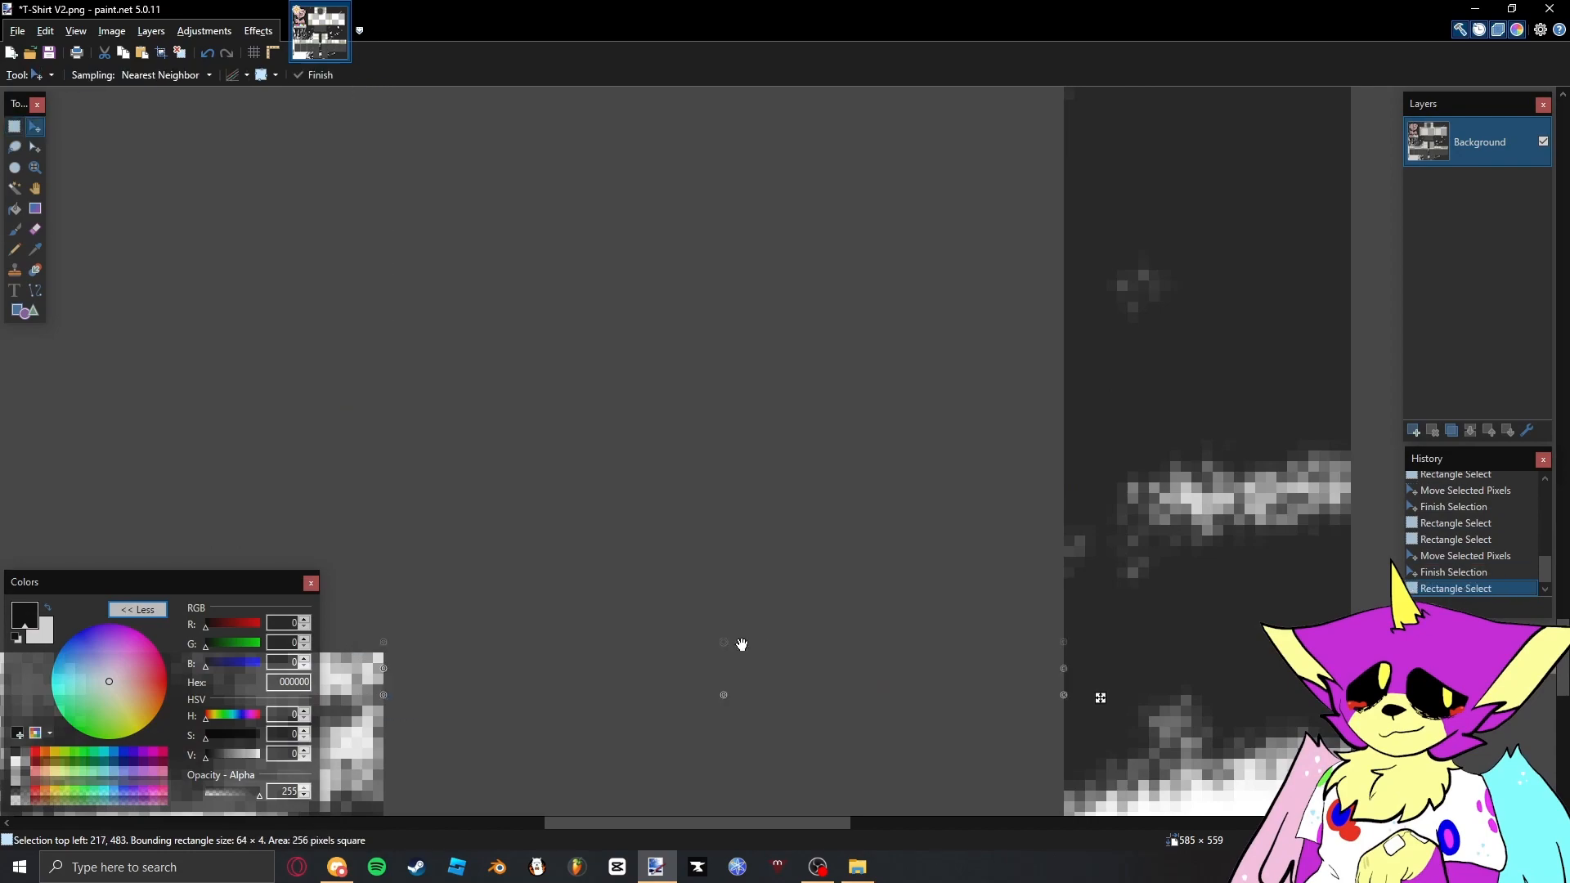
- Select the left sleeve's full vertical column as a 64 × 260 pixel rectangle
drag(906, 251, 662, 442)
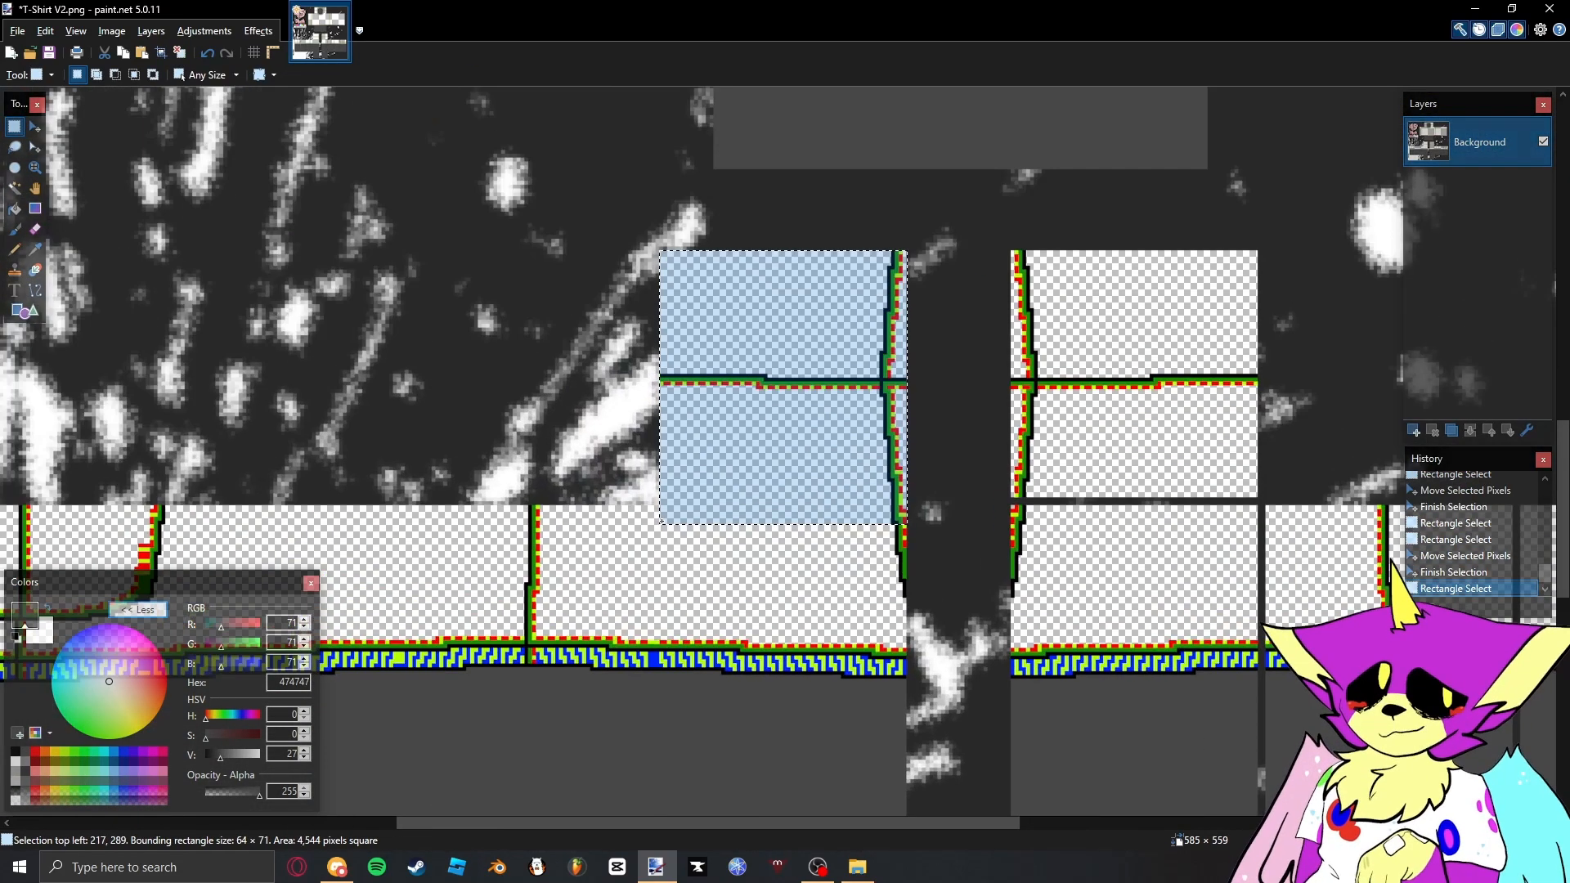
scroll(659, 520, down, 5)
scroll(660, 520, up, 4)
scroll(660, 521, down, 6)
scroll(671, 458, down, 6)
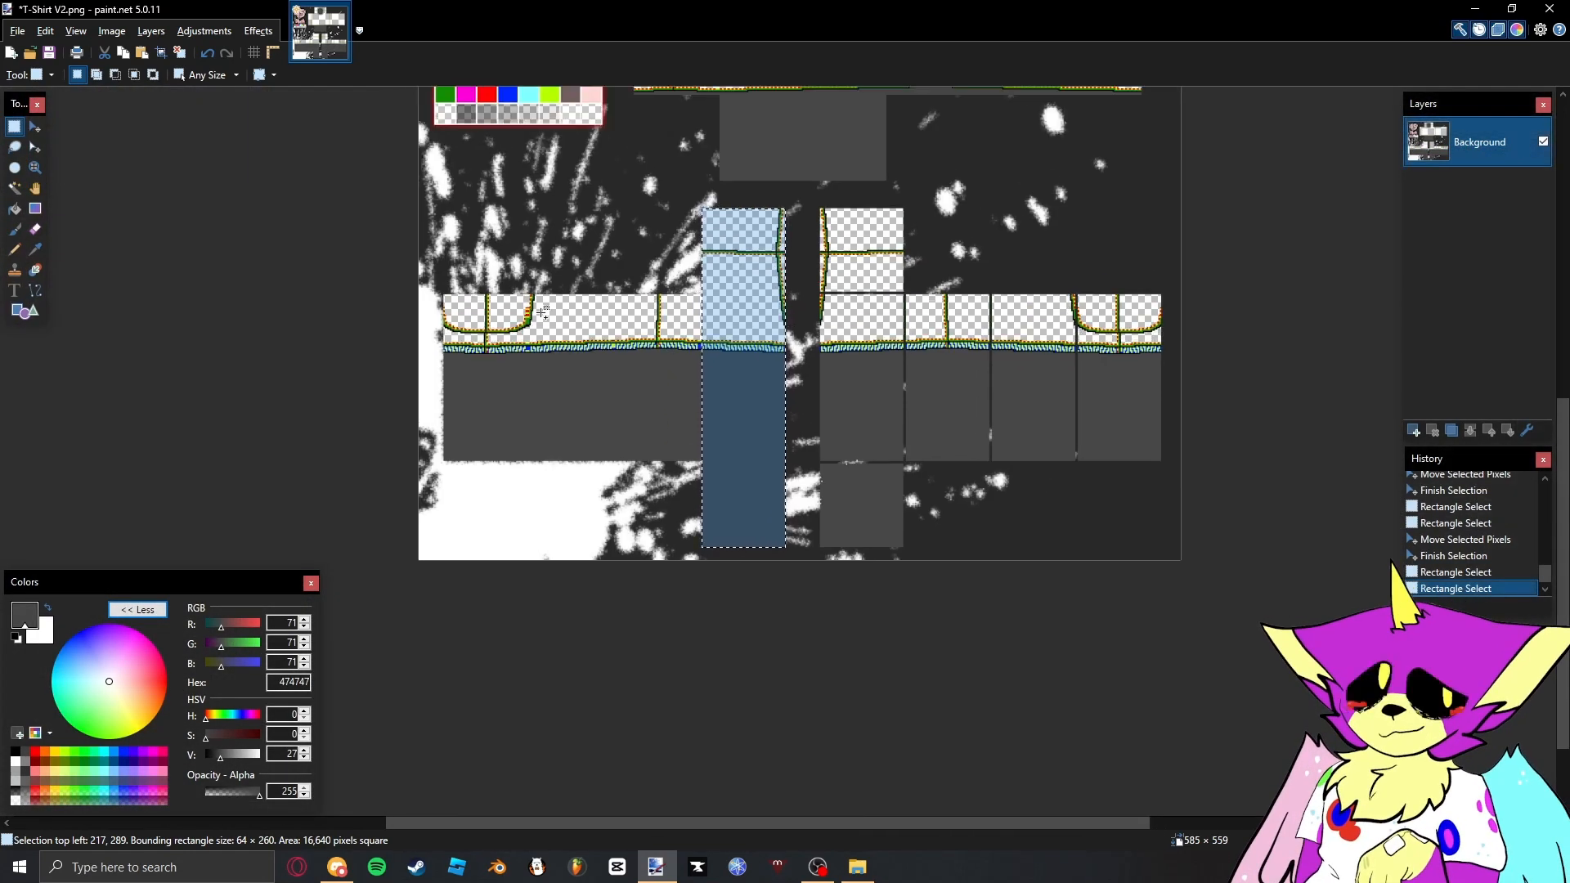
- Add the left sleeve's horizontal section to the selection so it covers the whole sleeve, 262 × 260 pixels overall
scroll(452, 294, up, 5)
drag(452, 295, 1003, 503)
scroll(784, 547, down, 6)
scroll(910, 645, up, 7)
drag(785, 548, 1029, 662)
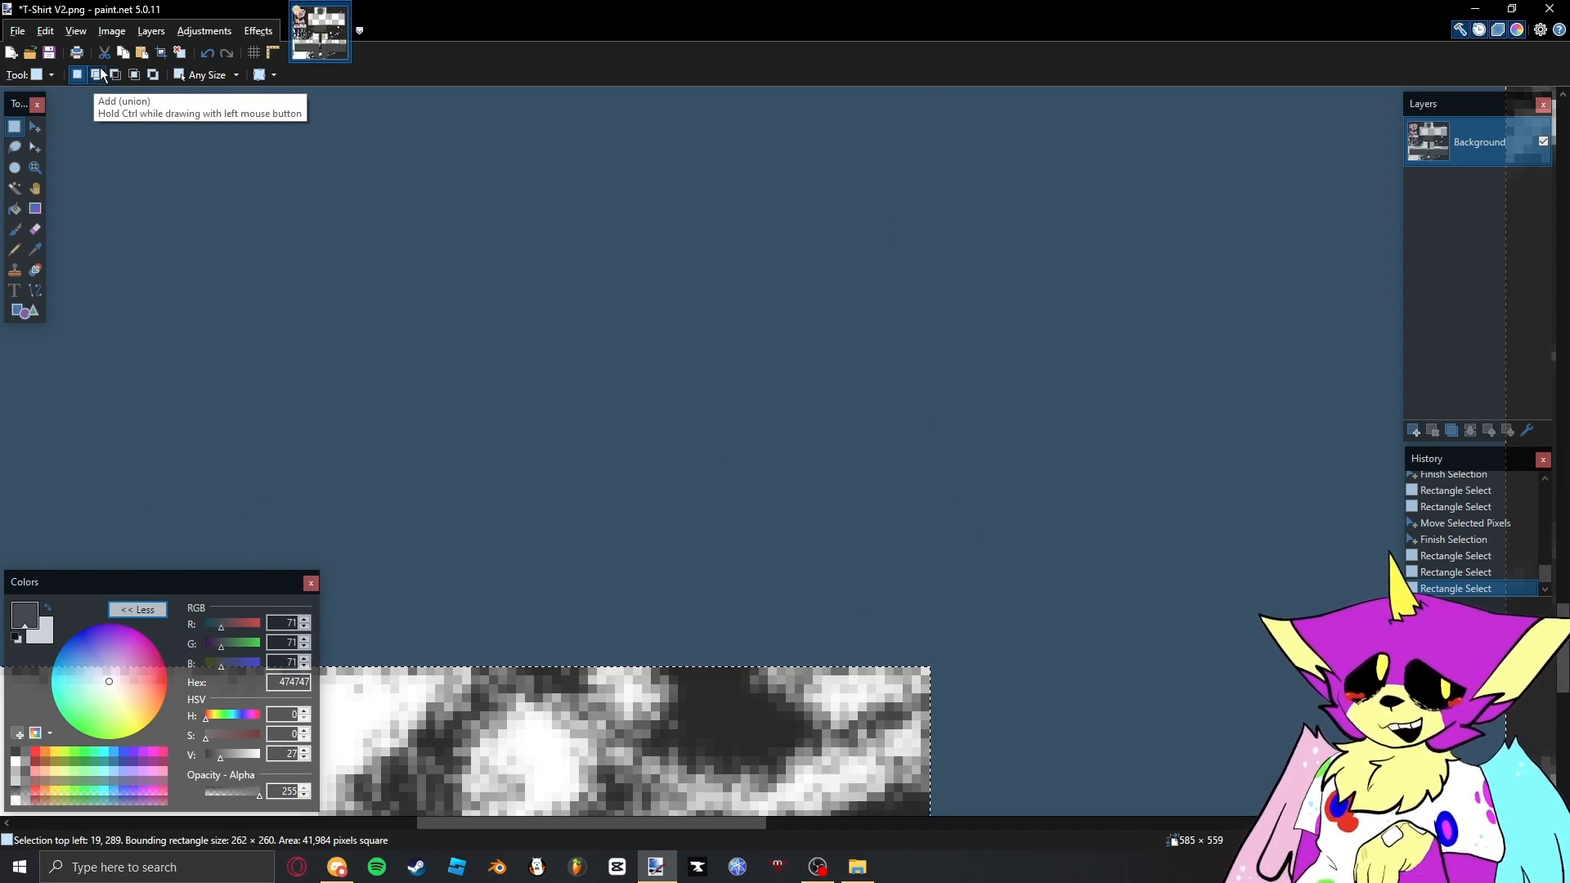
scroll(783, 556, down, 2)
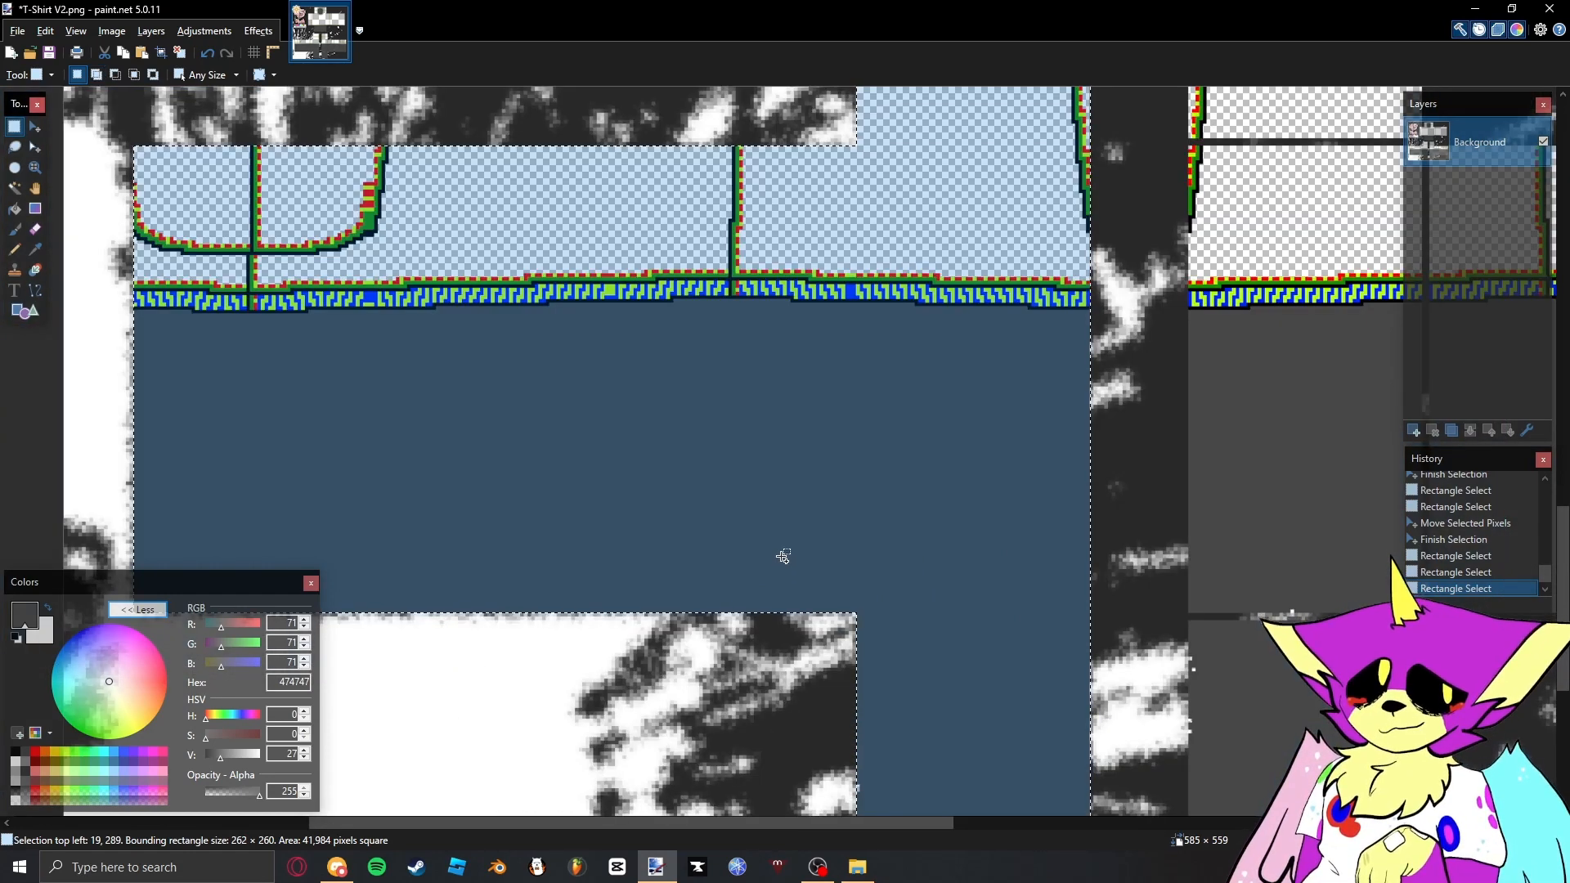
scroll(784, 556, down, 3)
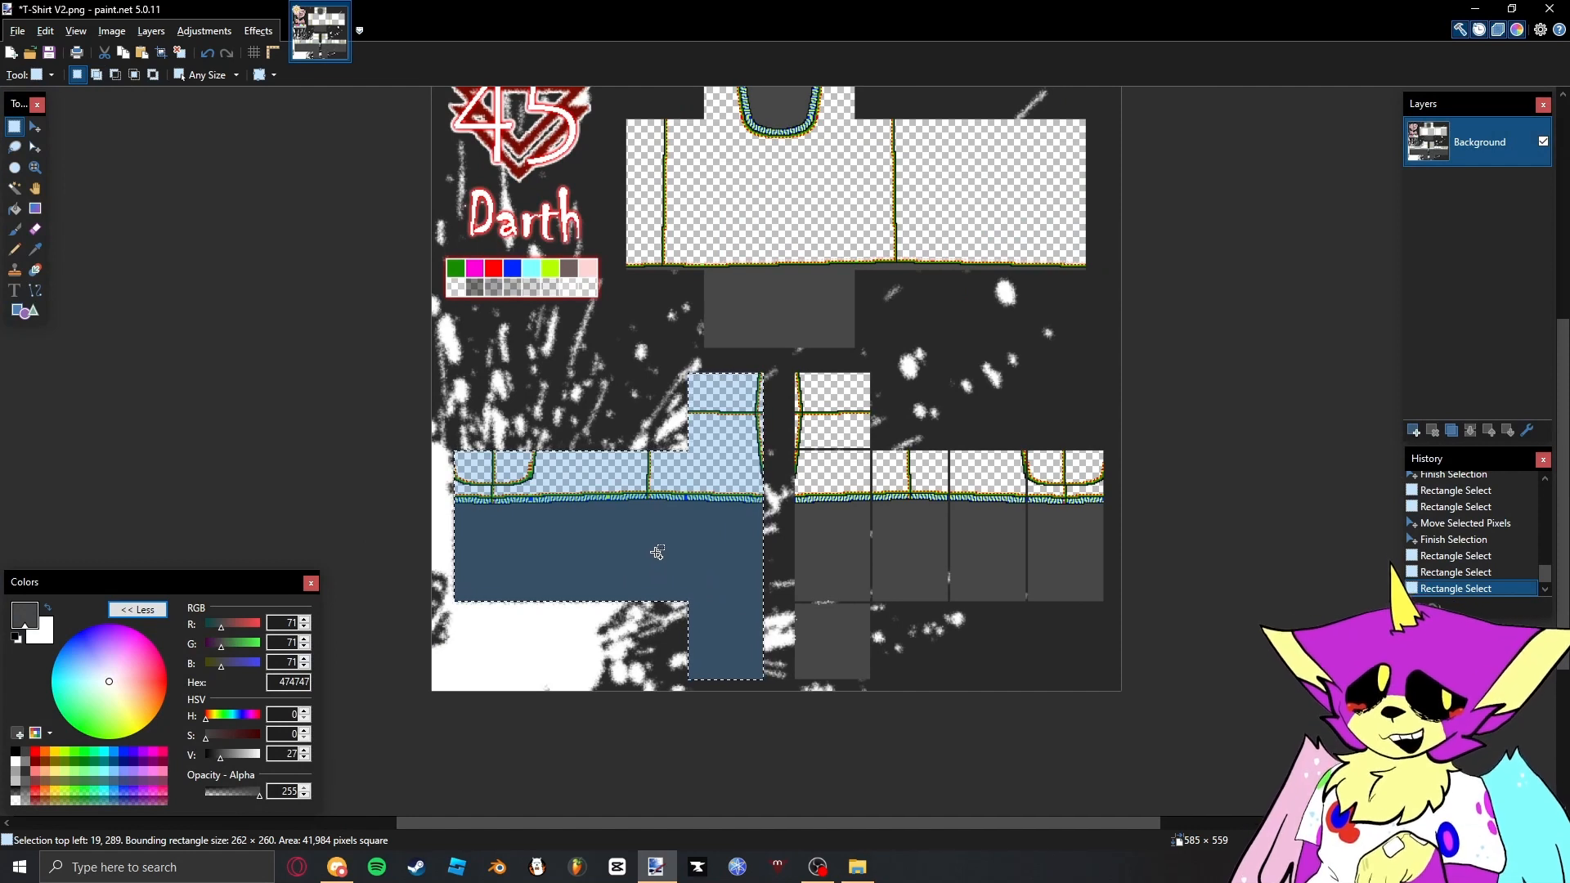
- Paste a copy of the left sleeve, mirror it horizontally over the right sleeve, and align its outer edge with the template
key(ctrl+v)
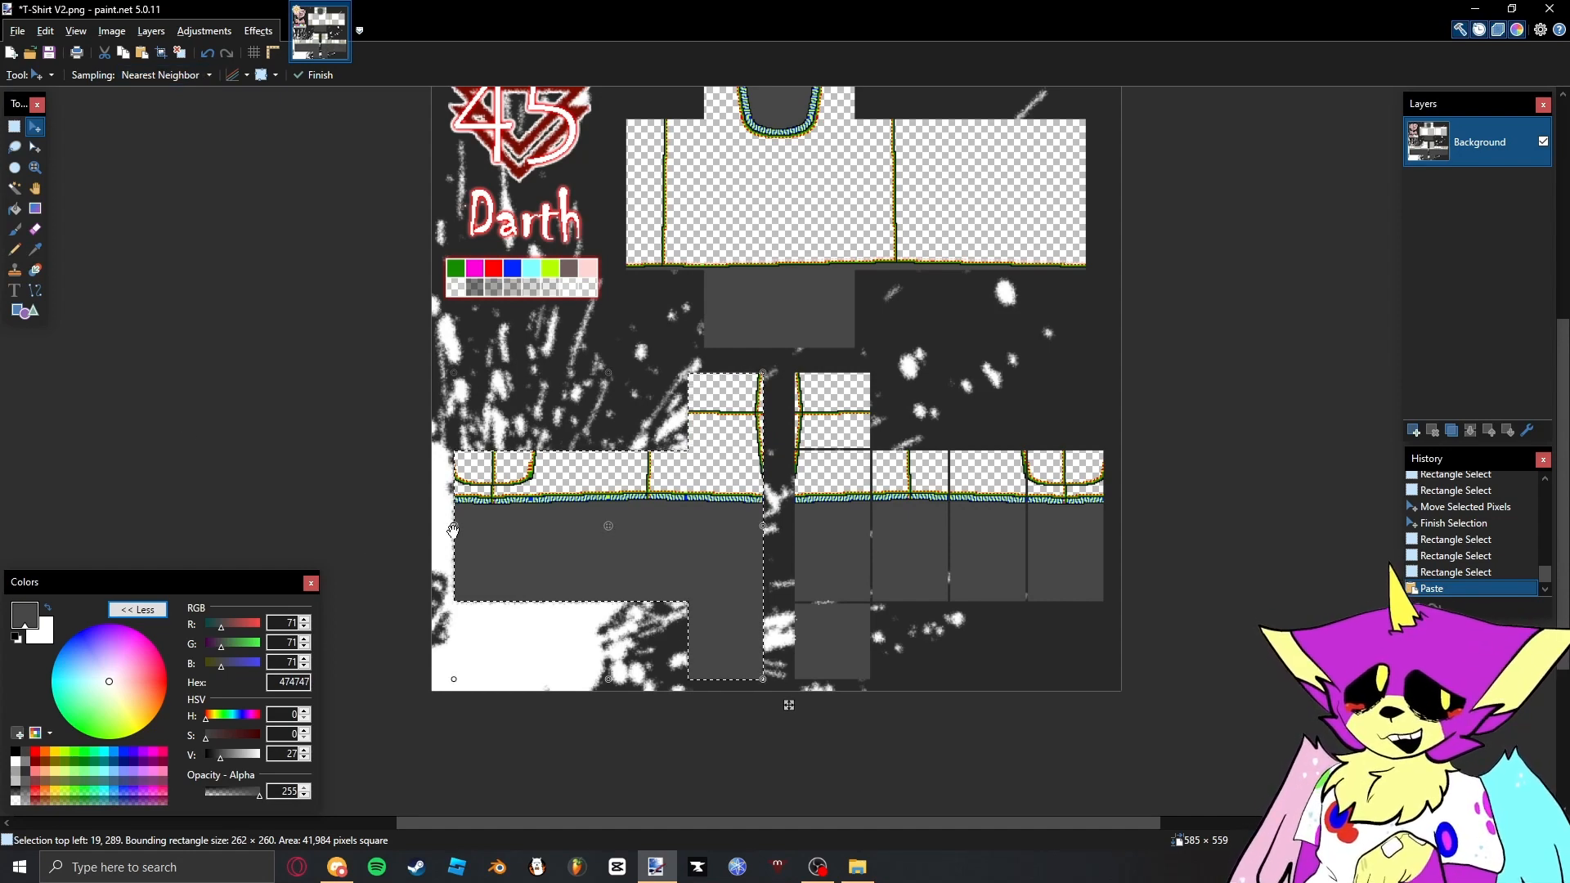
drag(453, 530, 760, 530)
scroll(1110, 509, up, 5)
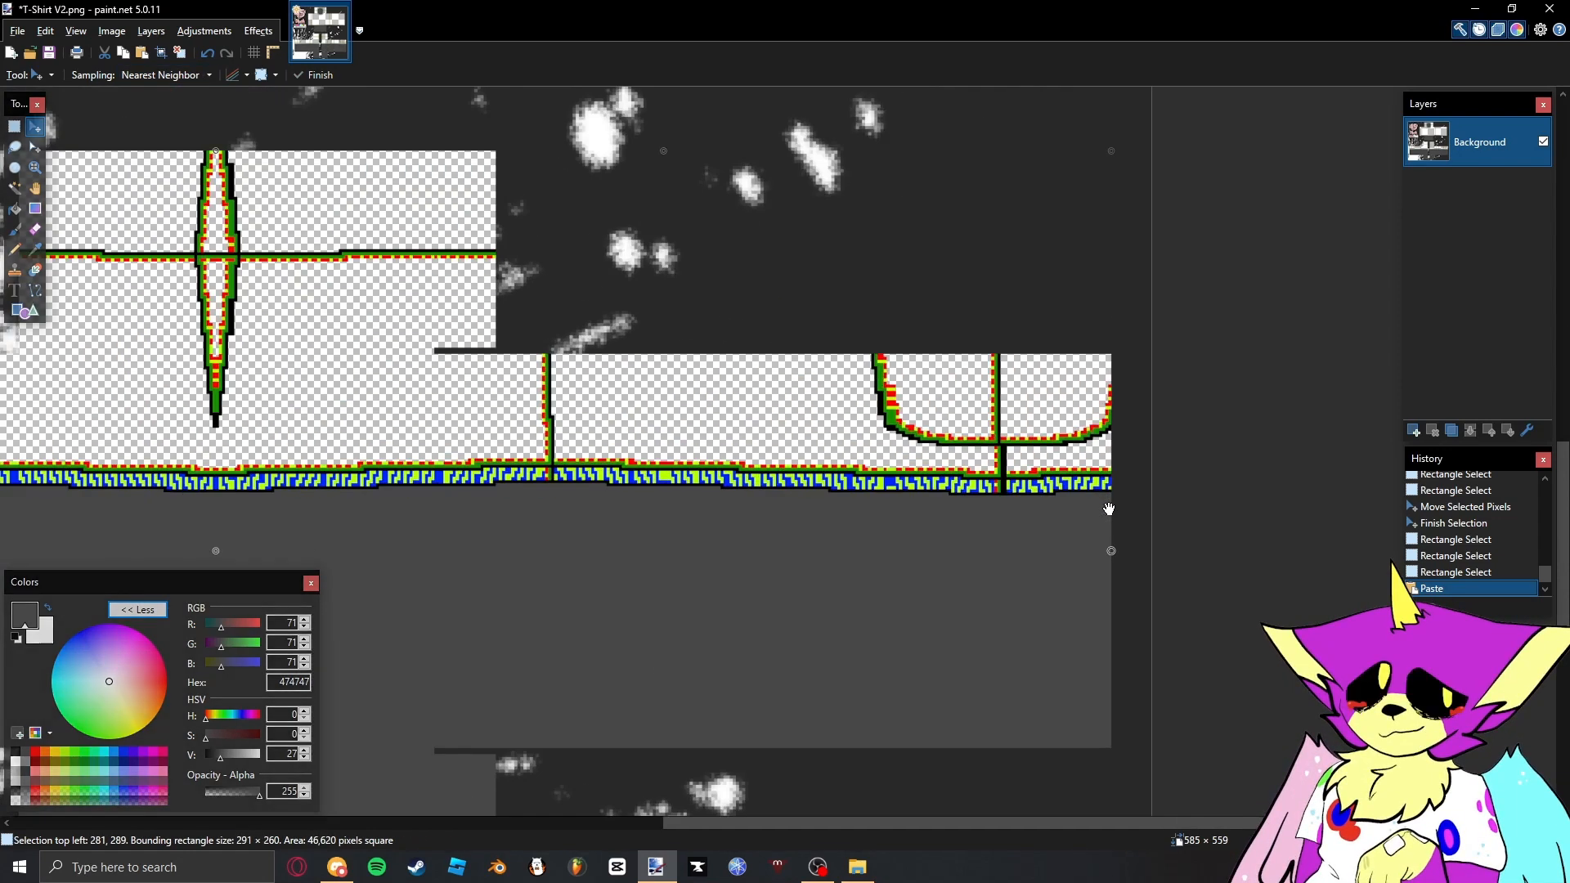
drag(1110, 508, 1094, 613)
scroll(1088, 570, up, 2)
scroll(1088, 605, down, 4)
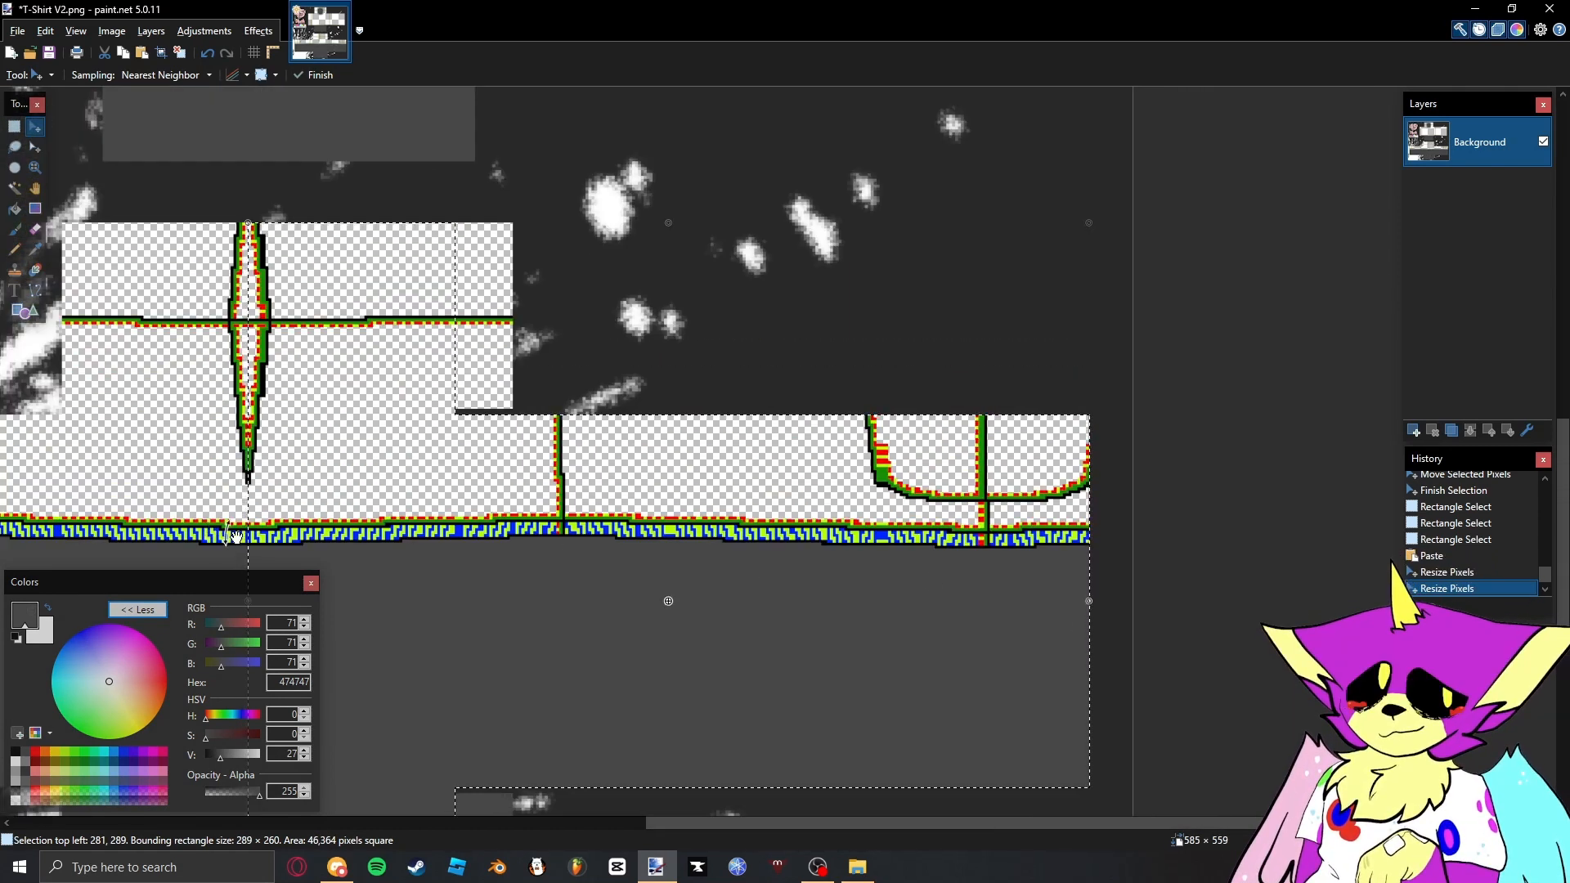
- Resize the mirrored sleeve from its inner edge to 262 pixels wide and deselect it
scroll(236, 538, up, 3)
drag(412, 426, 599, 428)
scroll(599, 428, up, 2)
key(s)
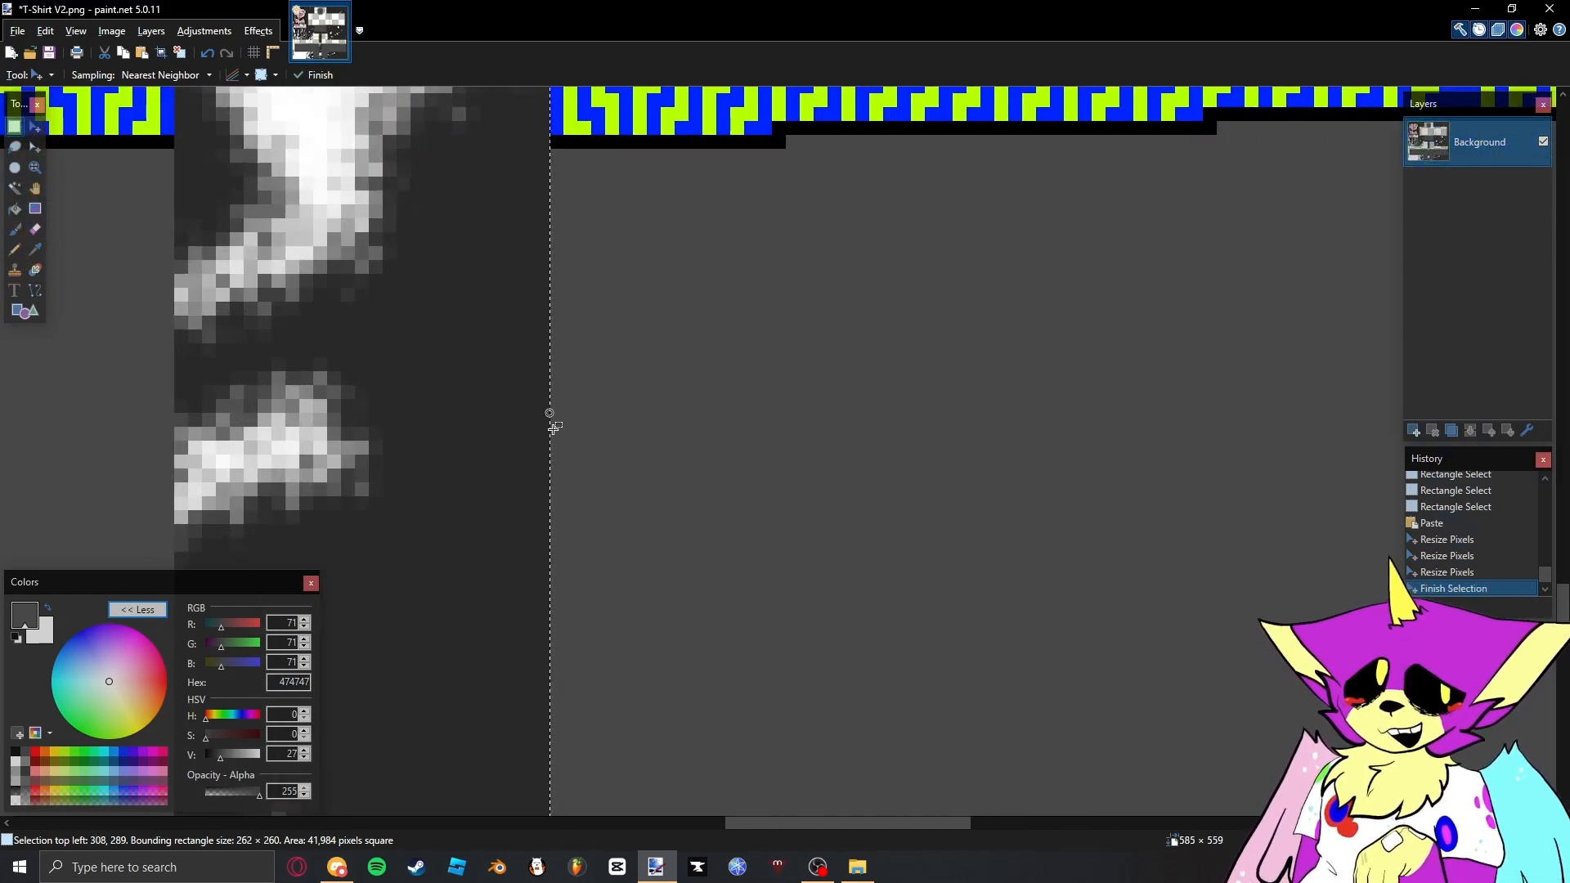
click(554, 429)
key(ctrl+b)
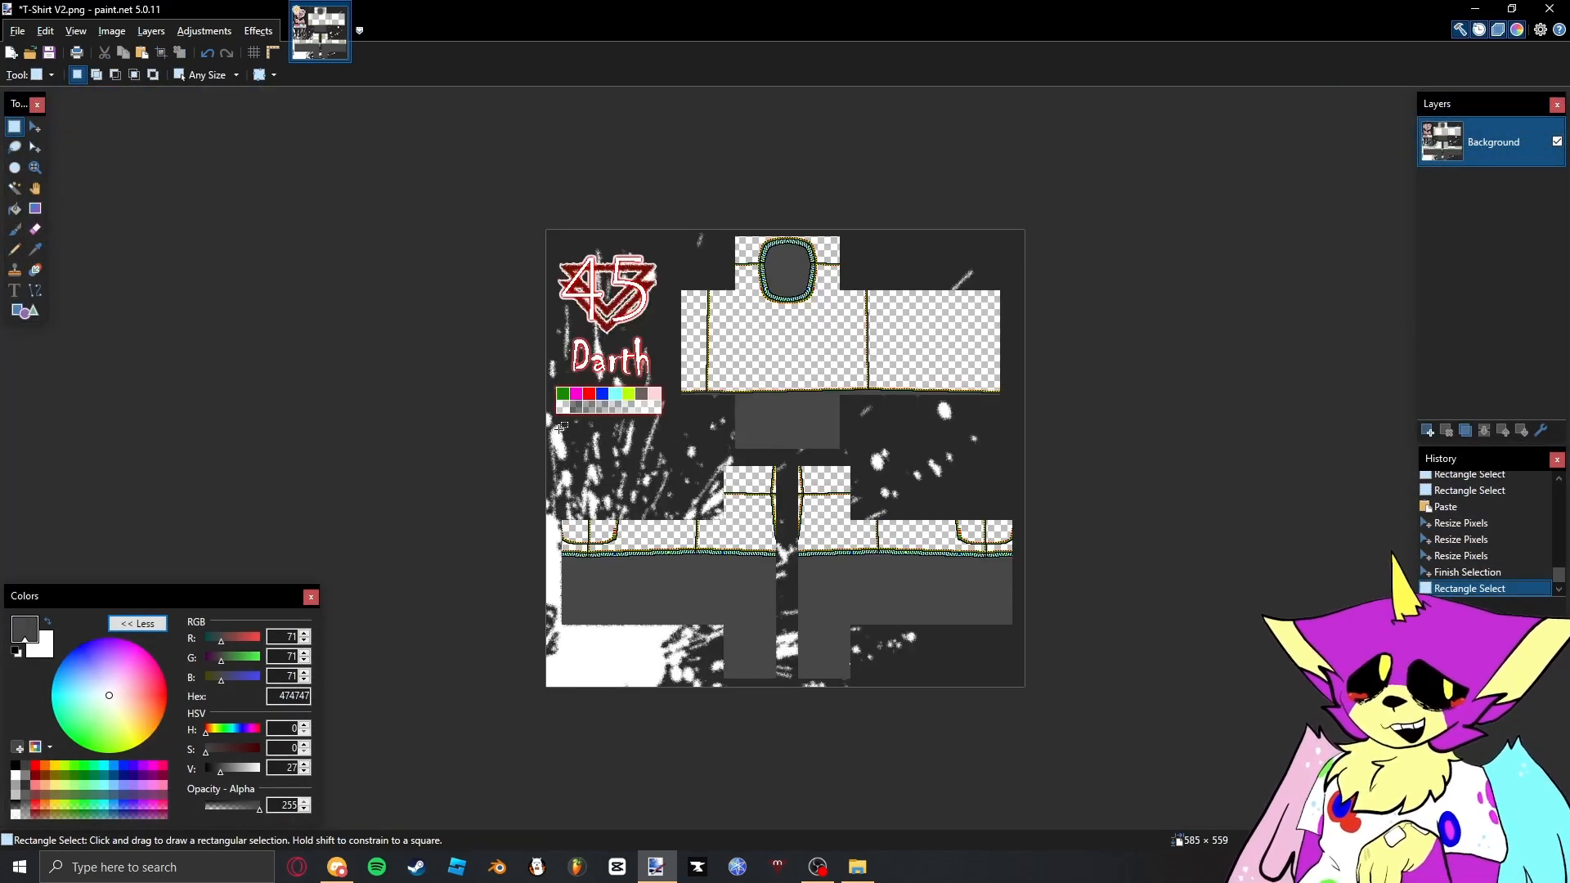
scroll(761, 304, up, 3)
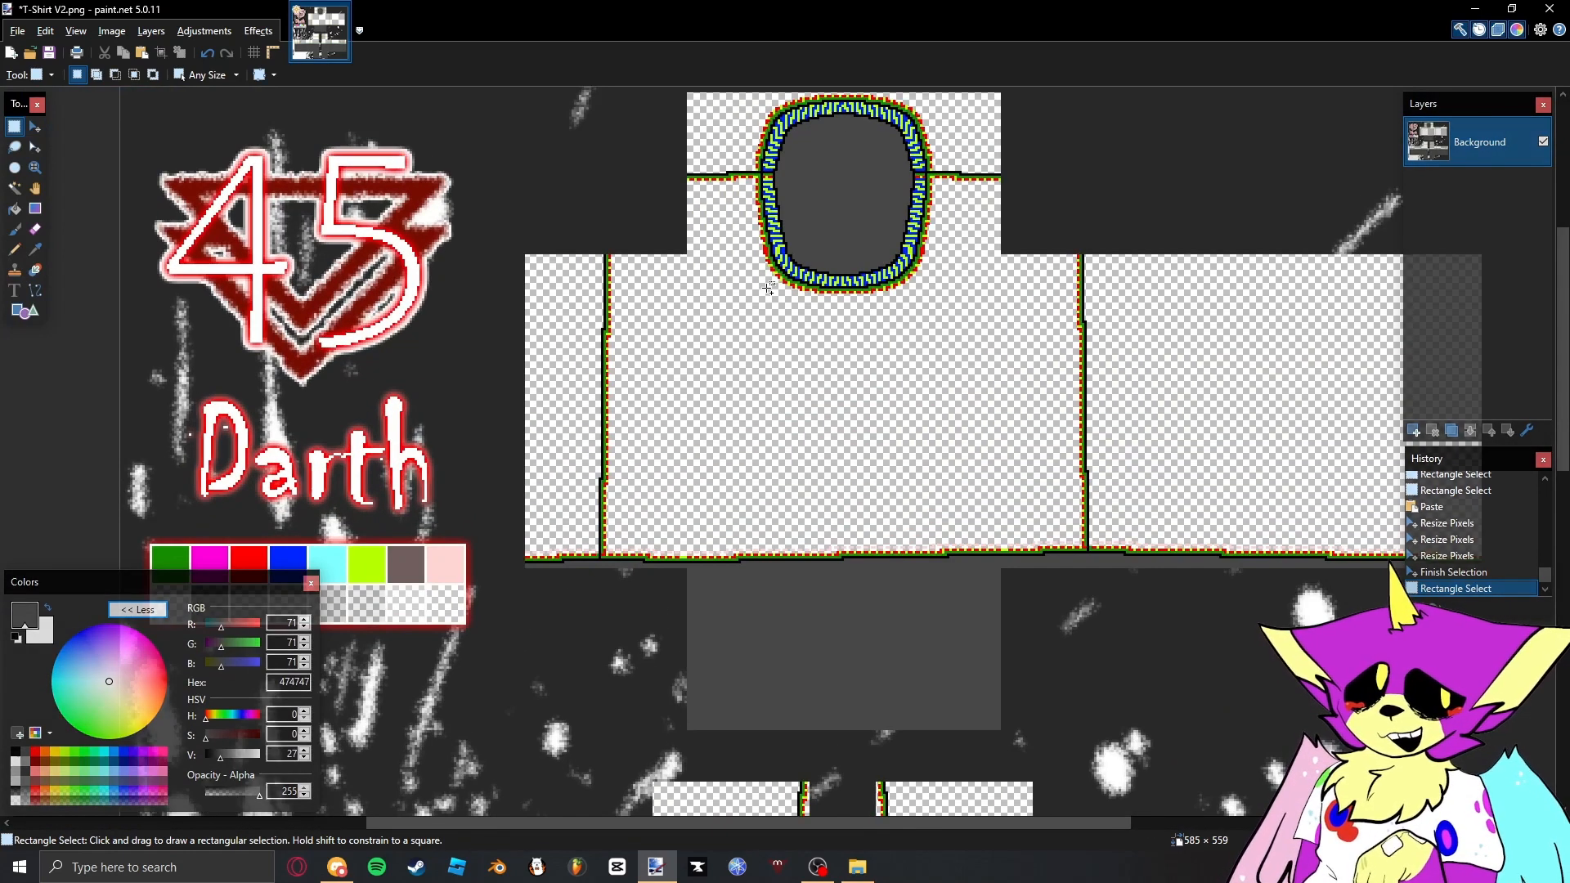
scroll(769, 288, down, 3)
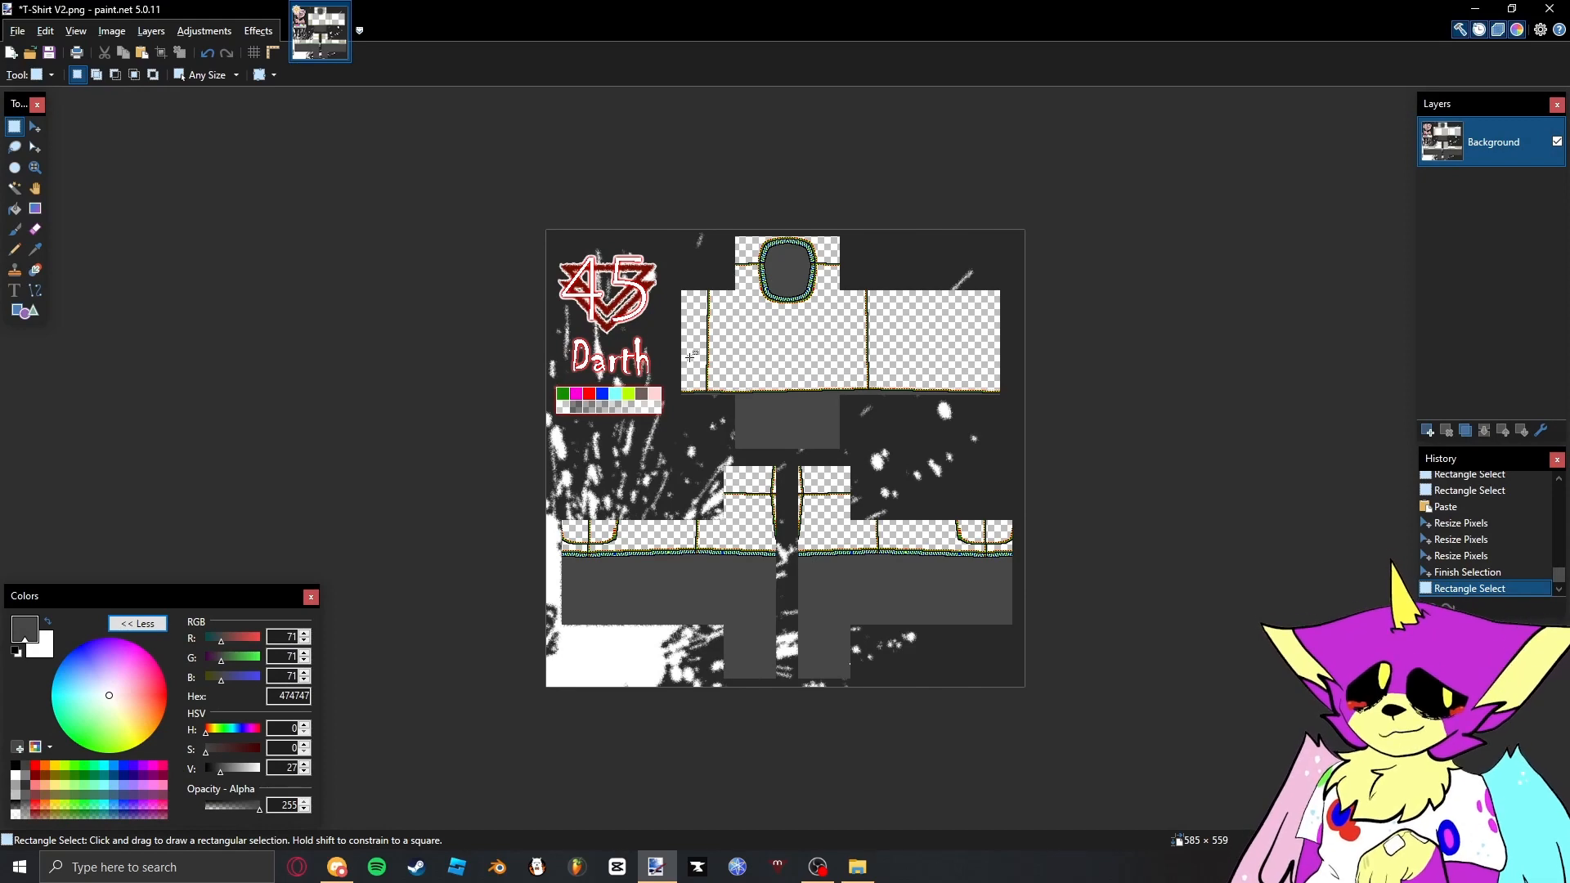
scroll(668, 430, up, 3)
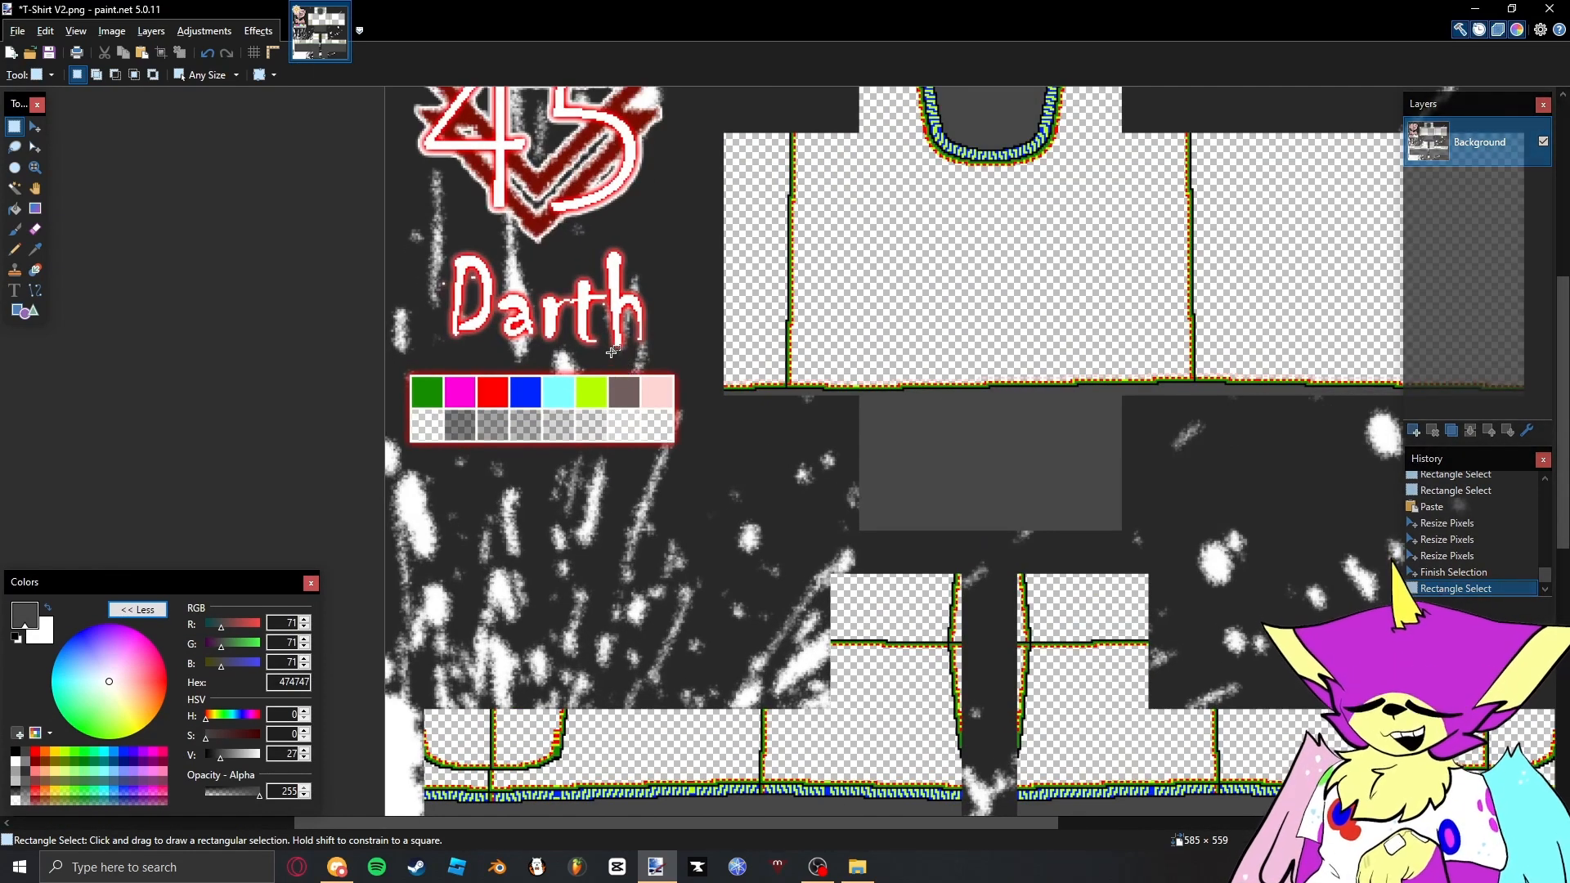
scroll(907, 346, down, 2)
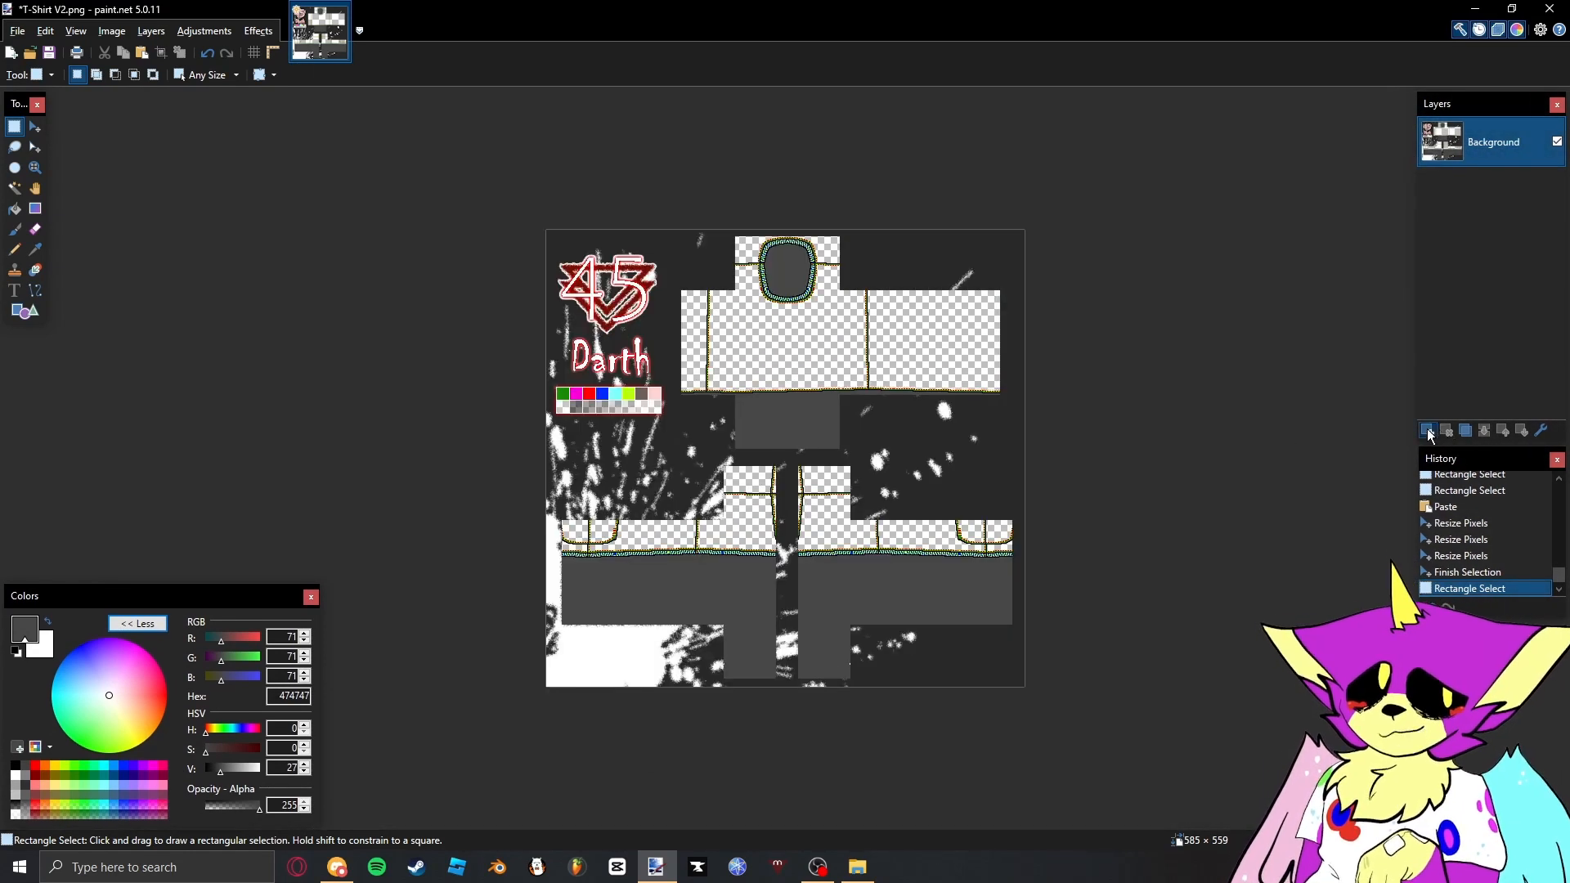
- Add a new layer named Color beneath the Background layer, and reset the drawing colours to black and white
click(1429, 431)
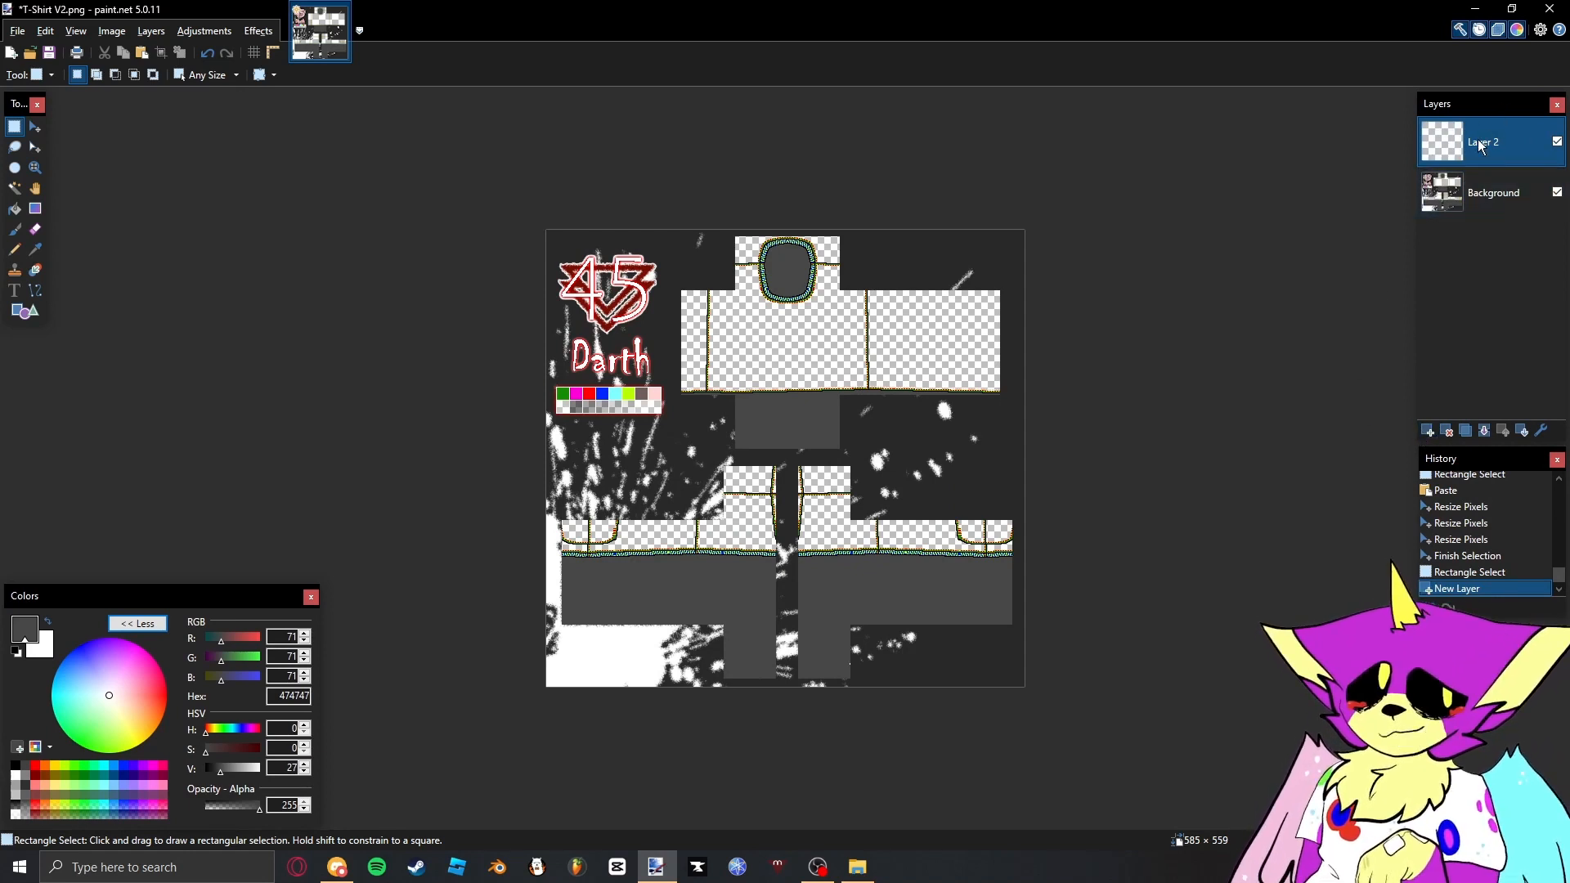
drag(1482, 147, 1518, 200)
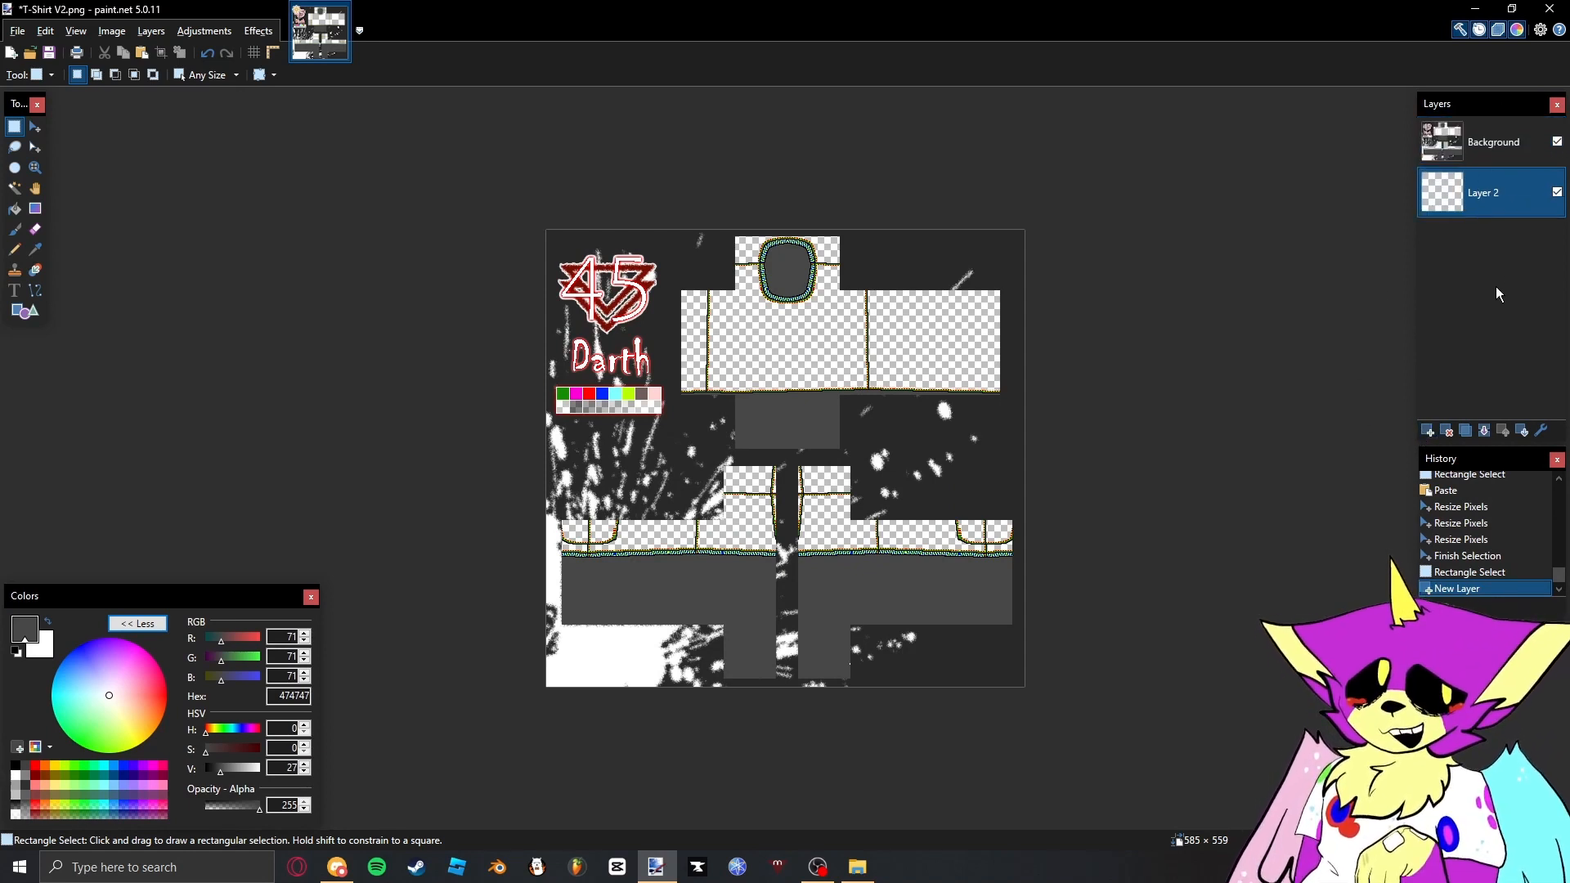
double_click(1500, 198)
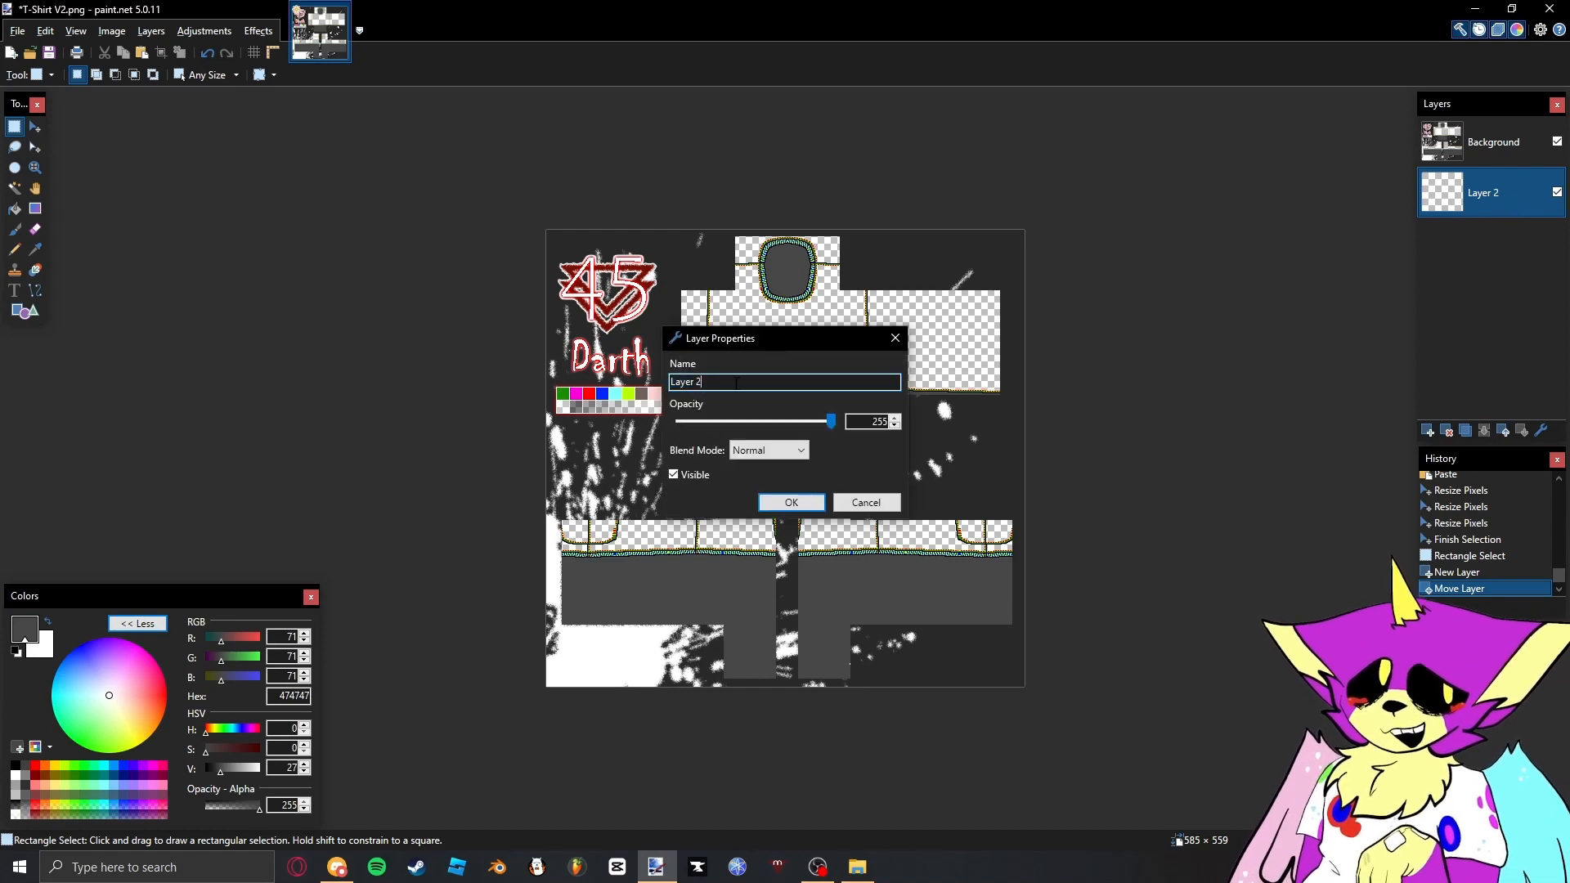
text(Color)
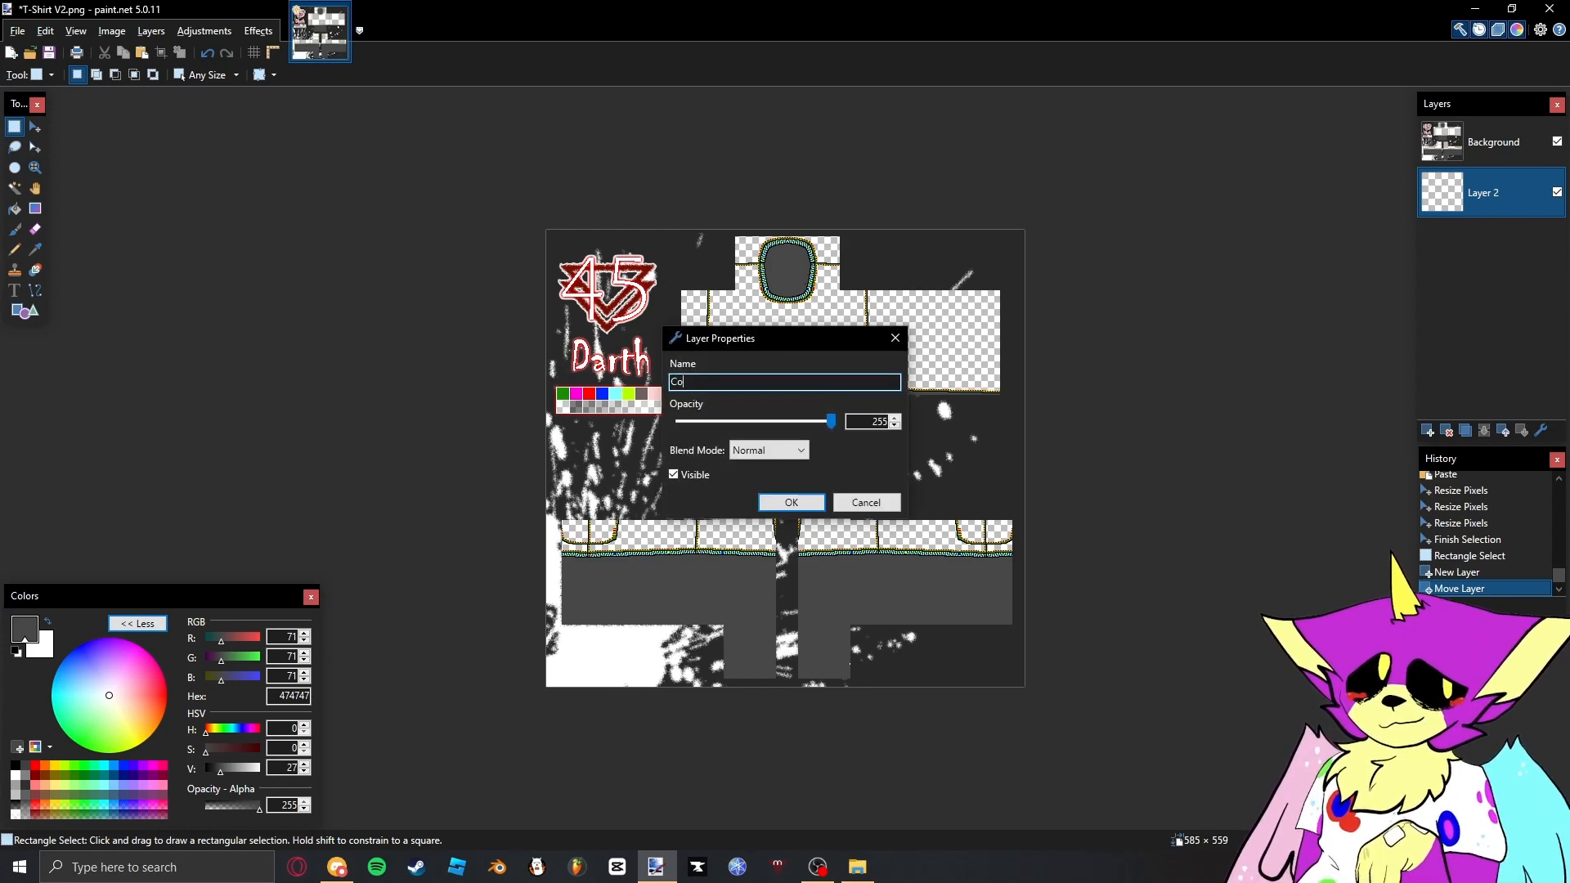
key(Return)
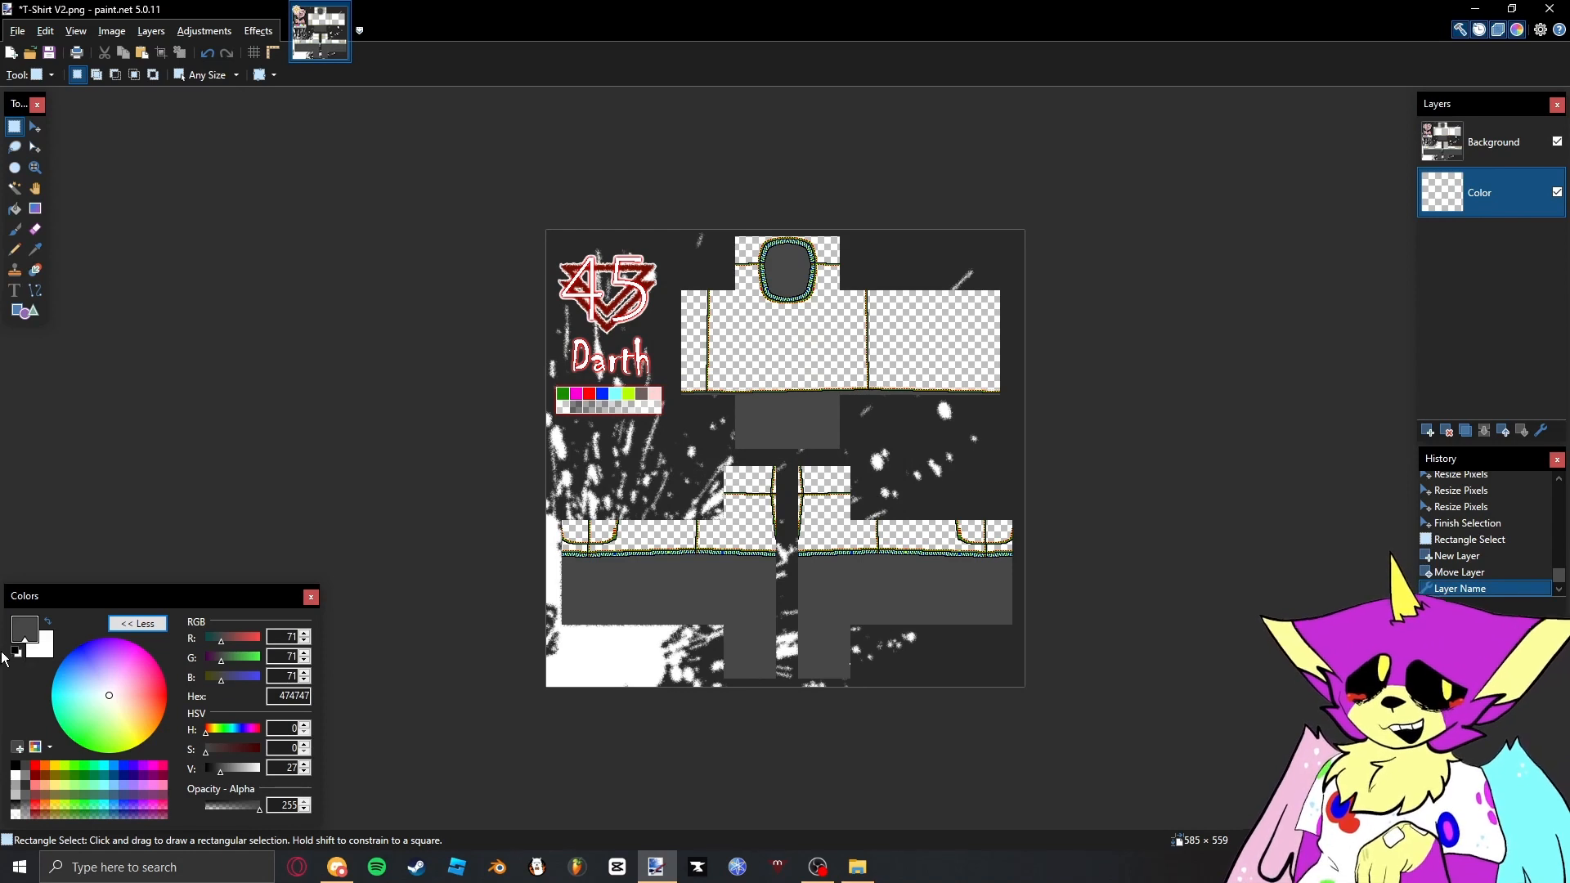
click(16, 652)
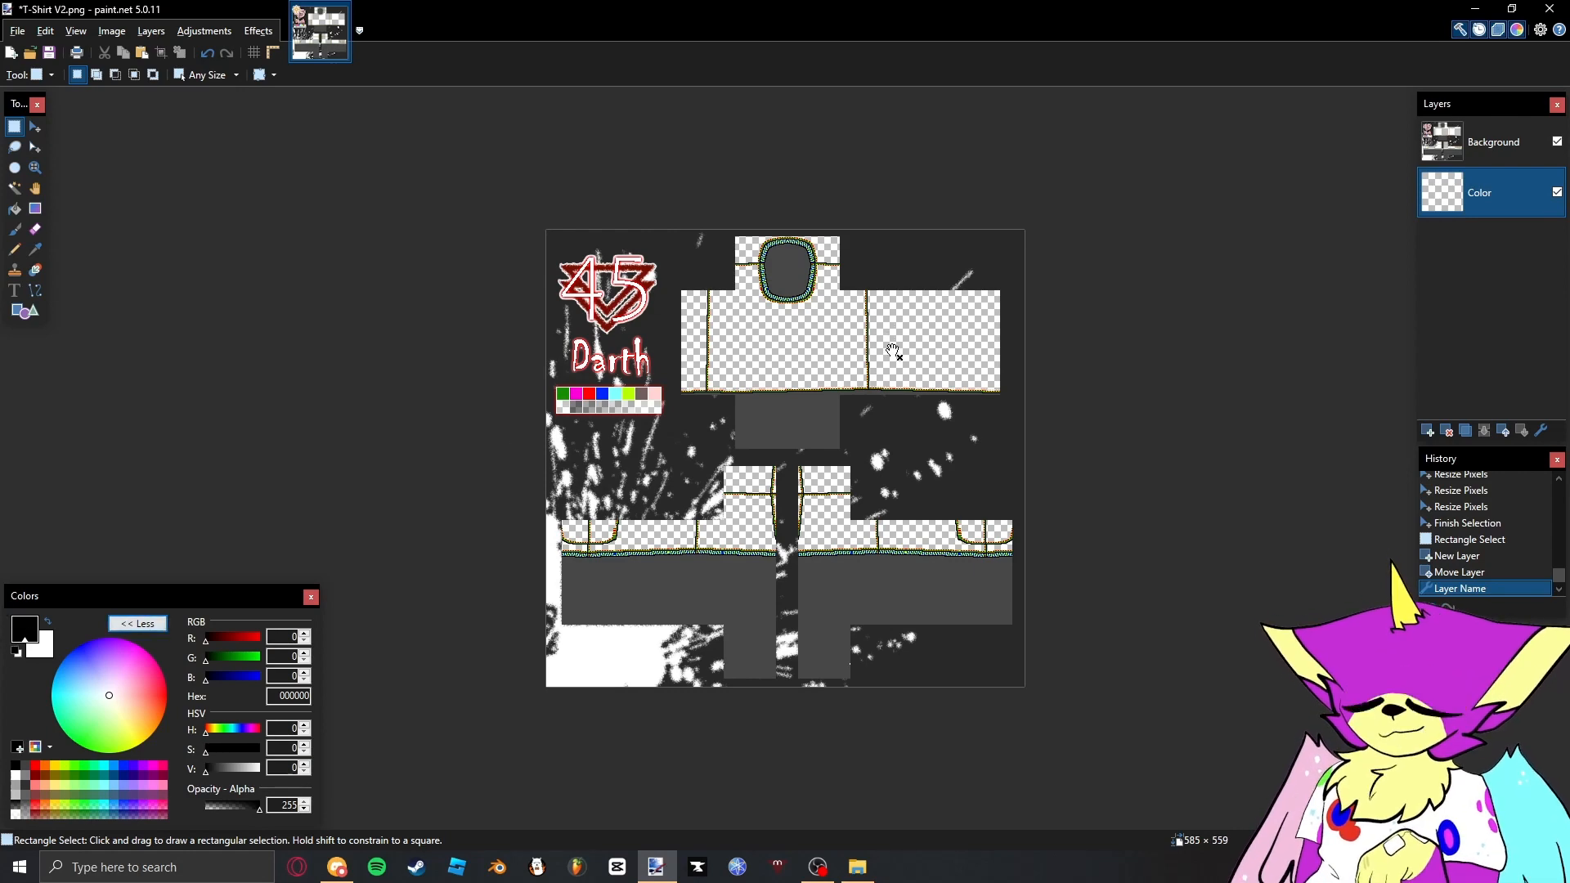
- Open the colour palette image from the file folder and fill the Color layer with its brown 5A5041
scroll(839, 313, up, 1)
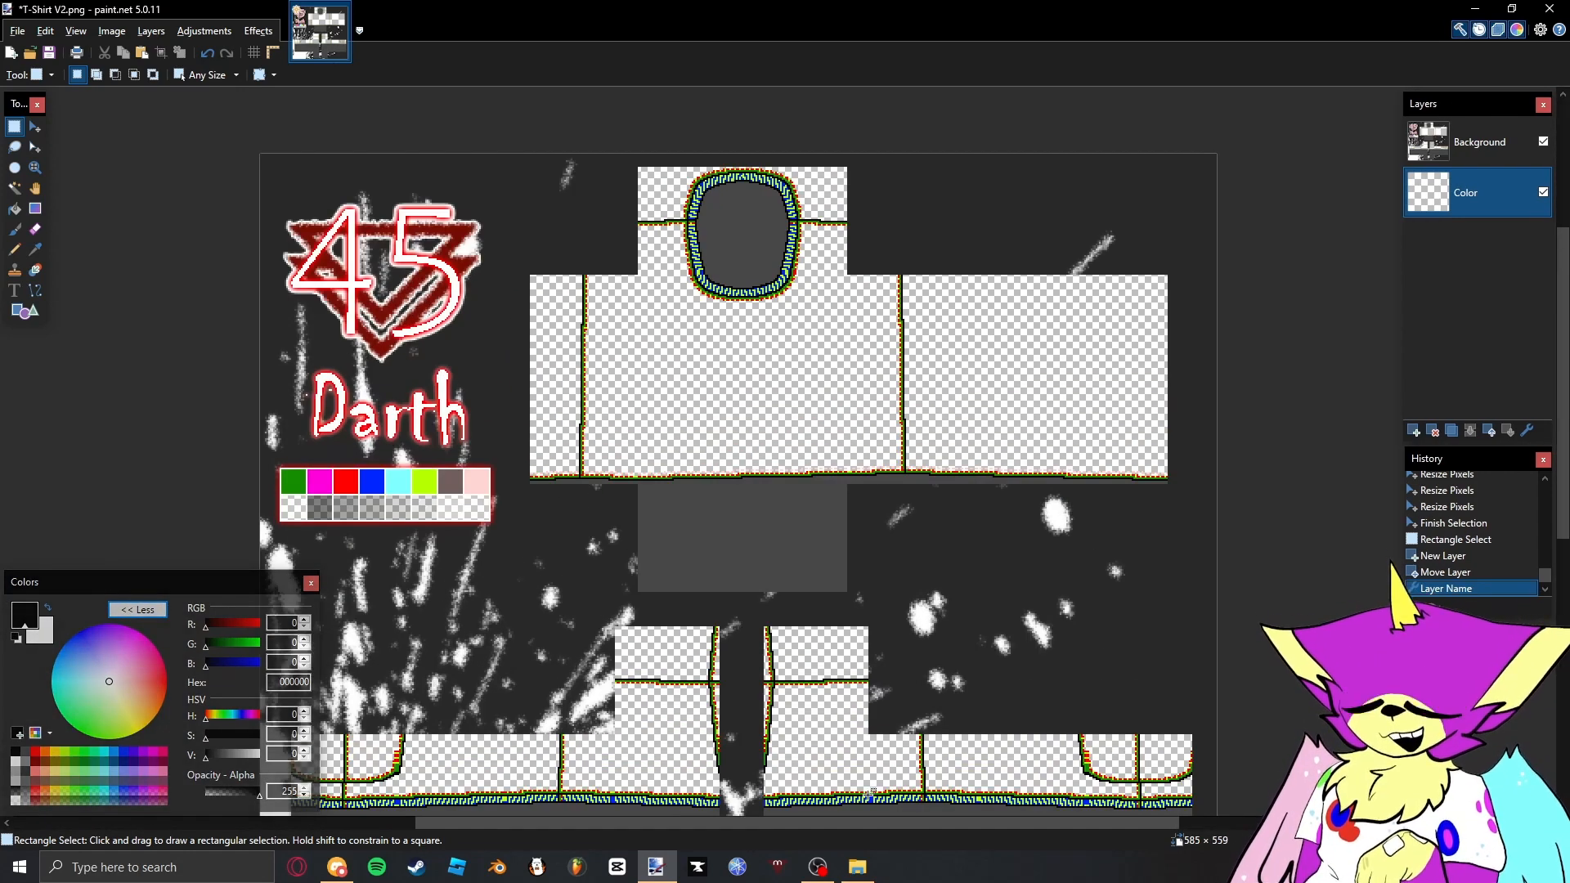
click(857, 867)
double_click(975, 440)
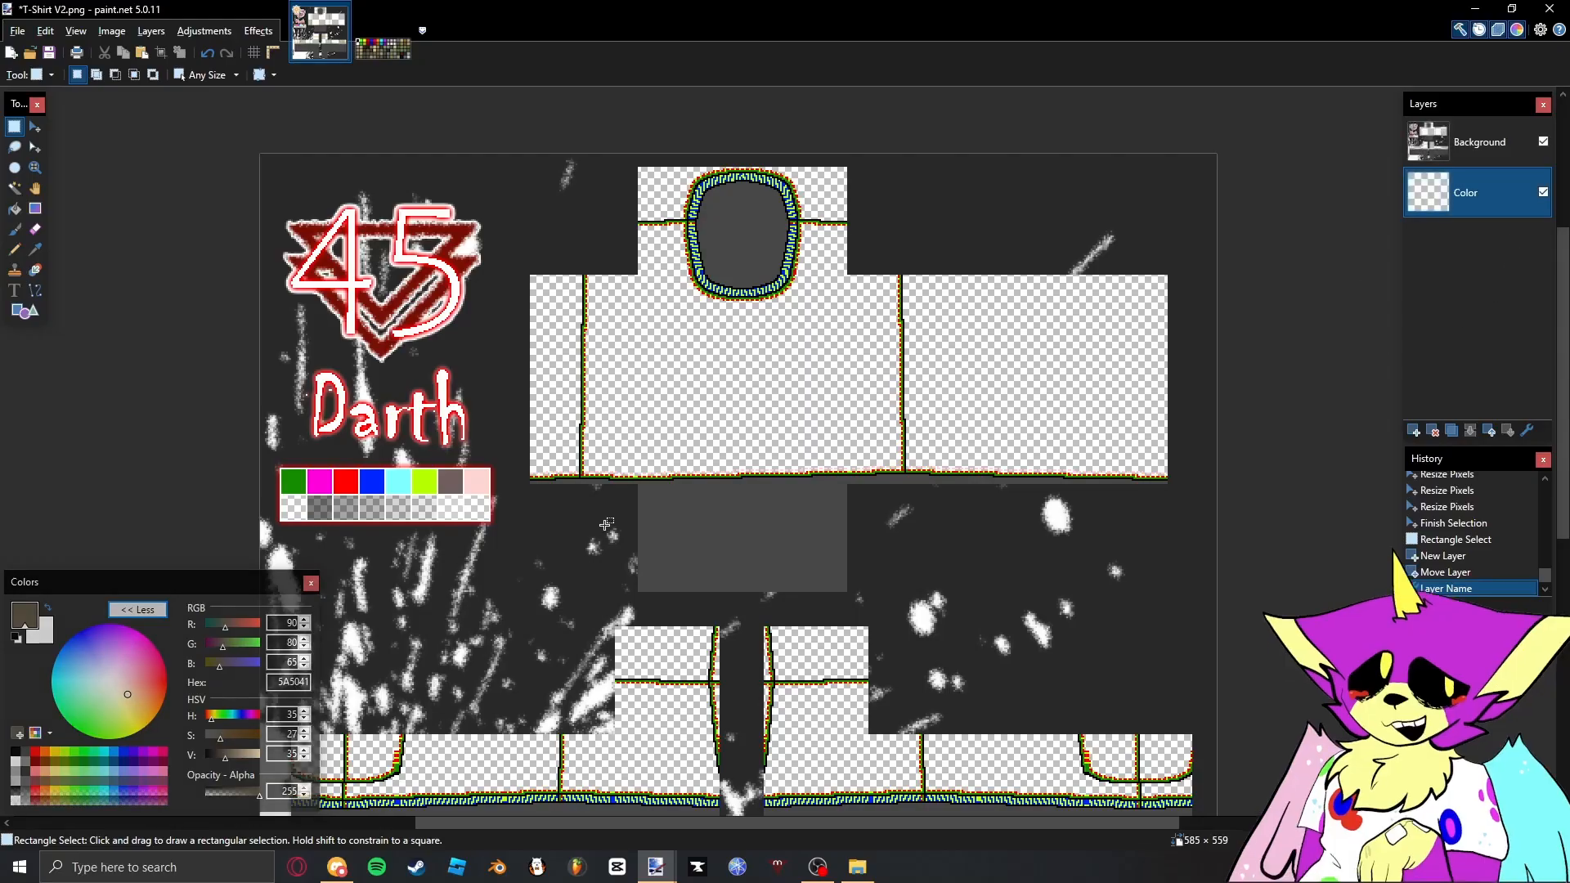
key(f)
click(753, 410)
scroll(767, 440, up, 1)
scroll(818, 531, up, 1)
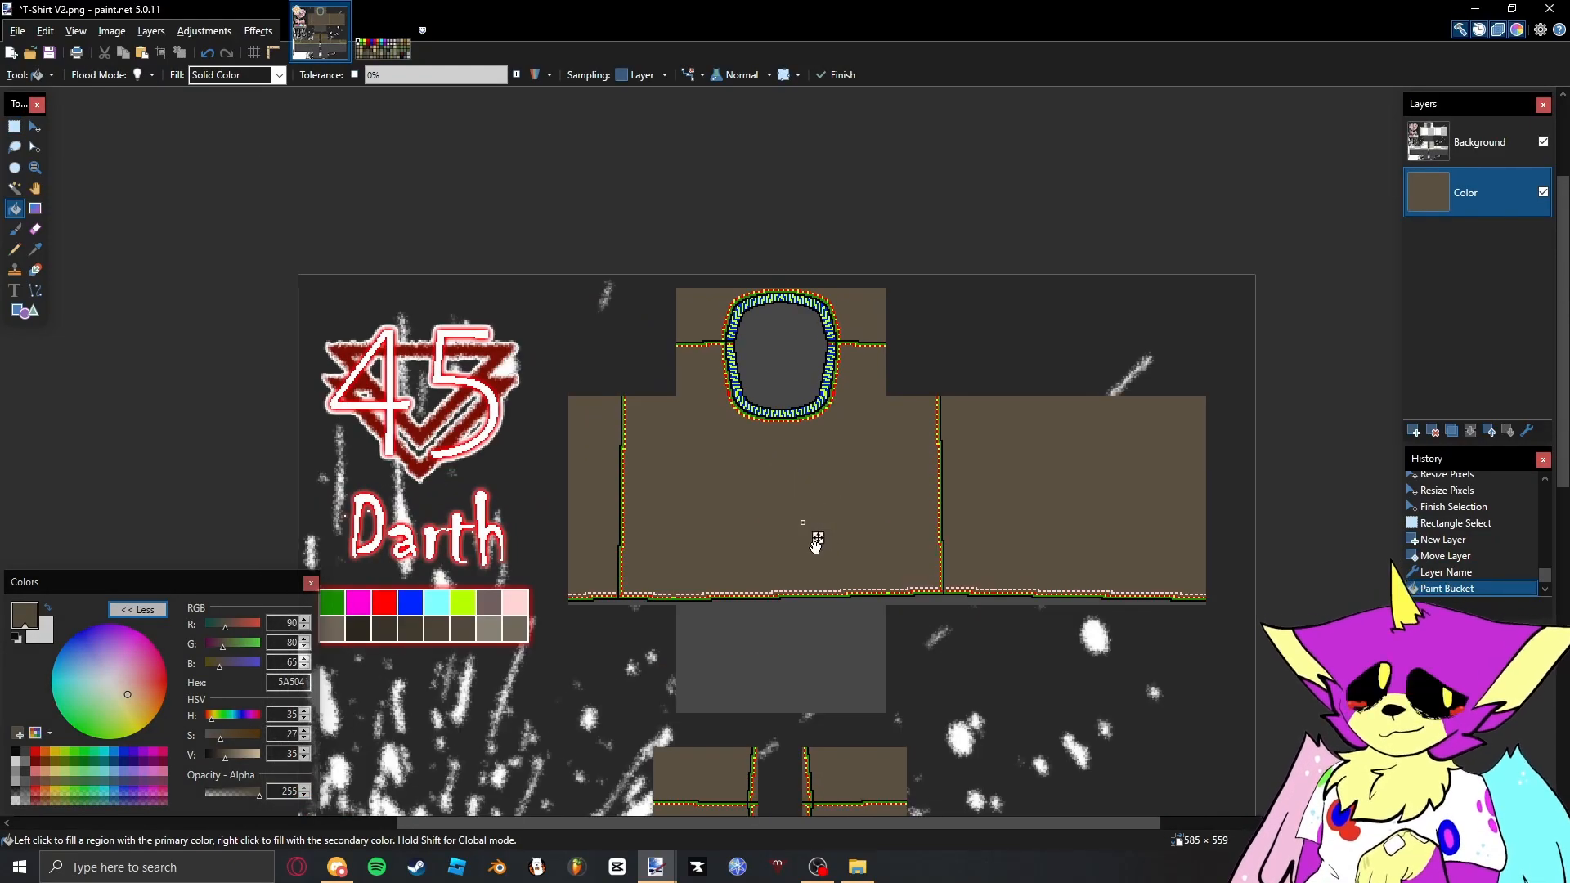
- Refill the Color layer with the same brown using the Paint Bucket
scroll(810, 544, up, 2)
scroll(806, 545, down, 3)
key(s)
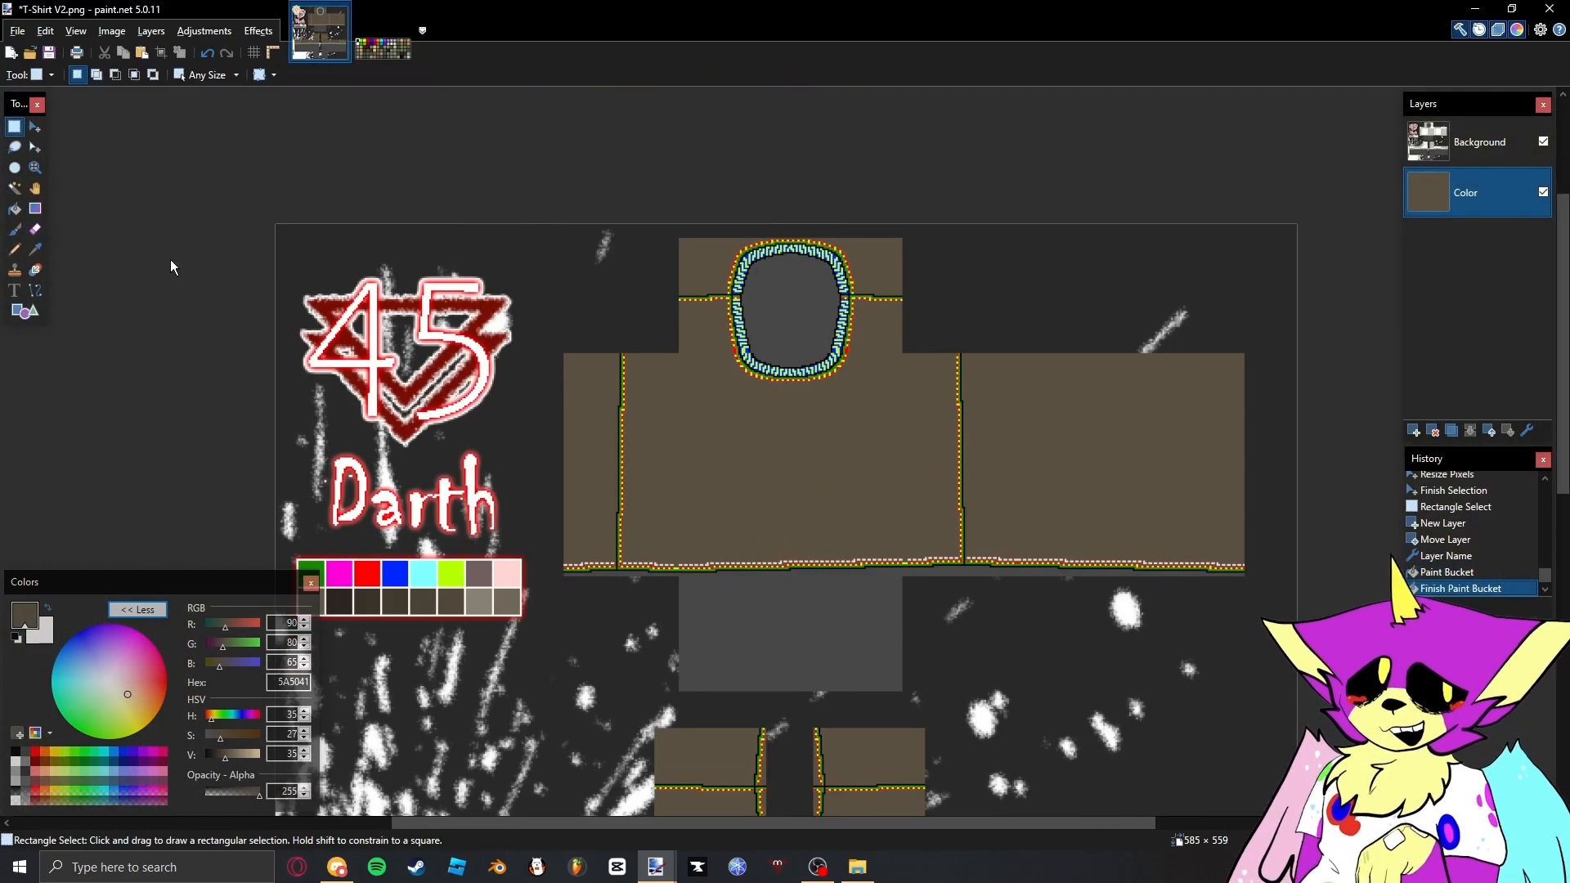
key(f)
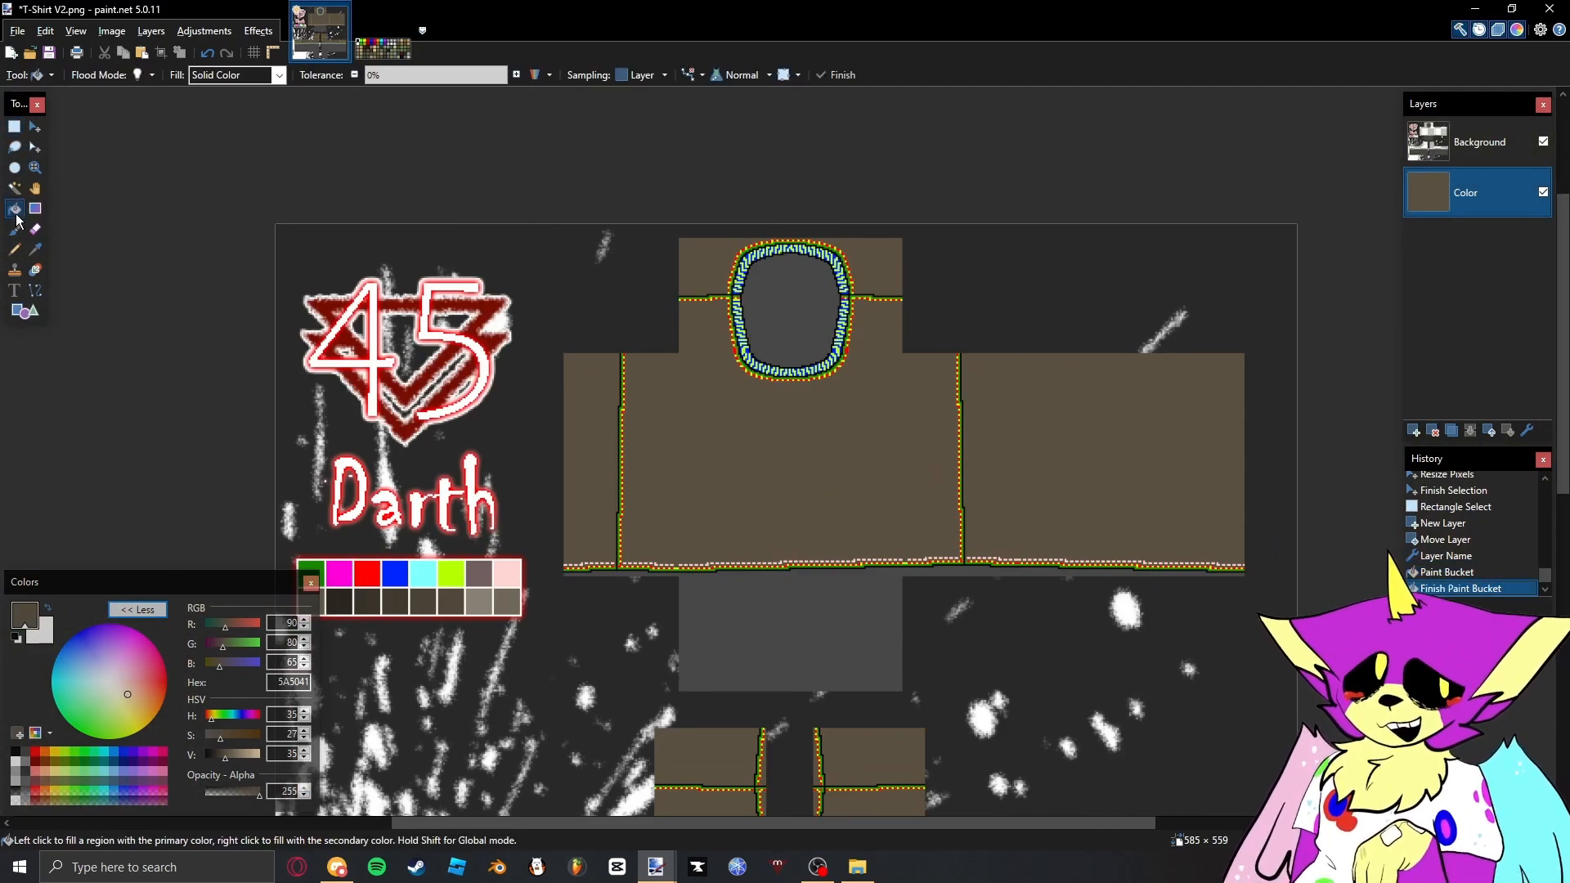
scroll(564, 278, down, 2)
click(705, 295)
key(s)
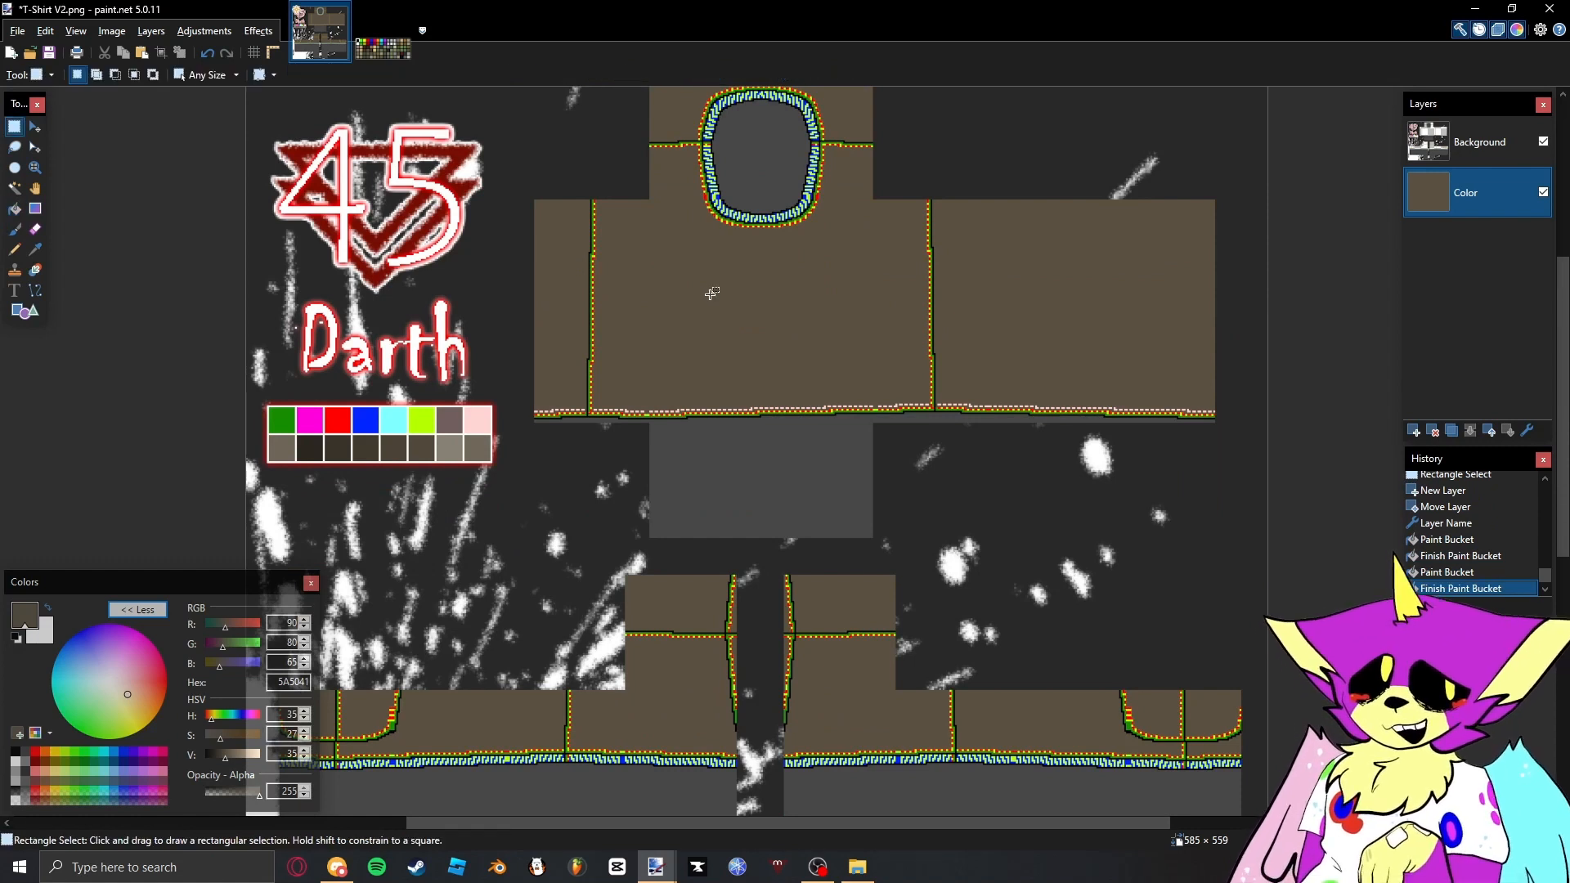
key(f)
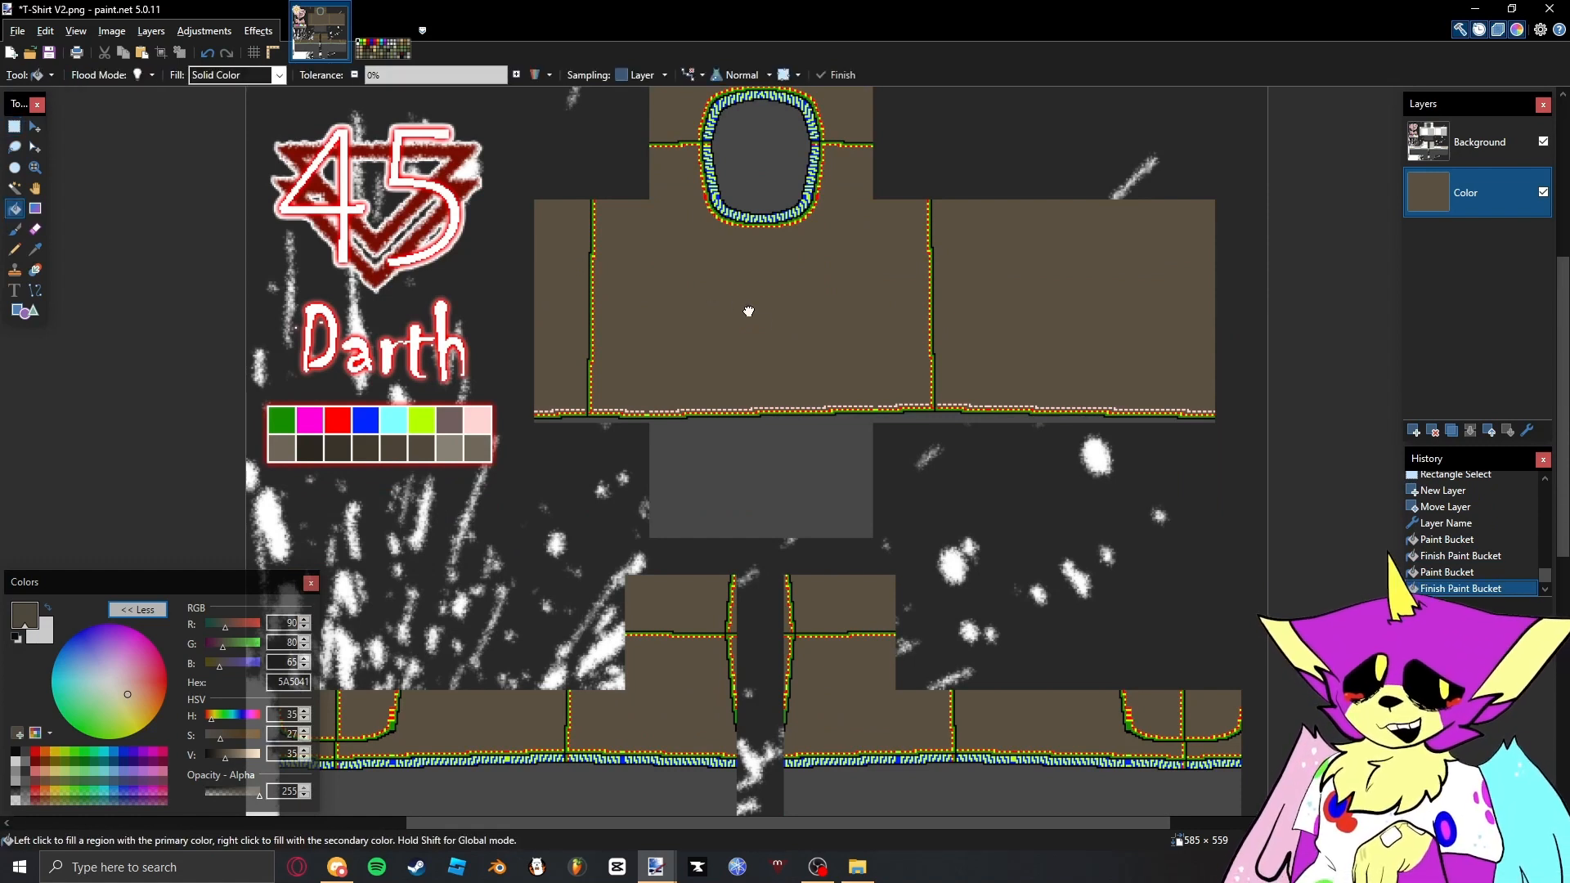
click(748, 310)
key(s)
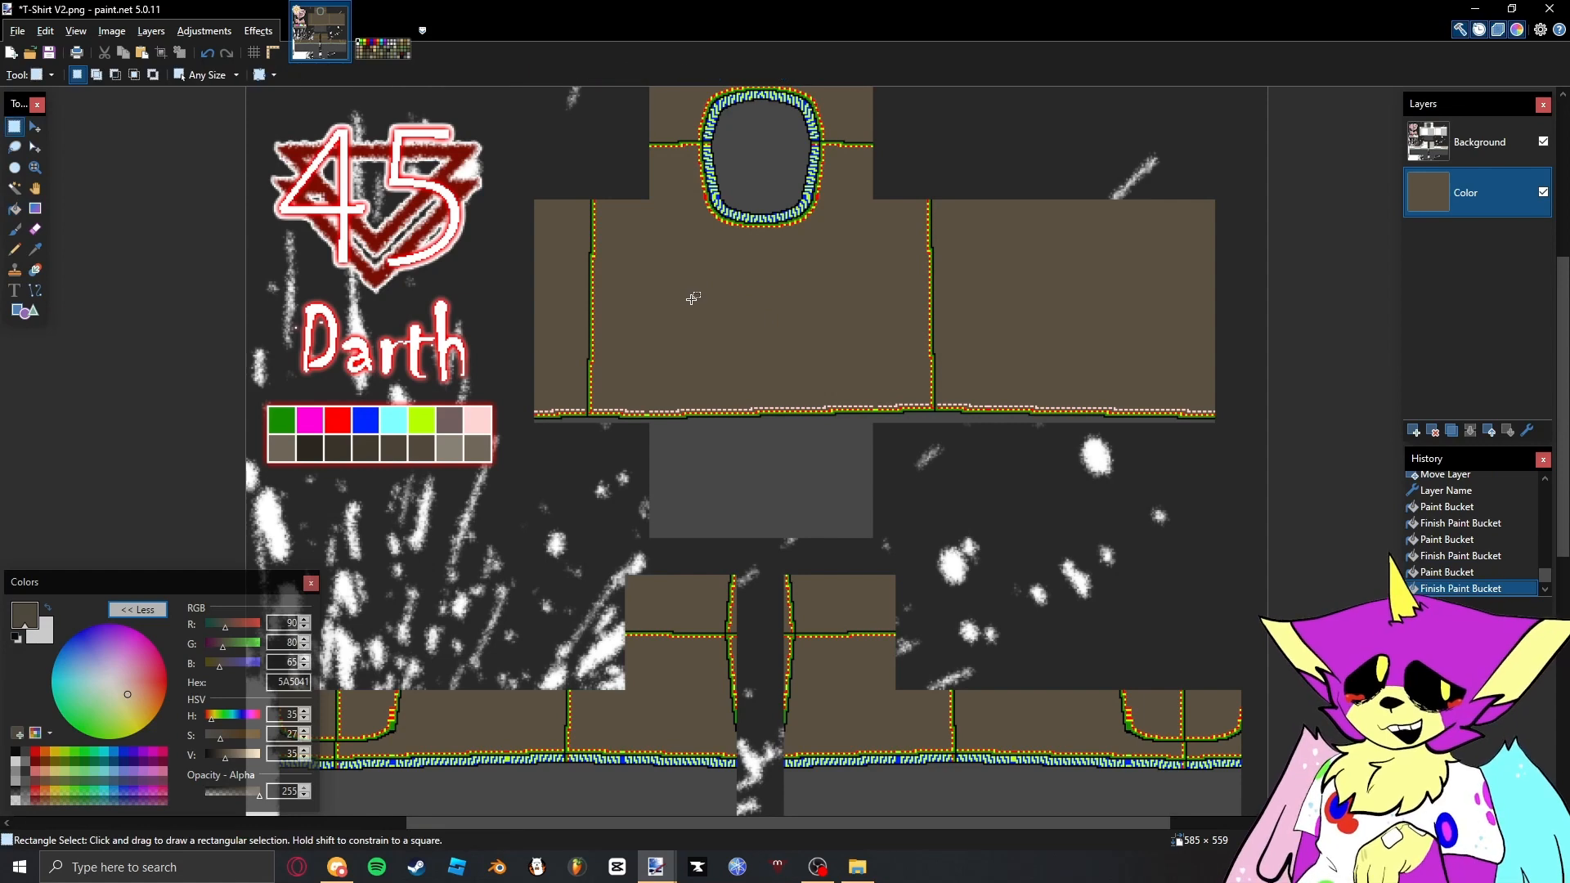
- Make the Background layer active and examine the coloured trim around the neckline
click(1431, 149)
scroll(667, 436, up, 3)
scroll(668, 435, down, 4)
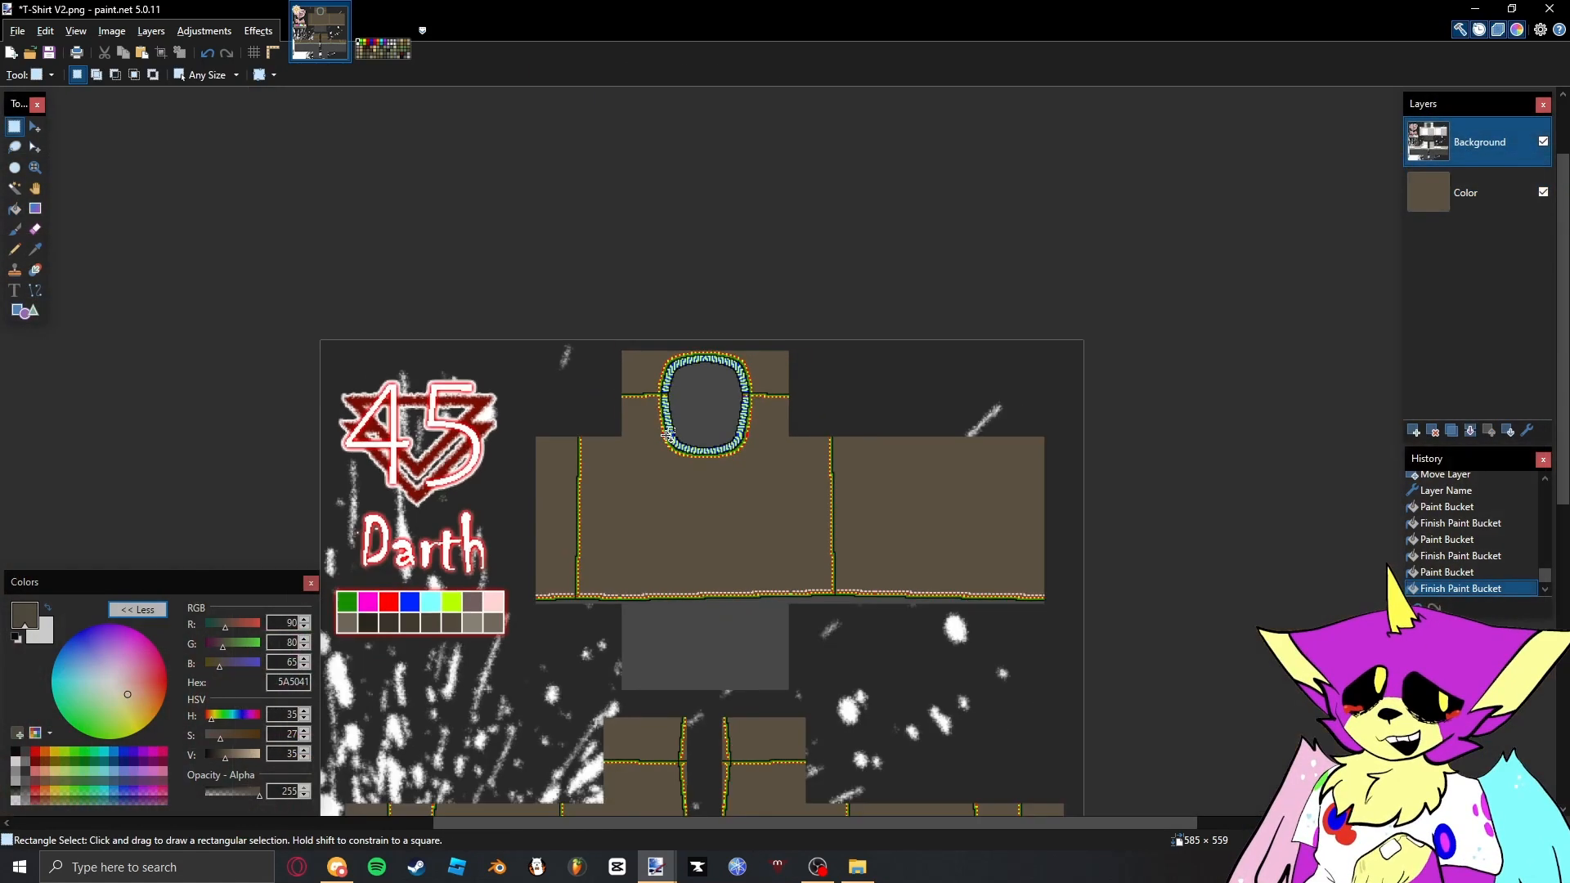
scroll(674, 425, up, 5)
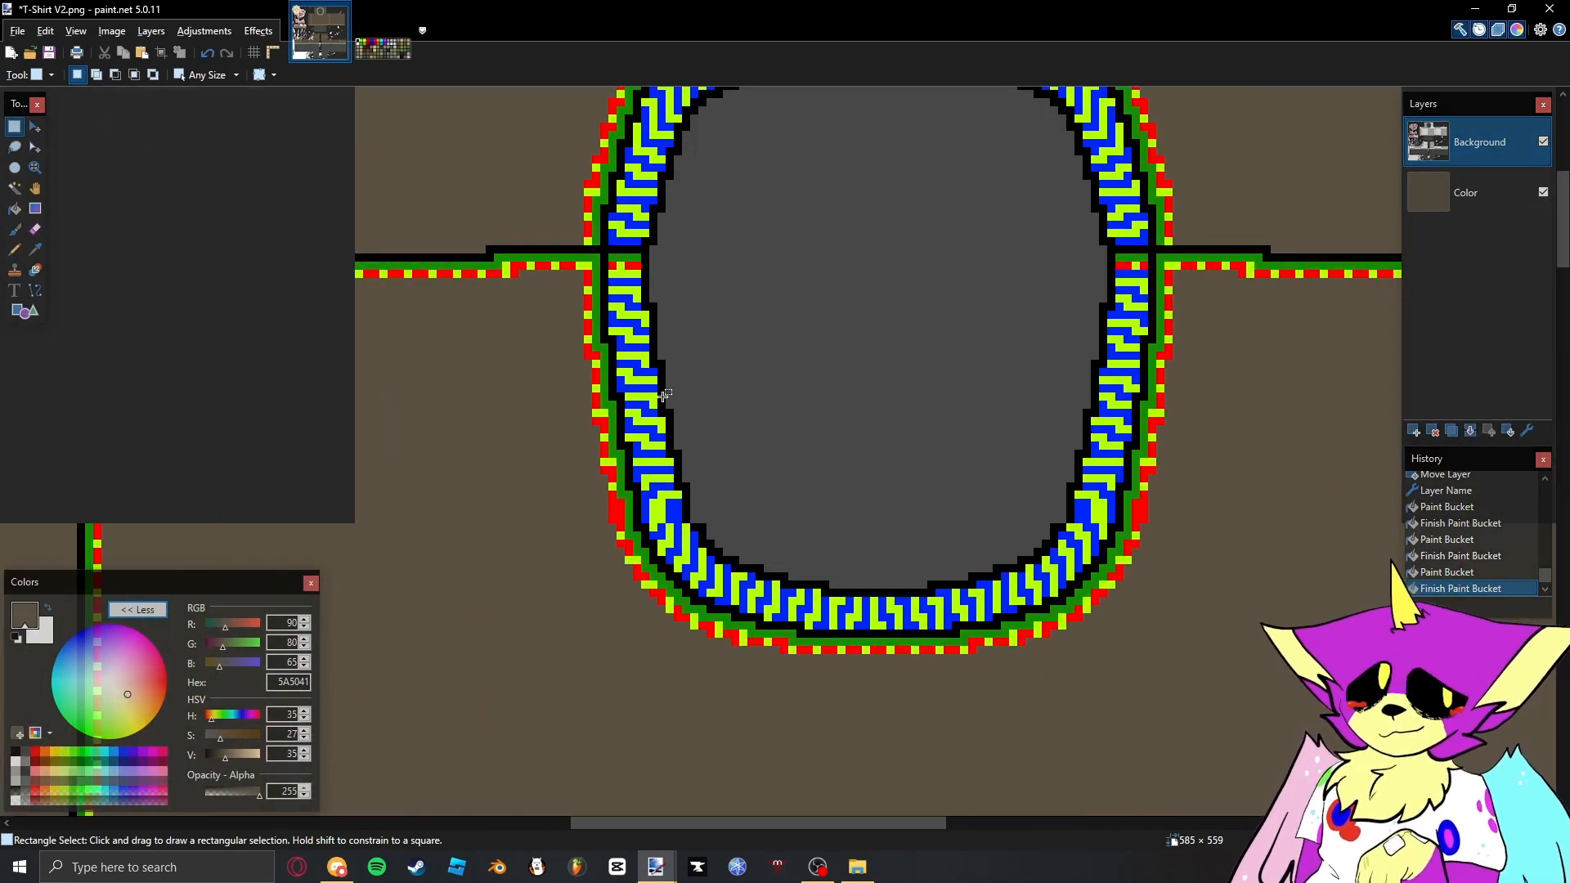
scroll(663, 398, down, 5)
drag(623, 419, 644, 403)
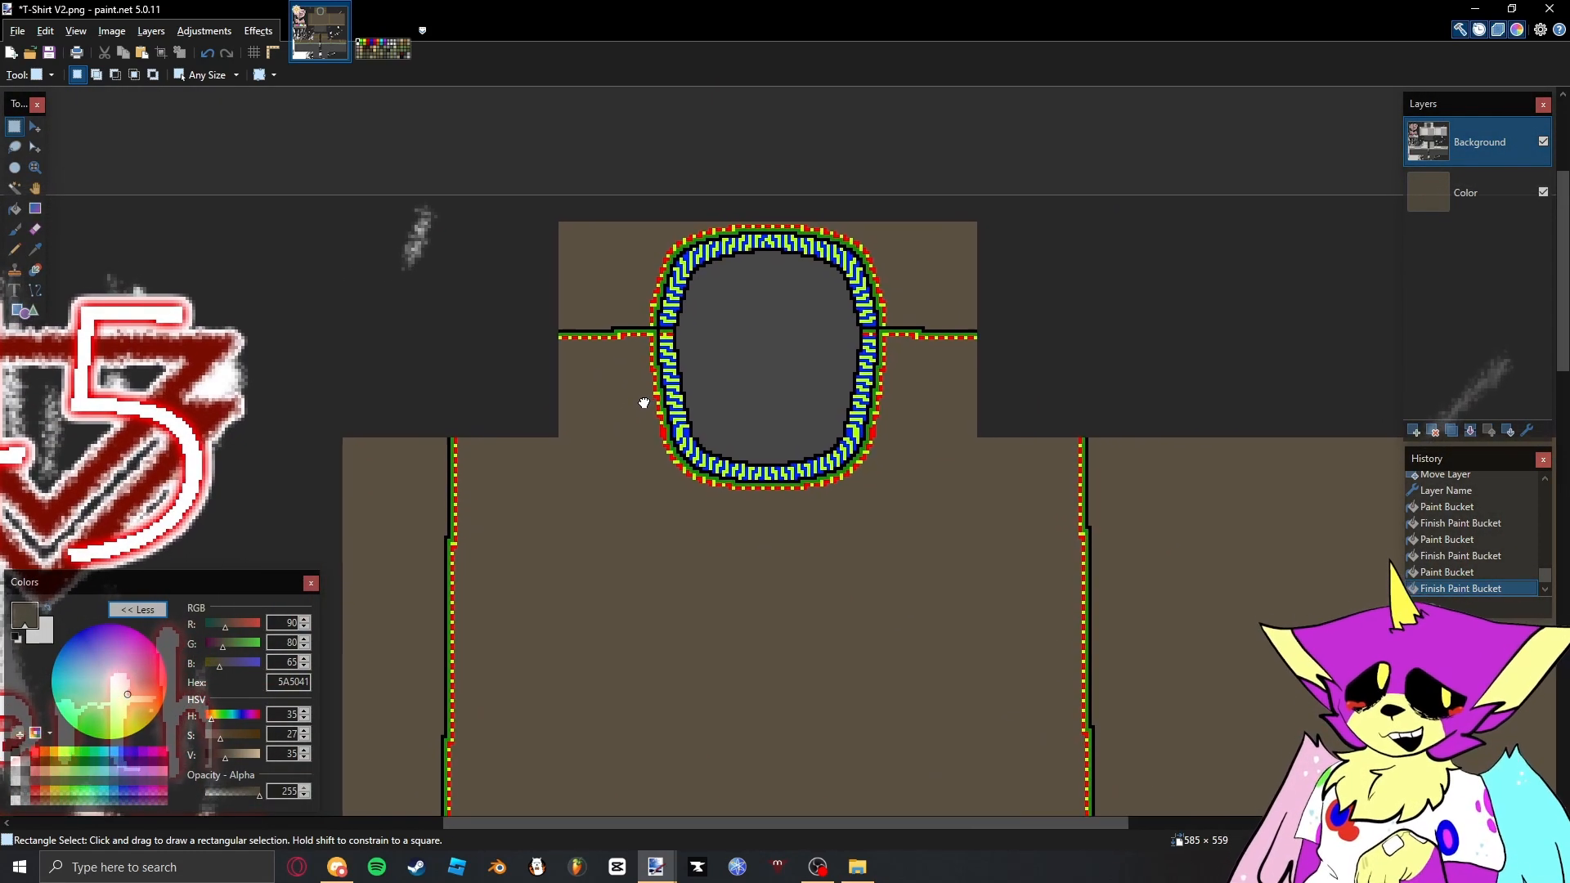
scroll(643, 407, down, 1)
scroll(703, 295, up, 4)
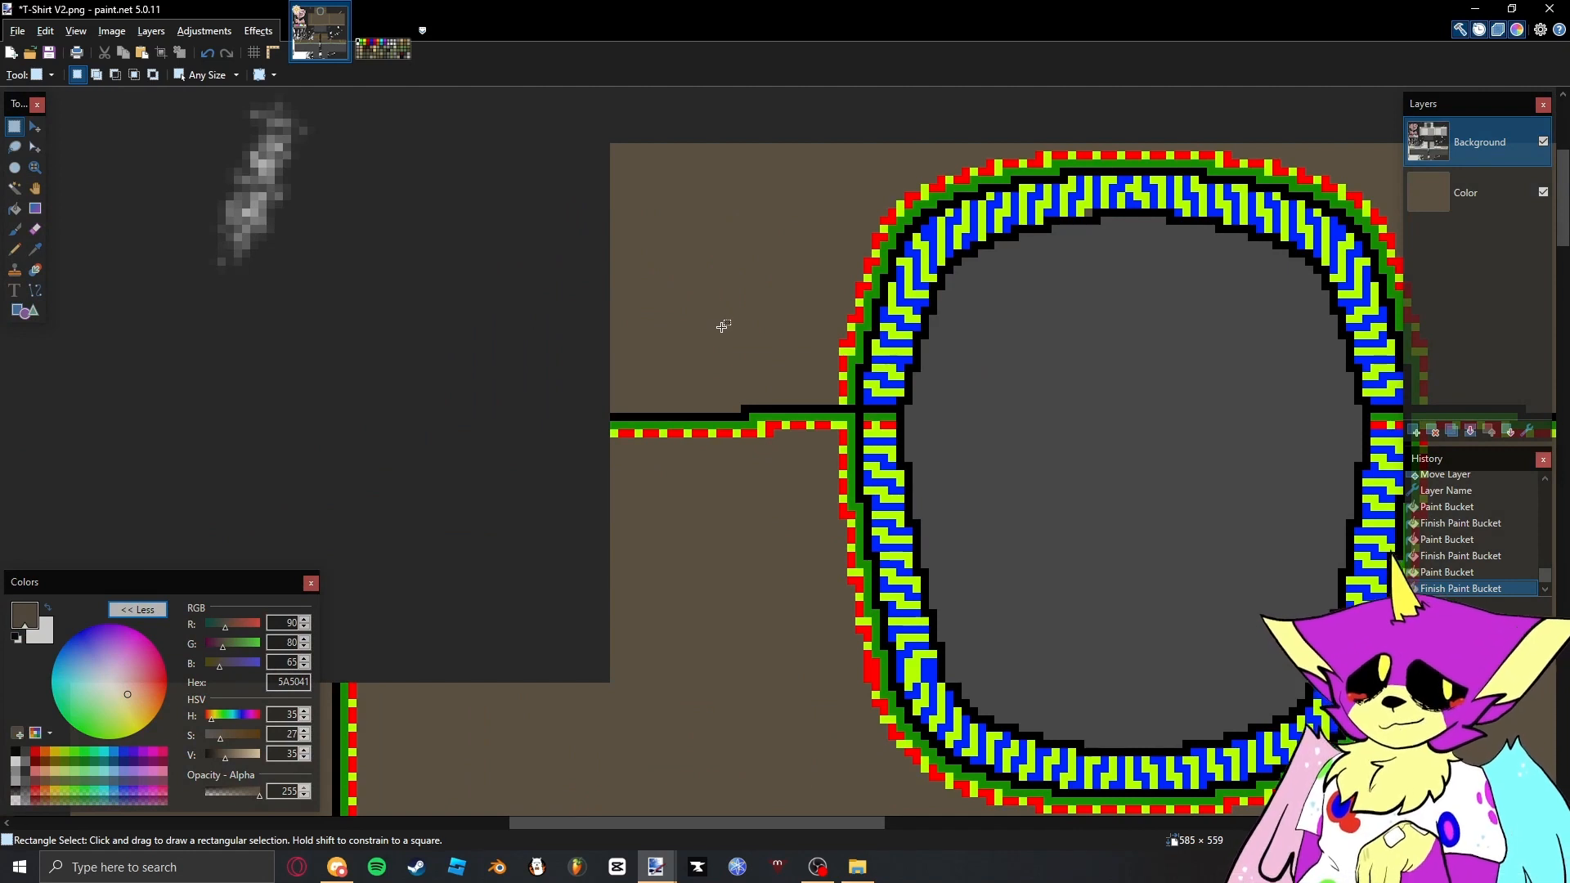
- Select every green pixel across the template, including the green palette swatch, with the Magic Wand in global mode
key(s)
key(s)
key(s)
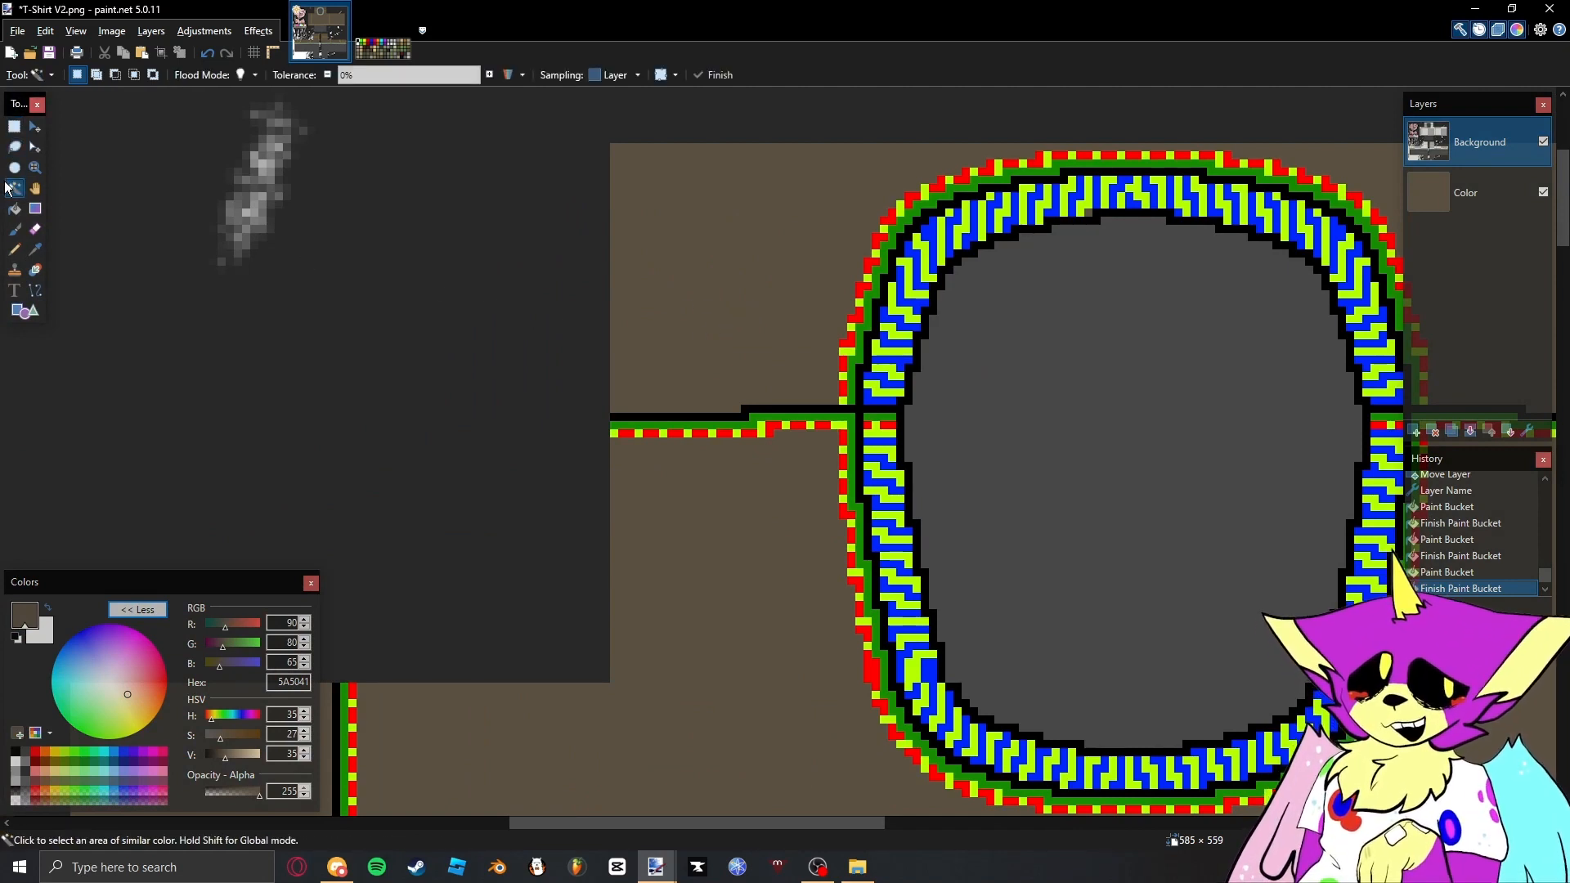
scroll(695, 216, right, 3)
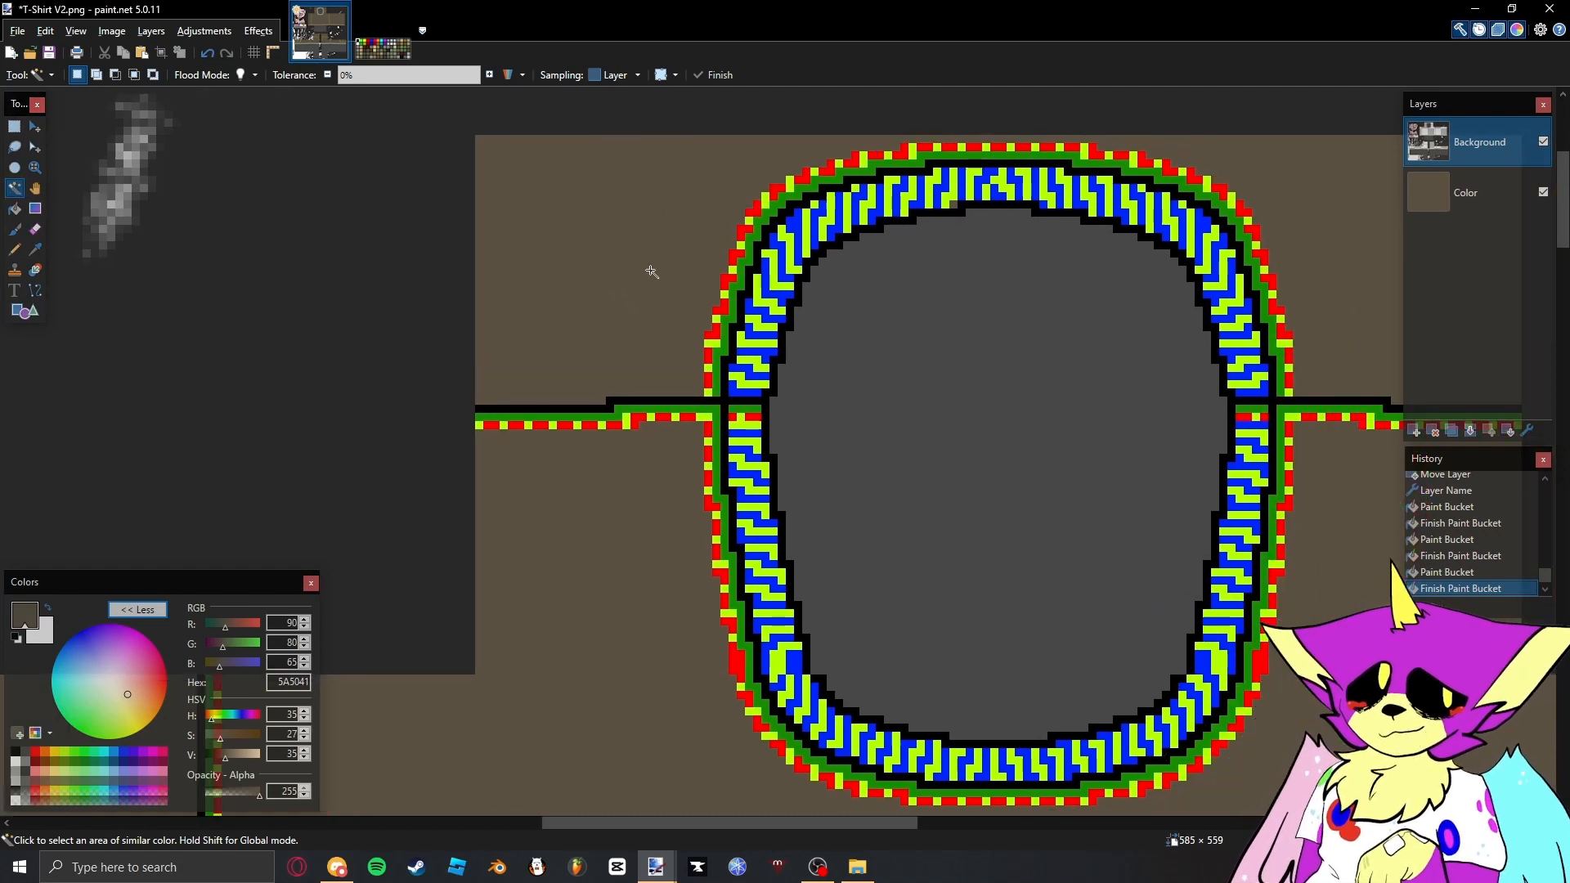
key(s)
key(s)
key(s)
key(s)
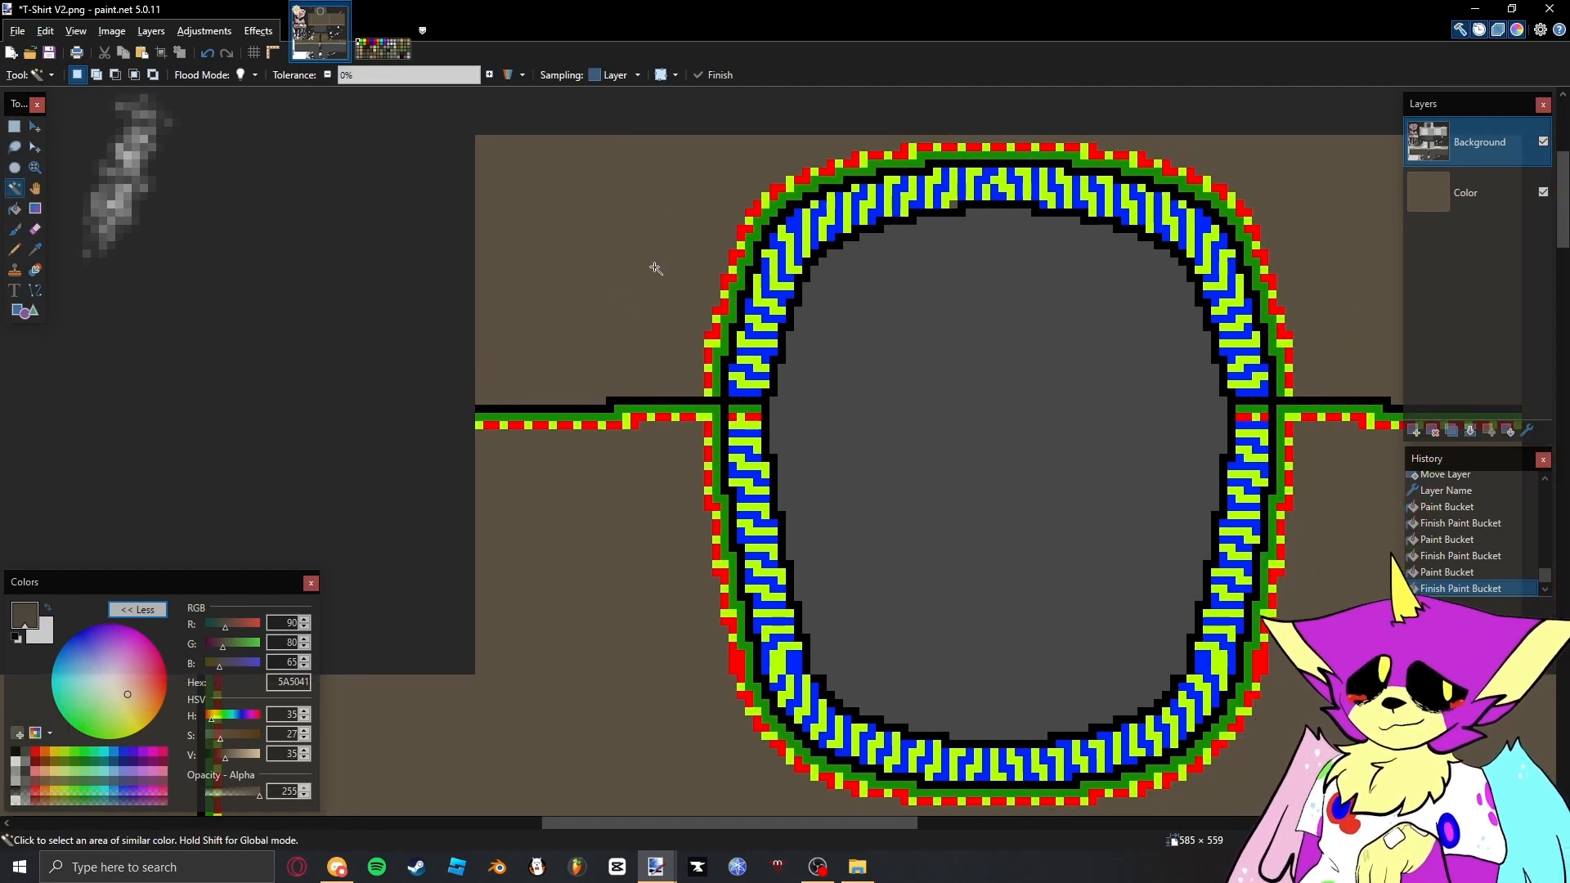
shift+click(716, 409)
scroll(716, 409, down, 6)
scroll(488, 364, up, 6)
shift+click(489, 379)
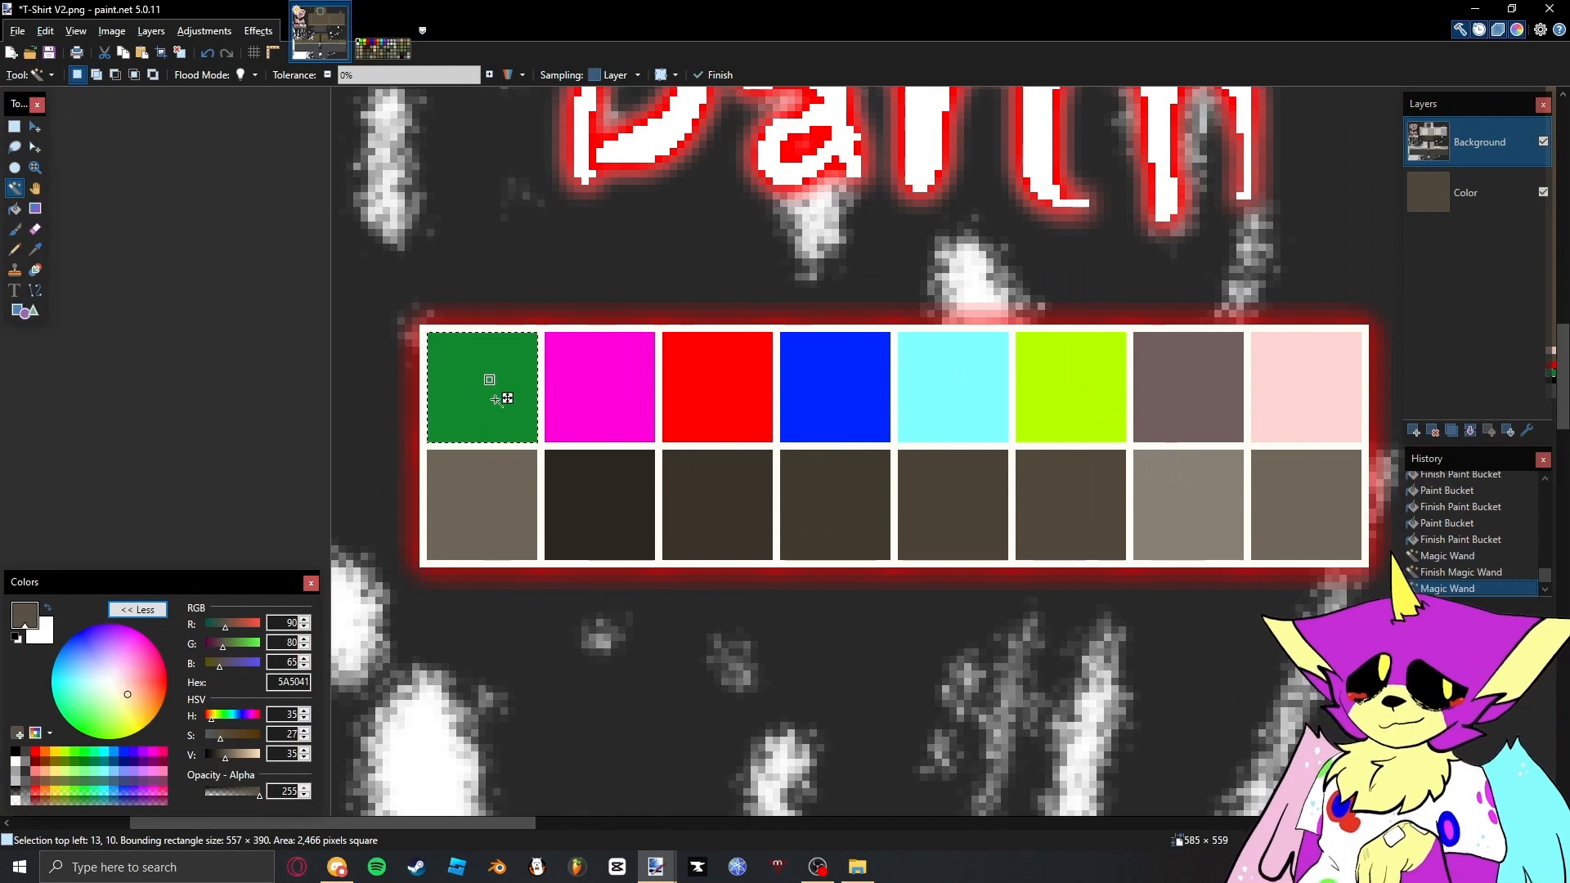
- Sample the translucent white (FFFFFF, opacity 32) from the swatch beneath the green one and fill the selected green pixels with it
key(k)
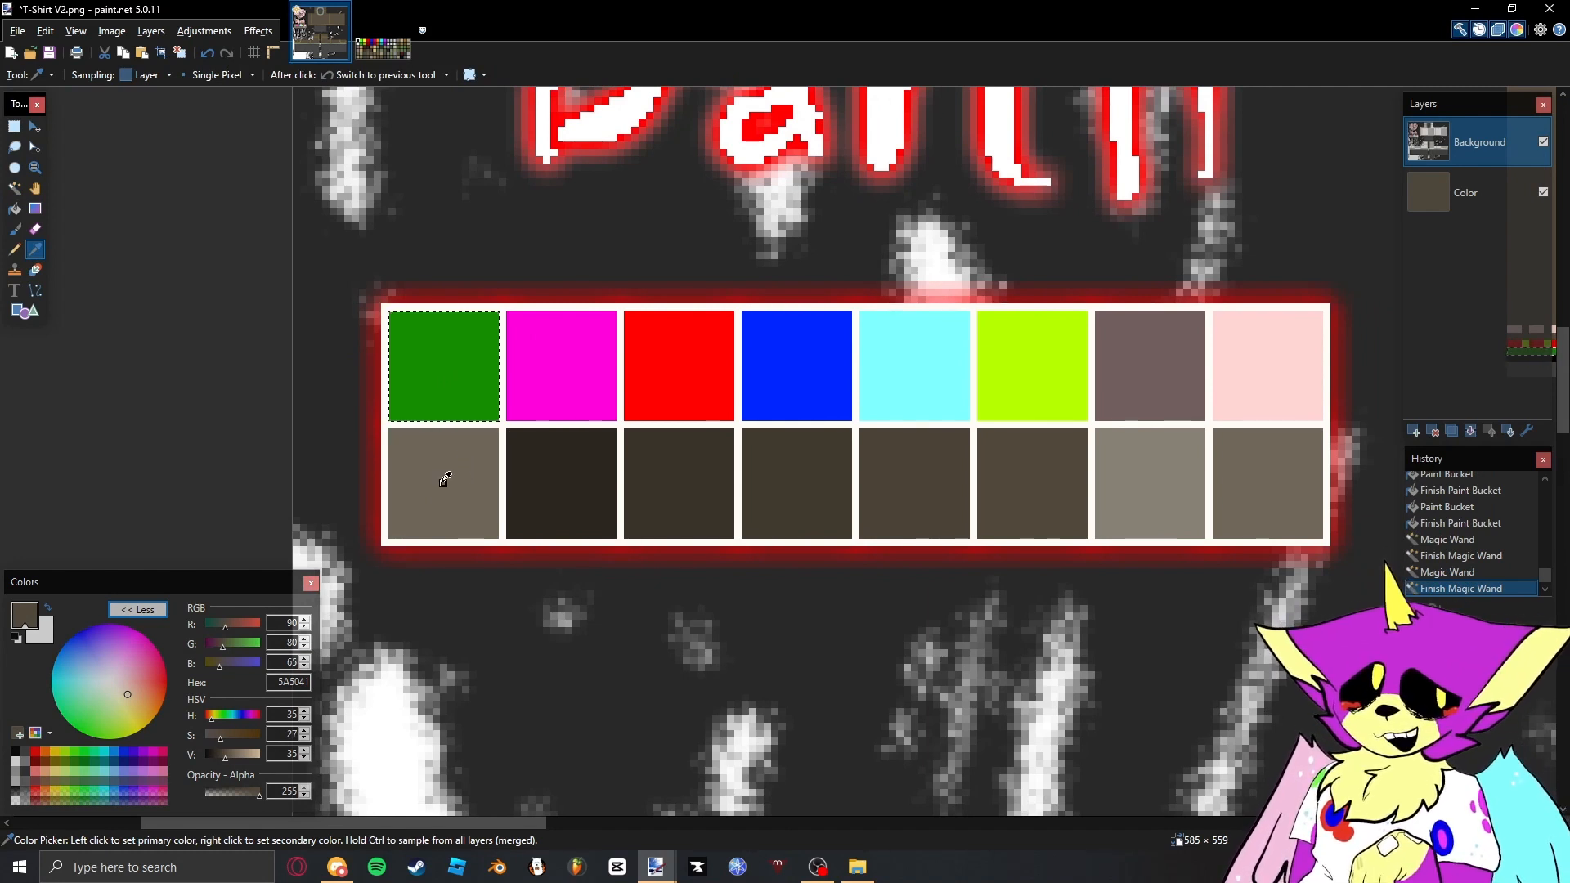
click(459, 448)
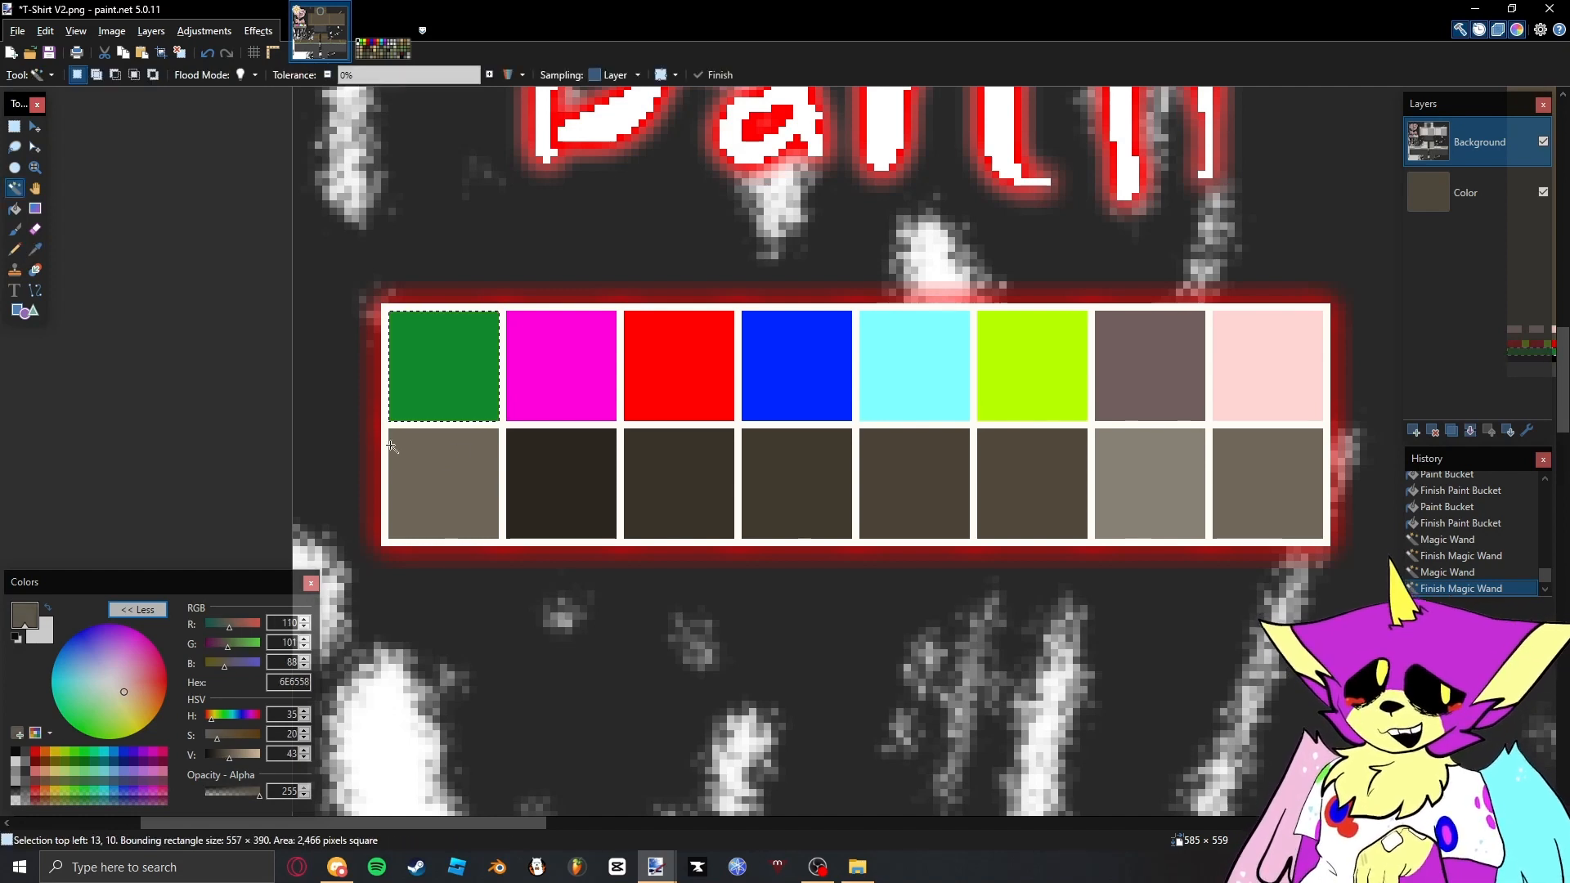
key(k)
click(438, 481)
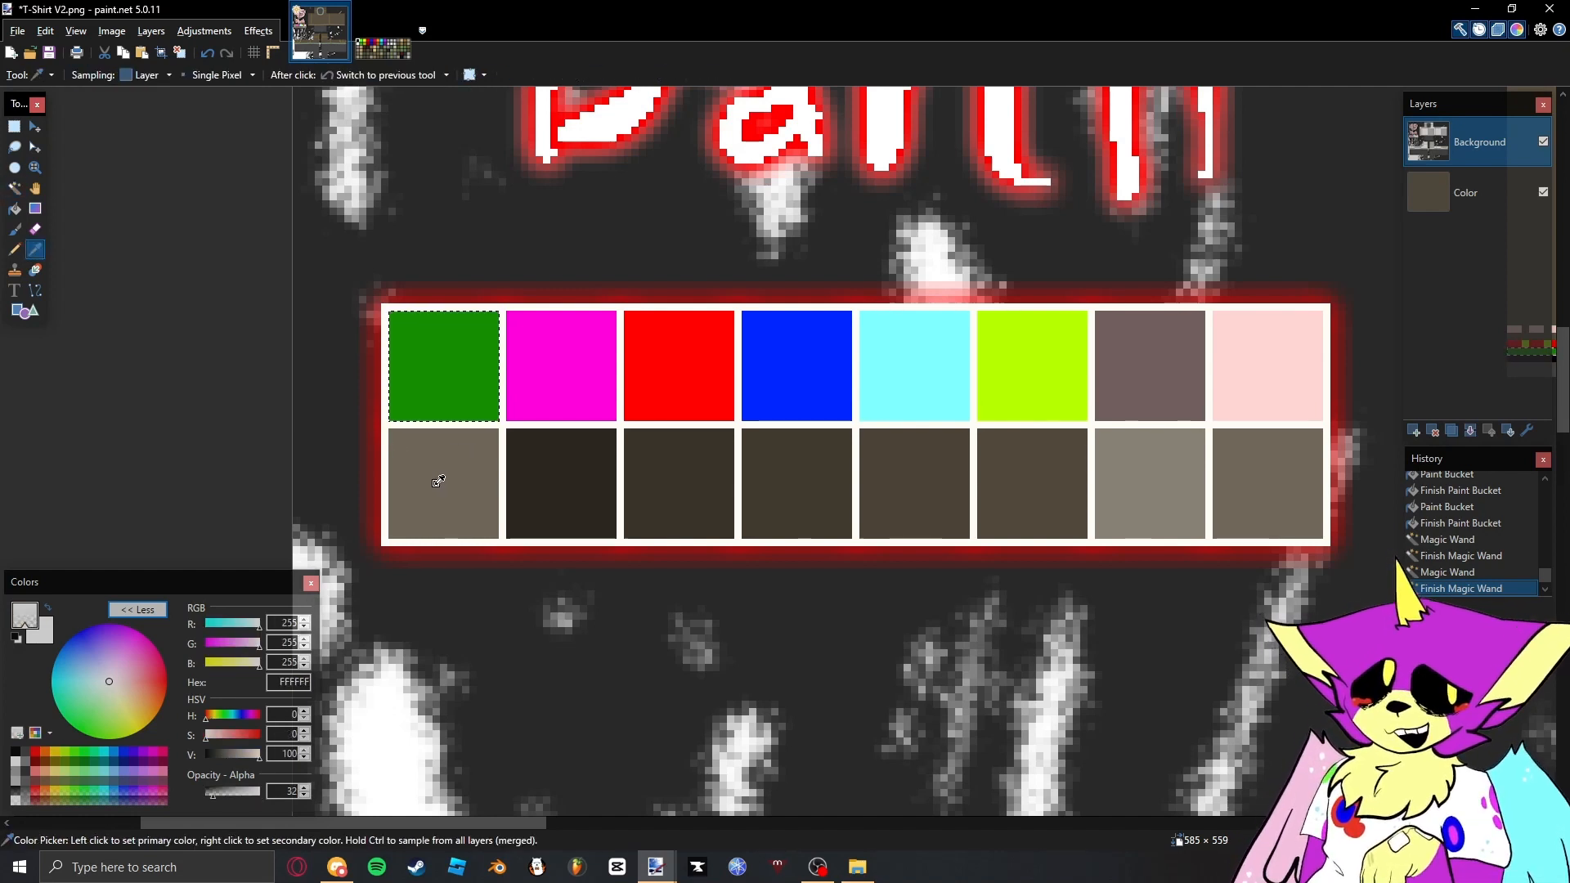
click(436, 477)
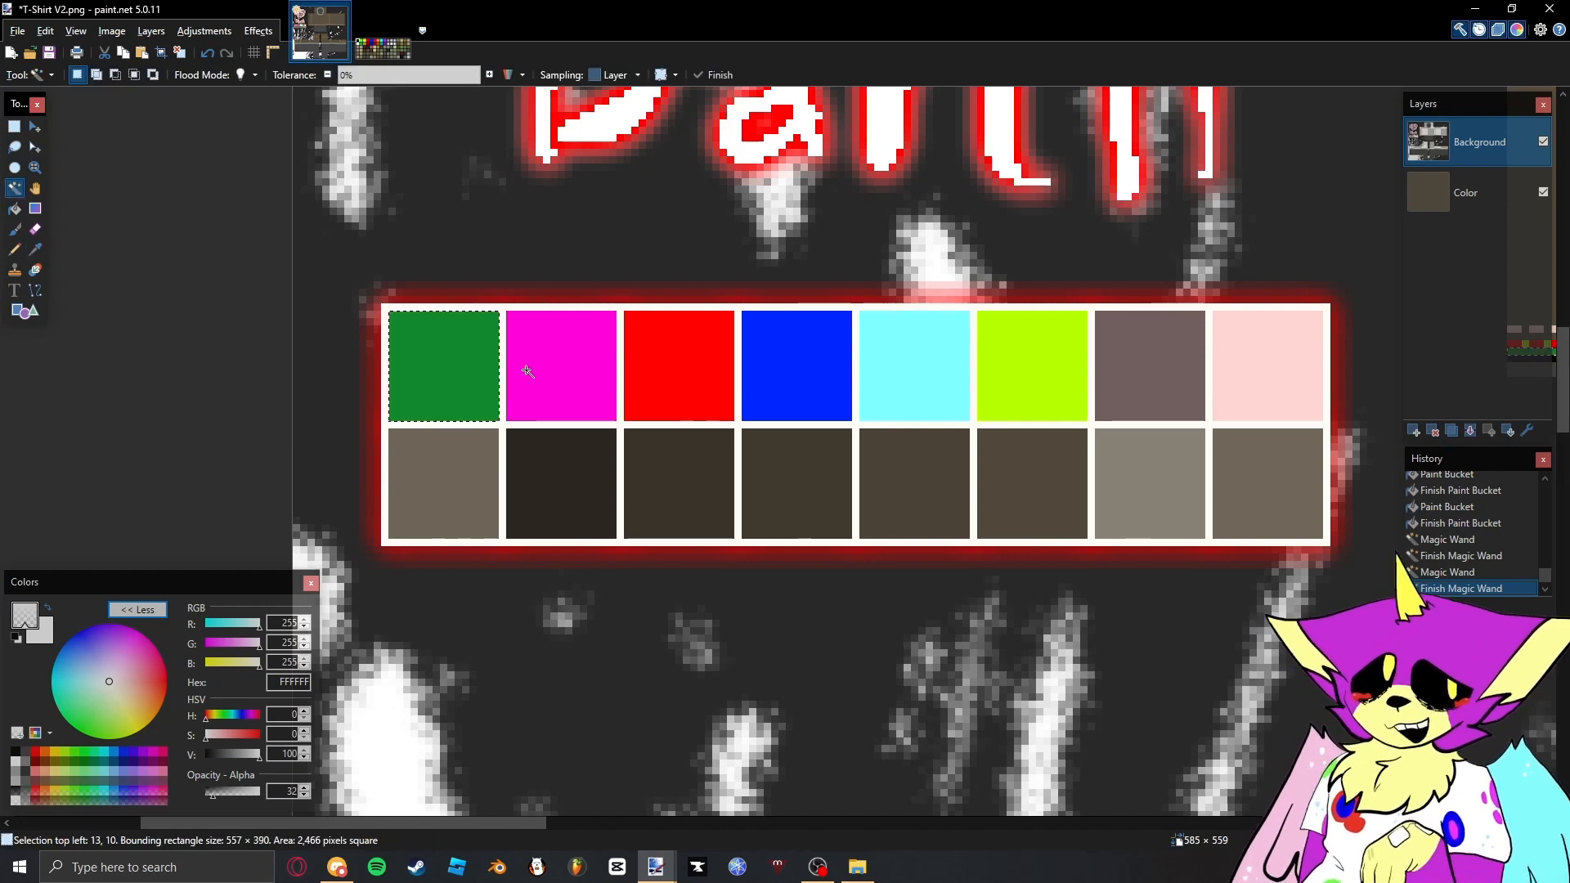
key(BackSpace)
scroll(520, 369, down, 4)
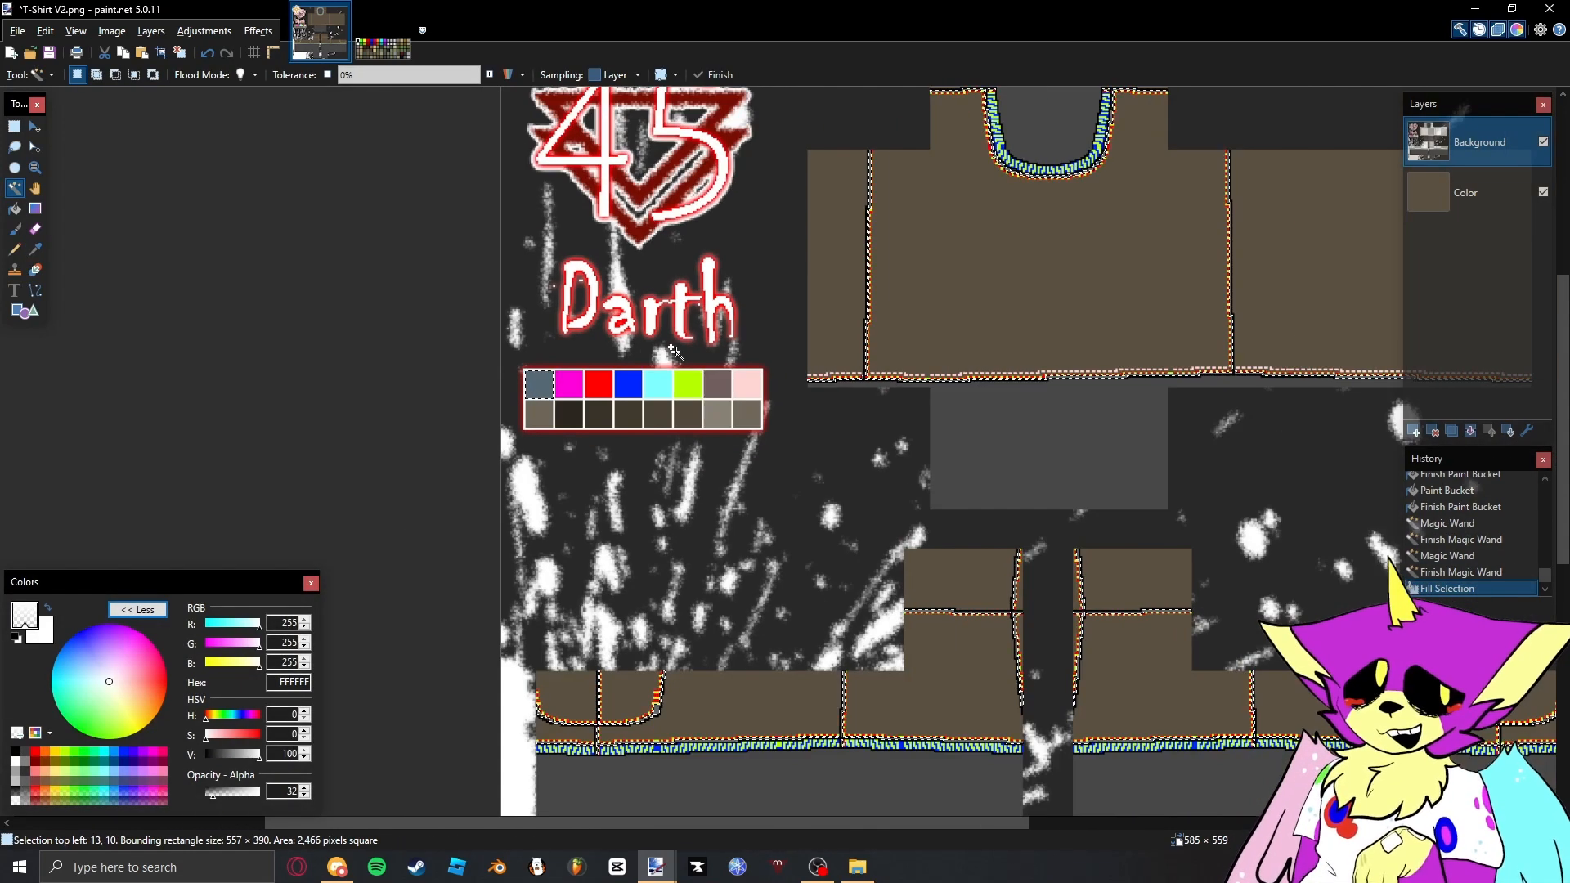
- Clear the selection and check the recoloured highlight line around the neckline
scroll(989, 244, up, 4)
scroll(988, 243, up, 1)
key(s)
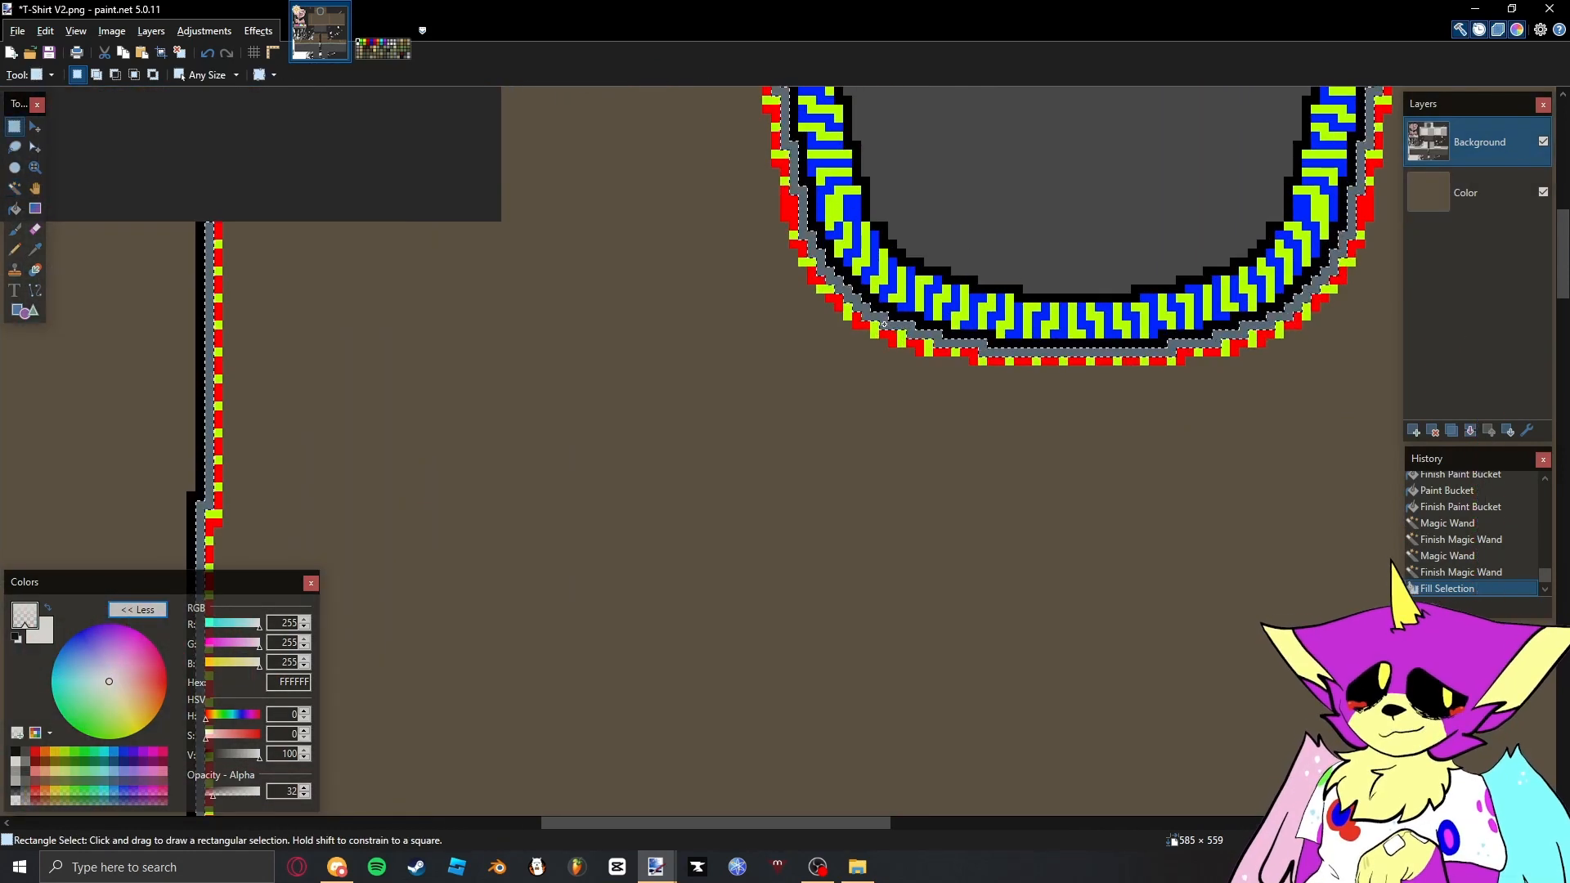
click(881, 327)
drag(880, 335, 706, 614)
scroll(627, 211, up, 2)
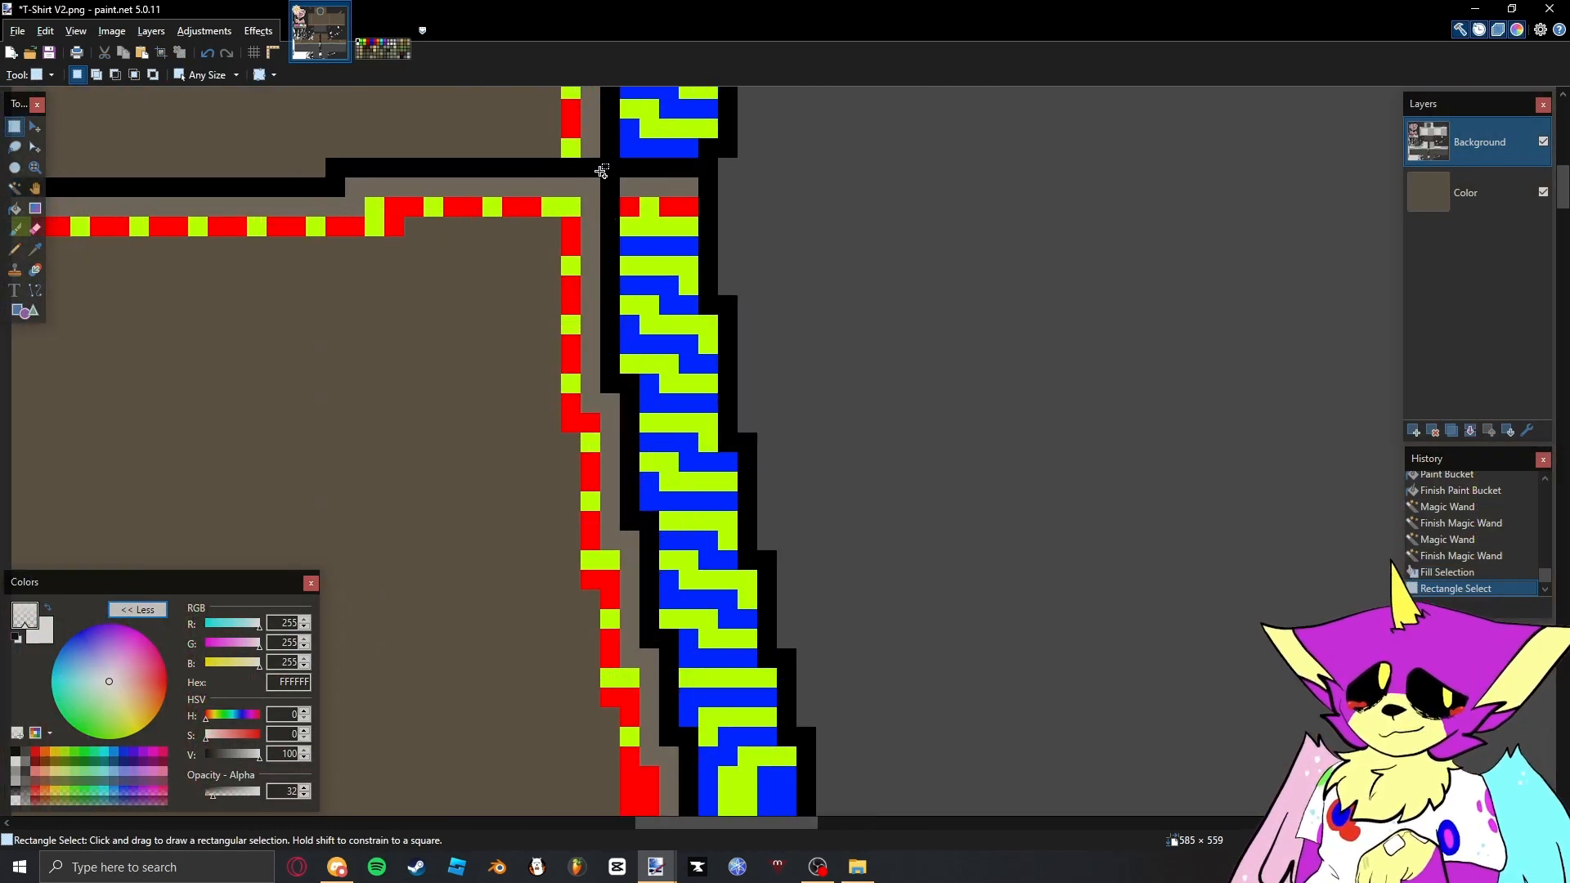
scroll(602, 171, down, 5)
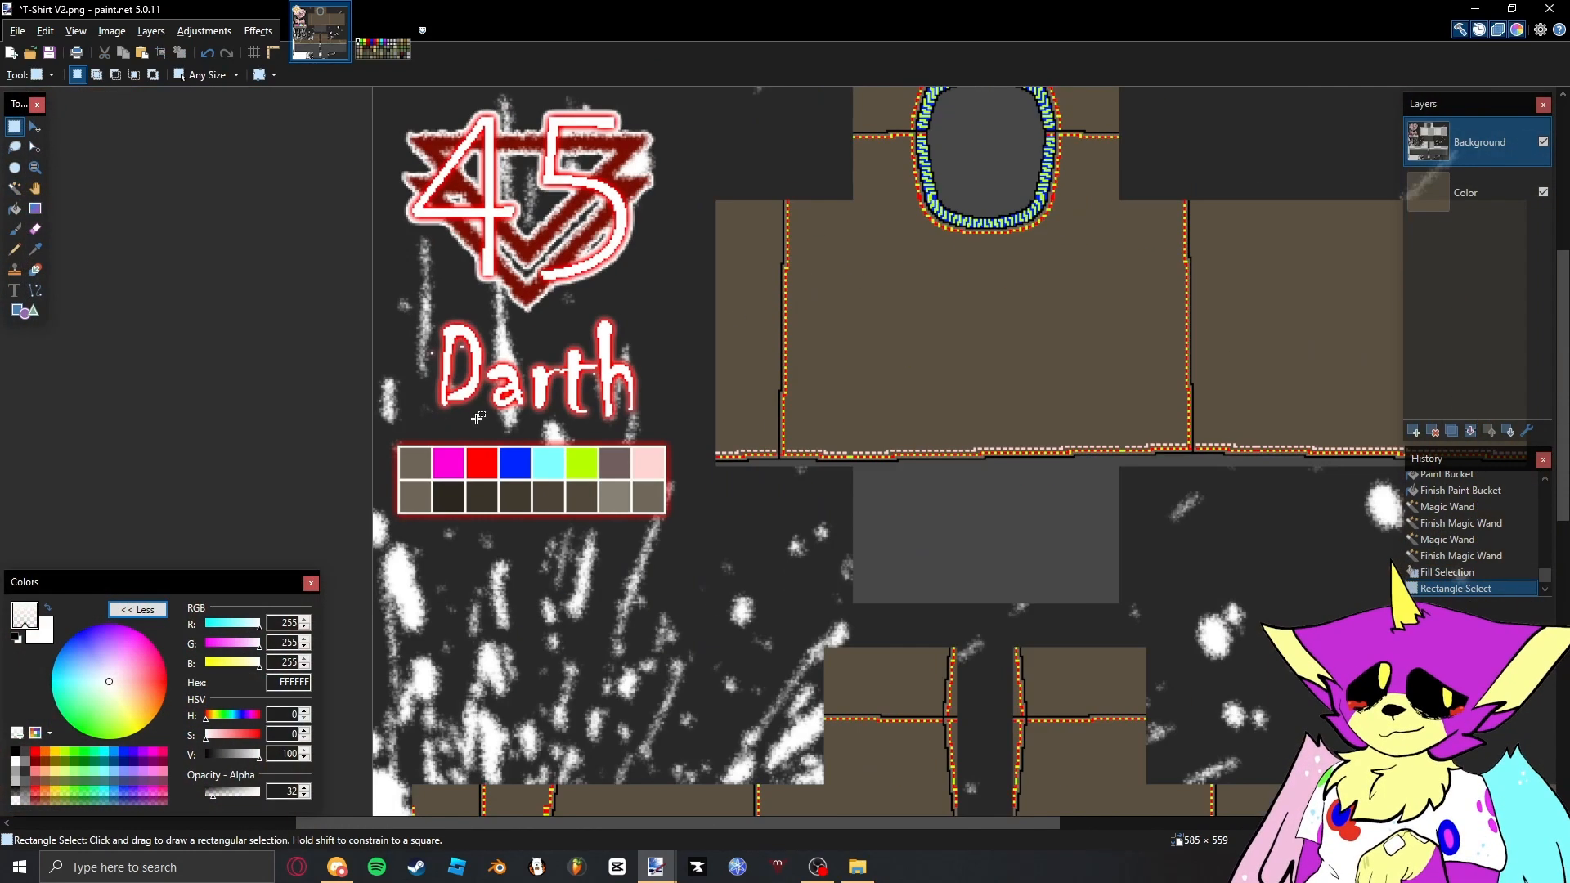
- Select all red pixels across the template and fill them with the translucent shade sampled from the swatch beneath the red one
key(s)
key(s)
key(s)
scroll(478, 462, up, 3)
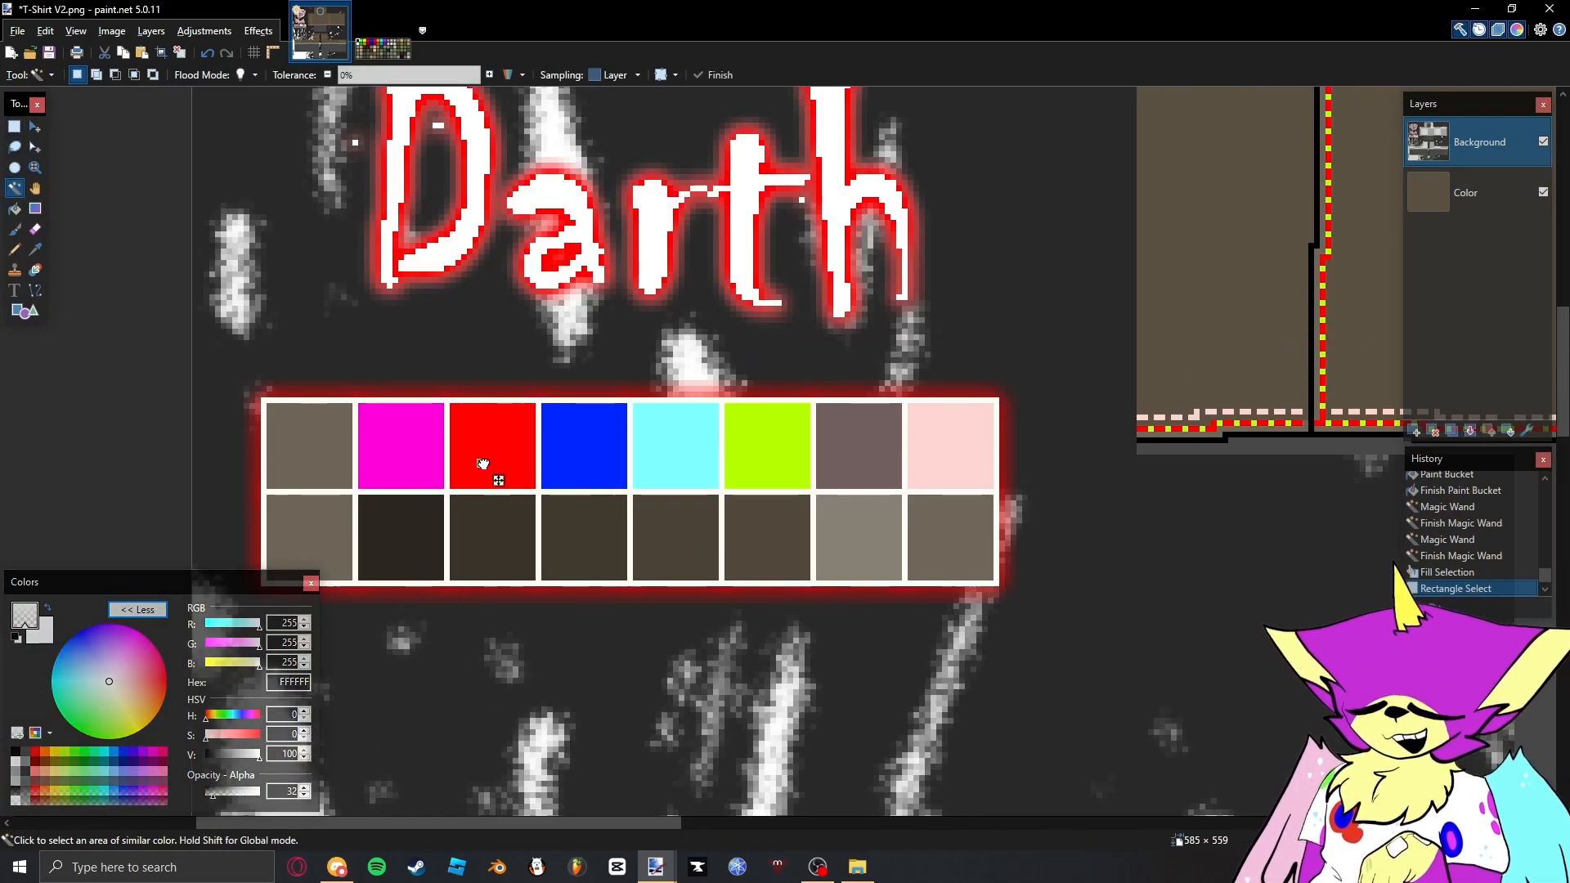
shift+click(482, 464)
key(k)
click(480, 530)
key(BackSpace)
- Replace the blue, cyan and lime pixels with the translucent shades sampled from the swatches beneath each colour
shift+click(584, 455)
key(k)
click(589, 532)
key(BackSpace)
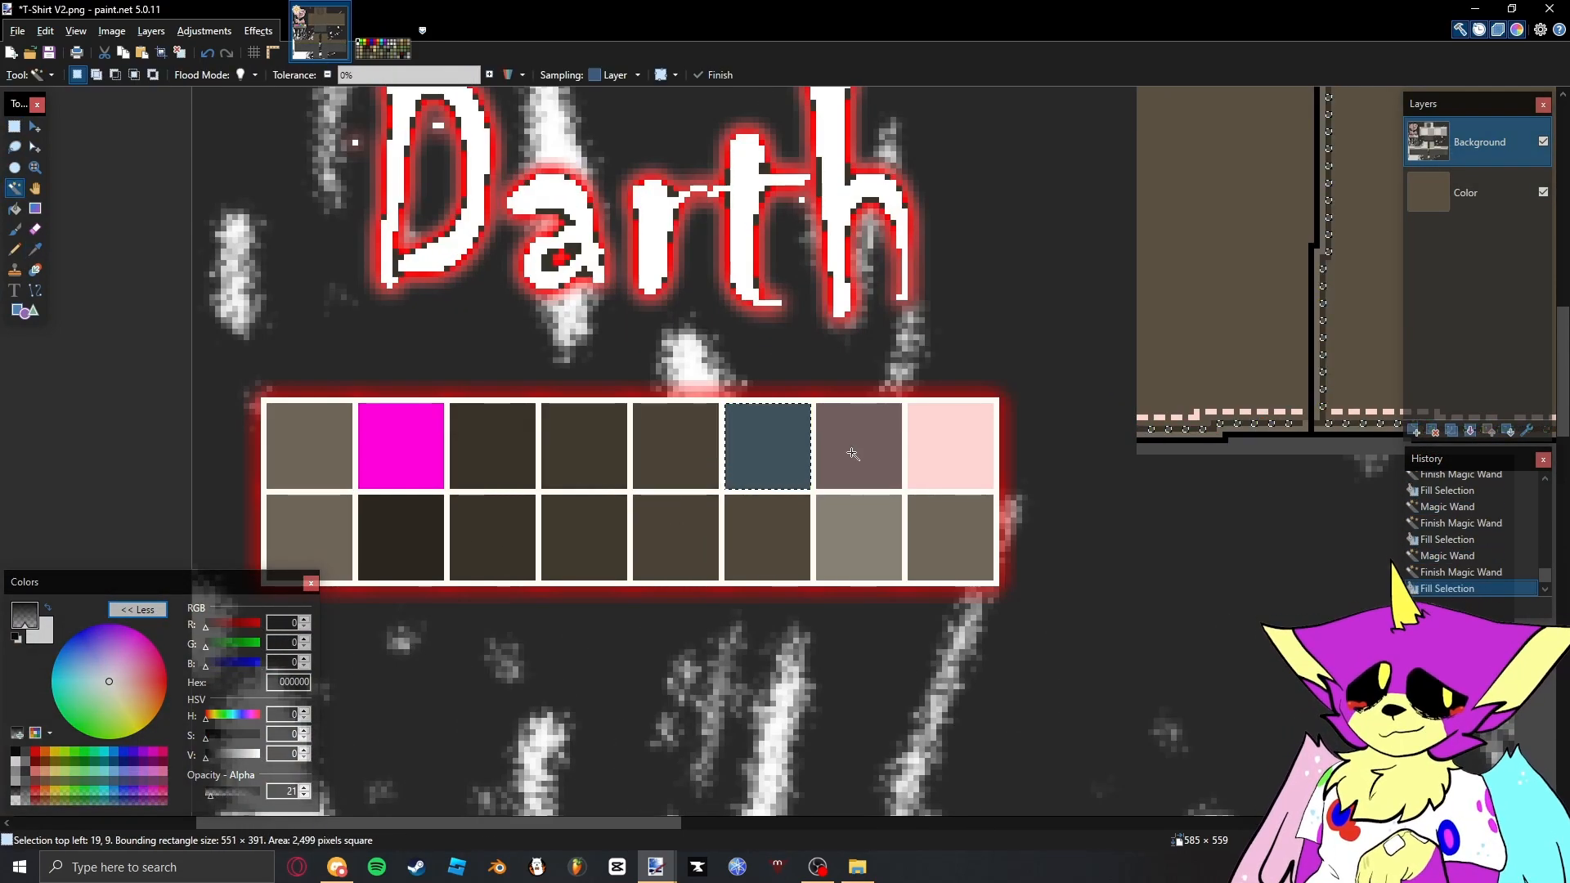
- Replace the mauve and pink pixels with the translucent shades from their lower swatches and clear the selection
shift+click(949, 451)
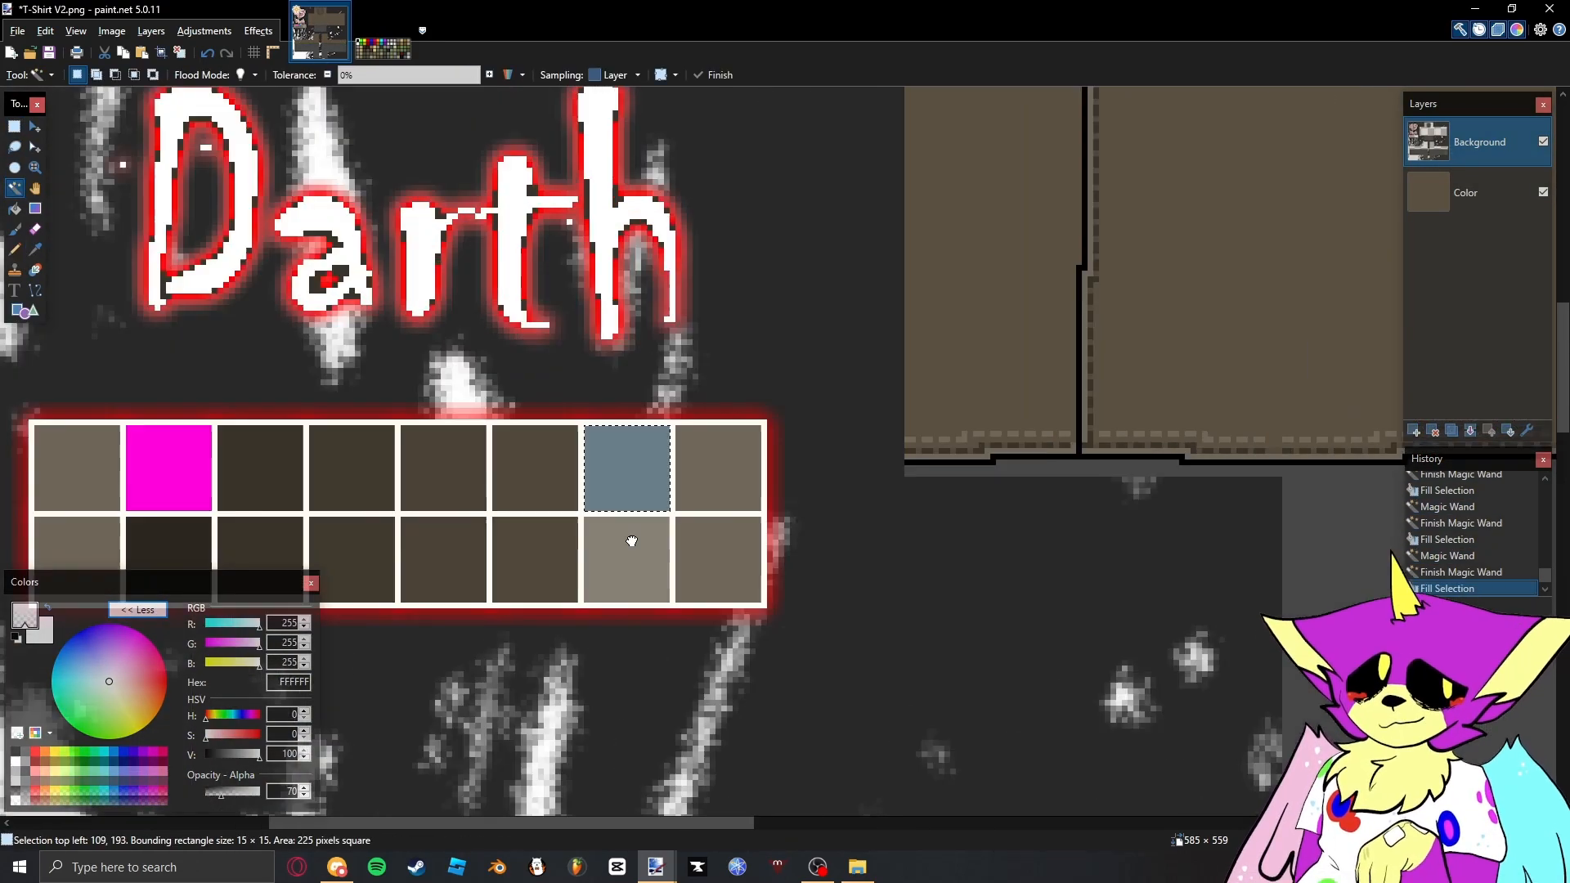
key(s)
click(628, 464)
- Examine the recoloured seams and neckline trim across the shirt template
scroll(627, 464, down, 9)
scroll(782, 240, up, 4)
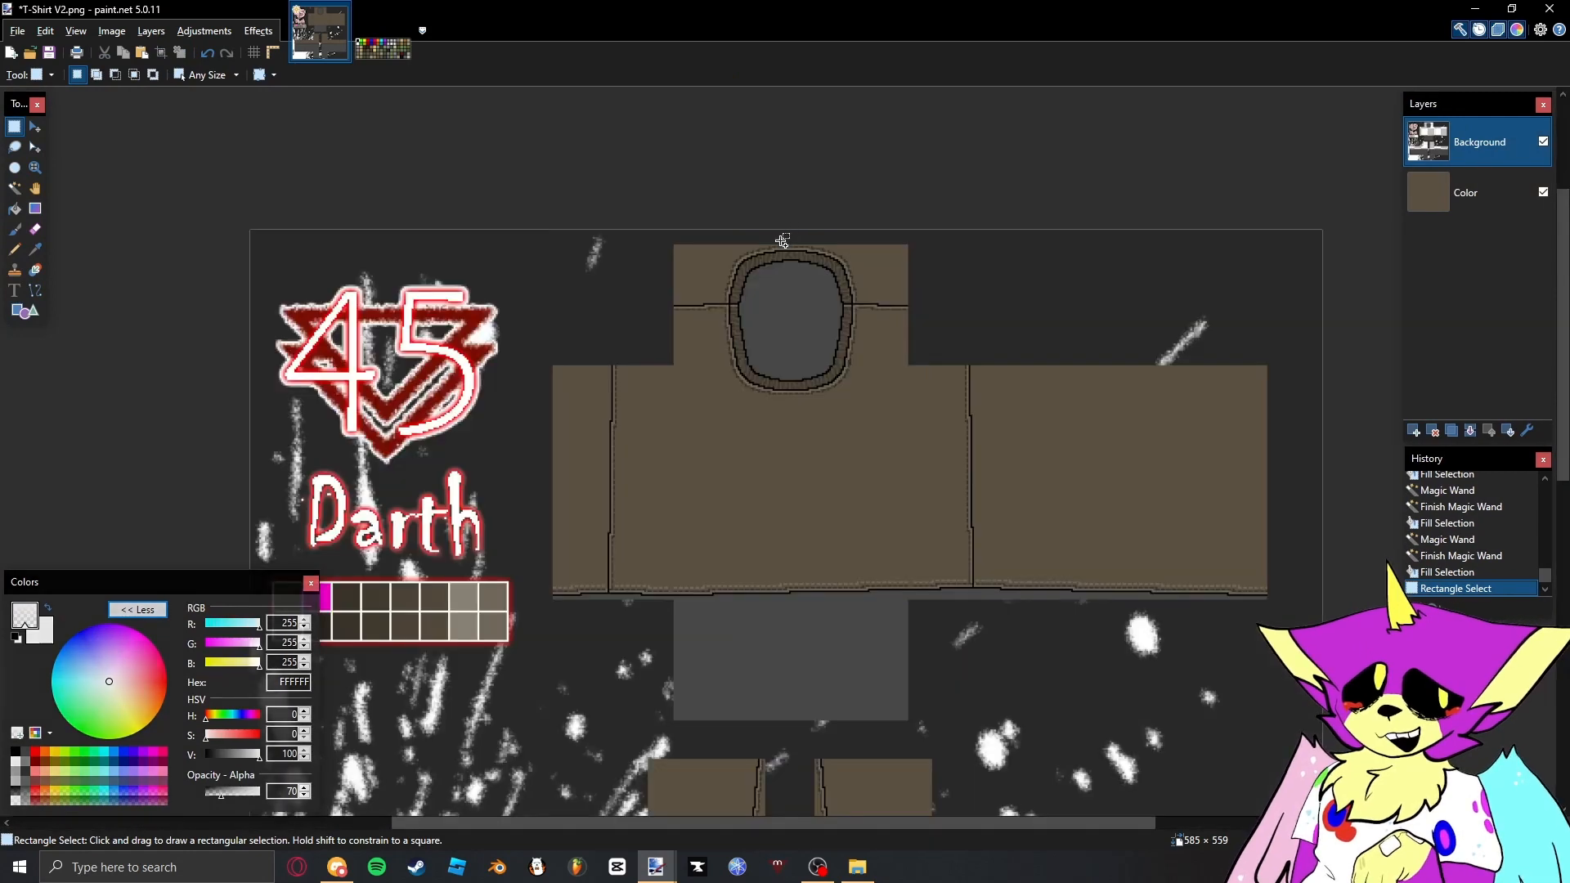
scroll(760, 262, up, 4)
scroll(704, 319, down, 7)
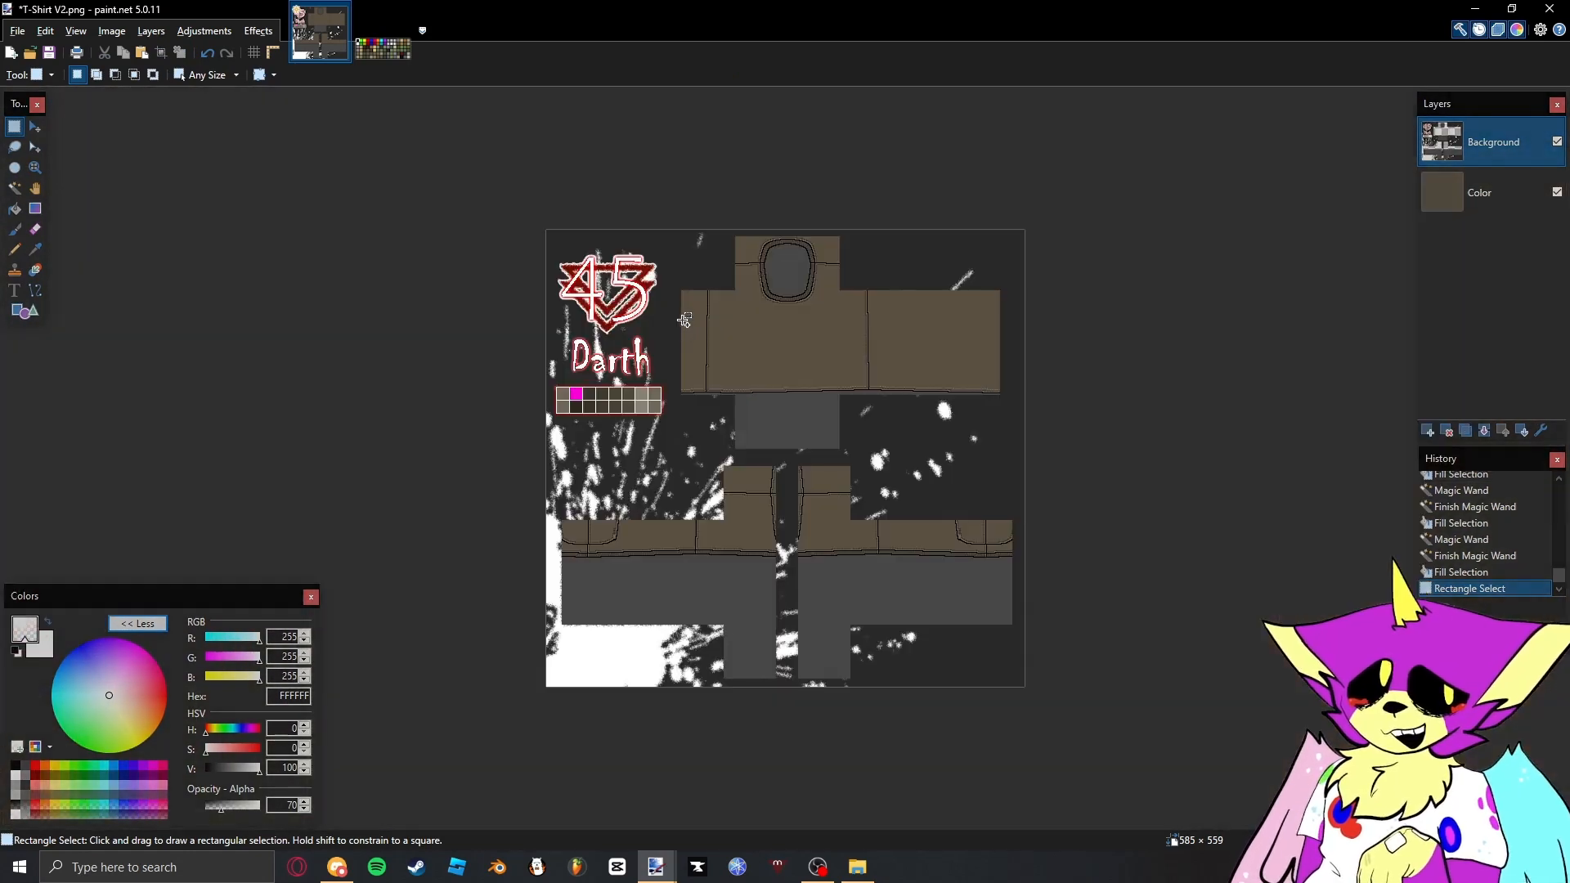
scroll(796, 263, up, 5)
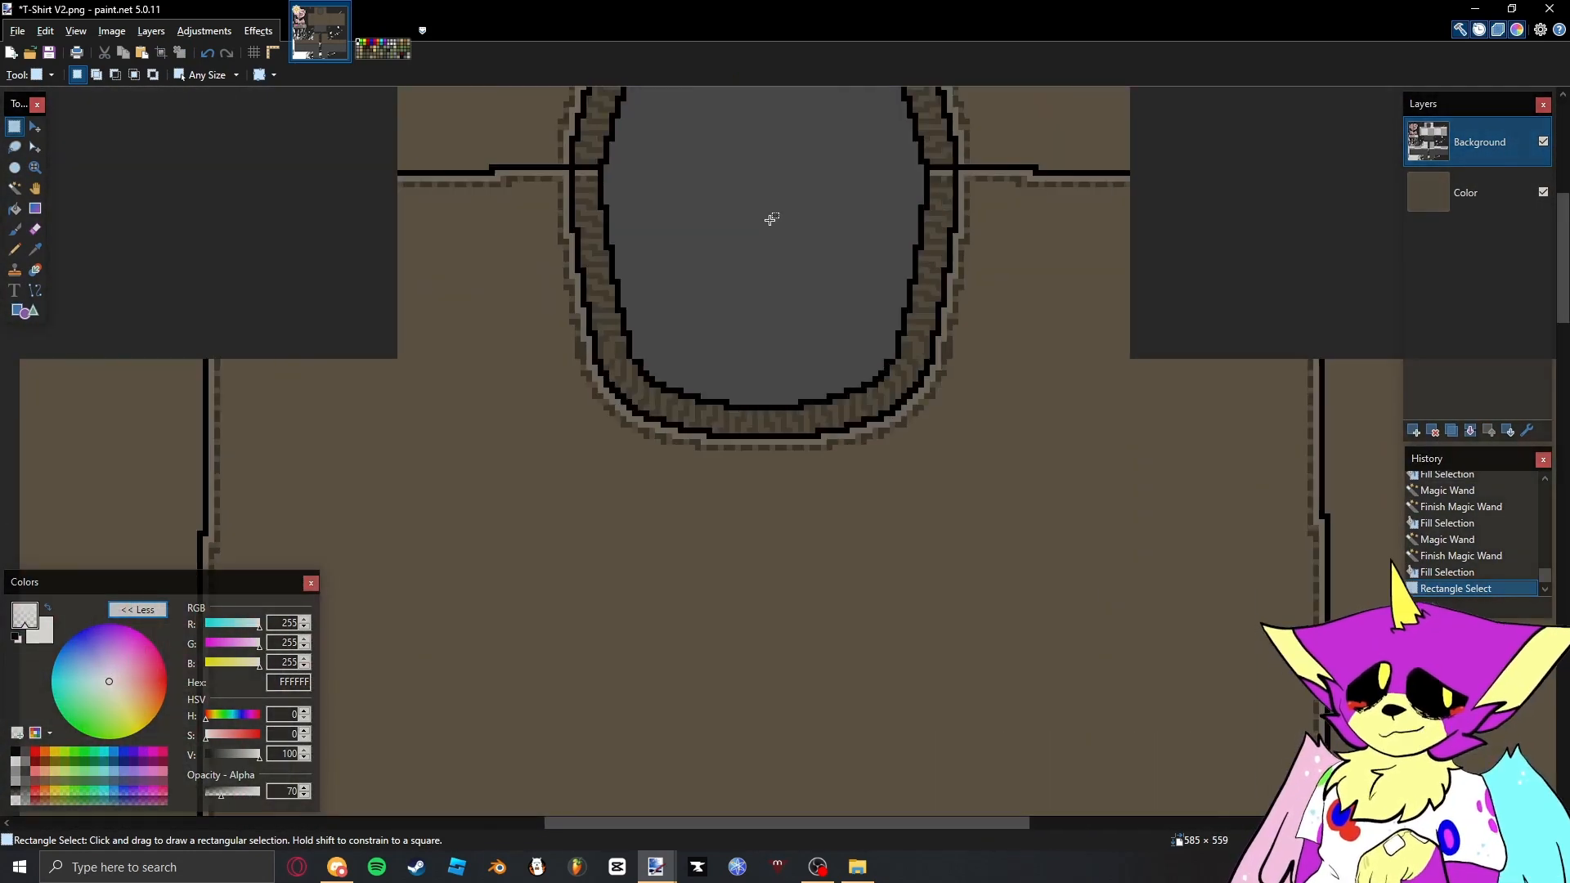
scroll(776, 327, down, 3)
scroll(786, 341, down, 4)
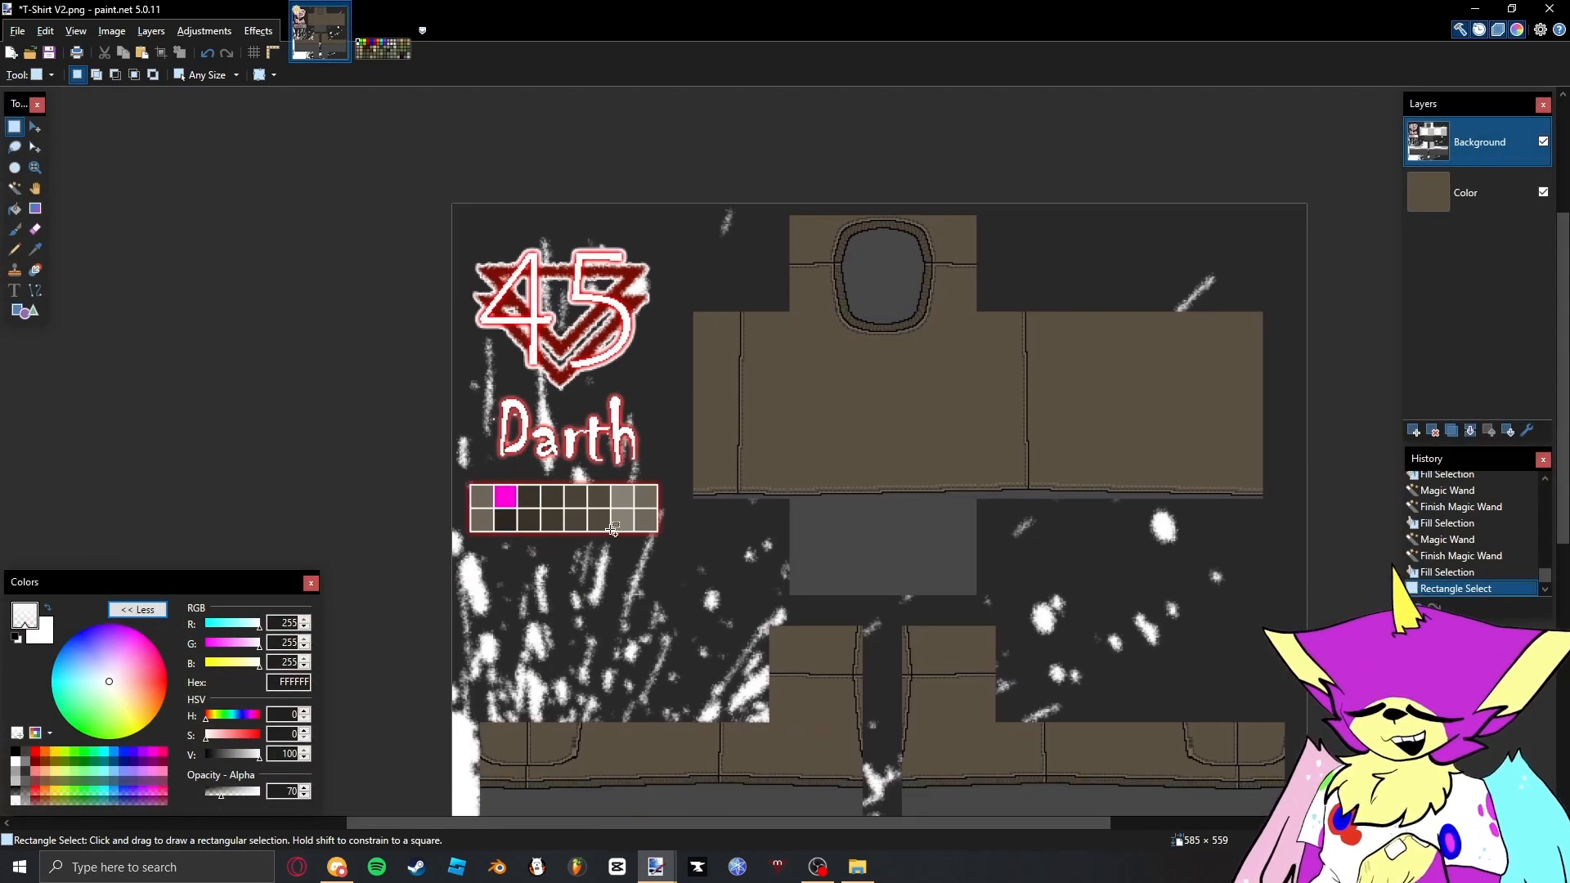
- Sample the translucent black (000000, opacity 128) from the swatch beneath the magenta one and fill the magenta swatch with it
scroll(502, 518, up, 6)
key(k)
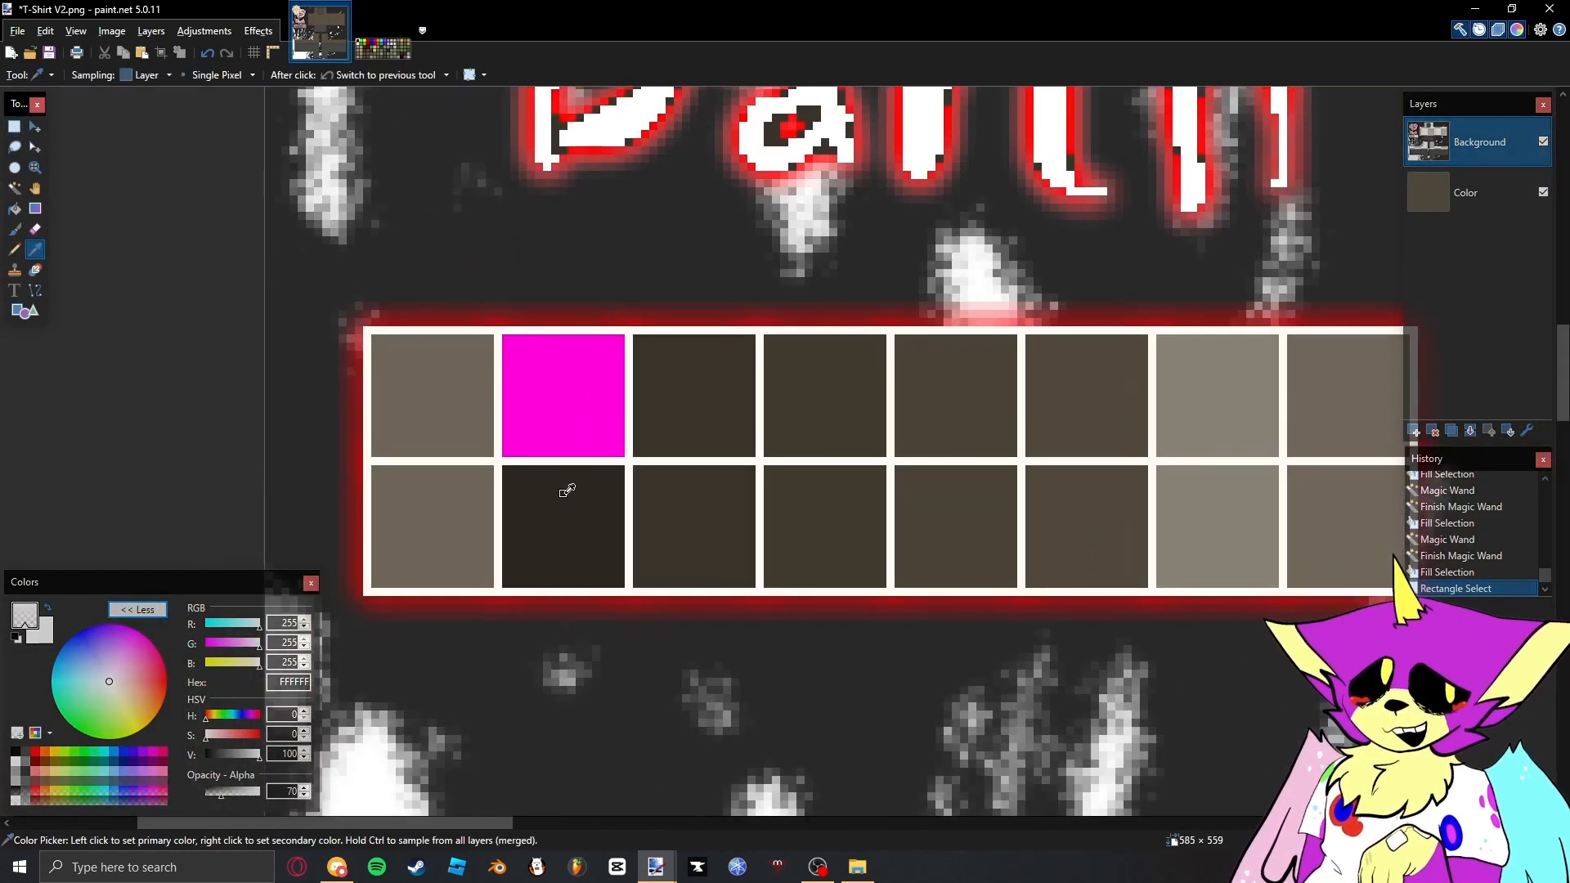
click(567, 492)
key(s)
key(s)
key(s)
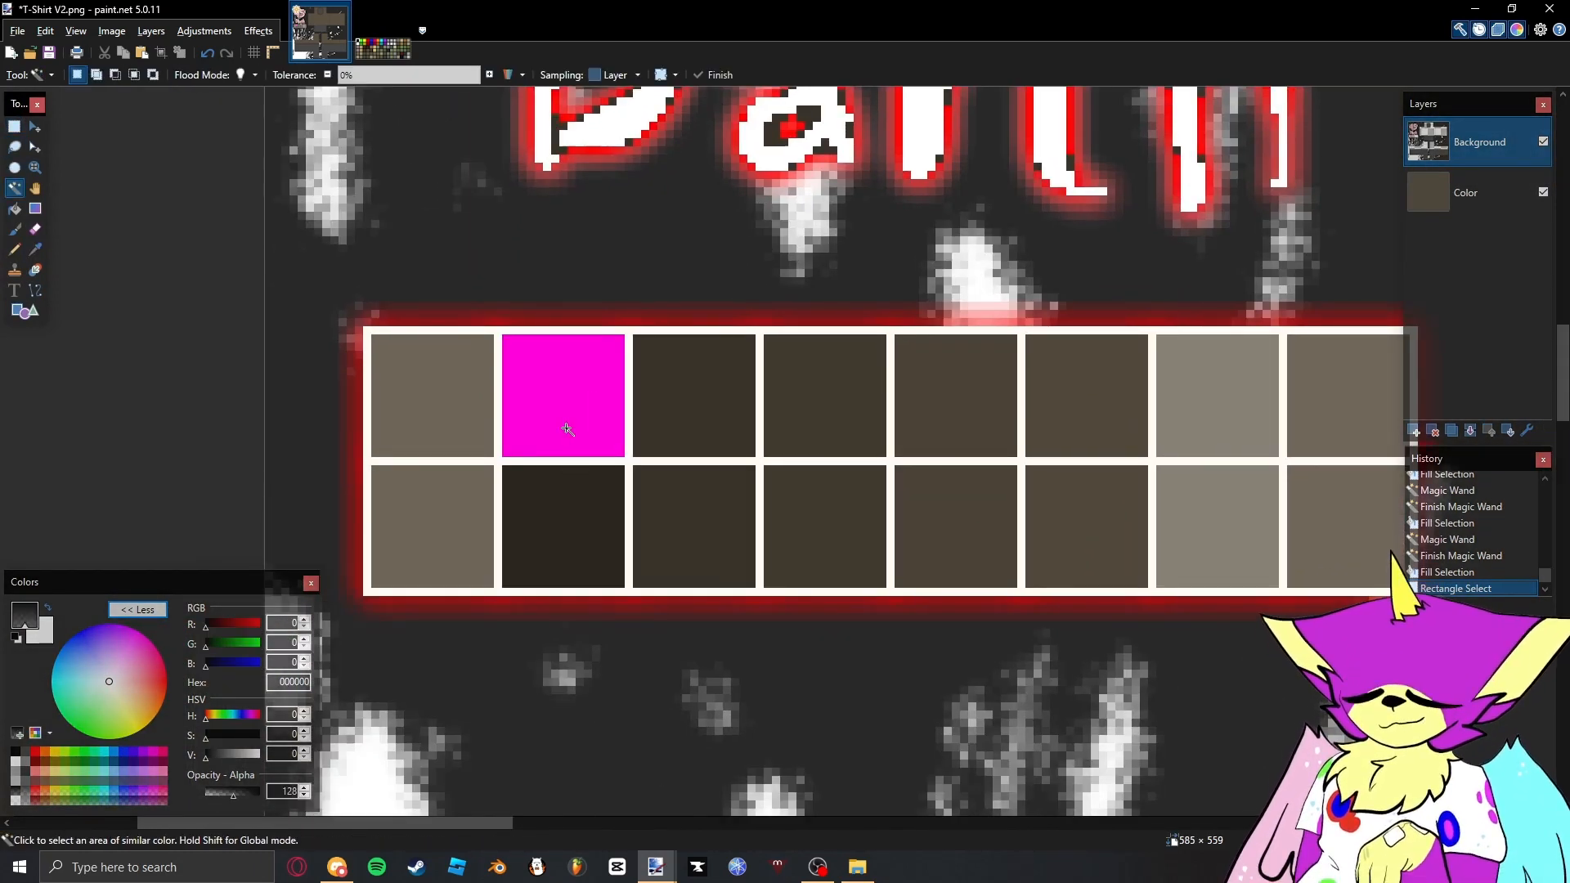
click(572, 429)
scroll(766, 400, down, 2)
key(BackSpace)
scroll(589, 424, down, 2)
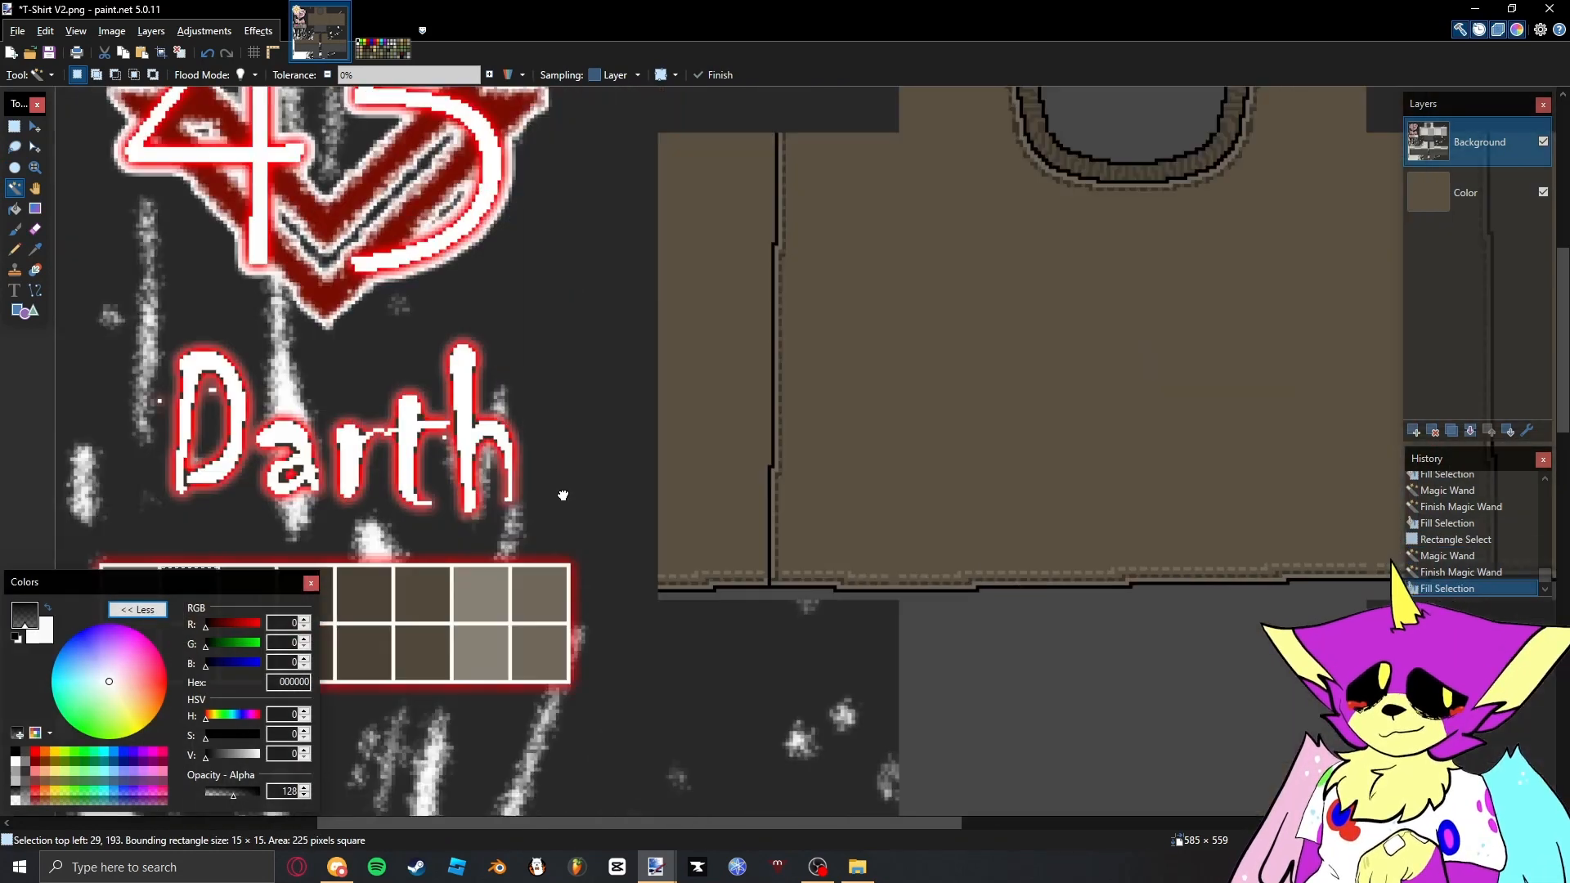
- Select the solid black outlines across the shirt template, fill them with translucent black (000000, opacity 128) and clear the selection
scroll(802, 588, up, 4)
scroll(801, 587, up, 2)
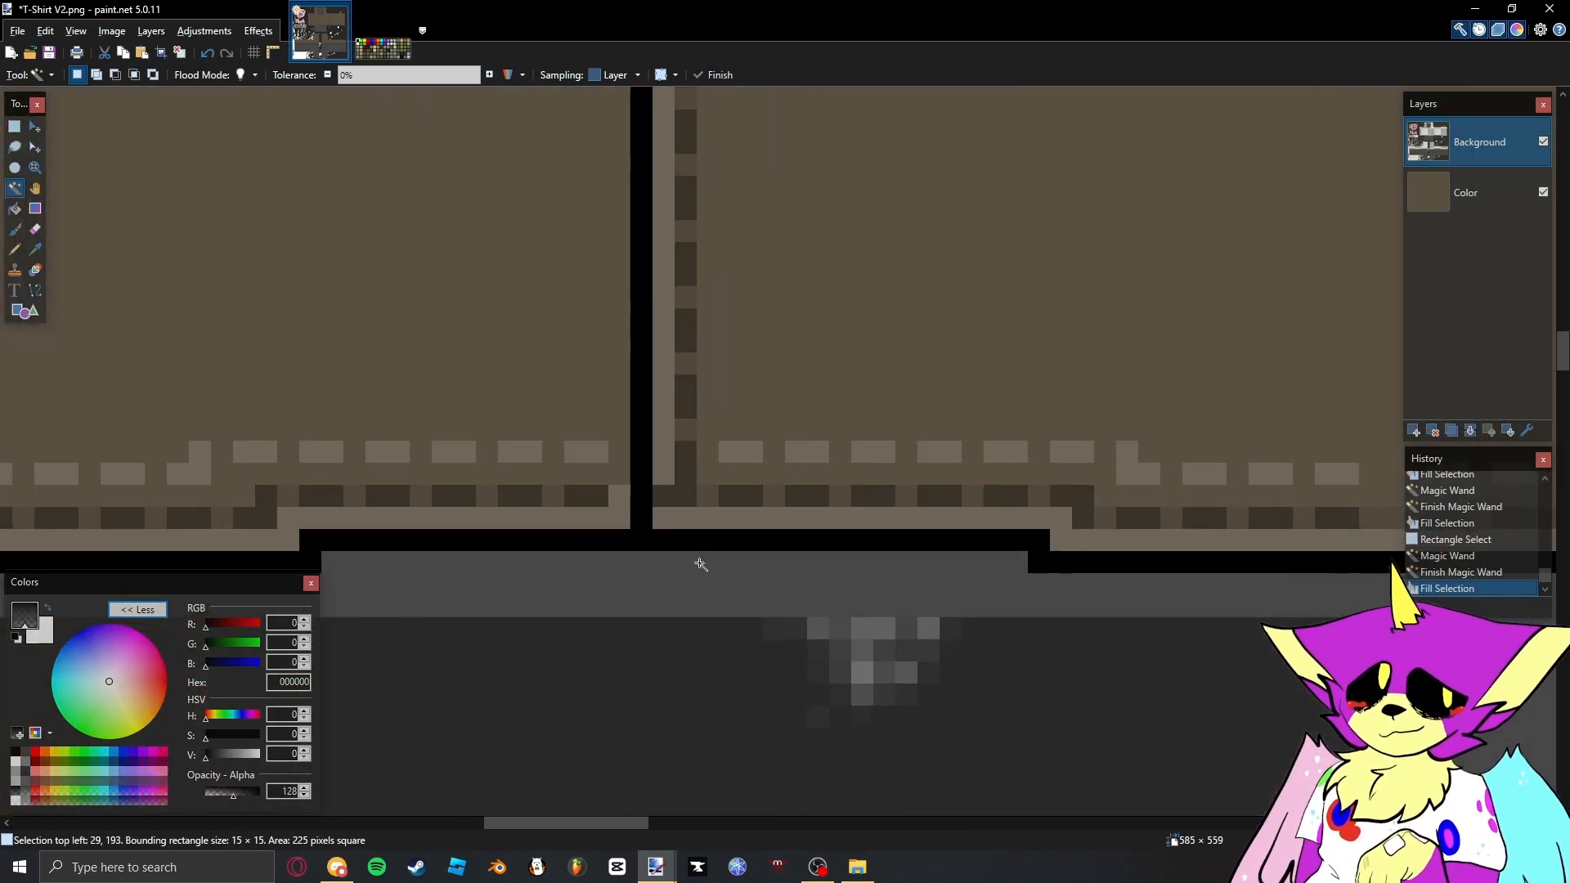
click(653, 539)
scroll(586, 390, down, 3)
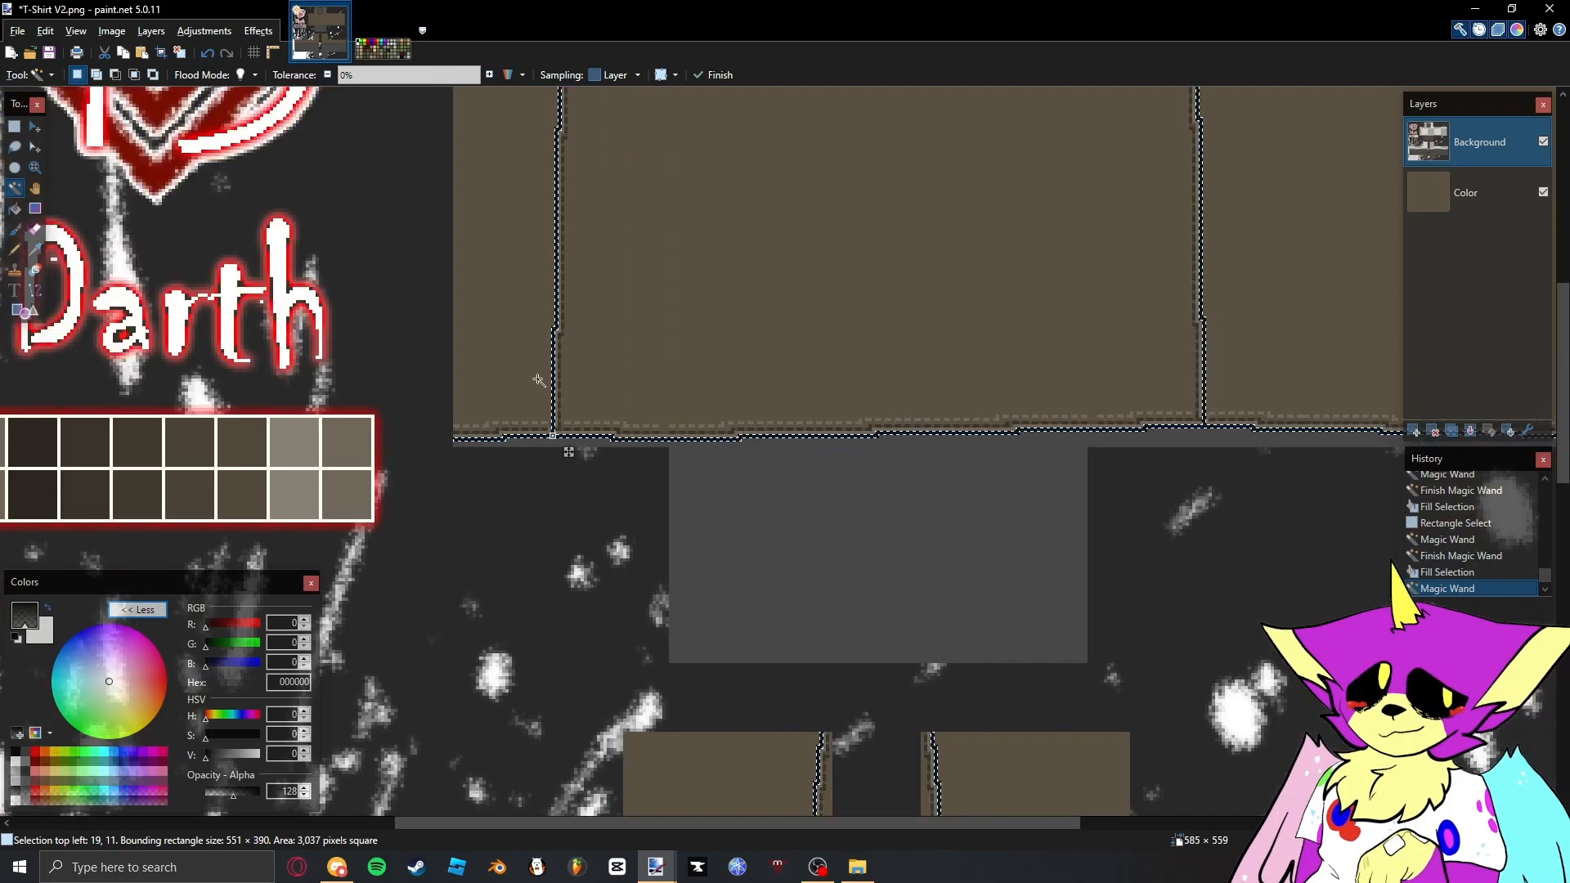
key(BackSpace)
scroll(538, 380, down, 3)
scroll(799, 333, up, 4)
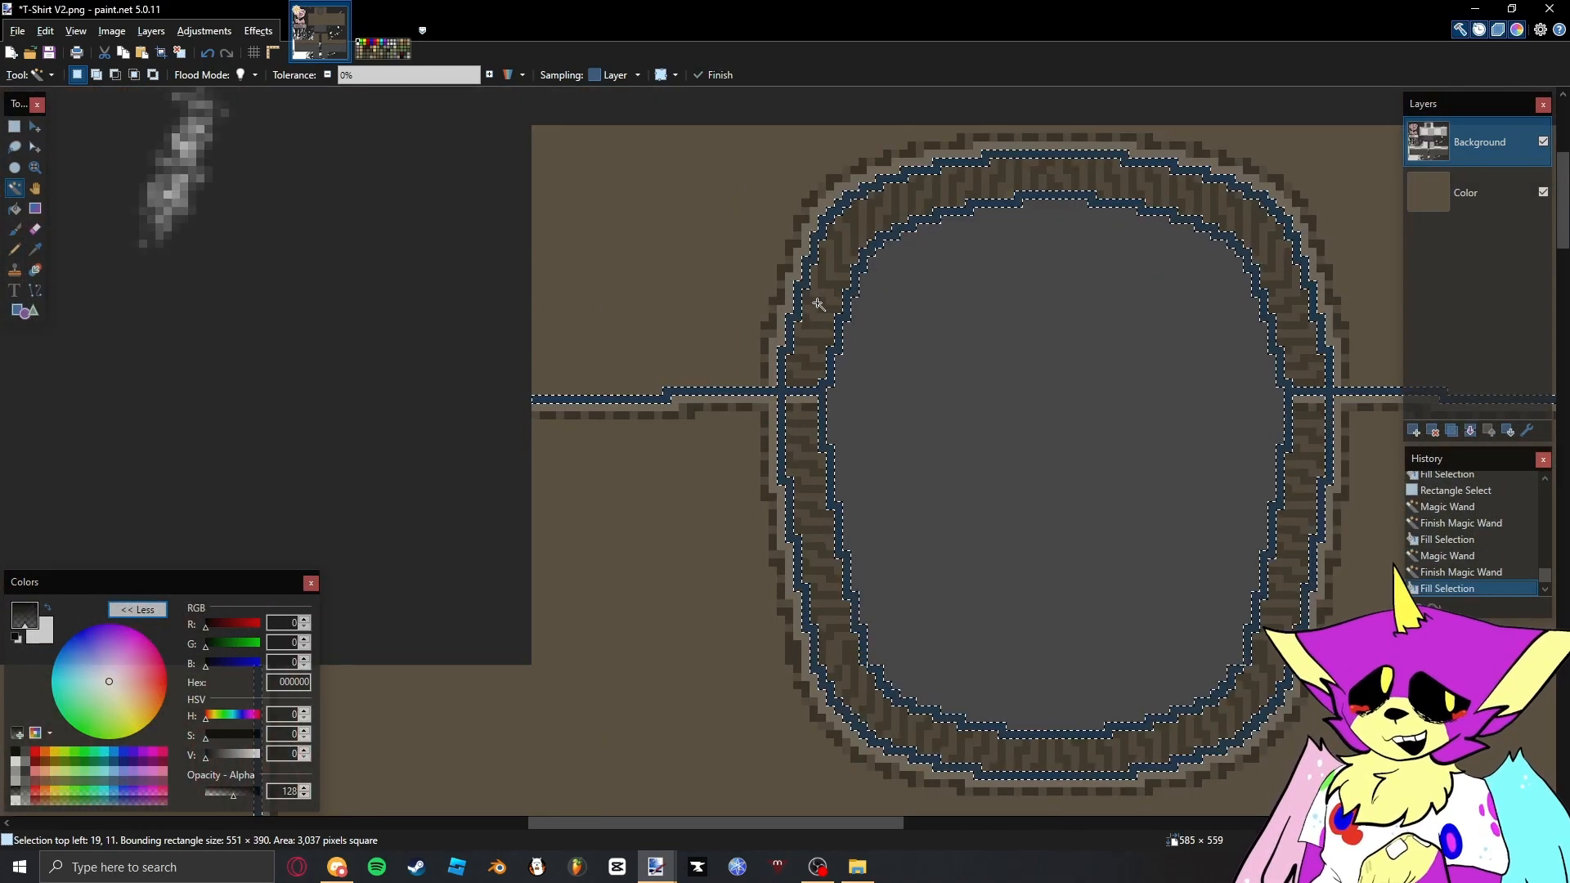
key(ctrl+d)
key(s)
scroll(810, 336, down, 3)
scroll(856, 303, up, 3)
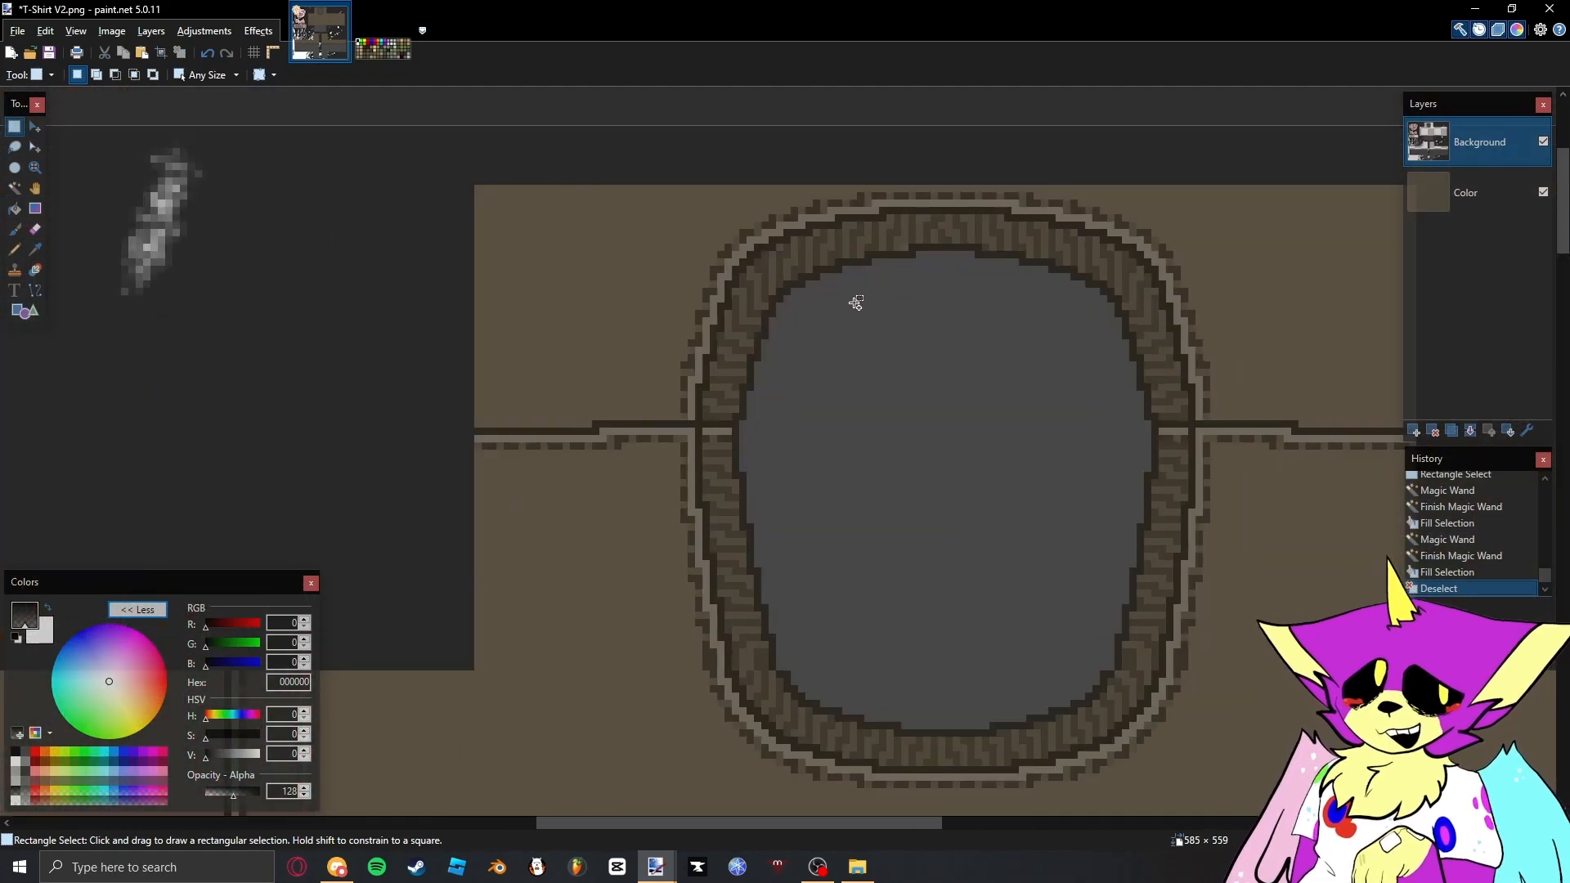
- Try filling the seam and neckline outlines with opaque black (000000, opacity 255), and undo the fill
click(16, 638)
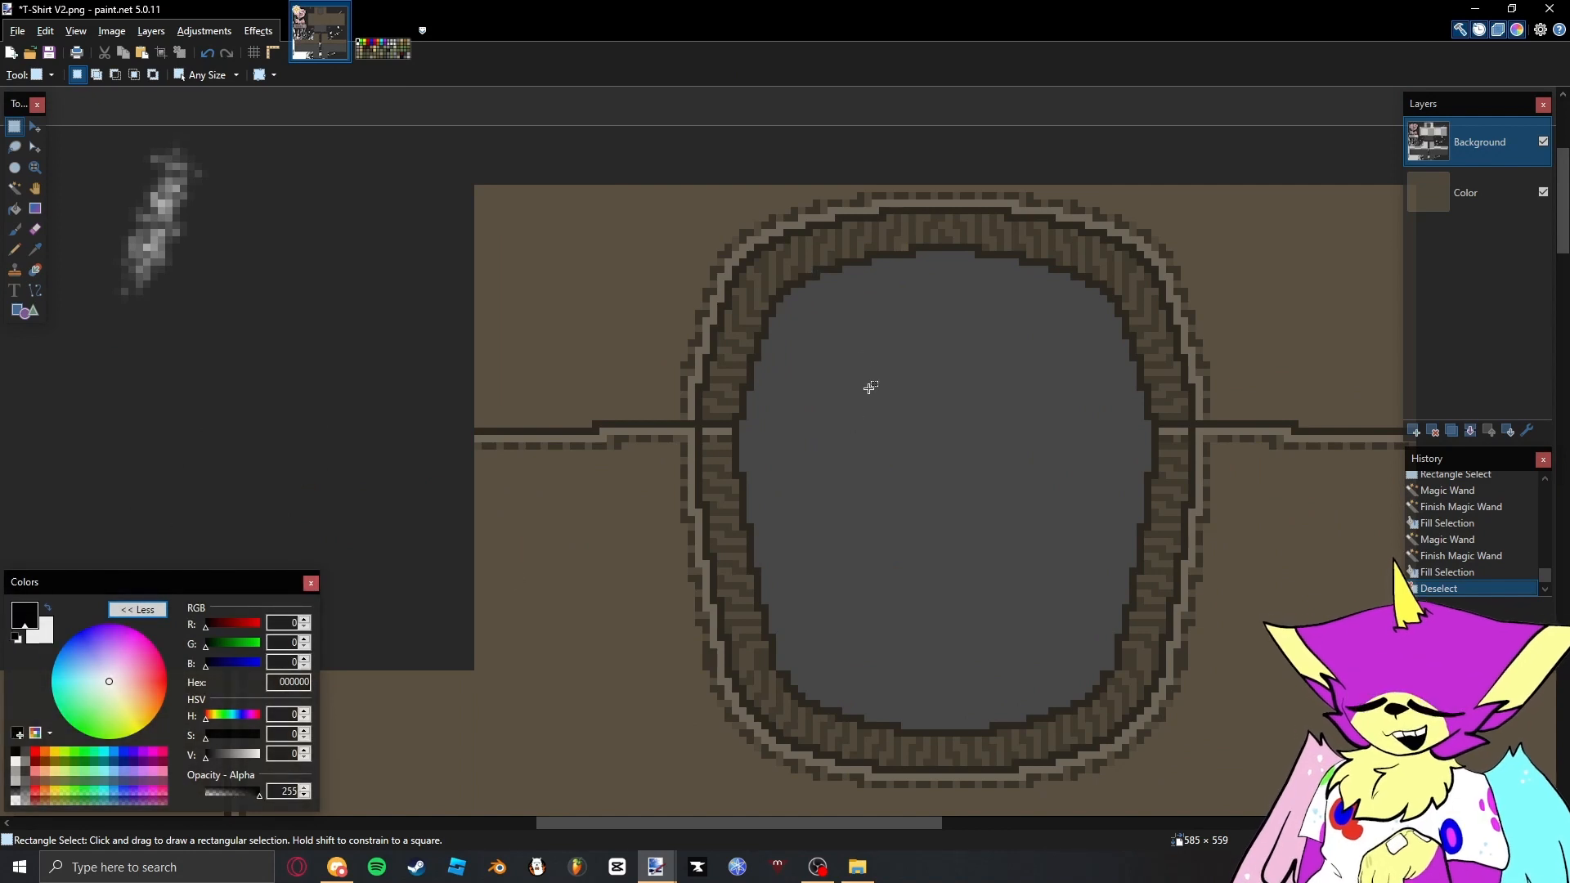
drag(842, 279, 818, 306)
key(f)
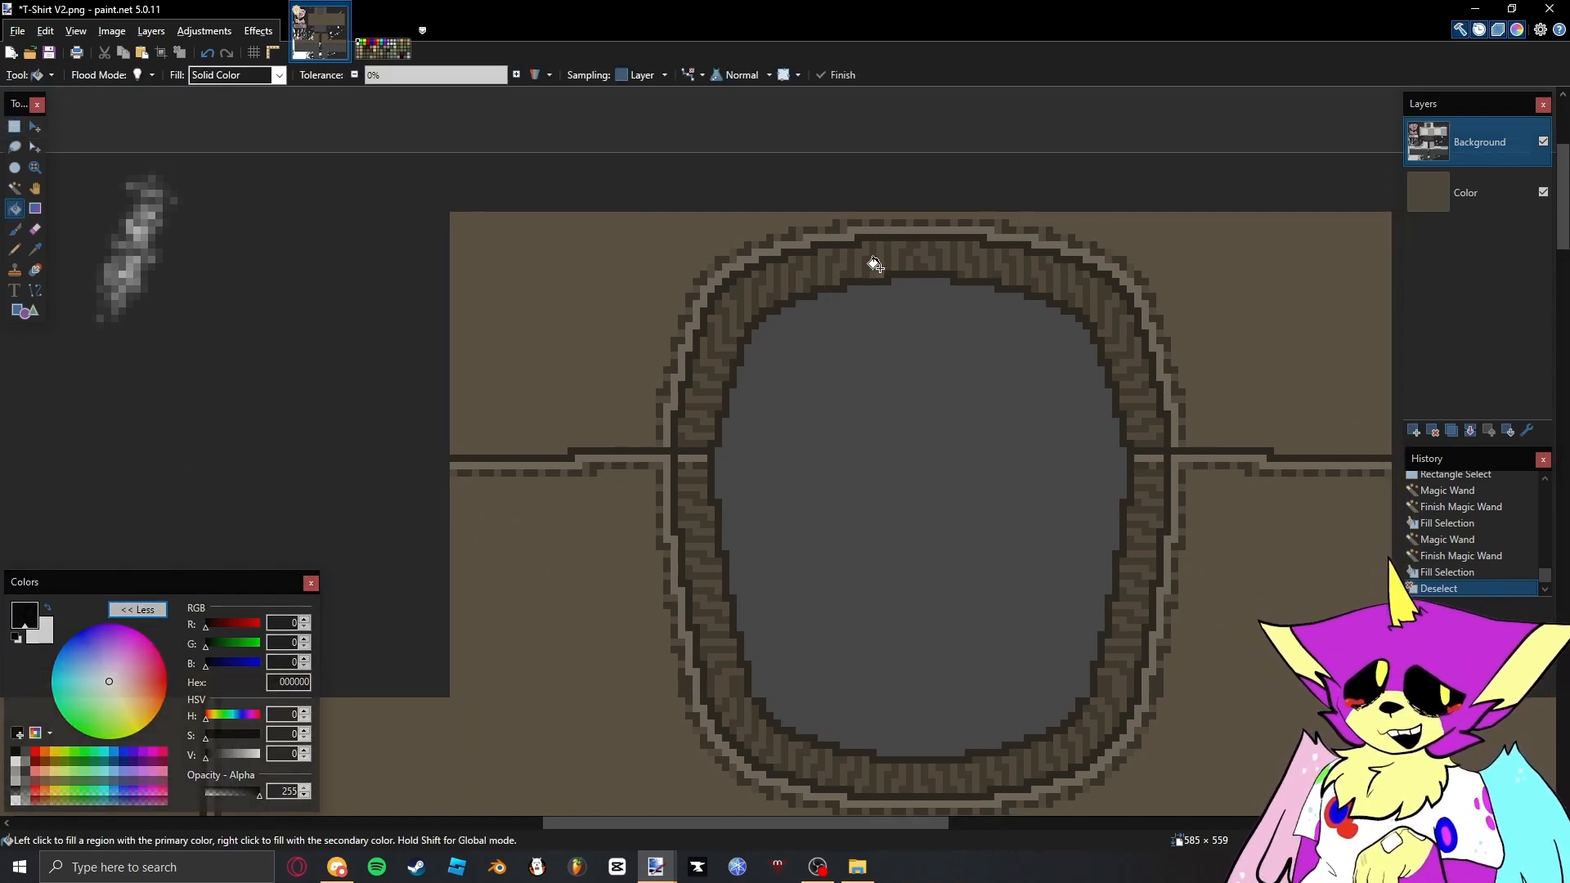
click(902, 275)
scroll(875, 414, down, 3)
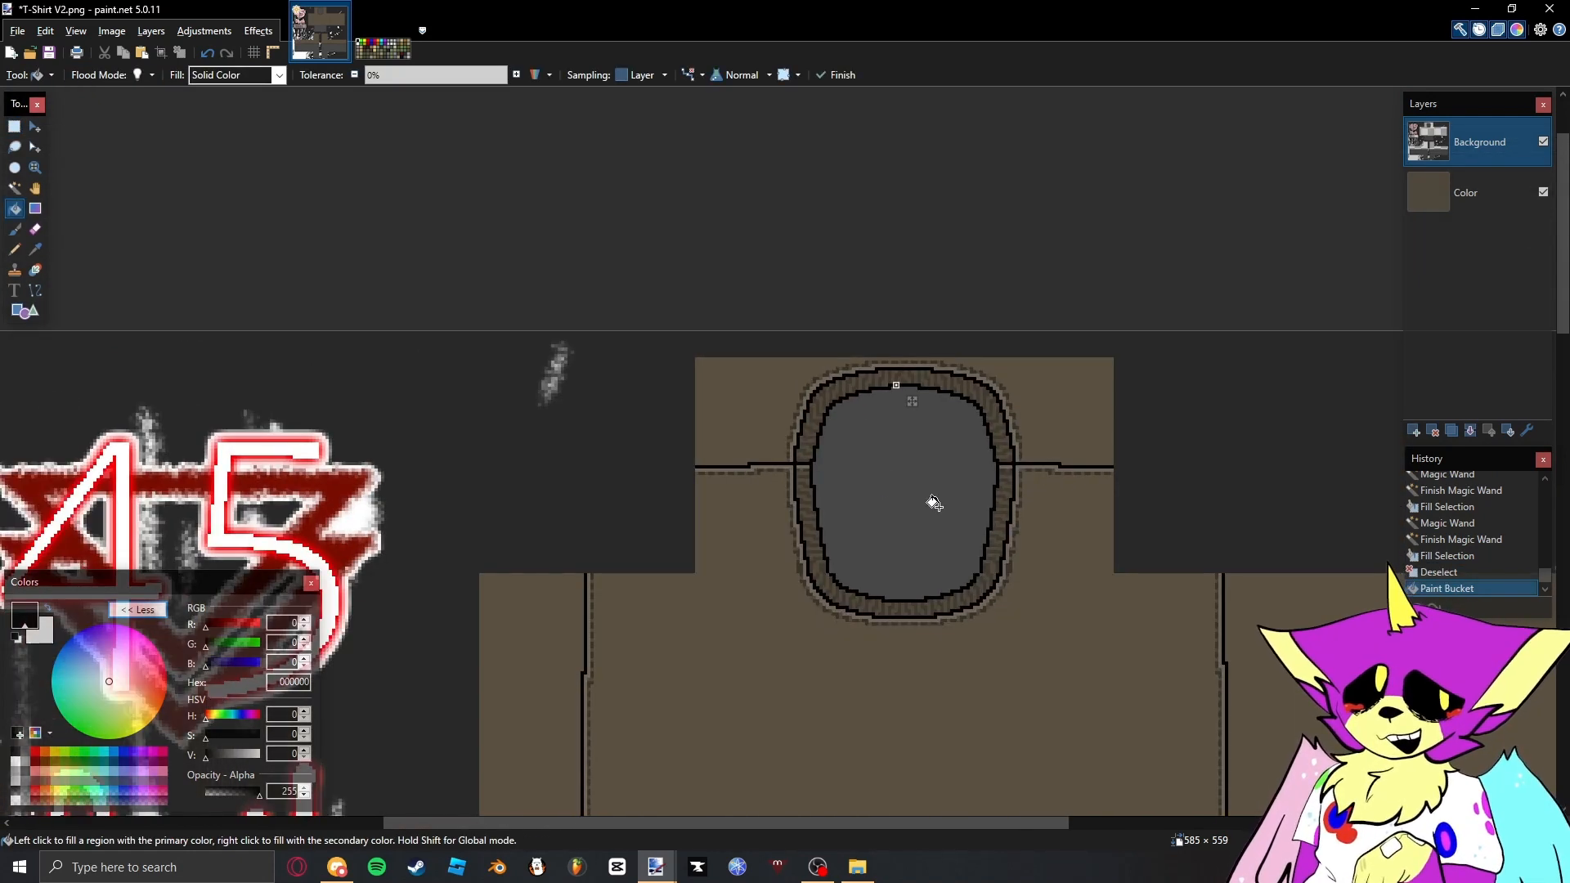
scroll(947, 420, up, 3)
scroll(1014, 343, up, 3)
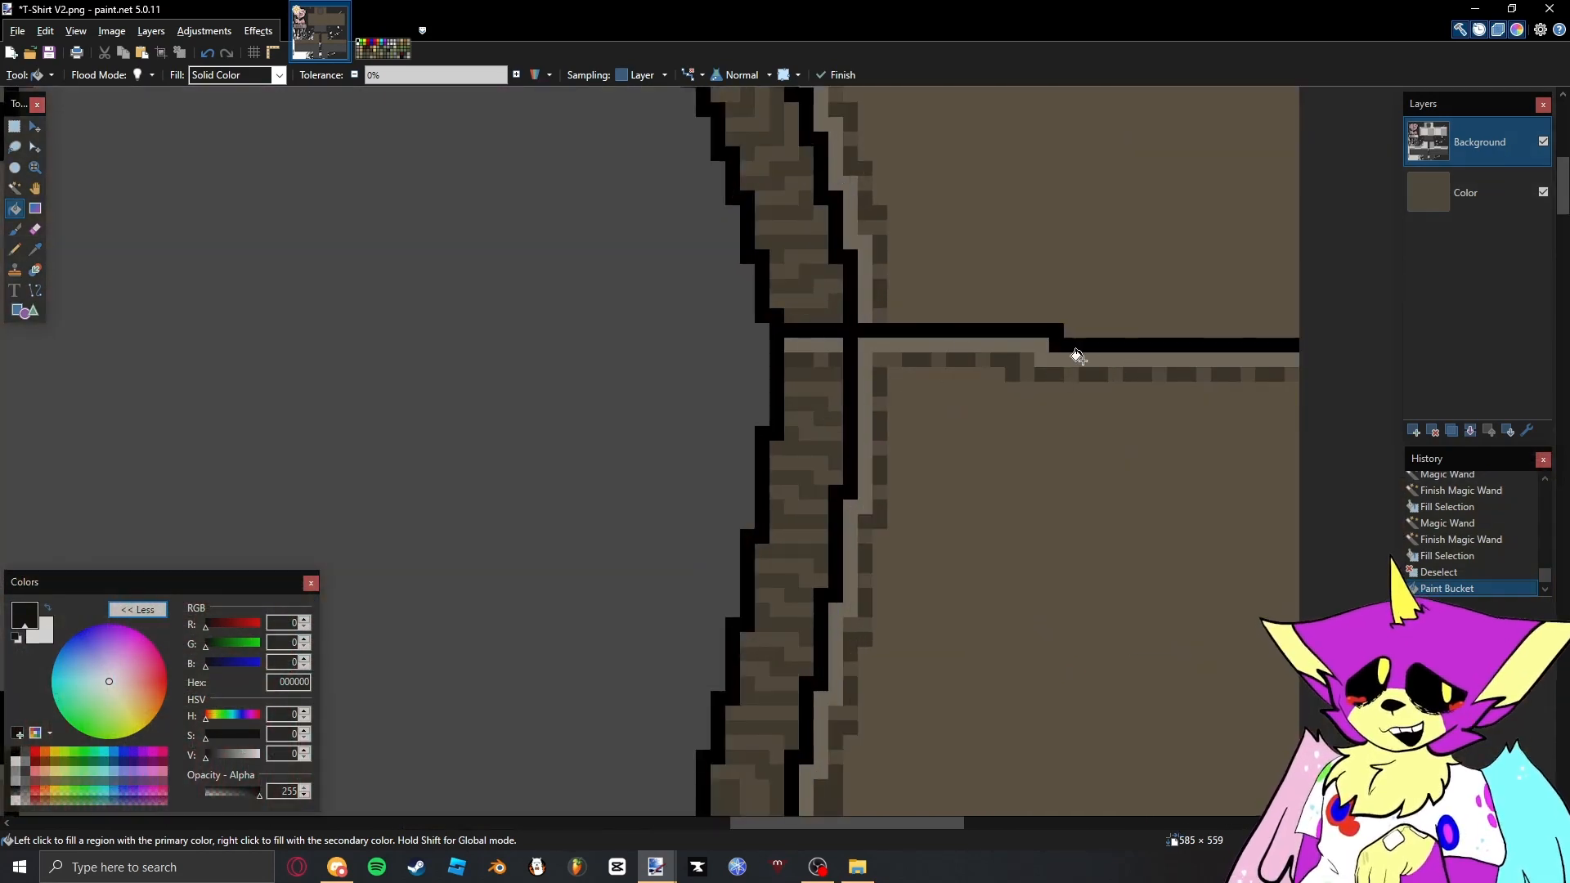
scroll(883, 401, down, 4)
key(ctrl+z)
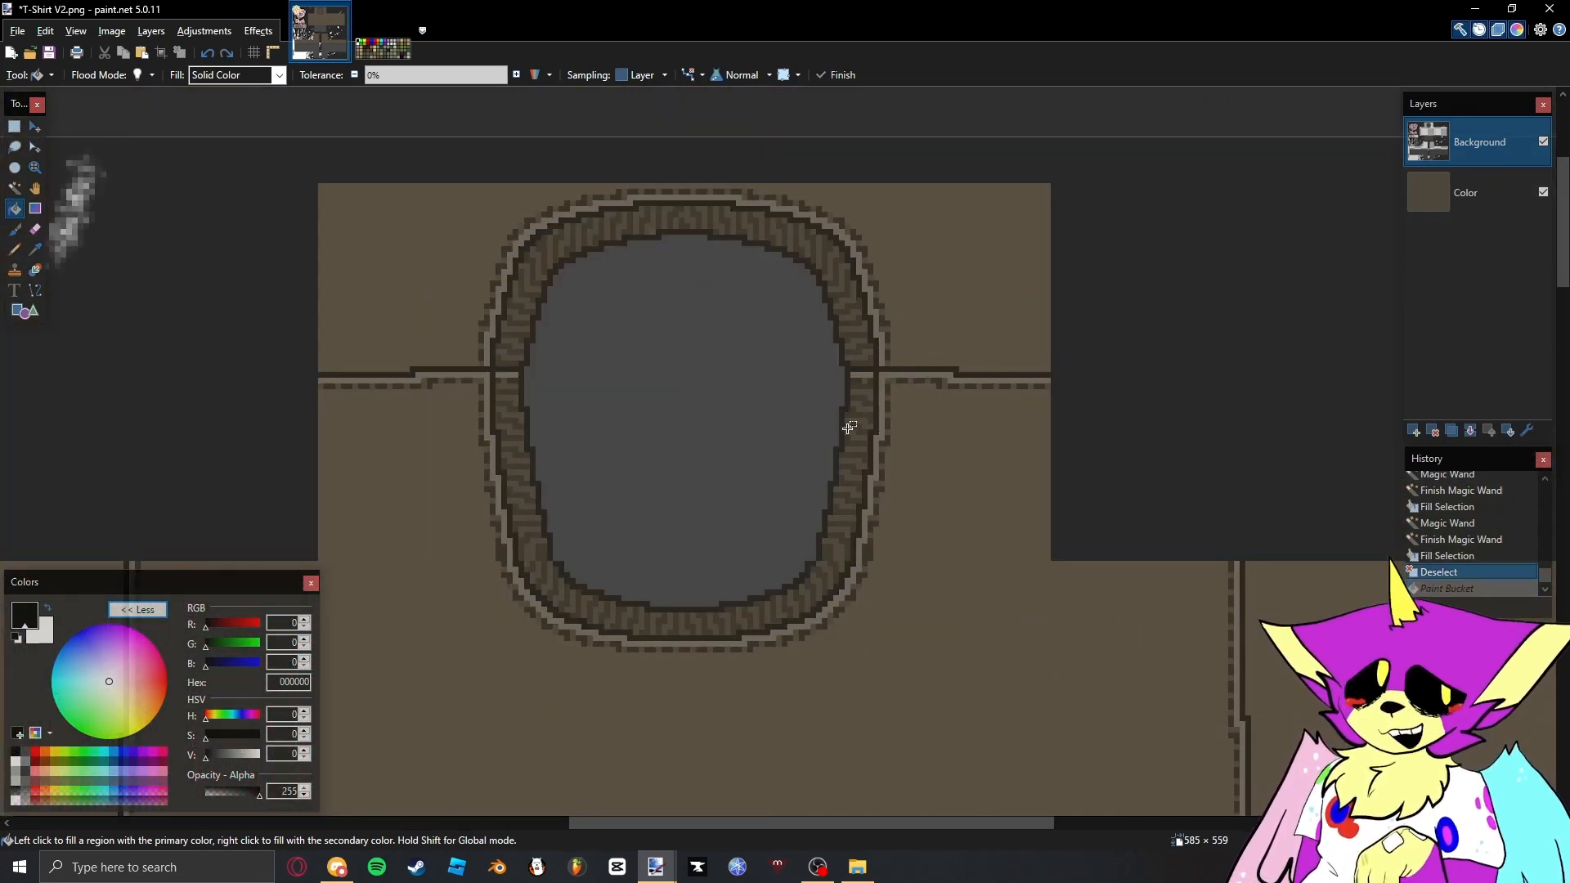
- Select the neck opening and all other plain grey areas of the Background layer with the Magic Wand
key(s)
scroll(807, 434, down, 4)
drag(770, 334, 767, 325)
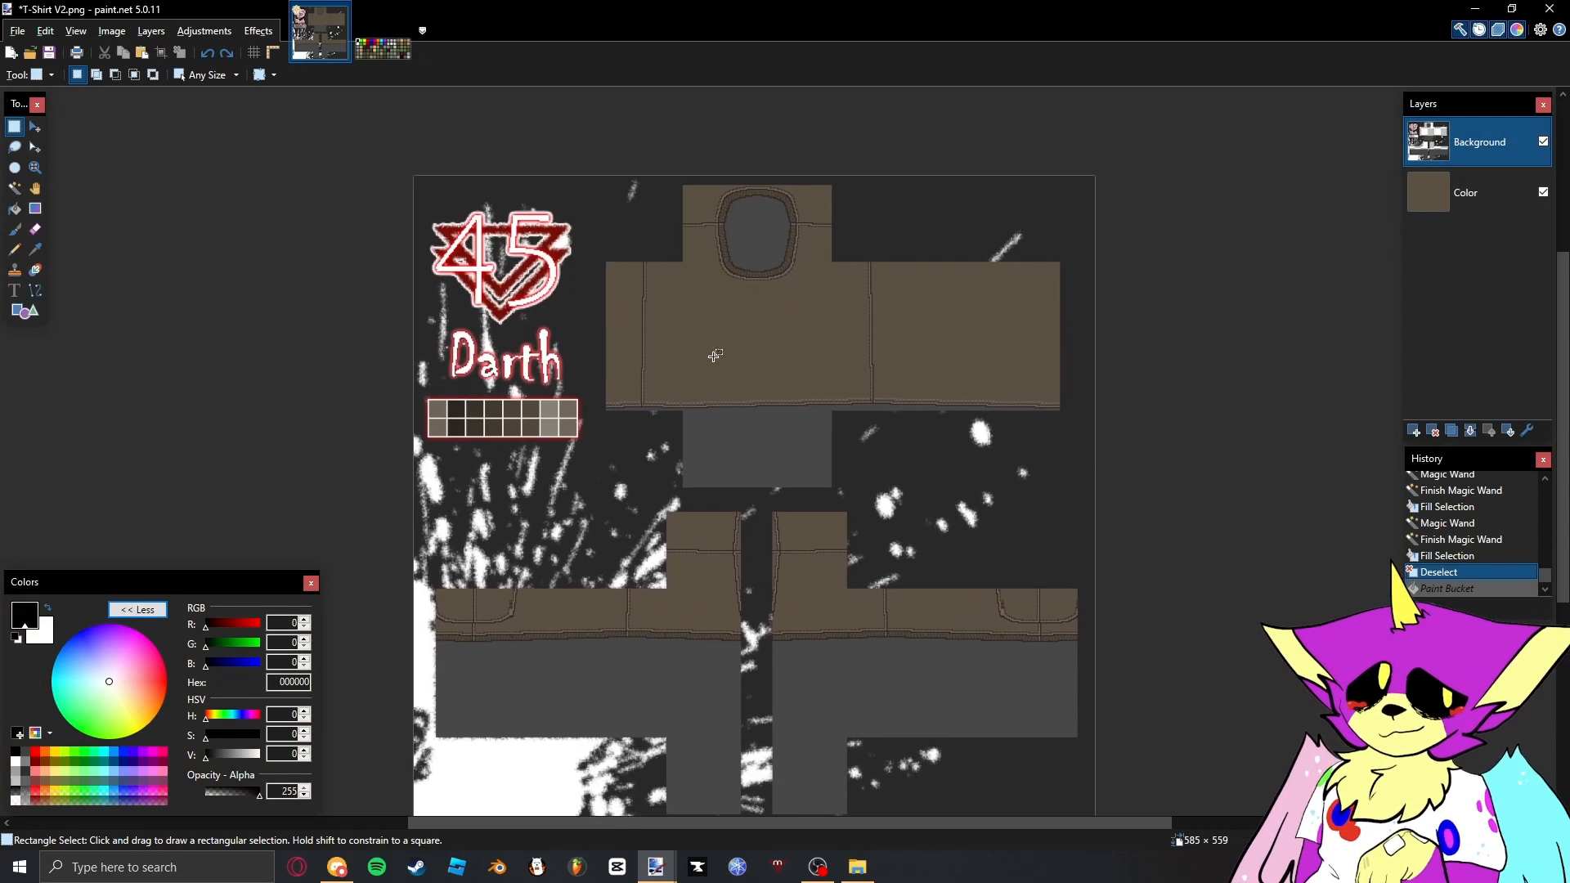
key(s)
key(s)
key(s)
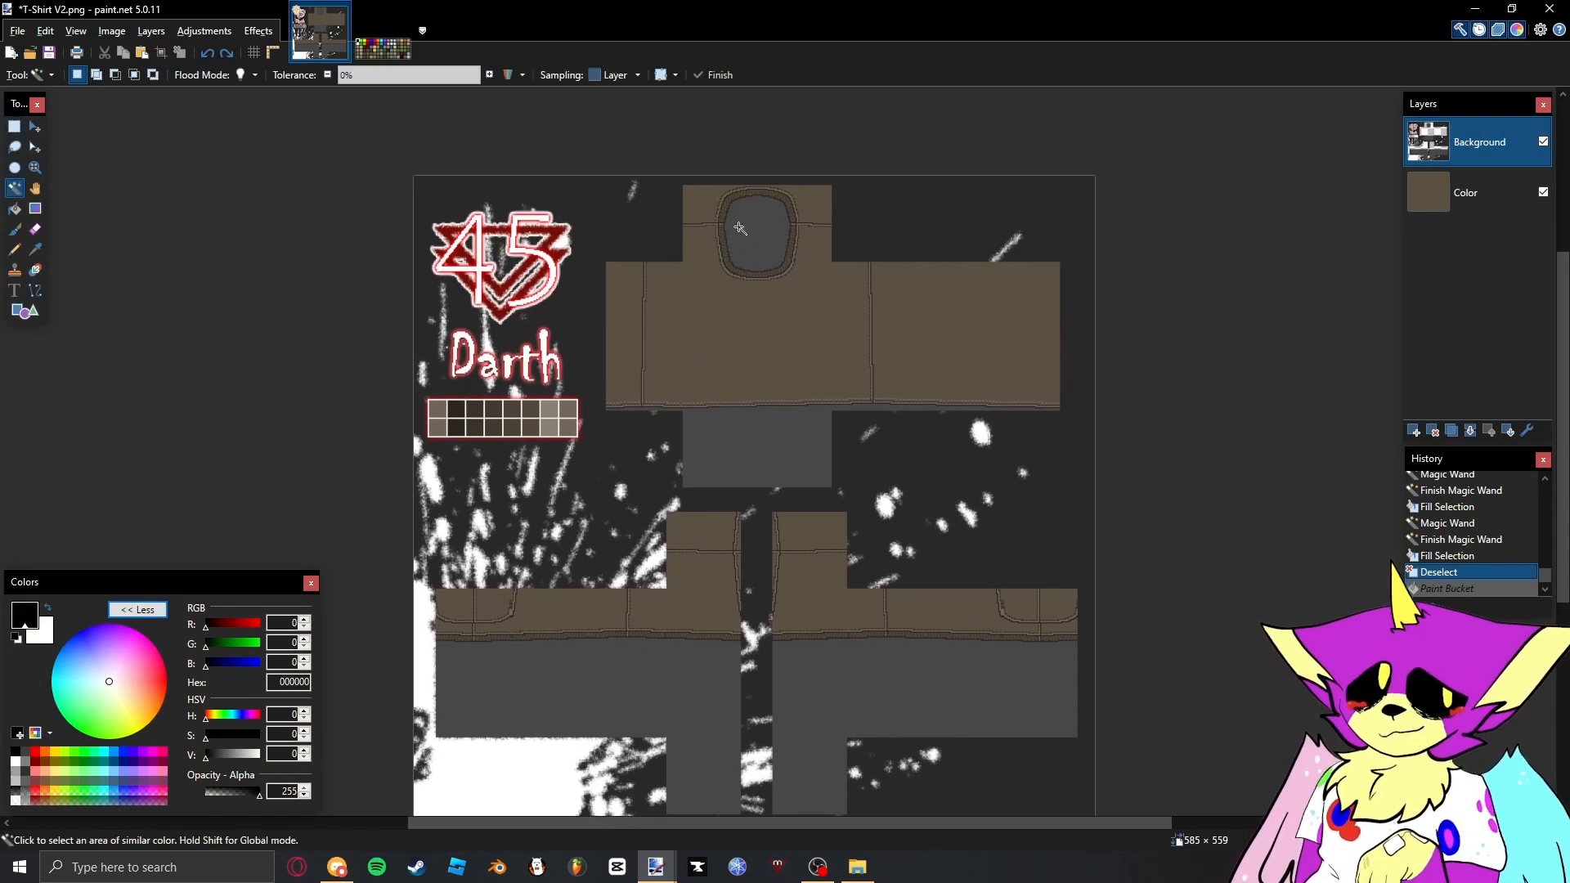
scroll(748, 205, up, 3)
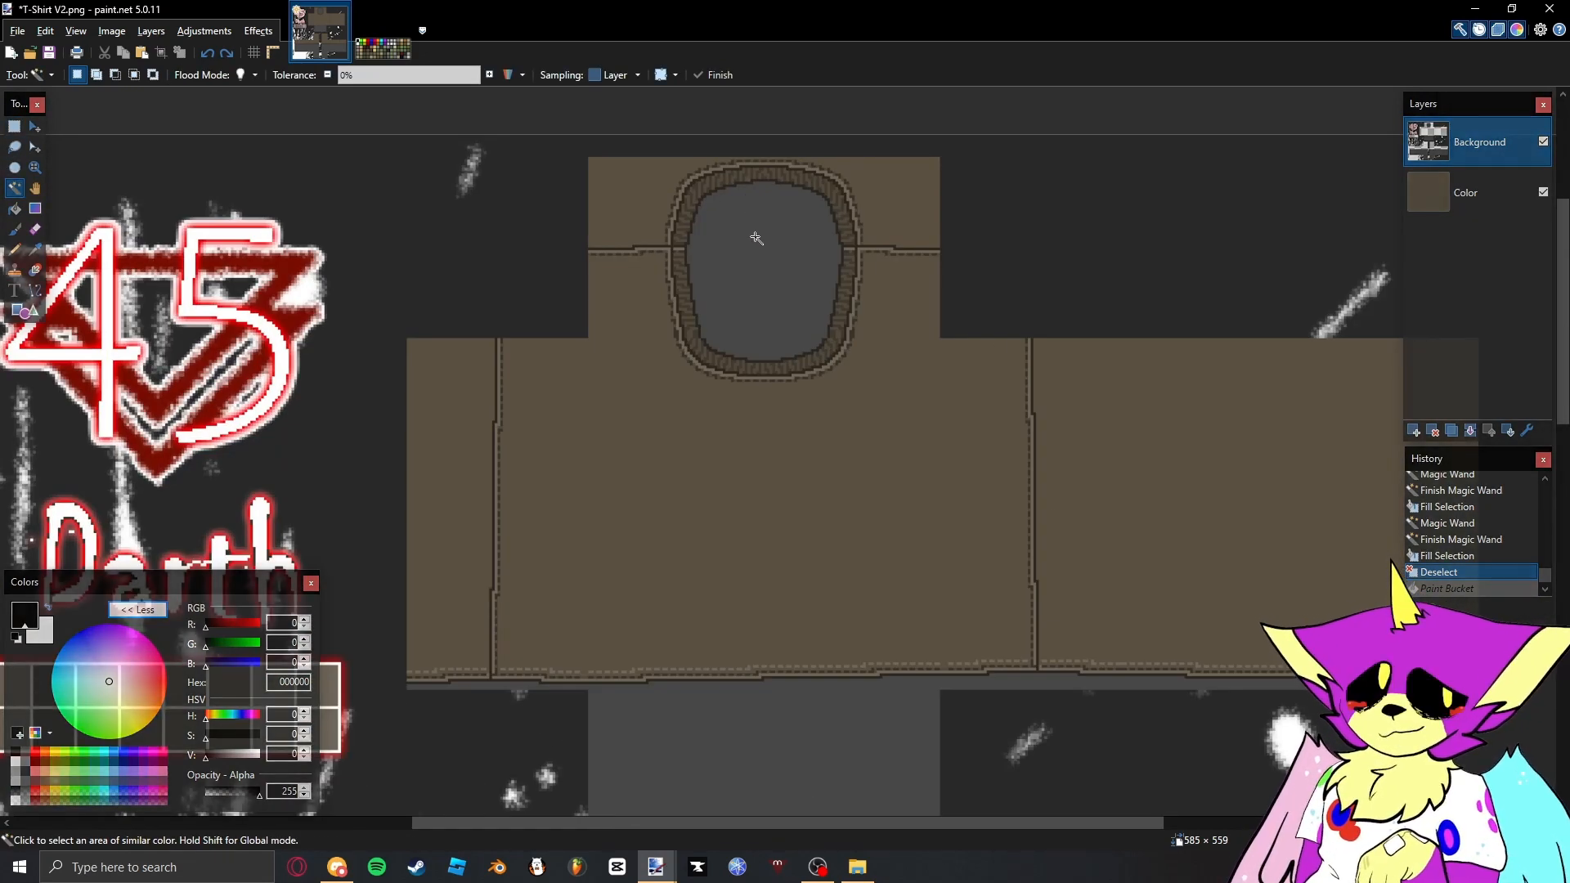
click(756, 237)
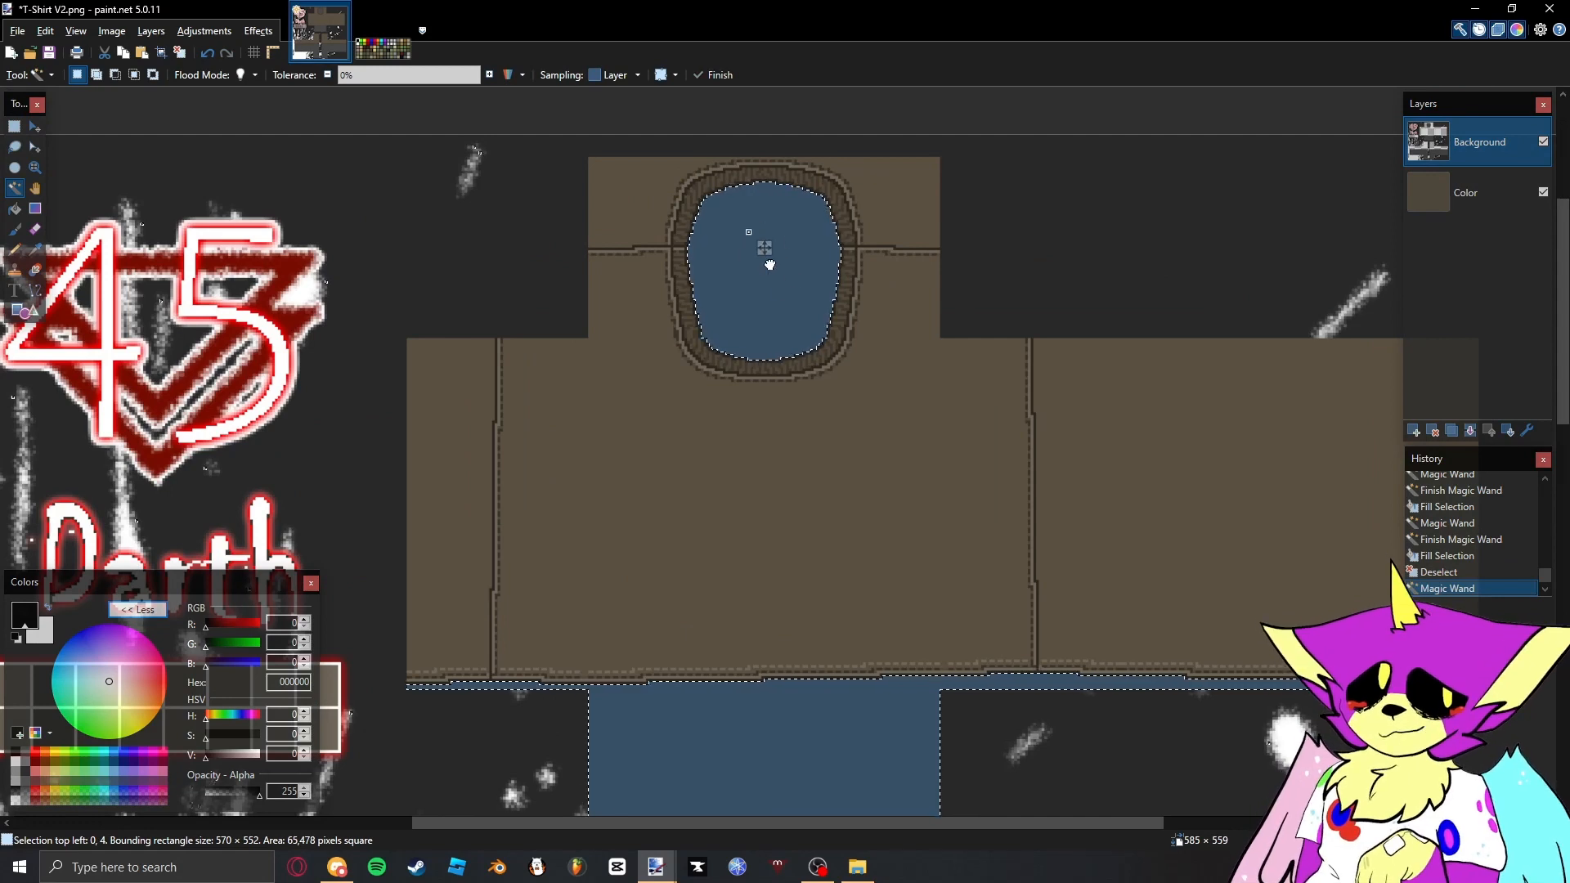
drag(772, 250, 773, 253)
- Try filling the selected grey areas with red (FF0000), and undo back to the selection
drag(206, 625, 266, 626)
click(803, 308)
key(f)
click(748, 298)
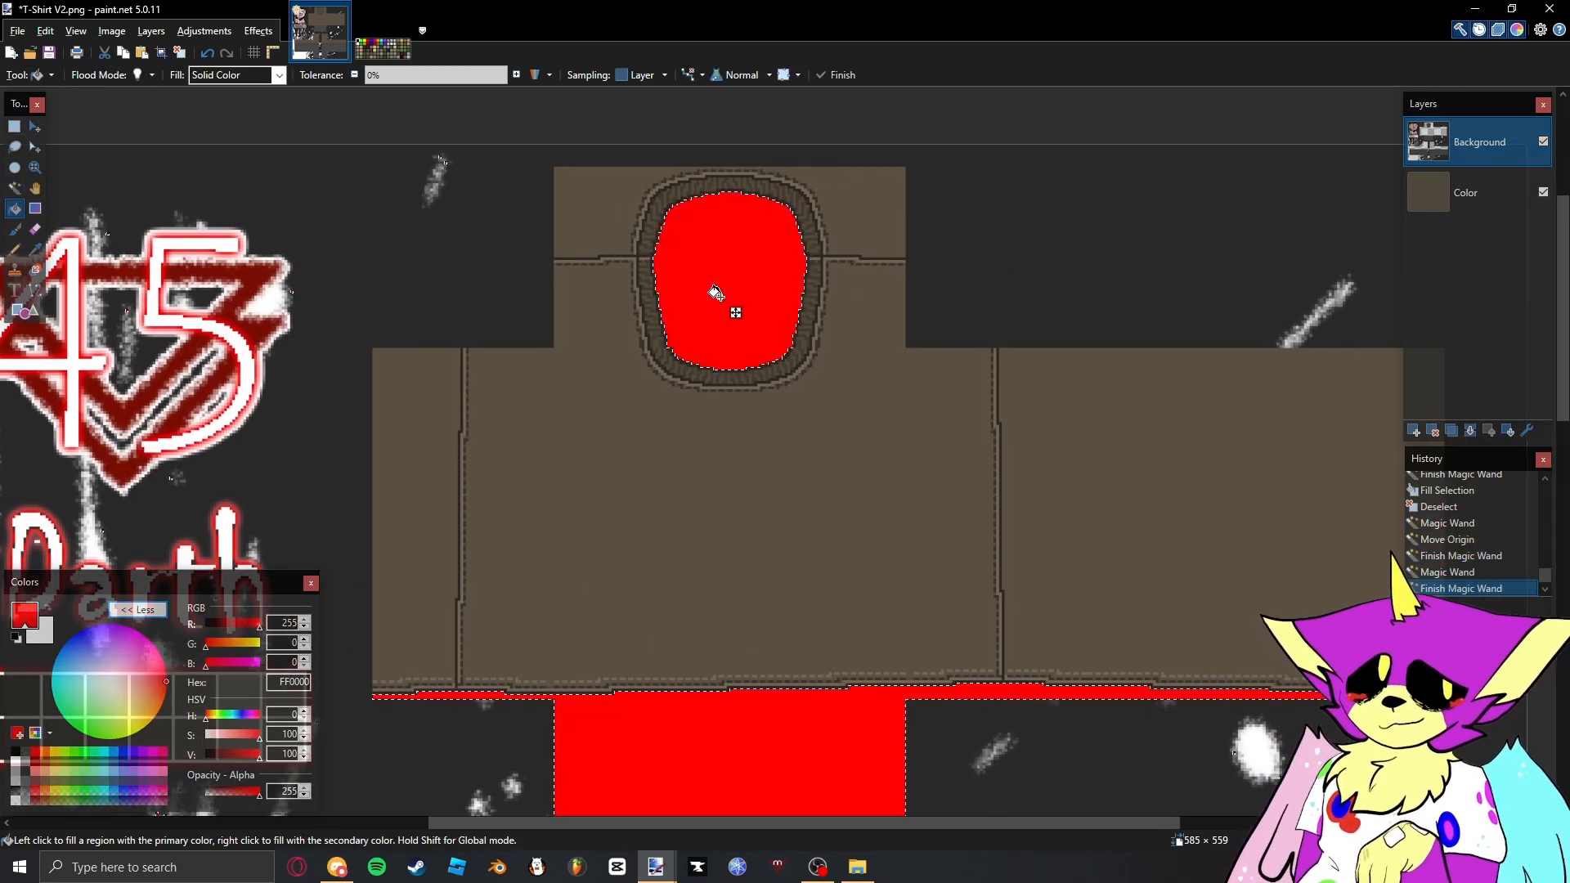
key(s)
click(721, 297)
key(s)
key(s)
key(s)
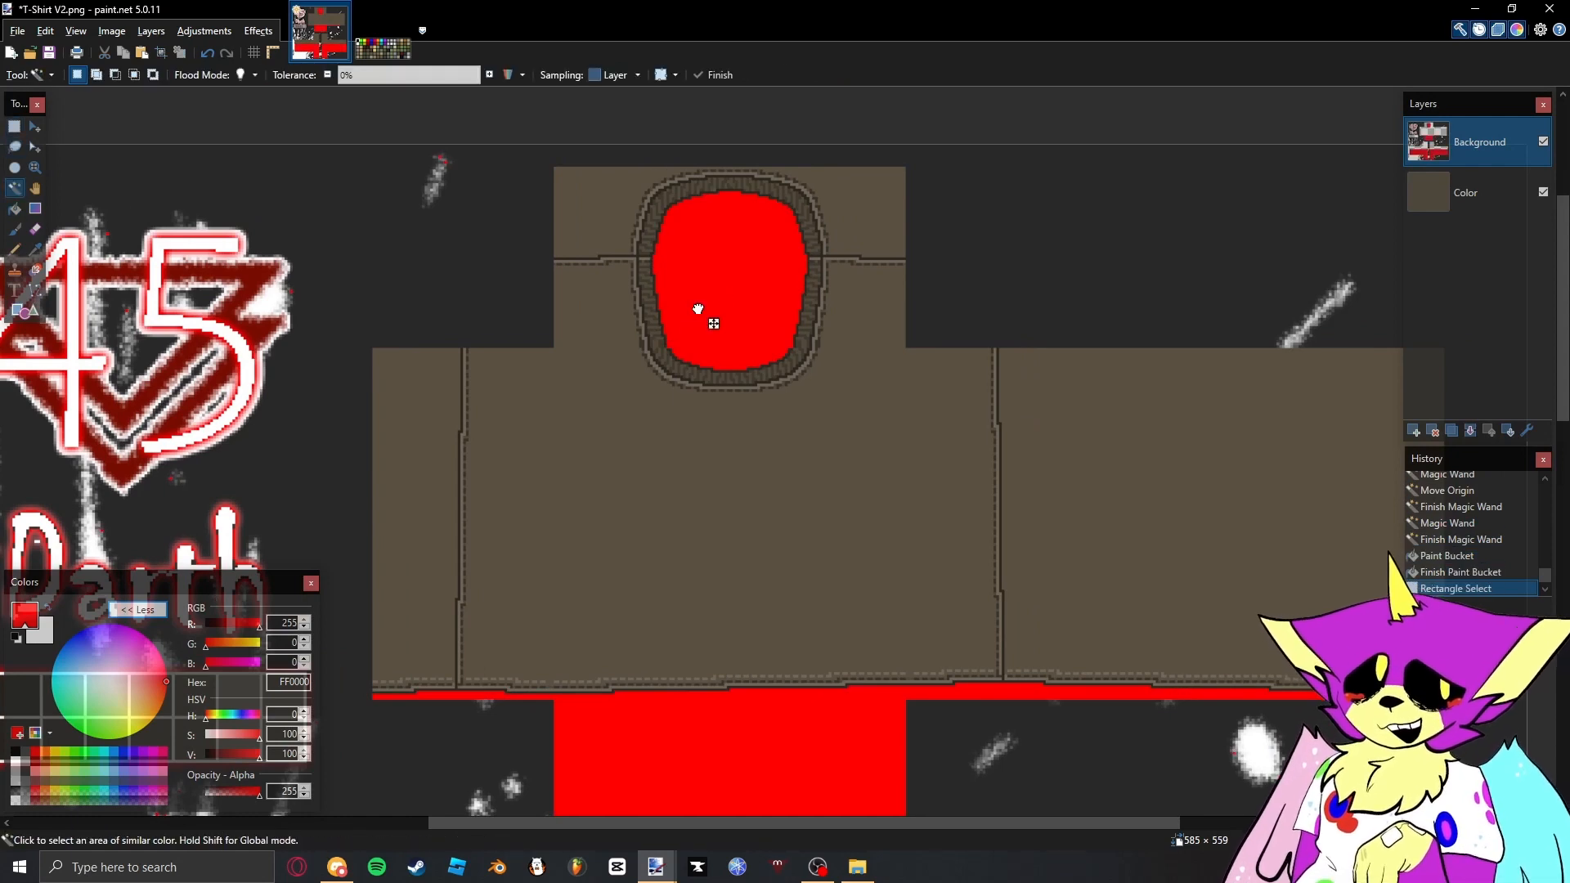
click(698, 307)
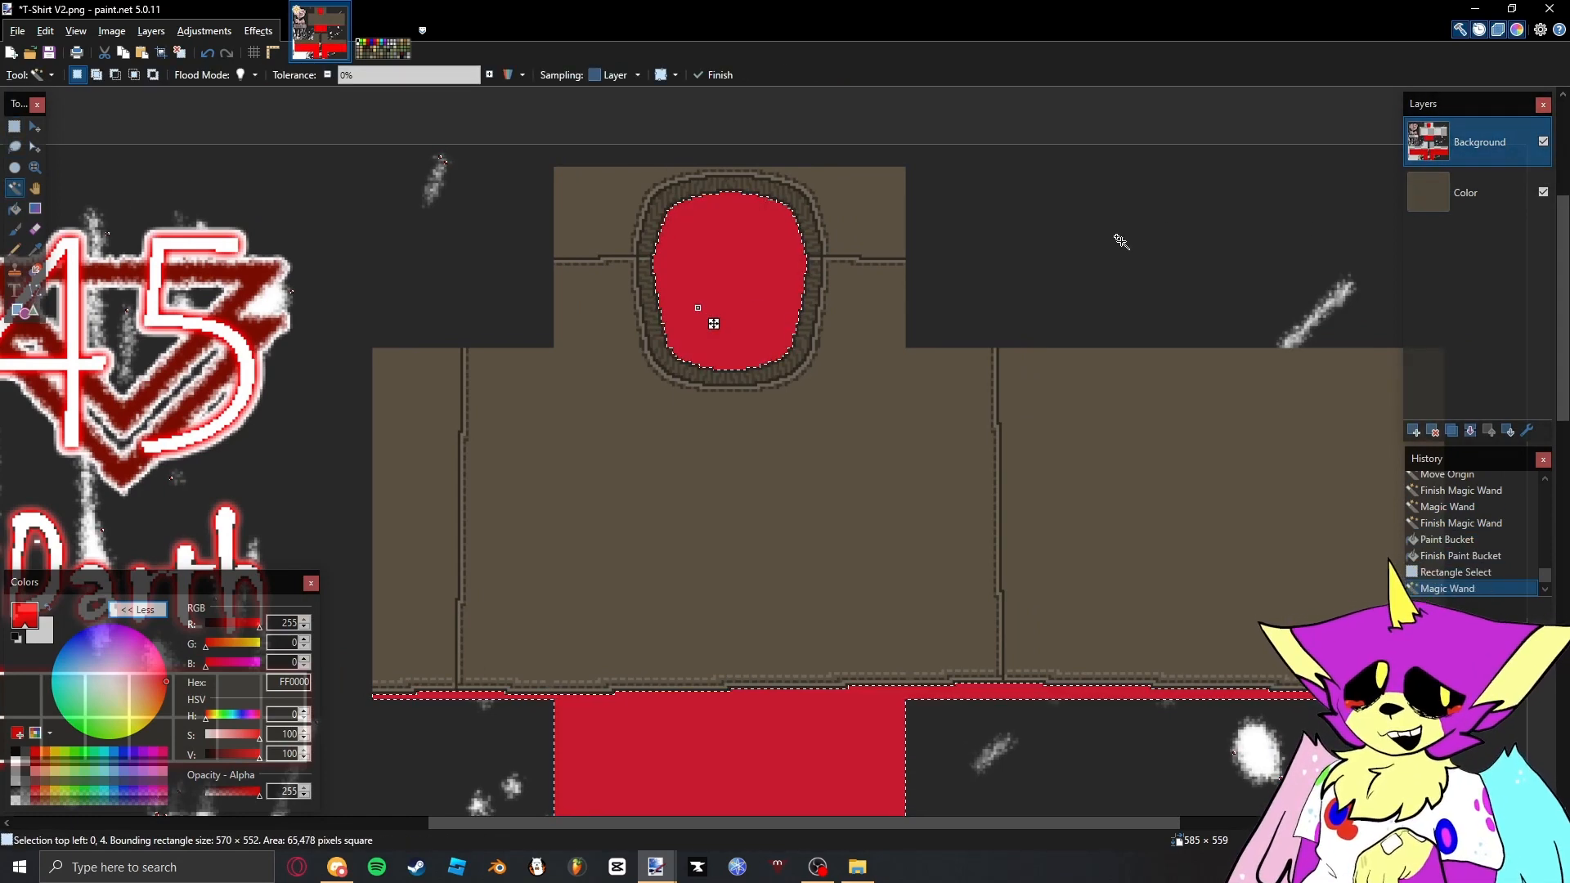
key(ctrl+z)
key(ctrl+z)
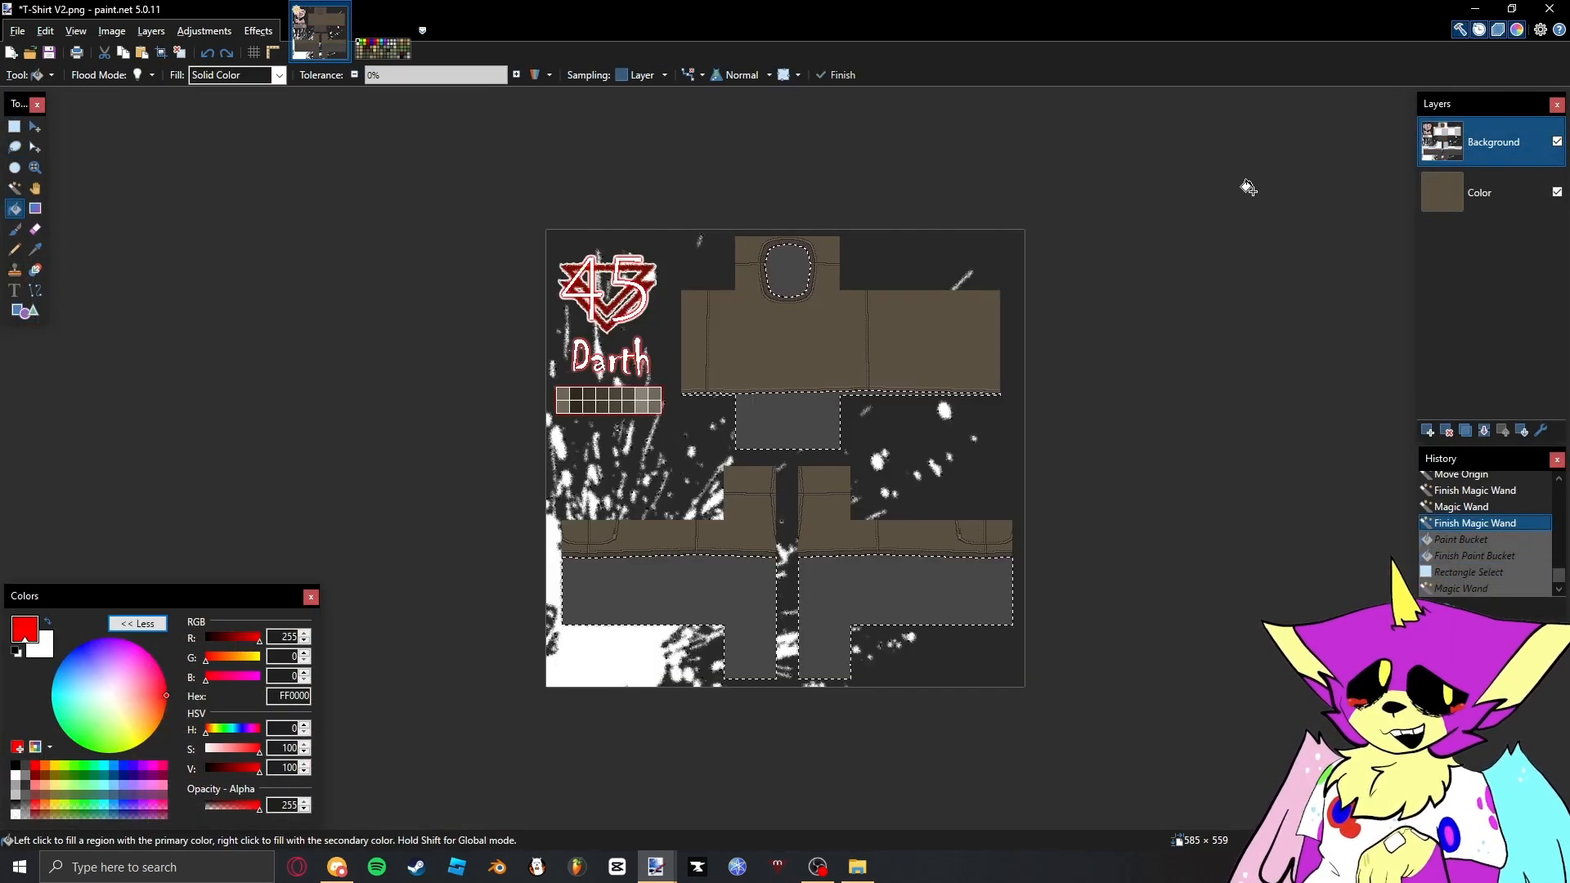
- Erase the selected areas from the Color layer and make the Background layer active again
click(1519, 204)
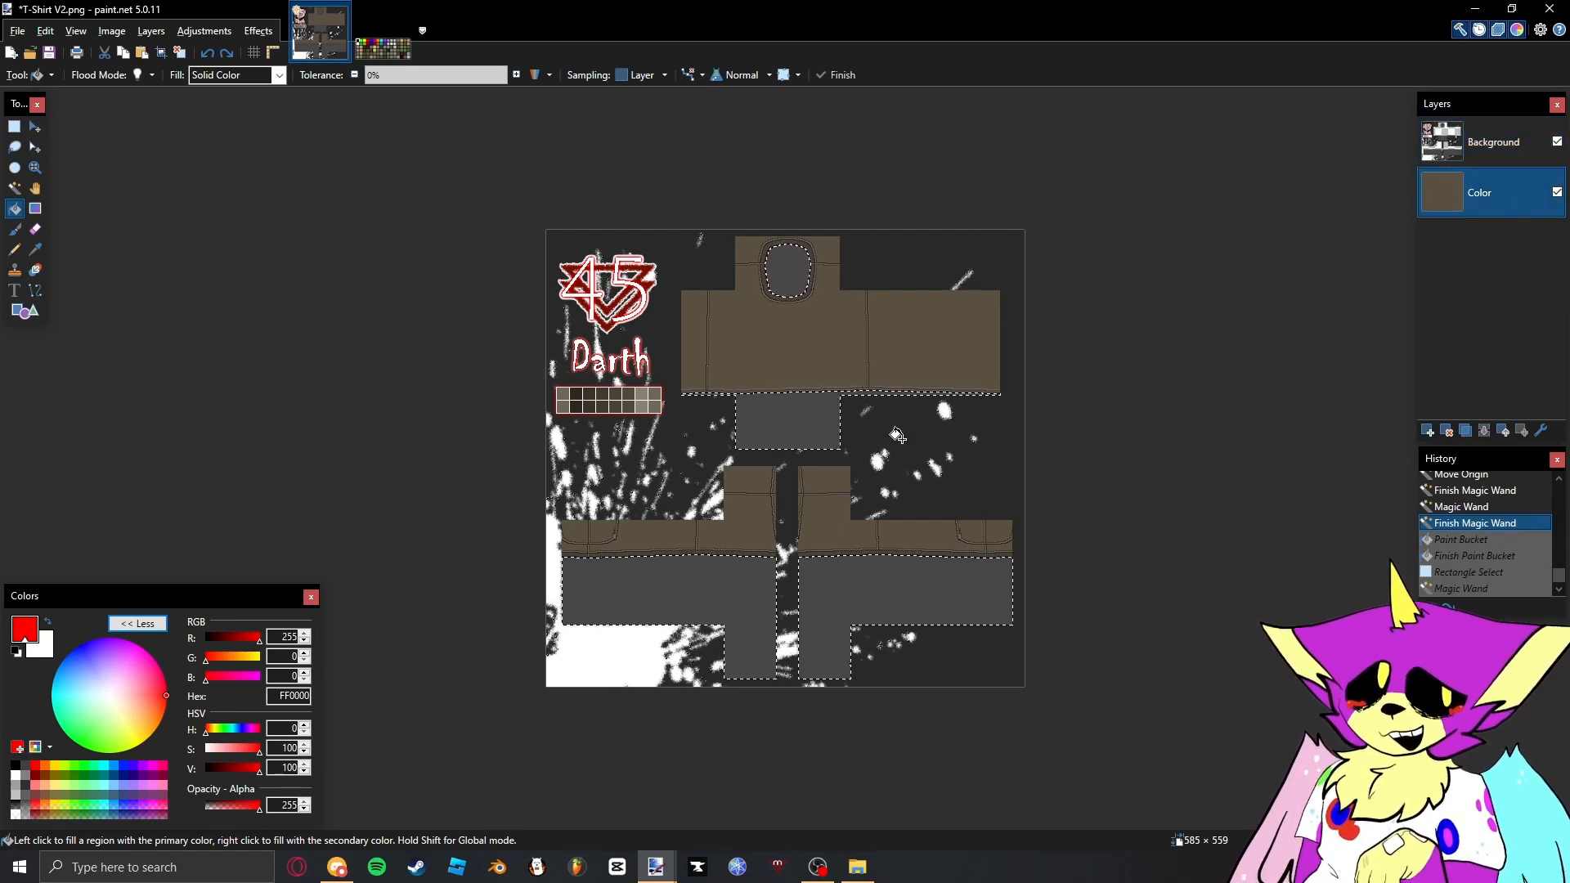
key(Delete)
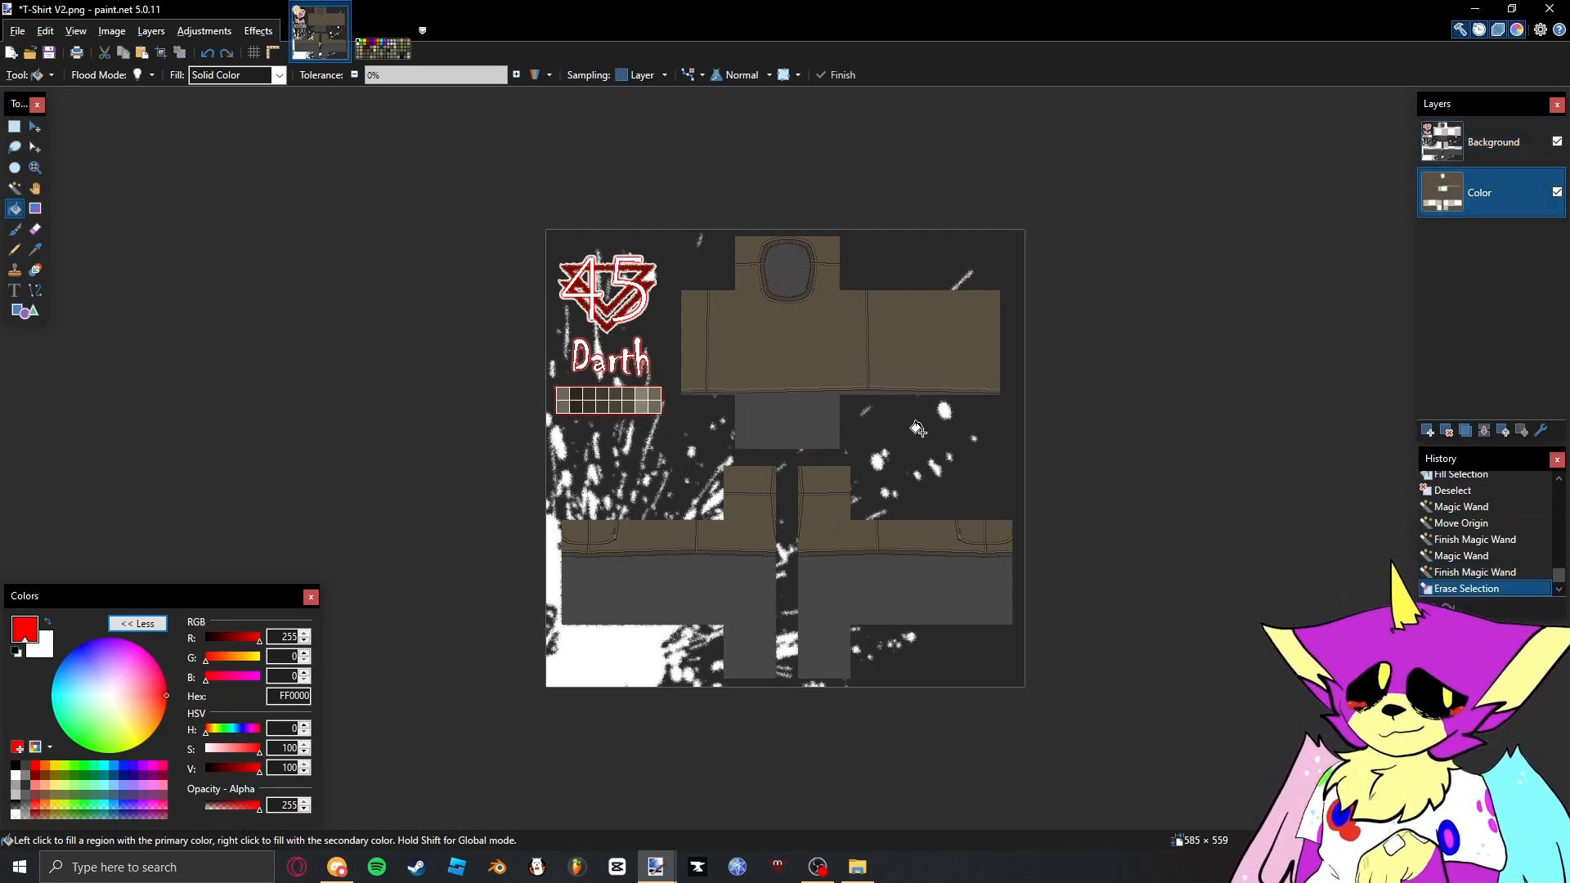
click(1476, 155)
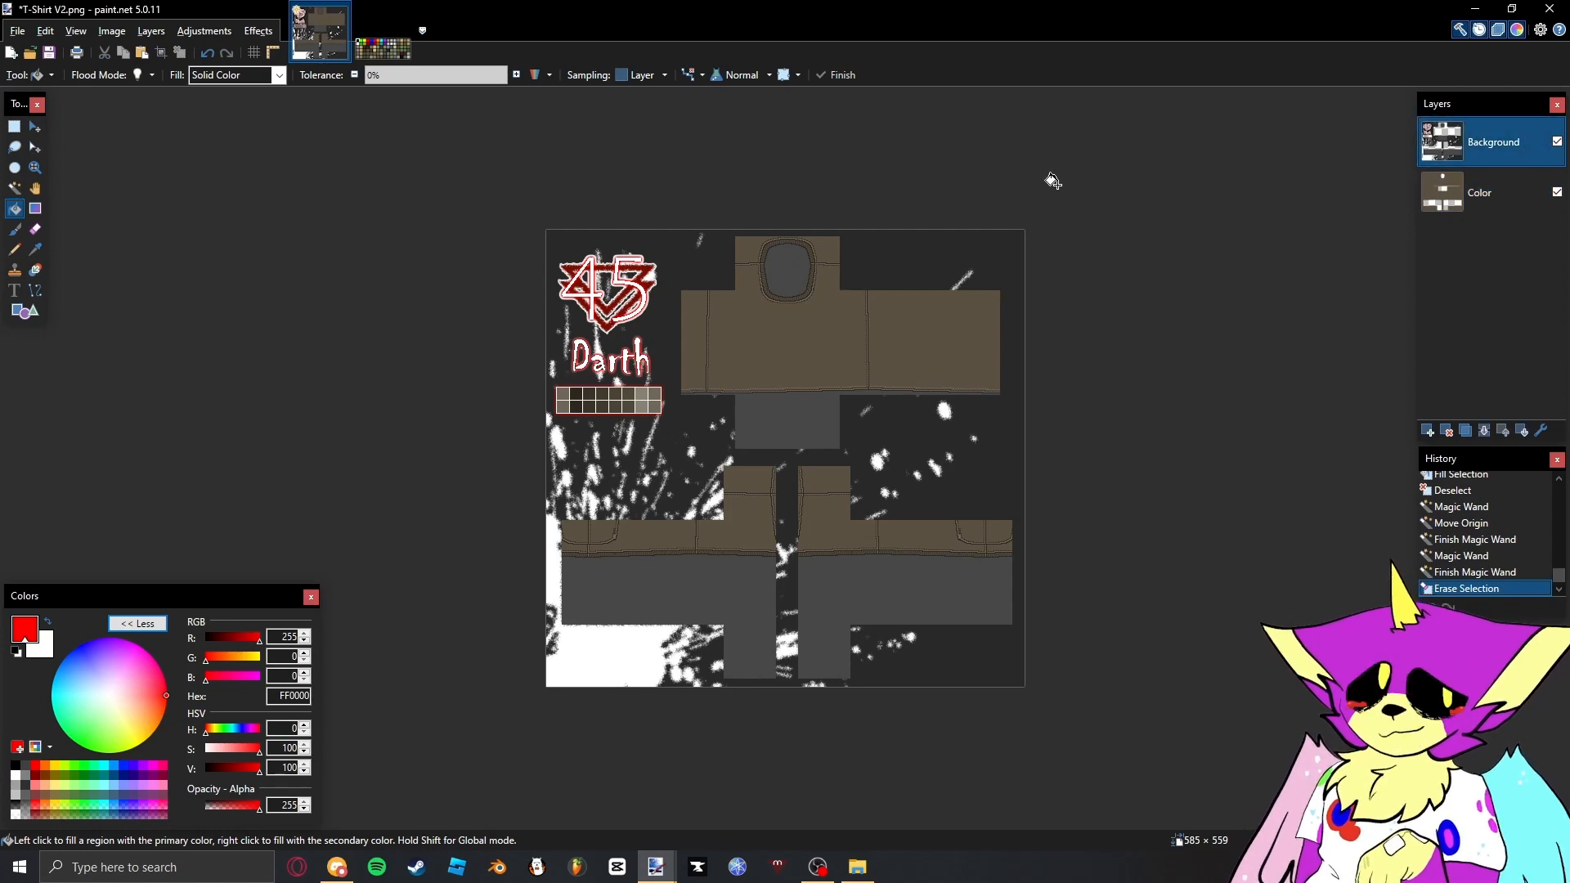
- Select the neck opening and other grey areas on the Background layer with the Magic Wand and erase them to transparency
key(s)
key(s)
key(s)
key(s)
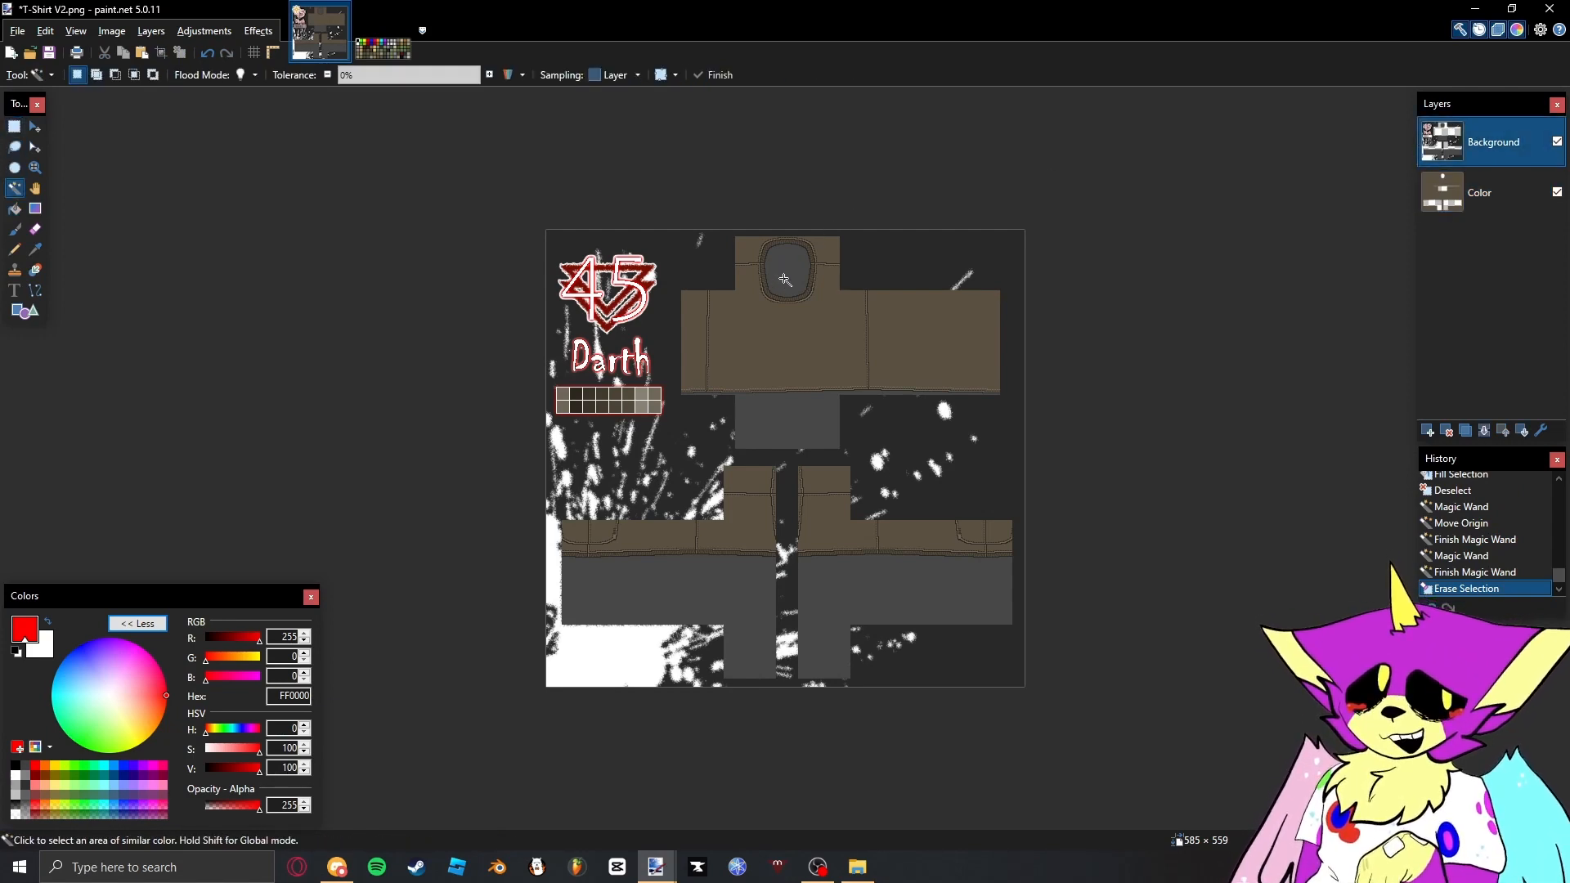
click(787, 274)
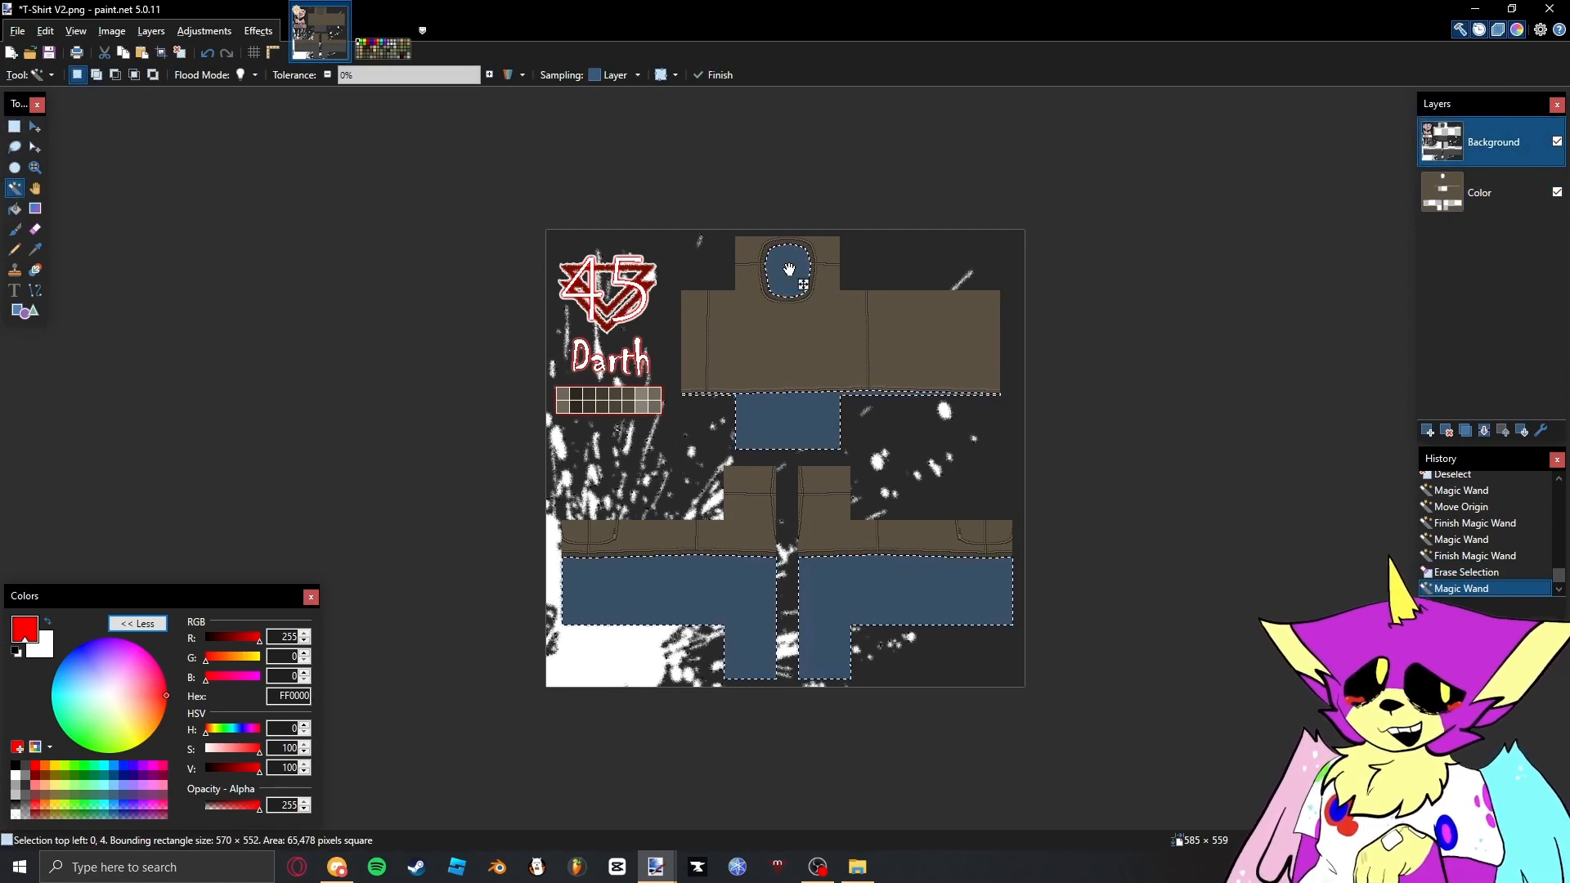
scroll(785, 265, up, 2)
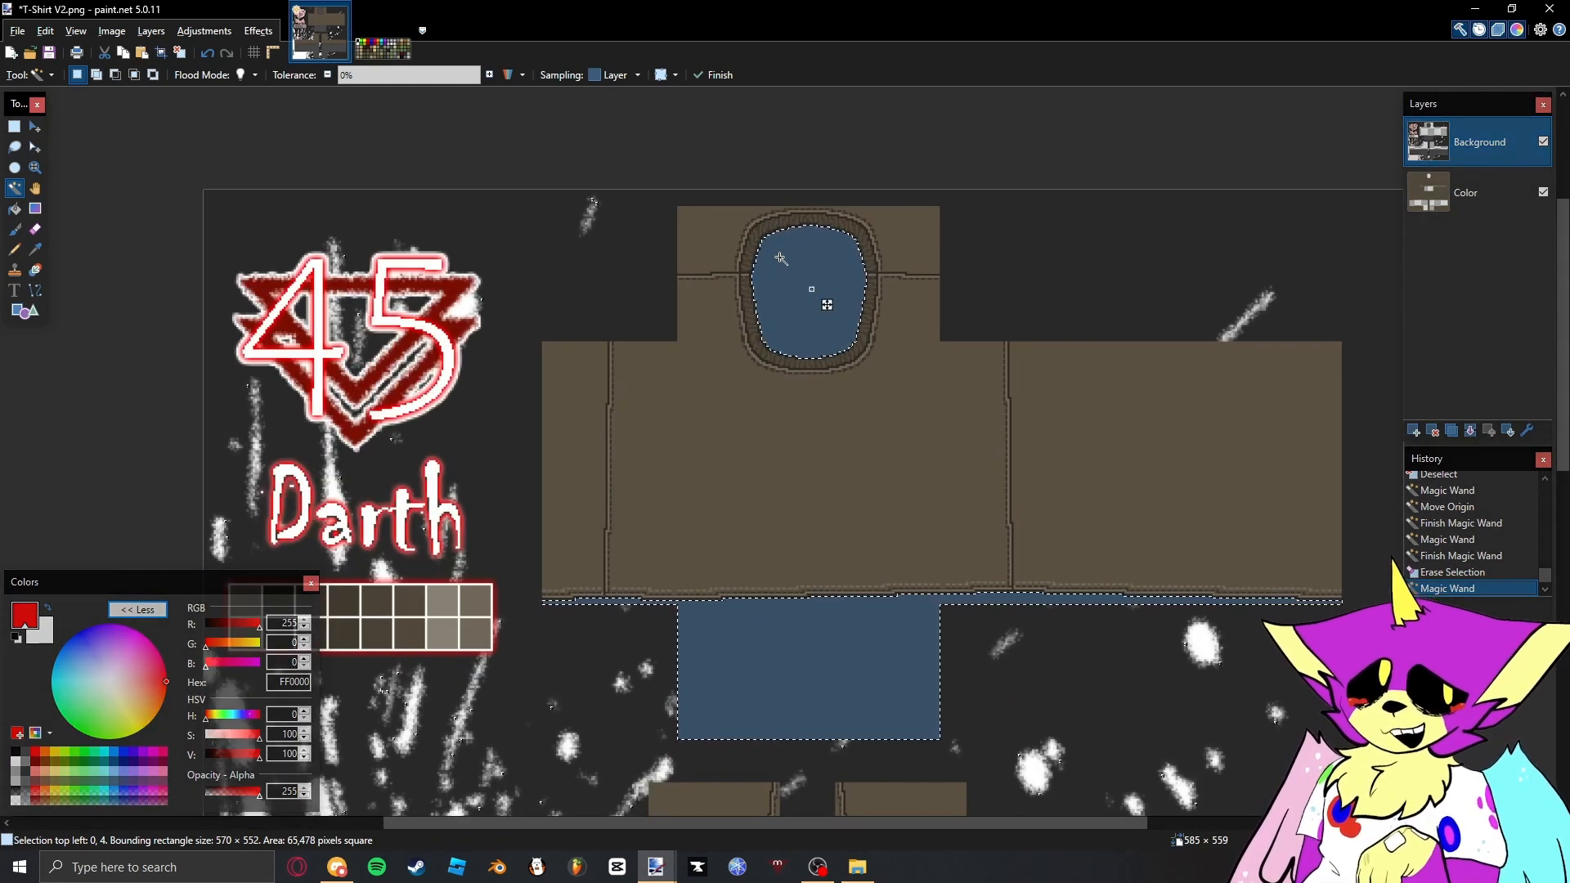
key(Delete)
scroll(781, 258, down, 3)
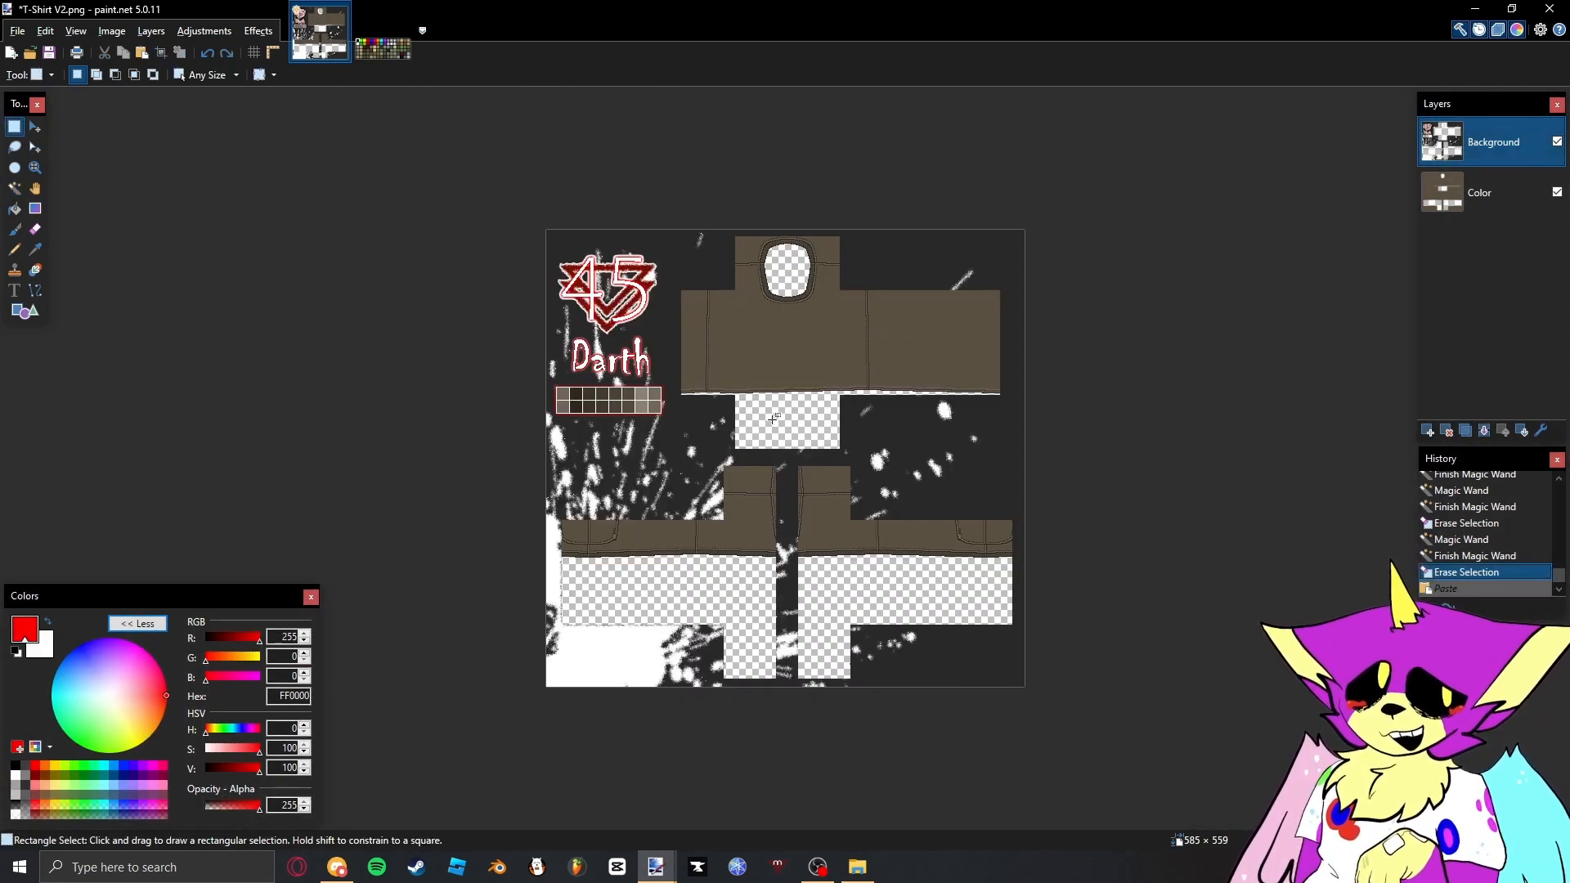
scroll(767, 303, up, 4)
scroll(766, 303, down, 4)
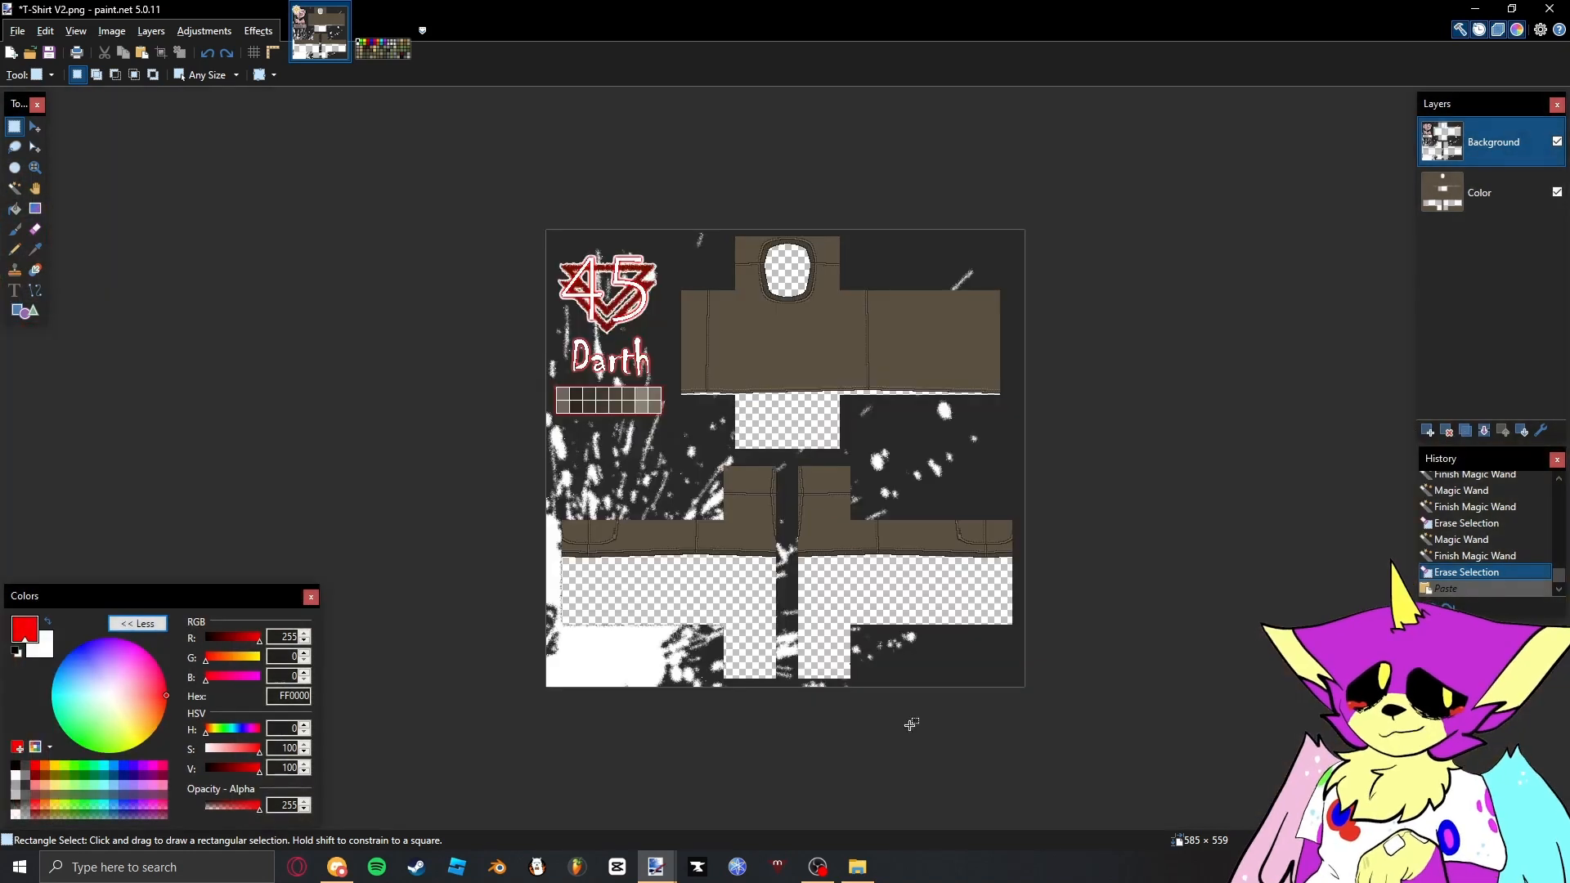
- Switch to File Explorer and open the Effets (Fabric,Dirt, Shaders) folder inside Assets > Hardline Softline
click(870, 873)
key(alt+Up)
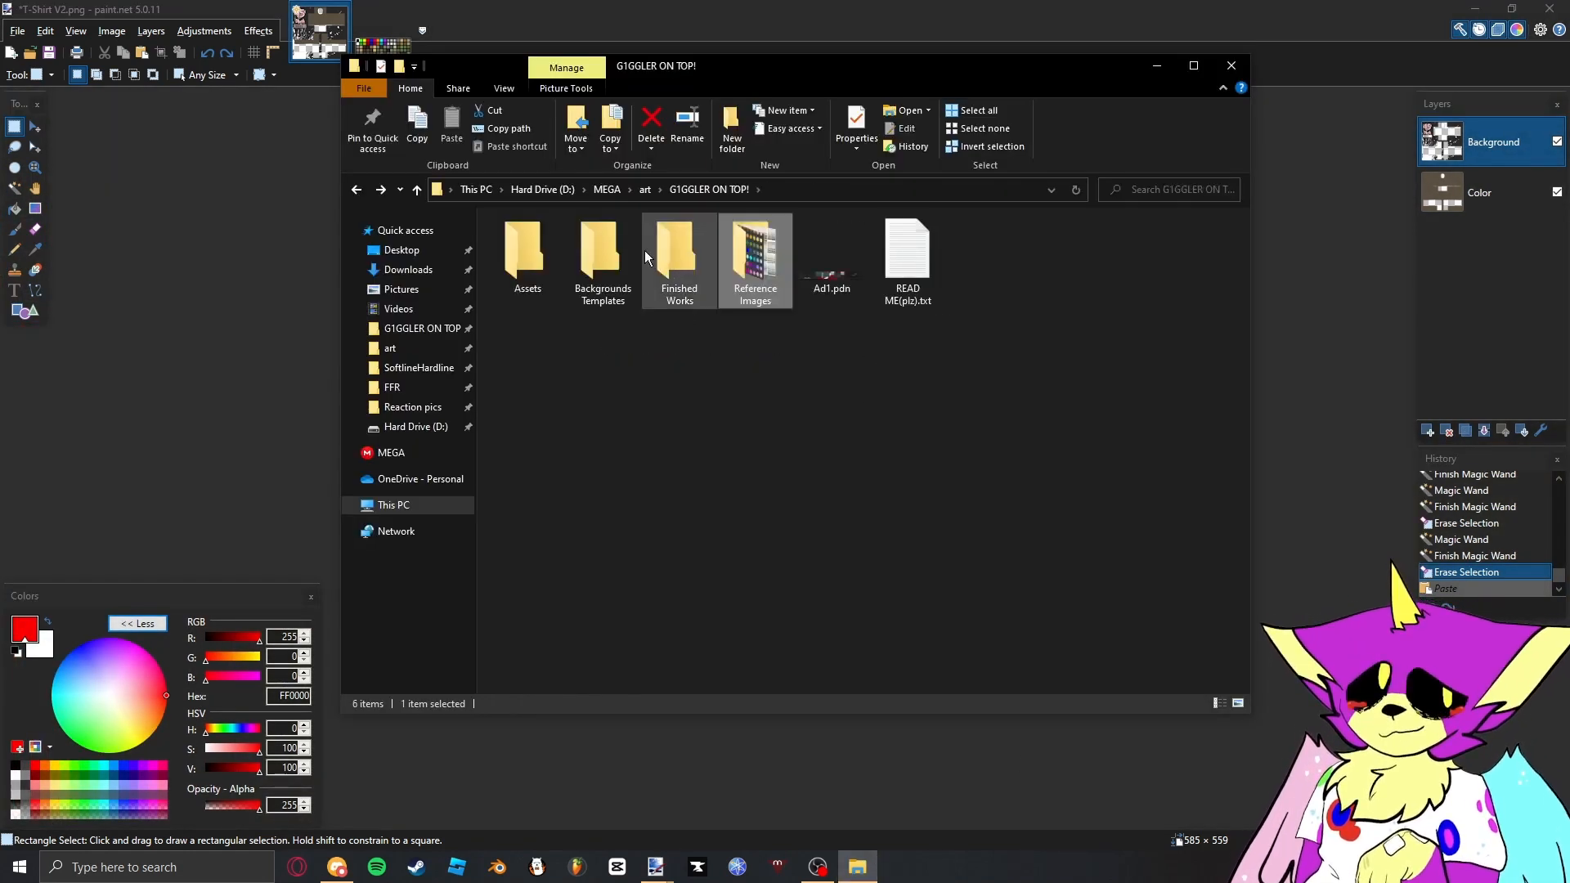
click(513, 283)
double_click(527, 252)
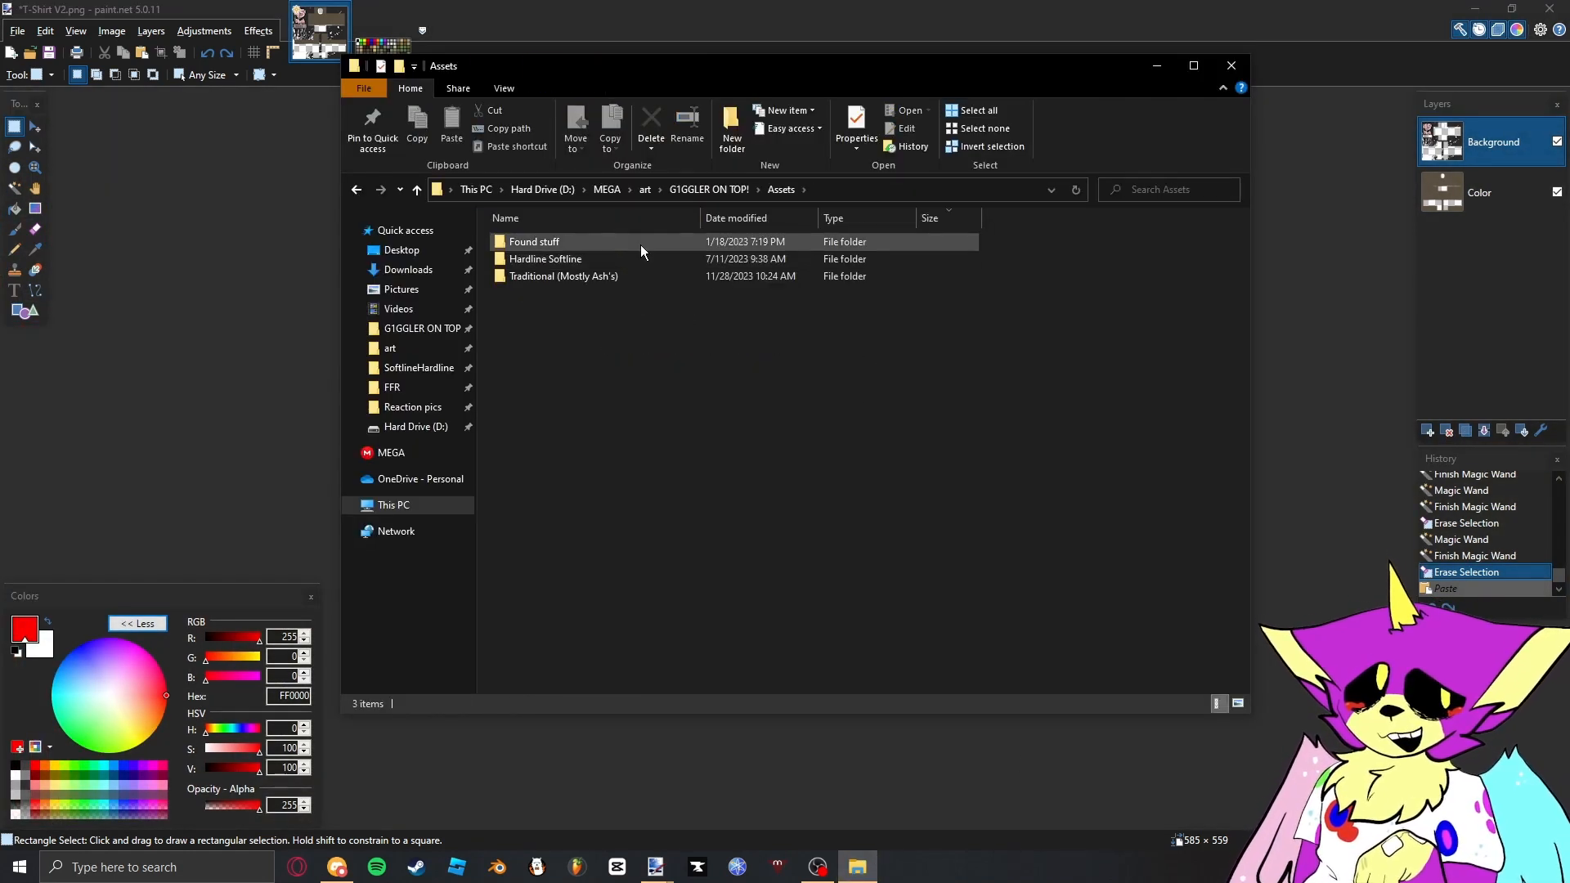
double_click(640, 258)
double_click(903, 244)
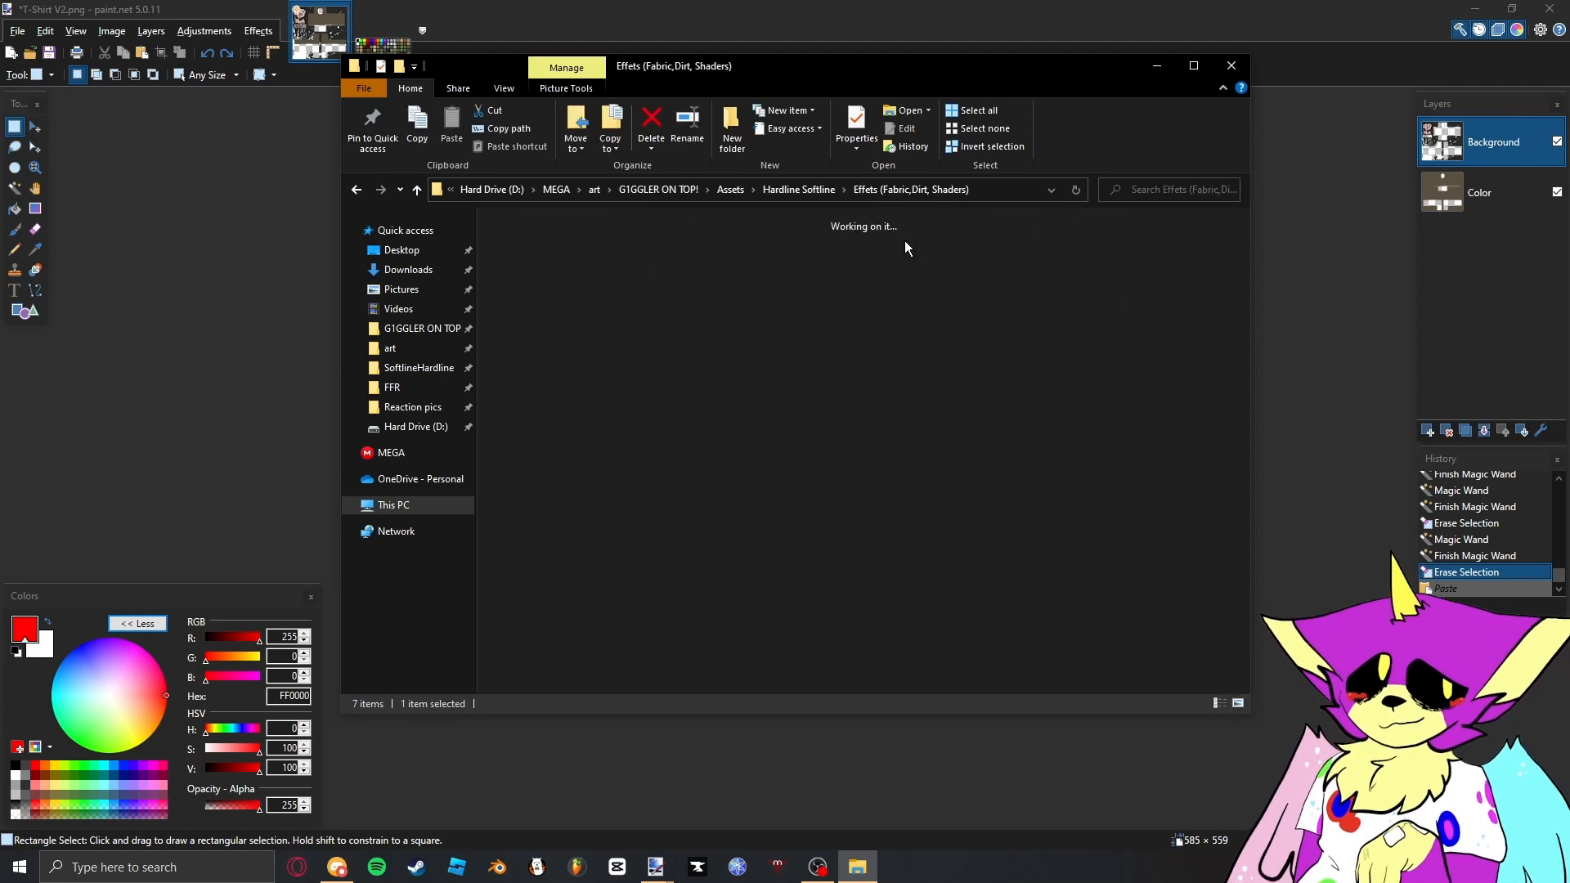
mouse_move(904, 279)
mouse_down()
mouse_move(898, 316)
mouse_move(906, 304)
mouse_up()
click(900, 308)
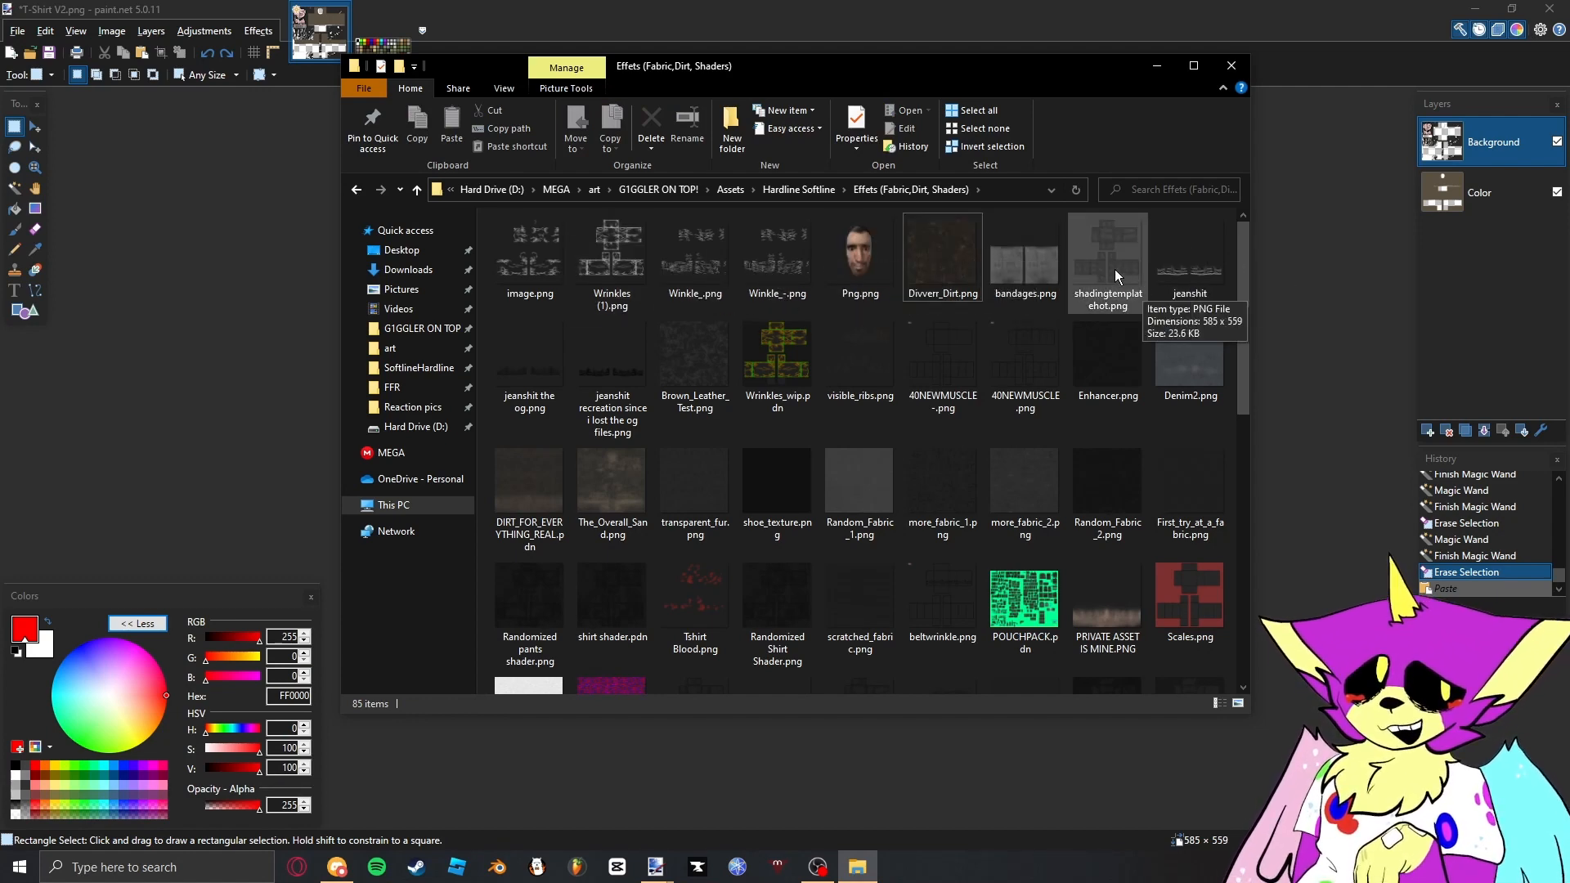
- Import more_fabric_2, shadingtemplatehot, Winkle_- and Random_Fabric_2 as hidden layers, stacked between the Color layer and the topmost Background layer
drag(1118, 275, 1318, 294)
click(858, 489)
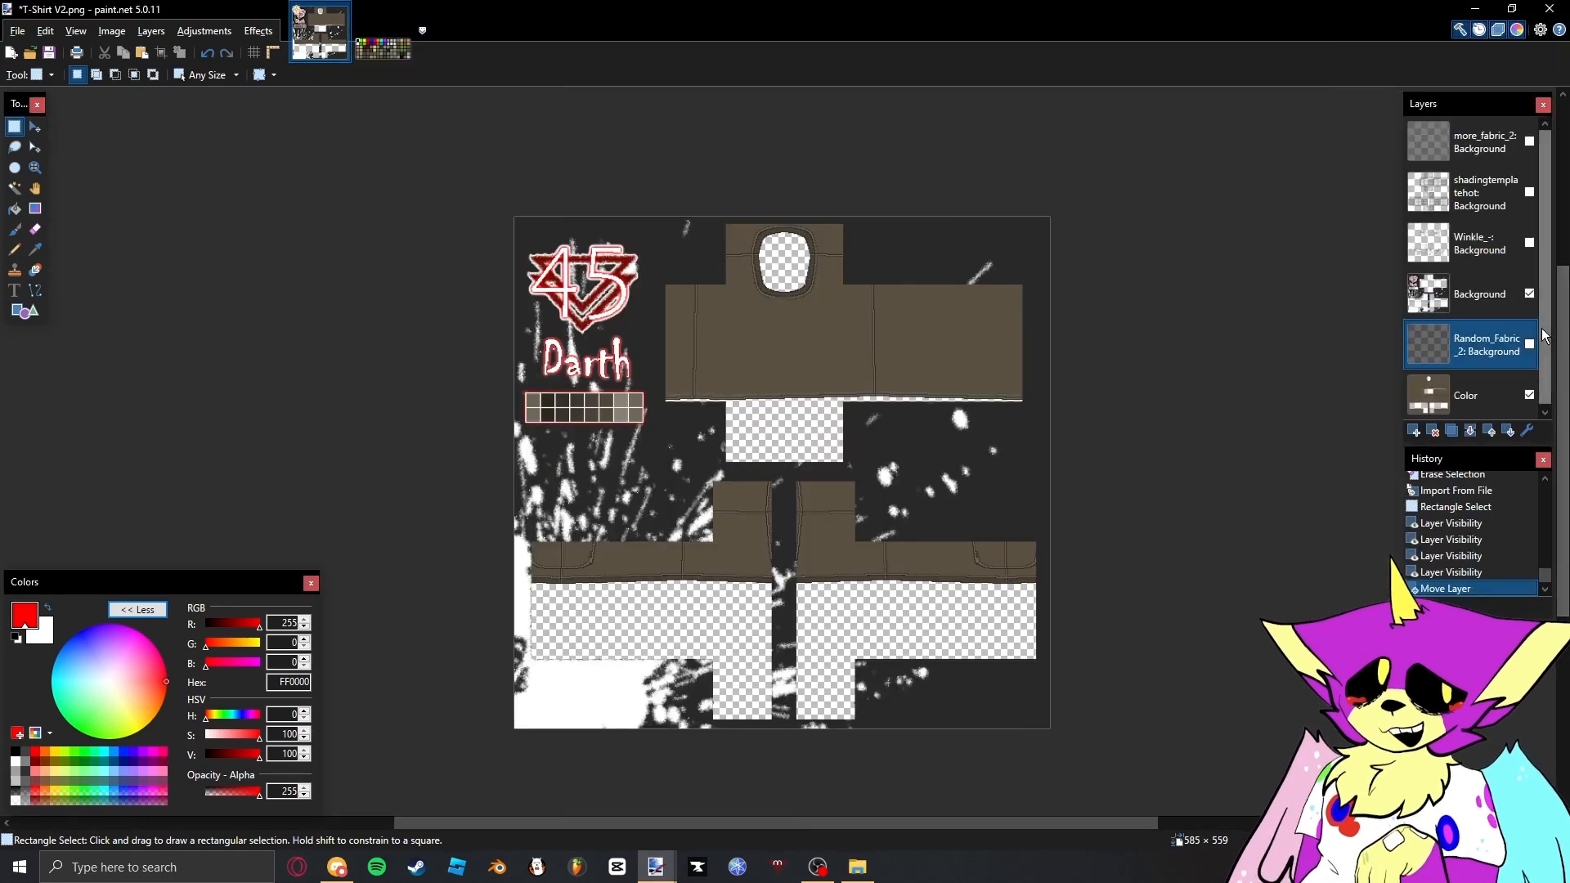
drag(1481, 293, 1495, 143)
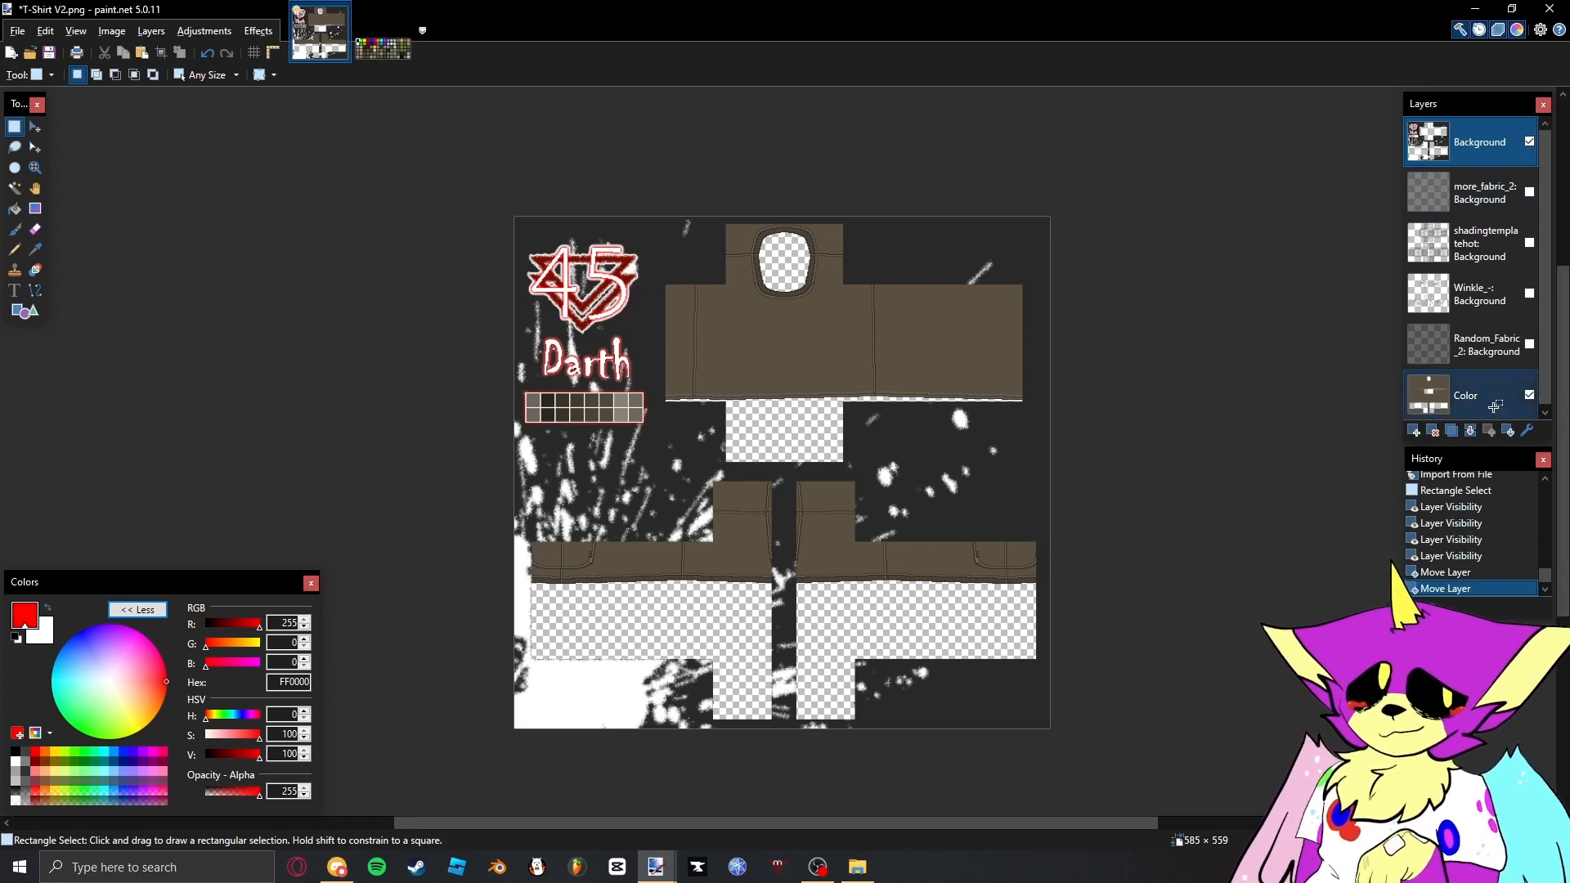
- Select the transparent areas of the Color layer, erase them from the Random_Fabric_2 layer and make that layer visible
click(1472, 395)
key(s)
key(s)
key(s)
shift+click(829, 416)
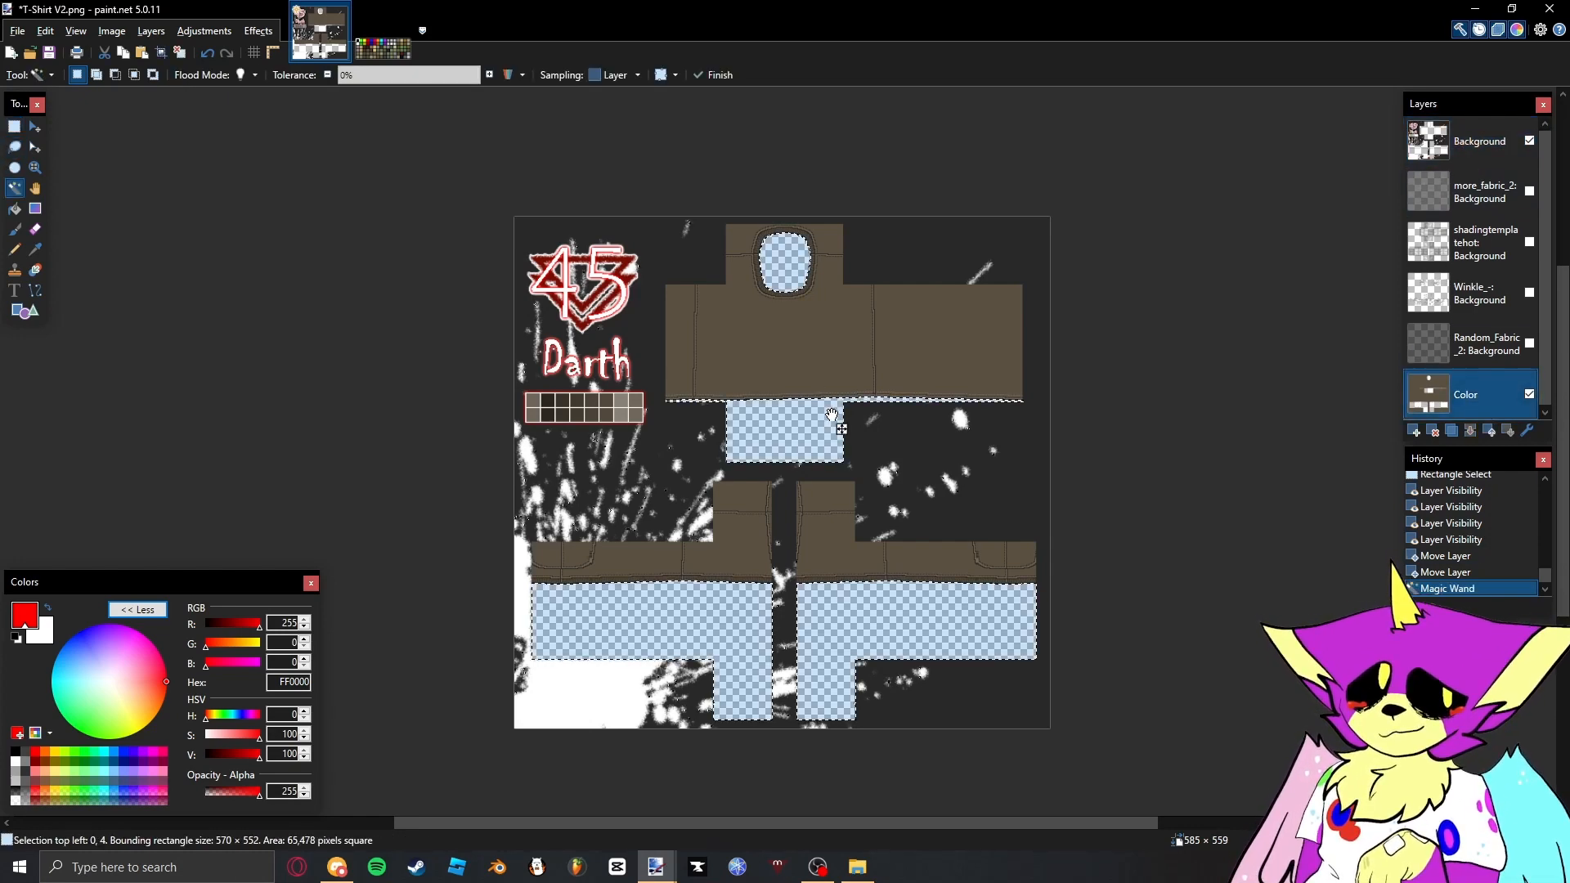
drag(842, 428, 826, 428)
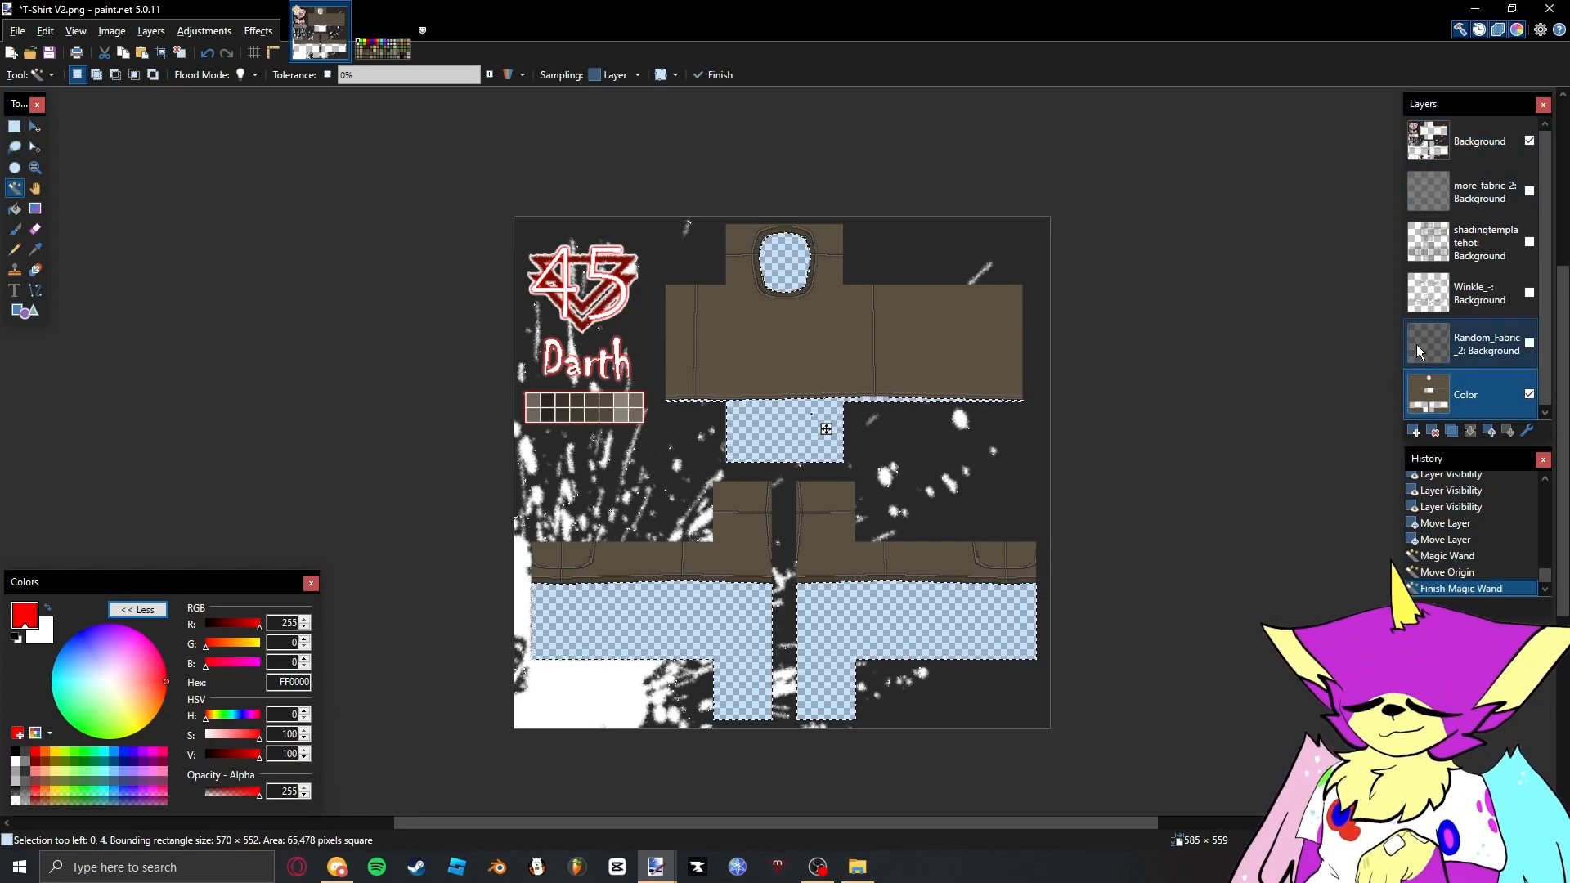
click(1486, 345)
key(Delete)
click(1530, 344)
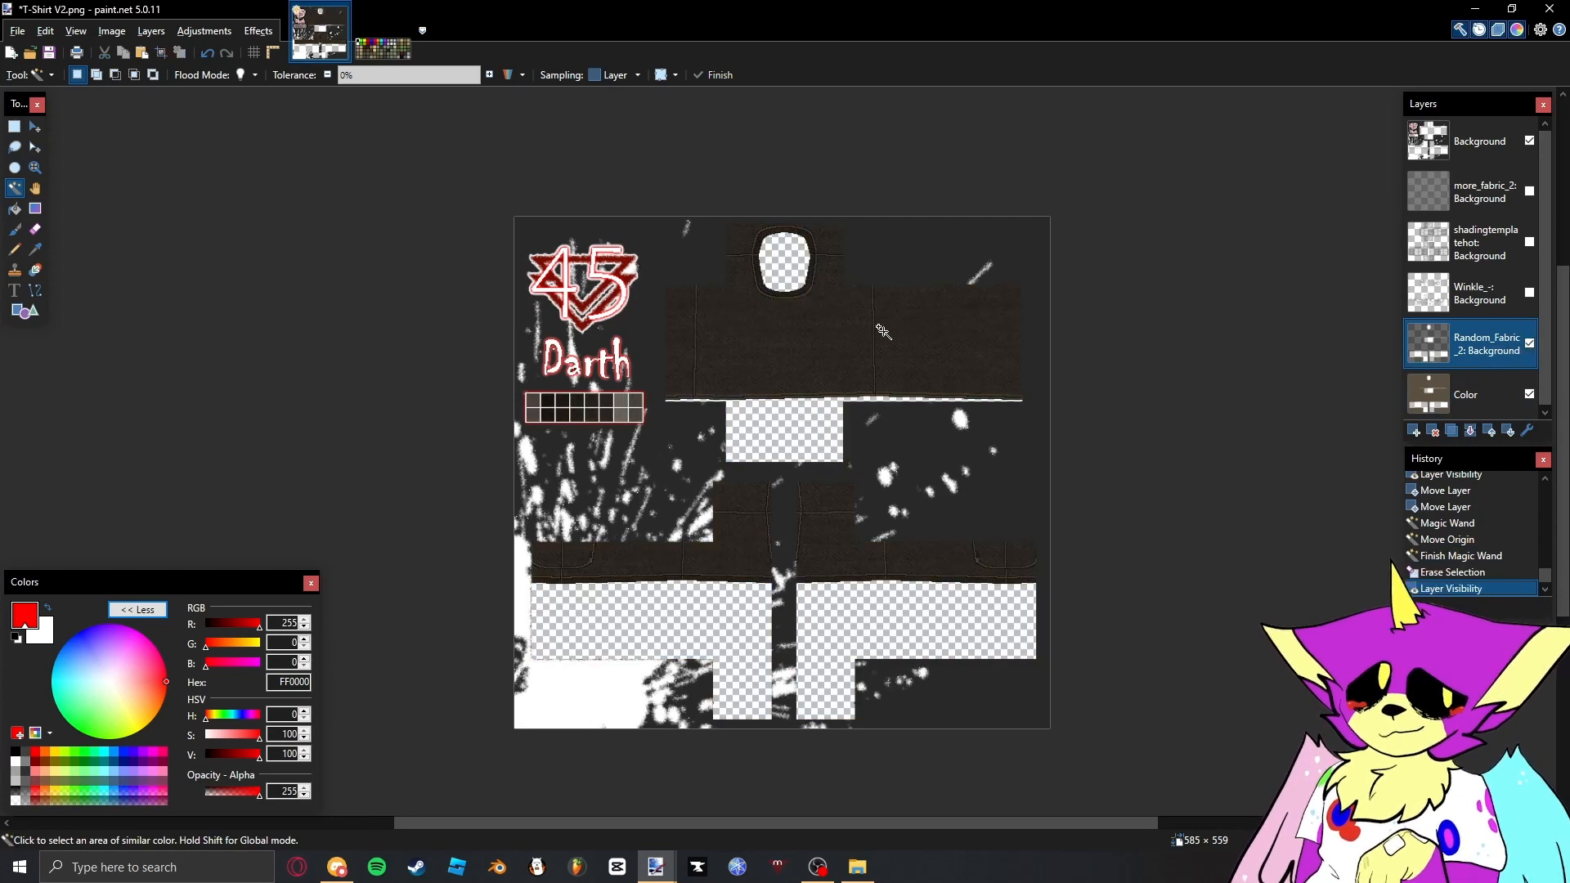
- Set the Random_Fabric_2 layer's opacity to 105, trying the Overlay blend mode but keeping Normal
scroll(836, 334, up, 3)
double_click(1427, 329)
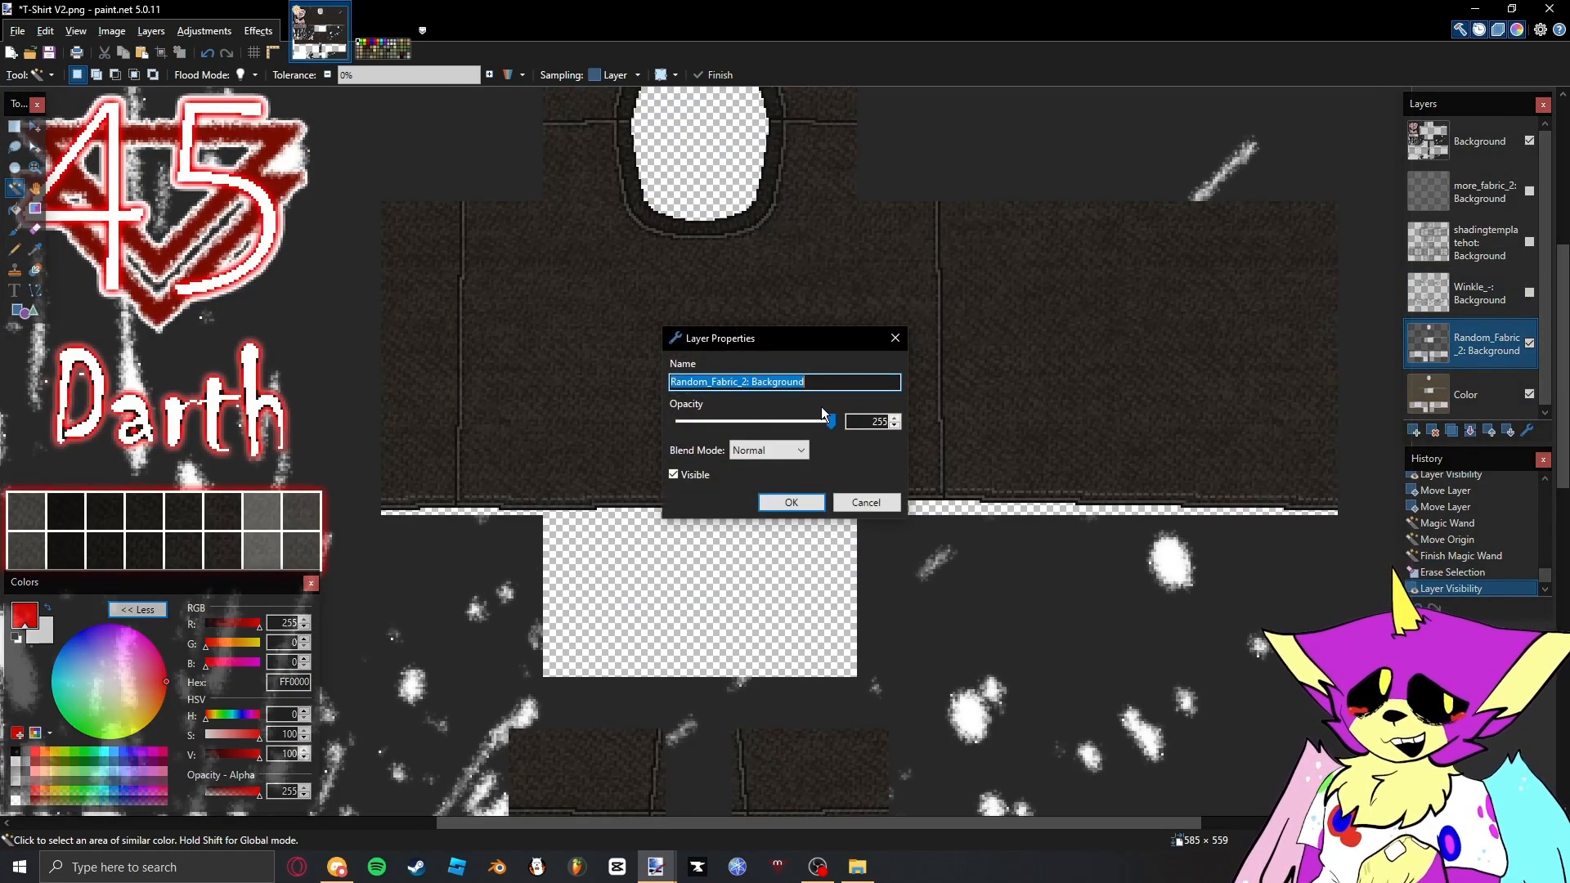
drag(838, 422, 738, 417)
click(745, 448)
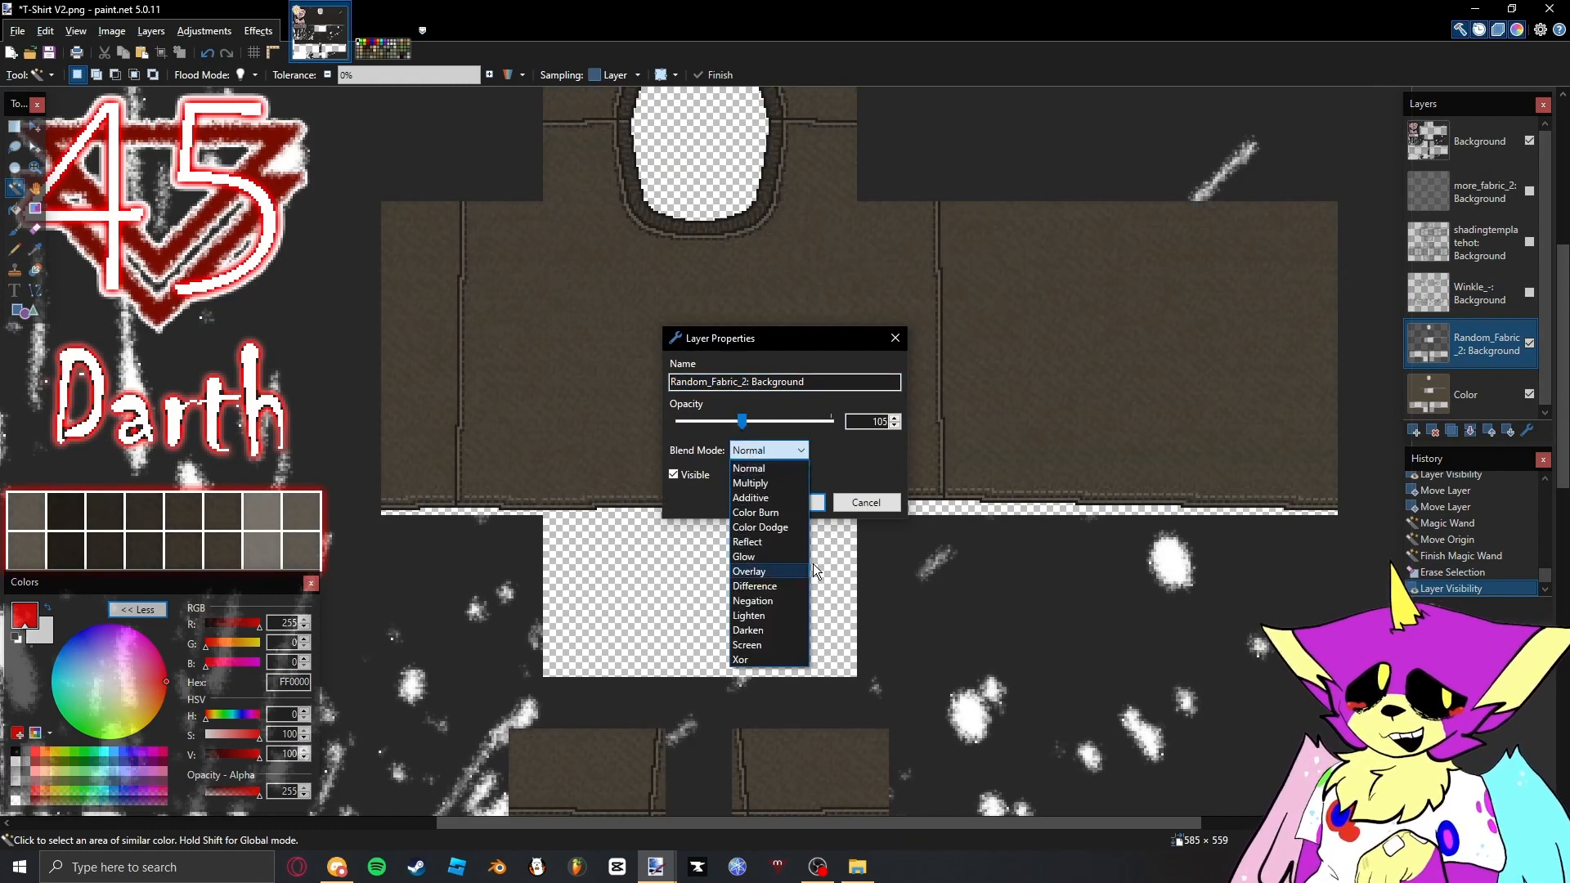
click(763, 448)
click(763, 448)
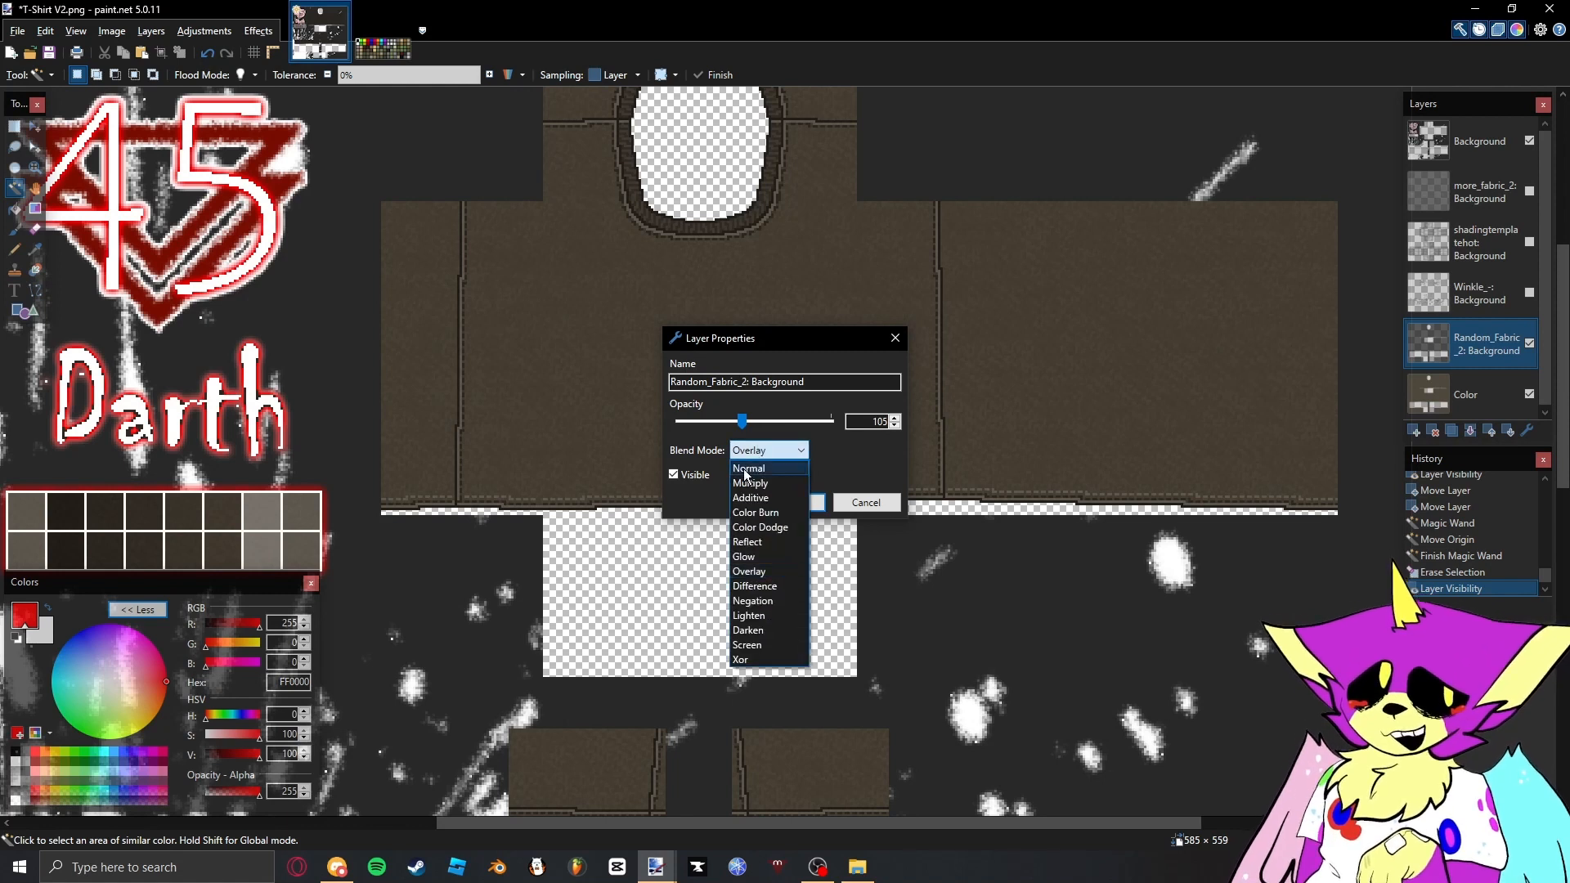
click(762, 448)
click(762, 450)
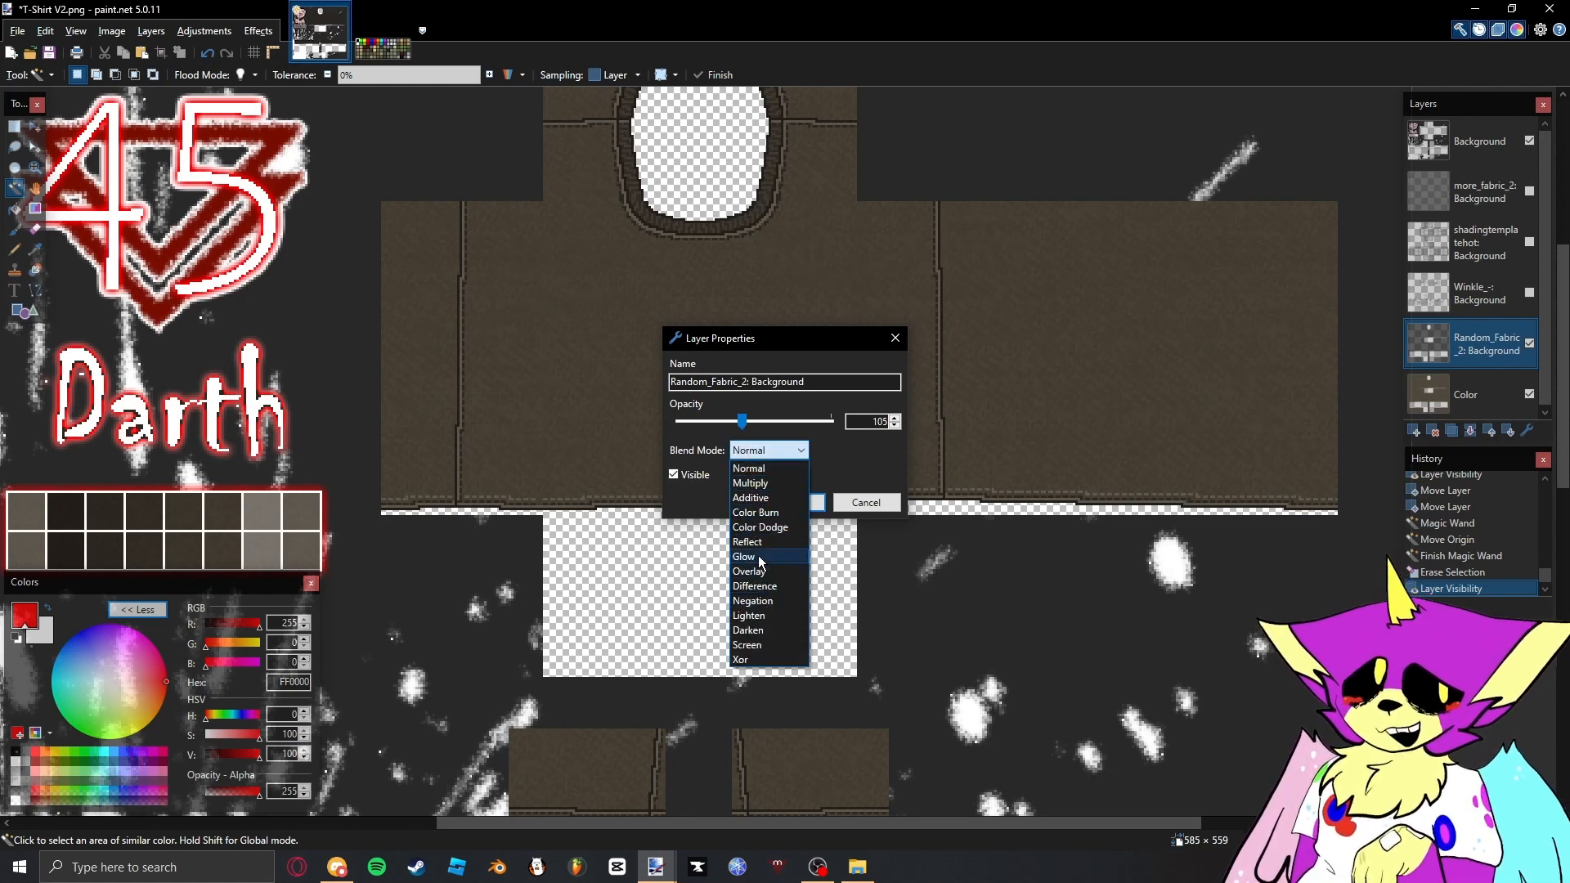
click(762, 497)
click(781, 502)
- Make the more_fabric_2 layer visible and move it directly above the Random_Fabric_2 layer
click(1529, 191)
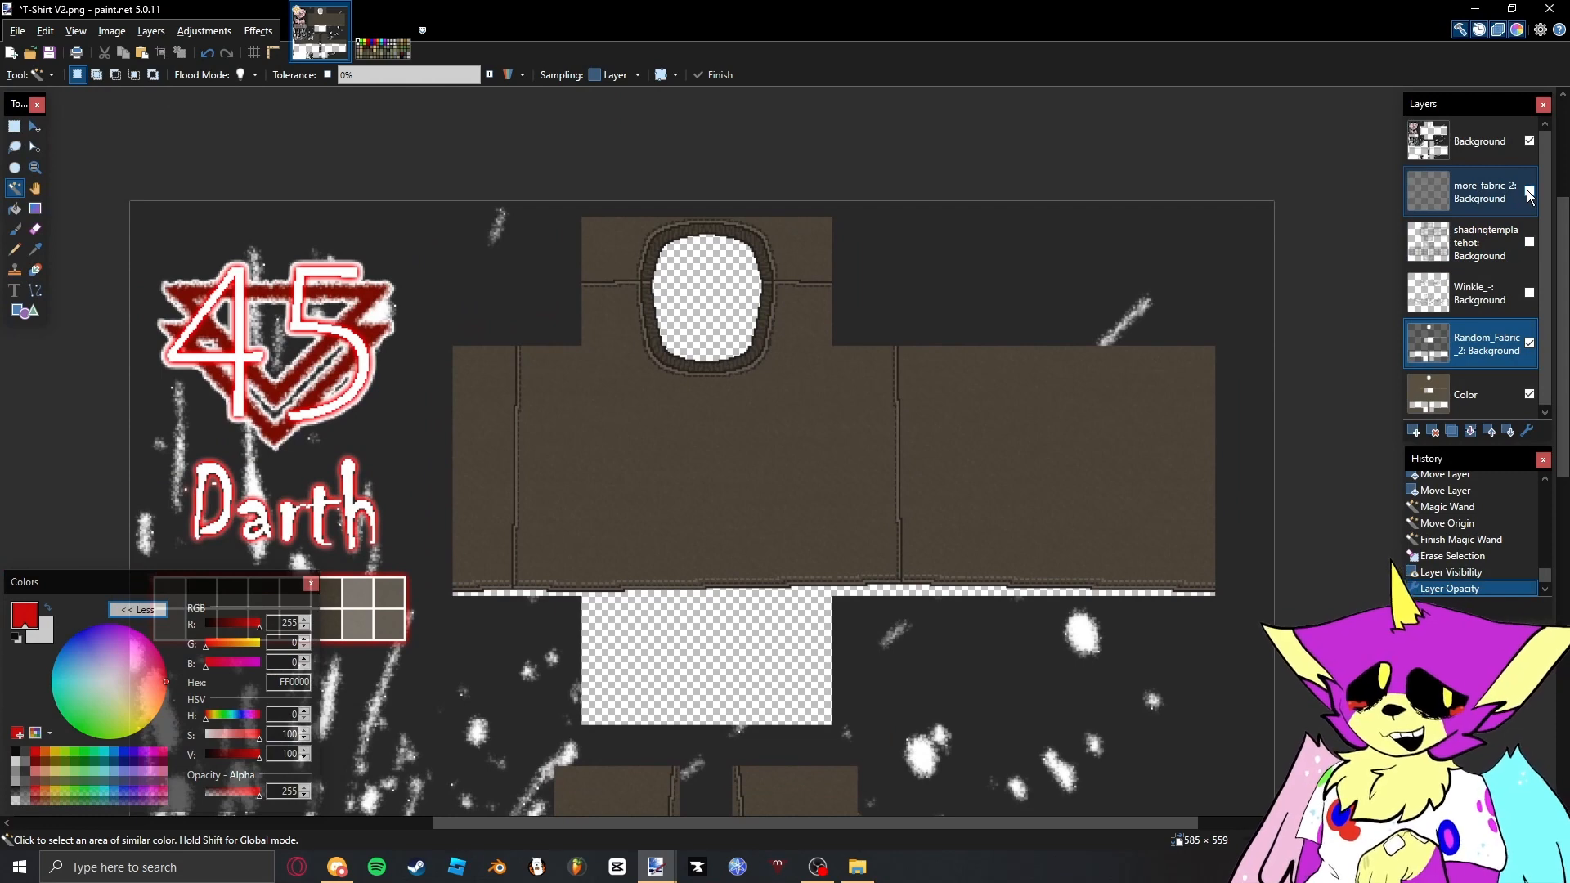
click(1529, 192)
drag(1484, 193, 1482, 293)
- Lower the more_fabric_2 layer's opacity to 54 and change its blend mode
double_click(1482, 293)
click(768, 455)
click(772, 472)
drag(832, 421, 705, 438)
click(773, 451)
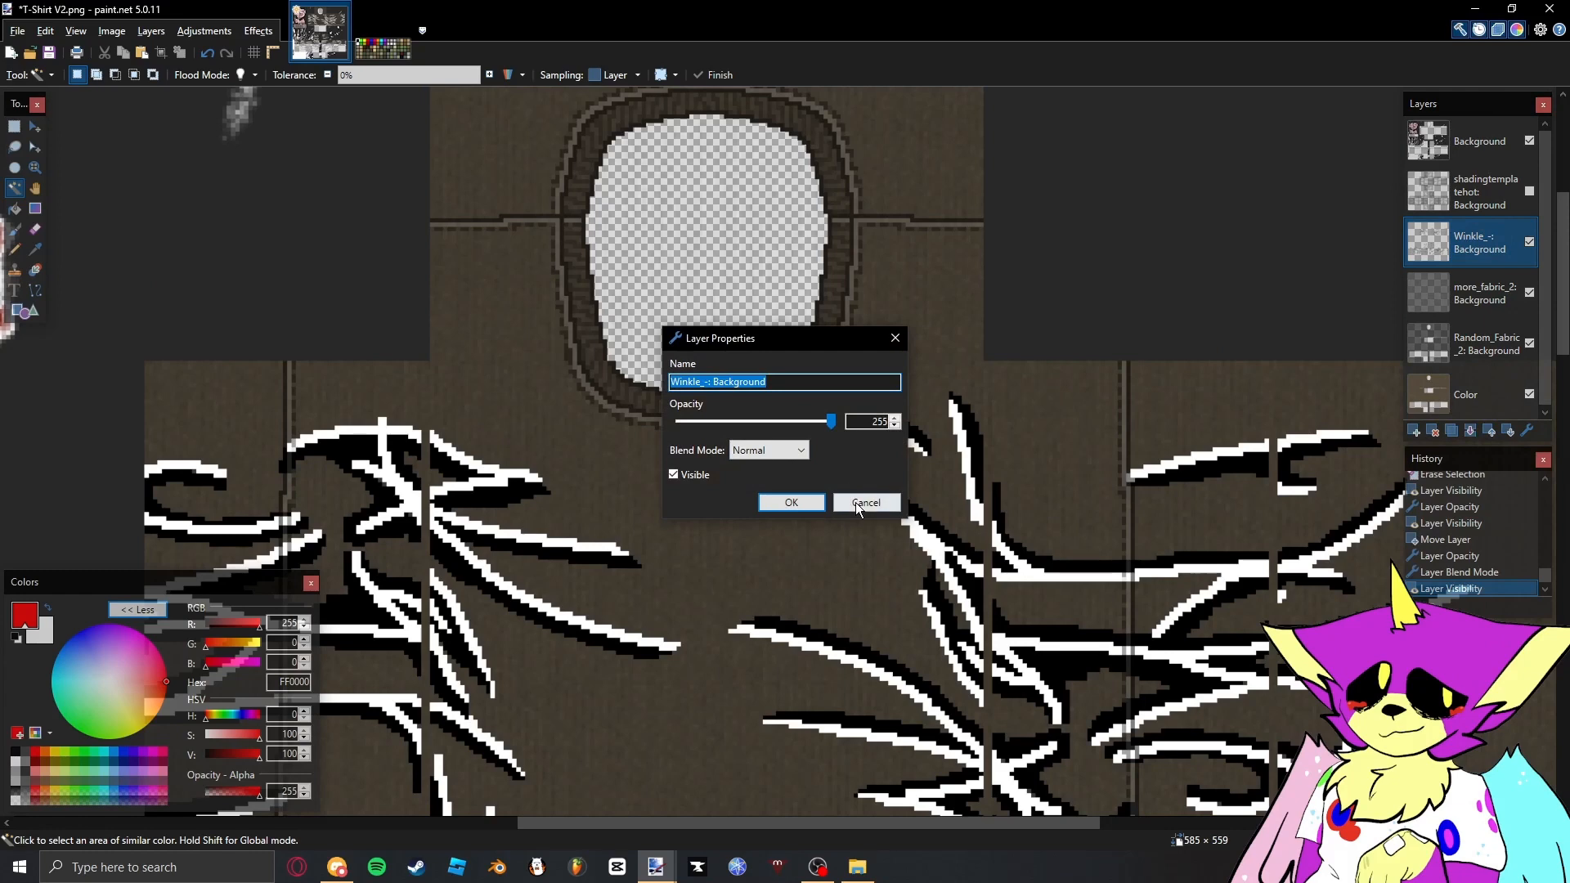
click(855, 502)
- Make the Winkle_- layer visible and set it to the Overlay blend mode with an opacity of 7
key(ctrl+b)
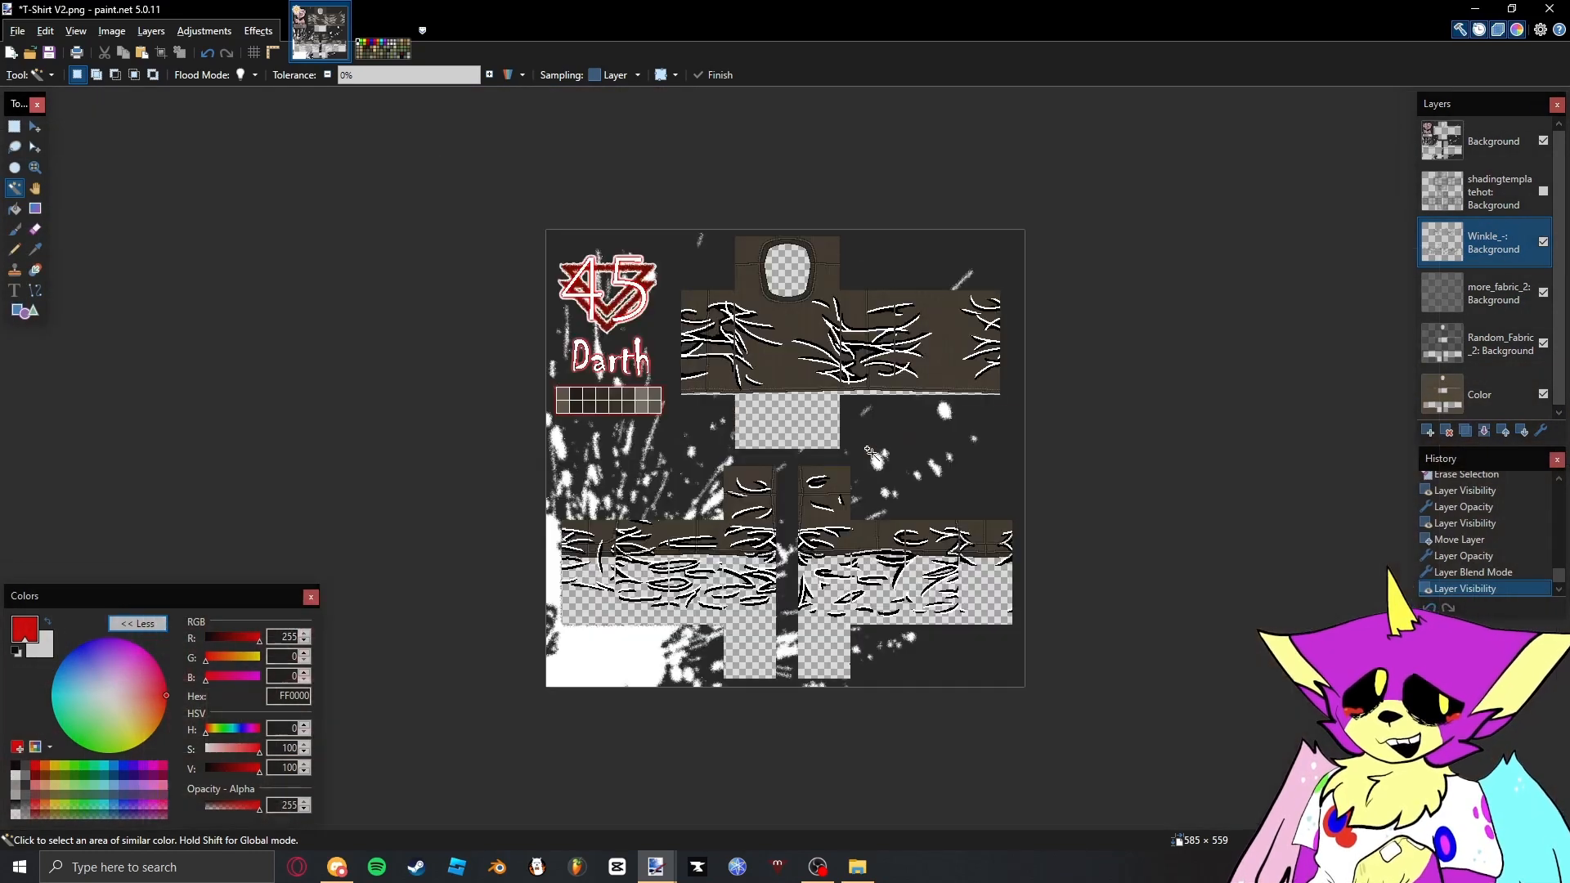
scroll(799, 279, up, 6)
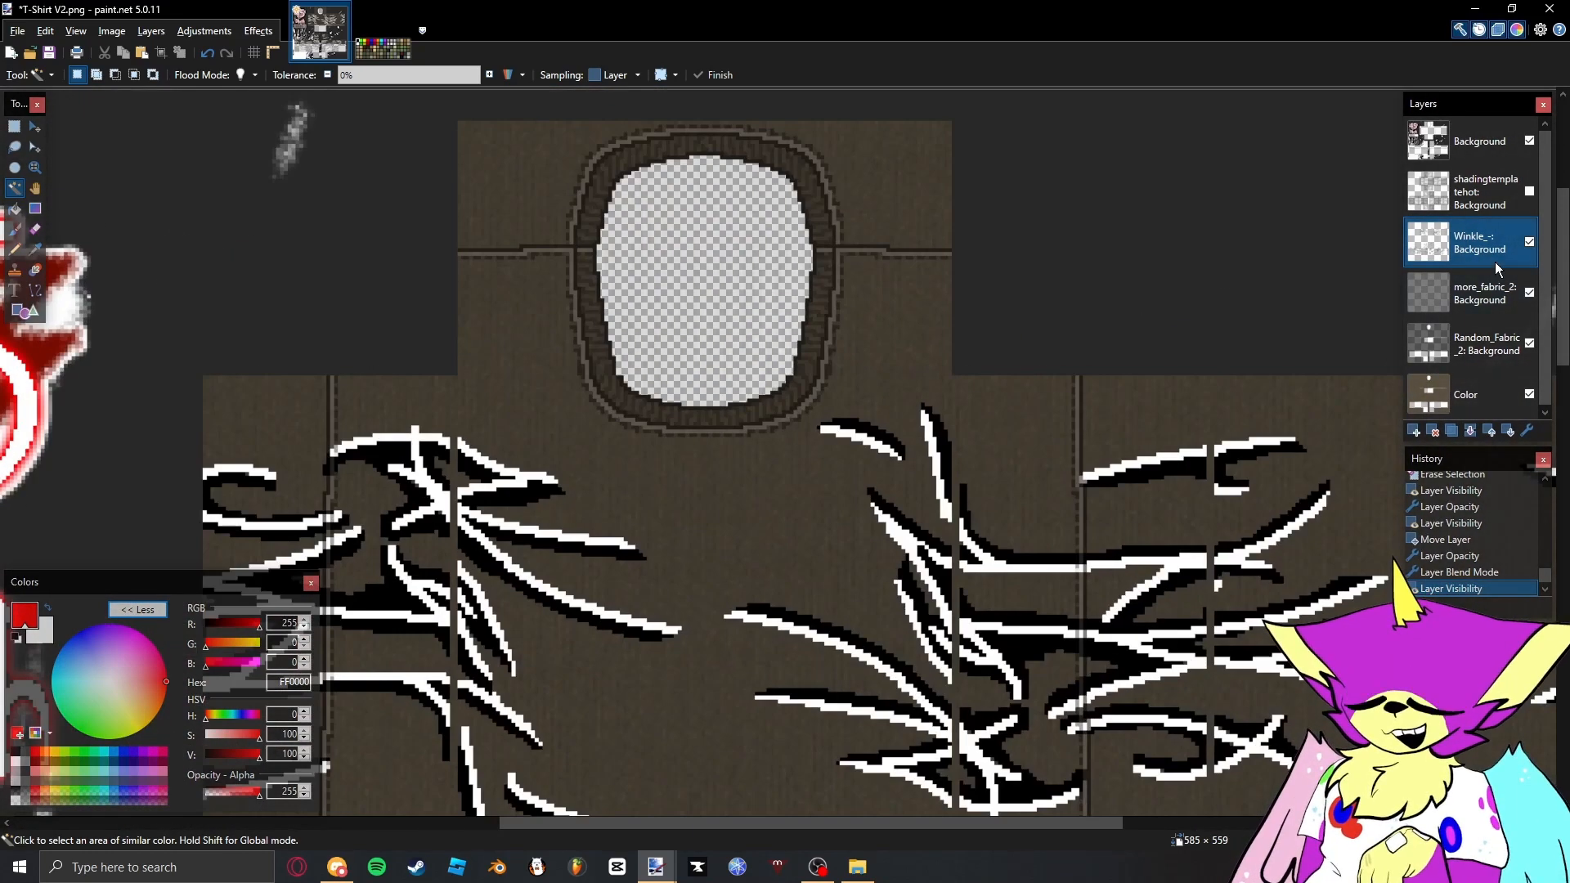
double_click(1499, 253)
click(787, 450)
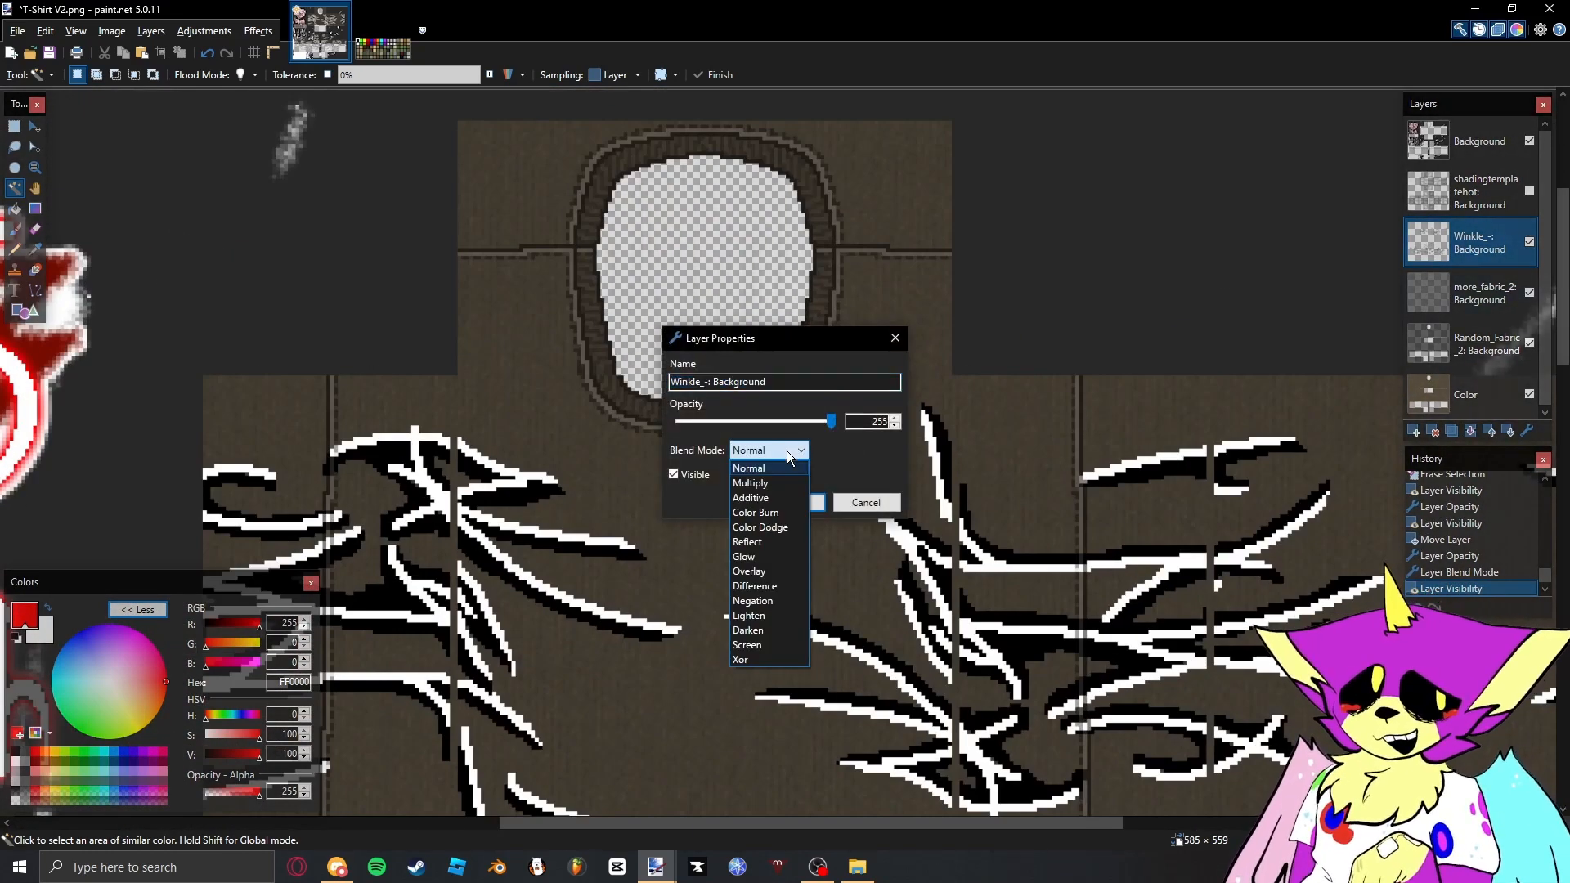
click(741, 571)
drag(831, 422, 683, 421)
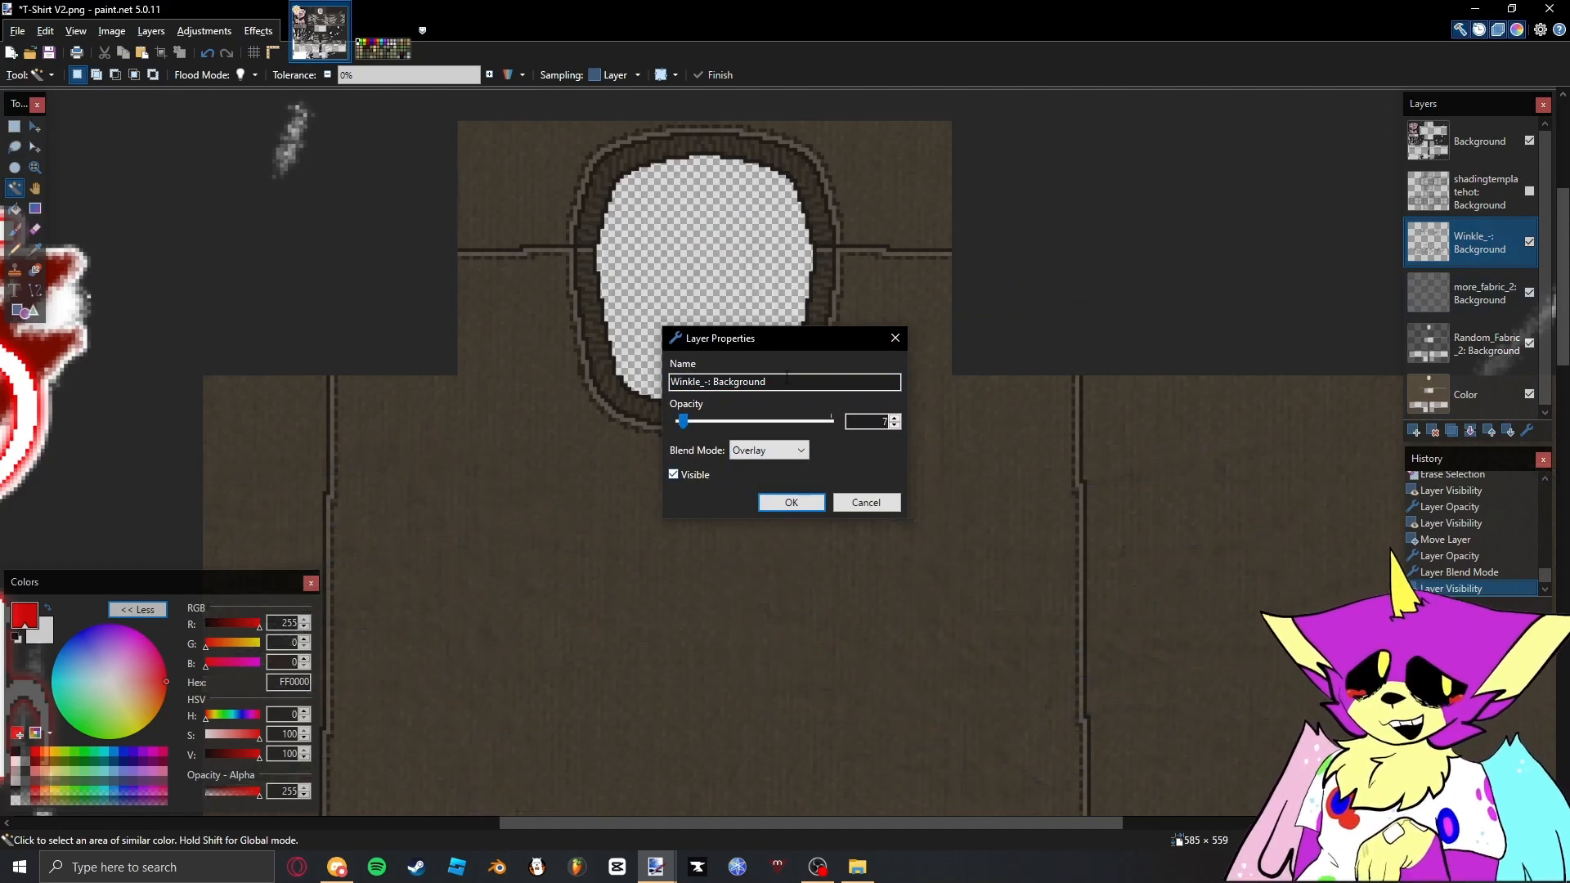
click(796, 503)
scroll(801, 506, down, 6)
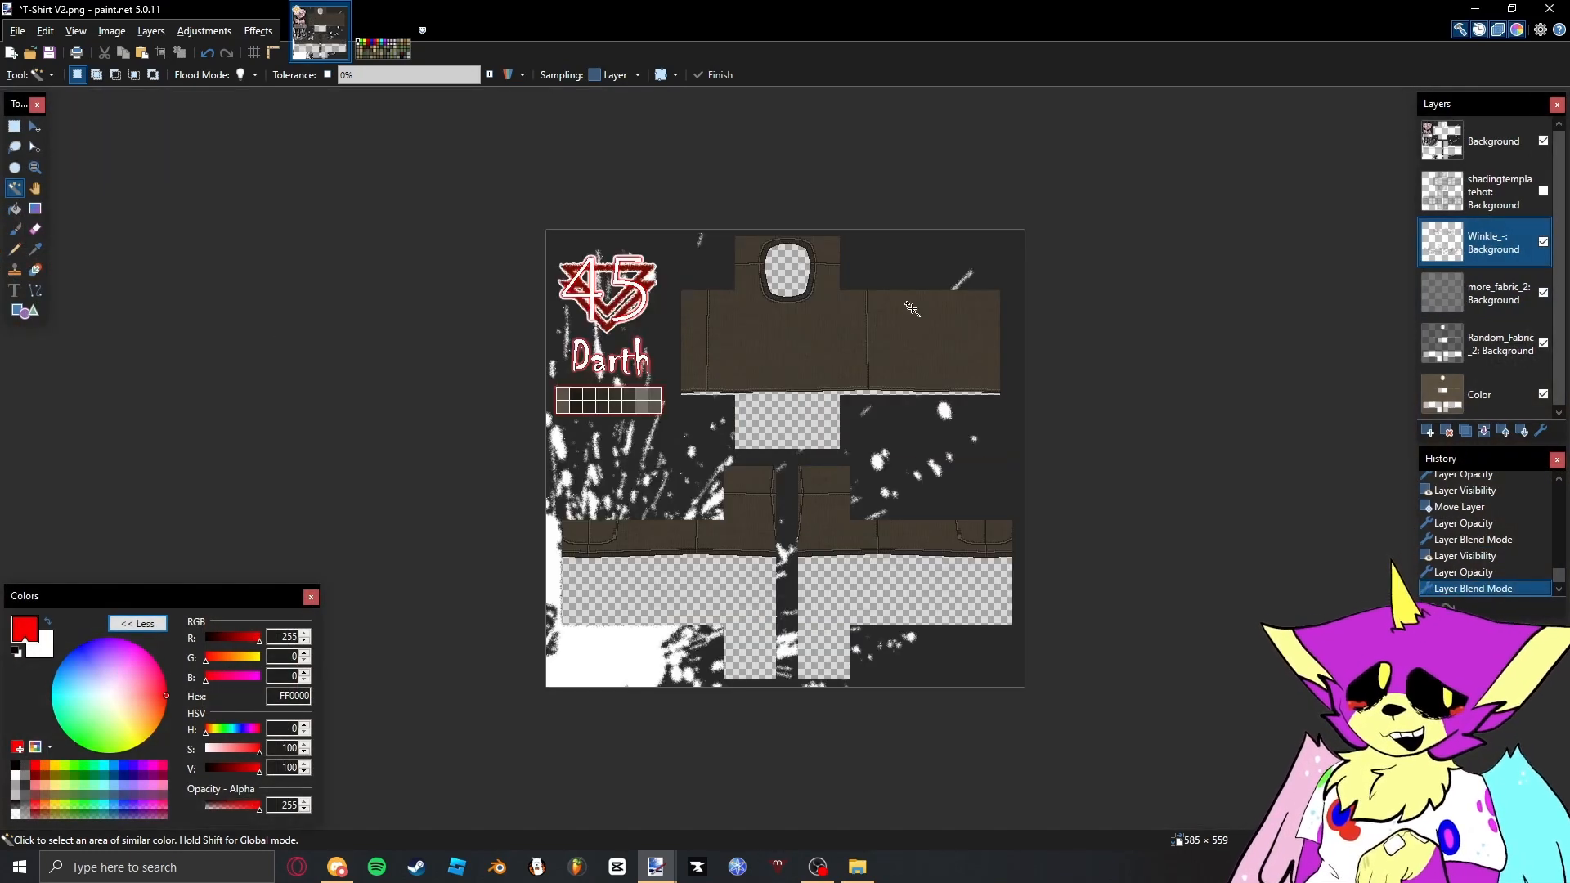
scroll(912, 308, up, 3)
key(ctrl+shift+s)
key(Escape)
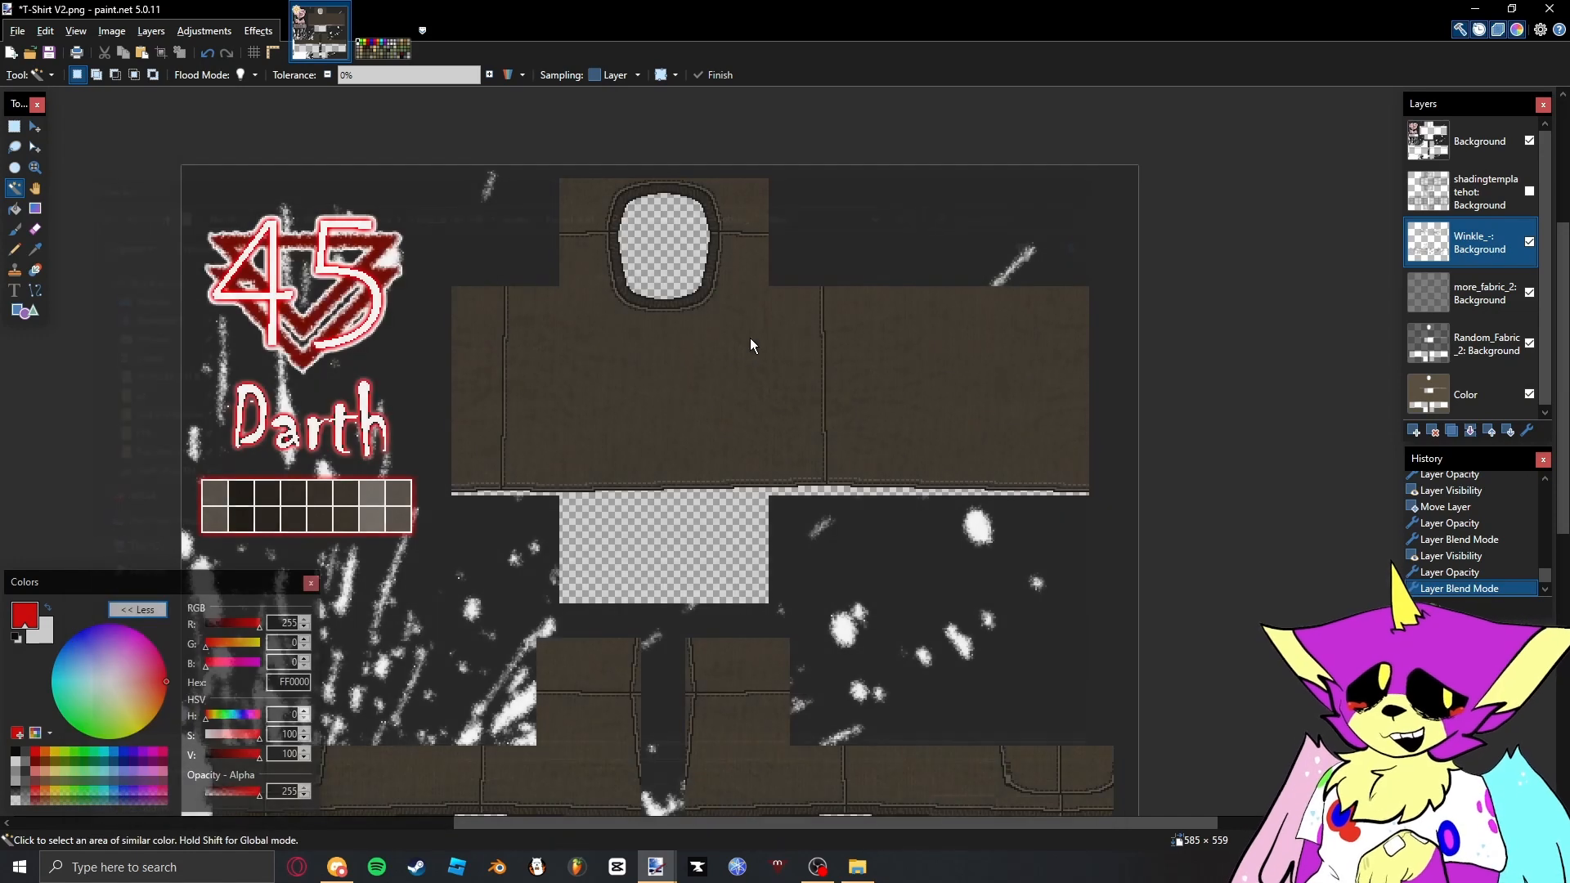
scroll(748, 335, down, 1)
scroll(721, 313, up, 5)
scroll(710, 311, down, 3)
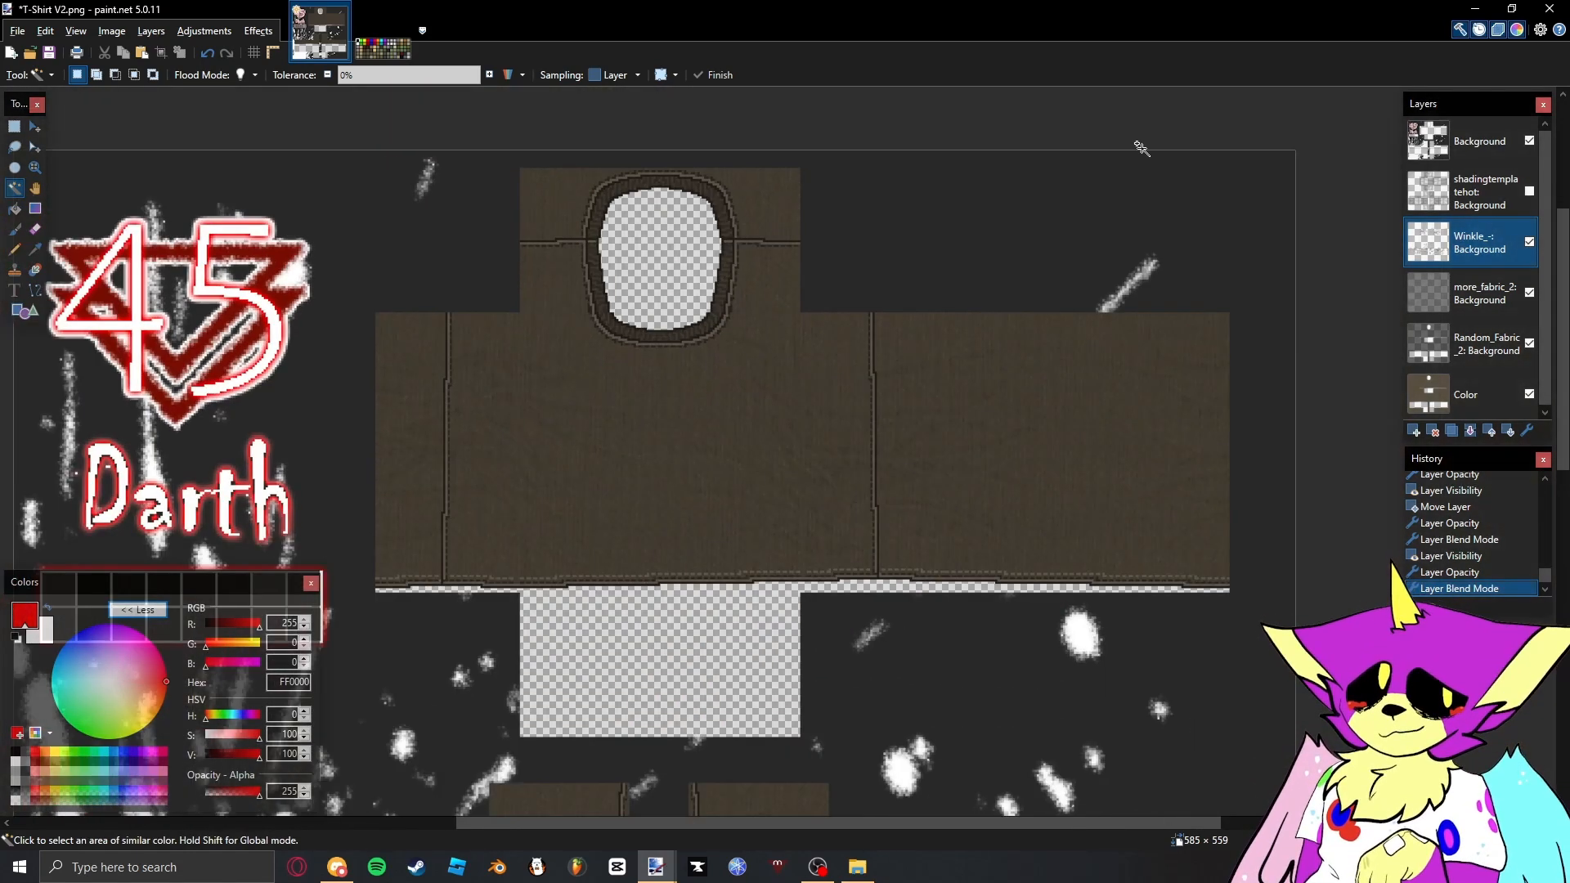
- Make the shadingtemplatehot layer visible and erase its shading wherever the Random_Fabric_2 layer is transparent, using the Magic Wand
click(1529, 191)
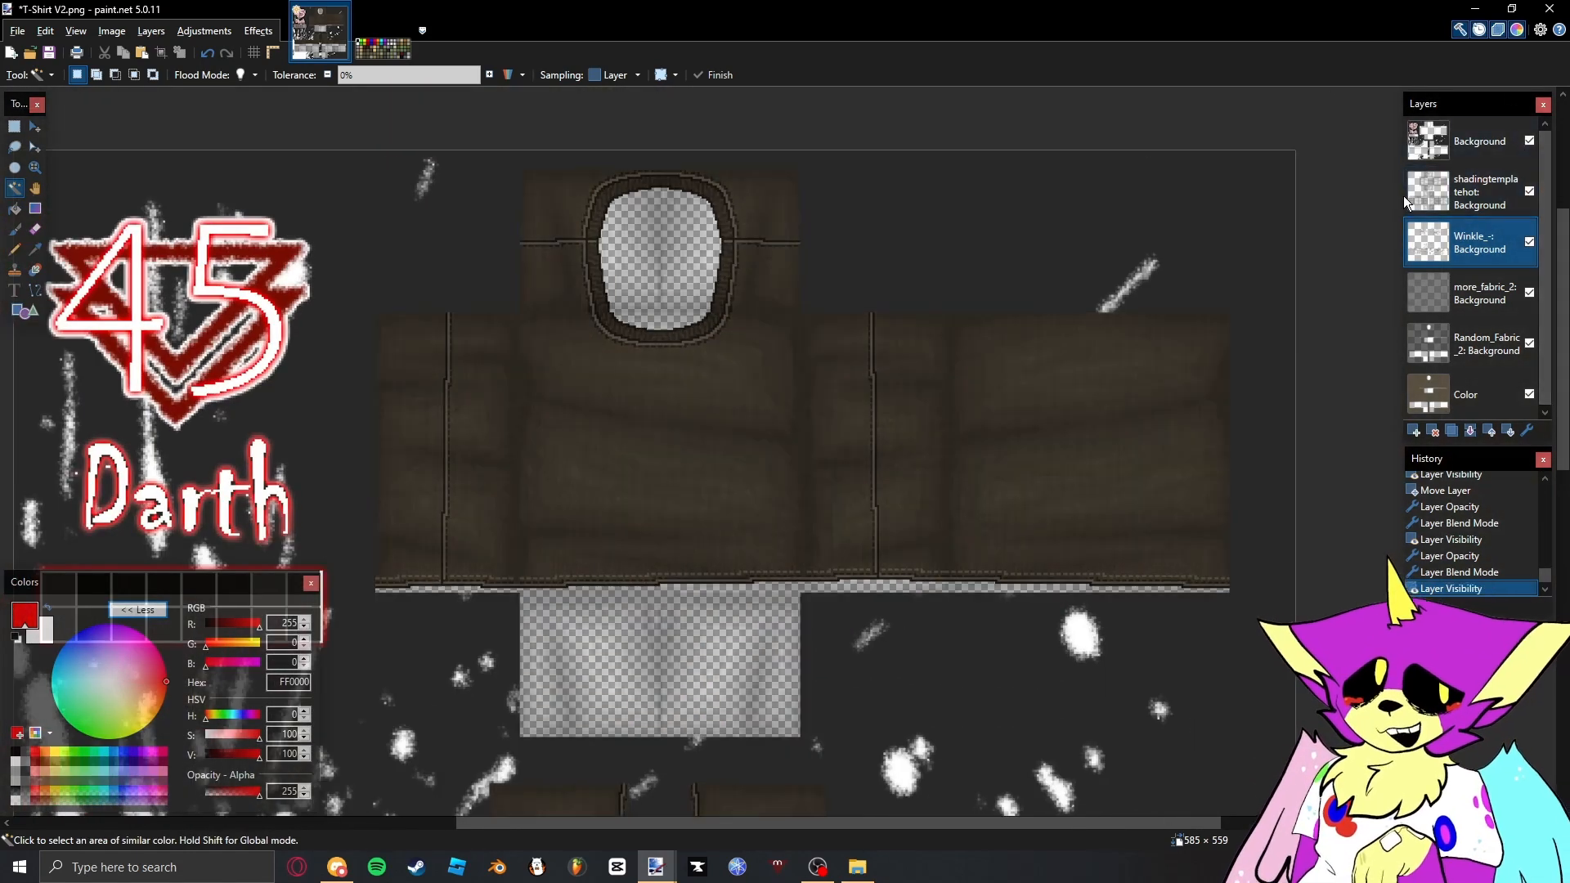
click(1461, 354)
click(687, 285)
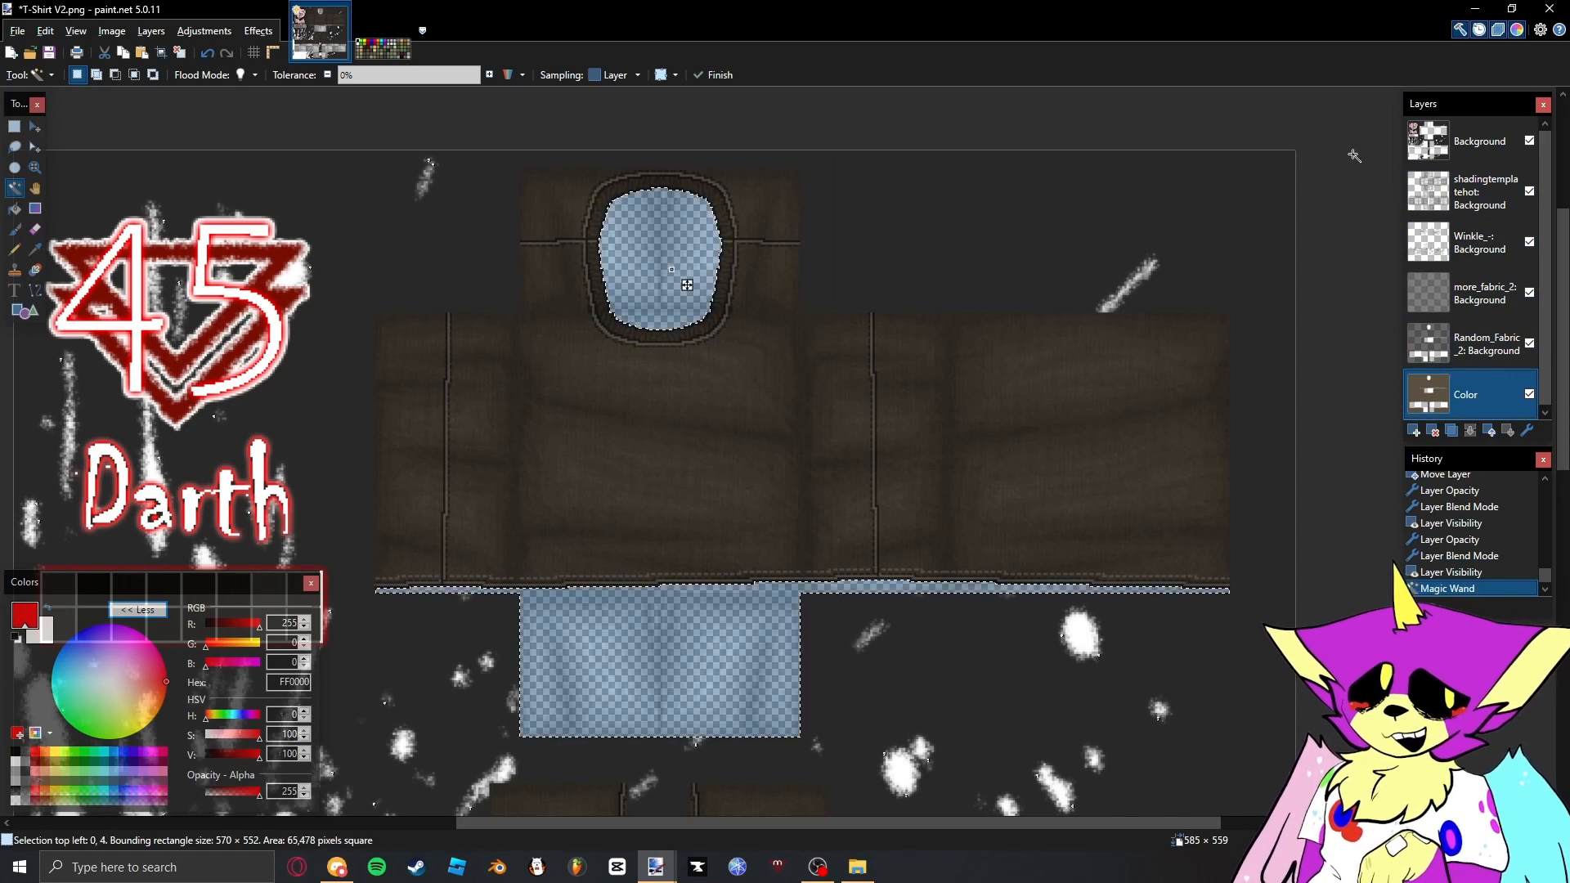
key(Delete)
- Set the shadingtemplatehot layer to the Overlay blend mode with an opacity of 88
double_click(1450, 193)
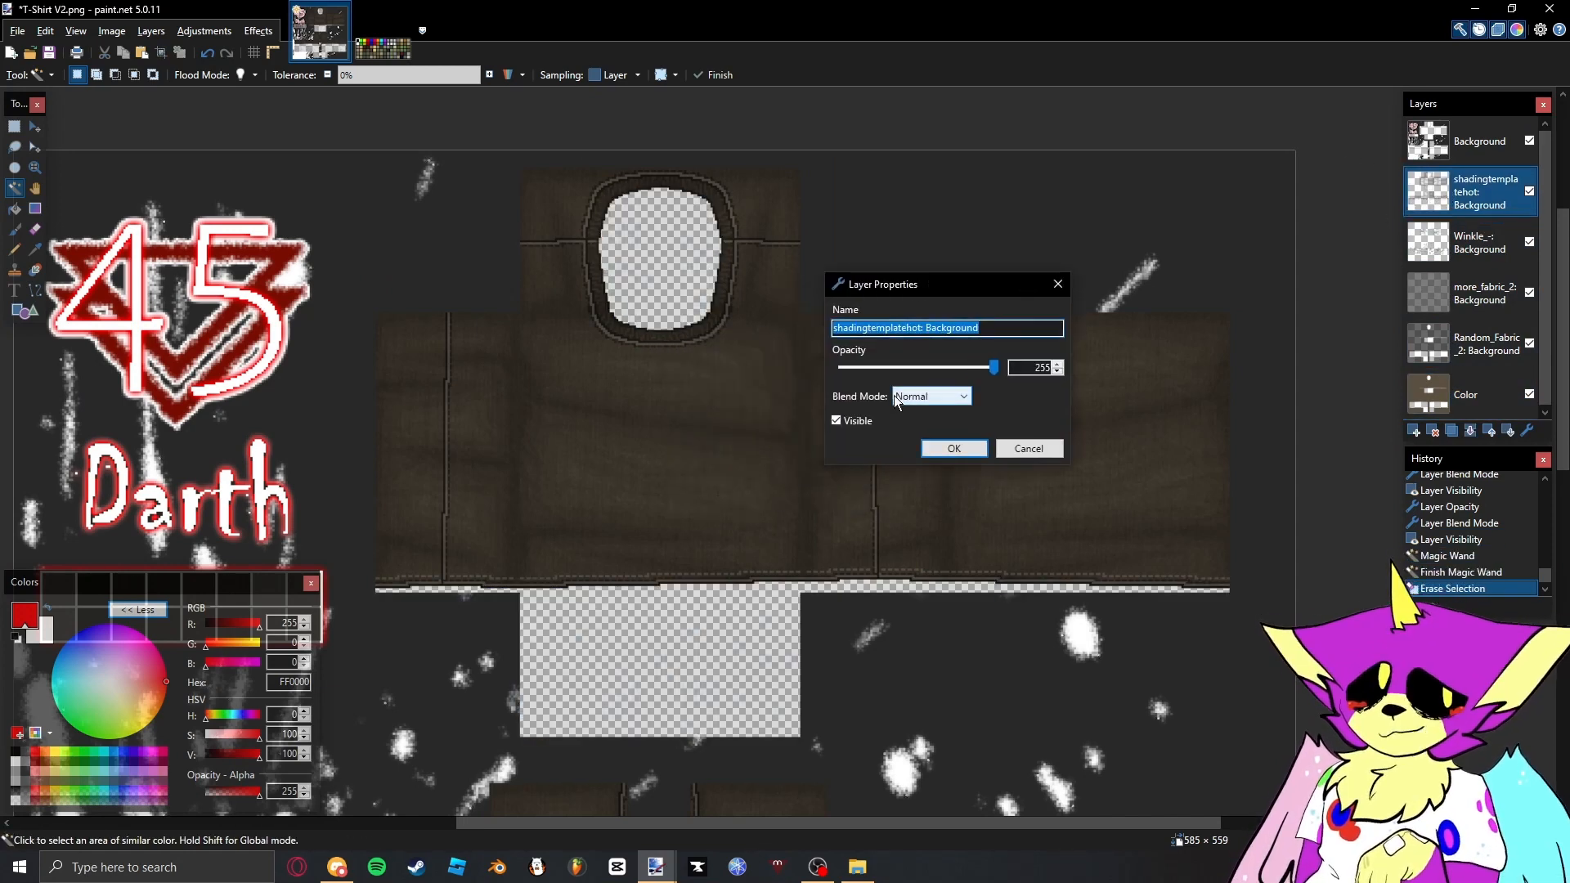
click(895, 395)
click(908, 516)
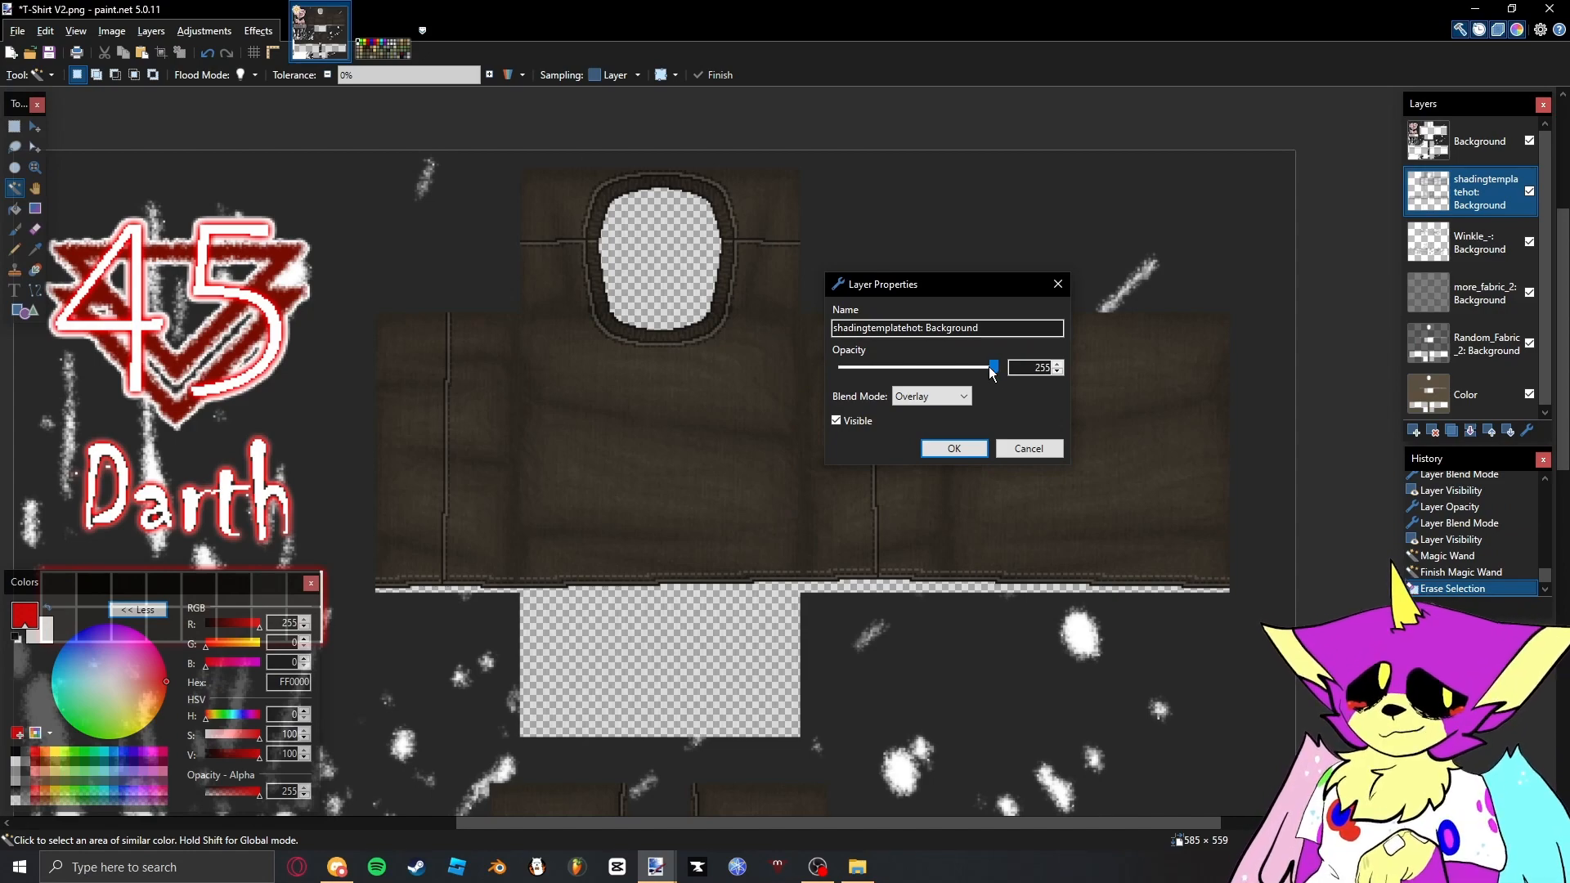
drag(956, 367, 901, 374)
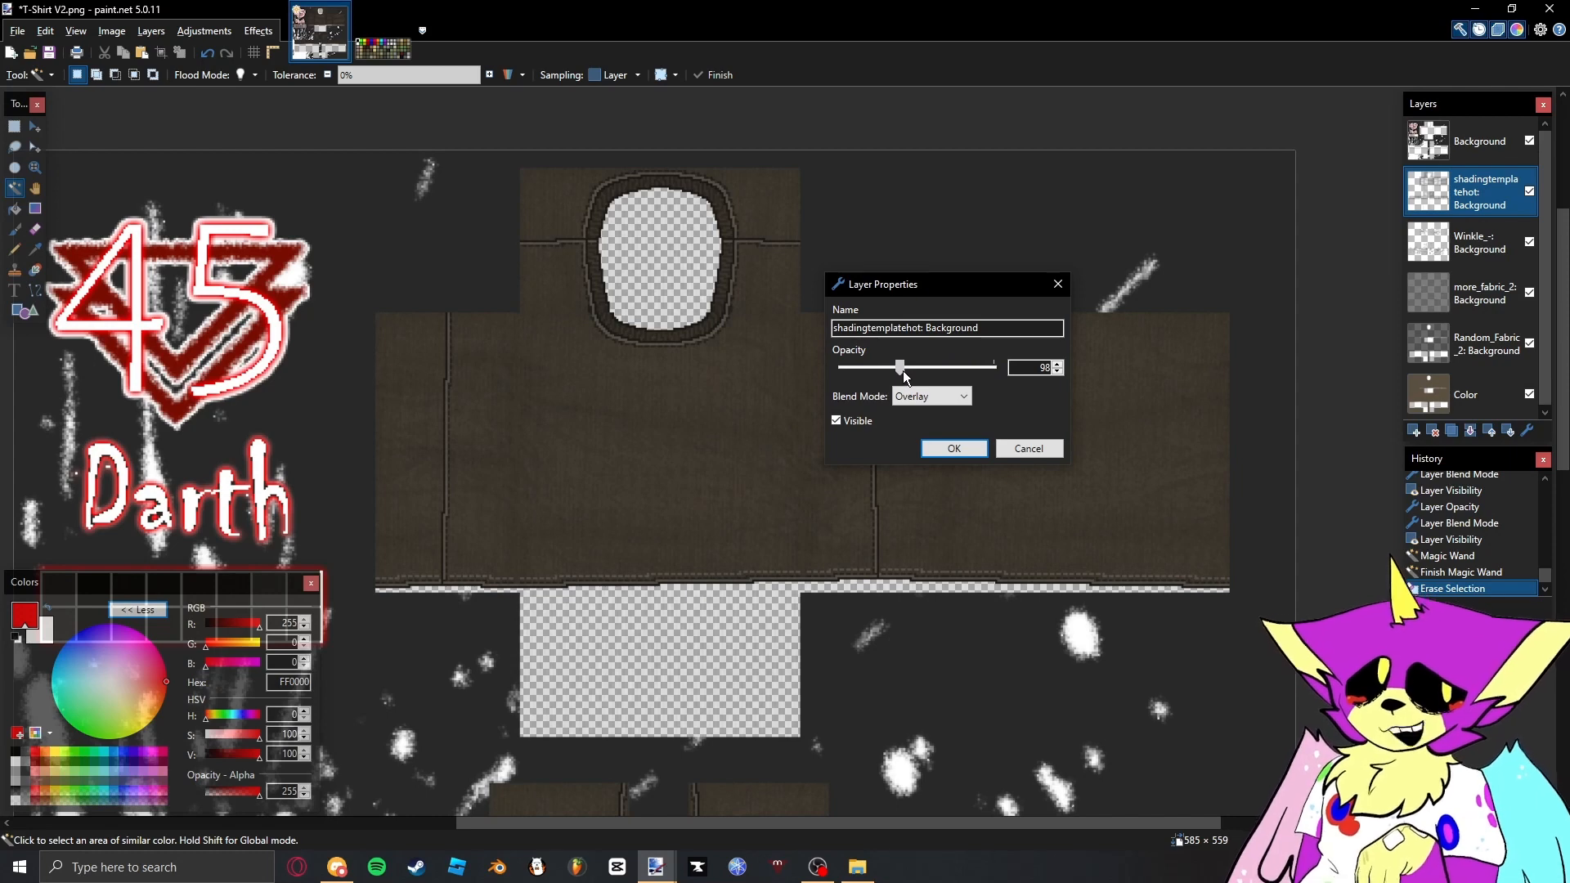
drag(903, 371, 894, 370)
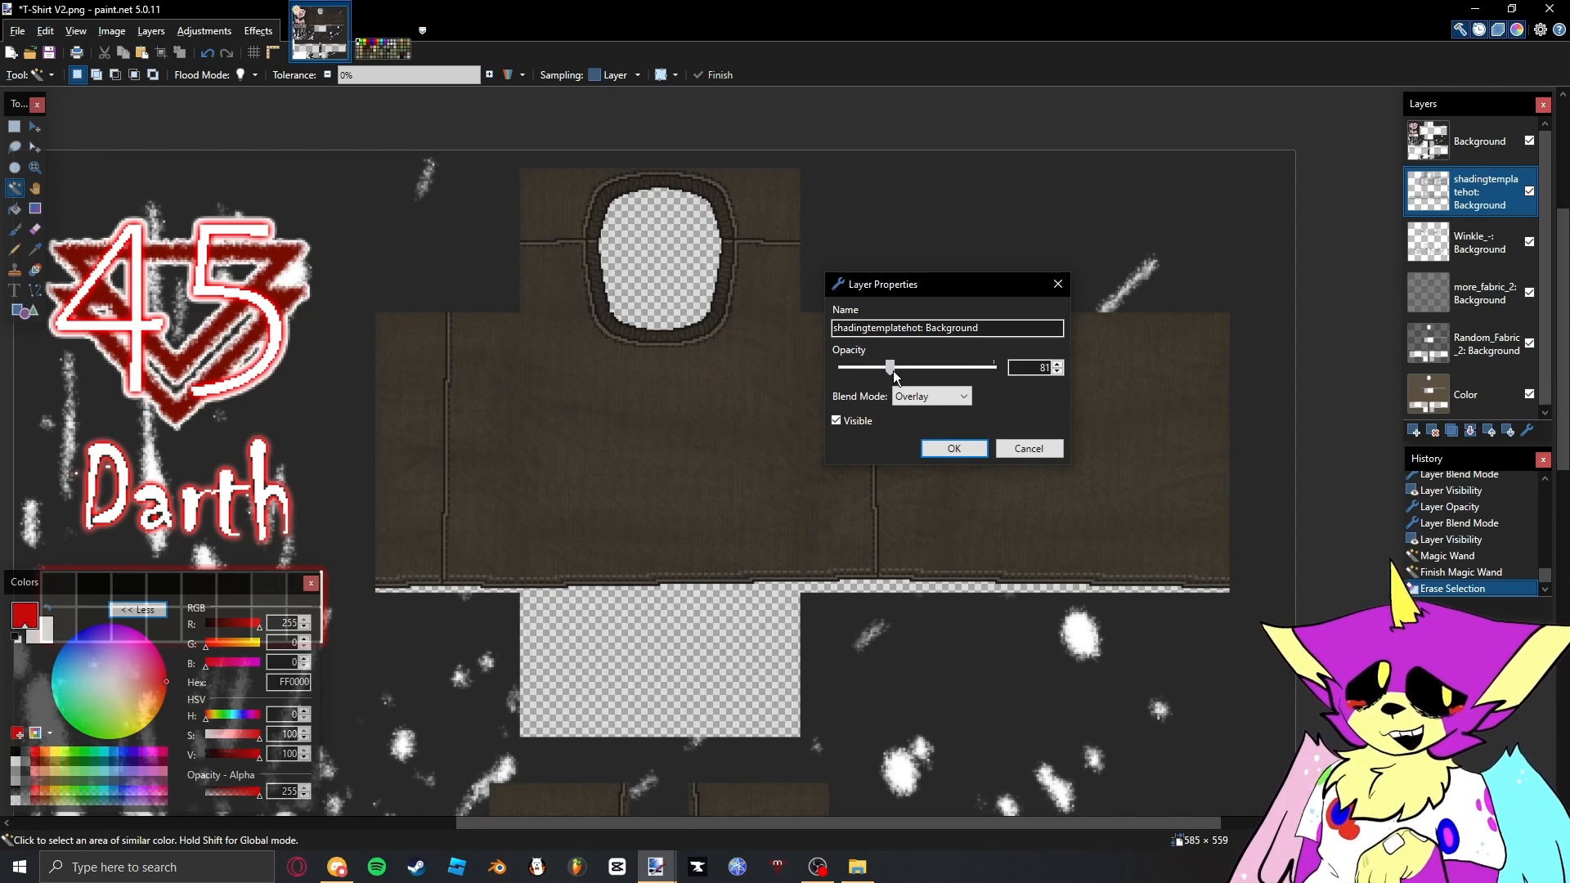
click(954, 448)
- Try filling the shirt area of the Color layer with white using the Paint Bucket
scroll(800, 288, down, 3)
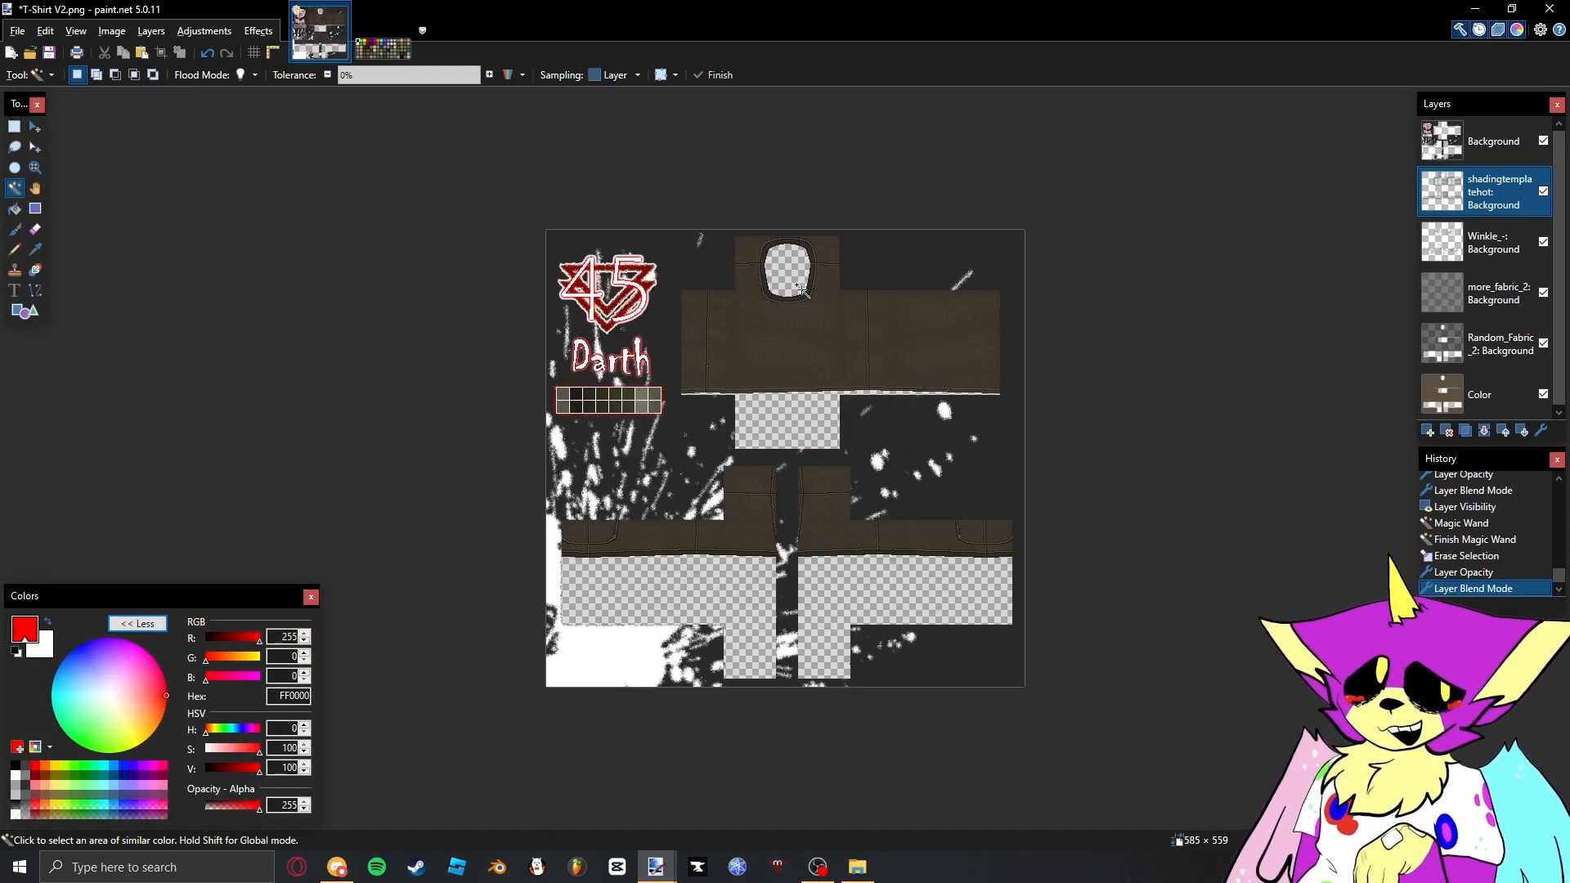
scroll(801, 288, up, 3)
click(1468, 394)
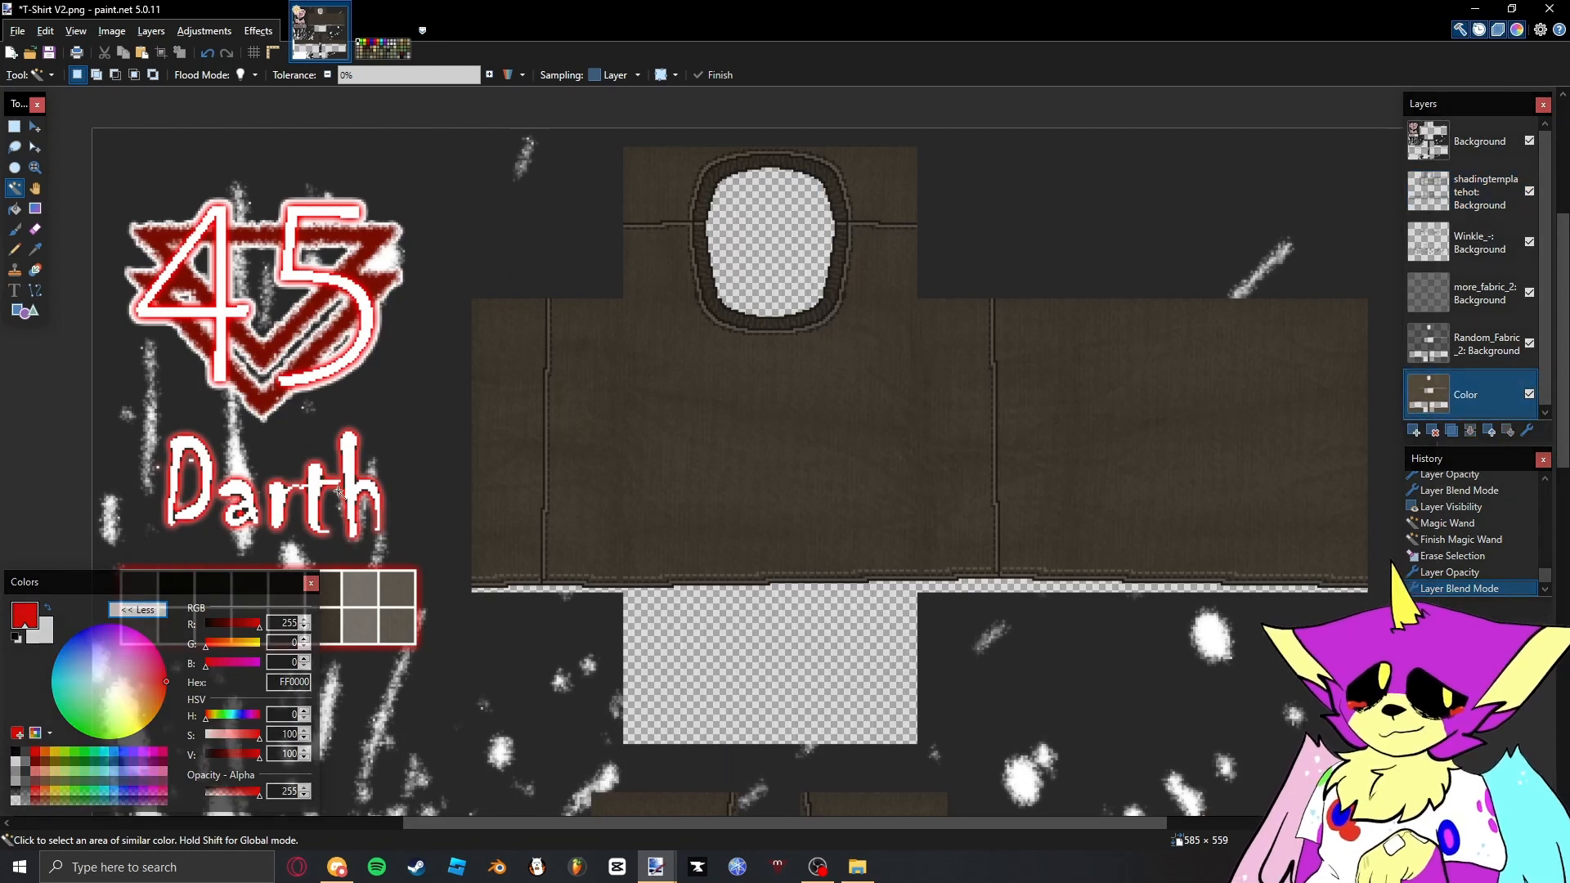
key(x)
key(f)
click(734, 448)
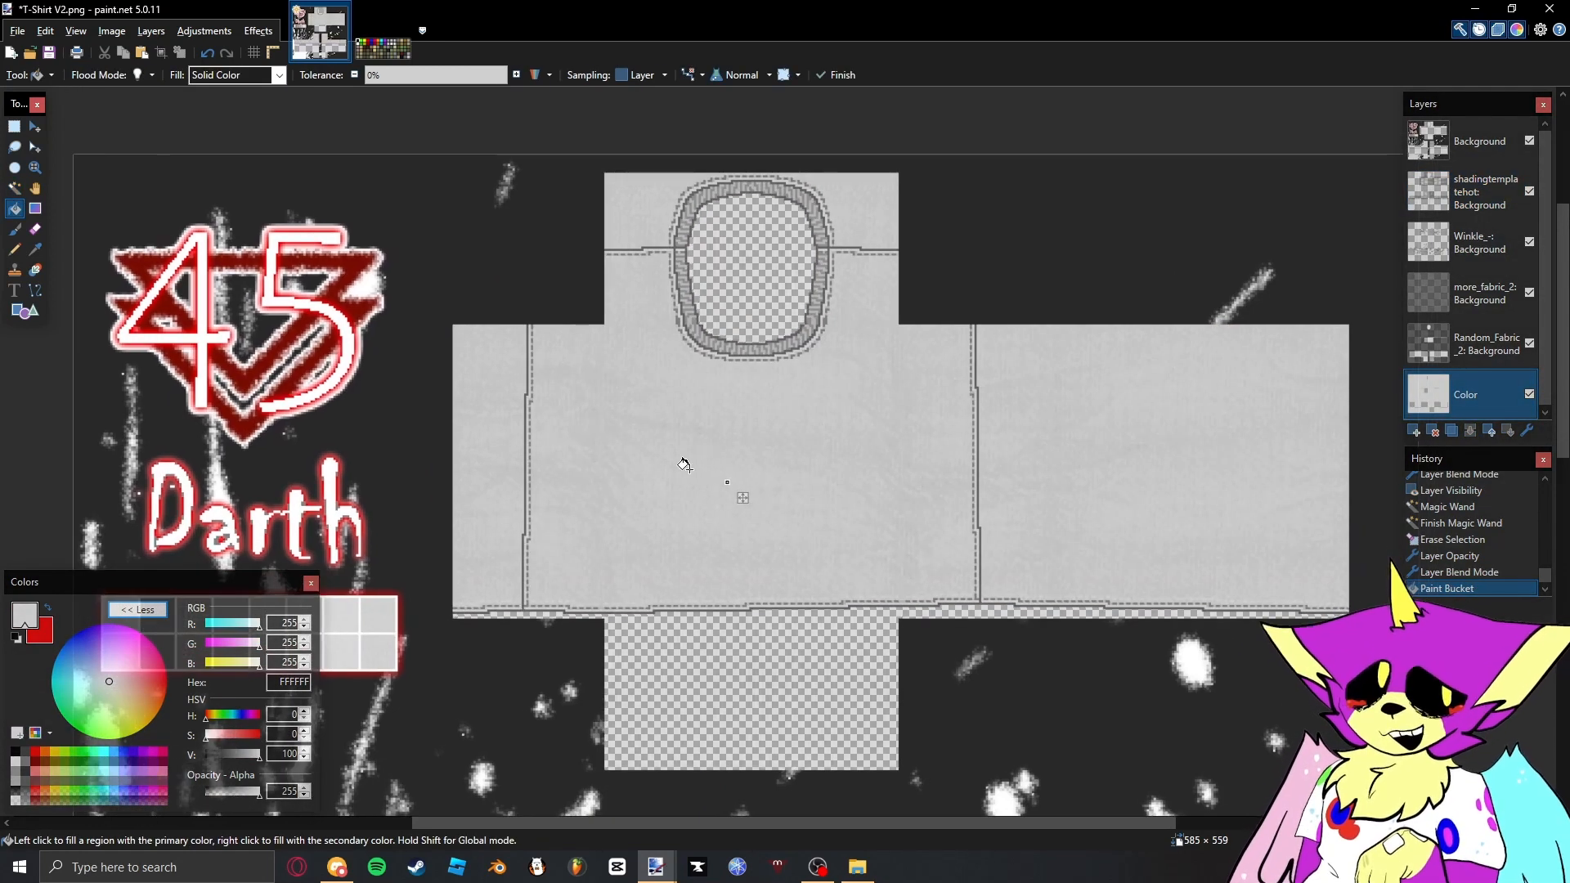
key(ctrl+z)
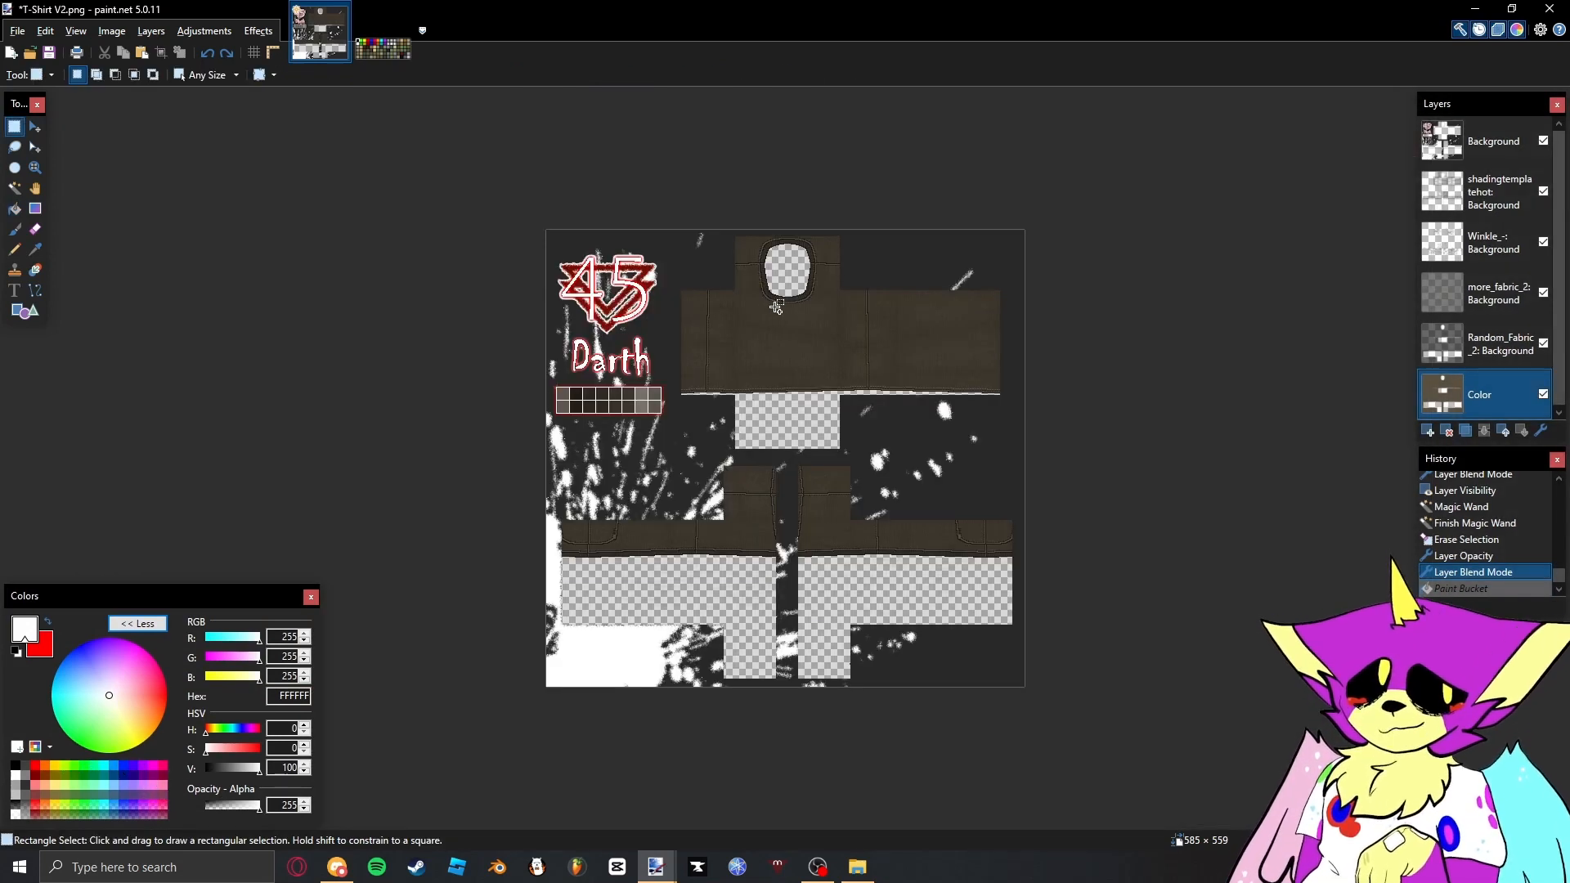
- Import the Divverr_Dirt image from File Explorer as a new layer and move it below the topmost Background layer
scroll(772, 303, up, 7)
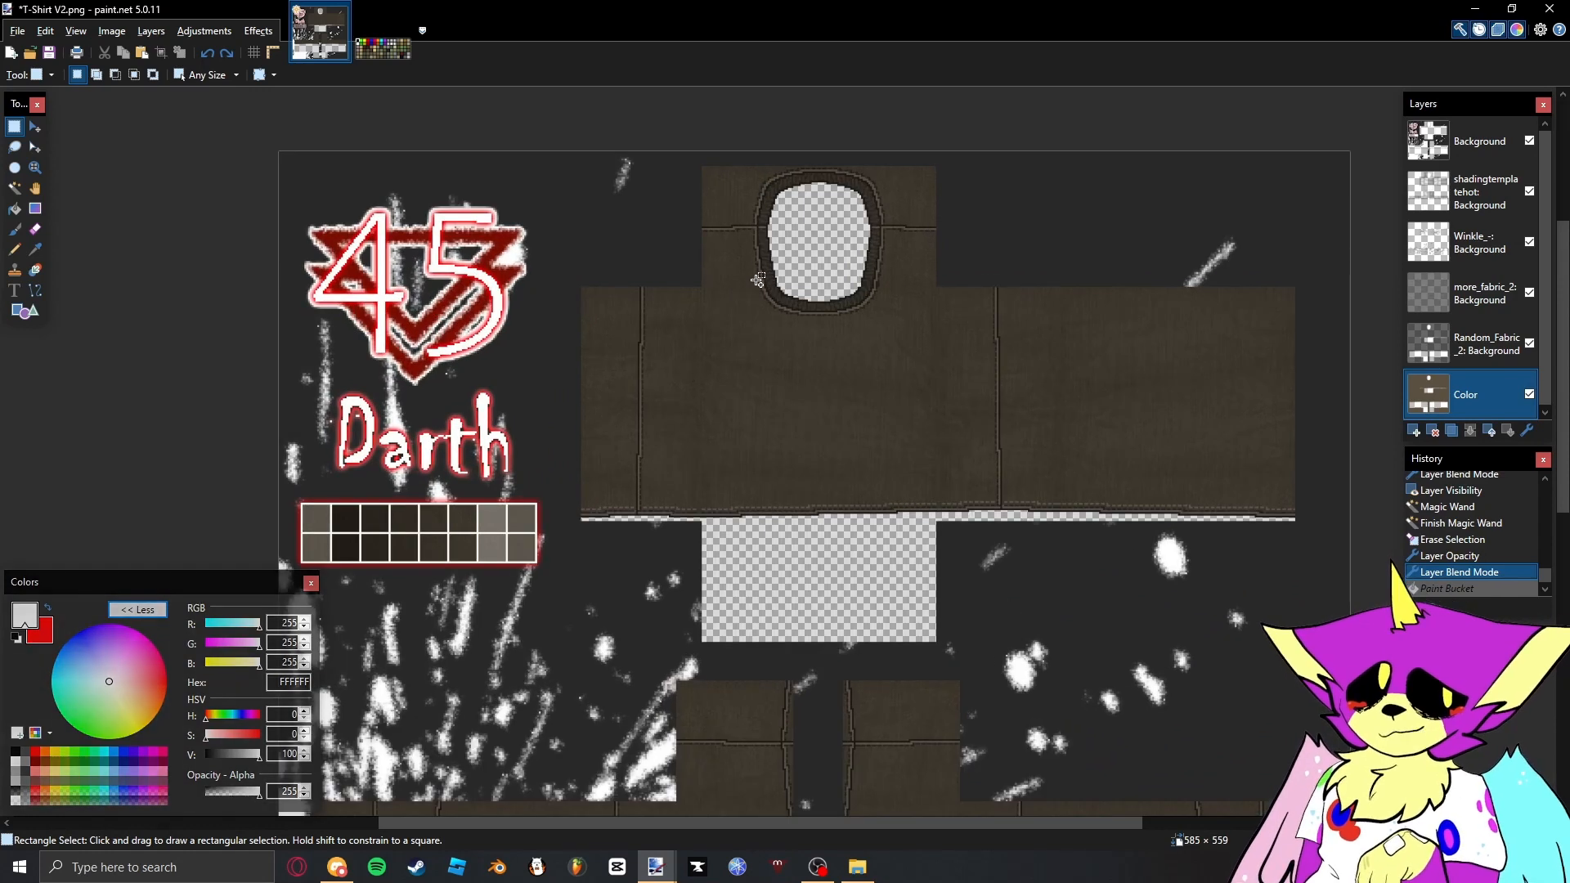
scroll(757, 278, up, 3)
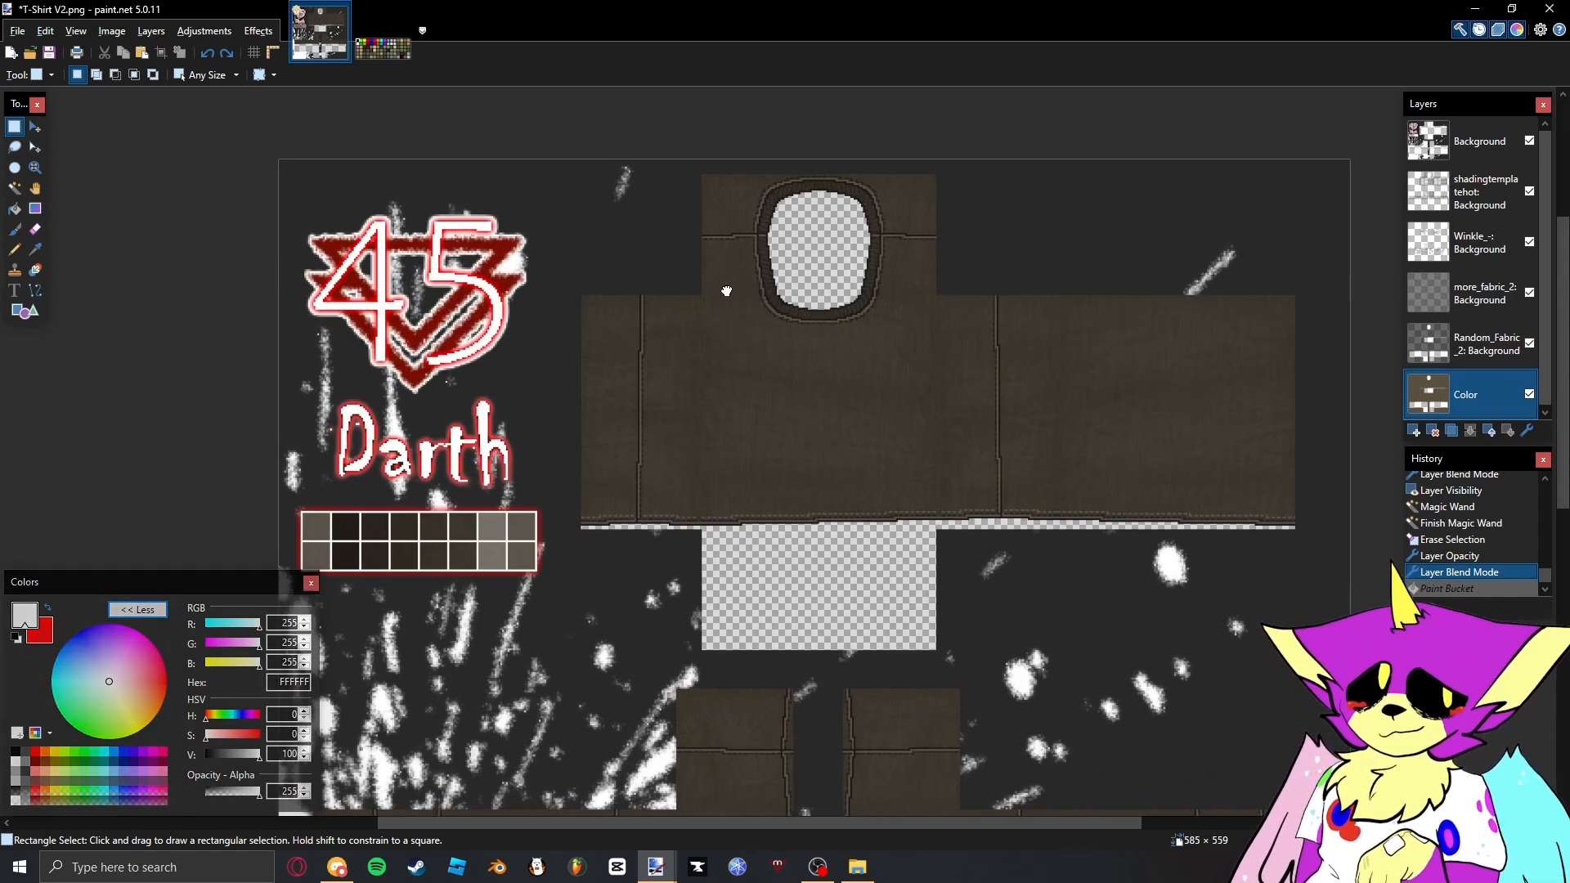
click(857, 867)
mouse_move(933, 259)
mouse_down()
mouse_move(945, 281)
mouse_move(1076, 199)
mouse_up()
key(alt+Tab)
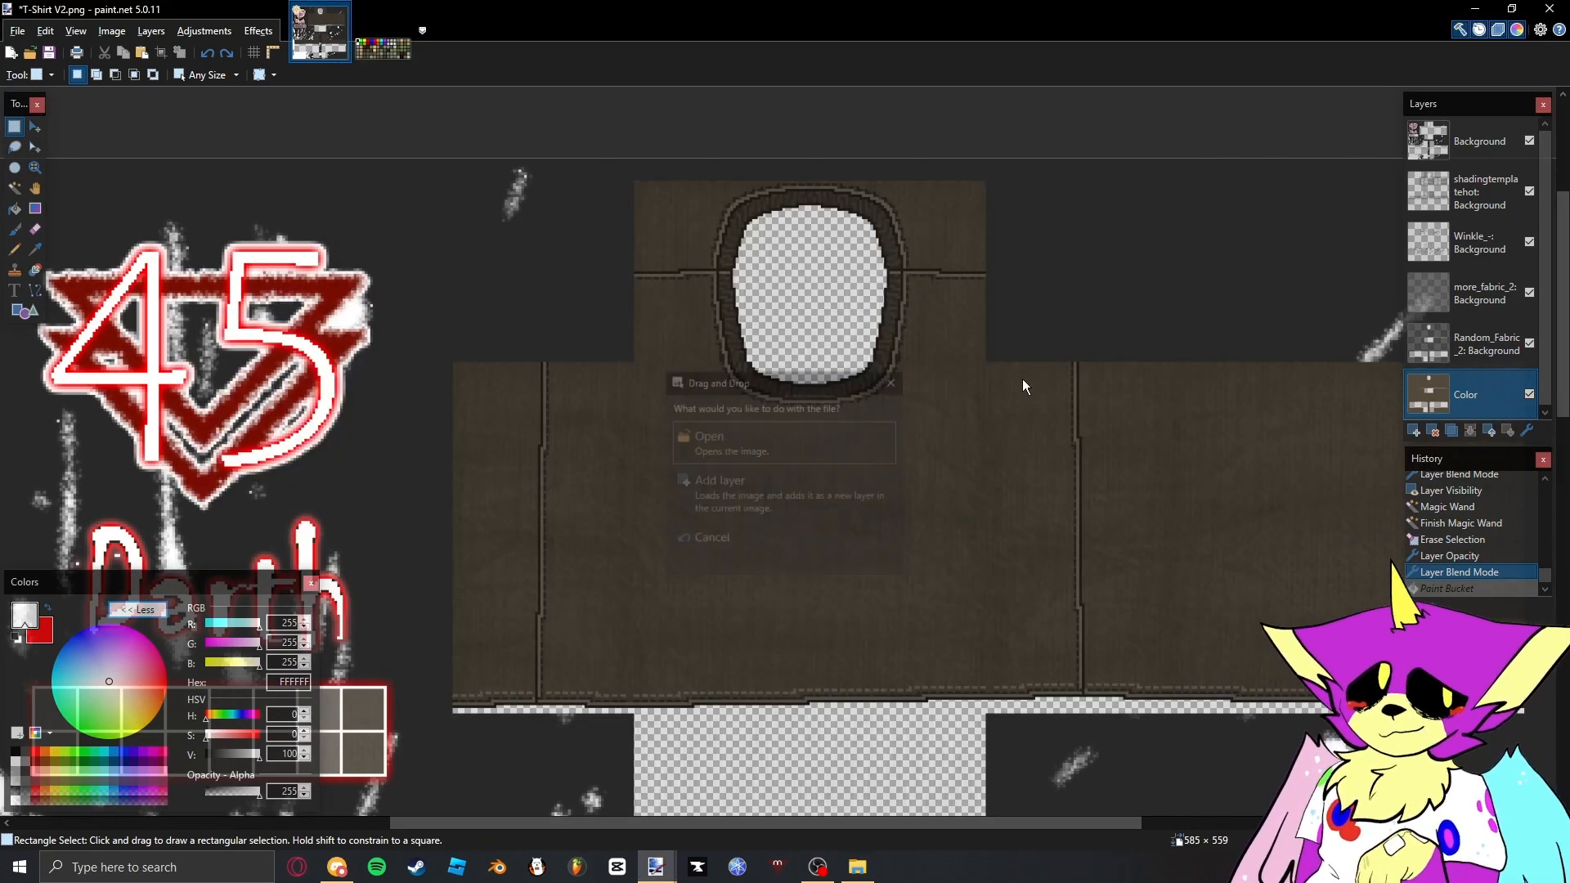
click(857, 477)
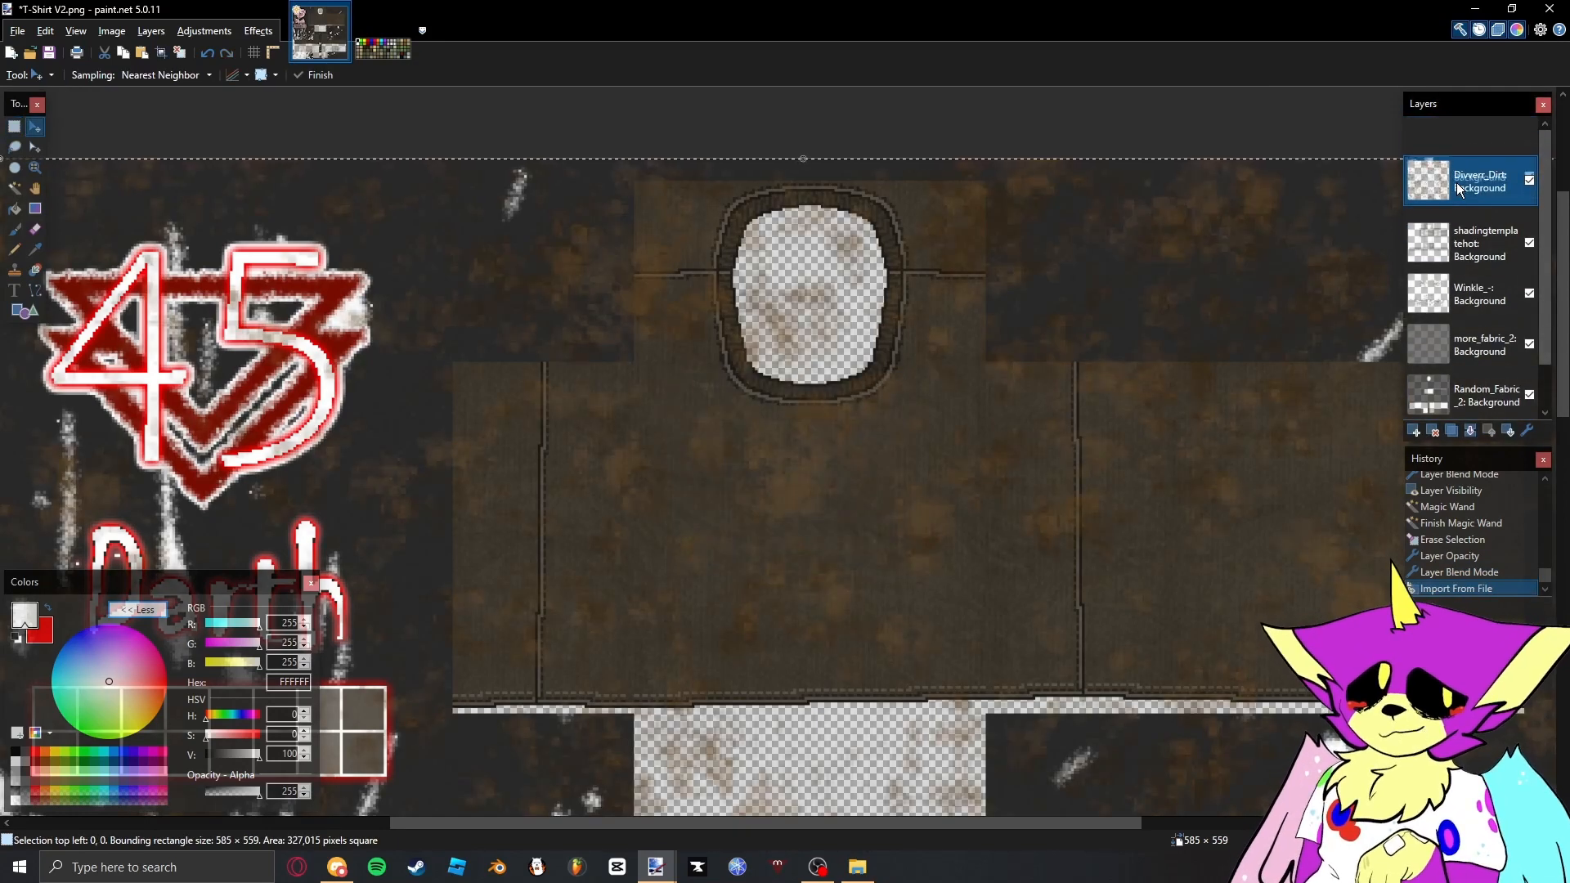
key(ctrl+Page_Down)
- Adjust the Divverr_Dirt layer's Hue / Saturation to saturation 66 and lightness -29
key(s)
click(887, 353)
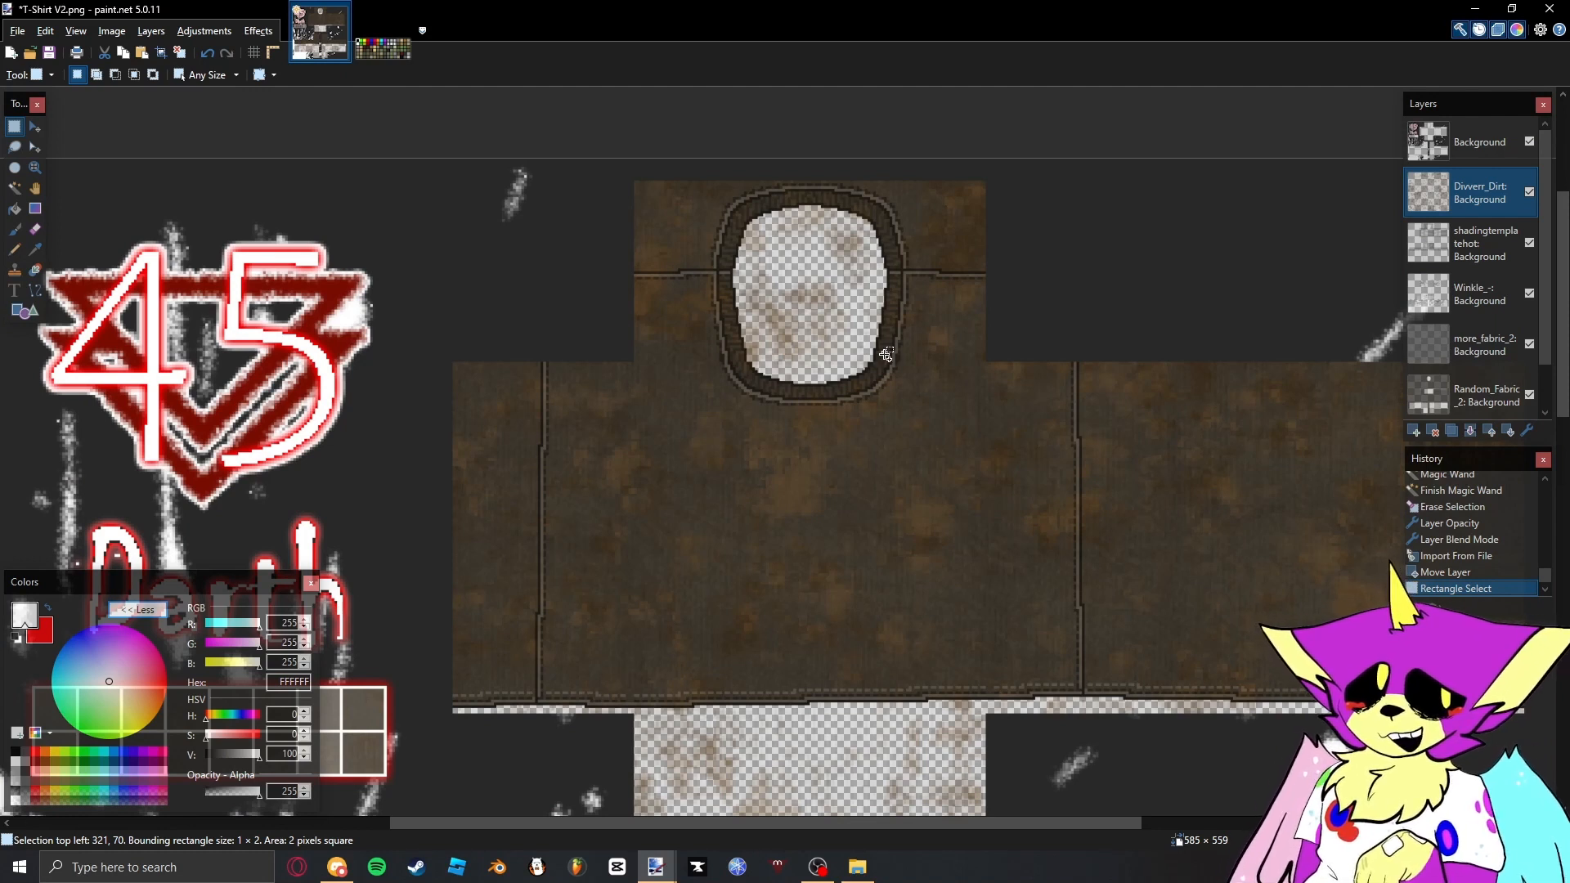
key(ctrl+shift+u)
drag(885, 352, 1210, 208)
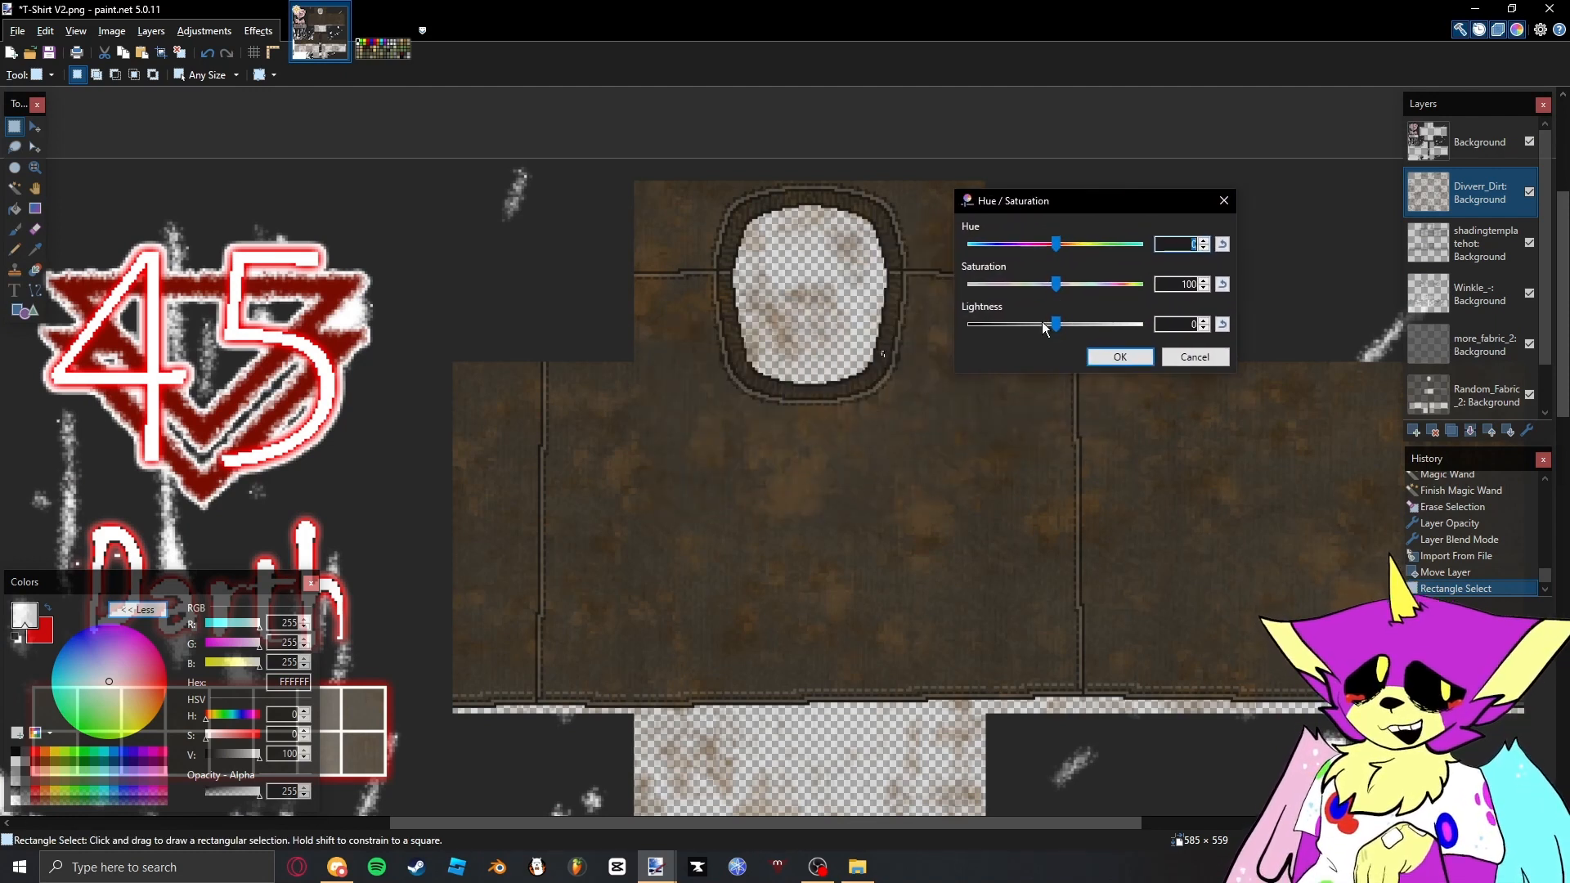
drag(1186, 294, 1179, 341)
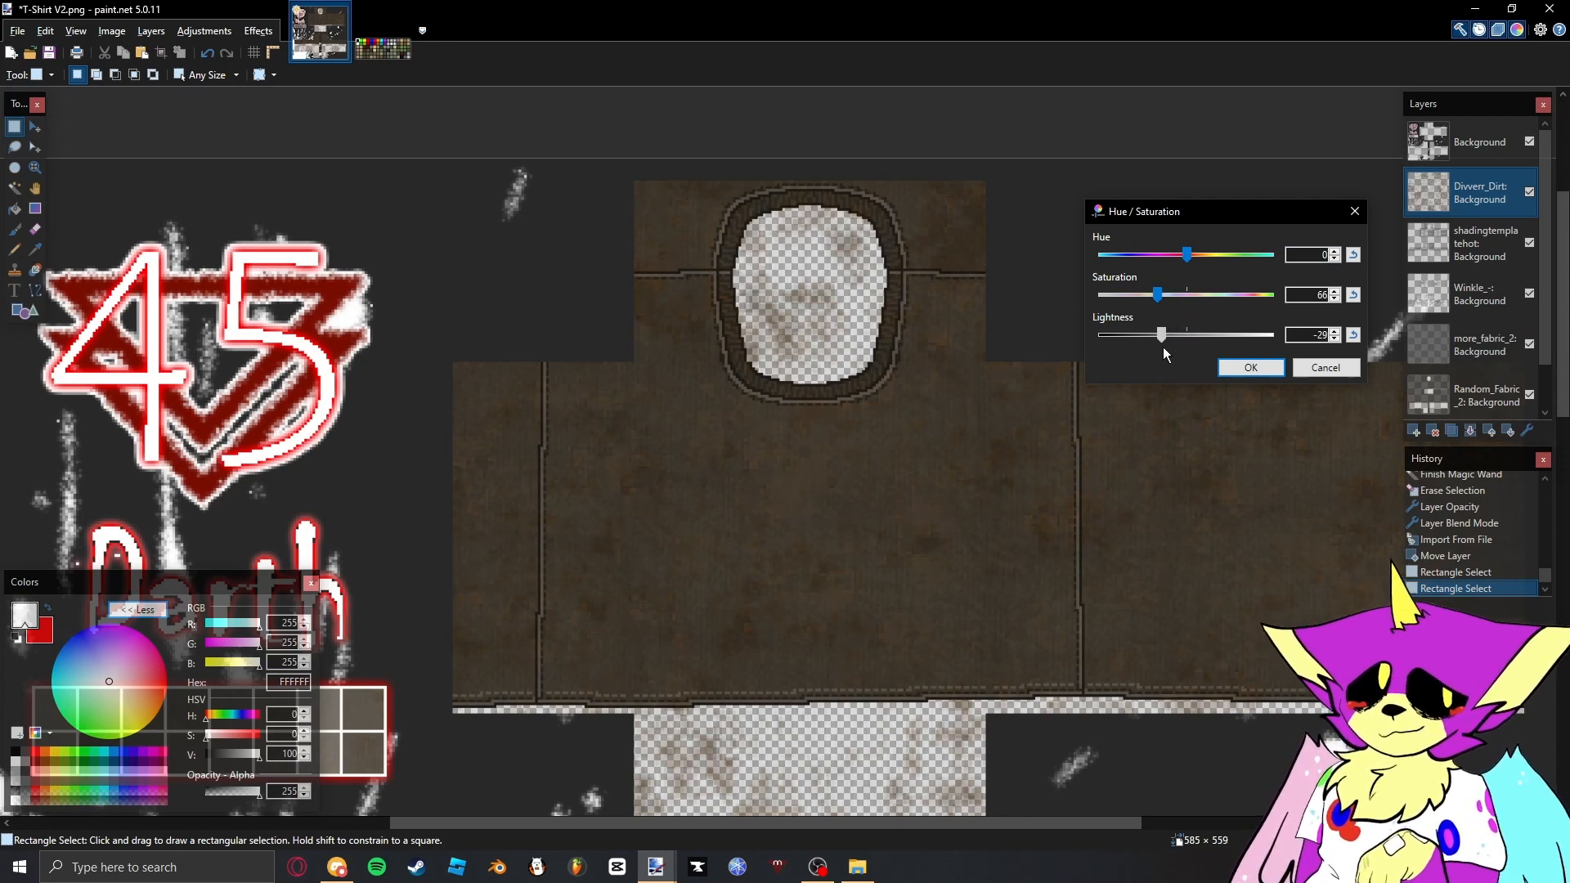
click(1233, 372)
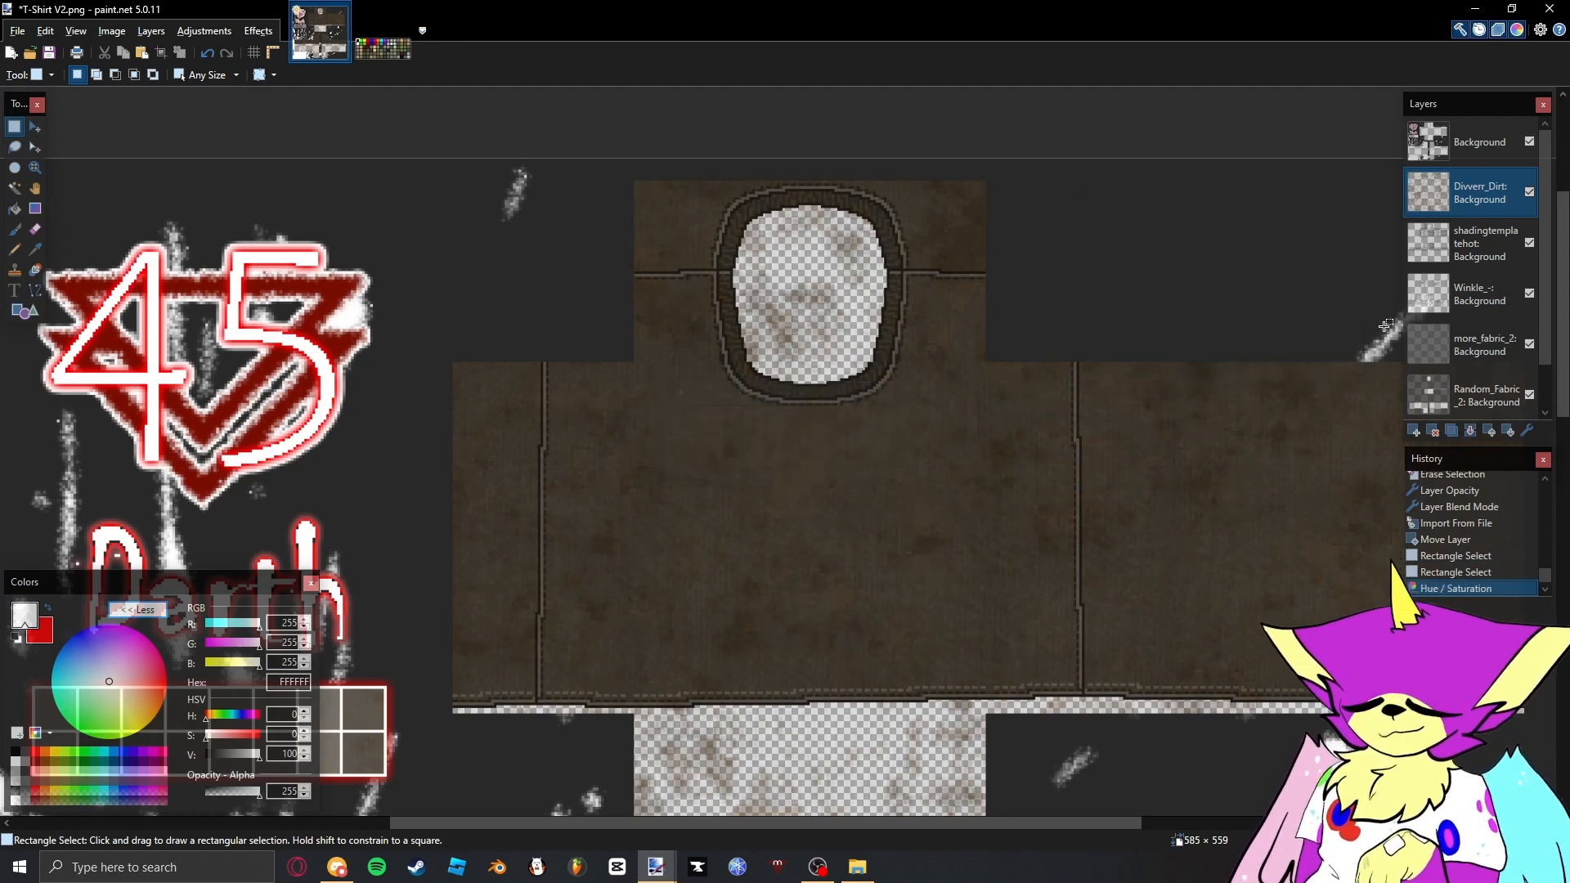
- Select the transparent areas of the Color layer with the Magic Wand and erase them from the Divverr_Dirt layer
scroll(1464, 327, down, 1)
click(1435, 400)
scroll(1419, 189, up, 1)
key(s)
key(s)
key(s)
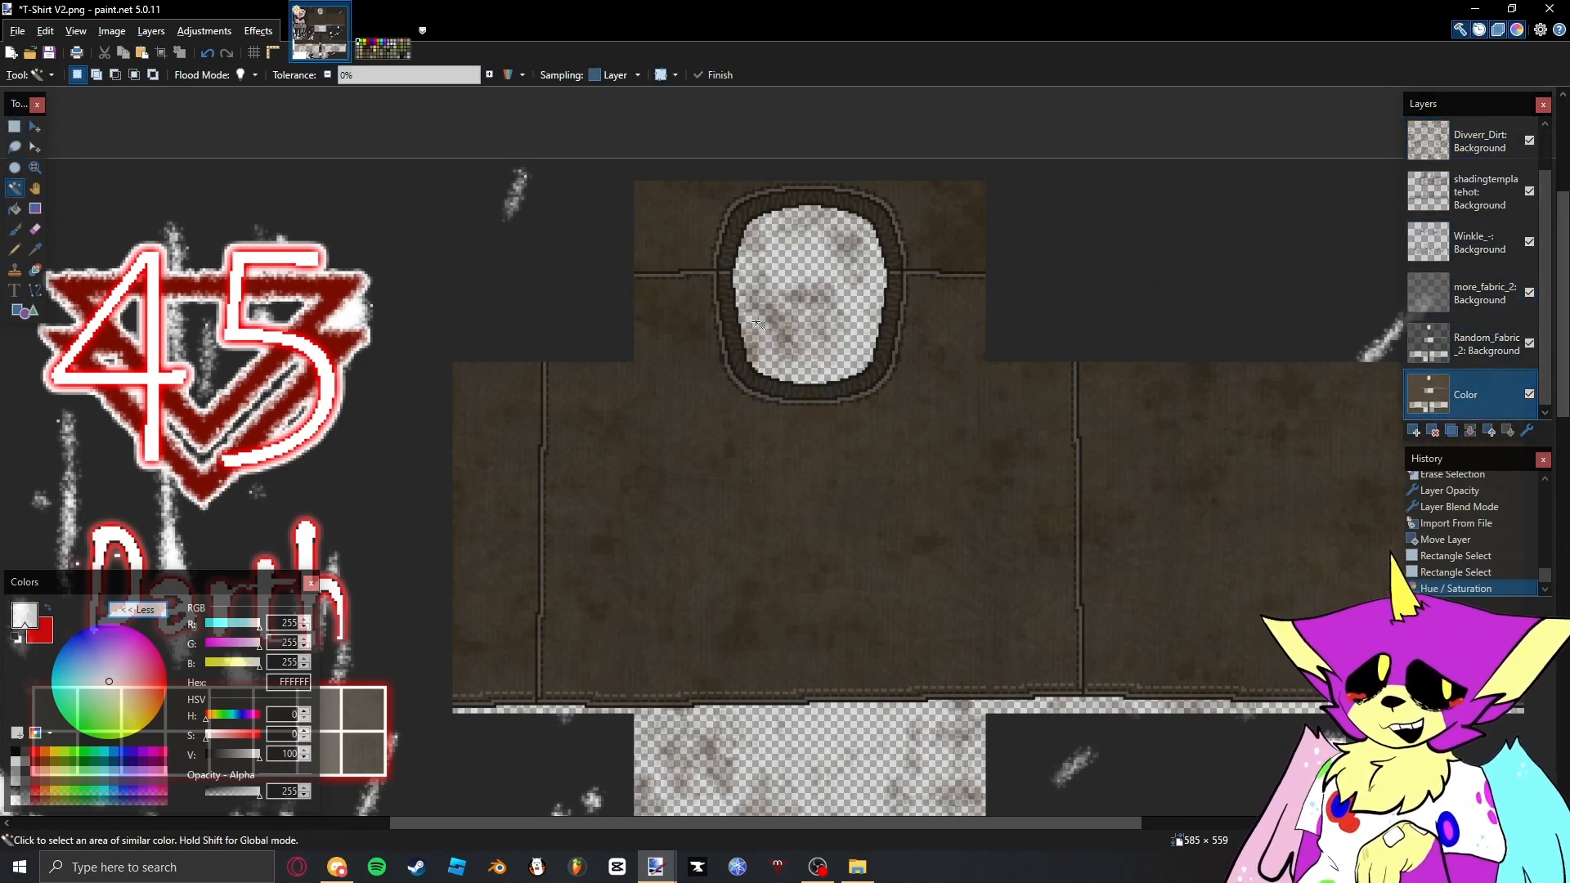
click(763, 323)
click(1482, 278)
click(1476, 193)
key(Delete)
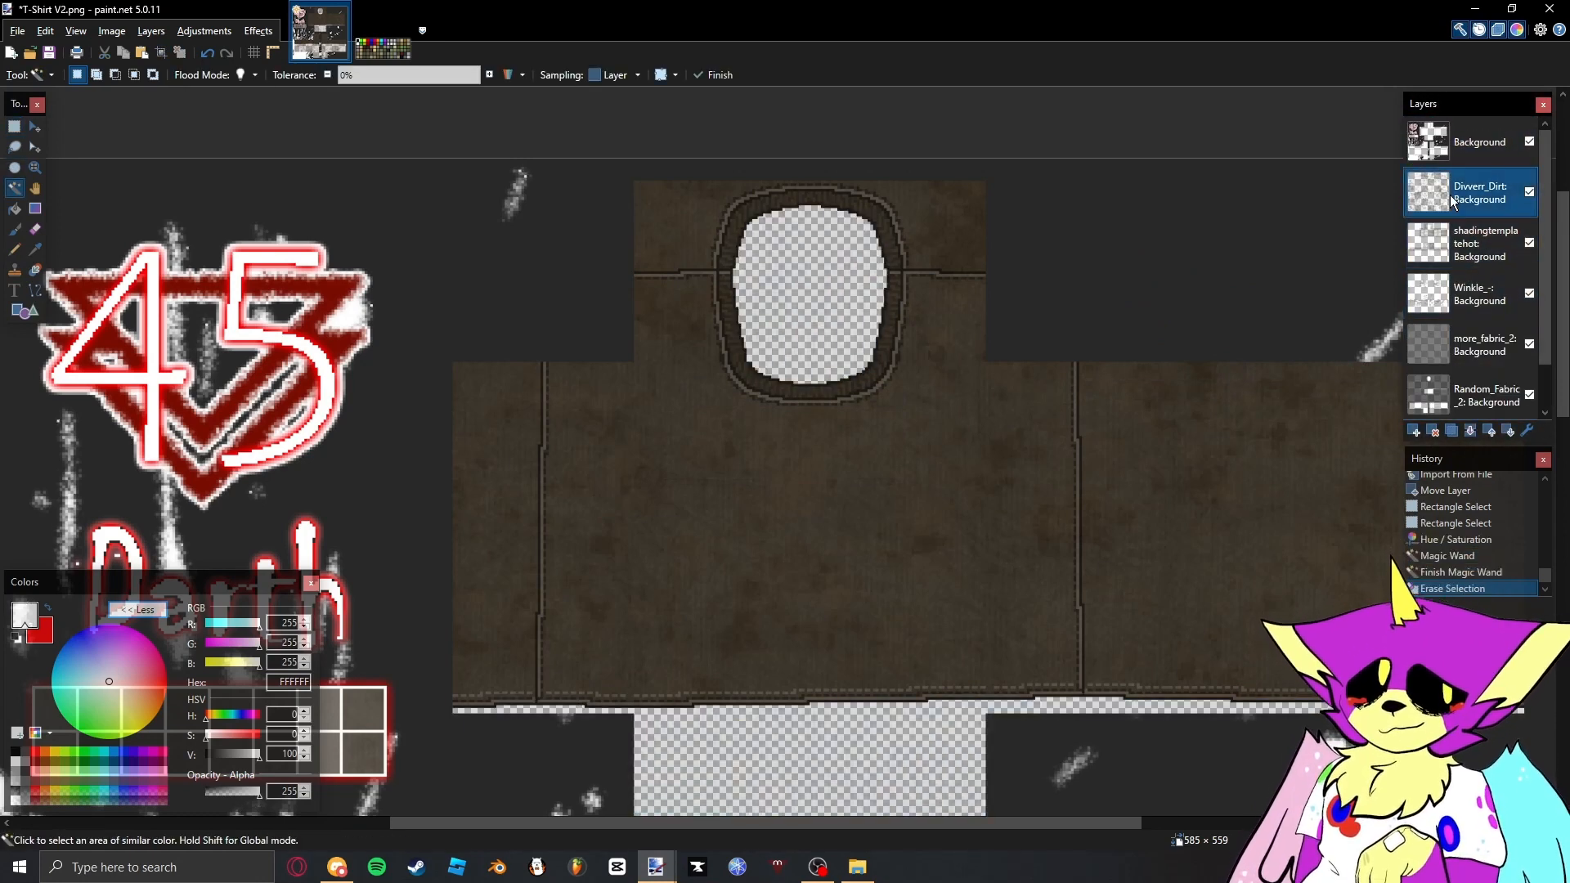
- Set the Divverr_Dirt layer's opacity to 48 while keeping its Normal blend mode
double_click(1476, 193)
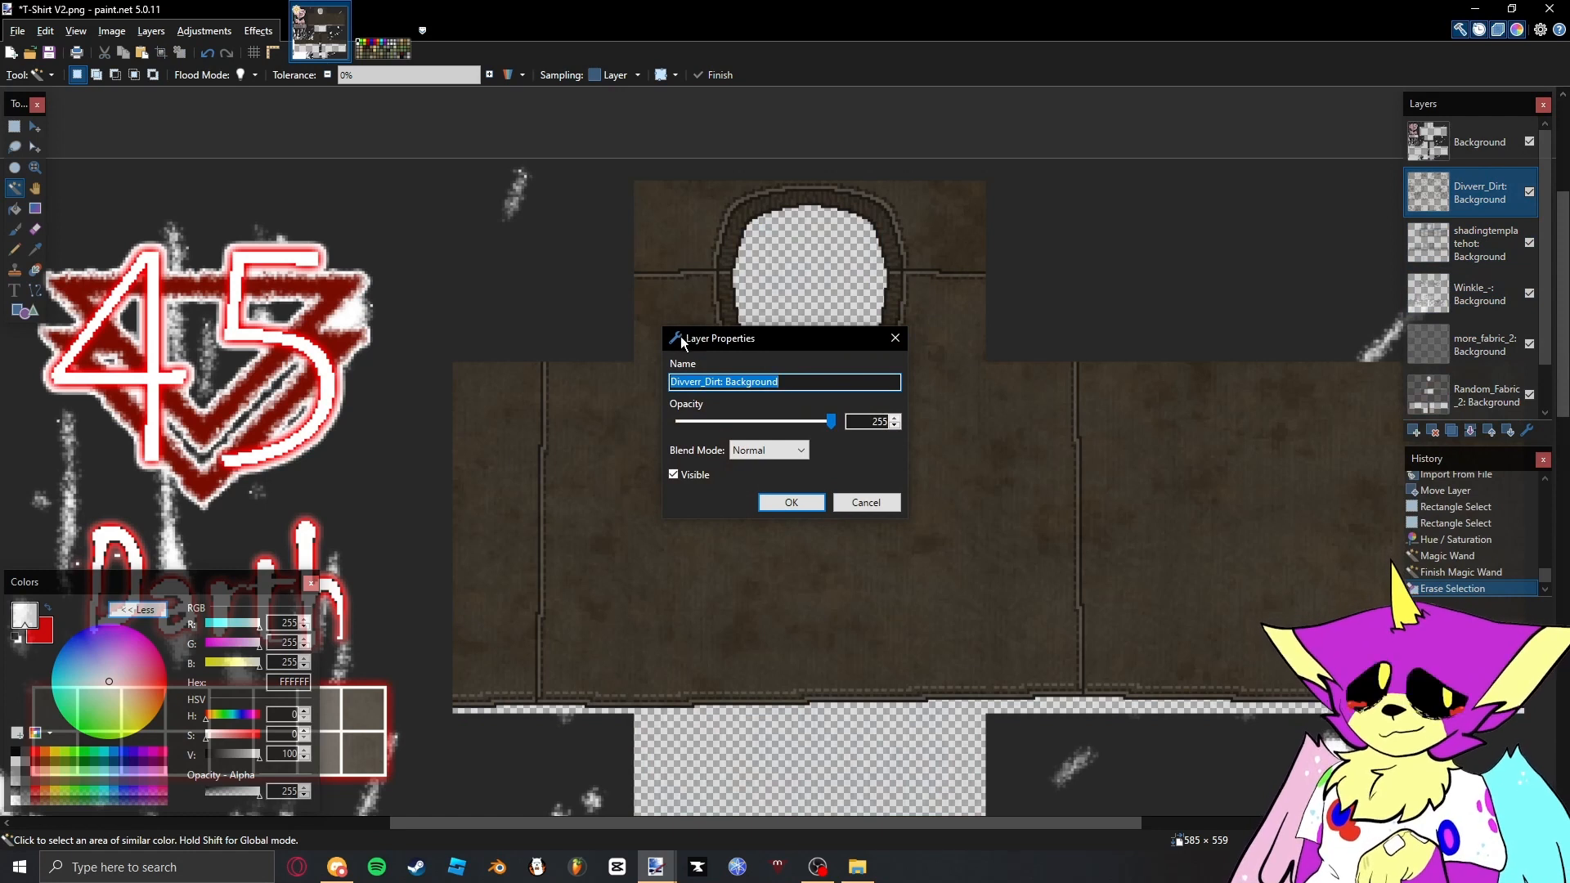
drag(680, 338, 954, 237)
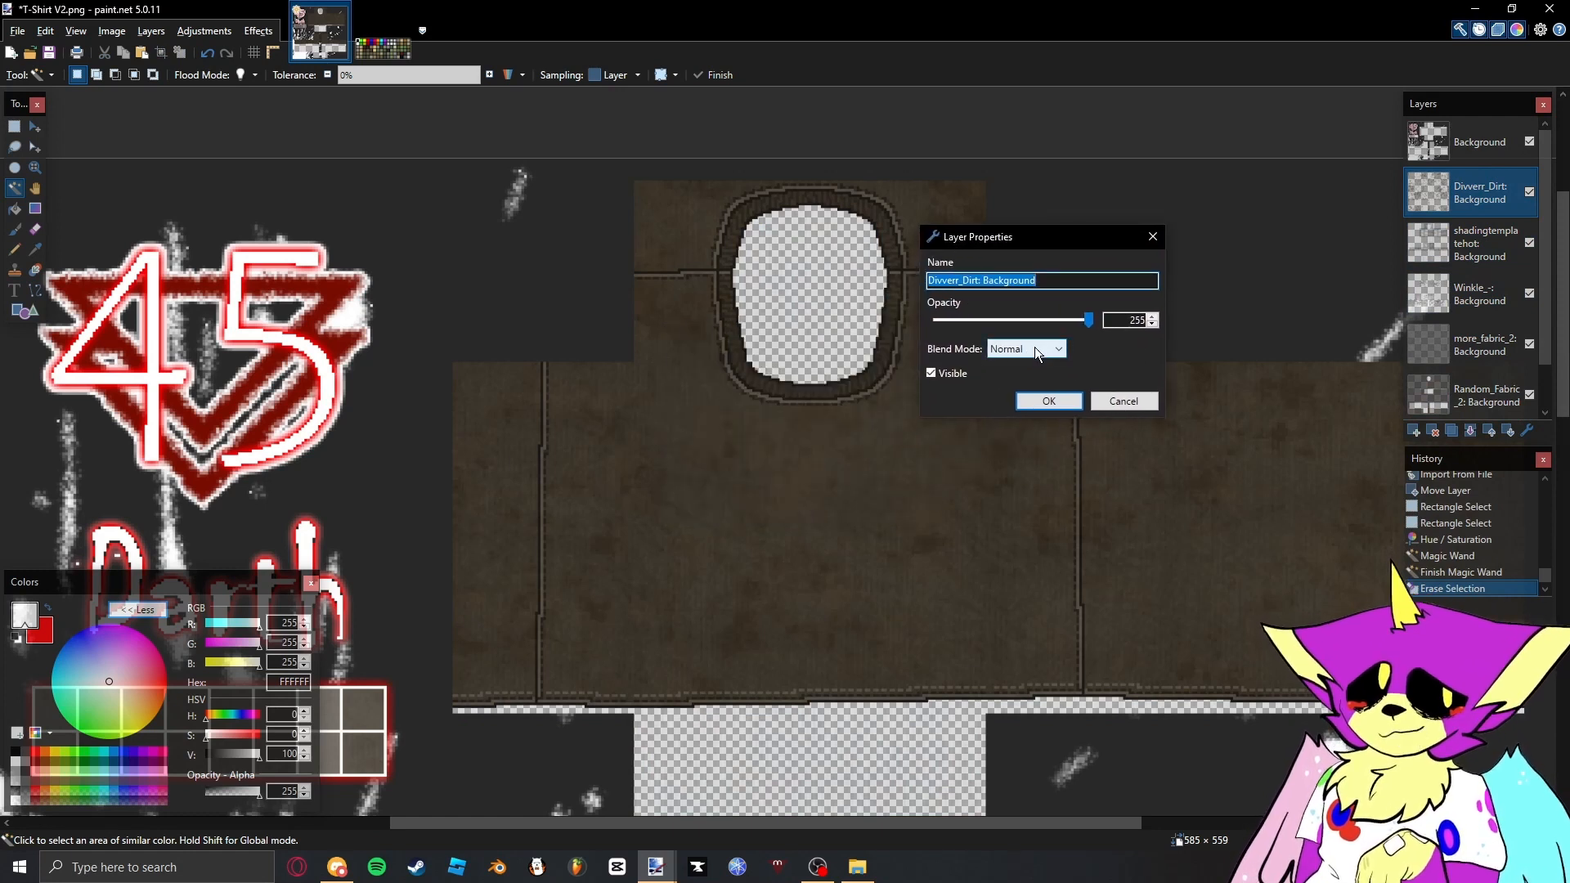
drag(1089, 320, 966, 320)
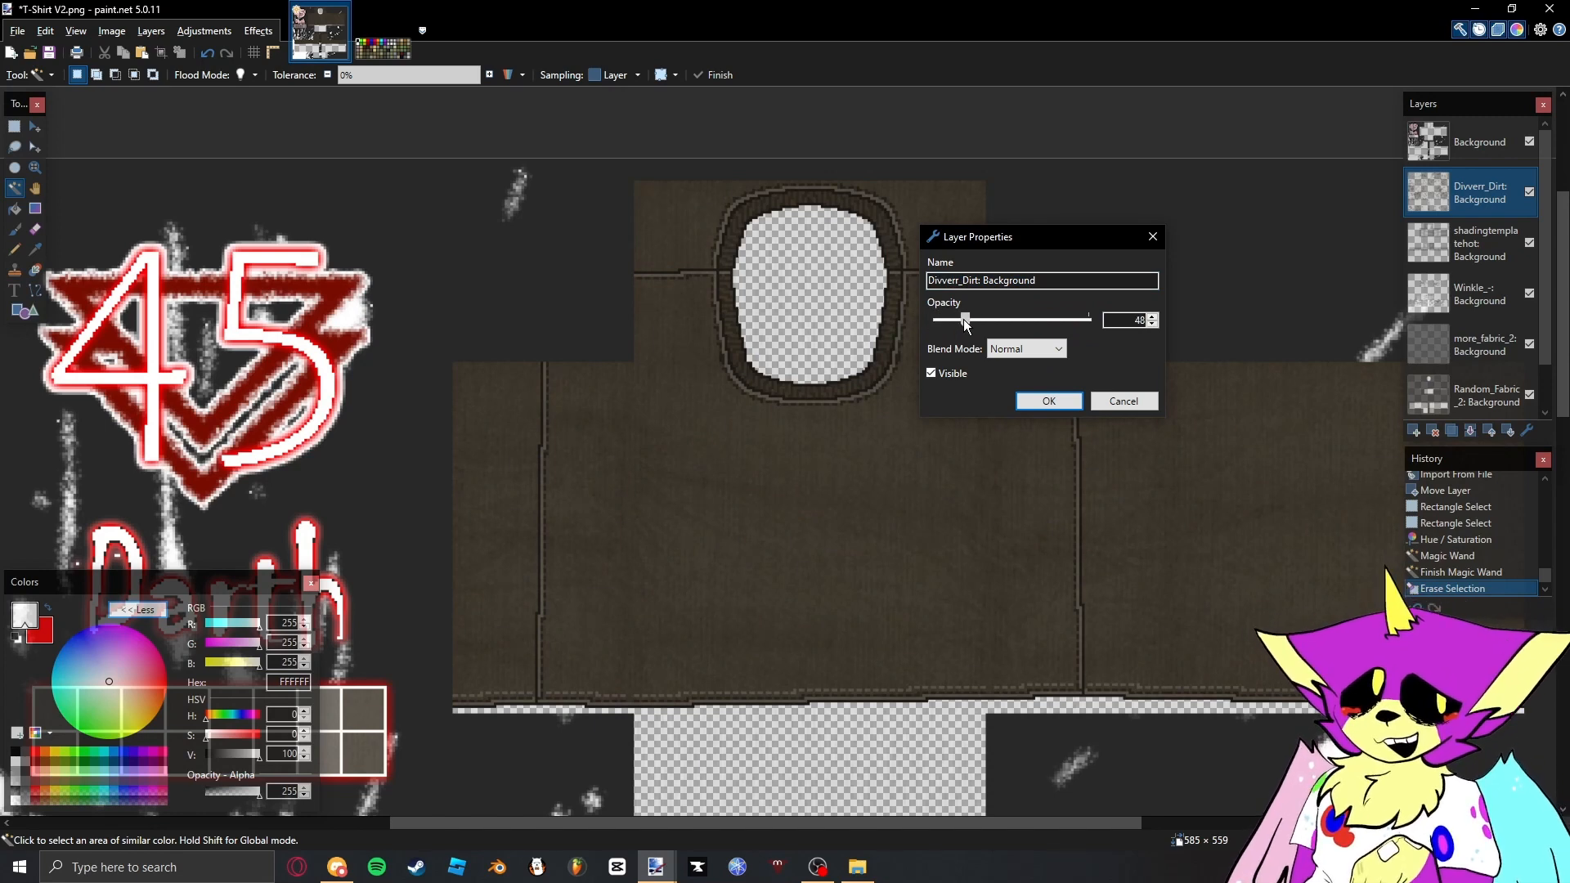
click(1032, 400)
- Select the dark seam lines on the topmost Background layer with the Magic Wand and set the primary color to black
scroll(1014, 392, down, 4)
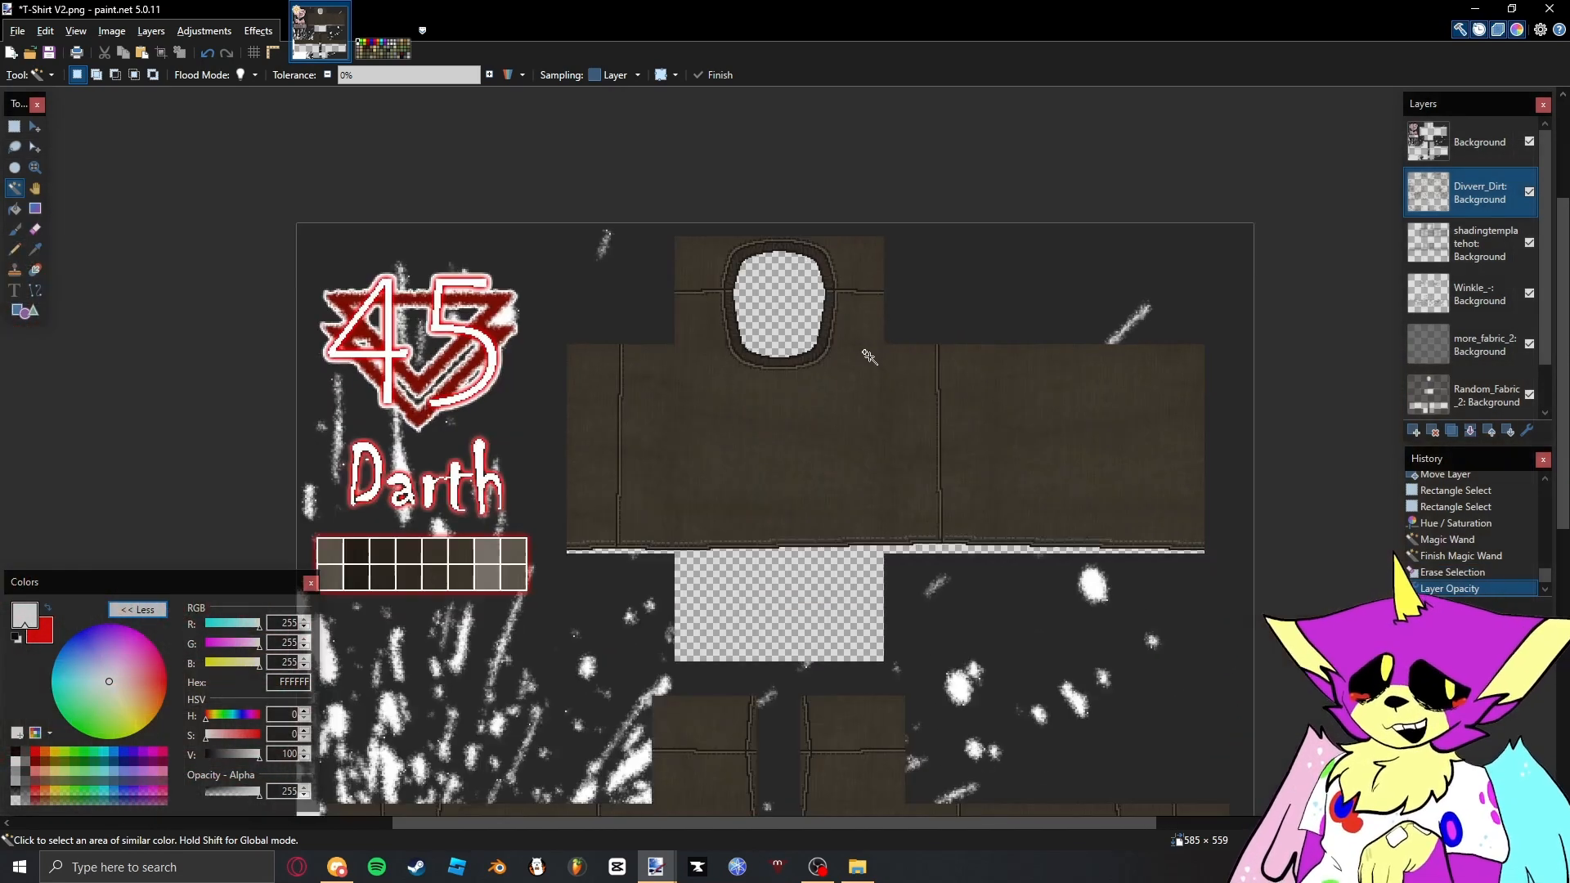
scroll(769, 280, up, 4)
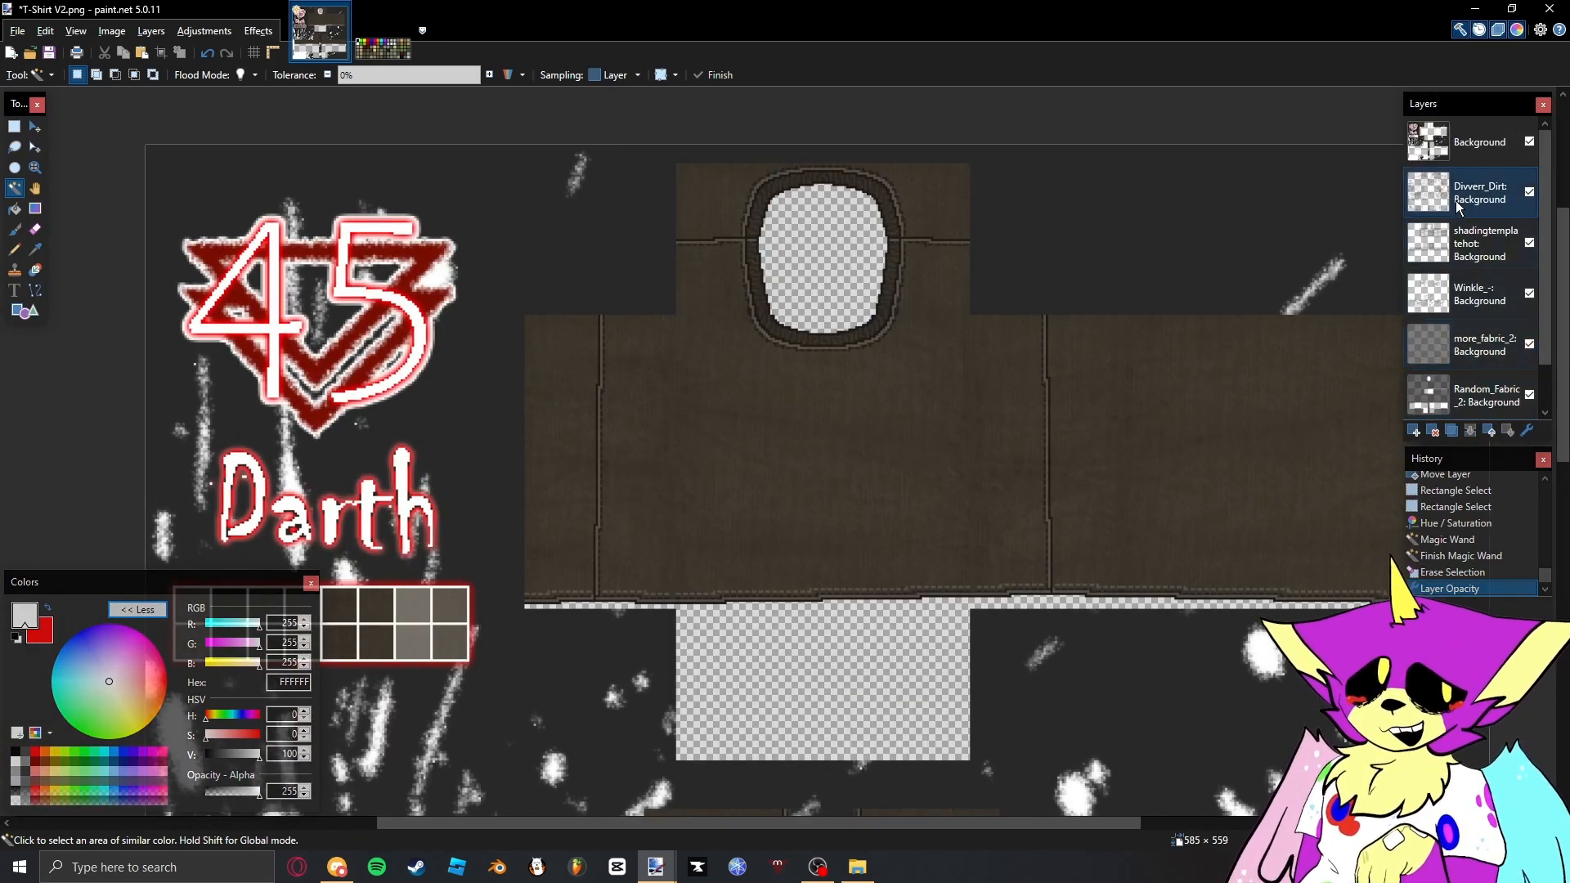
click(1472, 142)
scroll(785, 337, up, 3)
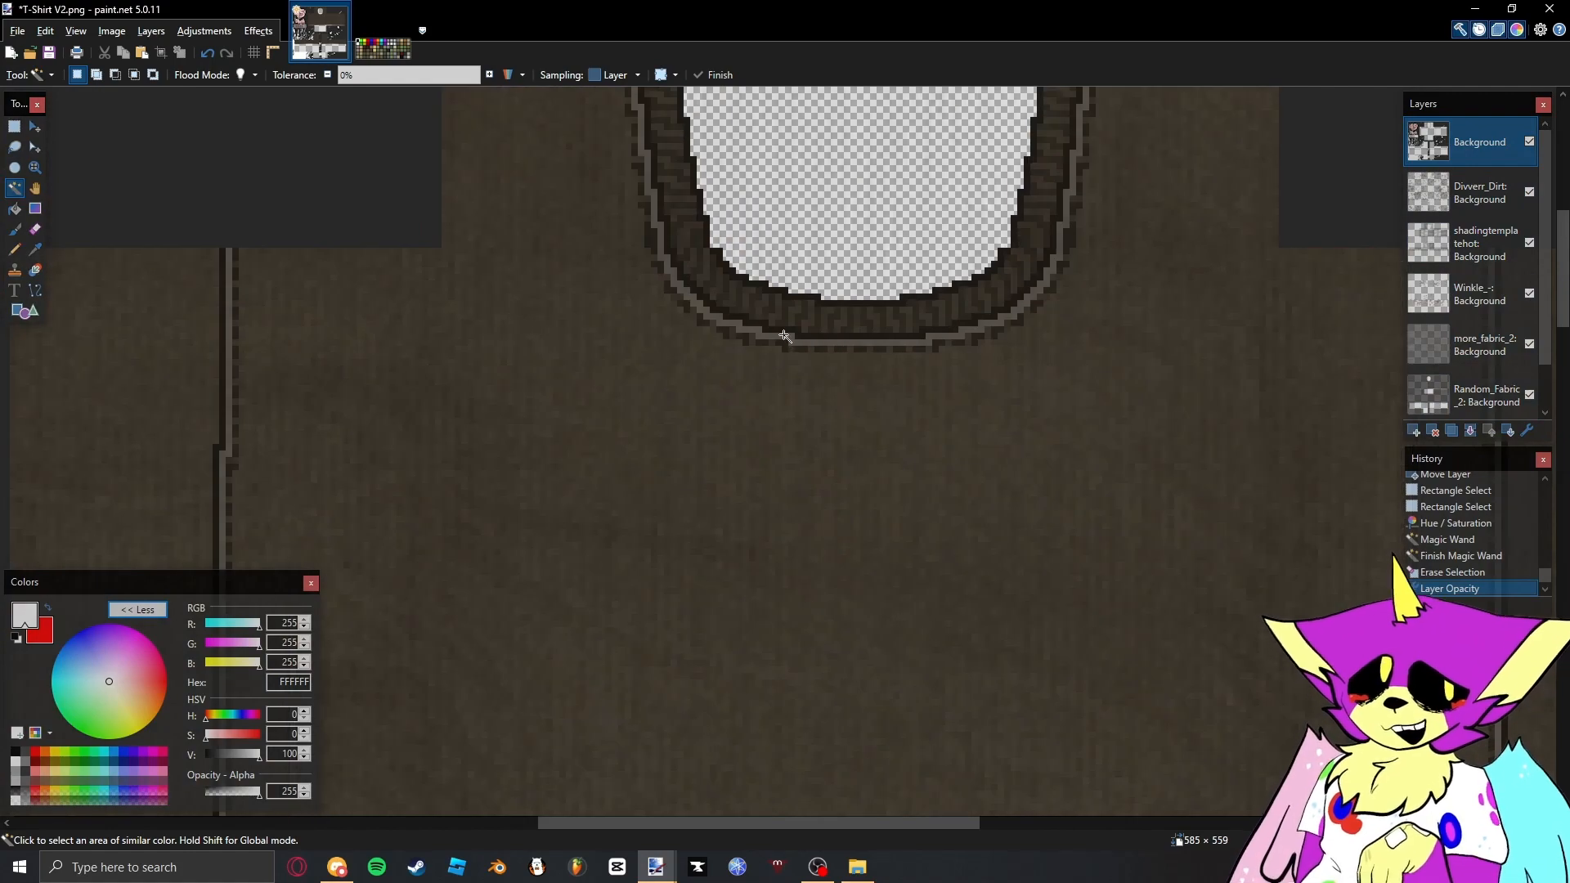
click(785, 330)
scroll(742, 370, down, 3)
key(ctrl+shift+n)
key(d)
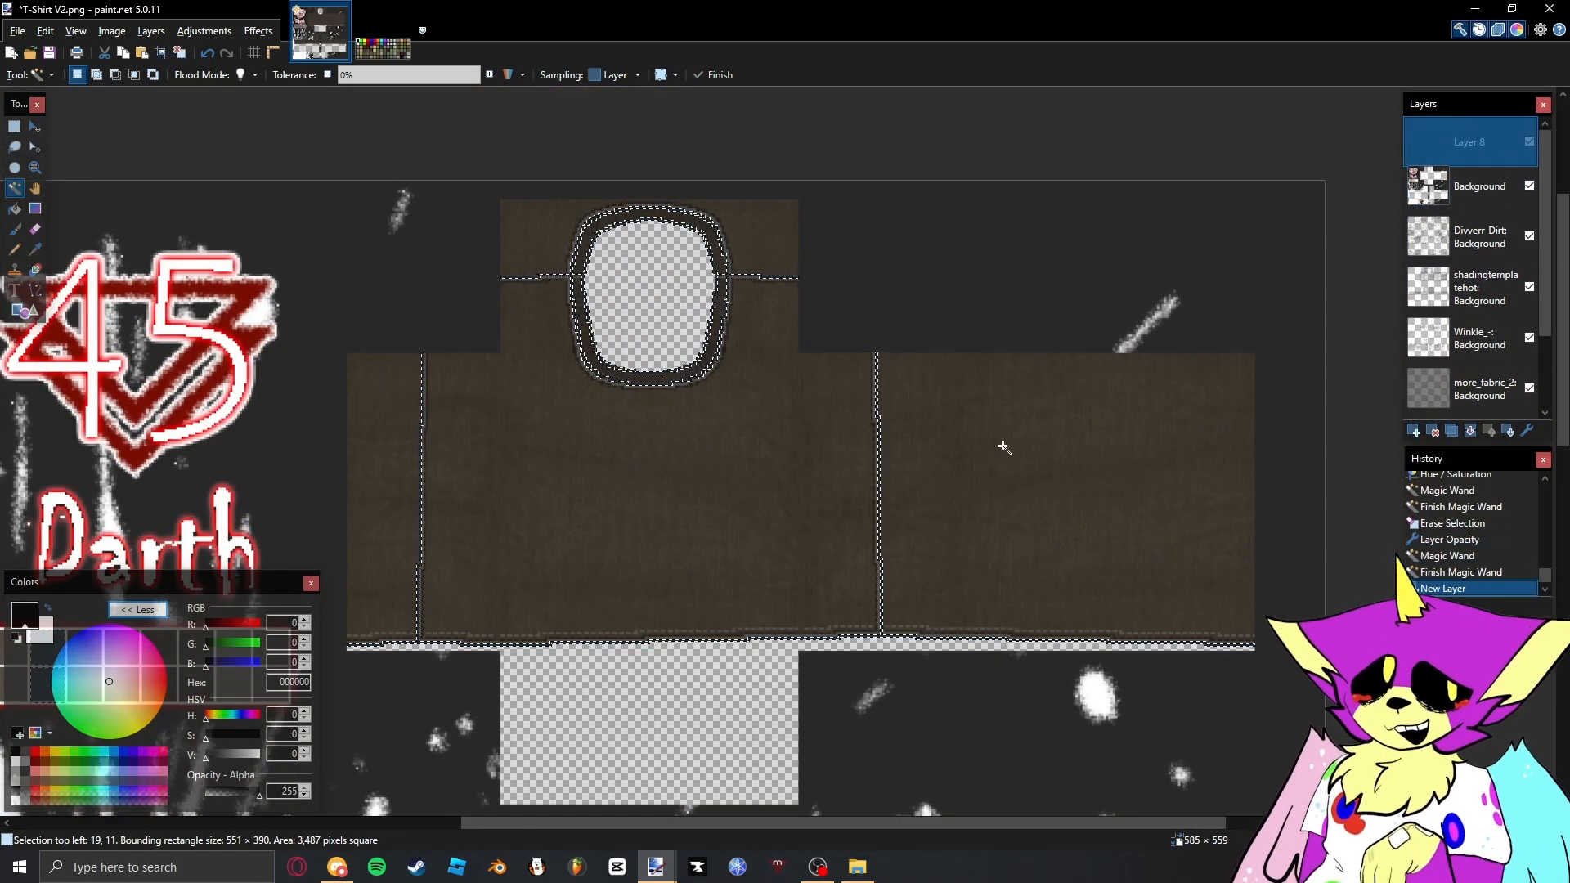
drag(984, 443, 978, 421)
scroll(337, 338, up, 2)
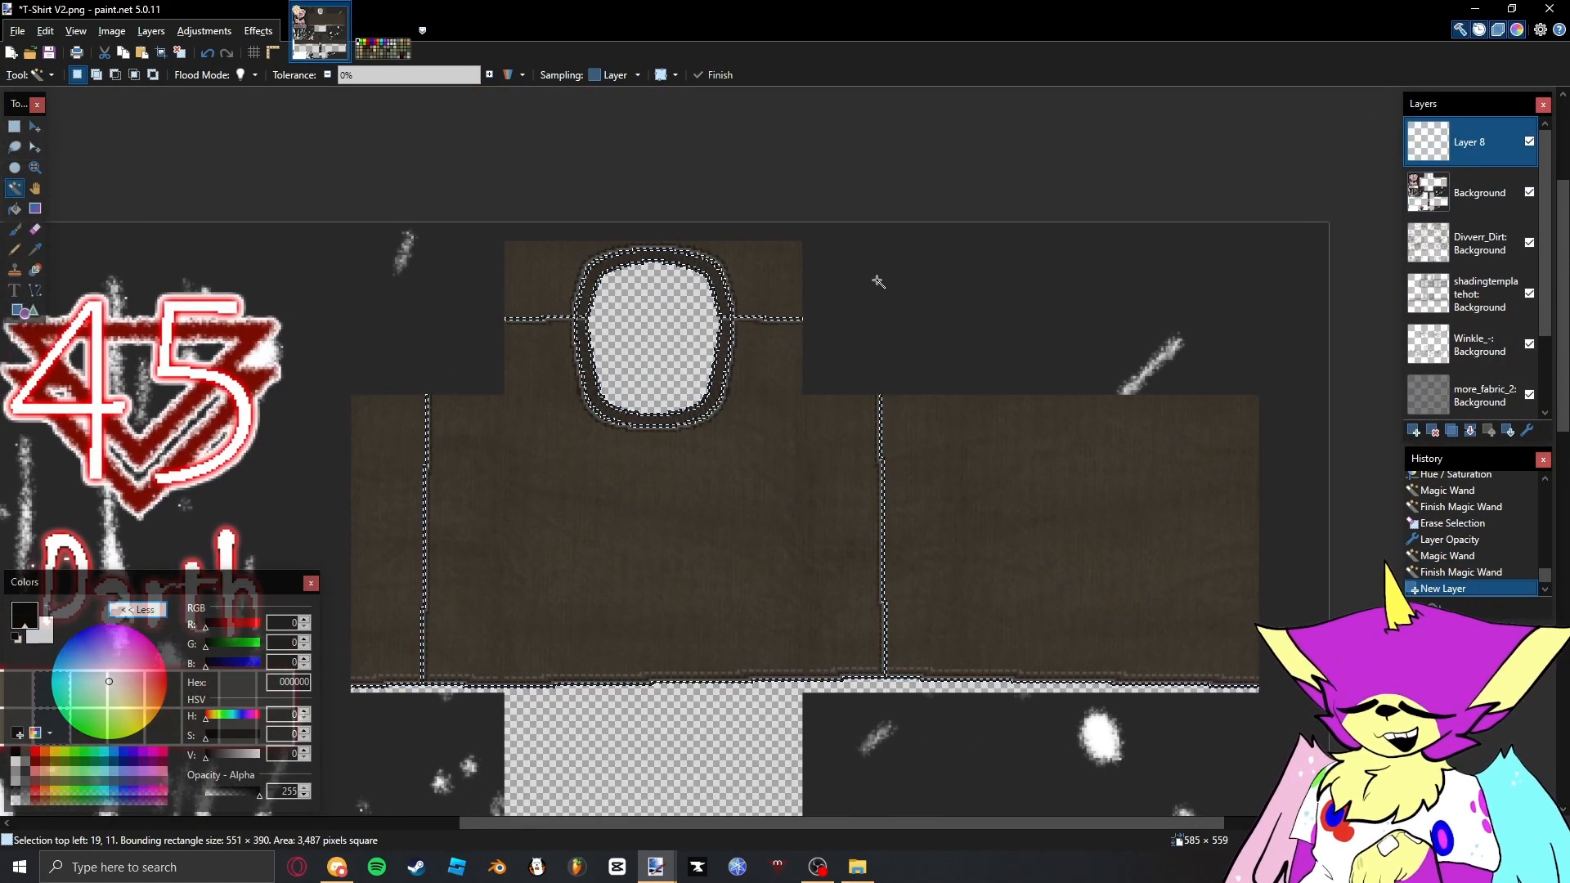
key(ctrl+z)
- Reselect the dark seam lines with the Magic Wand, fill them with black on a new layer, and clear the selection
scroll(841, 273, up, 5)
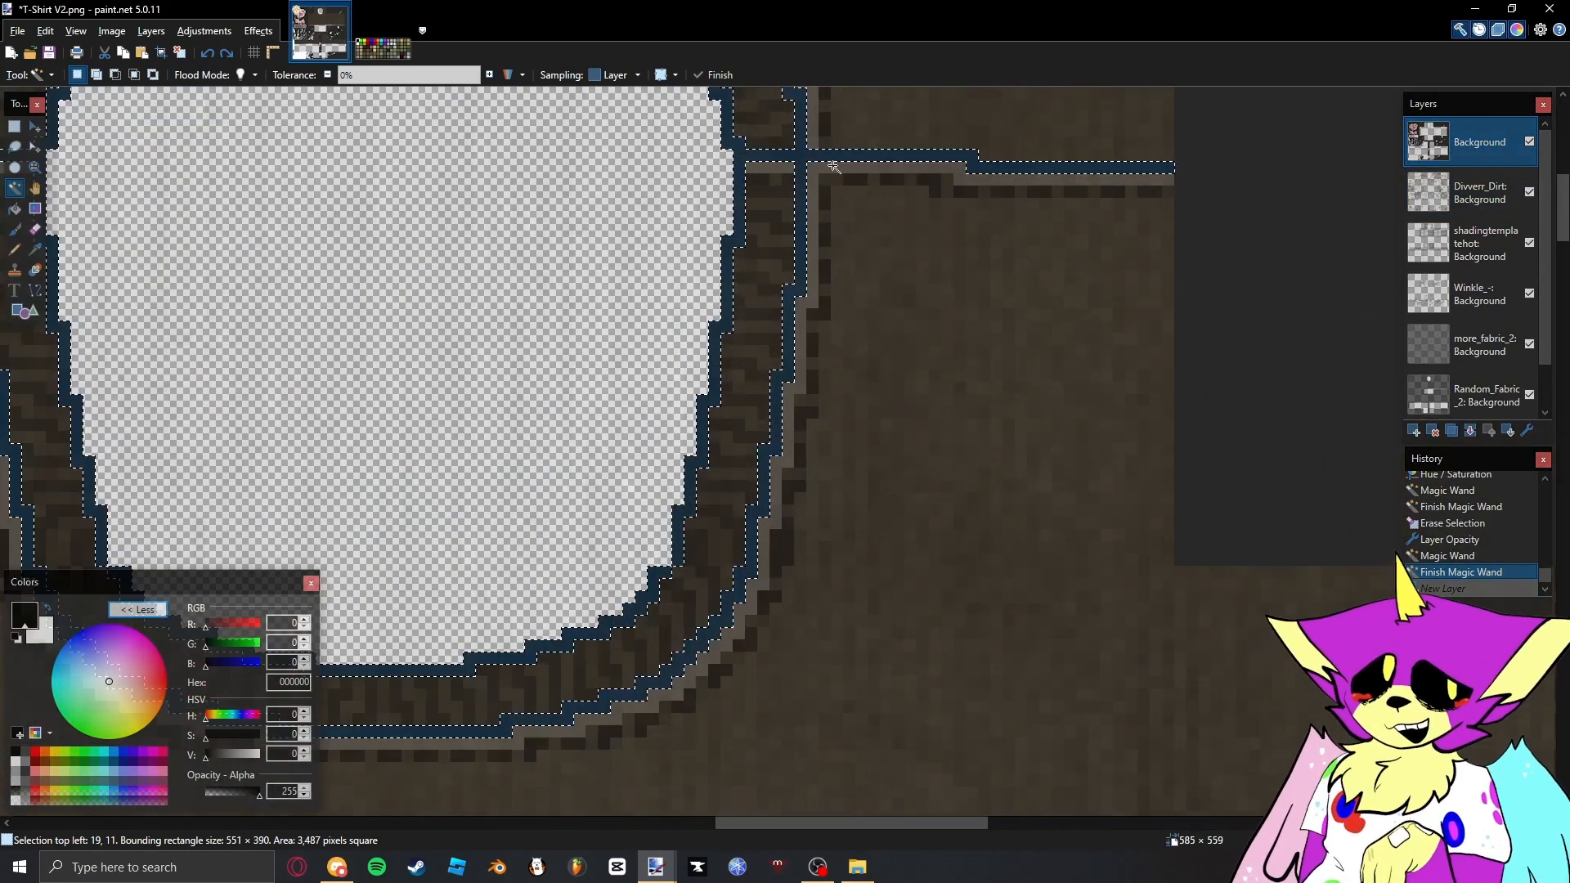
click(836, 155)
scroll(1044, 435, up, 2)
scroll(940, 256, down, 3)
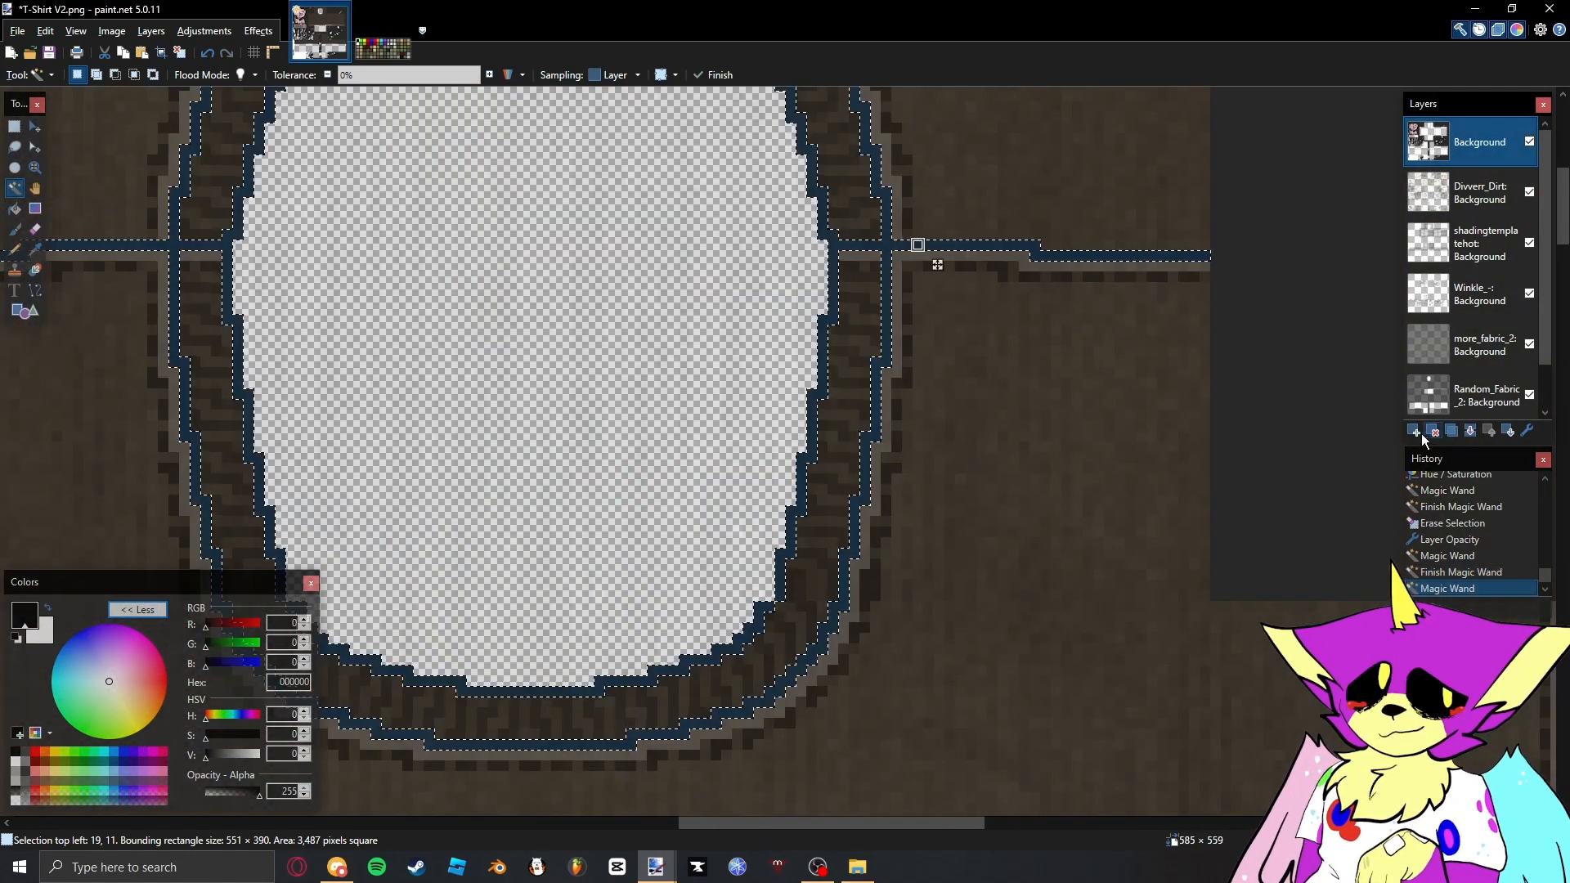
key(ctrl+shift+n)
scroll(968, 394, down, 3)
key(BackSpace)
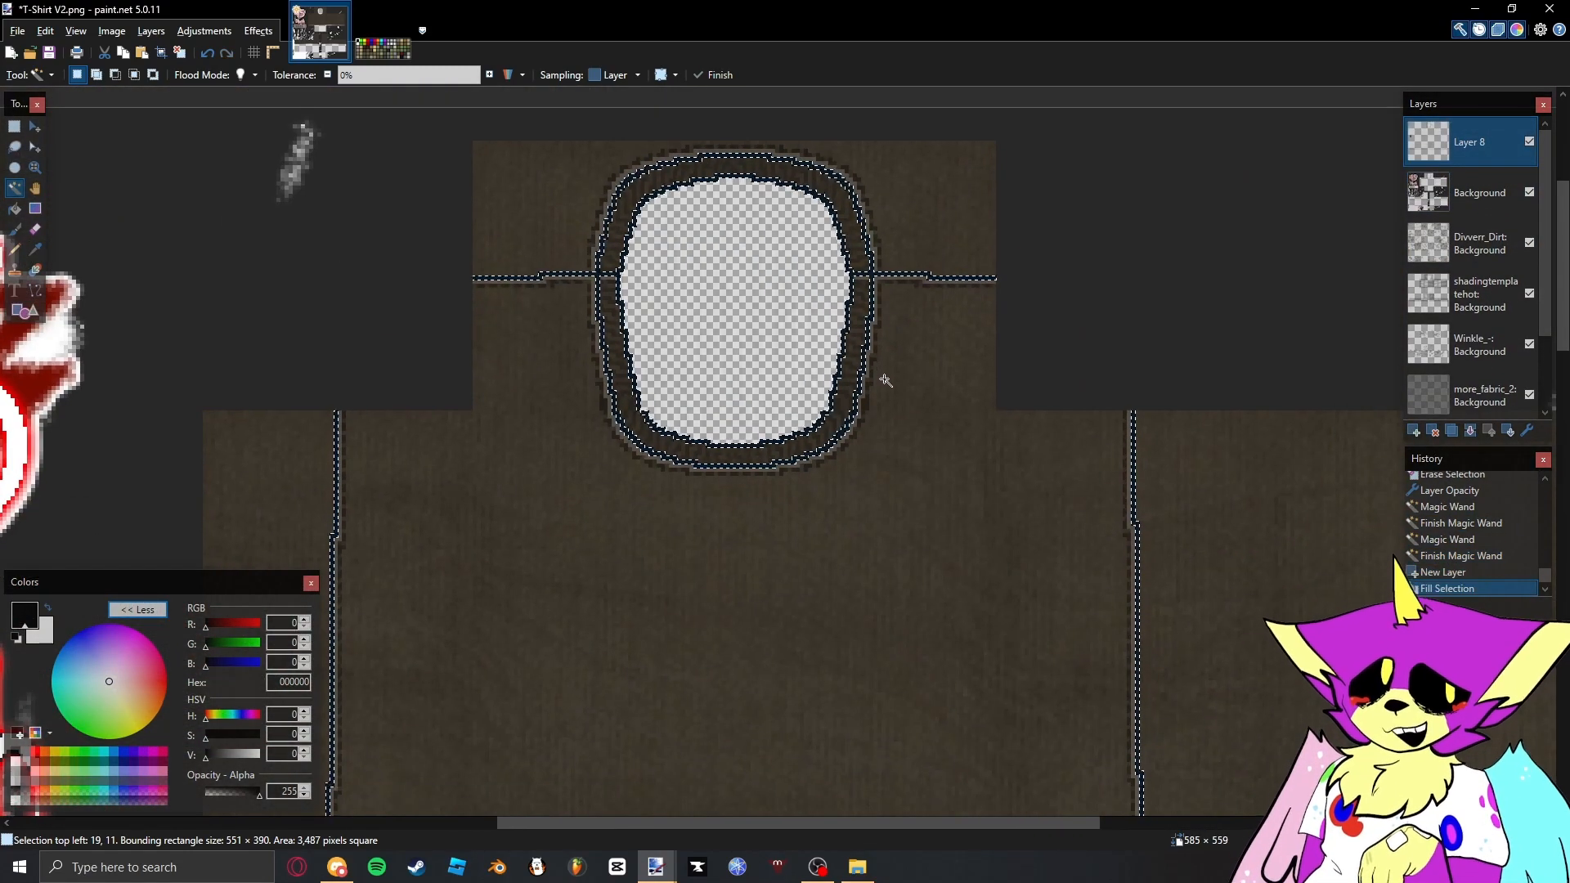
scroll(887, 375, down, 3)
key(s)
click(785, 273)
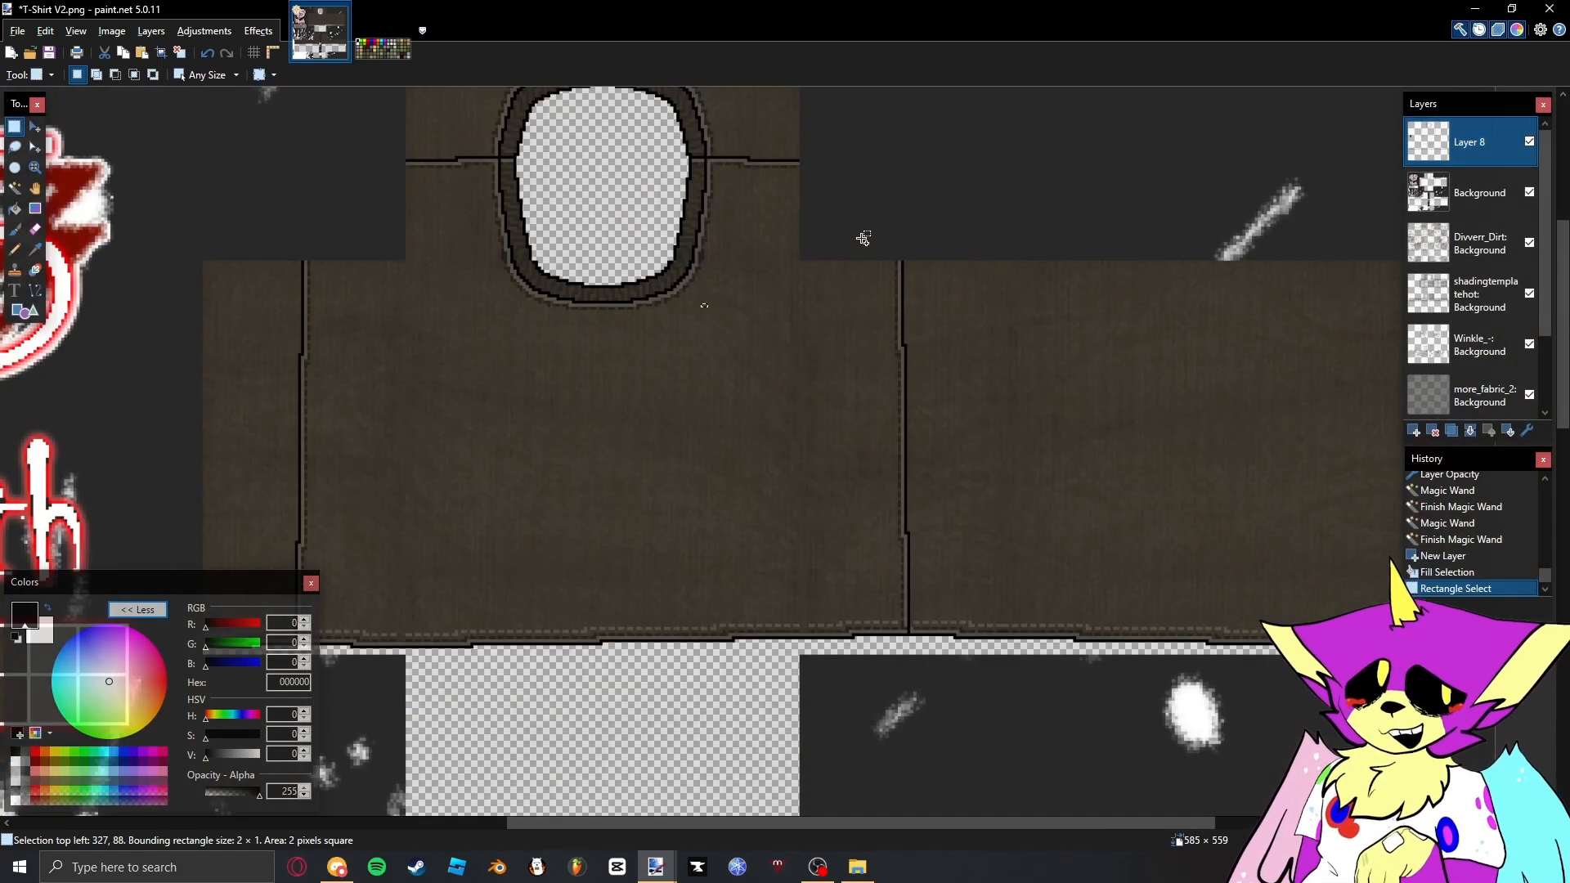
scroll(786, 273, up, 2)
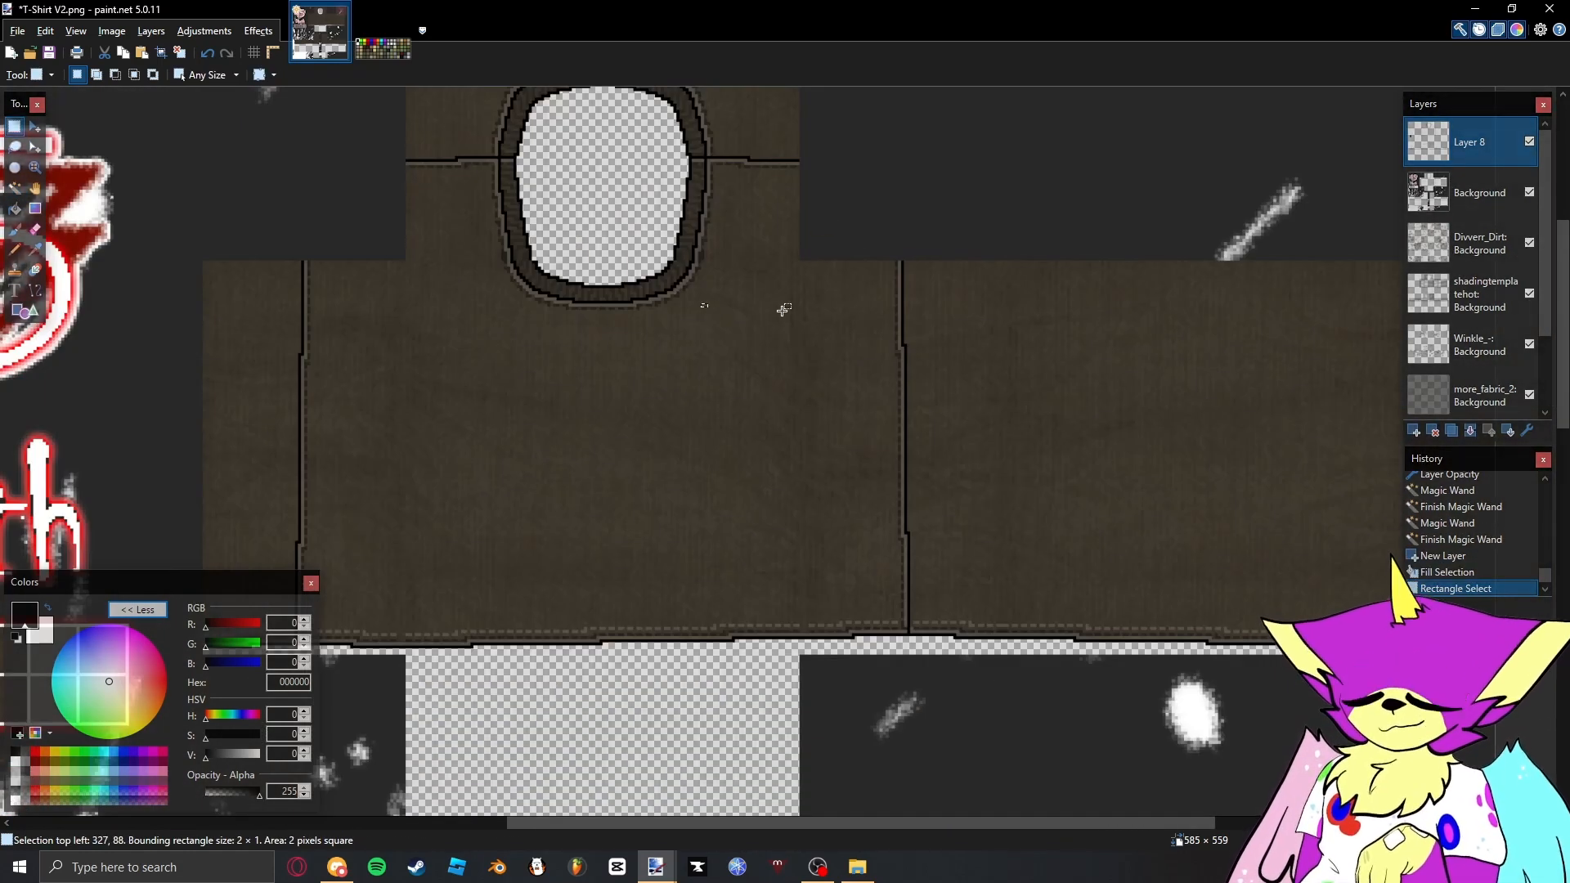
- Apply the Frosted Glass distortion to Layer 8 with maximum scatter radius 4.25 and smoothness 8
click(259, 31)
mouse_move(336, 229)
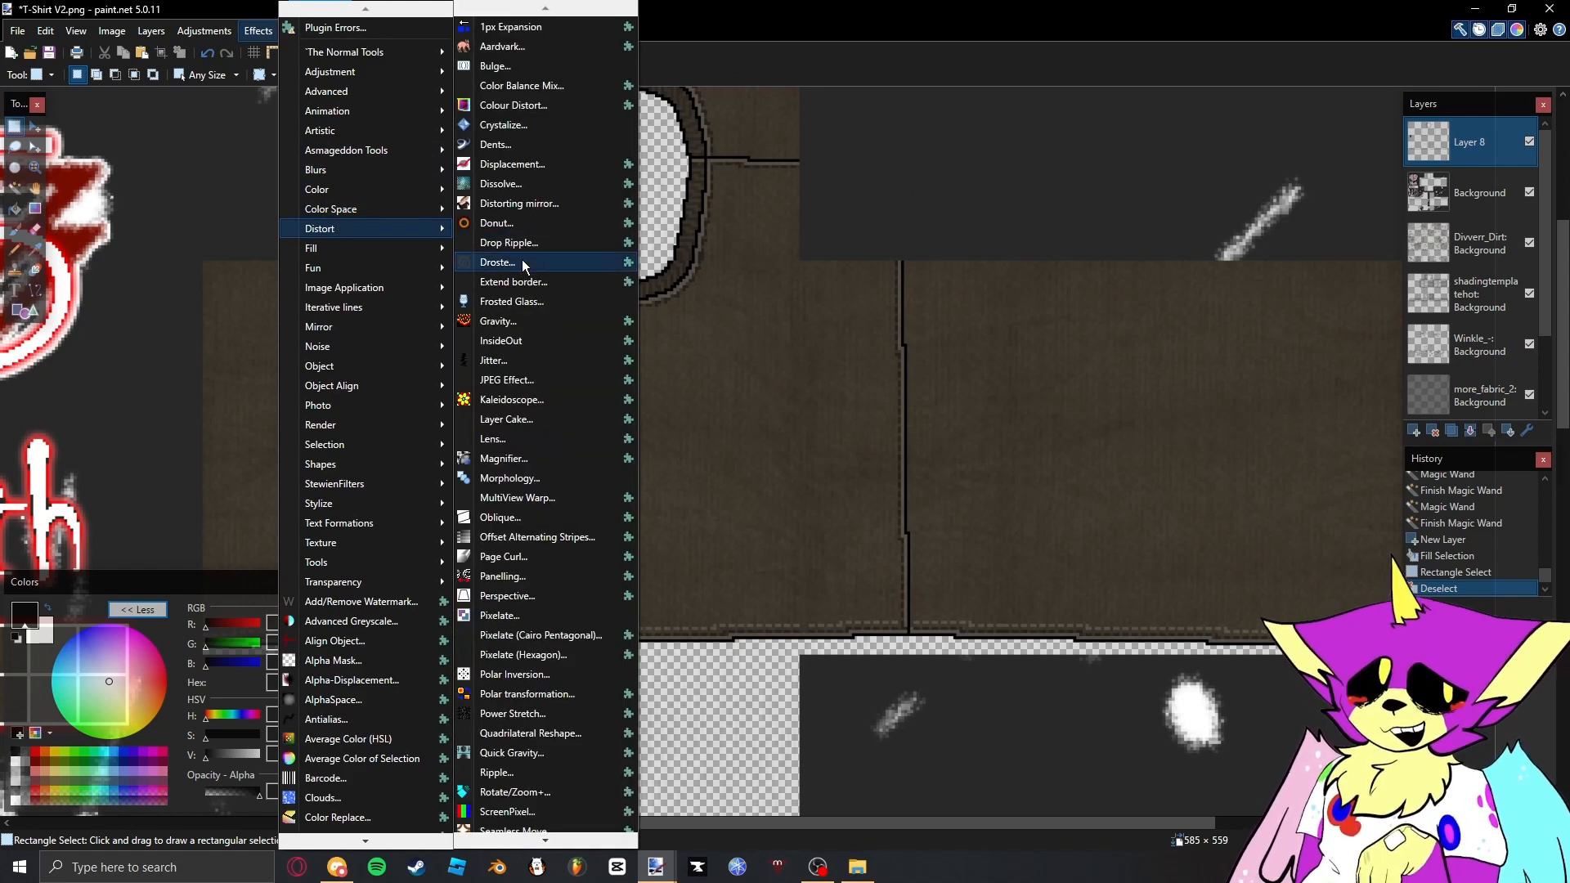
click(525, 303)
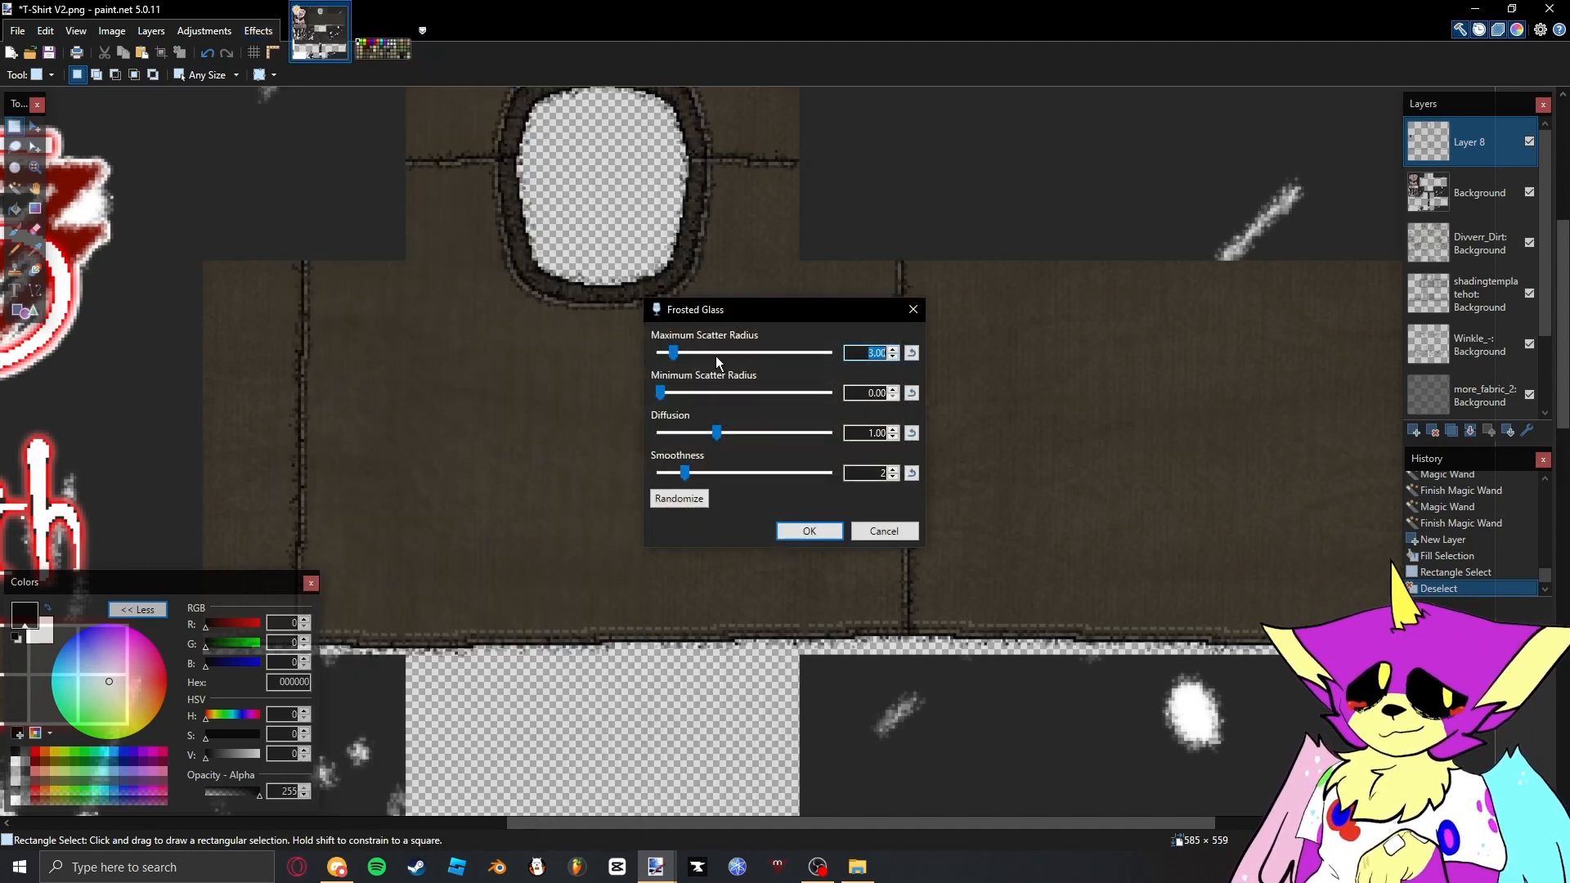
drag(754, 321, 1173, 213)
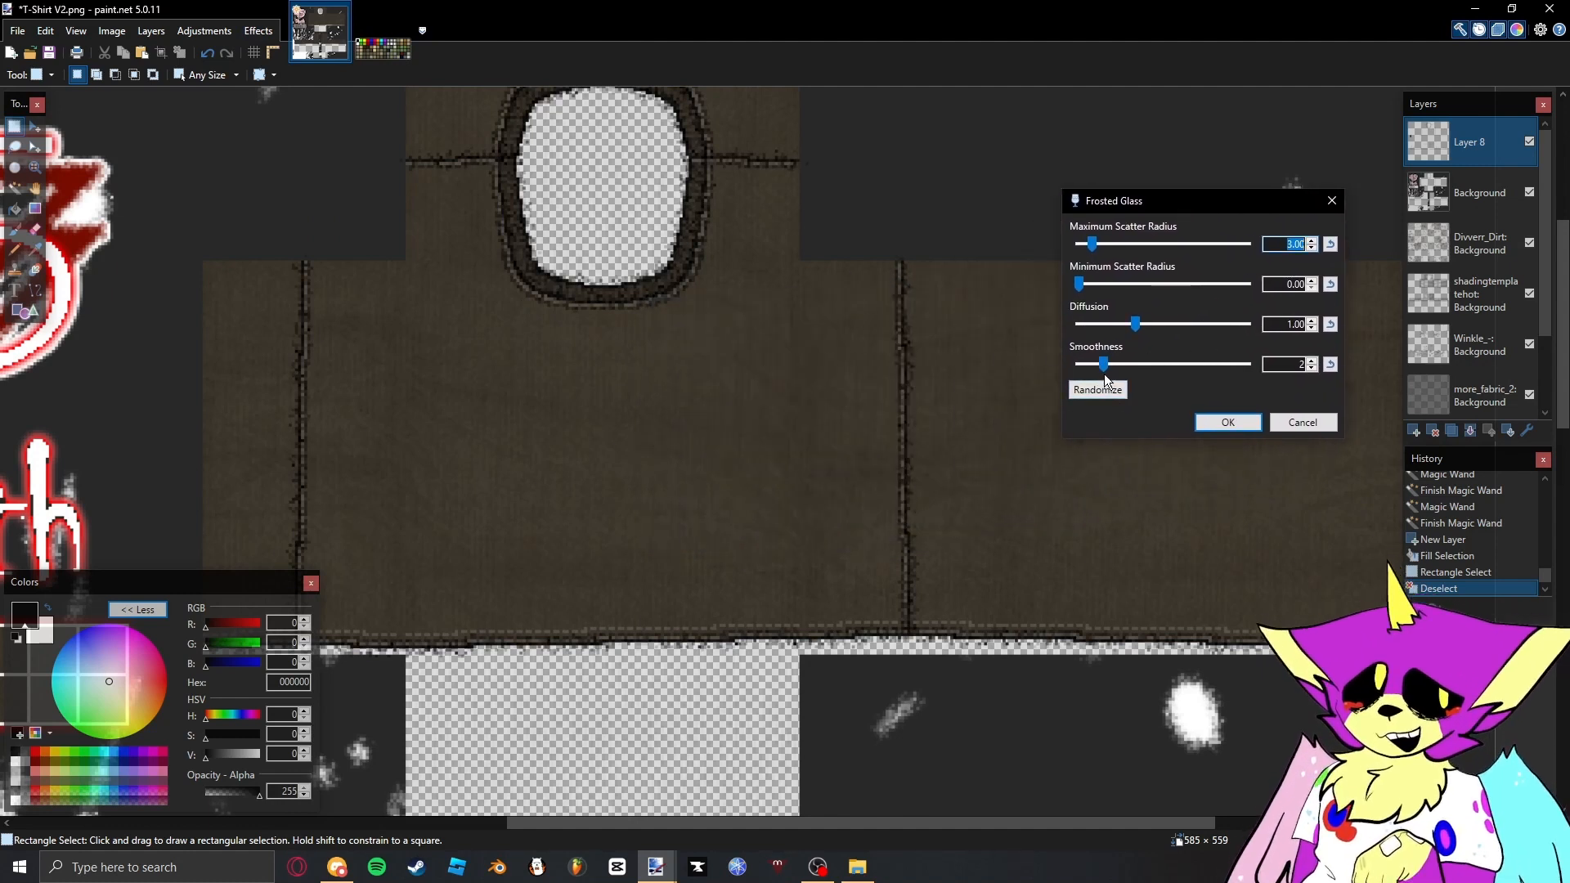
drag(1103, 363, 1248, 364)
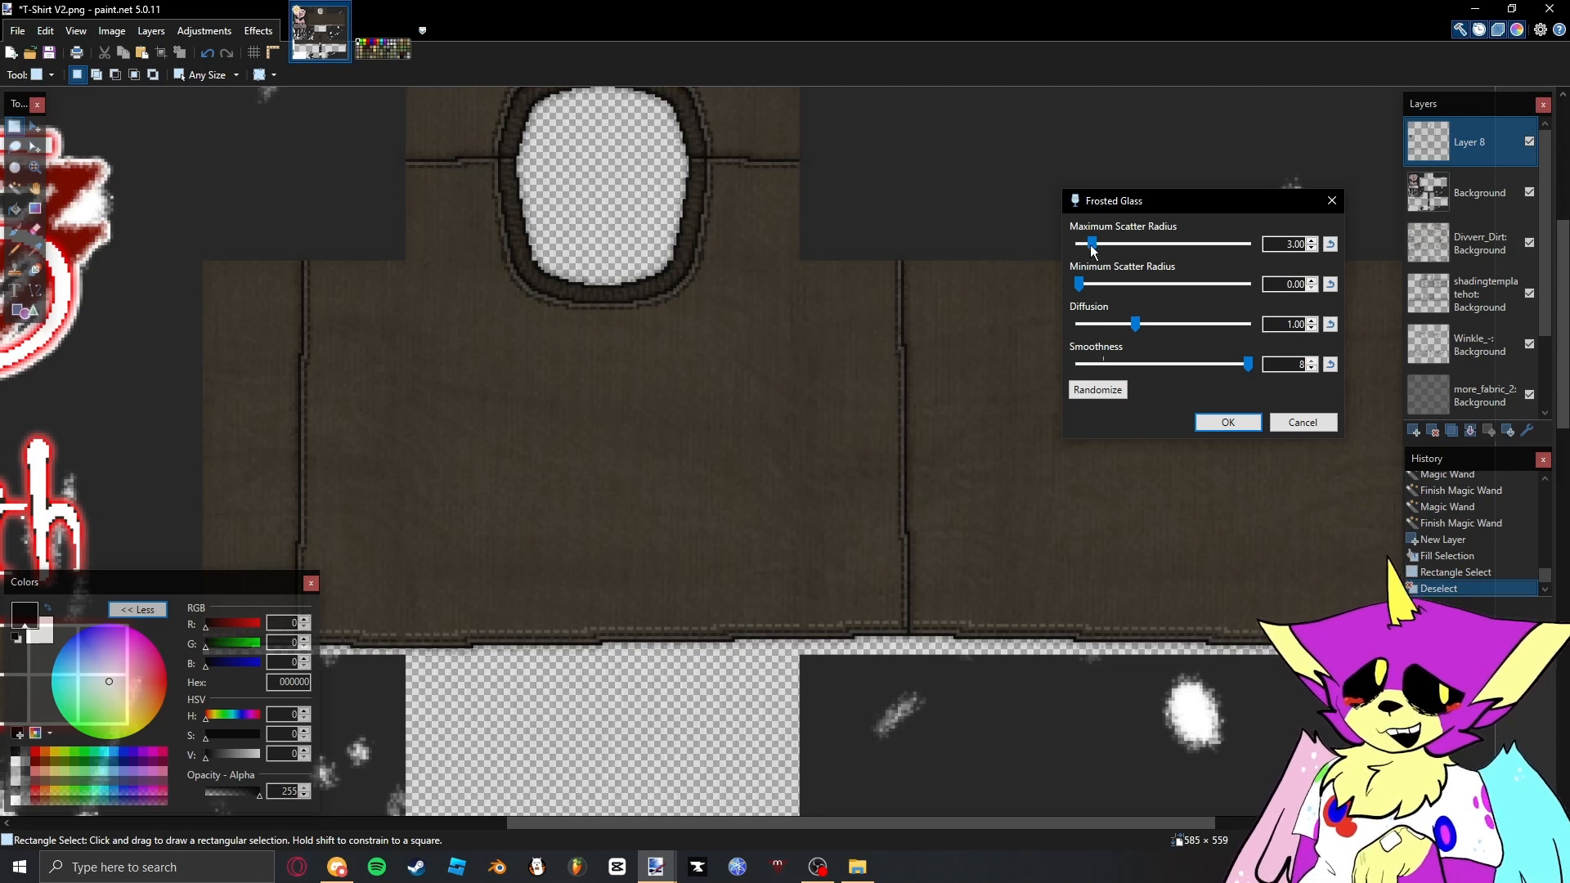
drag(1091, 244, 1093, 244)
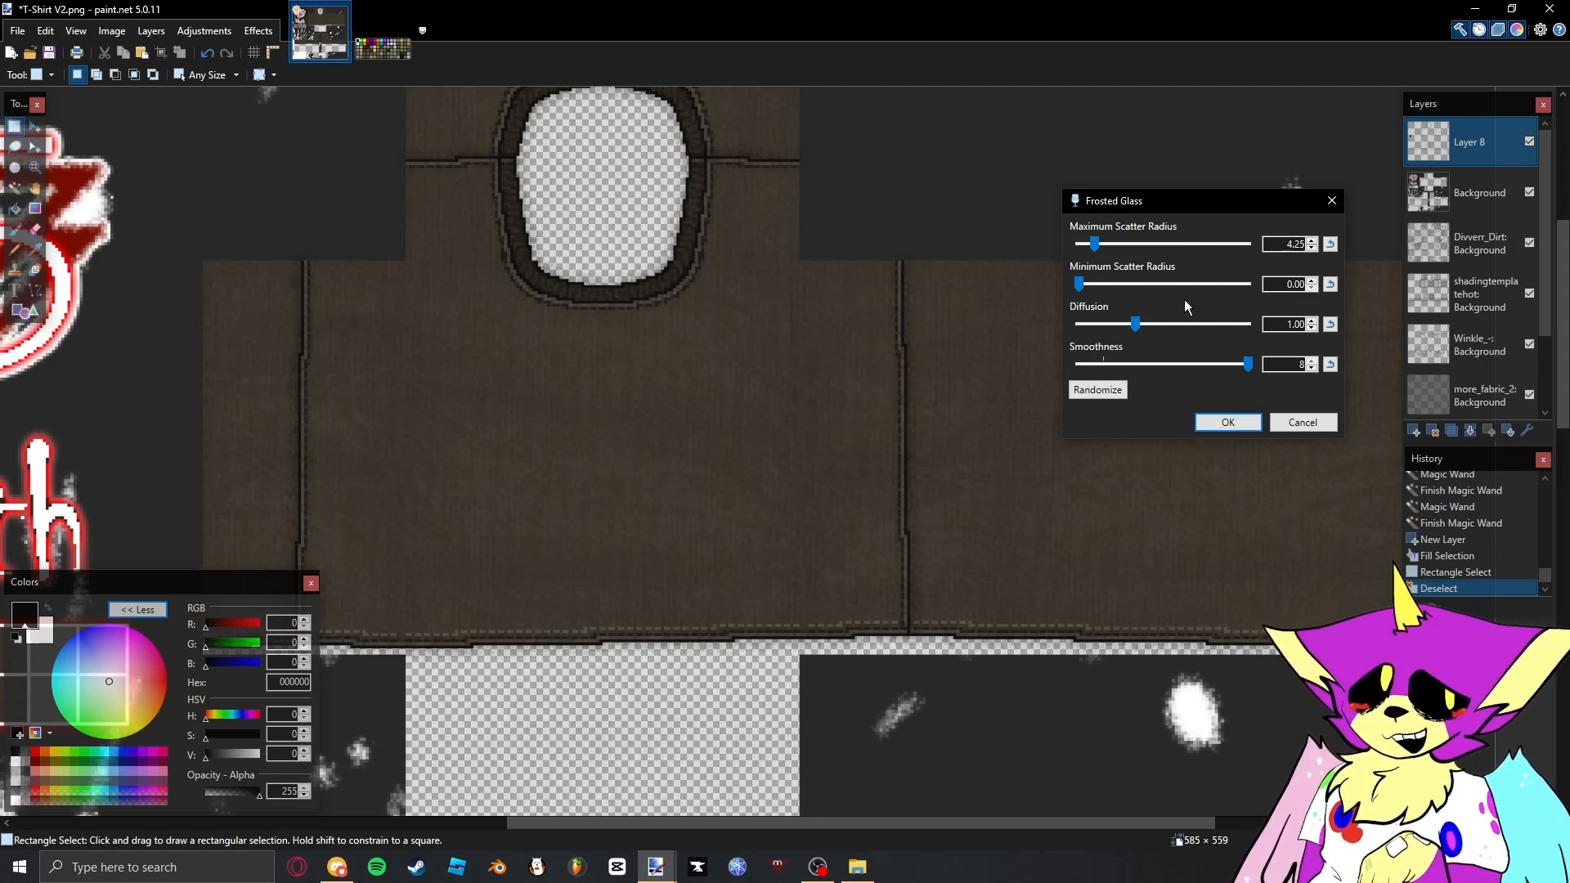
click(1229, 422)
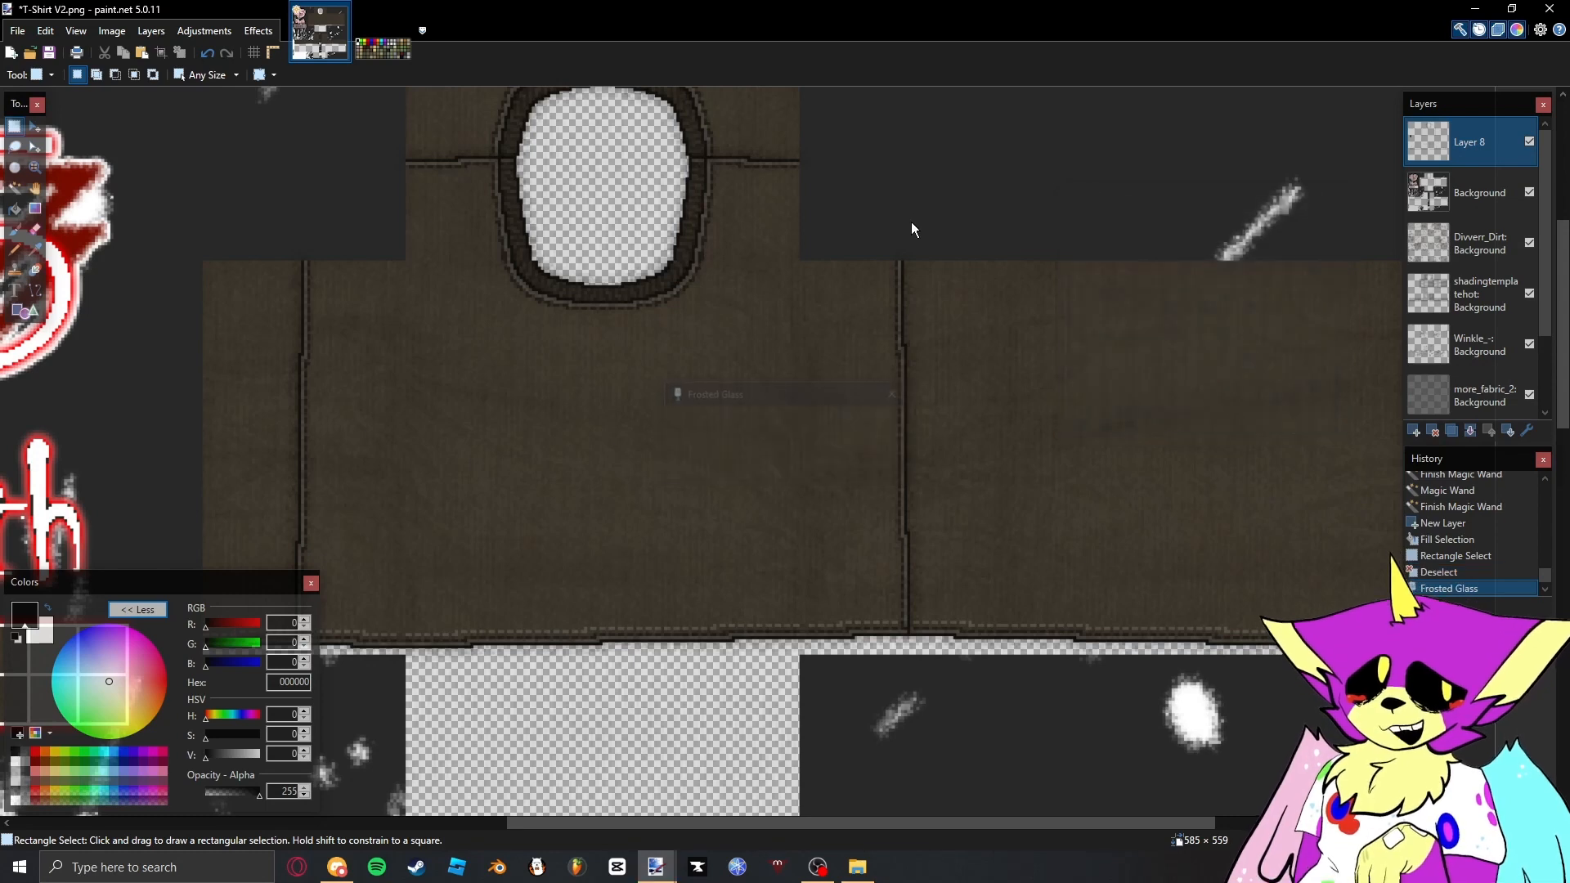
- Select the transparent areas of the Random_Fabric_2 layer with the Magic Wand and erase them from Layer 8
scroll(911, 222, up, 2)
scroll(1450, 306, down, 2)
click(1461, 360)
key(s)
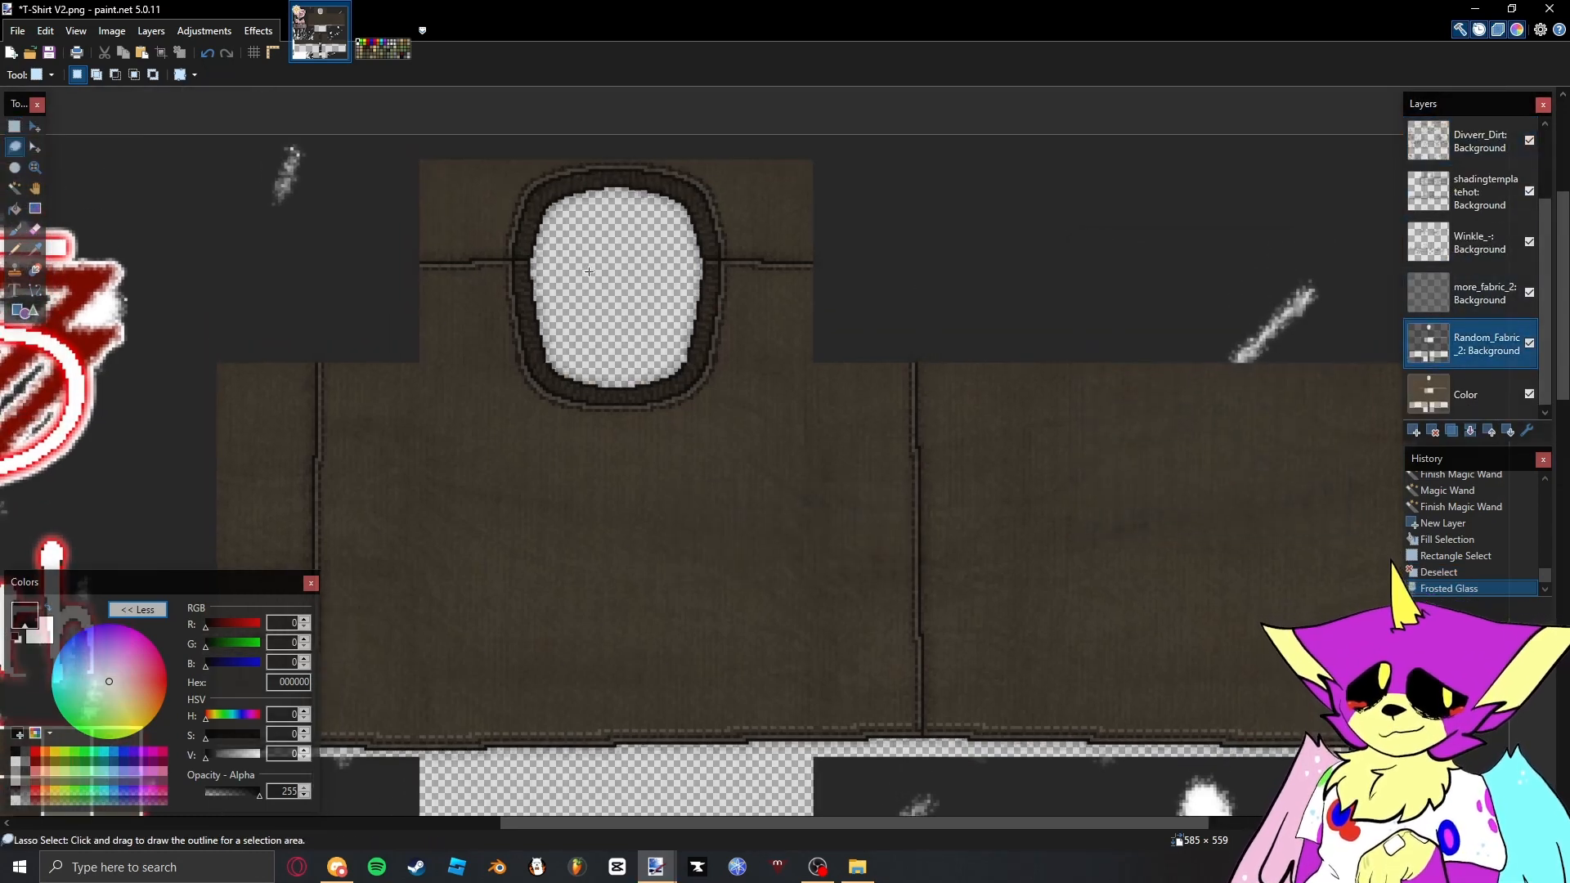
key(s)
key(s)
click(623, 267)
scroll(1450, 211, up, 2)
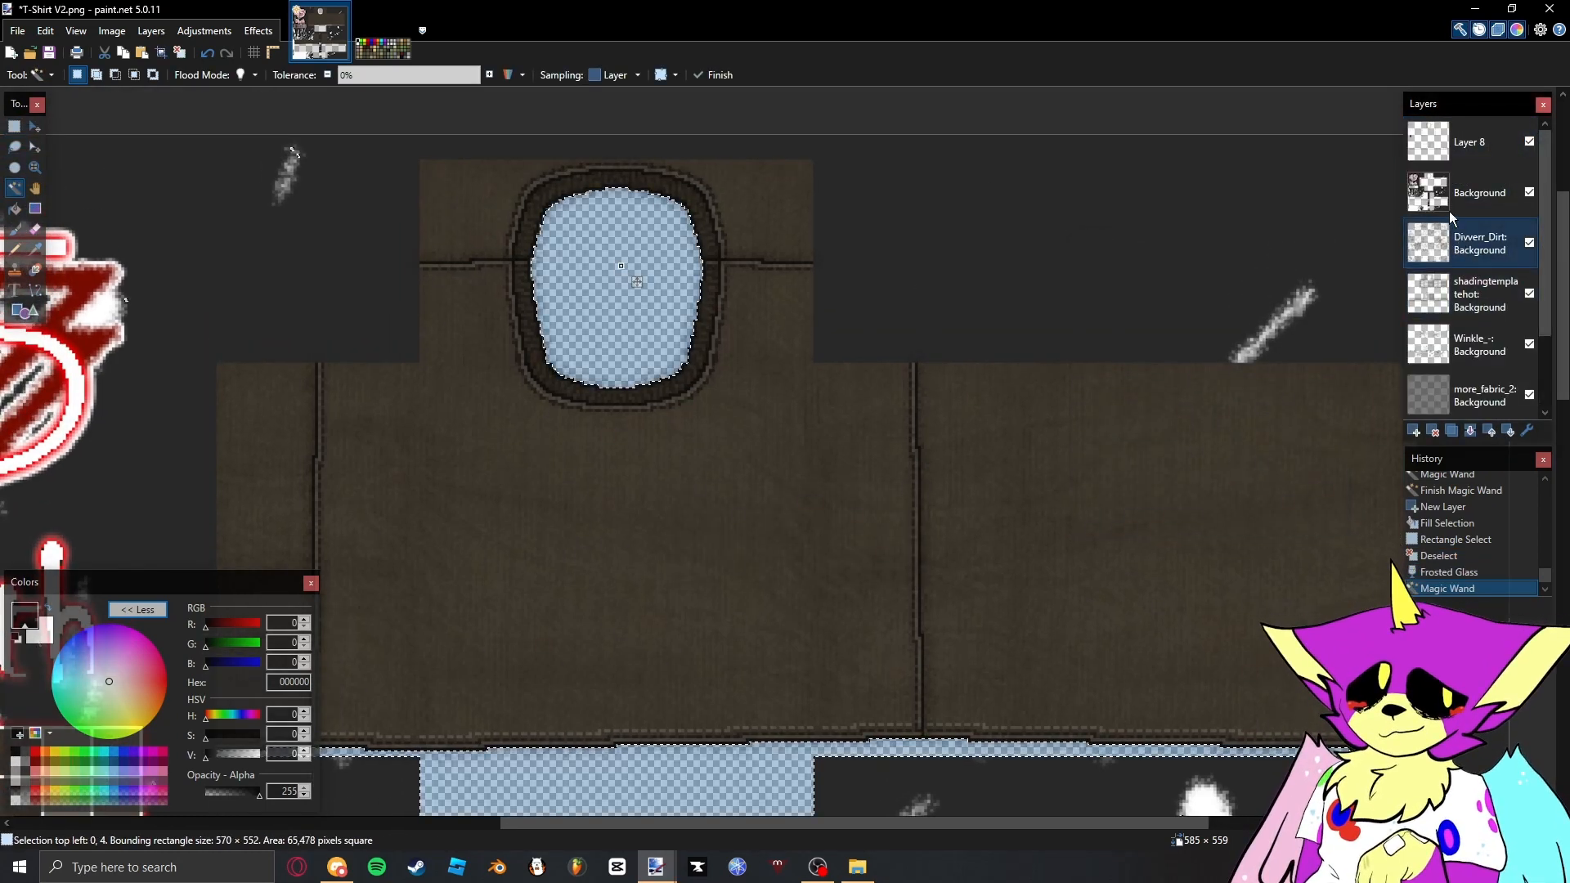
click(1445, 140)
key(Delete)
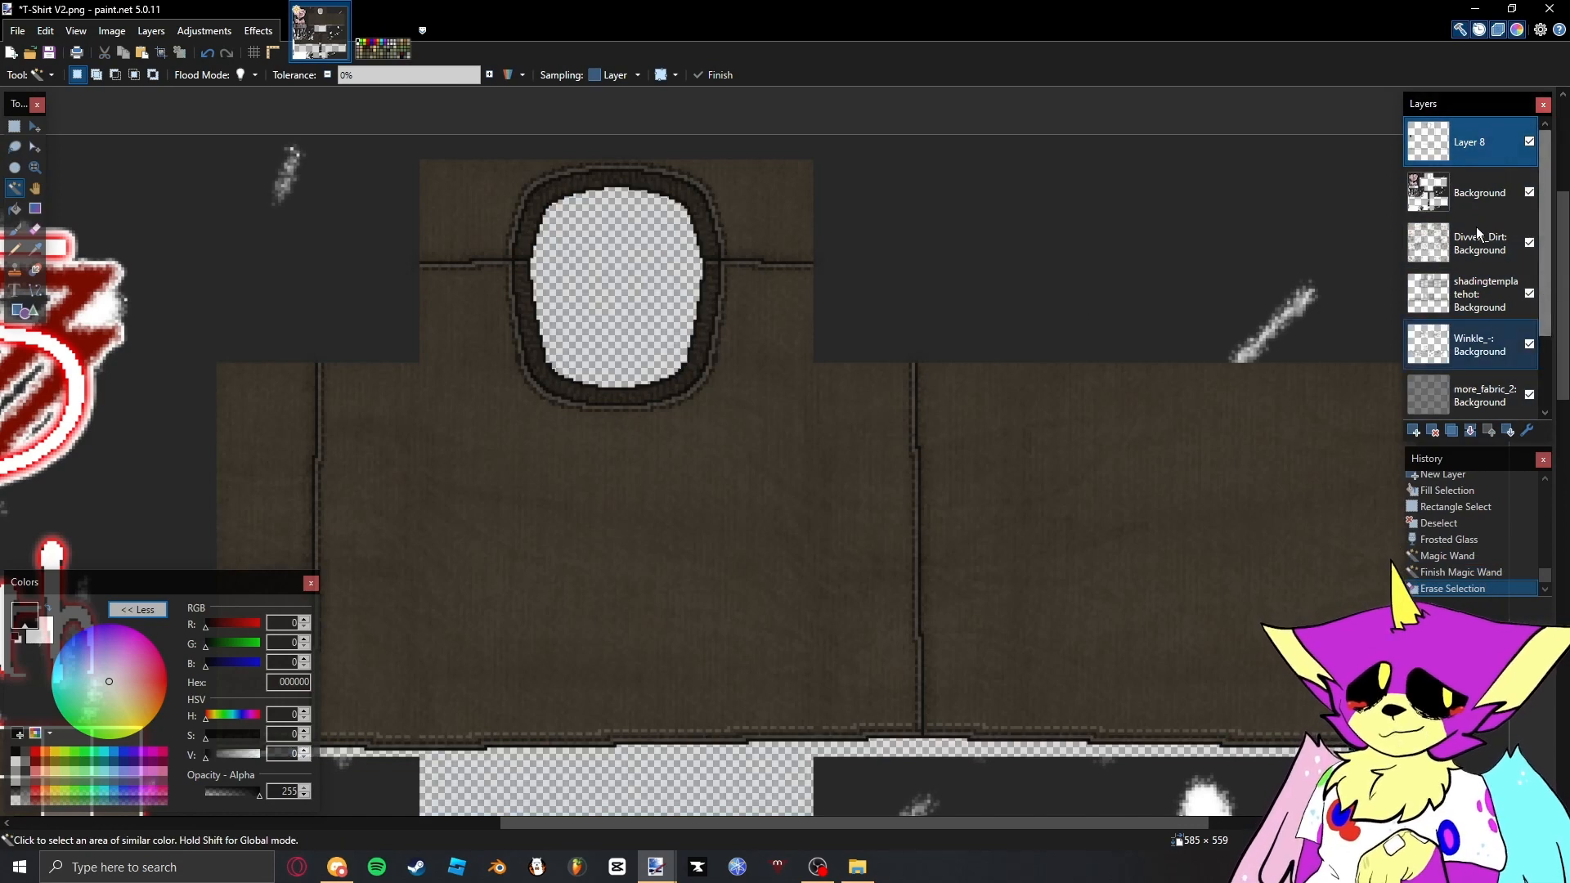
- Select the dark seam lines on the topmost Background layer with the Magic Wand and erase them from Layer 8
click(1454, 188)
scroll(917, 401, up, 2)
scroll(916, 397, up, 1)
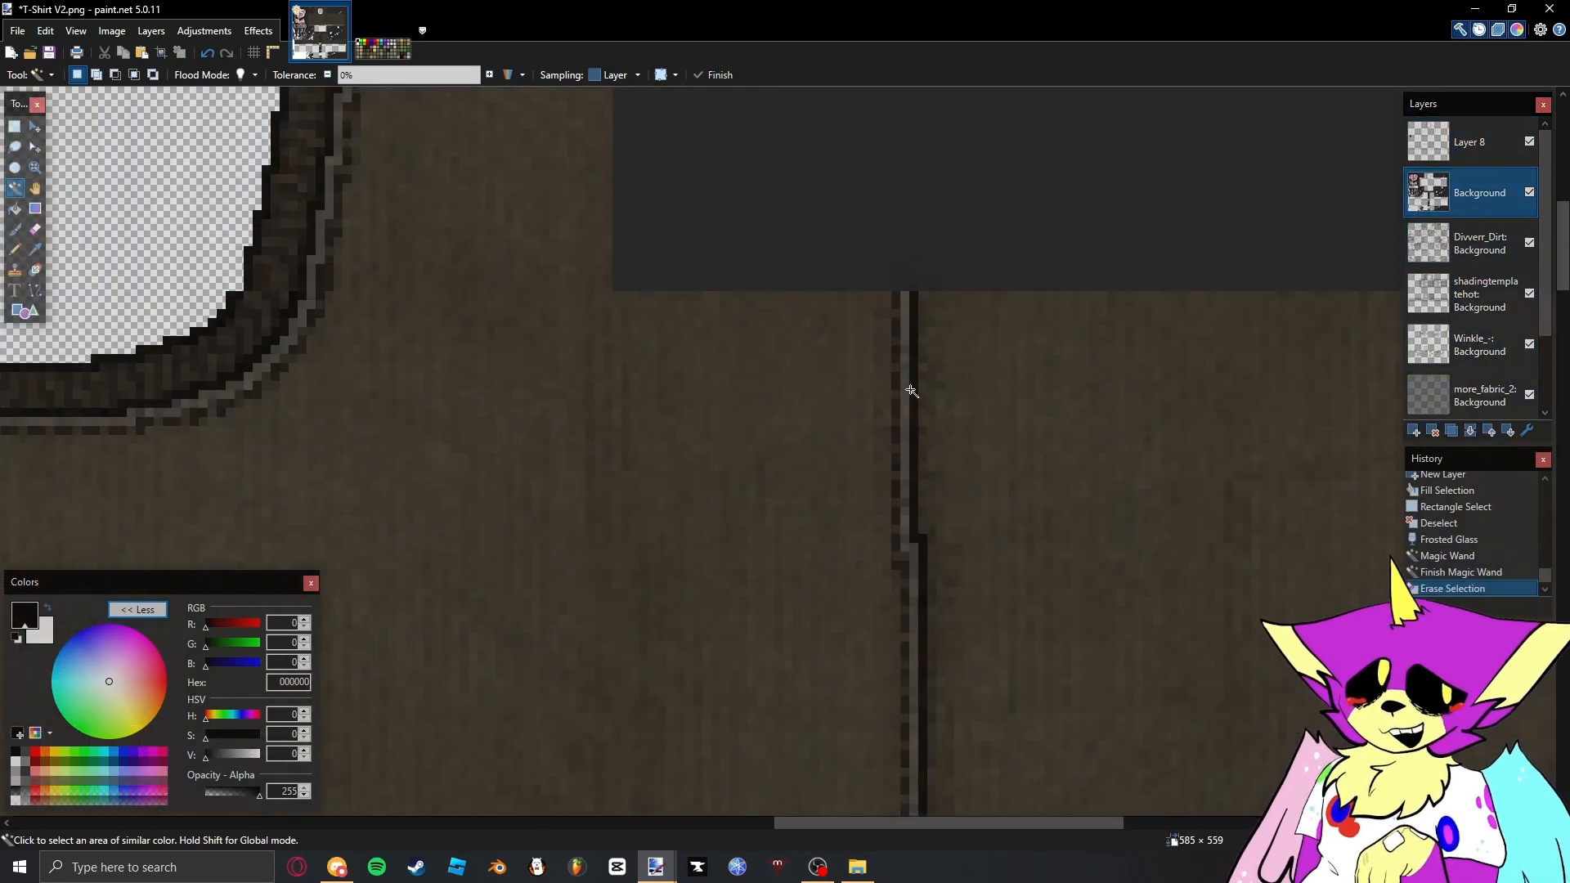
click(912, 391)
click(1472, 137)
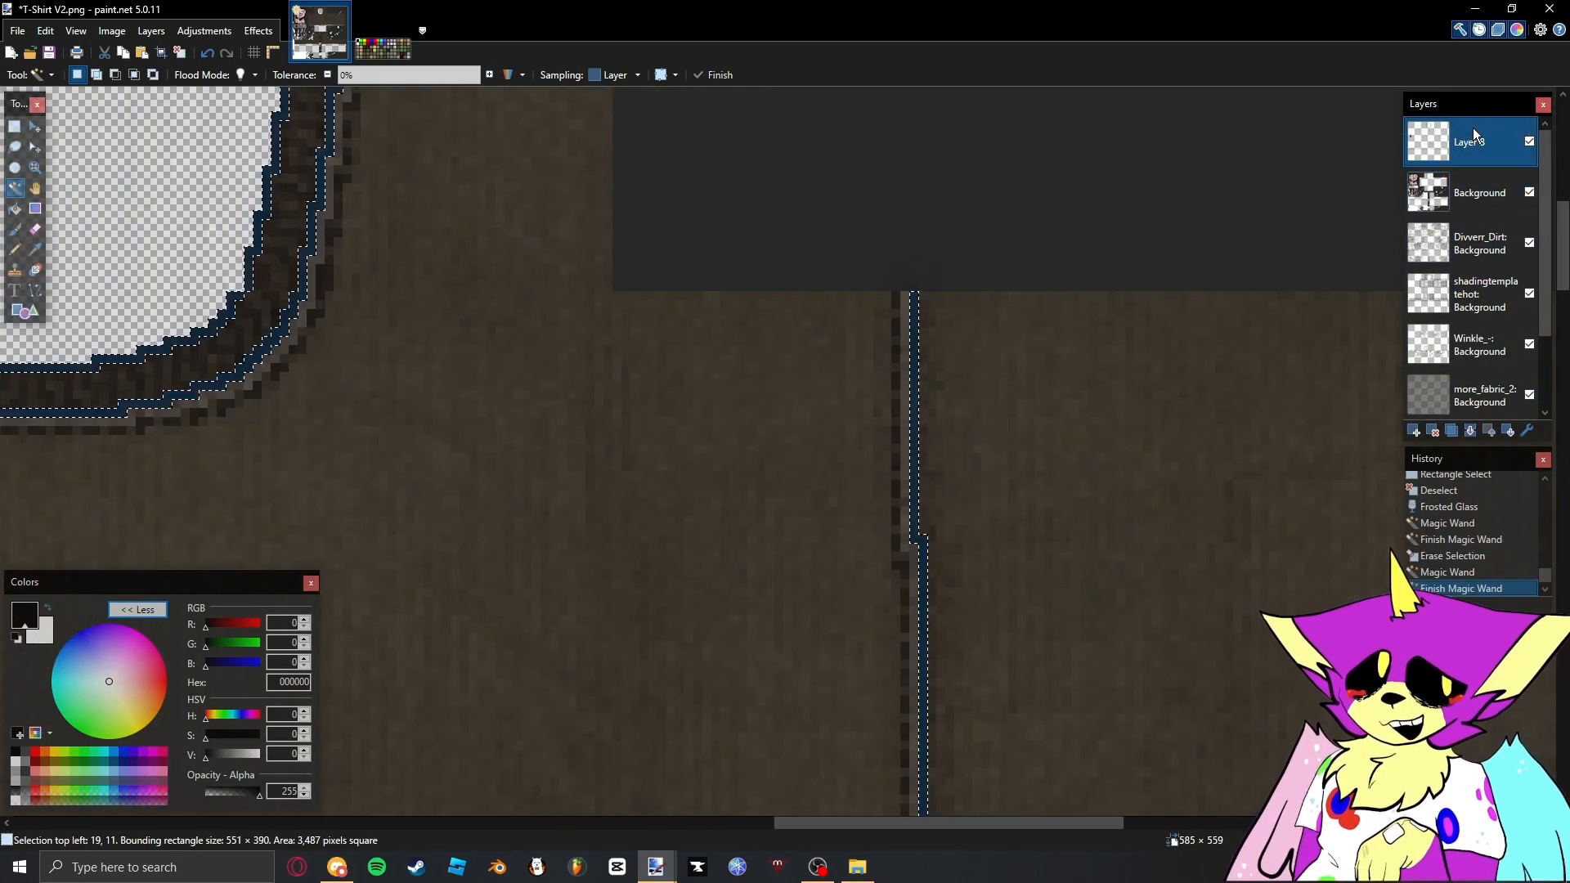
key(Delete)
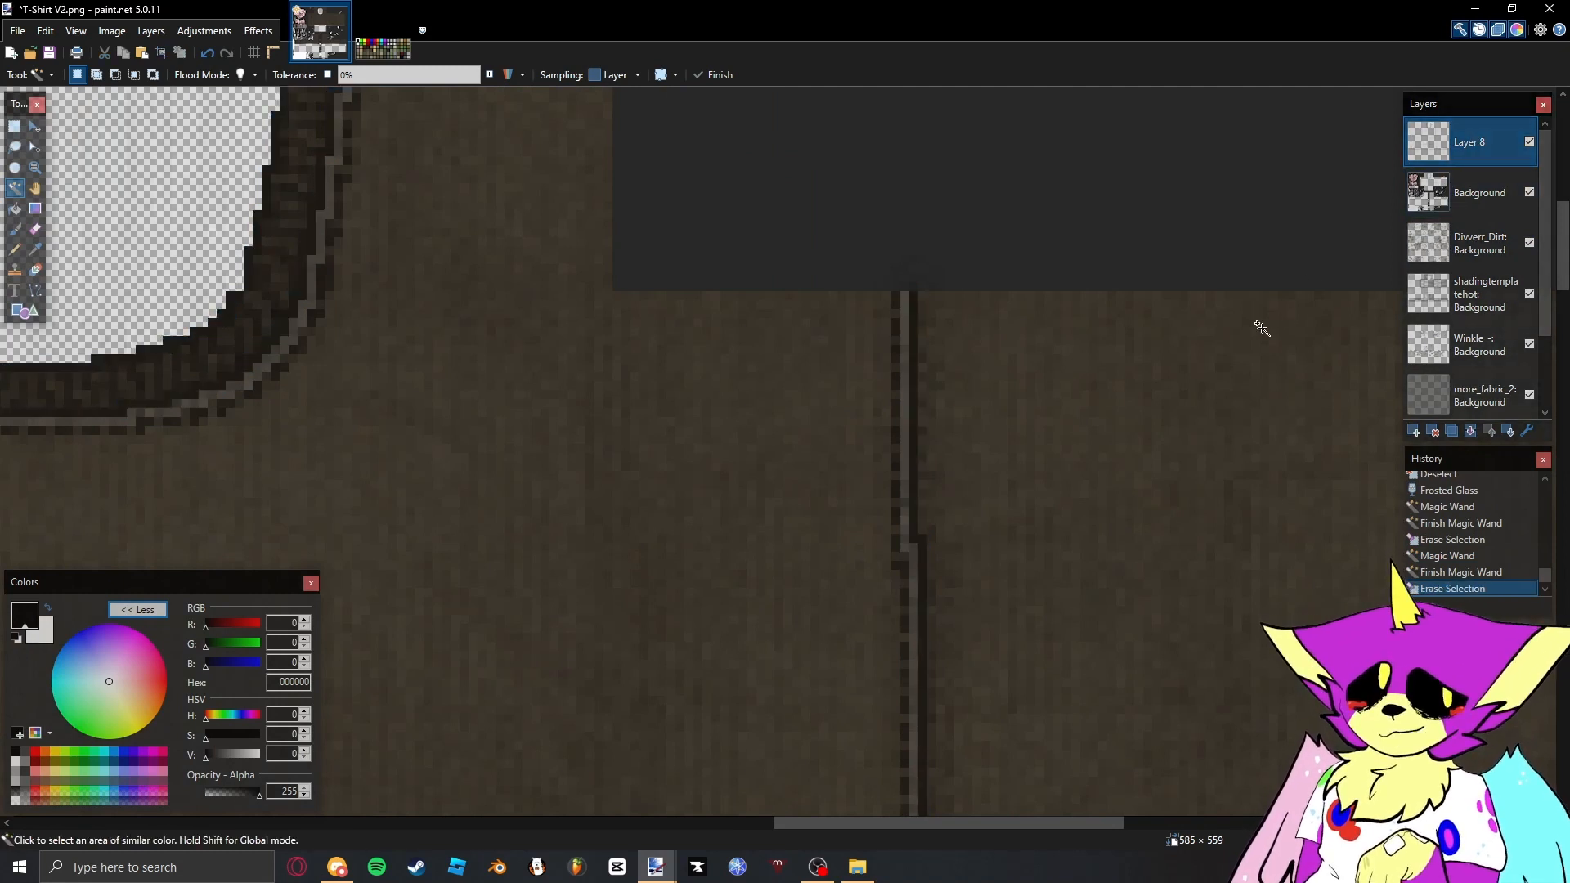
- Try the Overlay blend mode on Layer 8, return it to Normal, and set the layer's opacity to 114
scroll(1262, 328, down, 3)
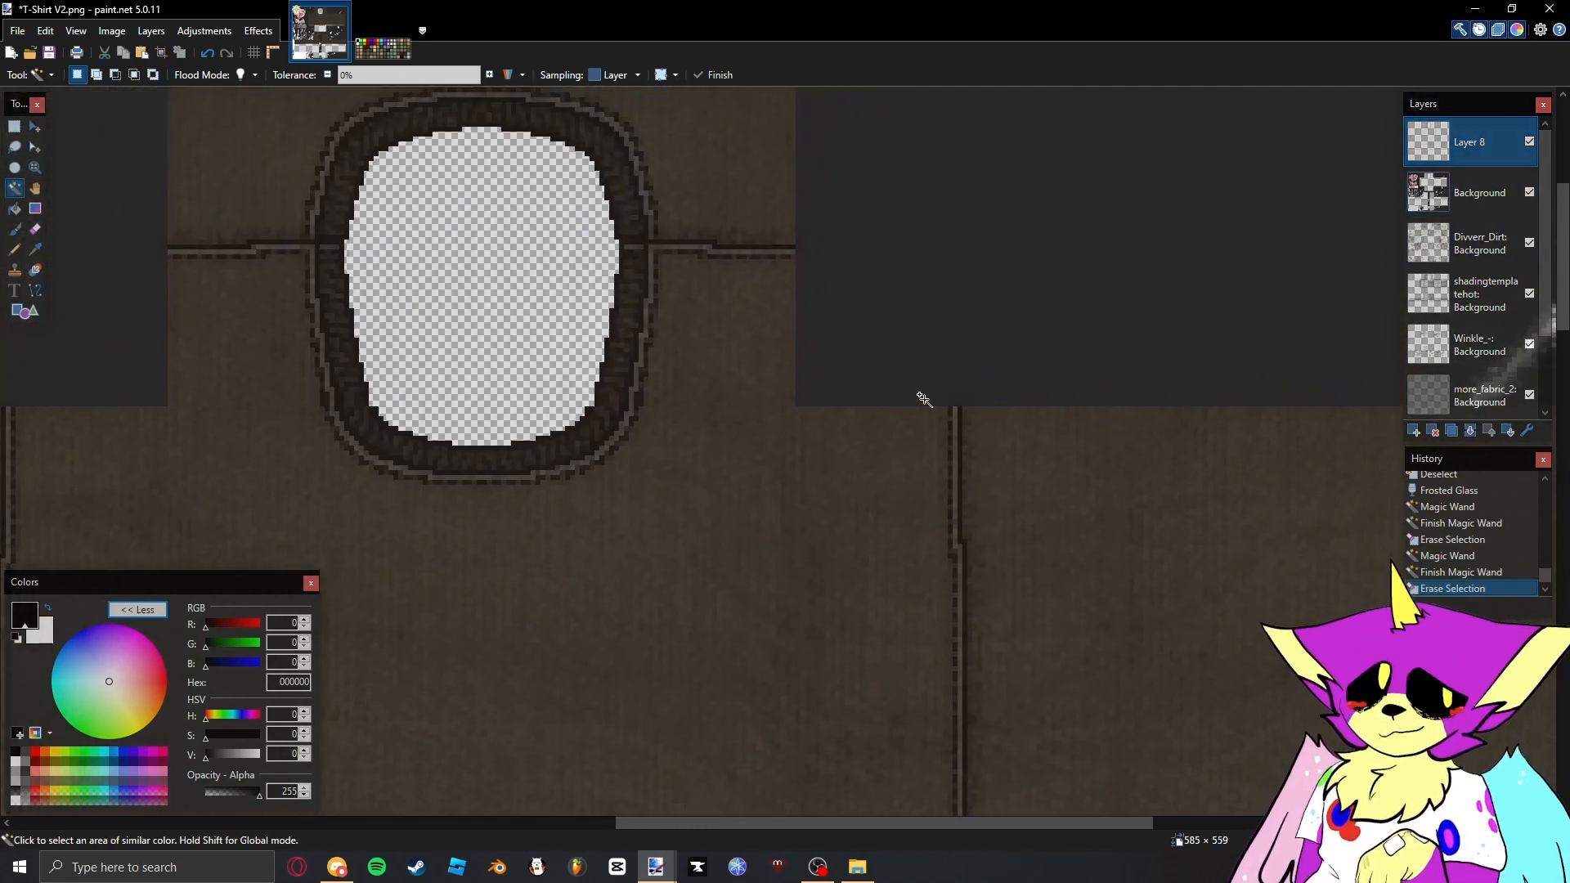
scroll(703, 239, up, 2)
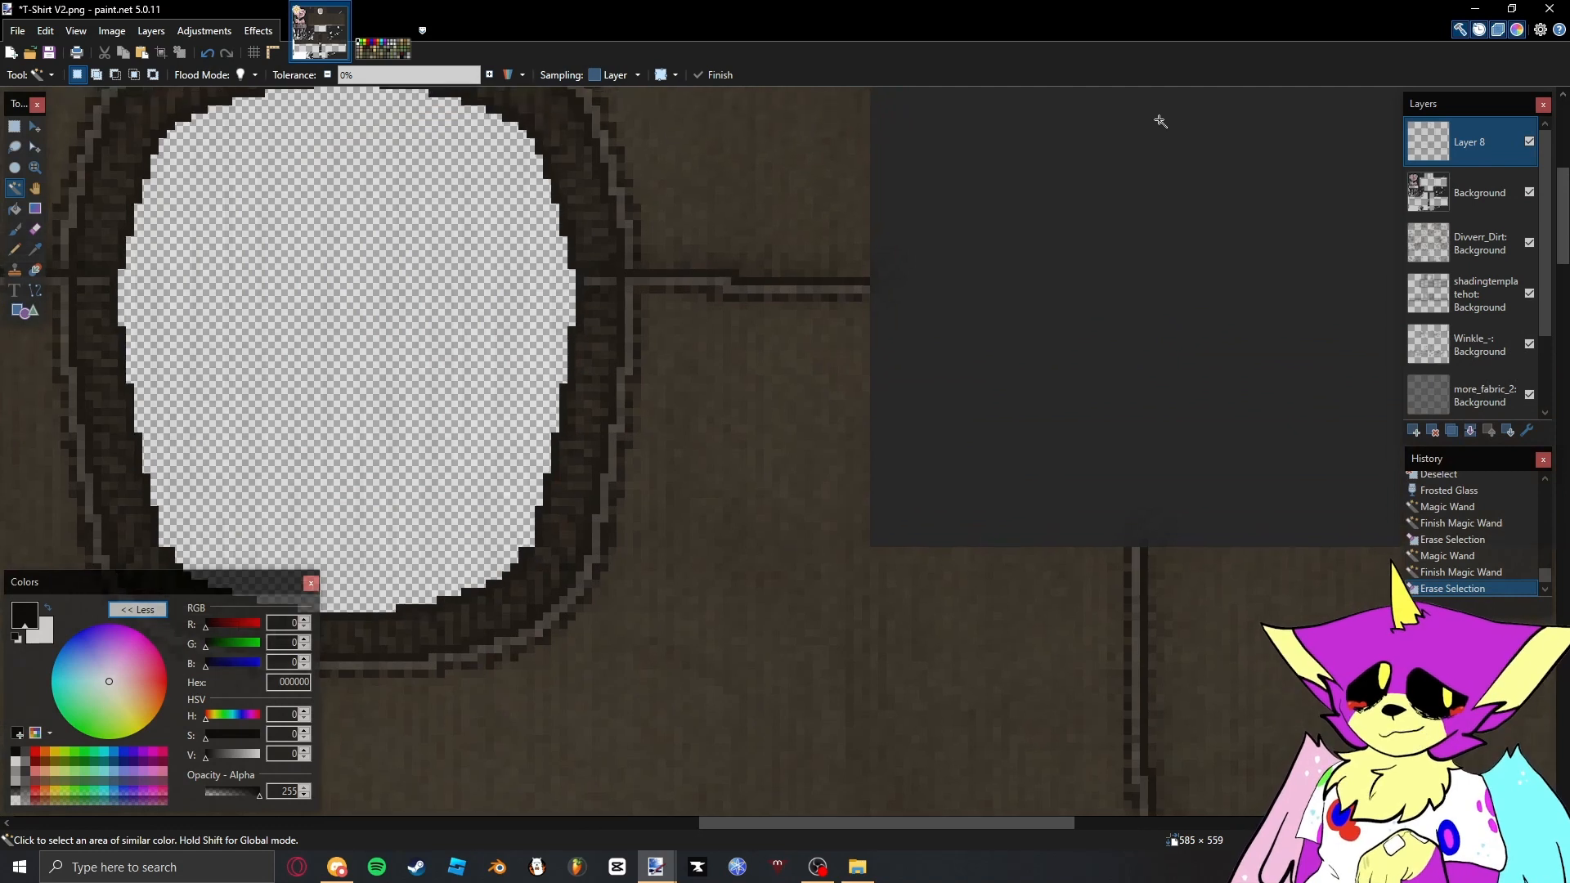
key(F4)
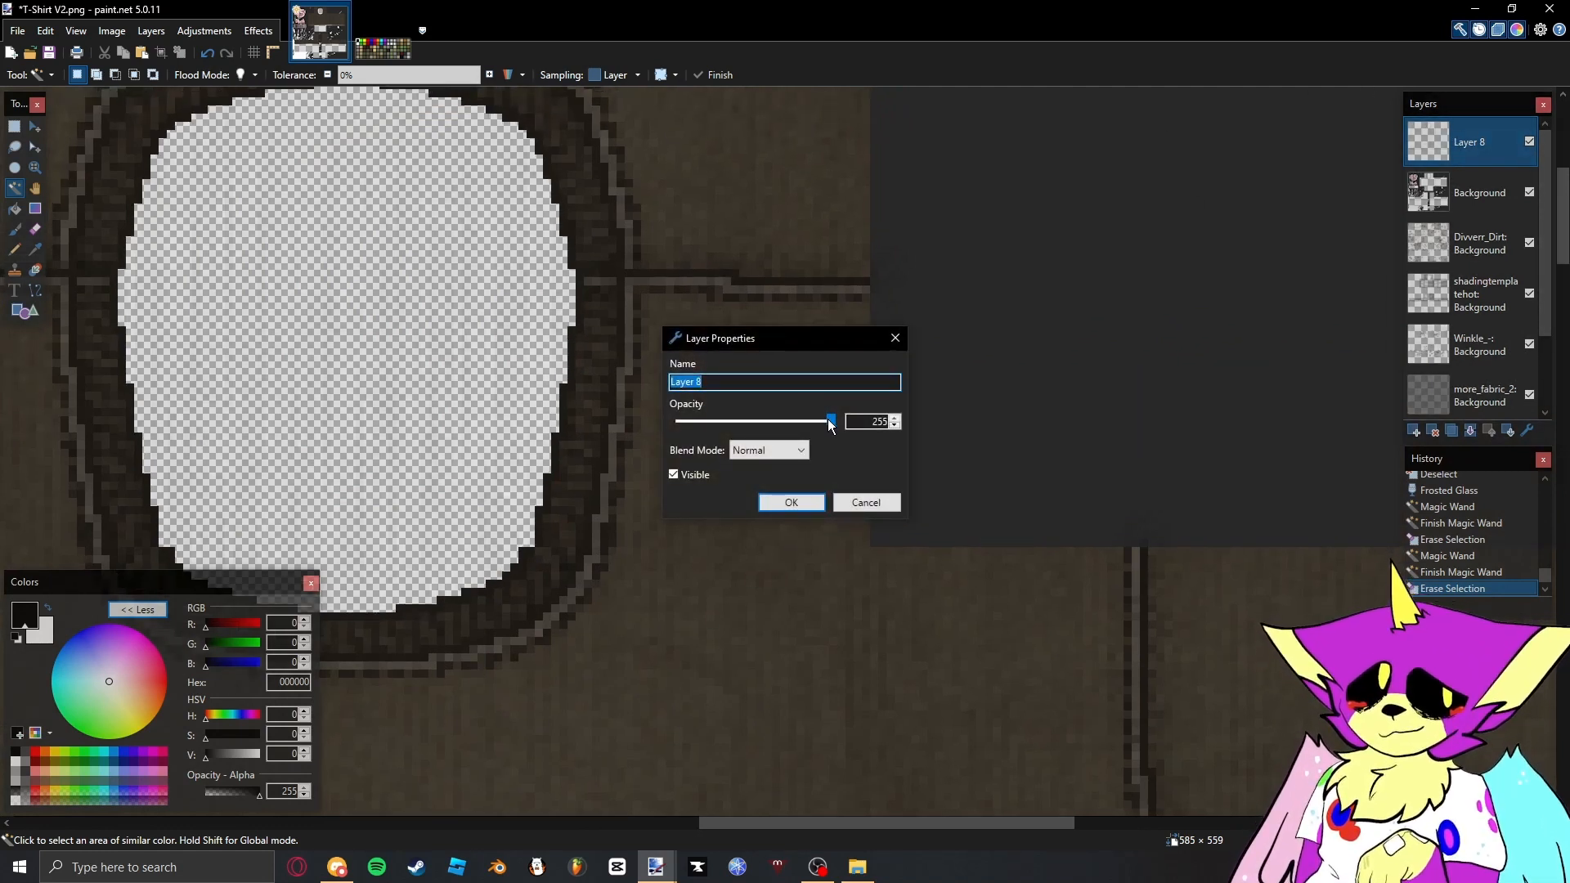
click(792, 449)
click(760, 574)
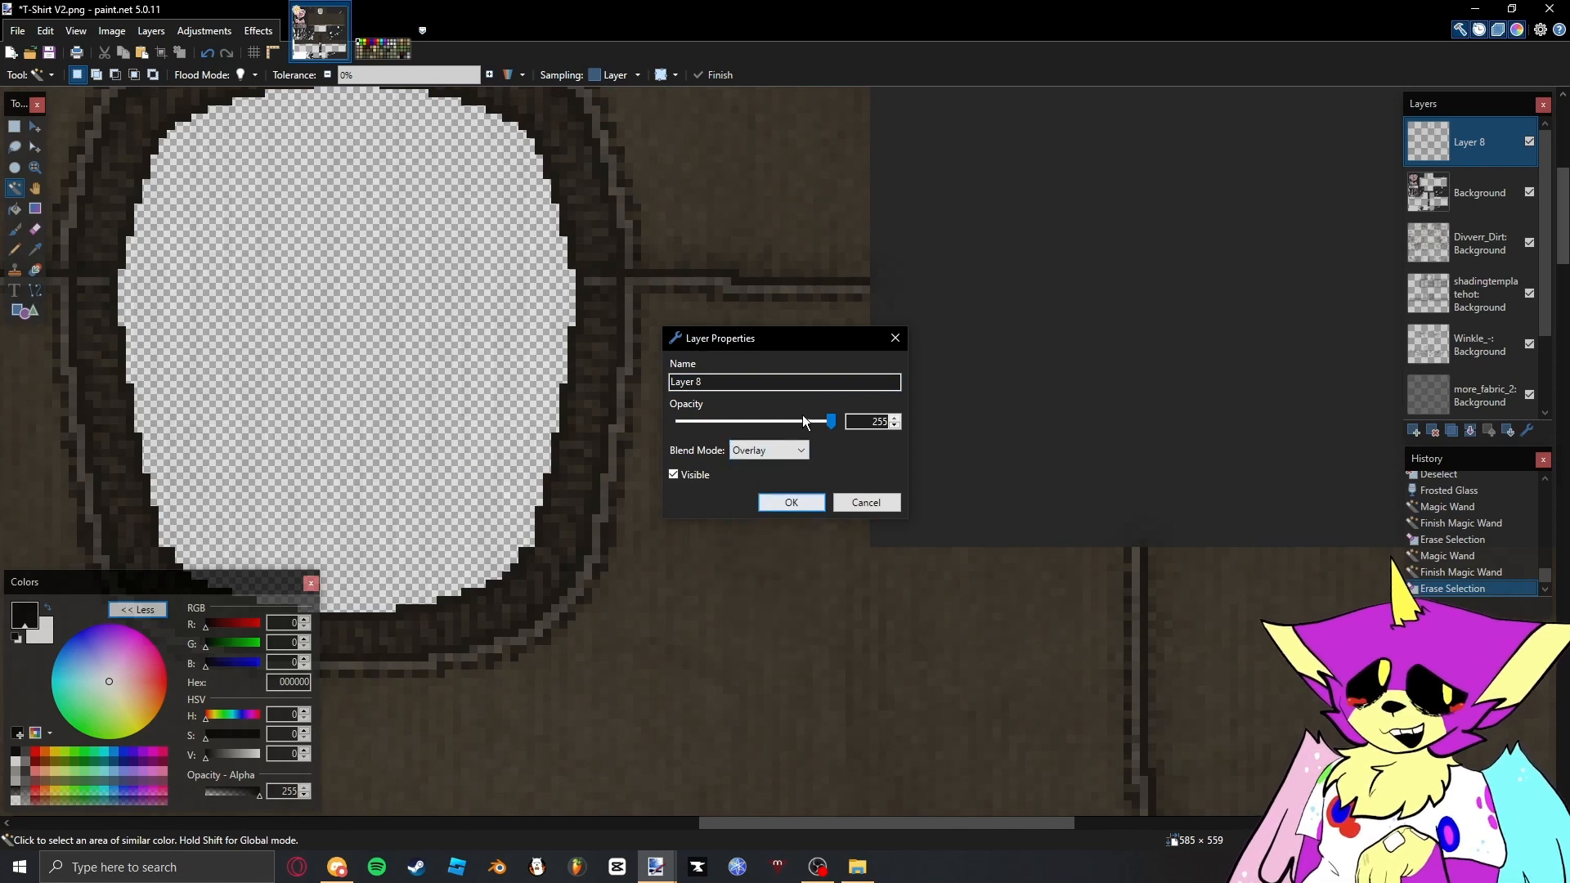
click(782, 462)
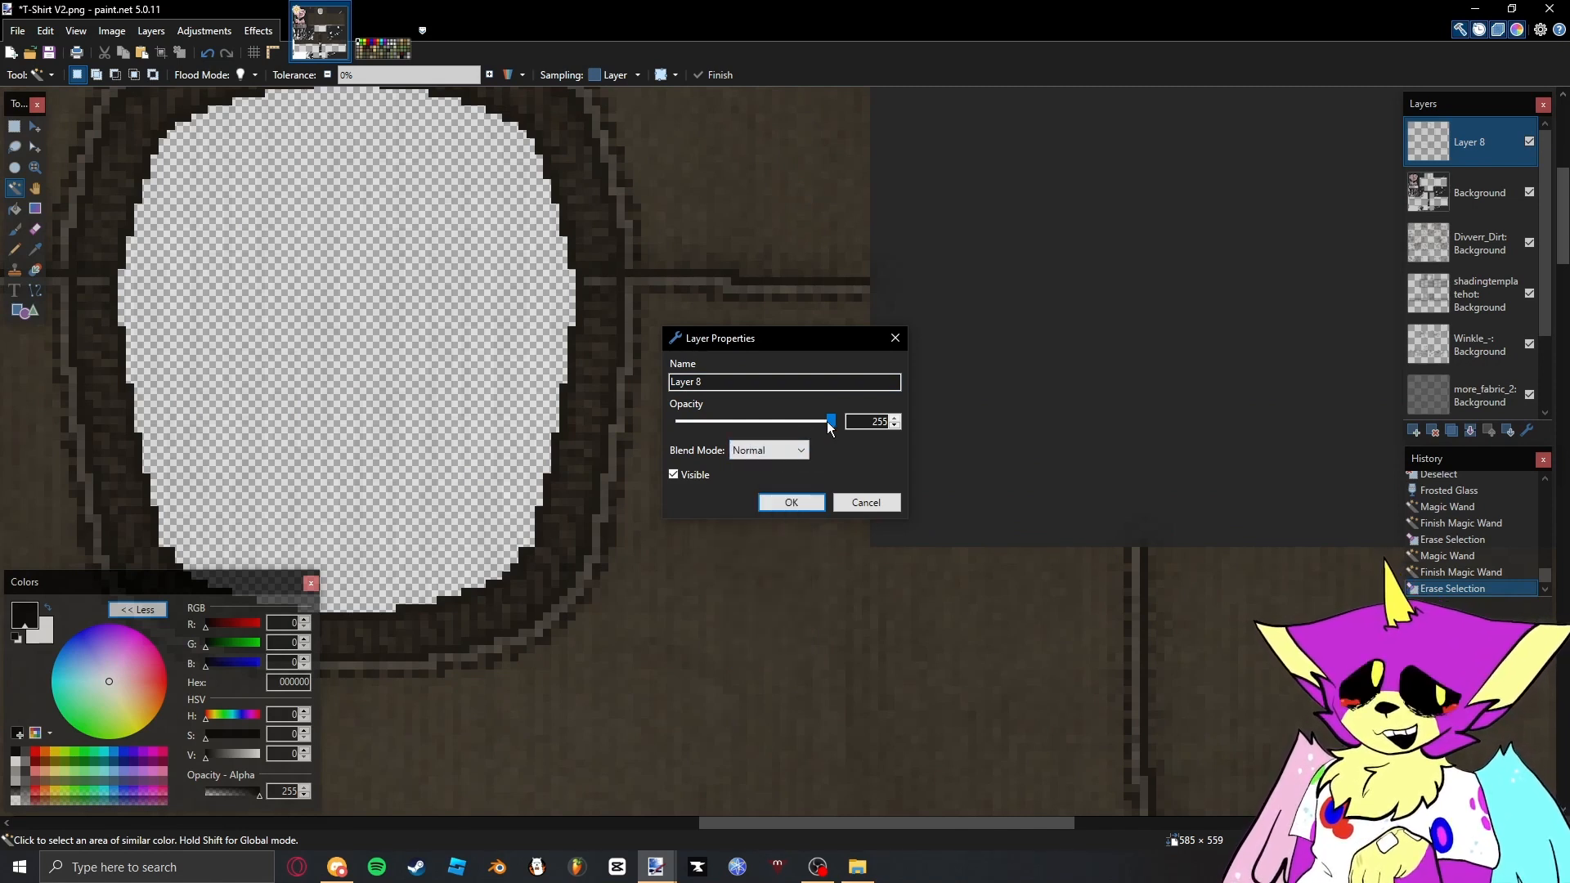
drag(827, 421, 751, 429)
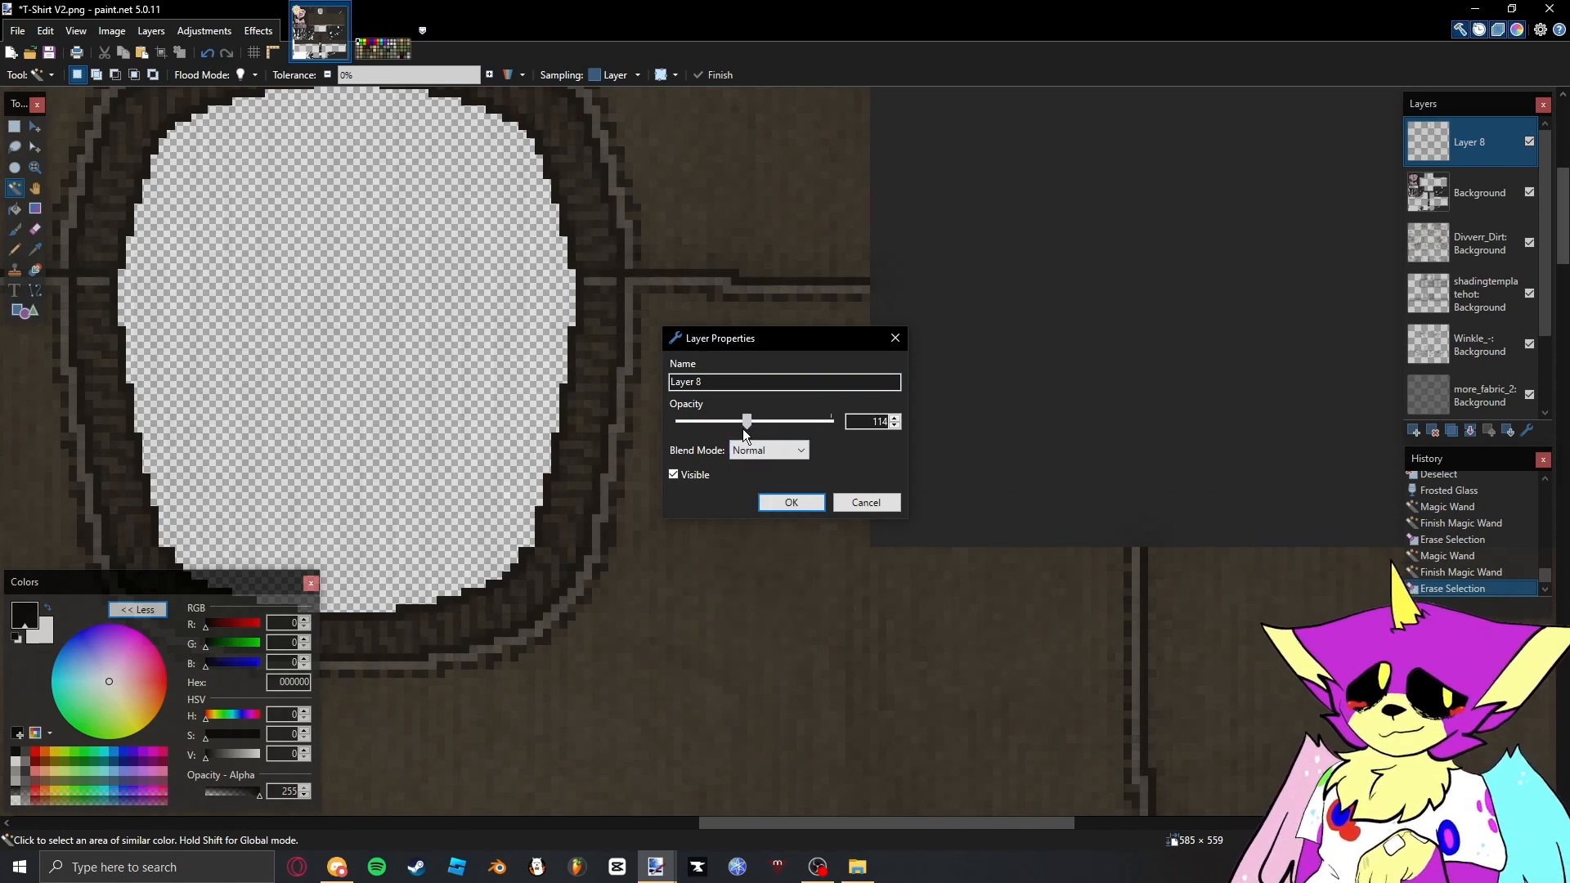
click(791, 502)
- Toggle Layer 8's visibility off and on to compare the shirt with and without the seam shadows
key(ctrl+0)
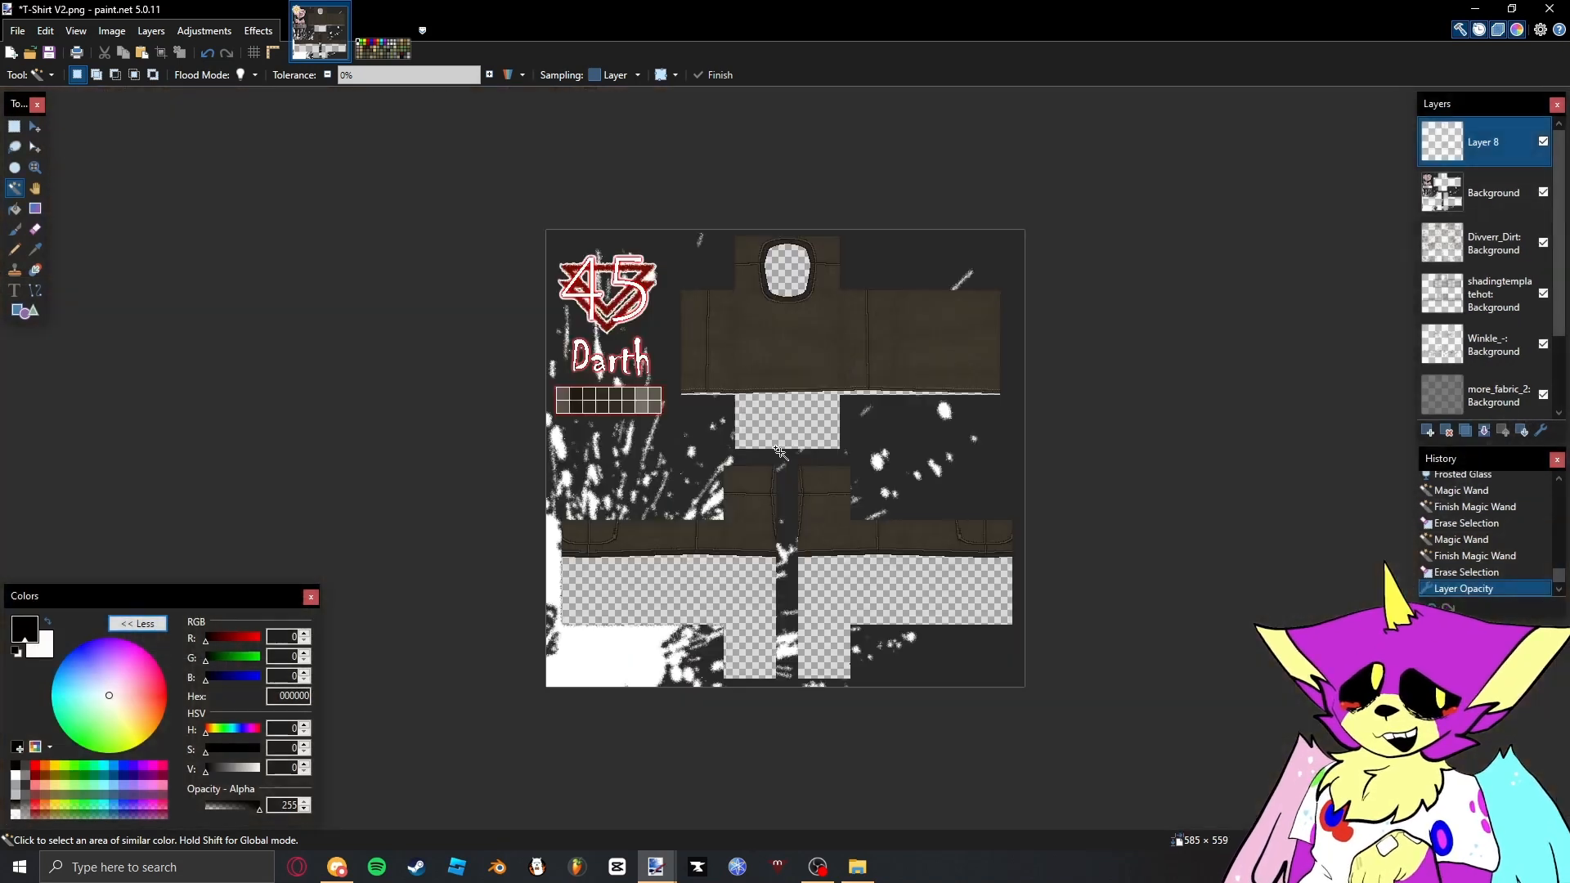
scroll(879, 315, up, 5)
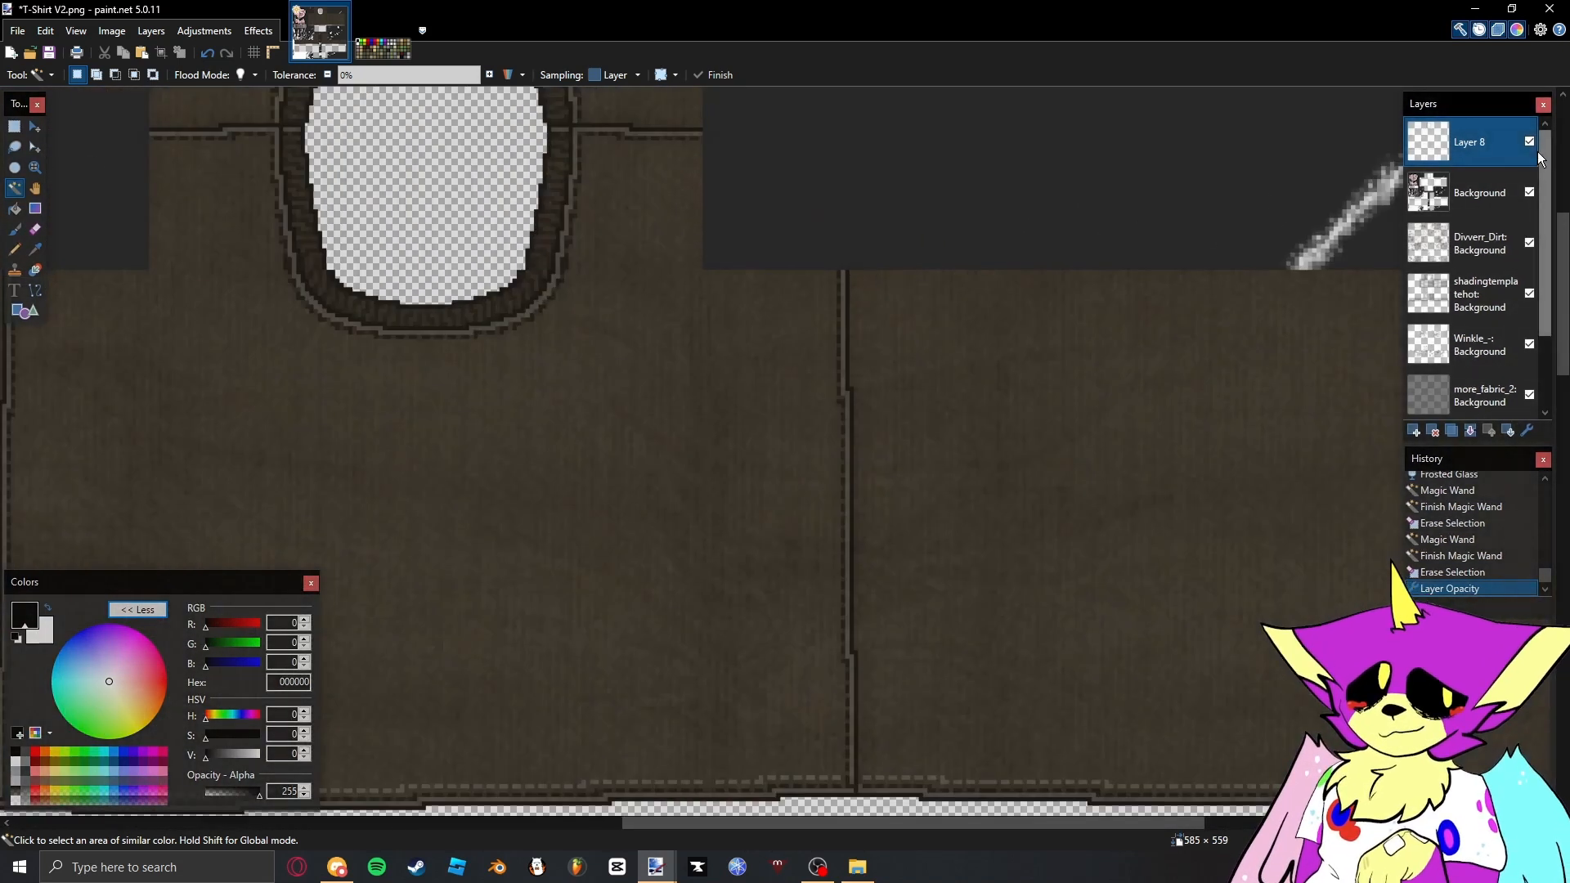
click(1530, 141)
click(1529, 142)
scroll(805, 319, down, 2)
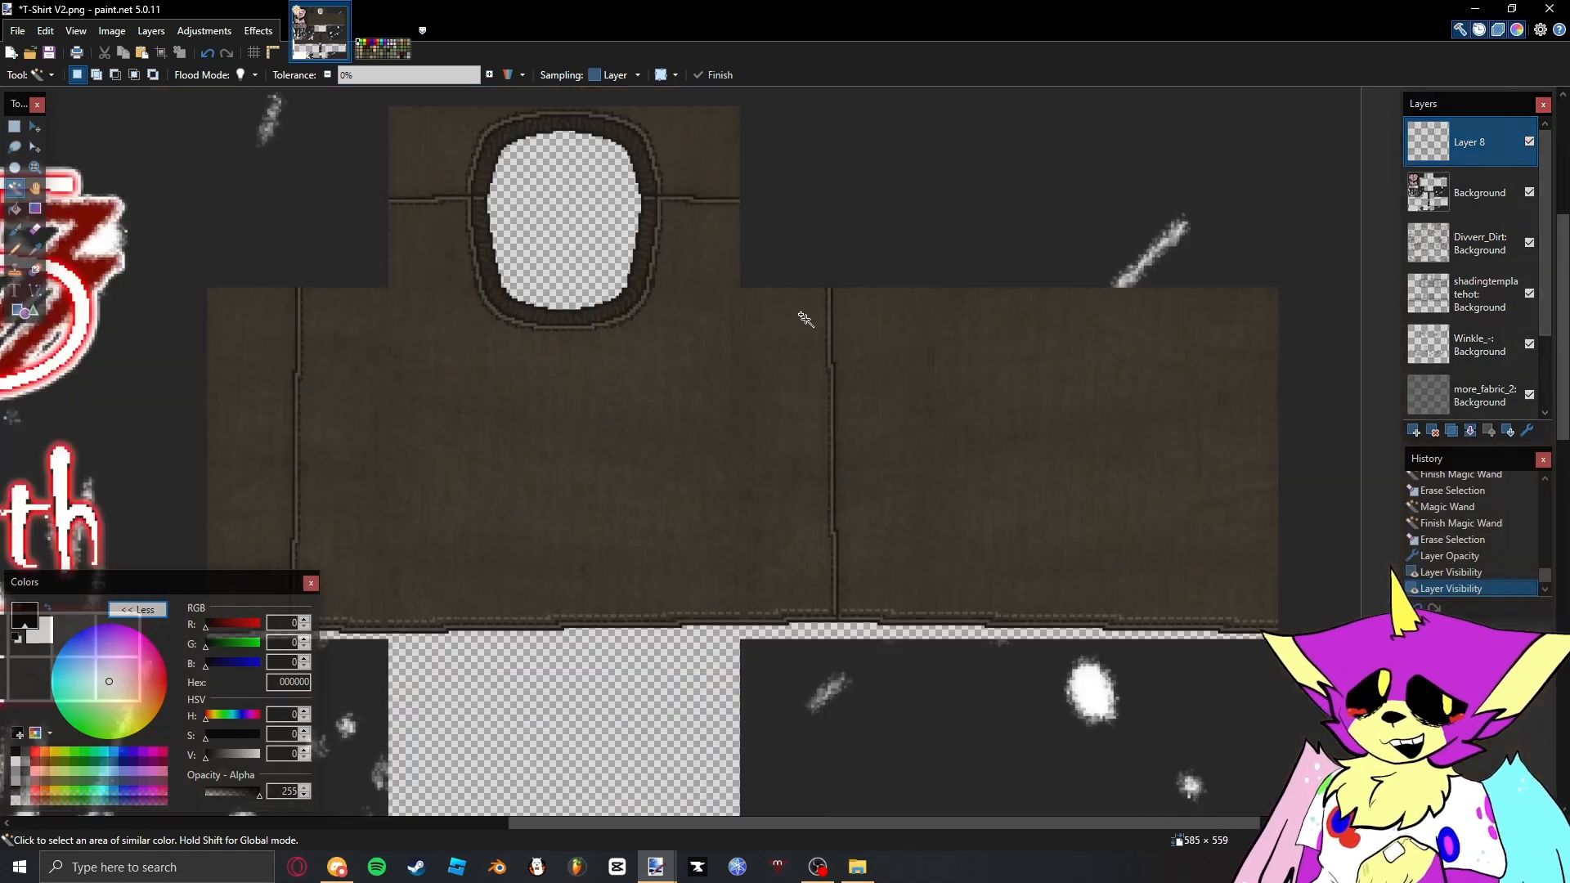
scroll(805, 319, down, 4)
key(s)
scroll(925, 297, up, 1)
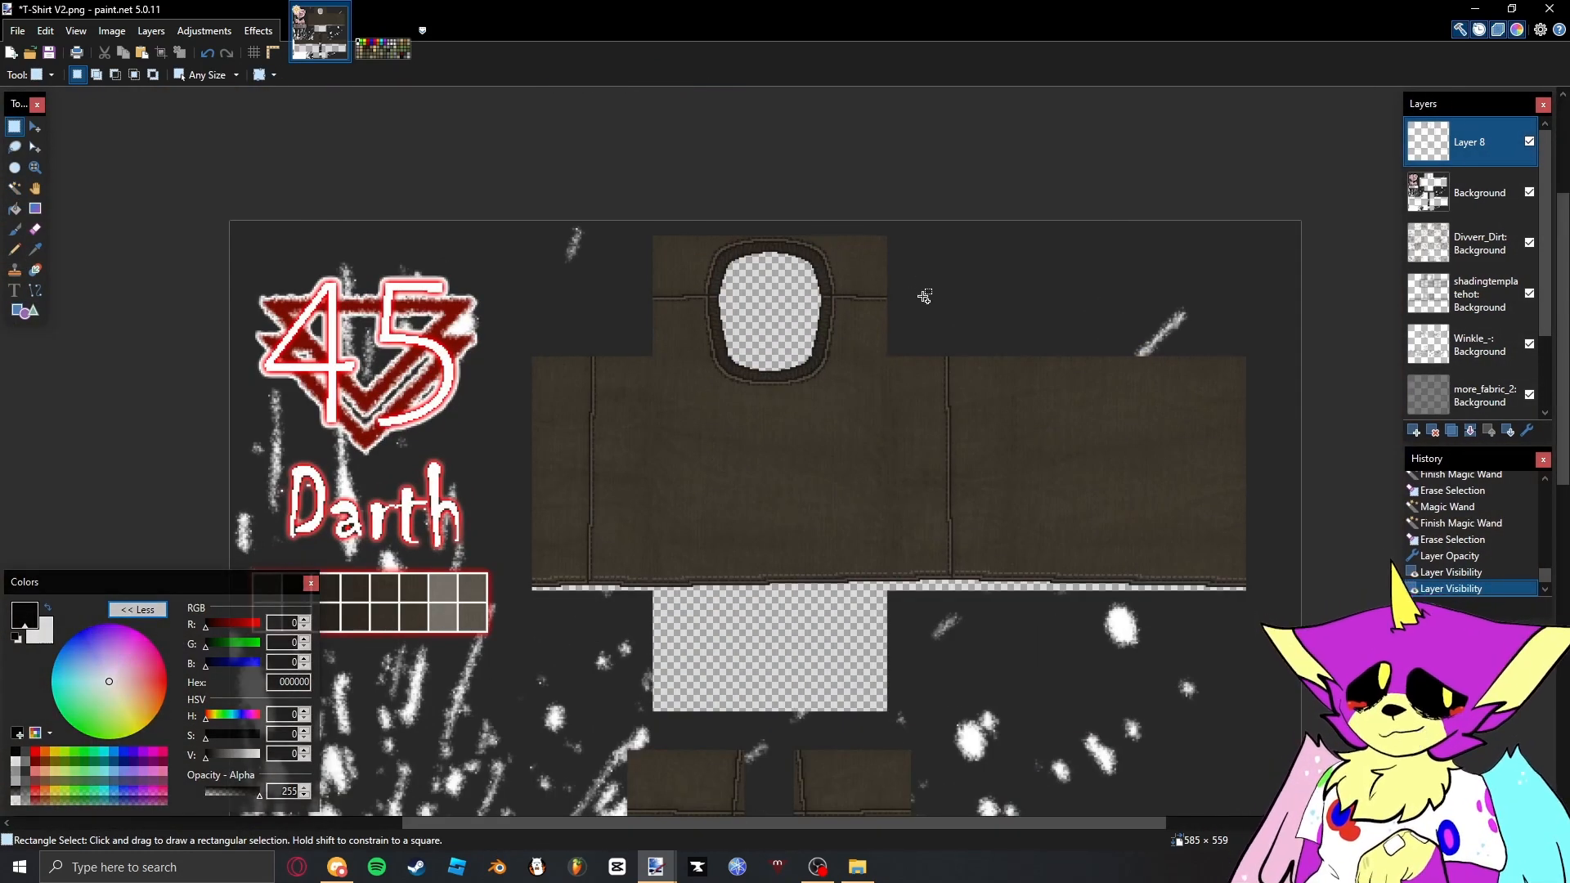
scroll(925, 296, up, 3)
scroll(840, 273, down, 5)
scroll(831, 254, up, 3)
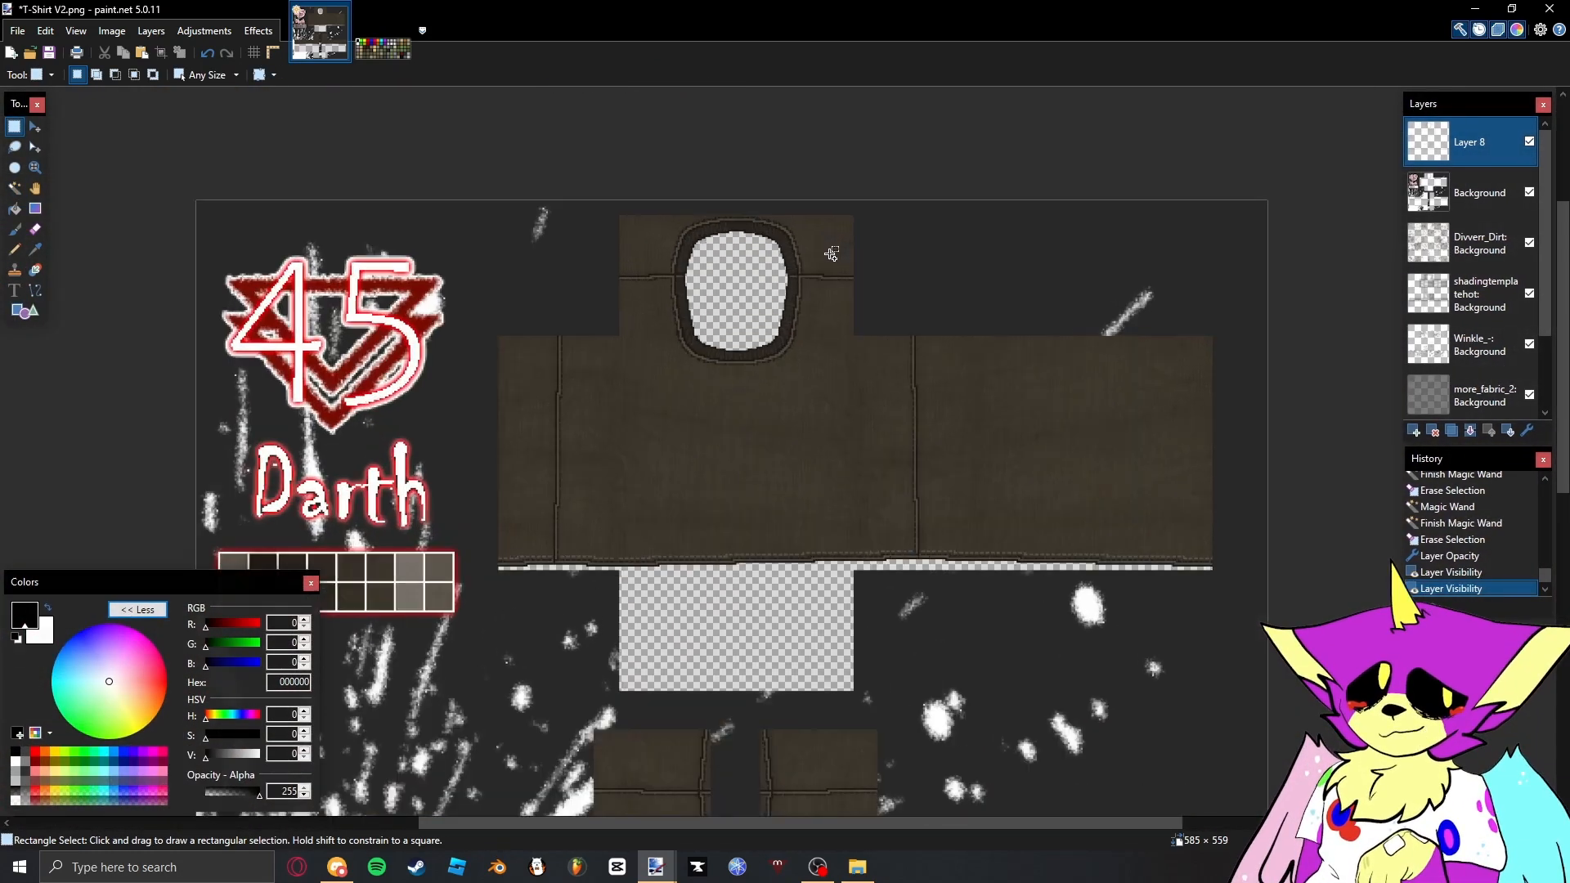
scroll(832, 253, down, 3)
scroll(863, 424, up, 2)
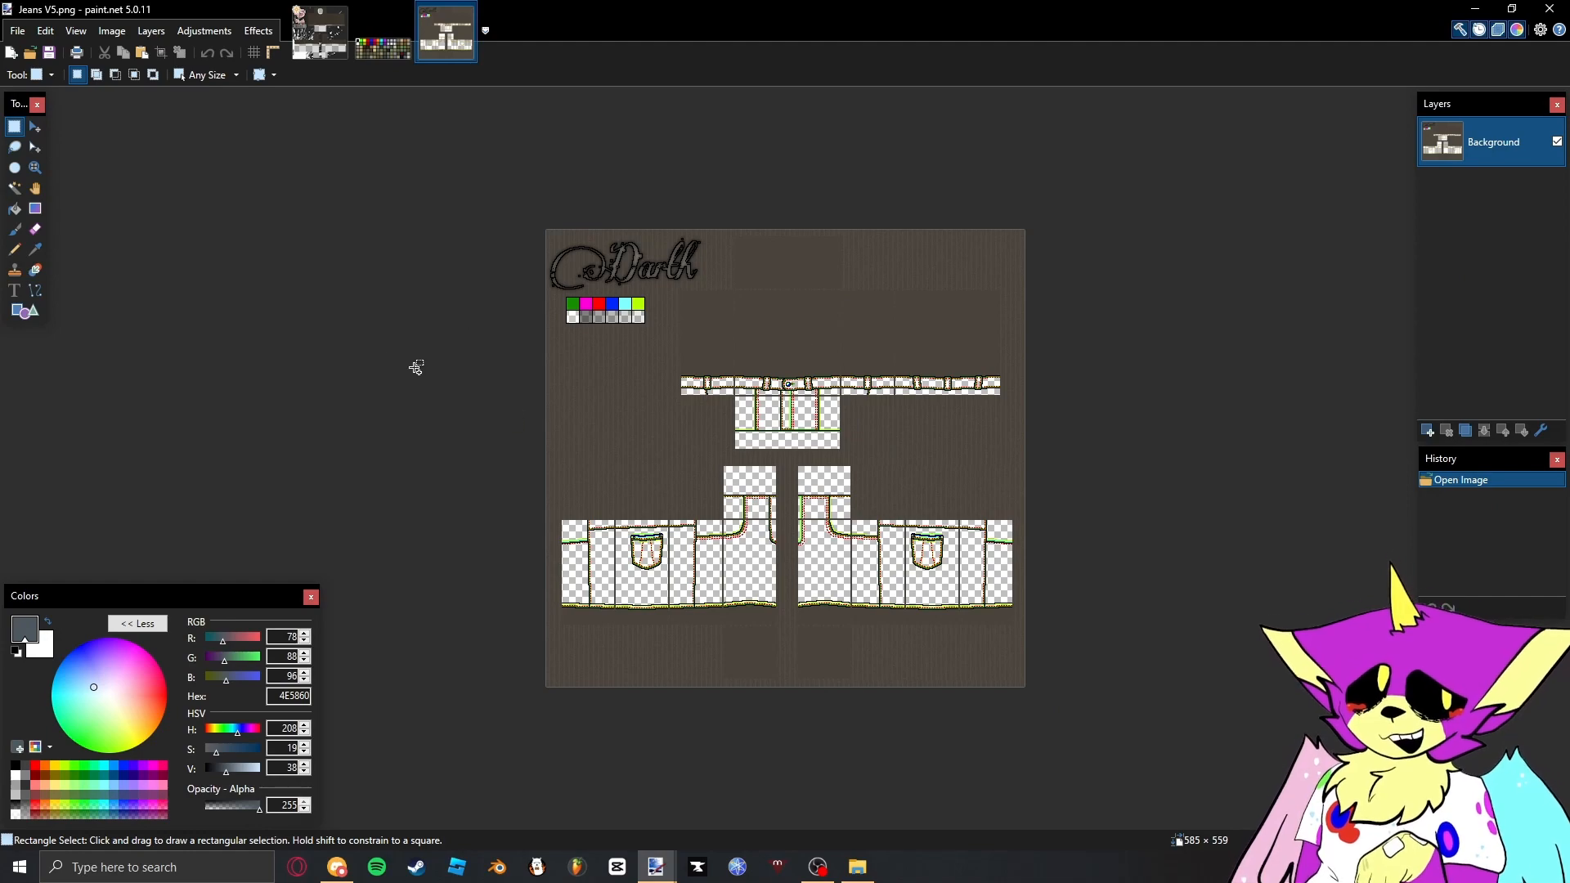
- Examine the seam, stitching and pocket guide lines on the leg and waist panels of the Jeans V5 template
scroll(602, 531, up, 6)
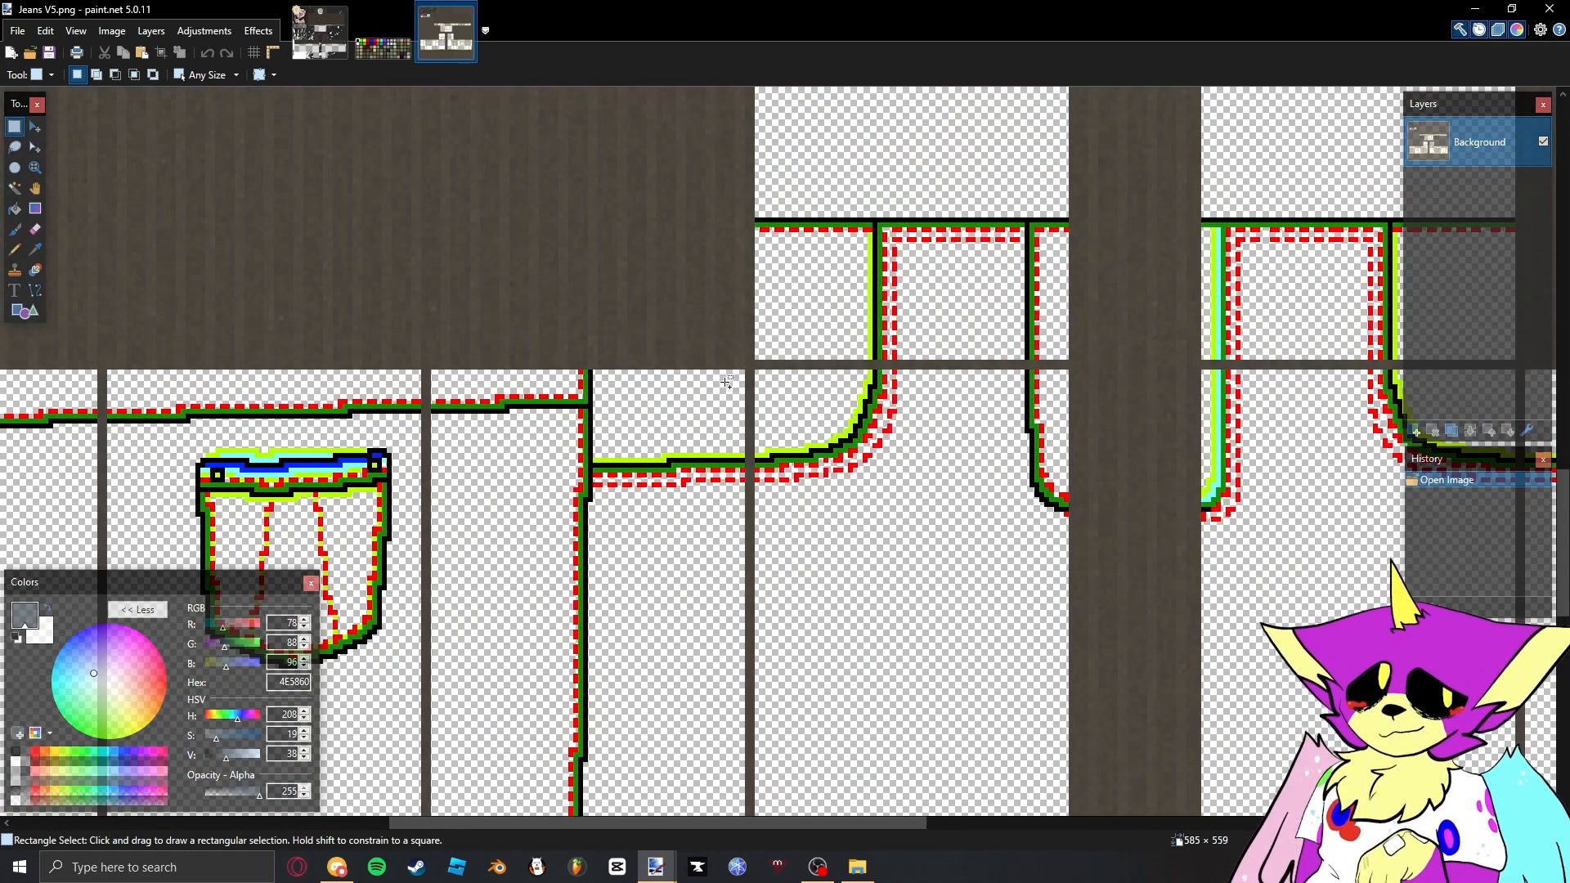
scroll(727, 381, down, 5)
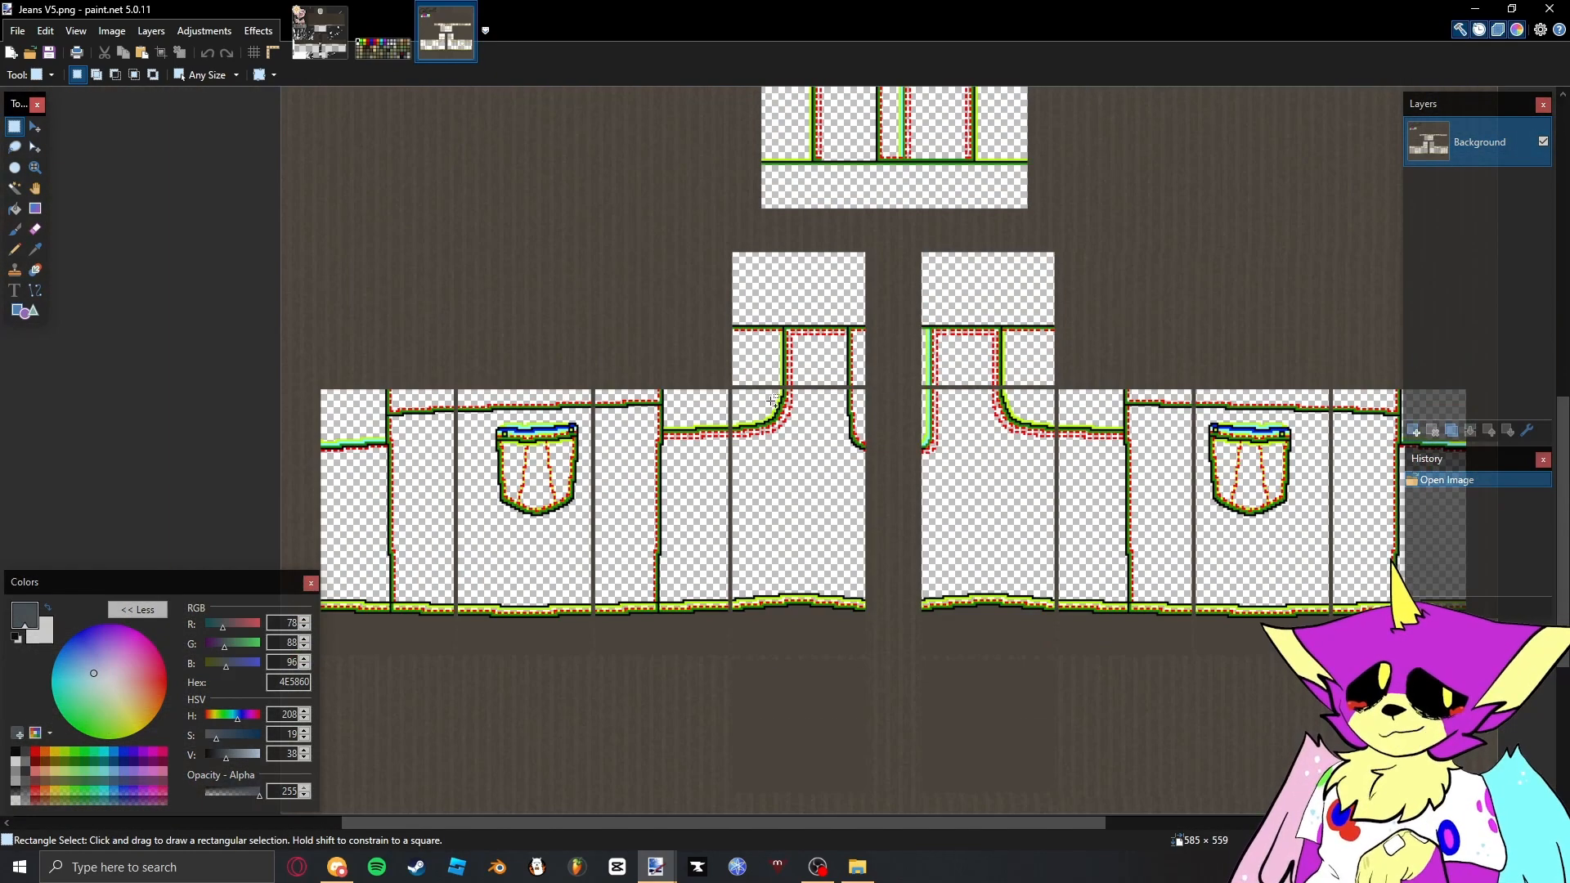
scroll(655, 344, up, 7)
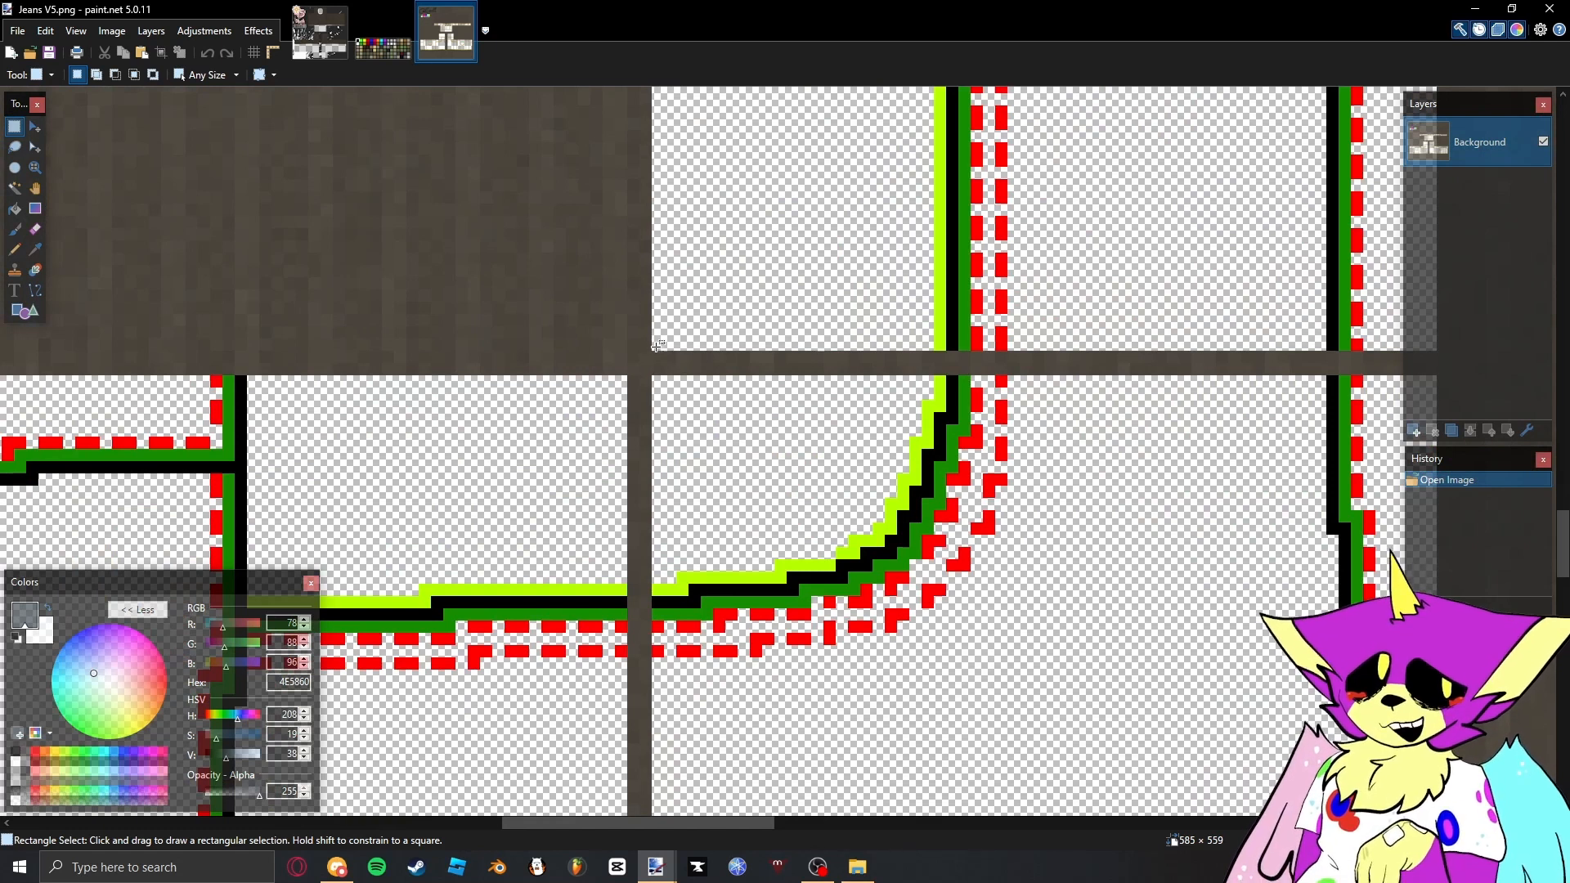
scroll(656, 345, down, 4)
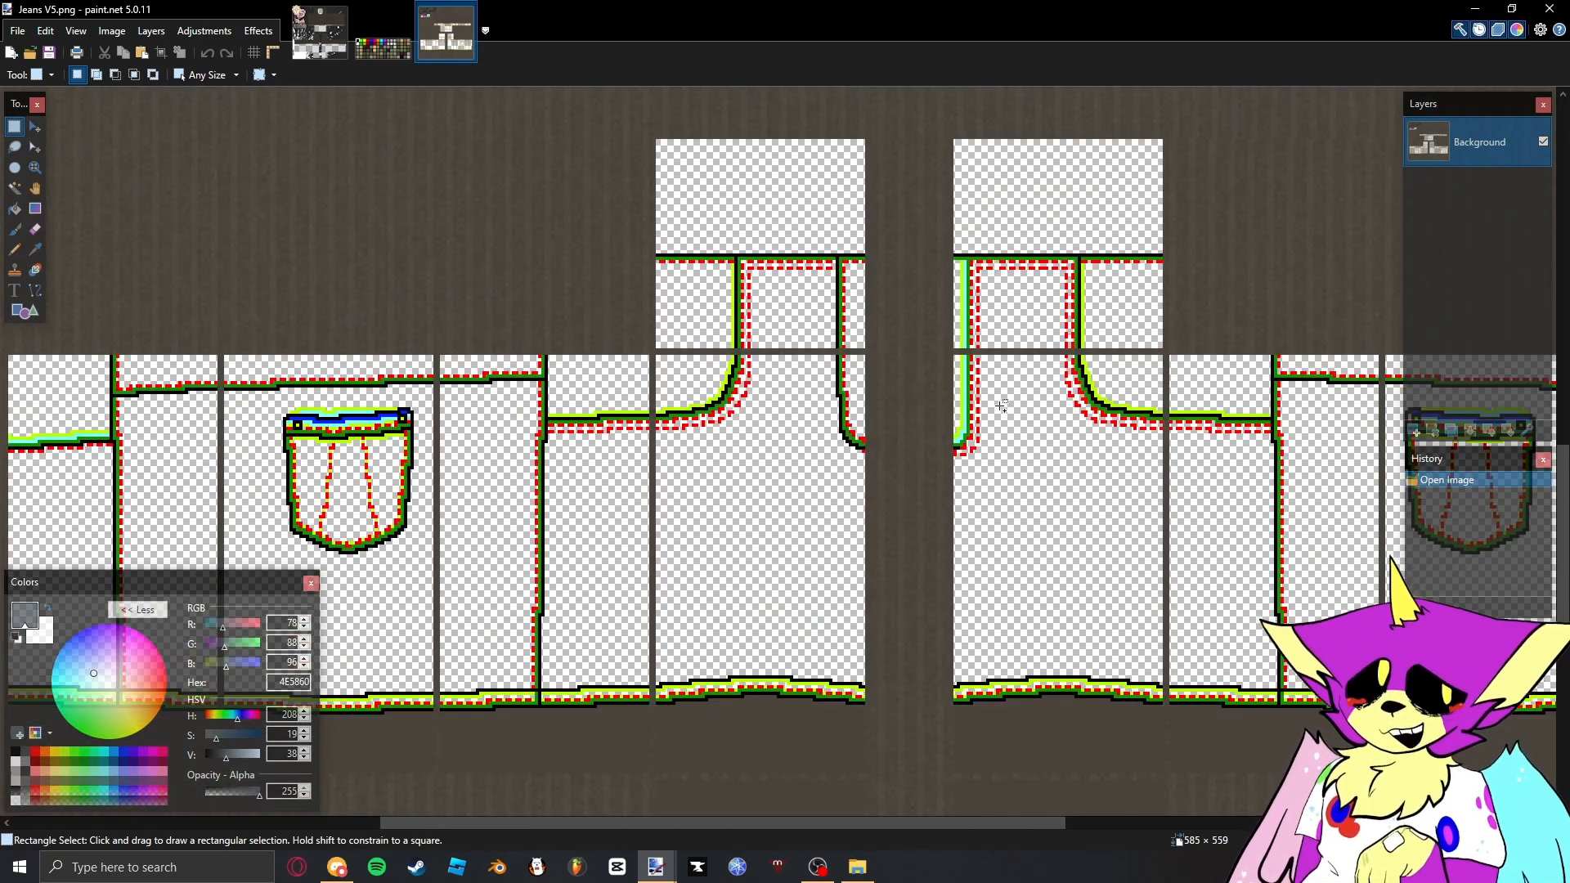
scroll(1002, 406, up, 3)
scroll(826, 368, down, 3)
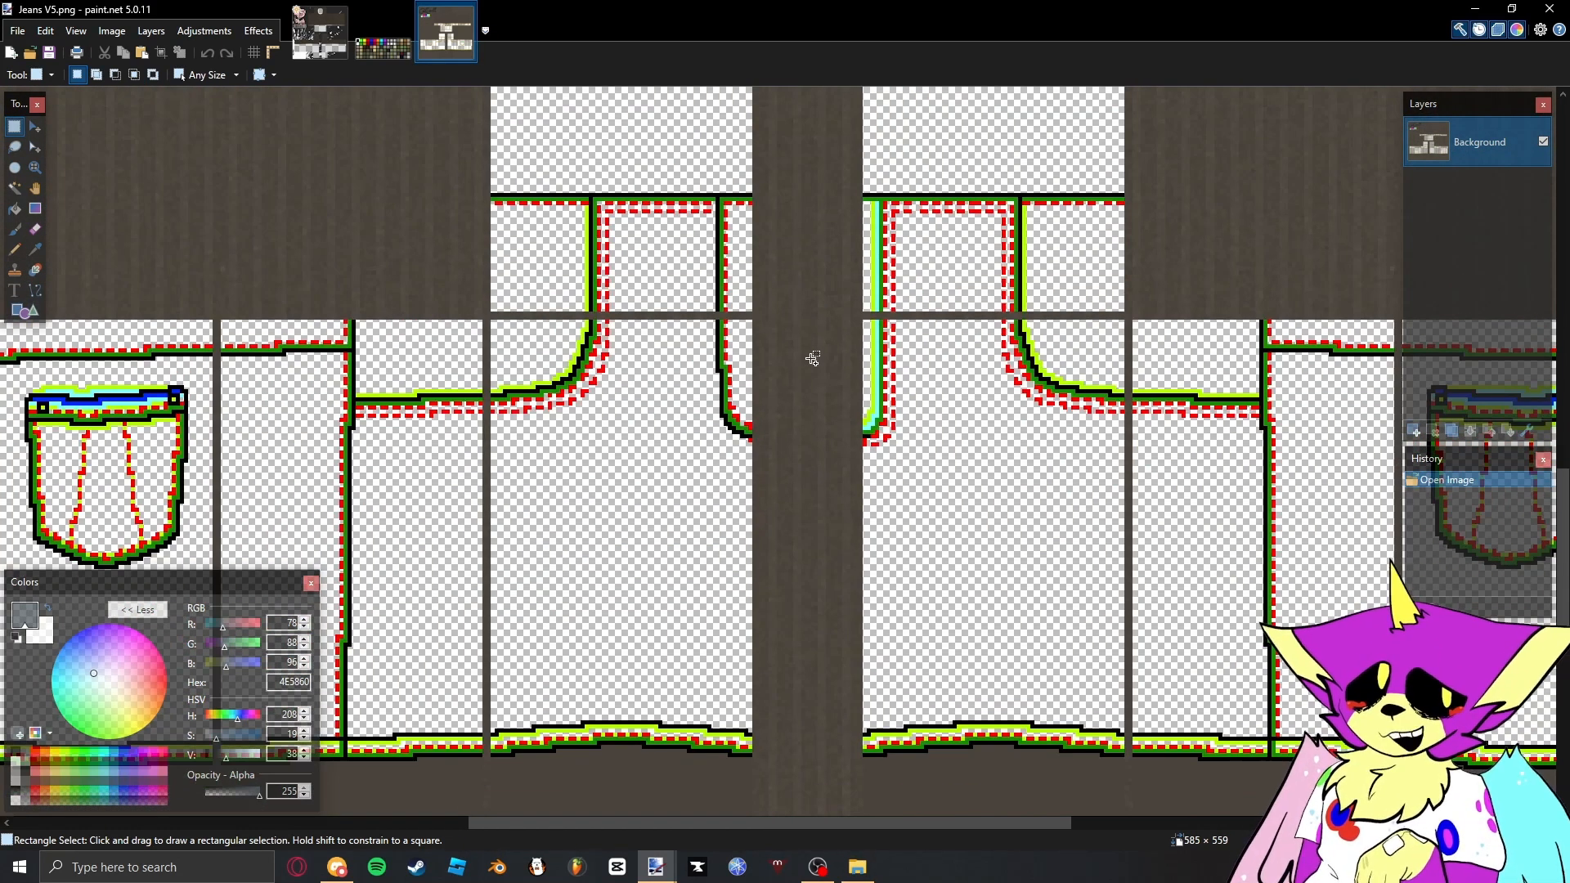
scroll(810, 357, down, 6)
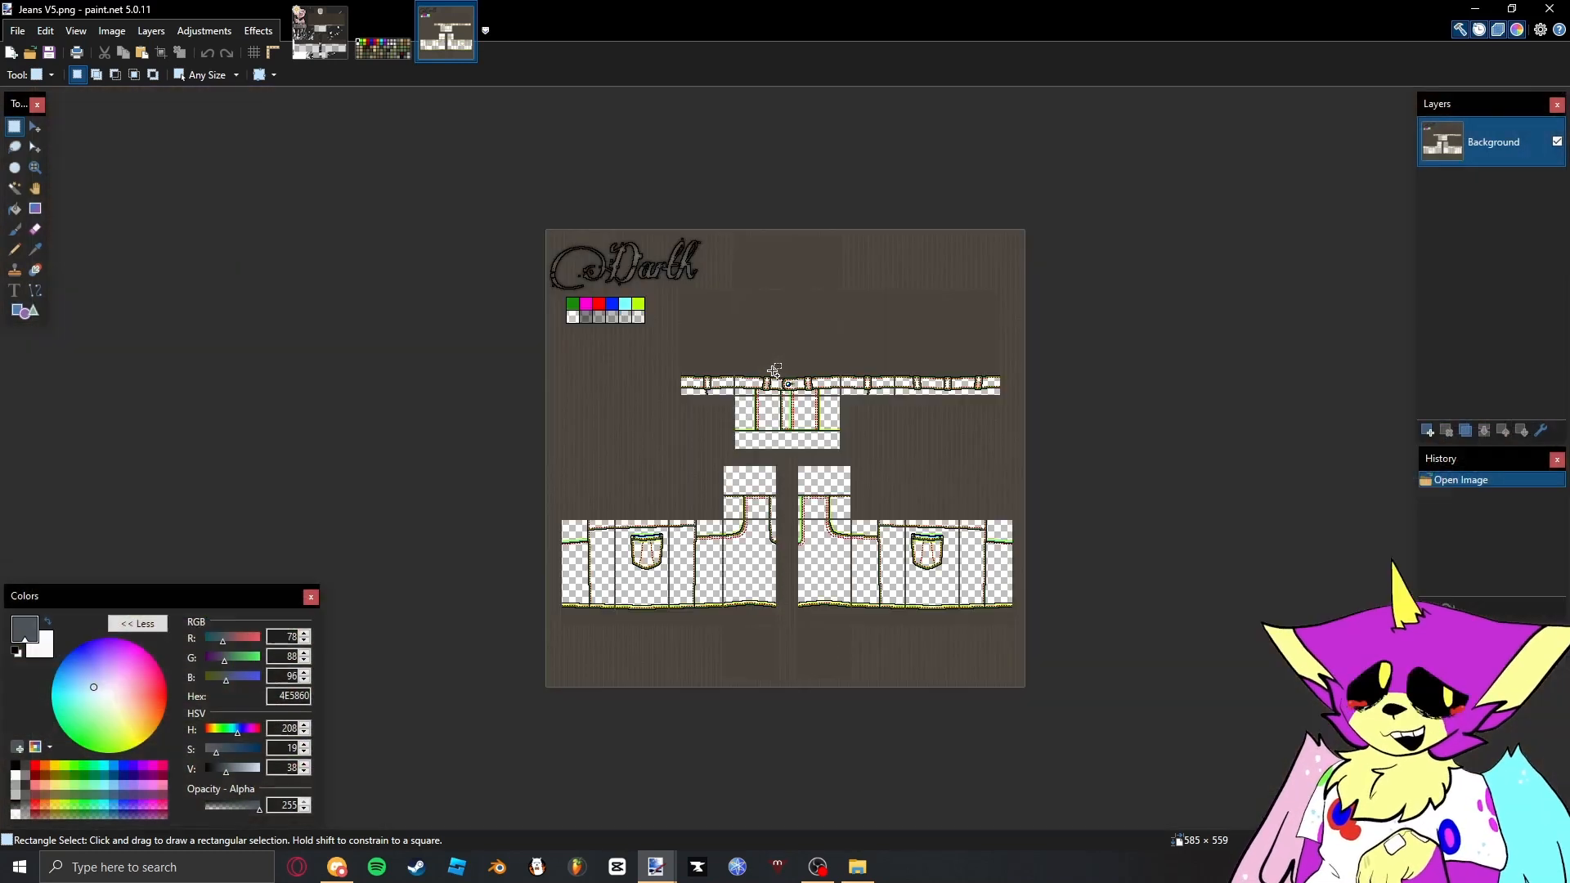
scroll(756, 417, up, 3)
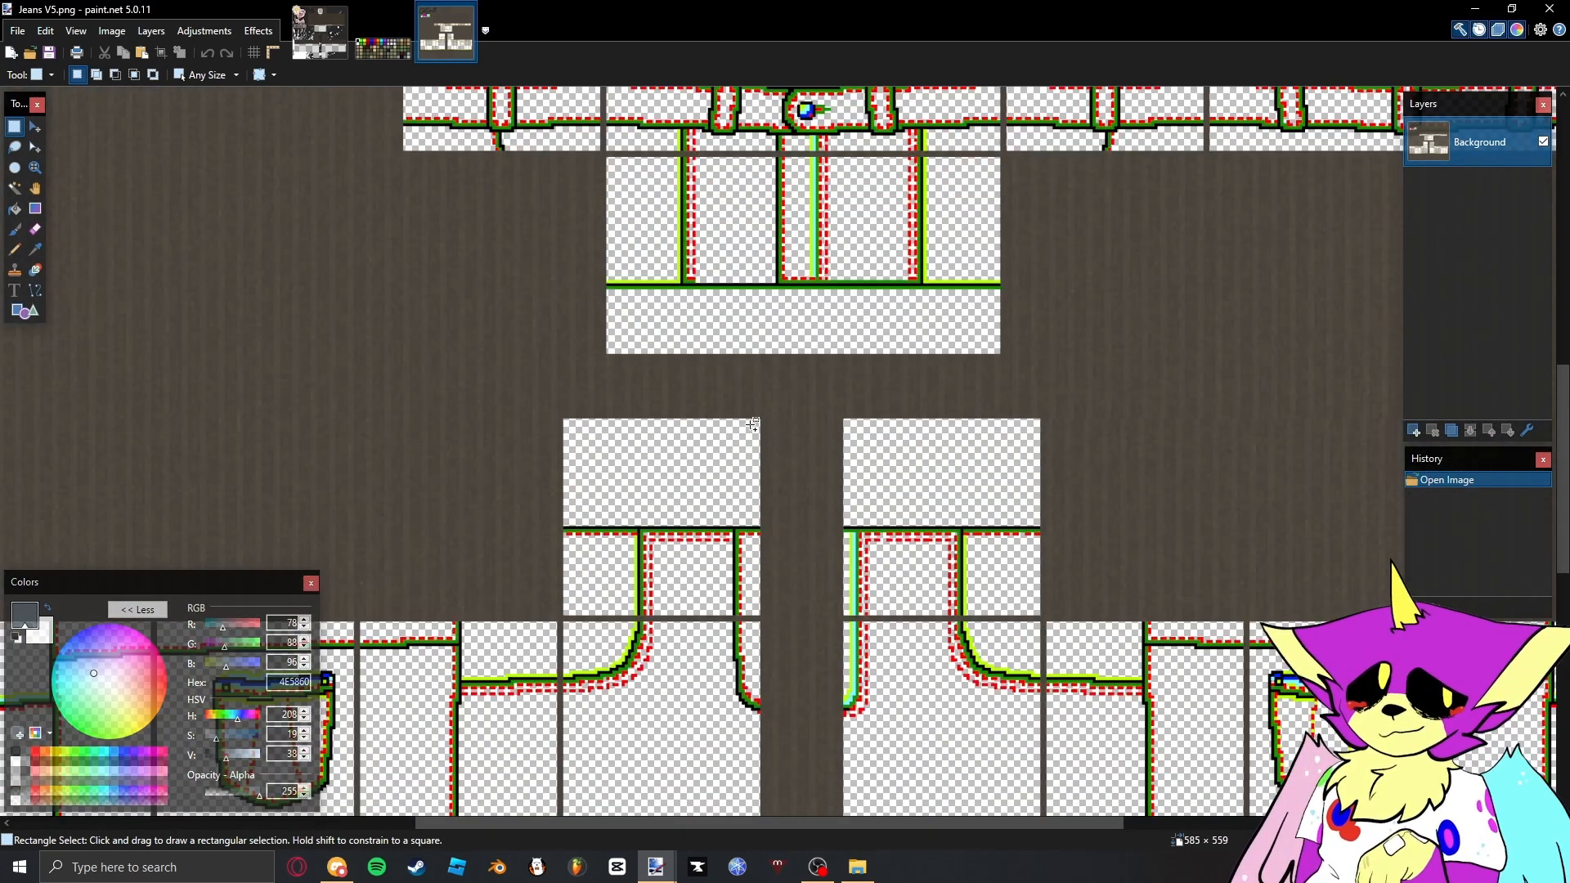
scroll(797, 557, up, 10)
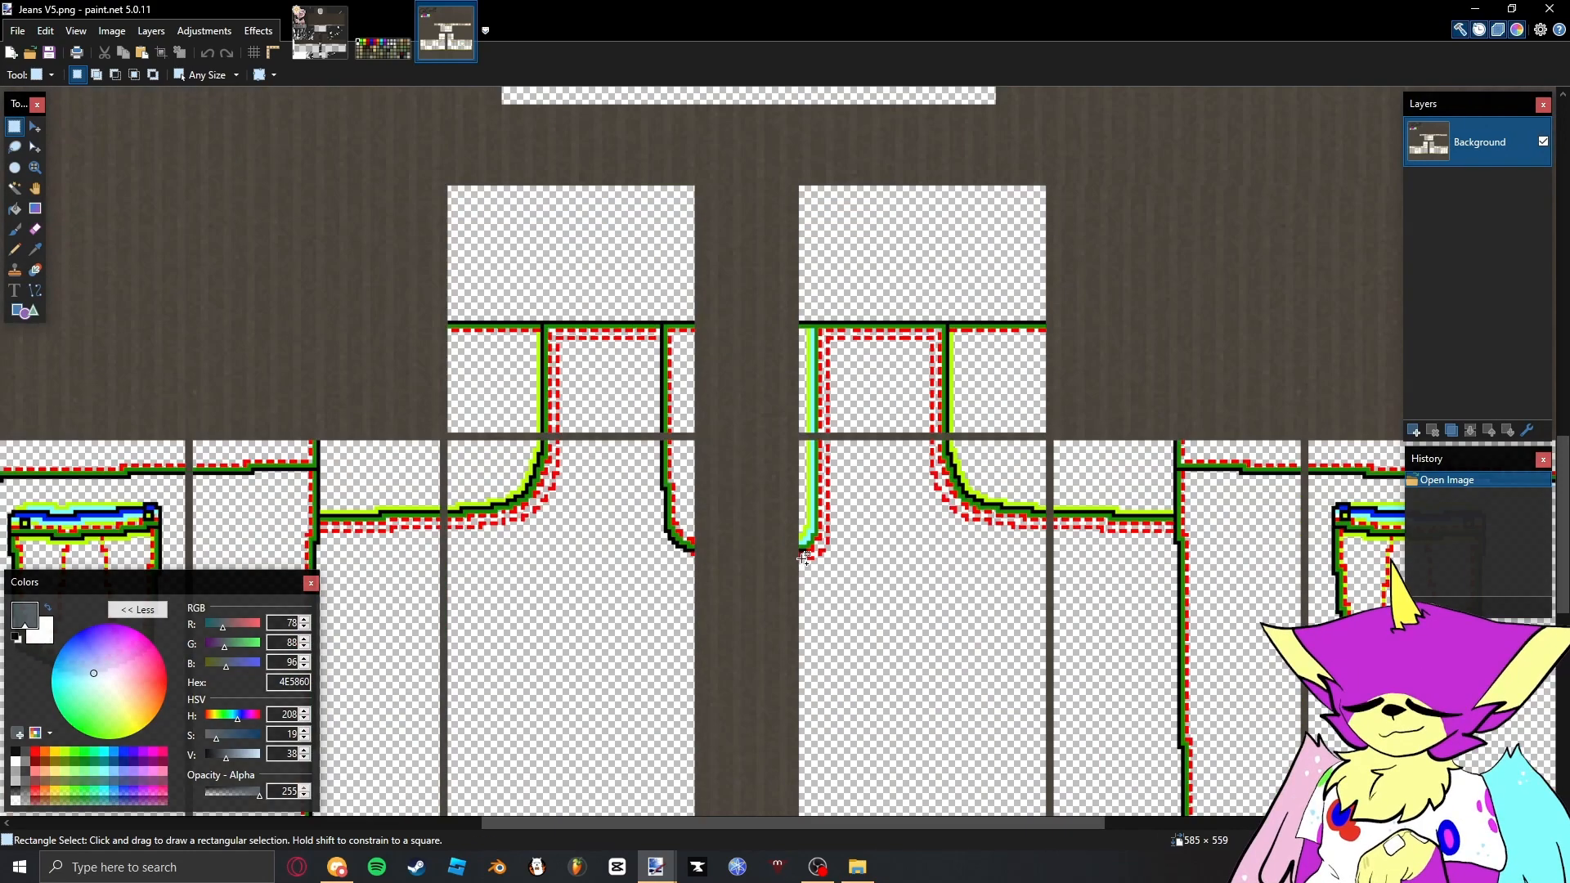
- Try to cover the thin fabric divider across the leg panels by moving a 64 × 1 pixel selection, and undo the change
drag(809, 486, 891, 515)
click(888, 516)
scroll(420, 361, down, 8)
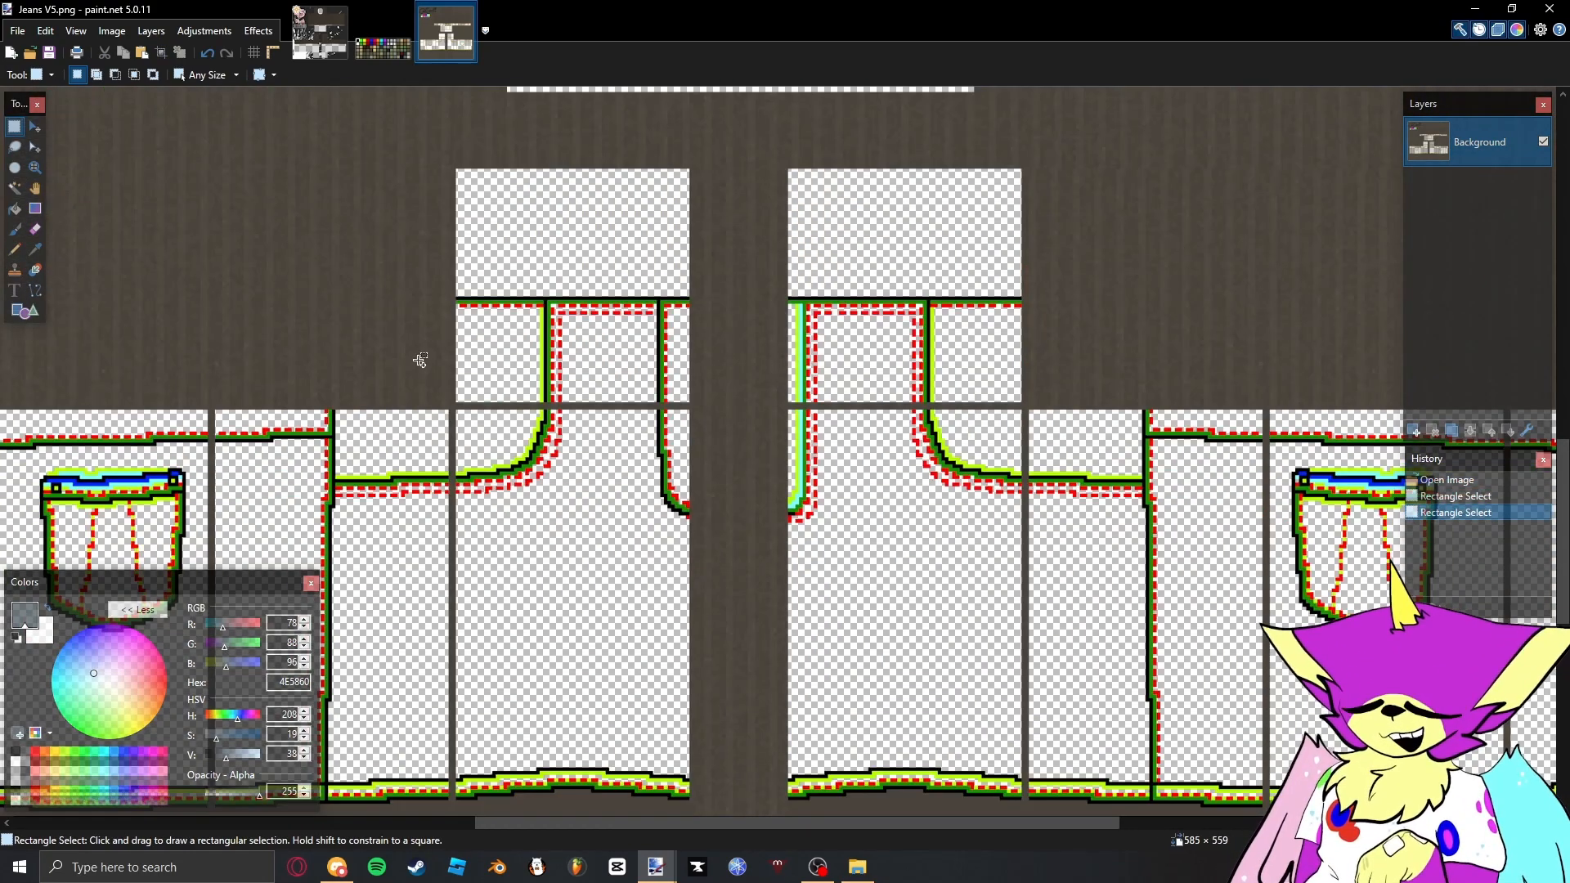
scroll(433, 403, up, 7)
drag(369, 415, 991, 415)
drag(701, 438, 868, 392)
key(m)
click(844, 386)
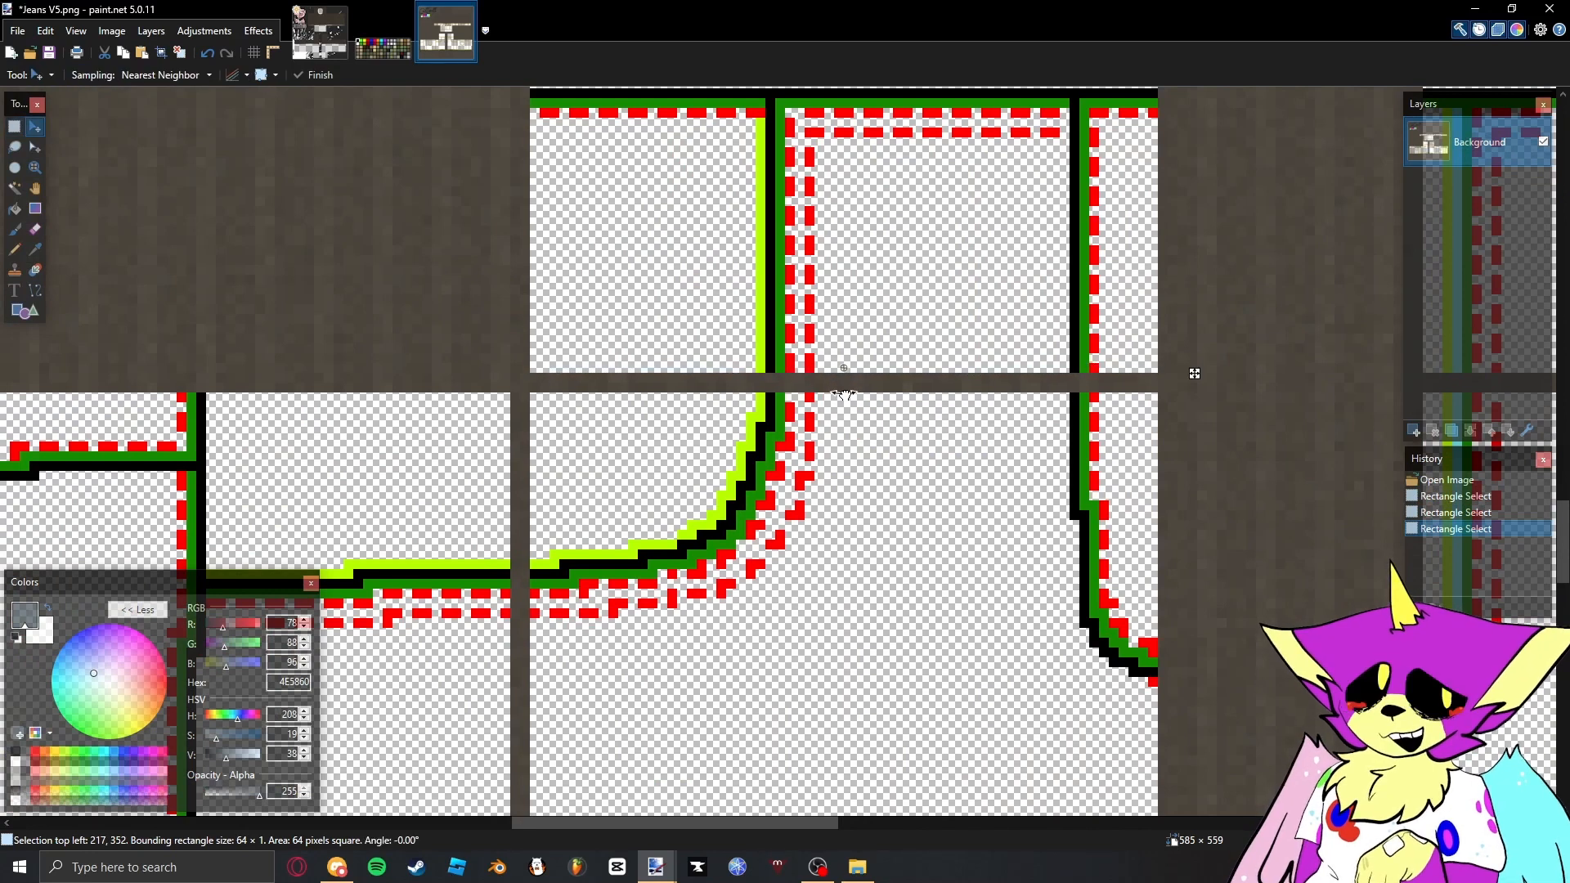
key(ctrl+z)
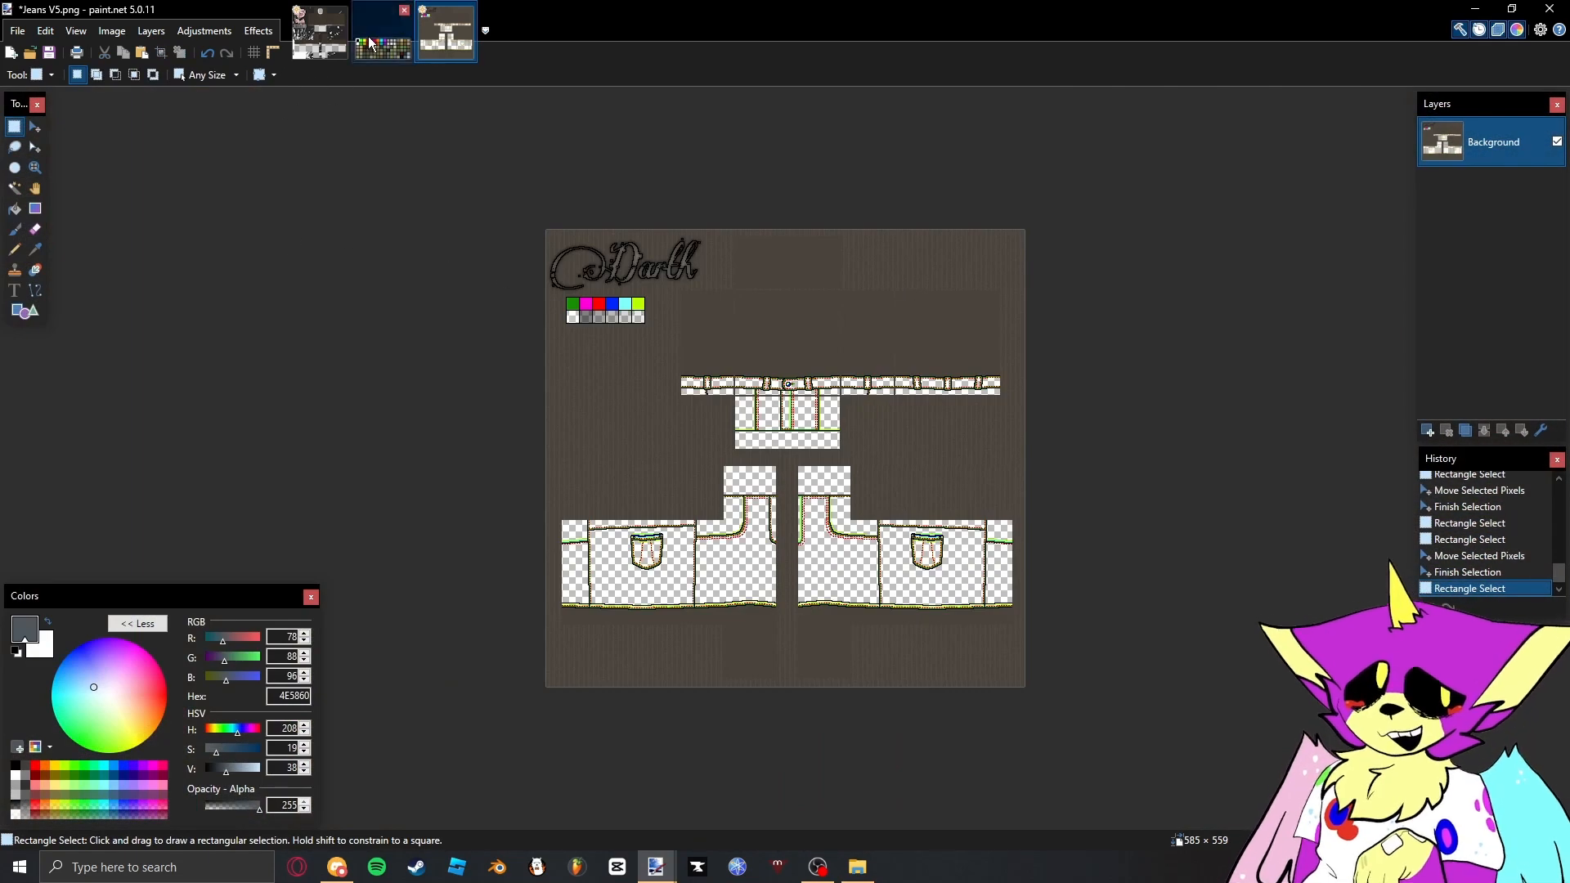
- Close the color palette image and mix a muted grey-blue primary colour with hex 6B96A0
click(383, 32)
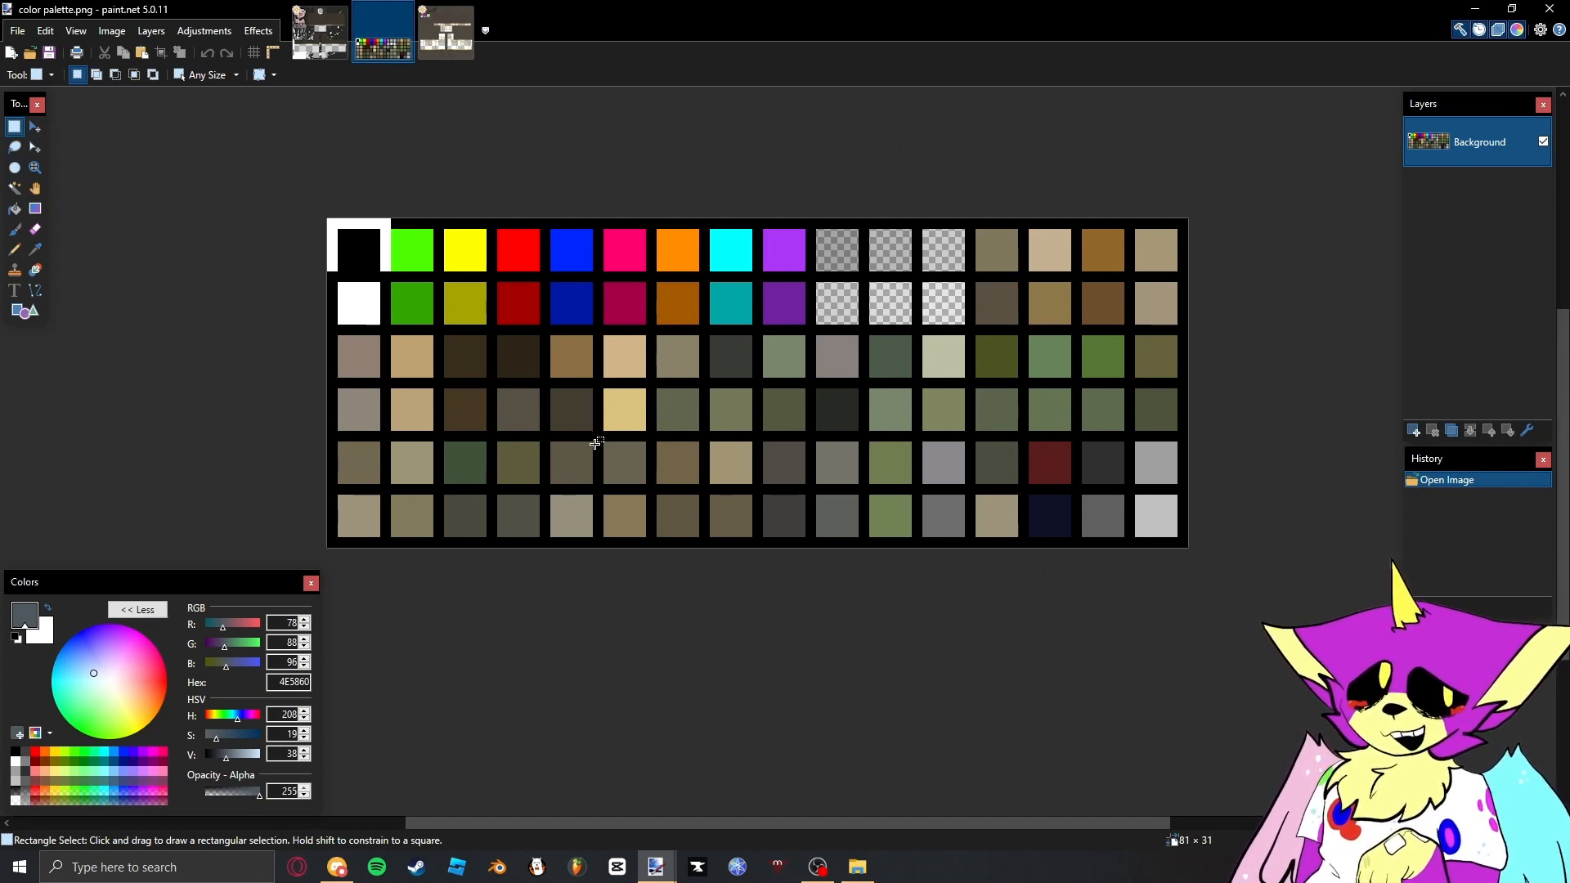
key(ctrl+w)
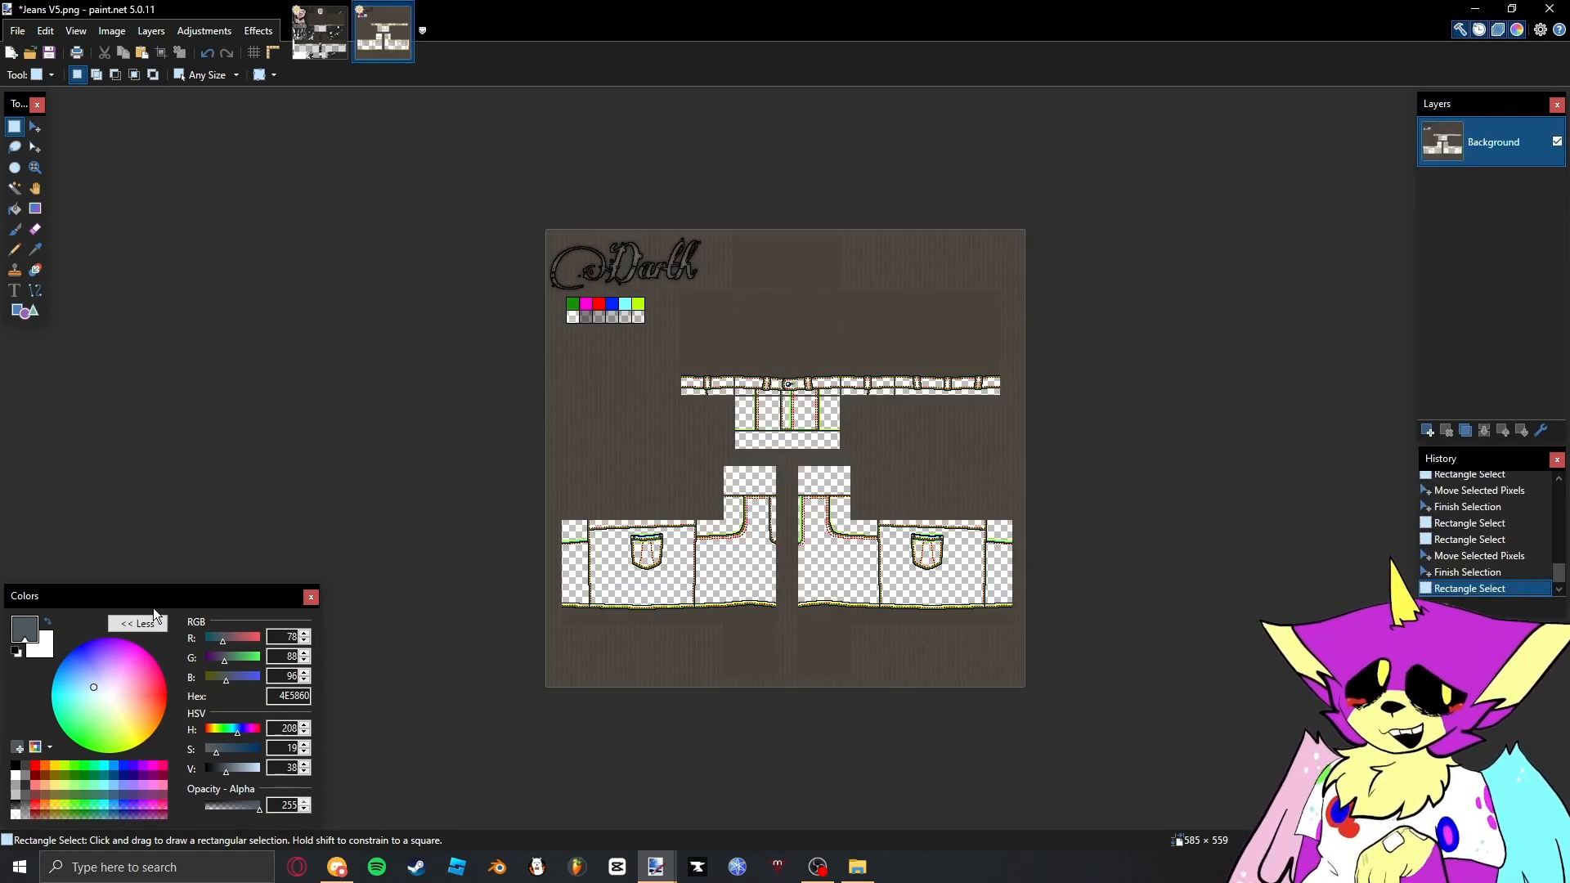
click(18, 655)
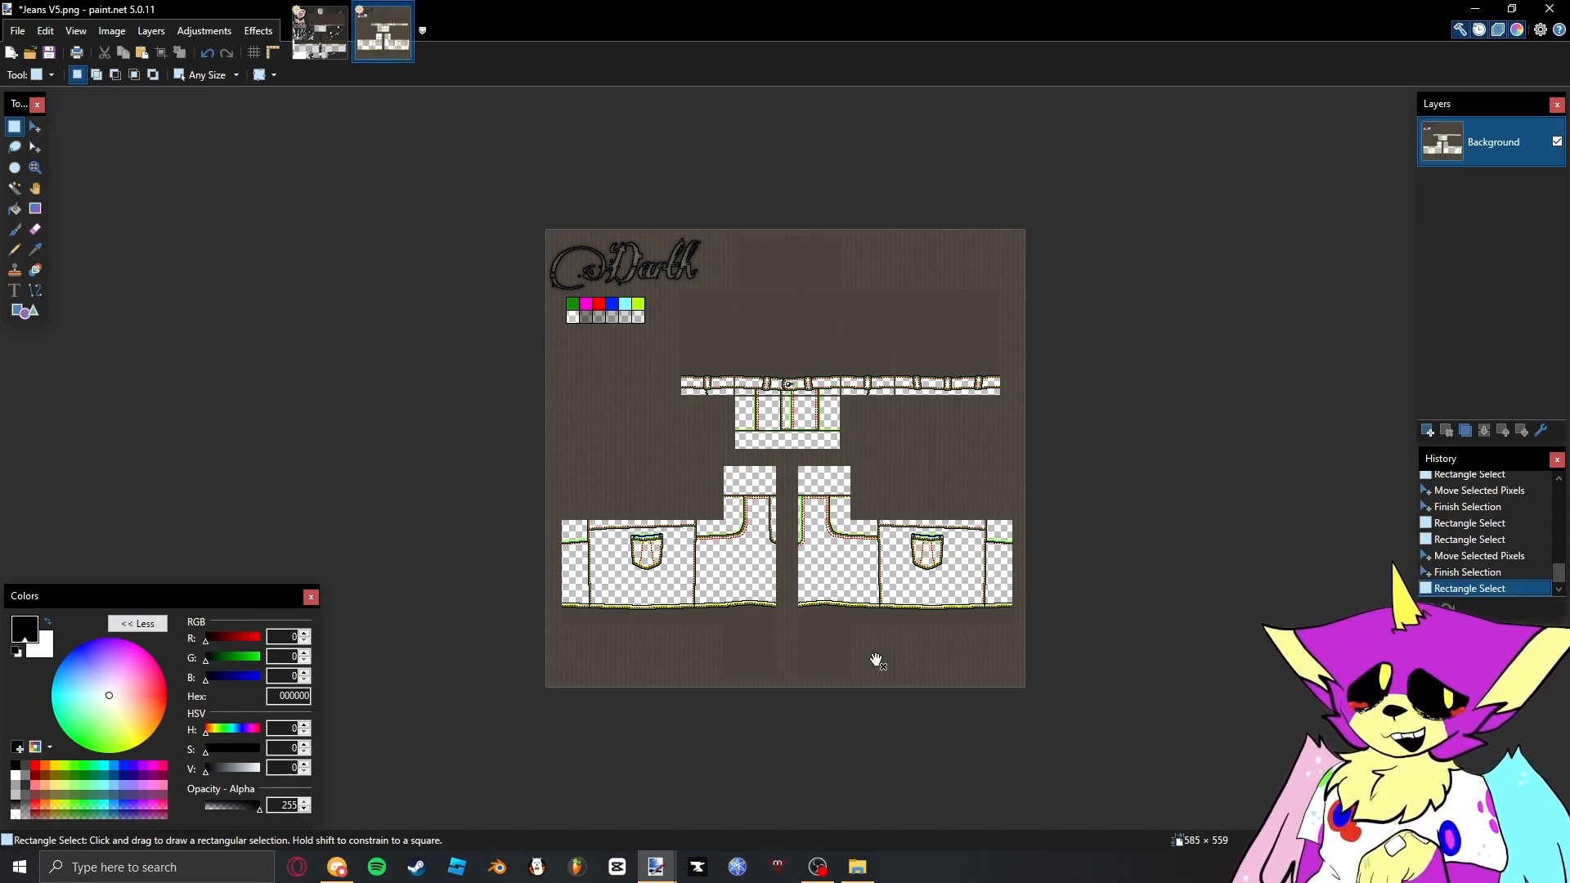
mouse_move(82, 695)
mouse_down()
mouse_move(115, 708)
mouse_move(76, 689)
mouse_up()
drag(243, 772, 239, 772)
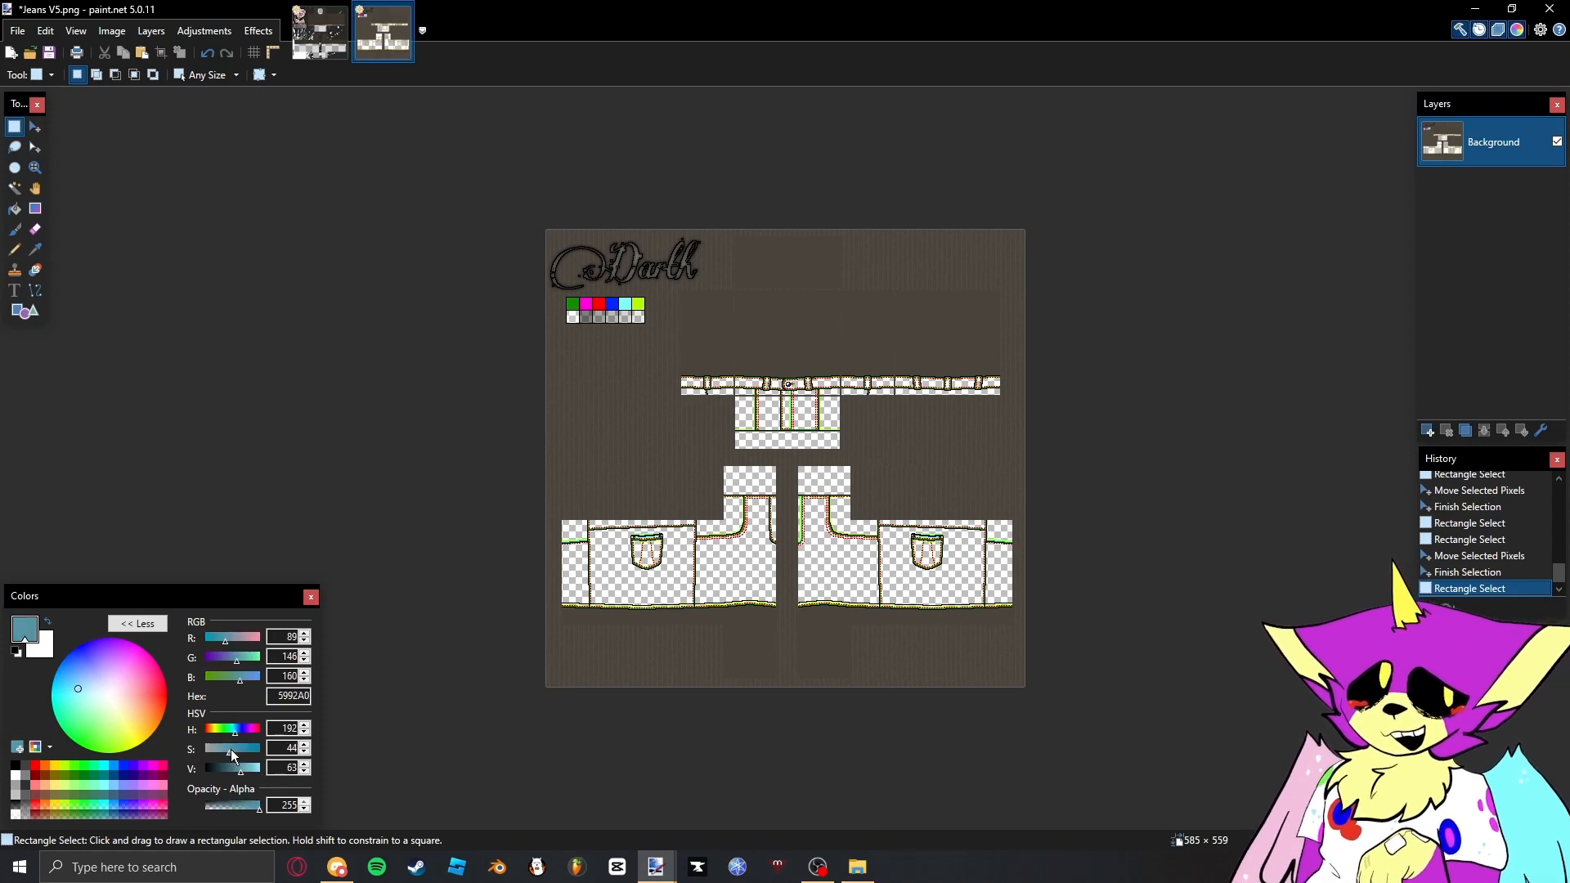
- Add the Skelethon_Custom_Jean_Texture image to the jeans template as a layer and place it below the Background layer
click(872, 852)
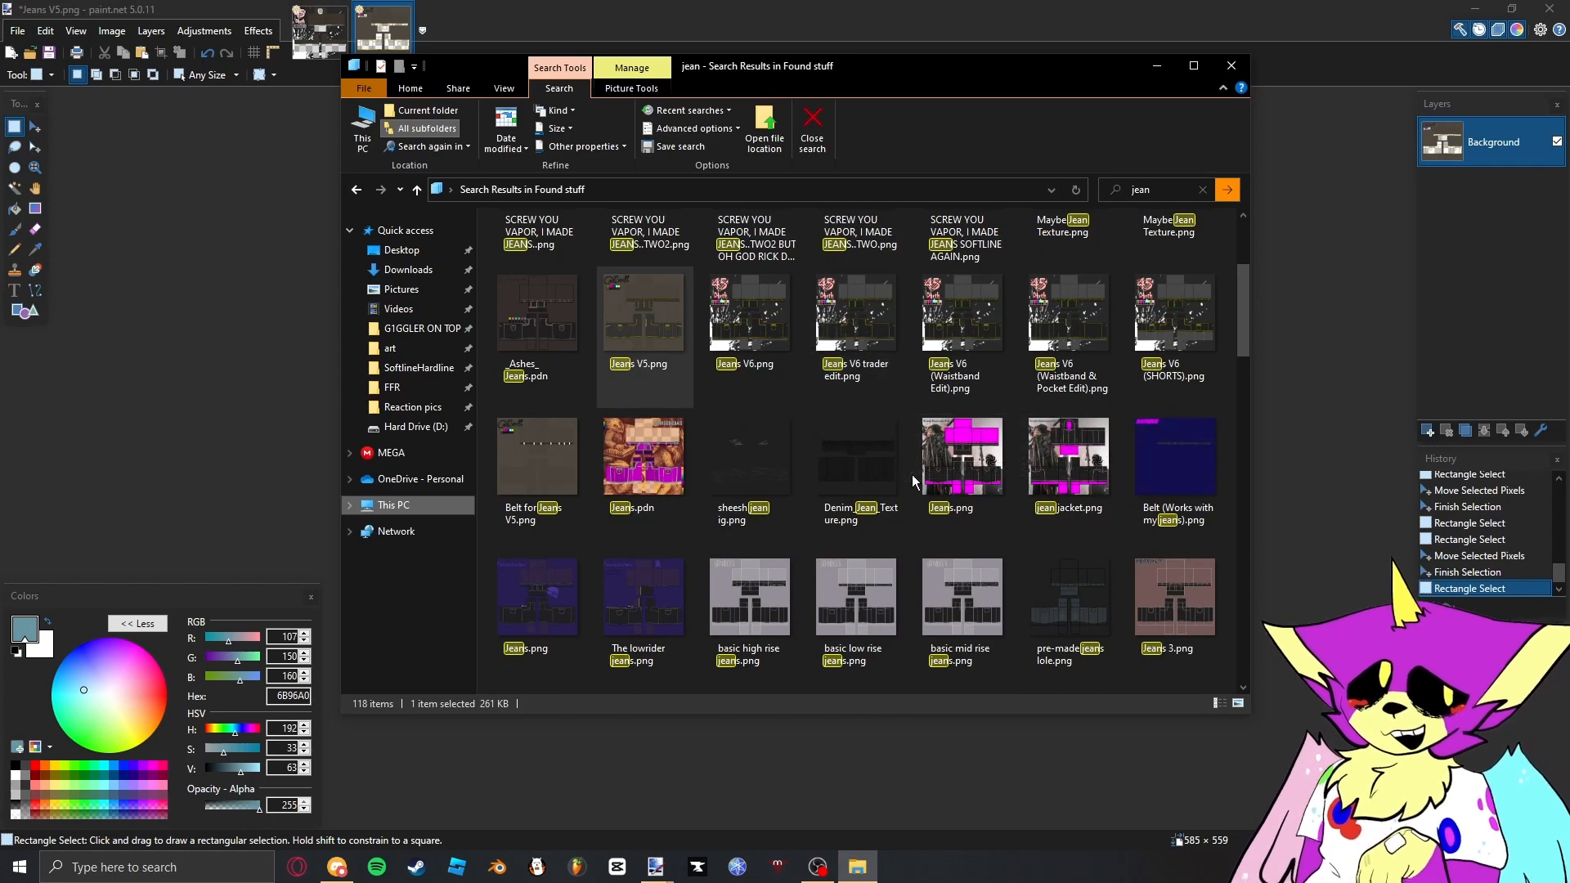
scroll(908, 474, down, 3)
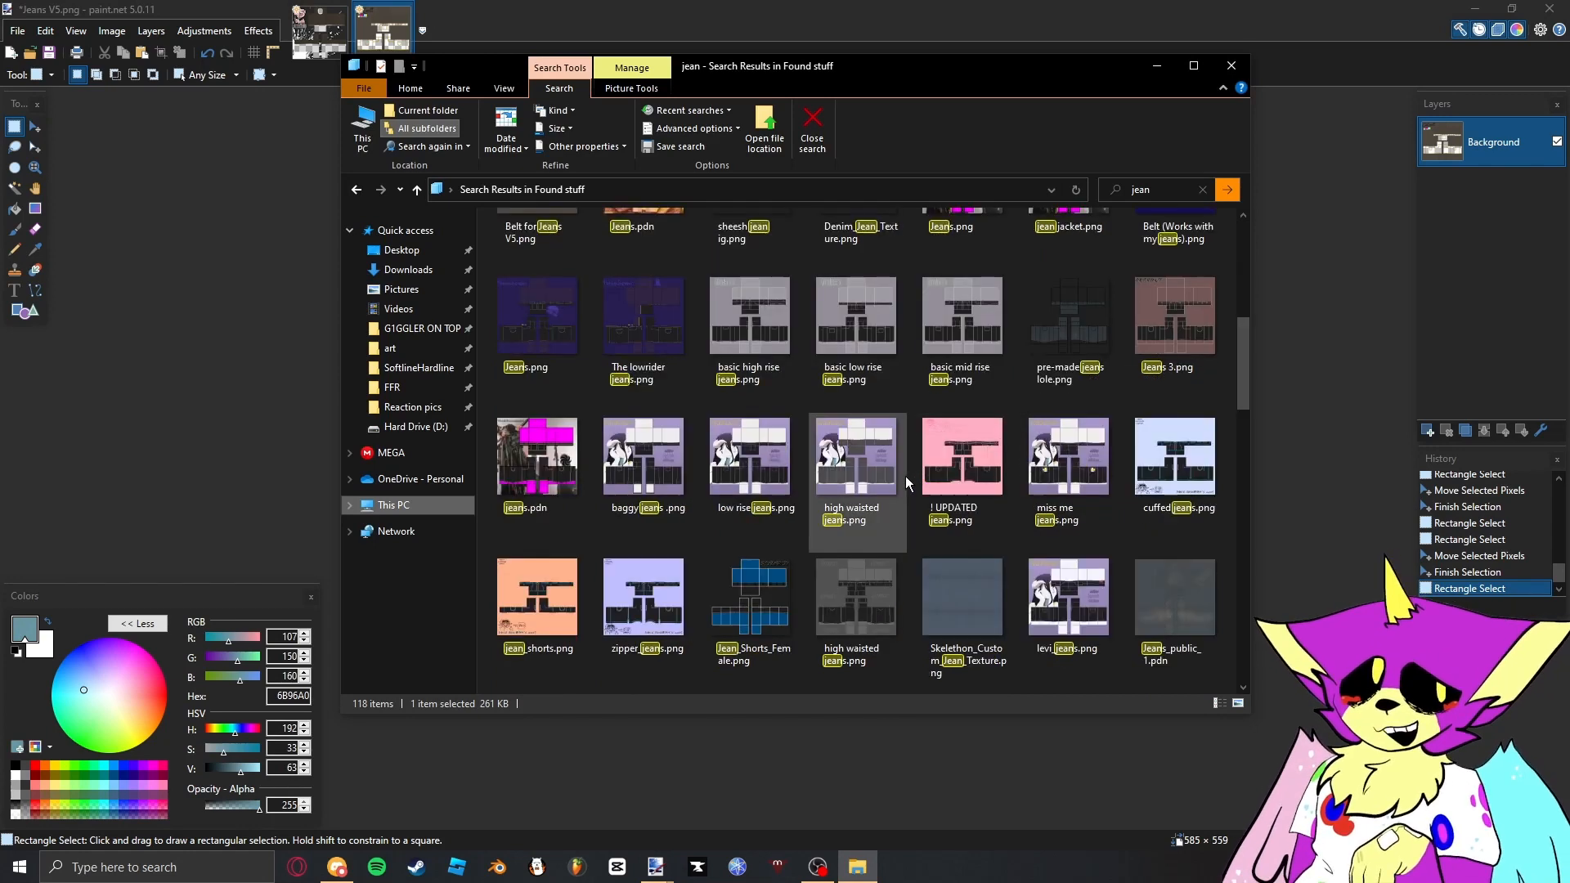
click(959, 611)
drag(960, 612, 953, 752)
click(817, 491)
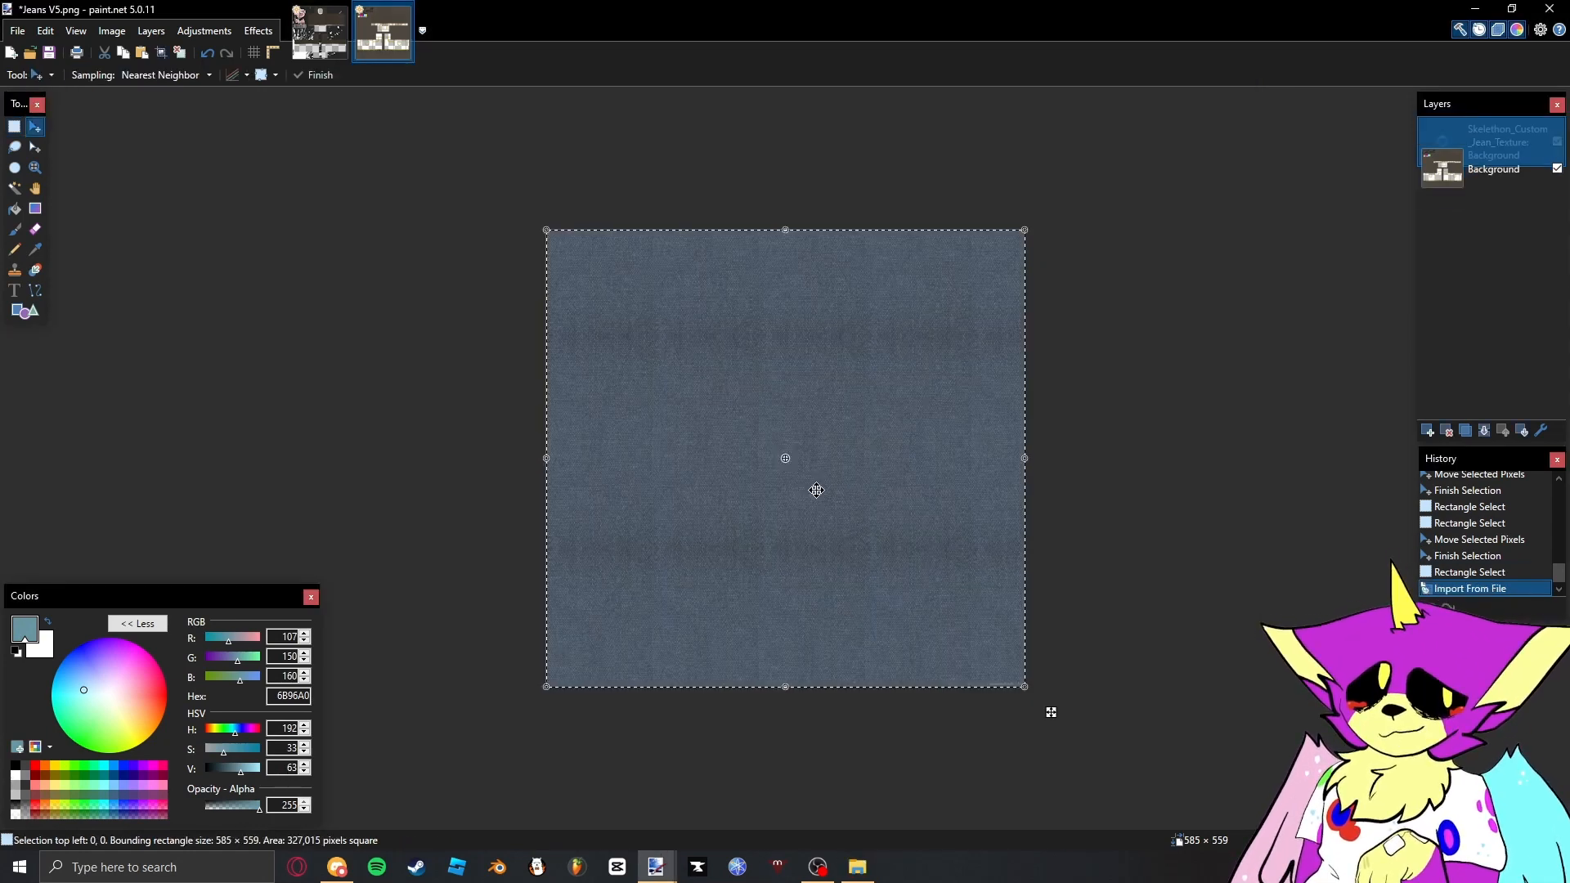
drag(1507, 147, 1533, 320)
key(s)
click(938, 237)
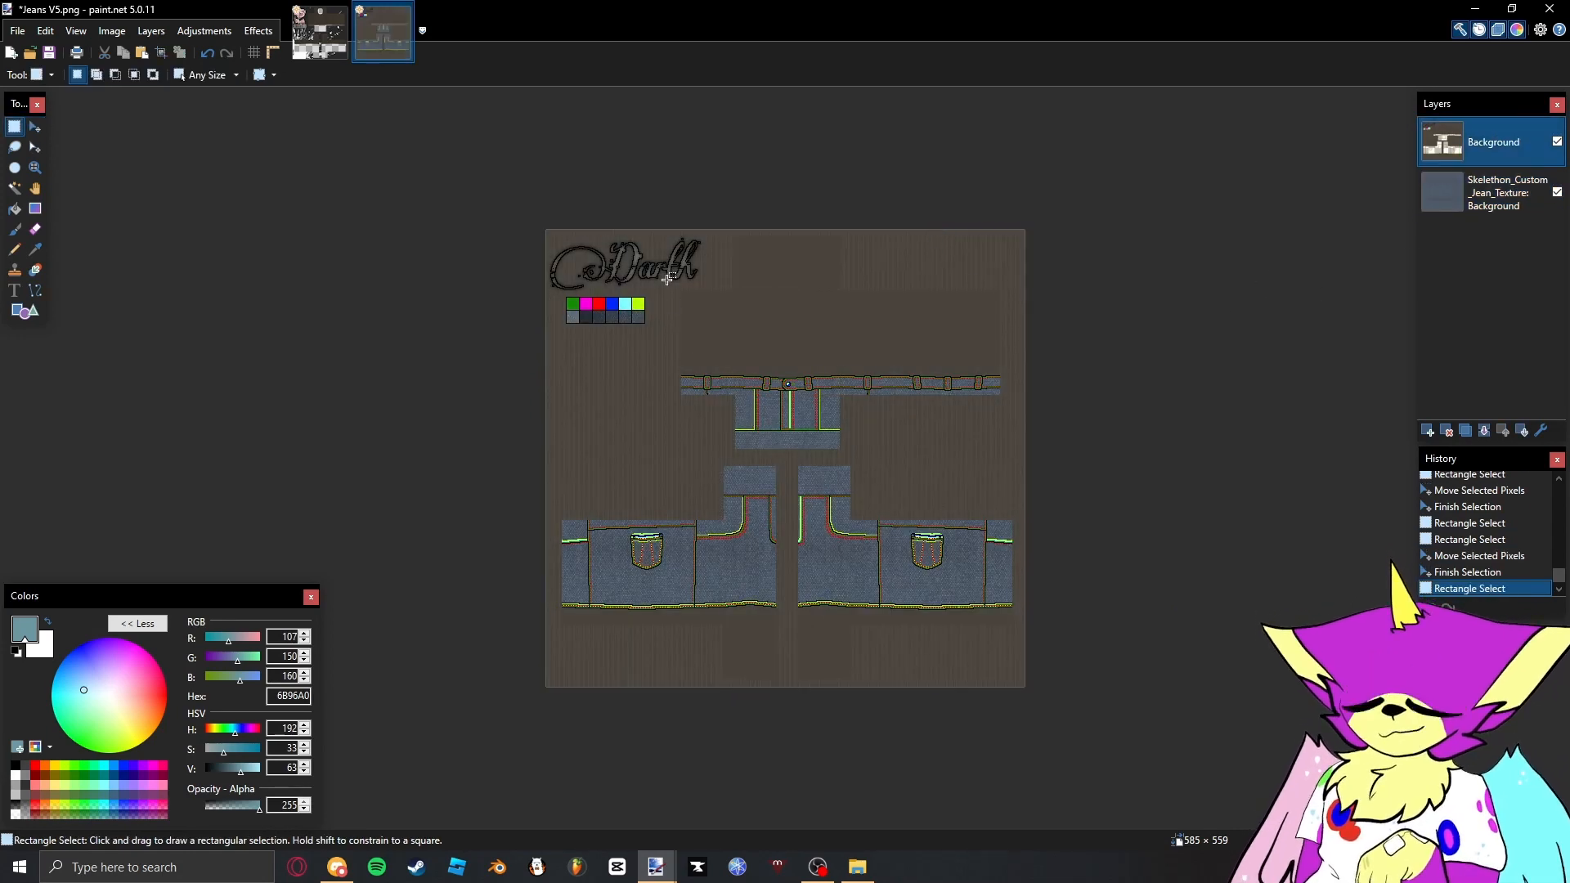
- Sample the denim's average colour from the jean texture layer with the Color Picker set to 31 × 31 pixels
scroll(766, 341, up, 5)
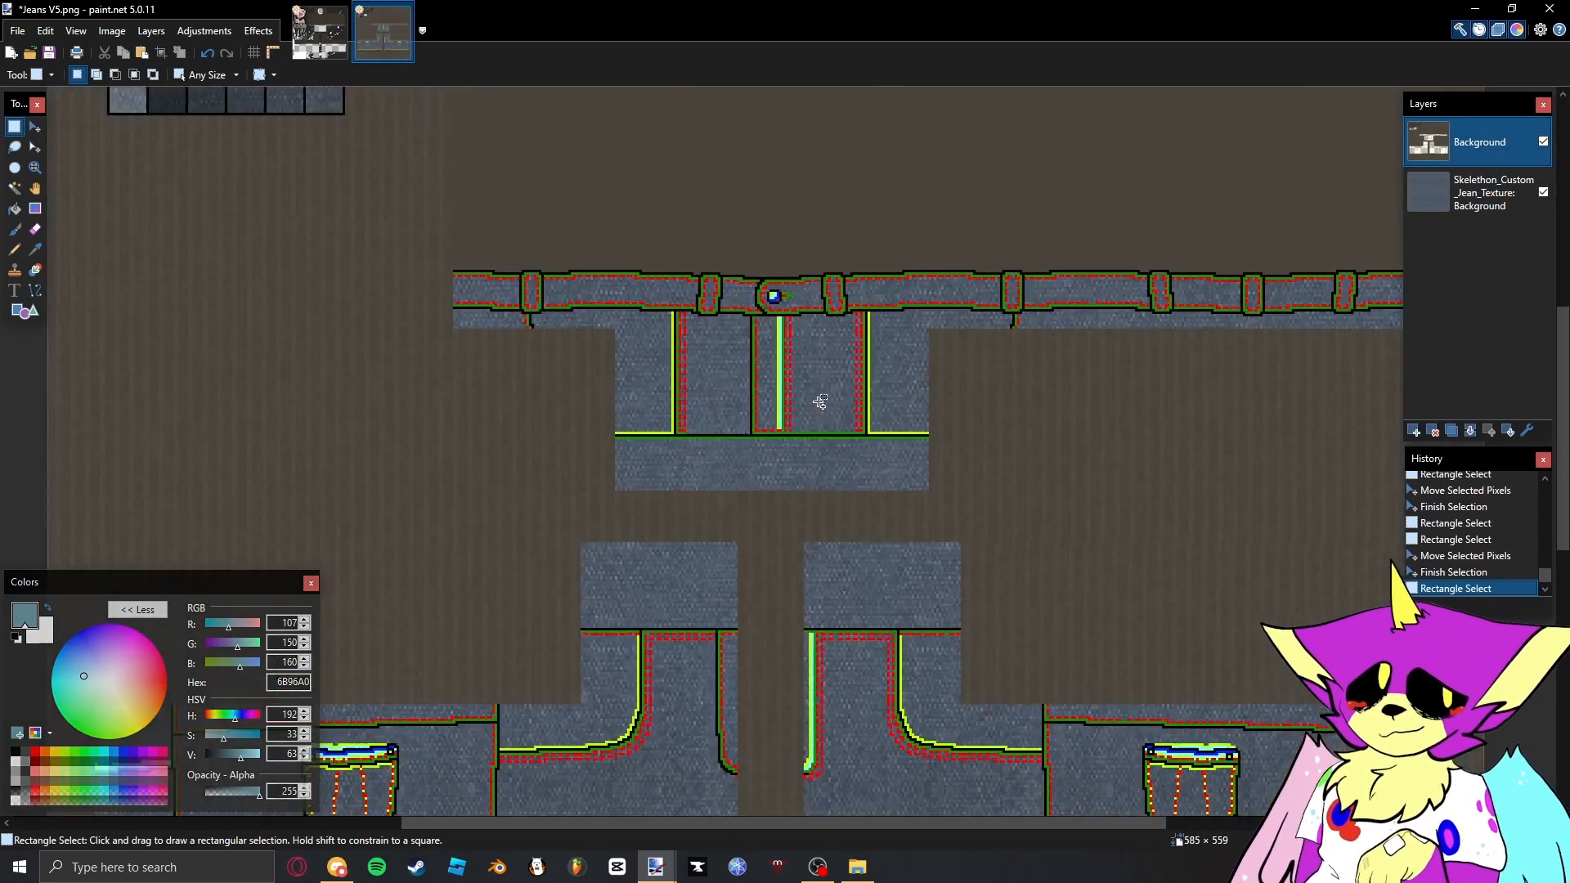
scroll(790, 328, down, 5)
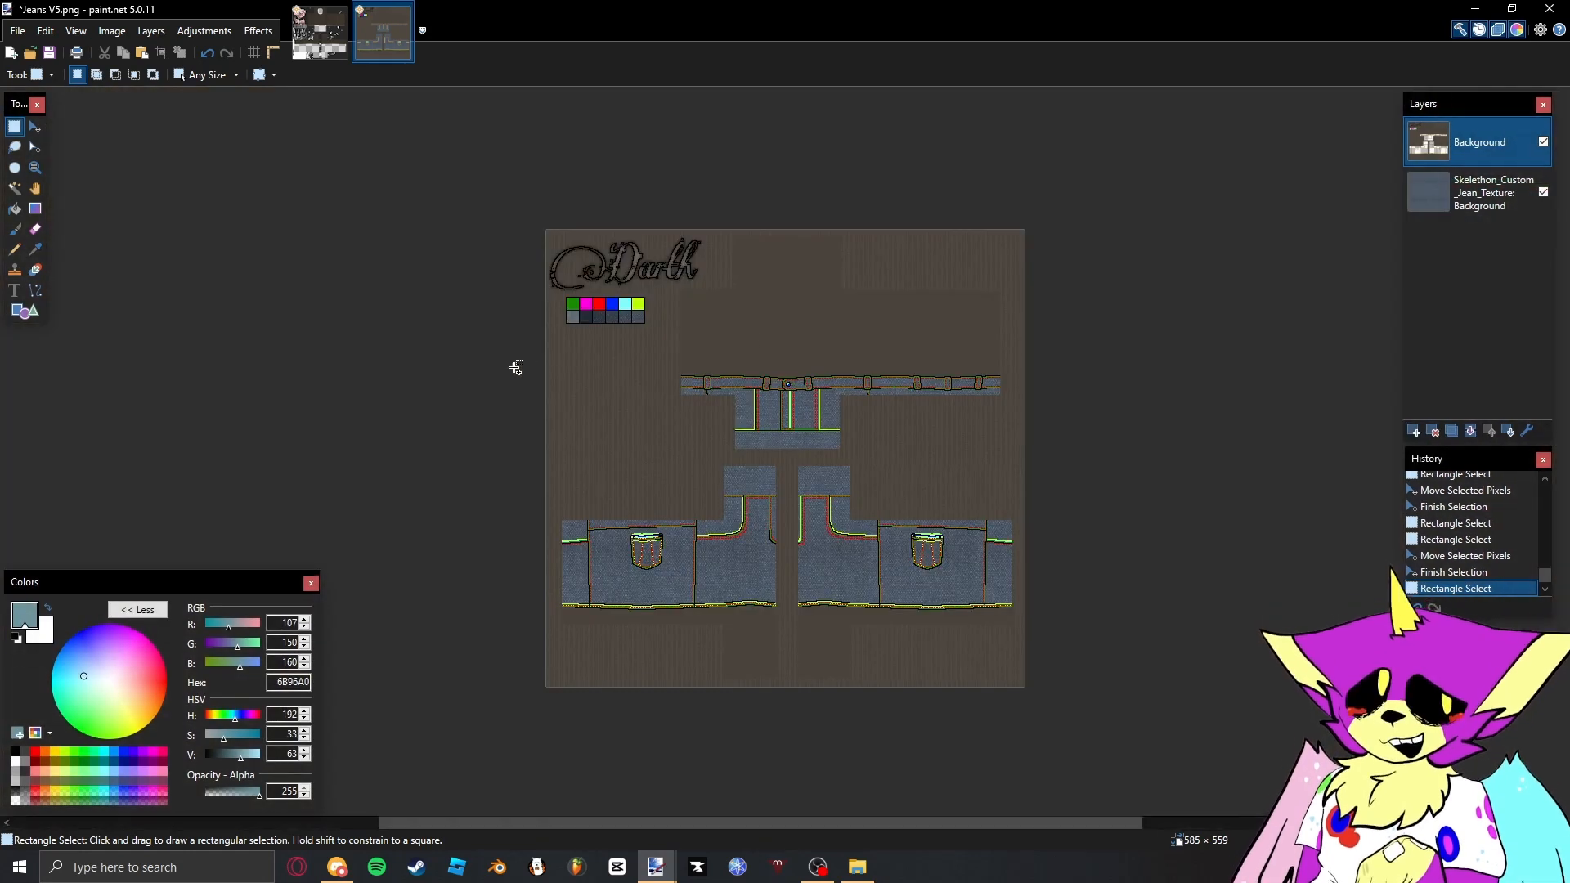
scroll(531, 366, up, 2)
click(1513, 194)
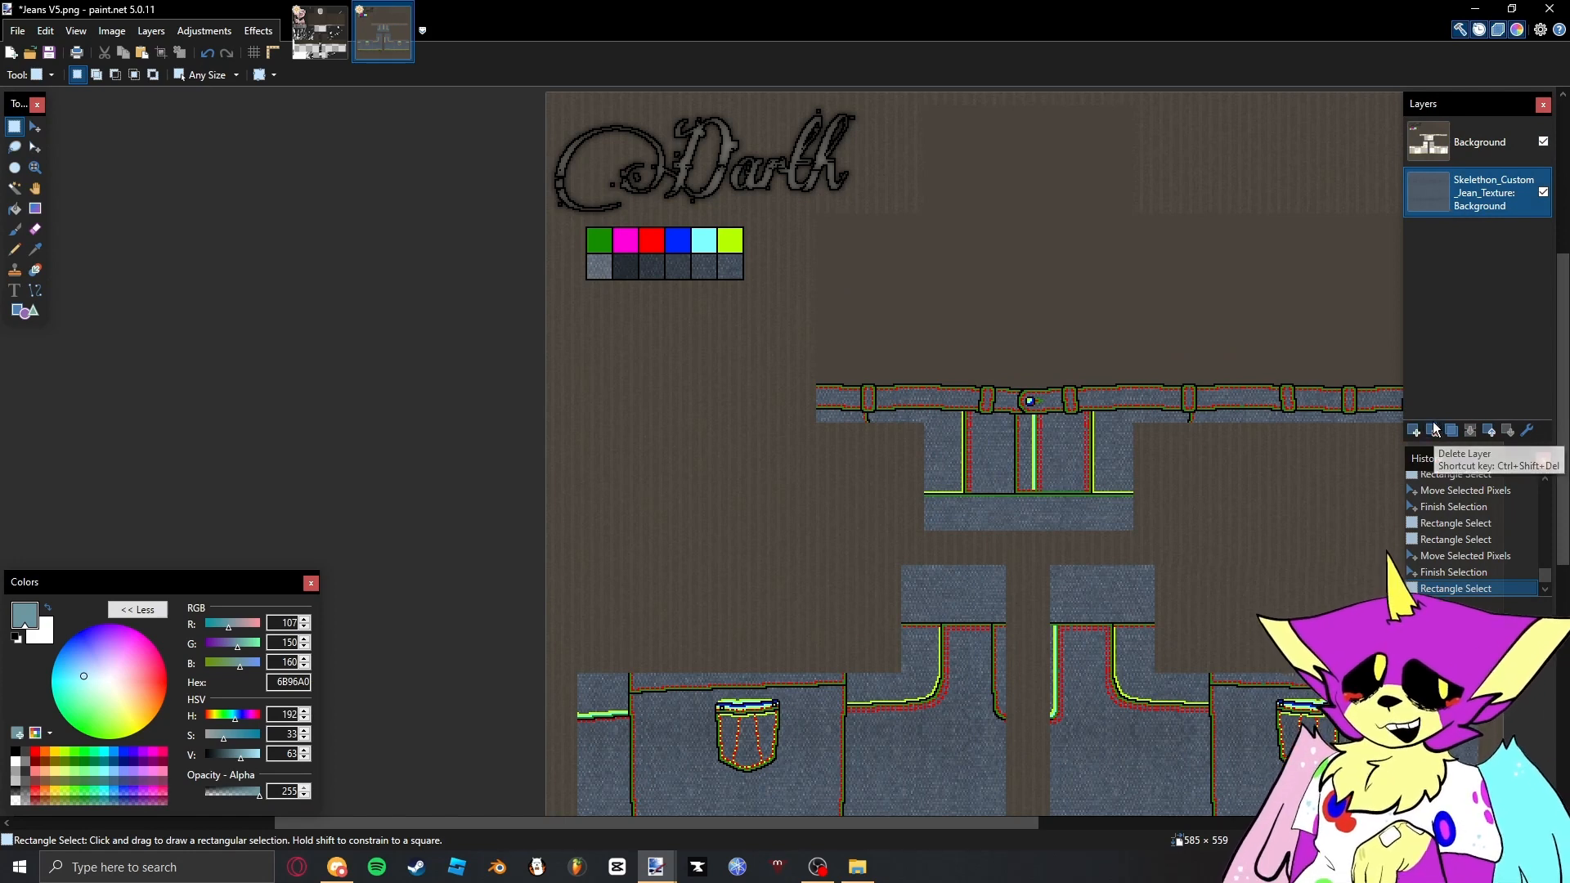
mouse_move(1061, 381)
mouse_down()
mouse_move(1016, 302)
mouse_move(889, 205)
mouse_up()
key(k)
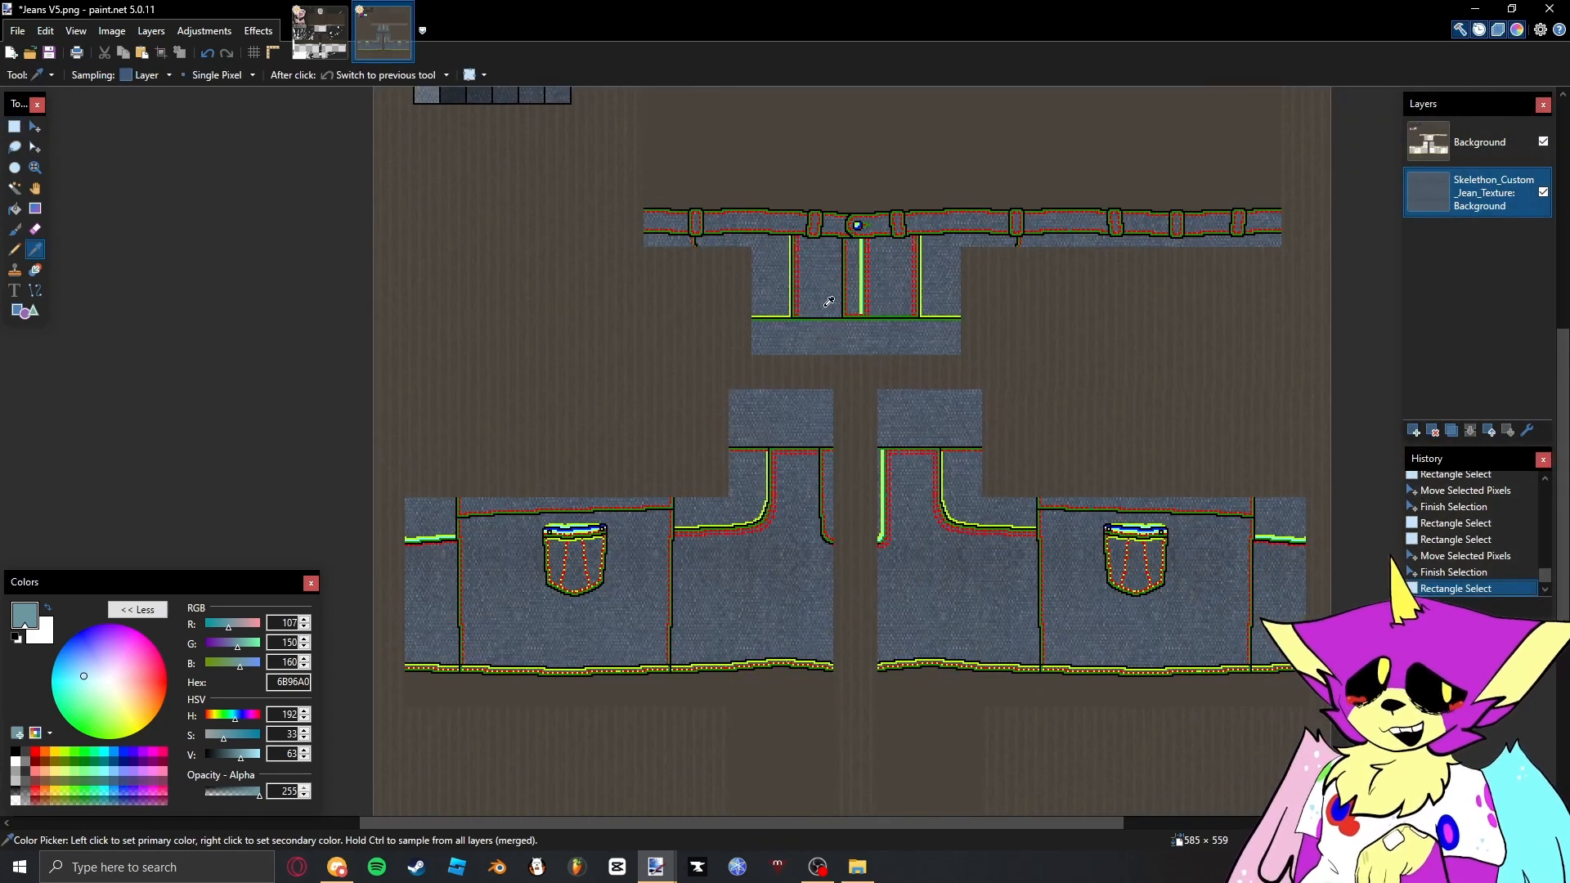
click(255, 80)
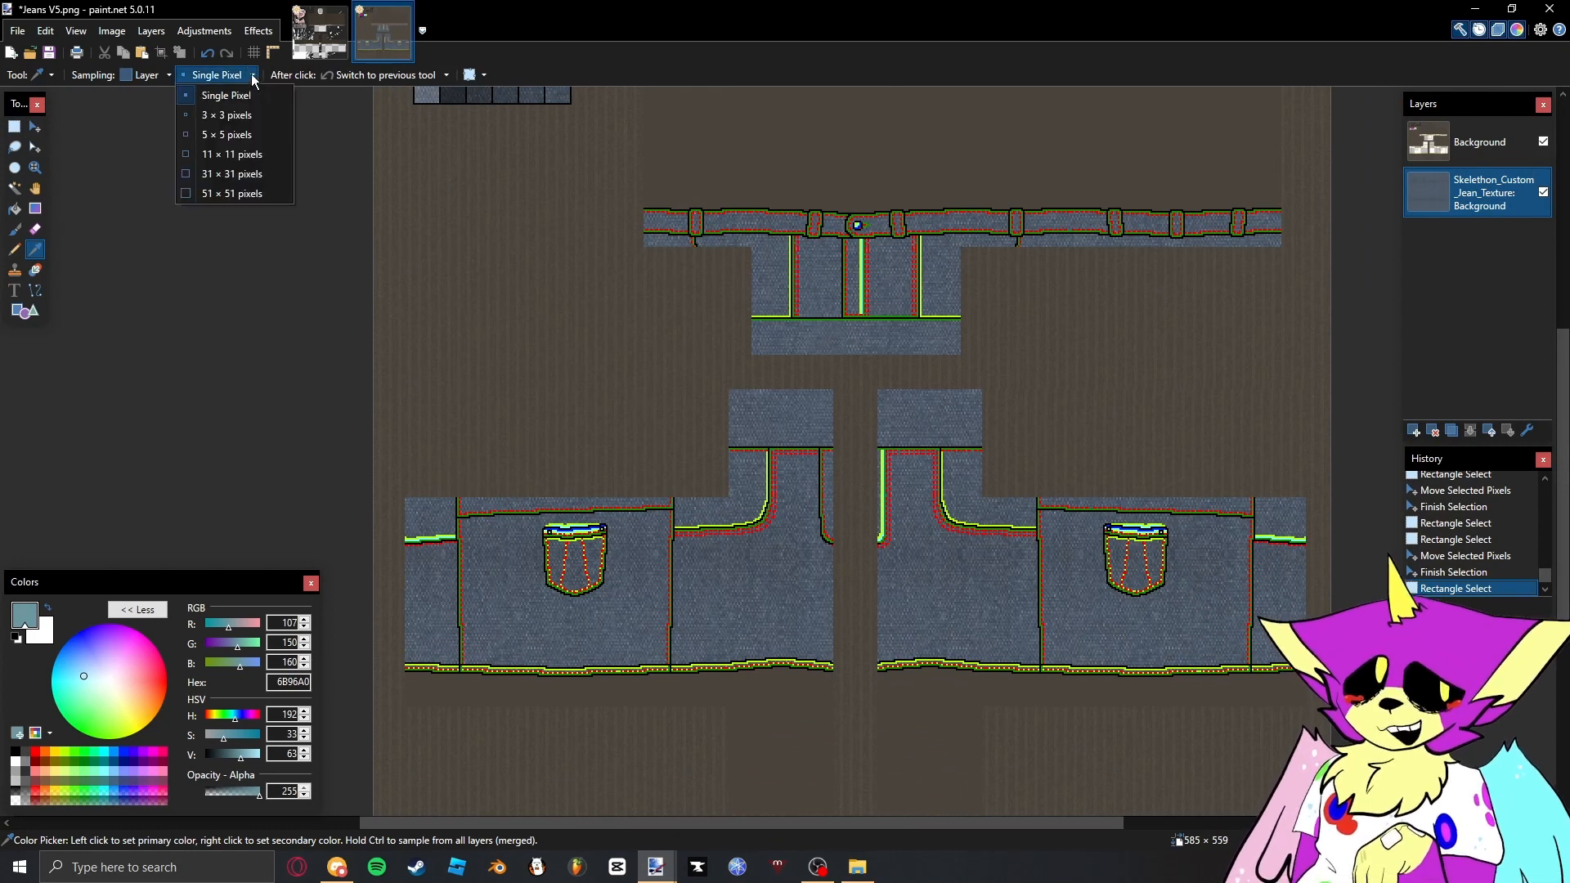
click(253, 75)
click(253, 75)
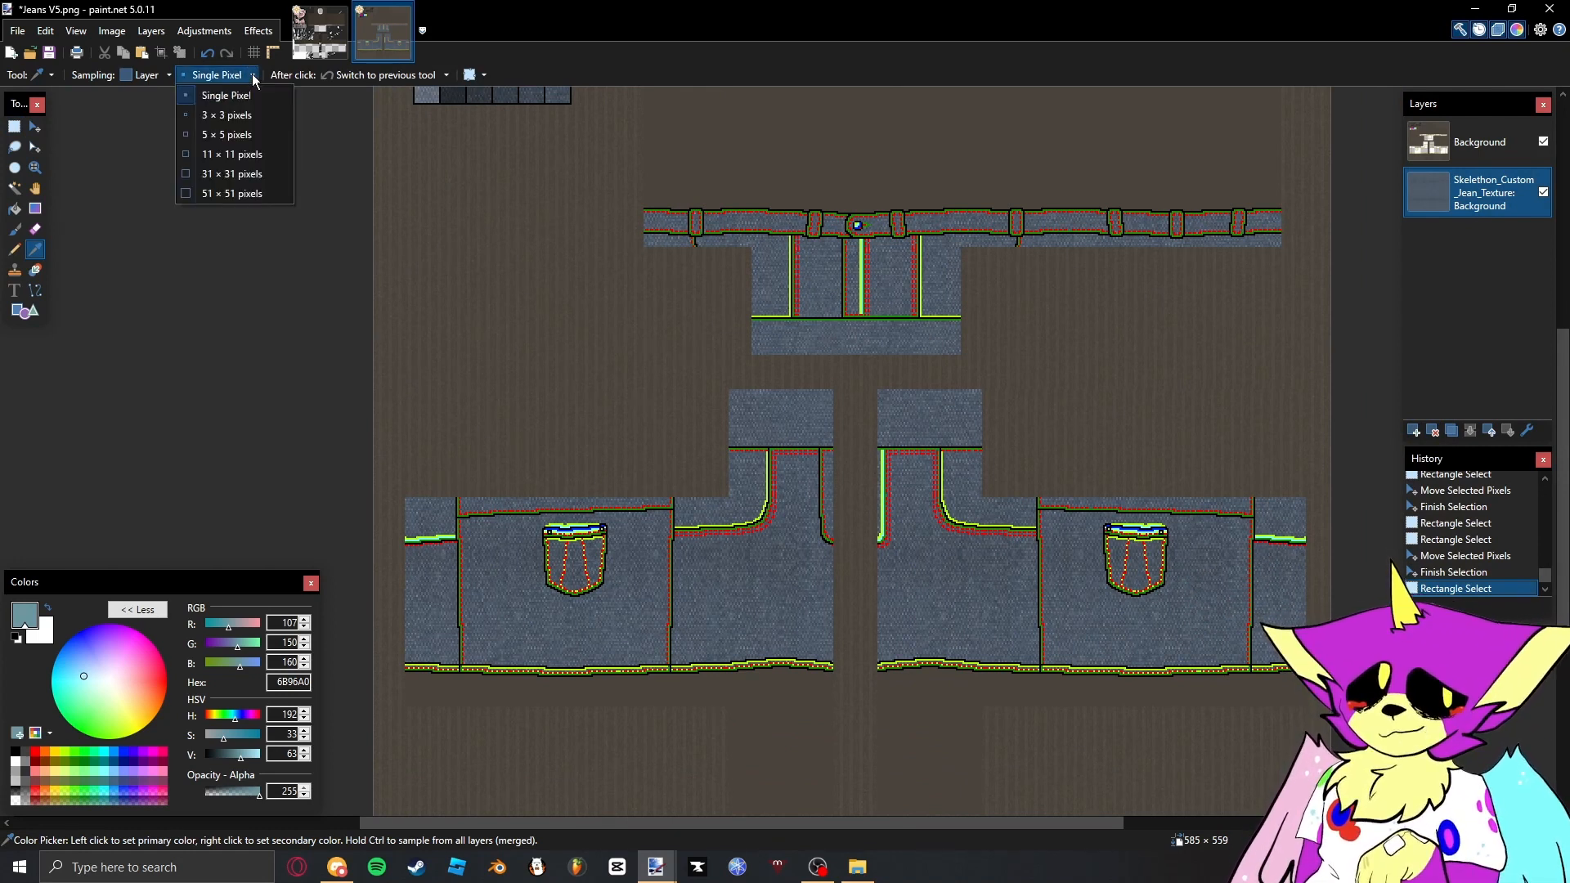
click(228, 173)
scroll(769, 594, up, 2)
click(769, 594)
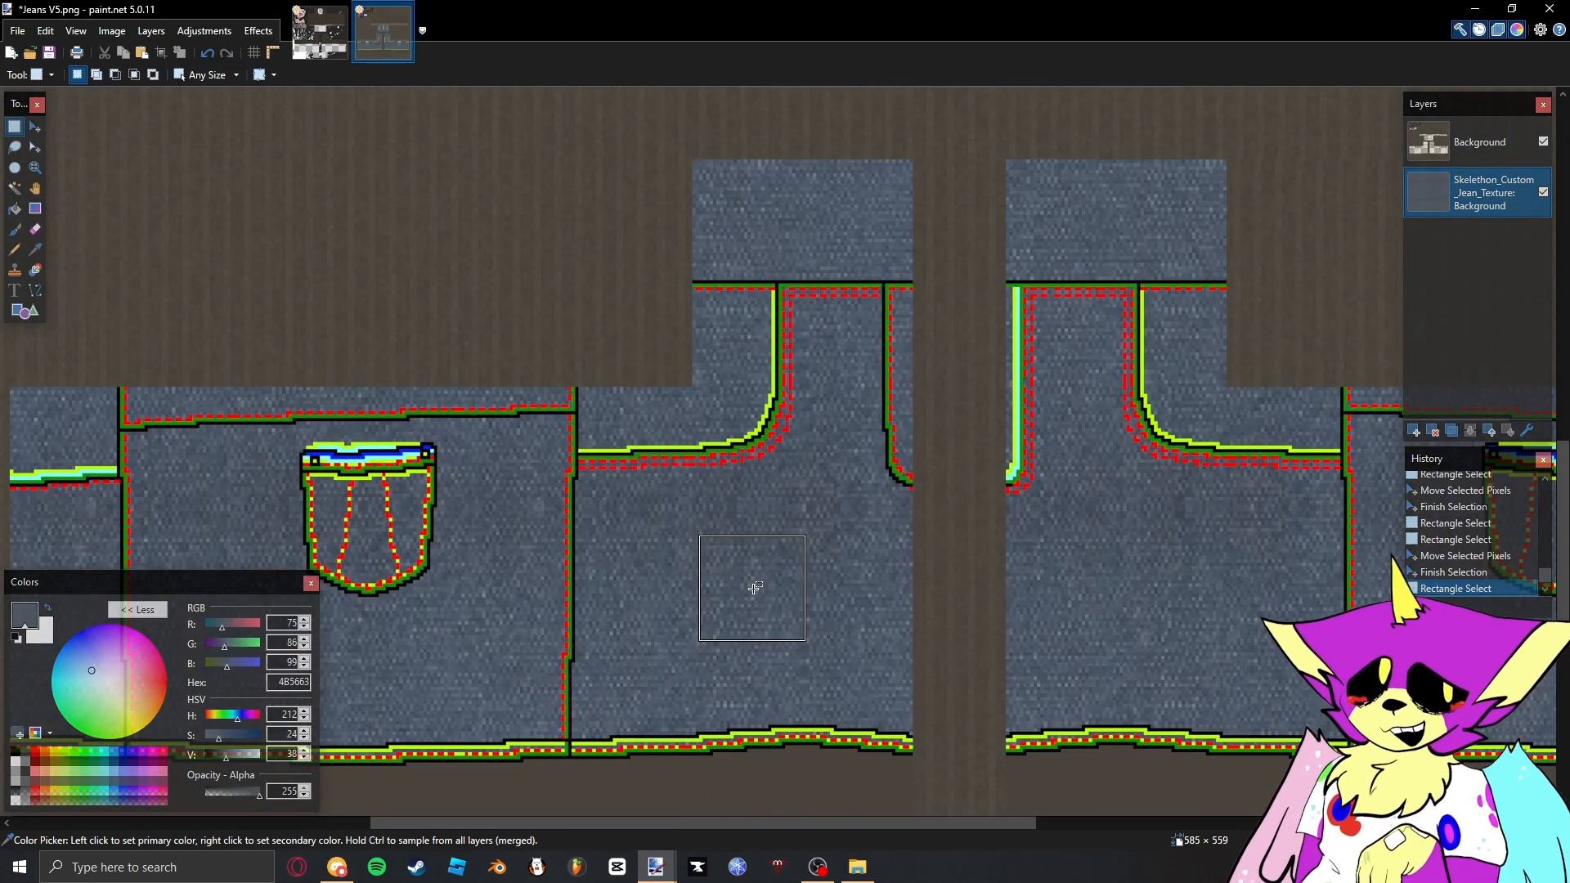
- Return the Color Picker to single-pixel sampling and delete the Skelethon_Custom_Jean_Texture layer
key(k)
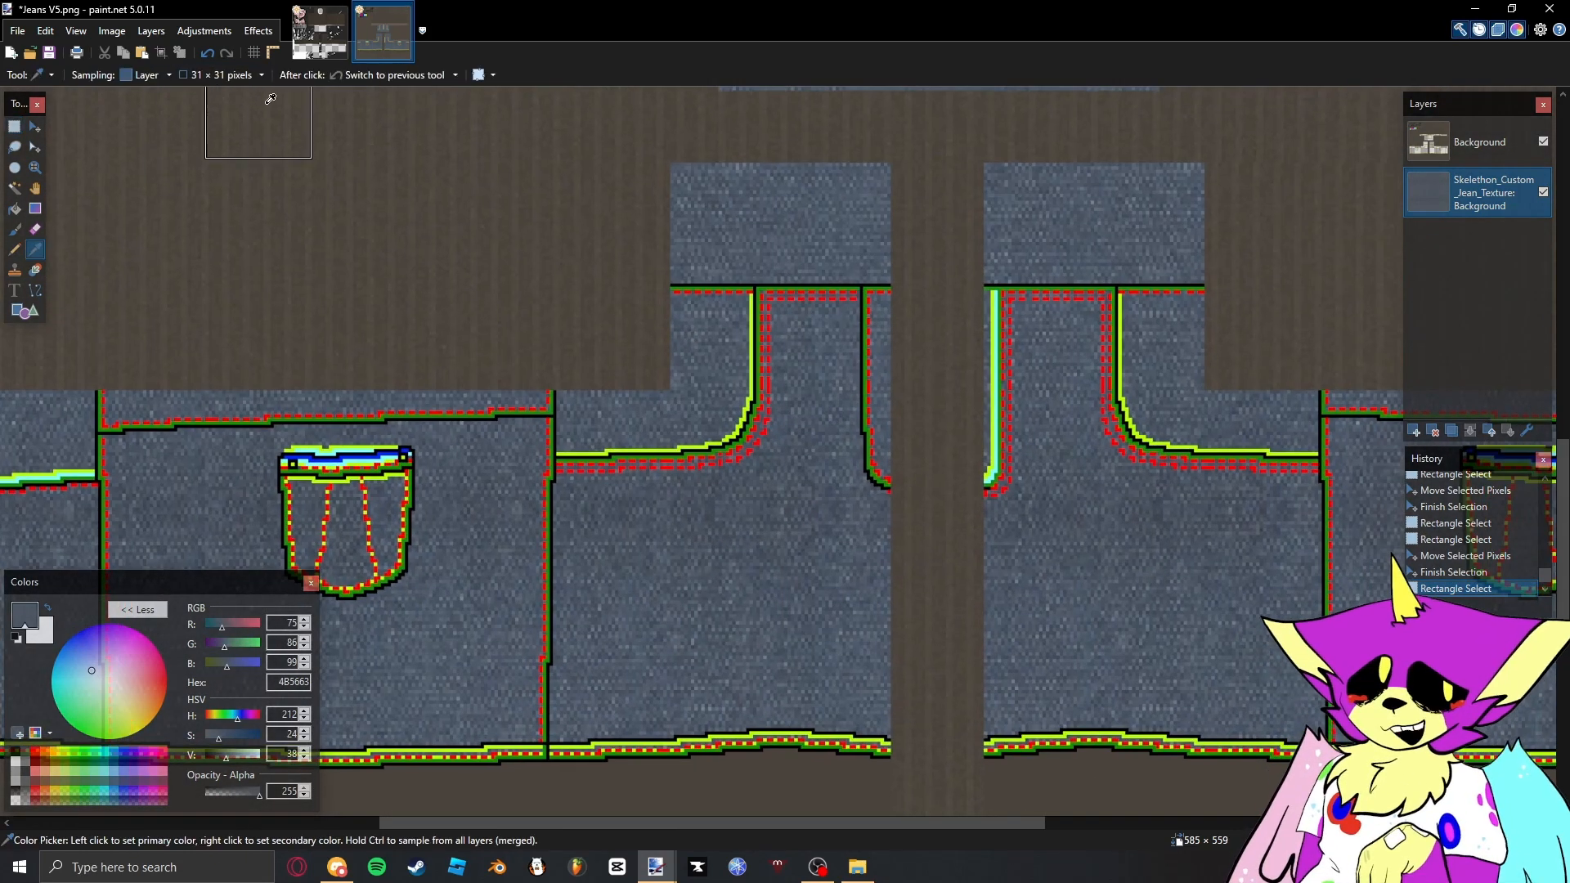
click(253, 75)
click(238, 96)
key(s)
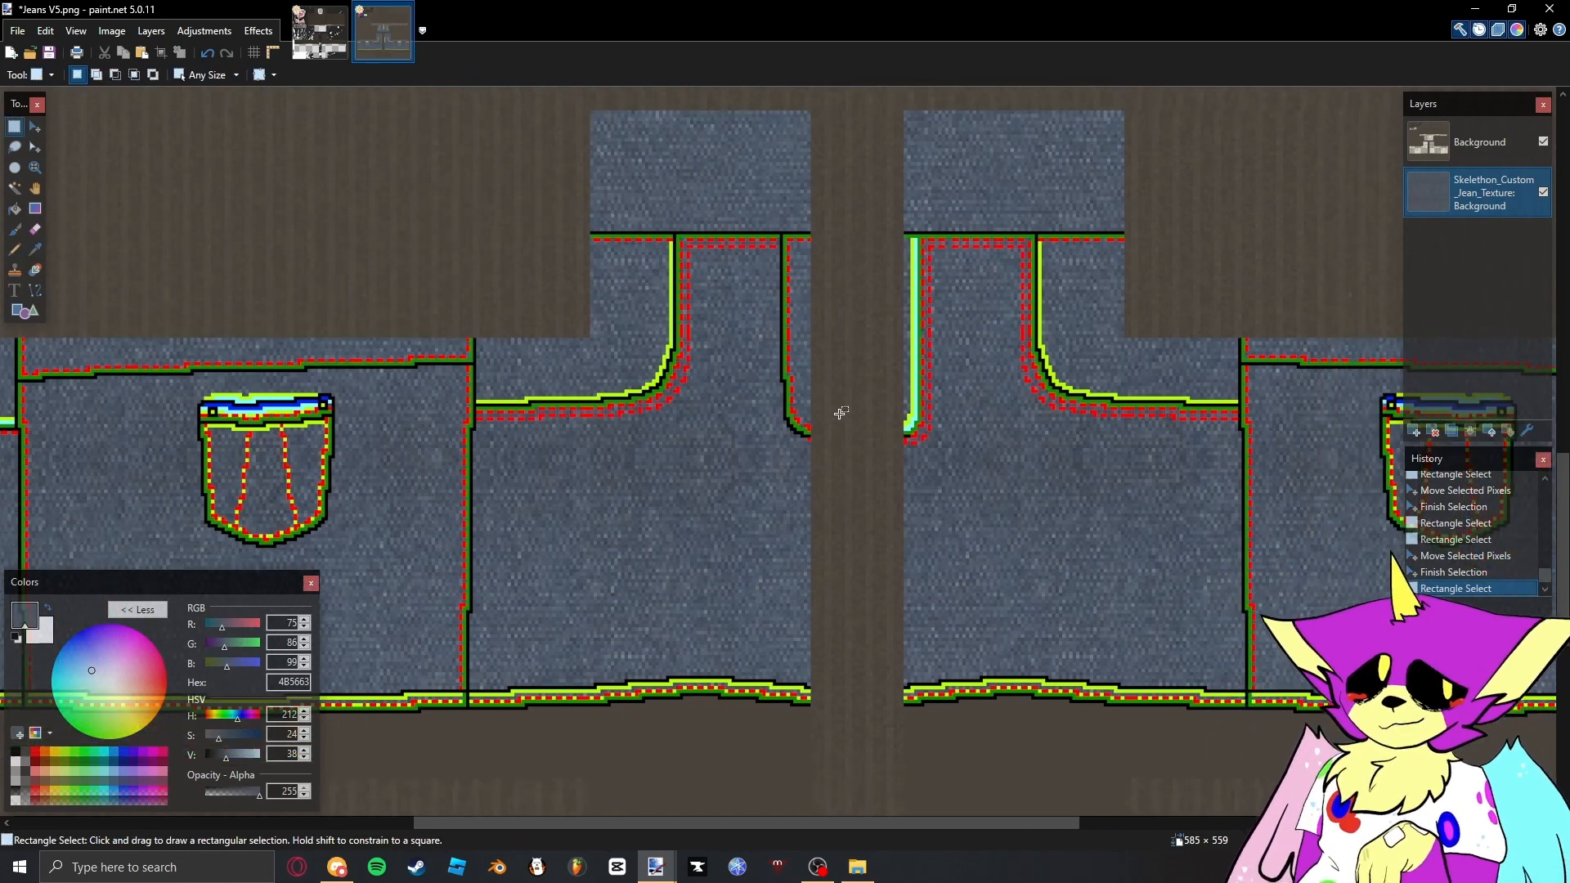
click(1433, 431)
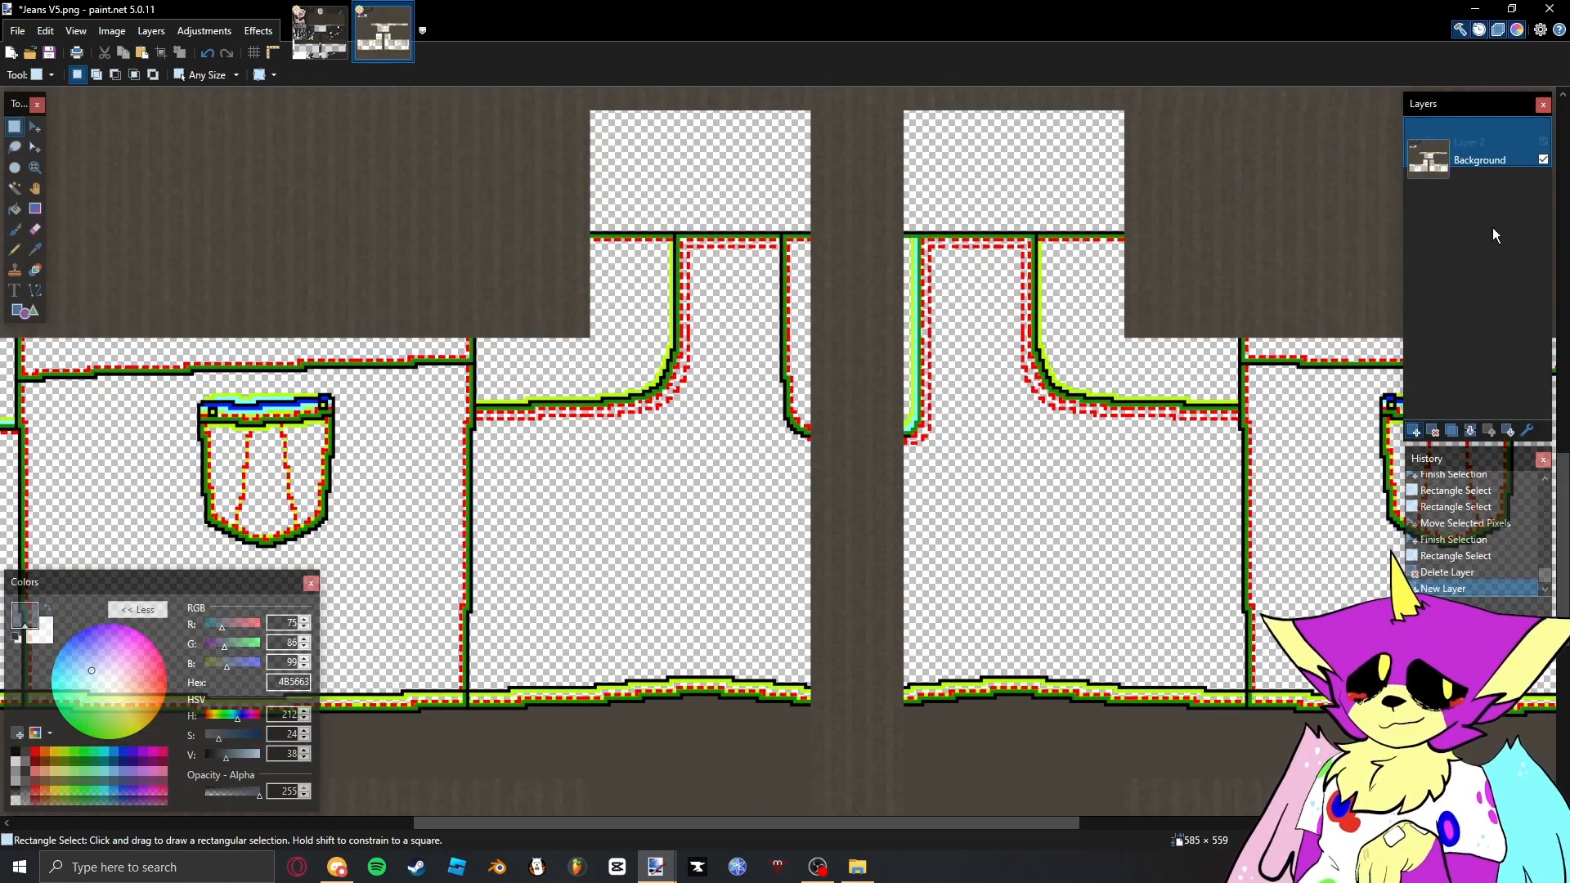
- Add a new layer below the Background layer and fill it with the solid denim colour 4B5663
click(1415, 431)
click(1509, 431)
key(f)
click(970, 382)
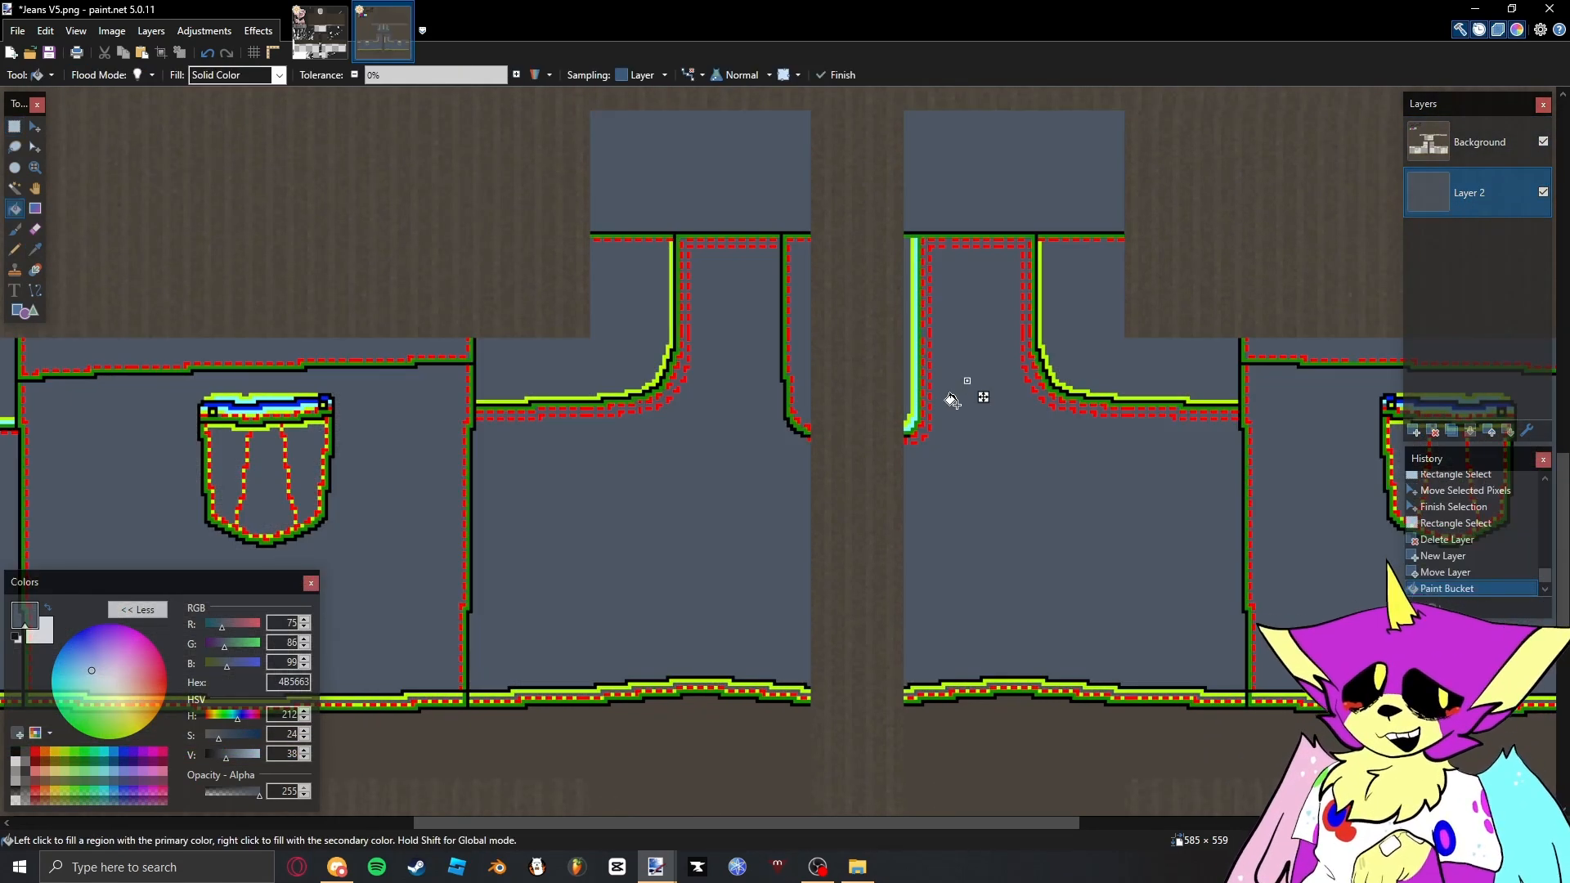
key(s)
drag(1004, 459, 746, 532)
scroll(838, 488, down, 1)
scroll(851, 489, down, 7)
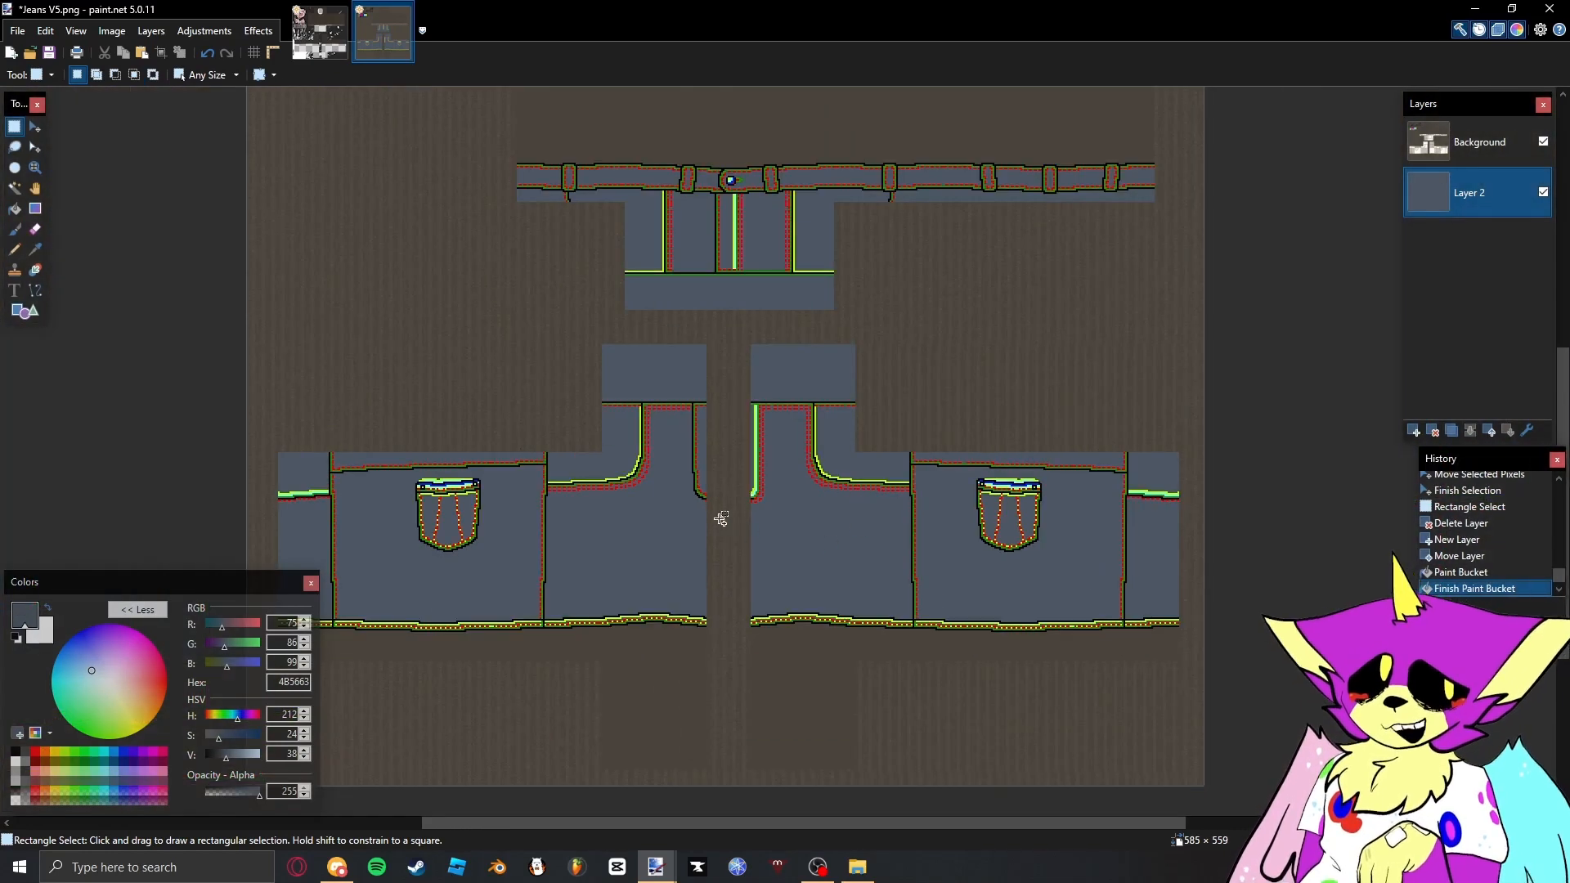
- On the Background layer, select the green guide colour with the Magic Wand and fill it with the translucent light shade swatched beneath it
click(17, 637)
click(1478, 142)
drag(710, 189, 718, 196)
click(719, 196)
scroll(579, 300, up, 5)
scroll(579, 301, up, 5)
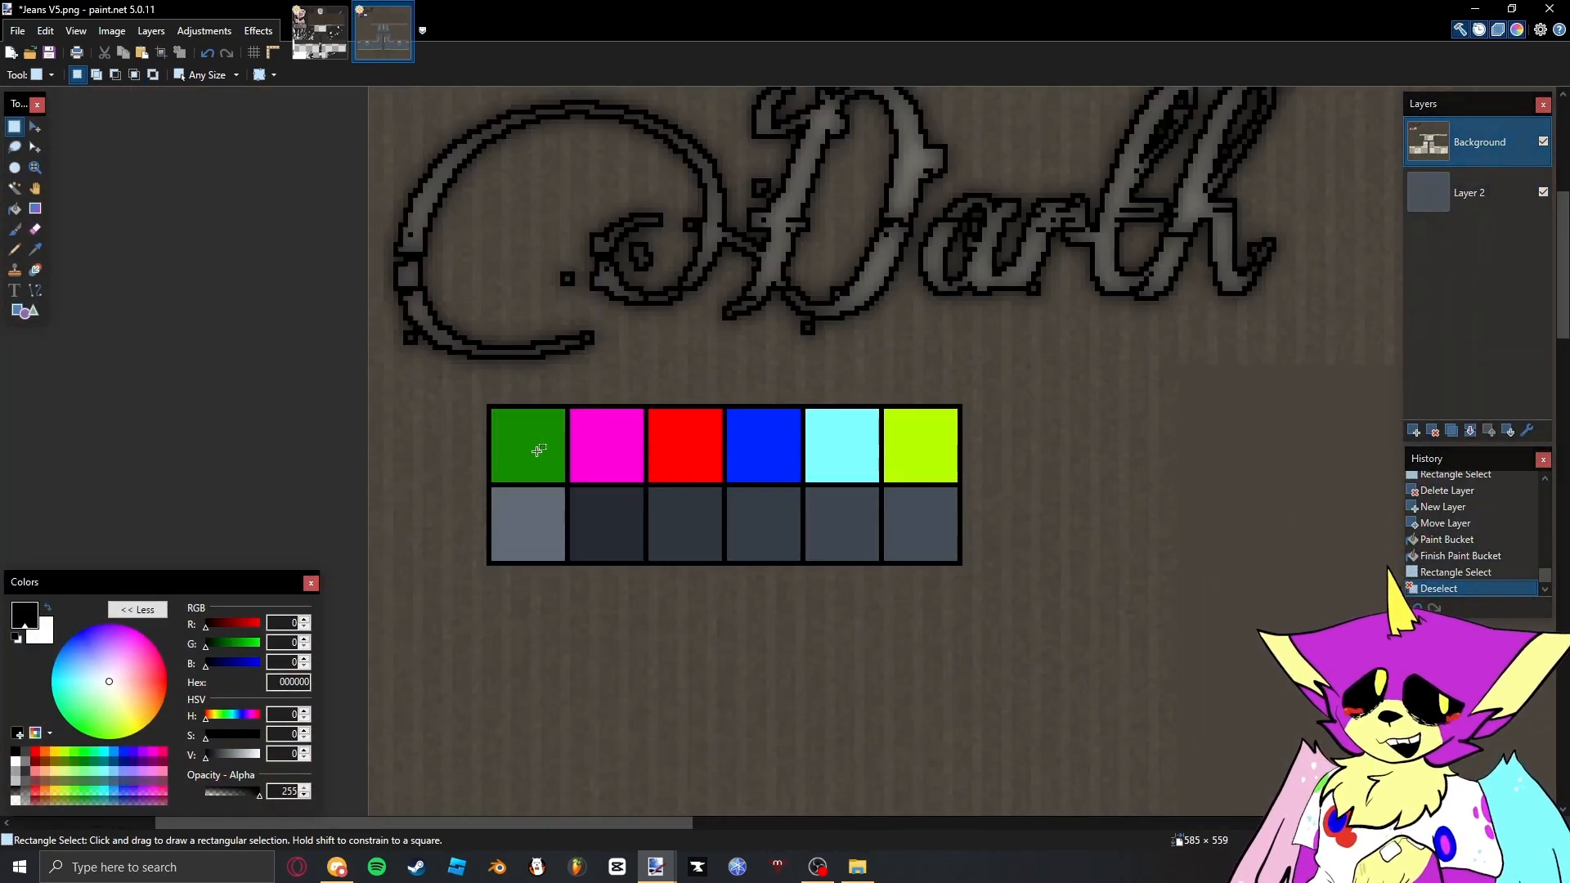
key(s)
key(s)
key(s)
shift+click(543, 445)
drag(543, 445, 581, 365)
key(BackSpace)
- On the Background layer, select the remaining guide colours, including red and lime, with the Magic Wand and fill them with their swatched shades
shift+click(721, 384)
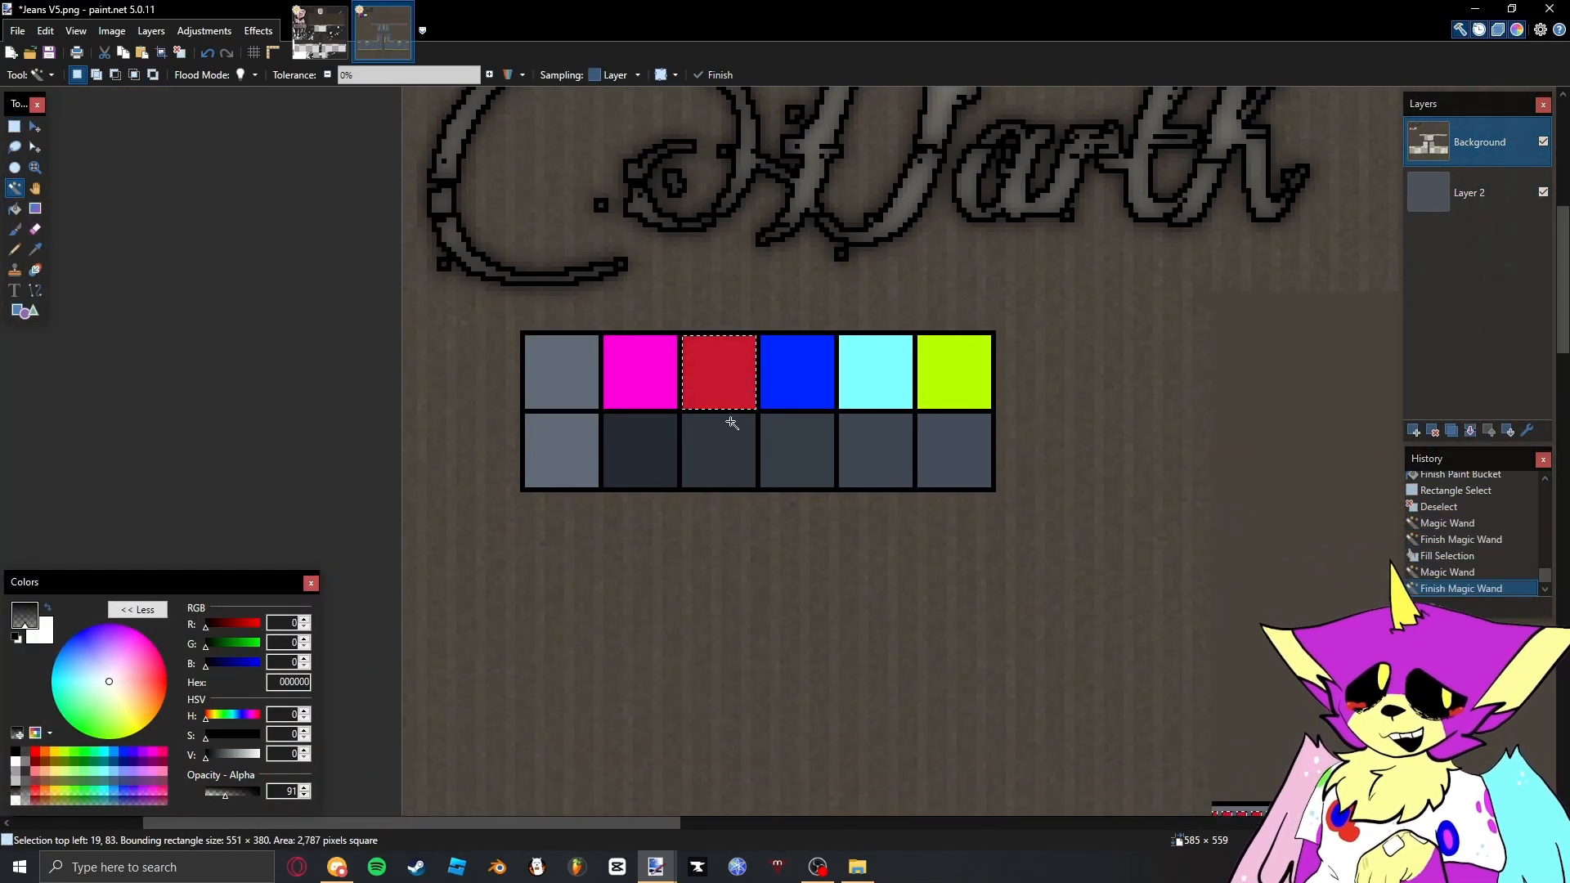
key(BackSpace)
shift+click(955, 384)
shift+click(926, 525)
key(BackSpace)
scroll(925, 523, down, 8)
key(s)
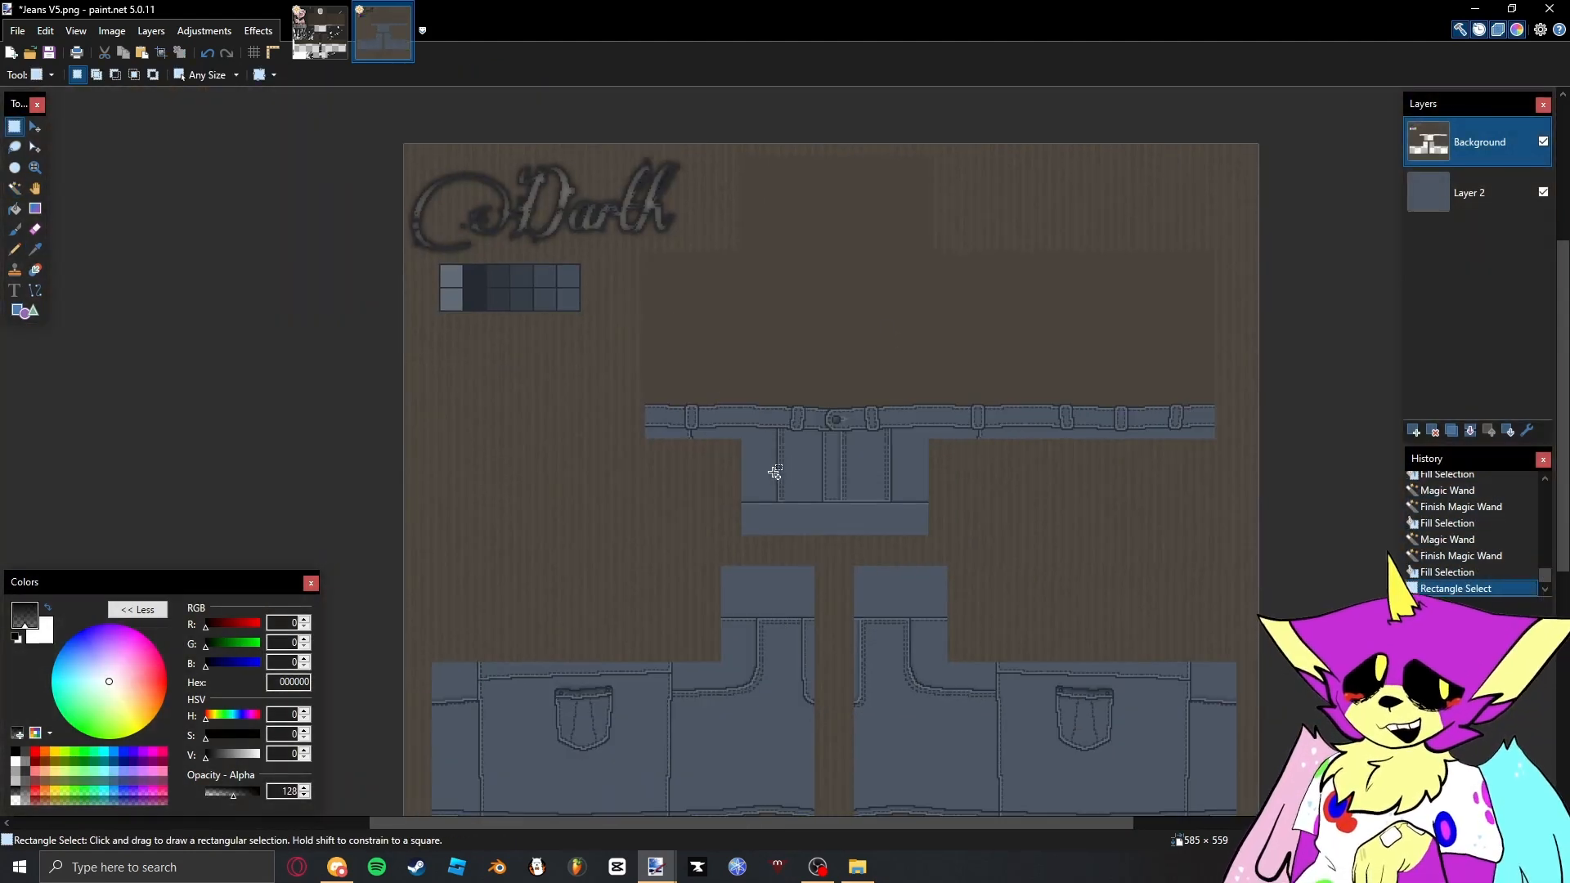
- Find Denim_Jean_Texture.png in the jean search results in File Explorer and import it as a new layer
scroll(775, 472, down, 3)
scroll(807, 561, up, 2)
click(857, 866)
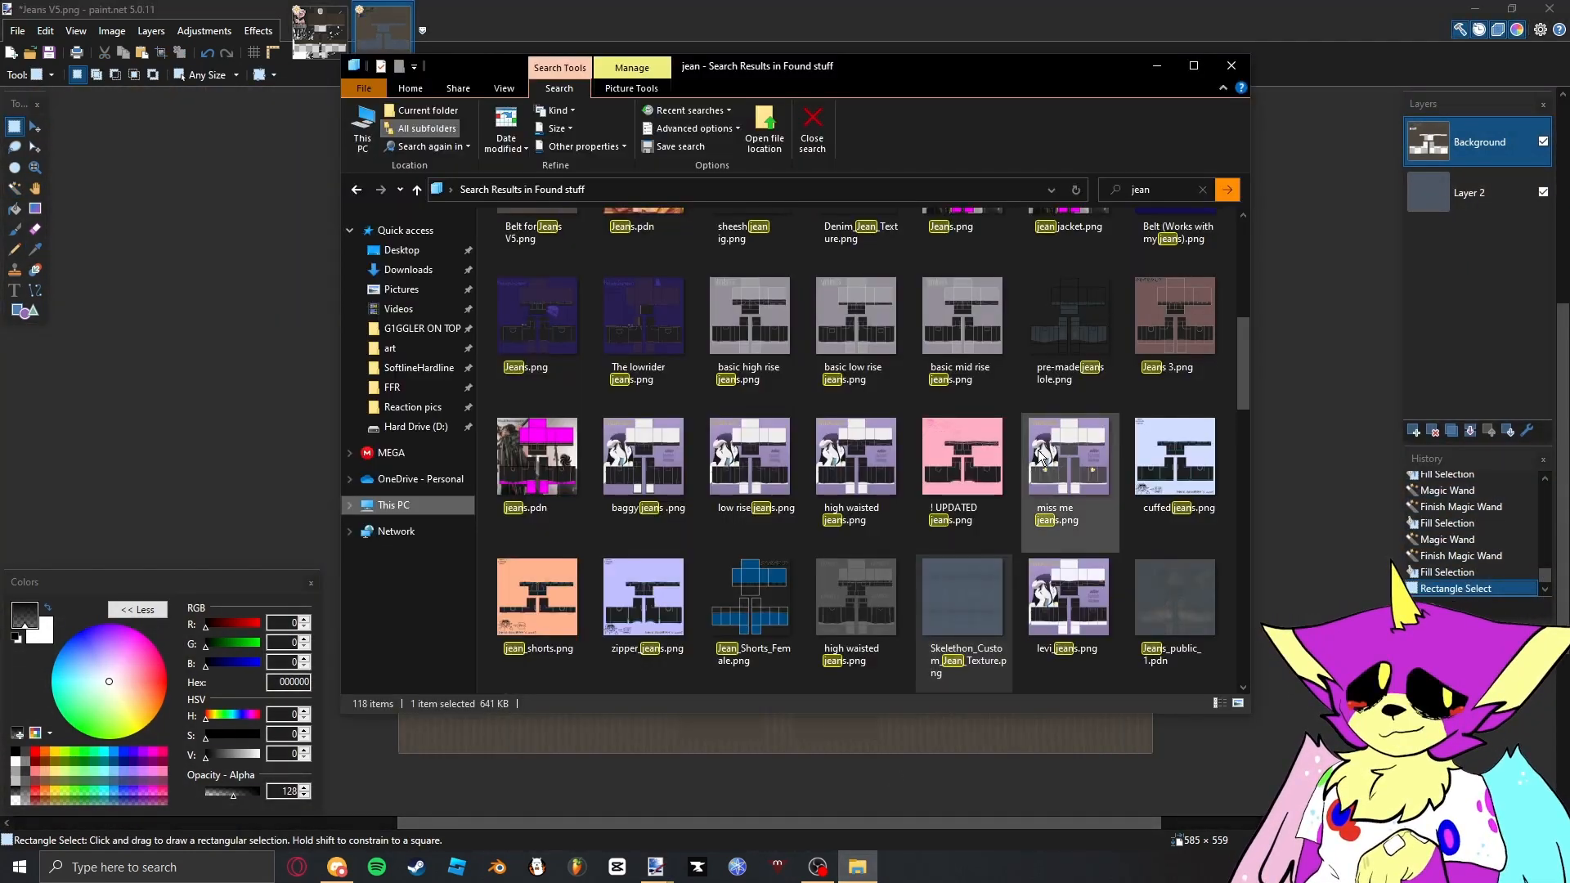
scroll(998, 475, up, 5)
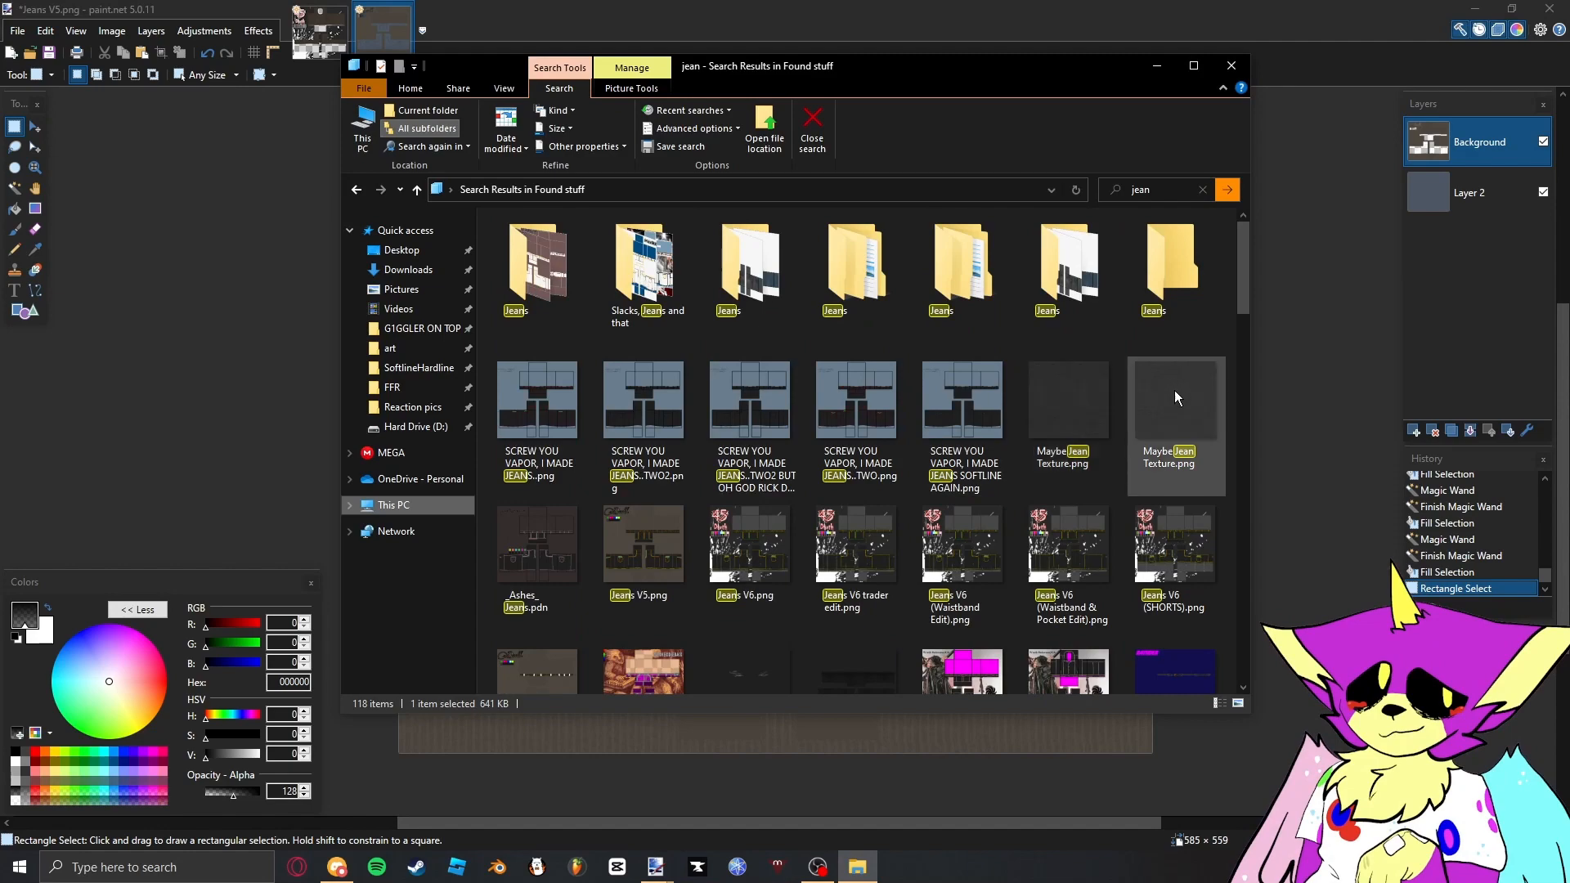
drag(1174, 390, 1190, 404)
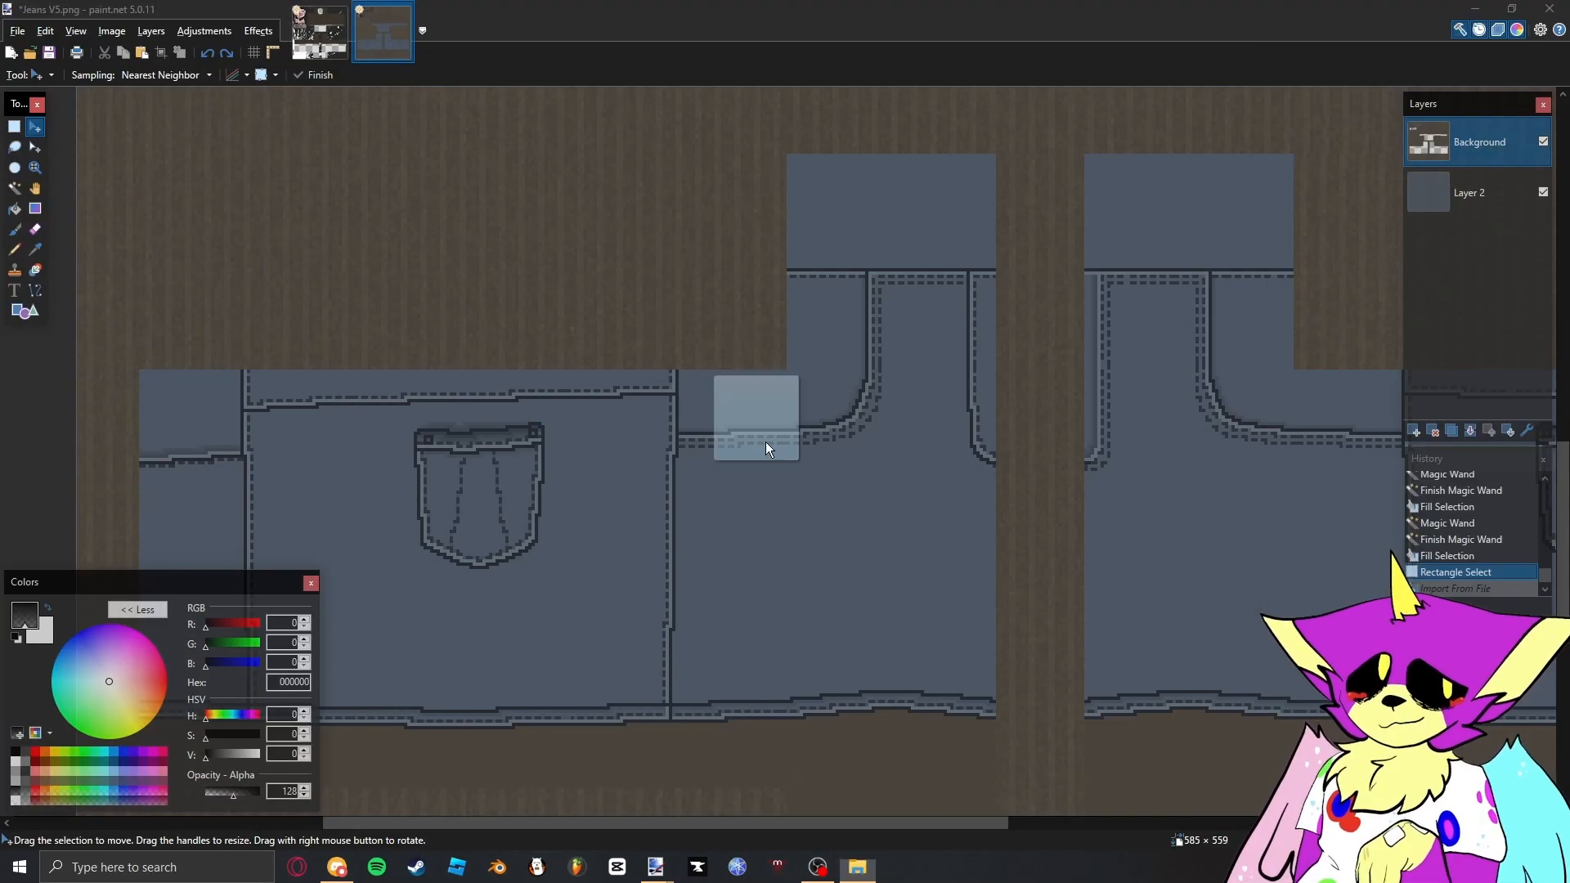
drag(765, 441, 810, 474)
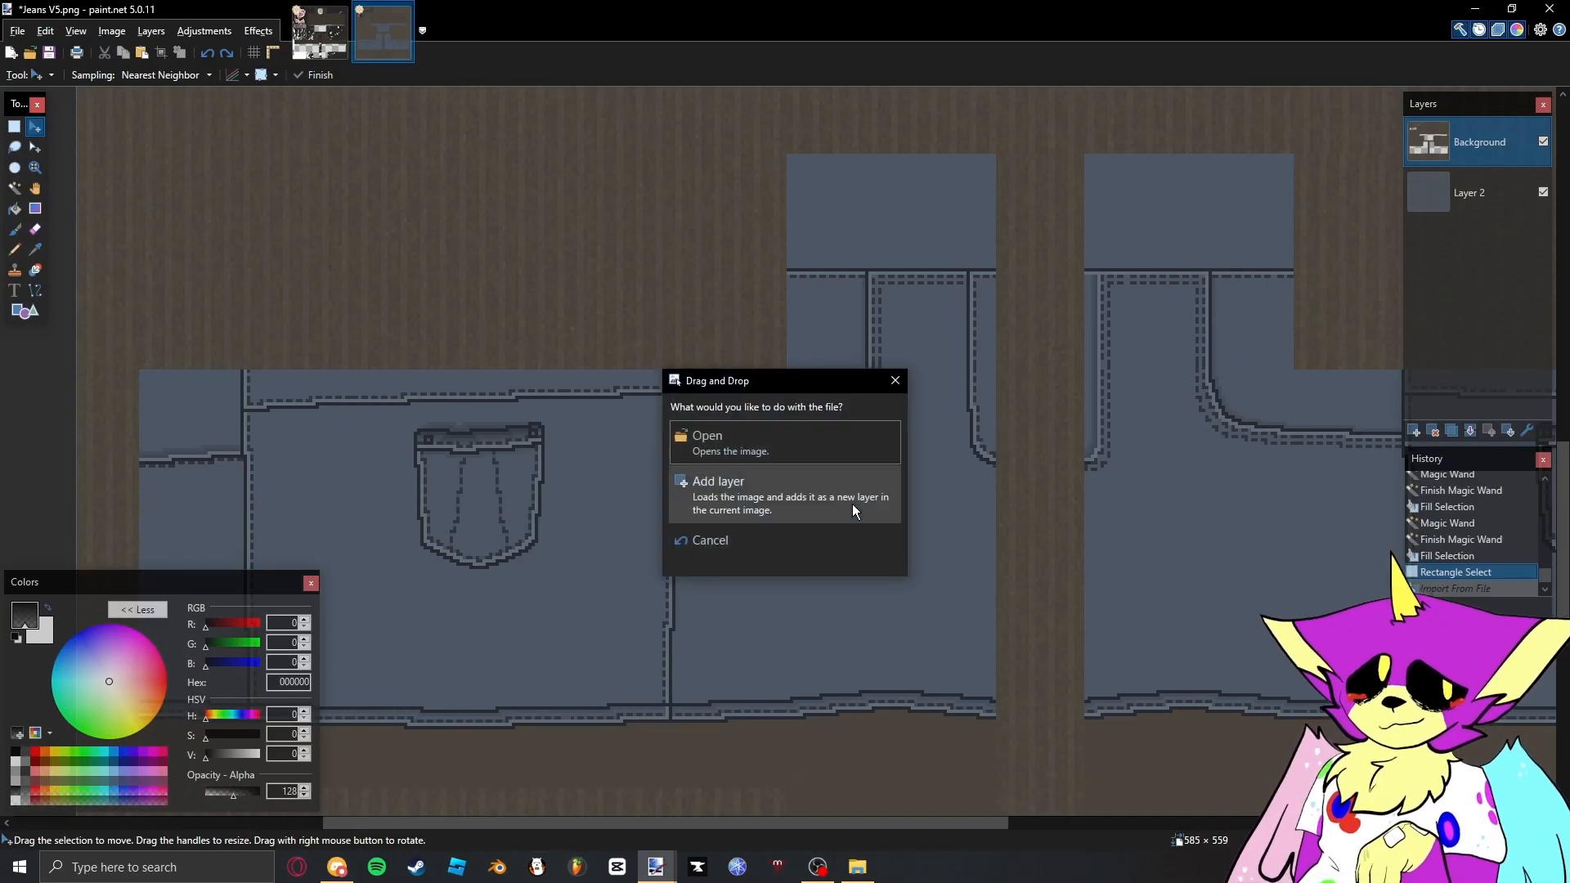
click(852, 511)
scroll(895, 325, down, 2)
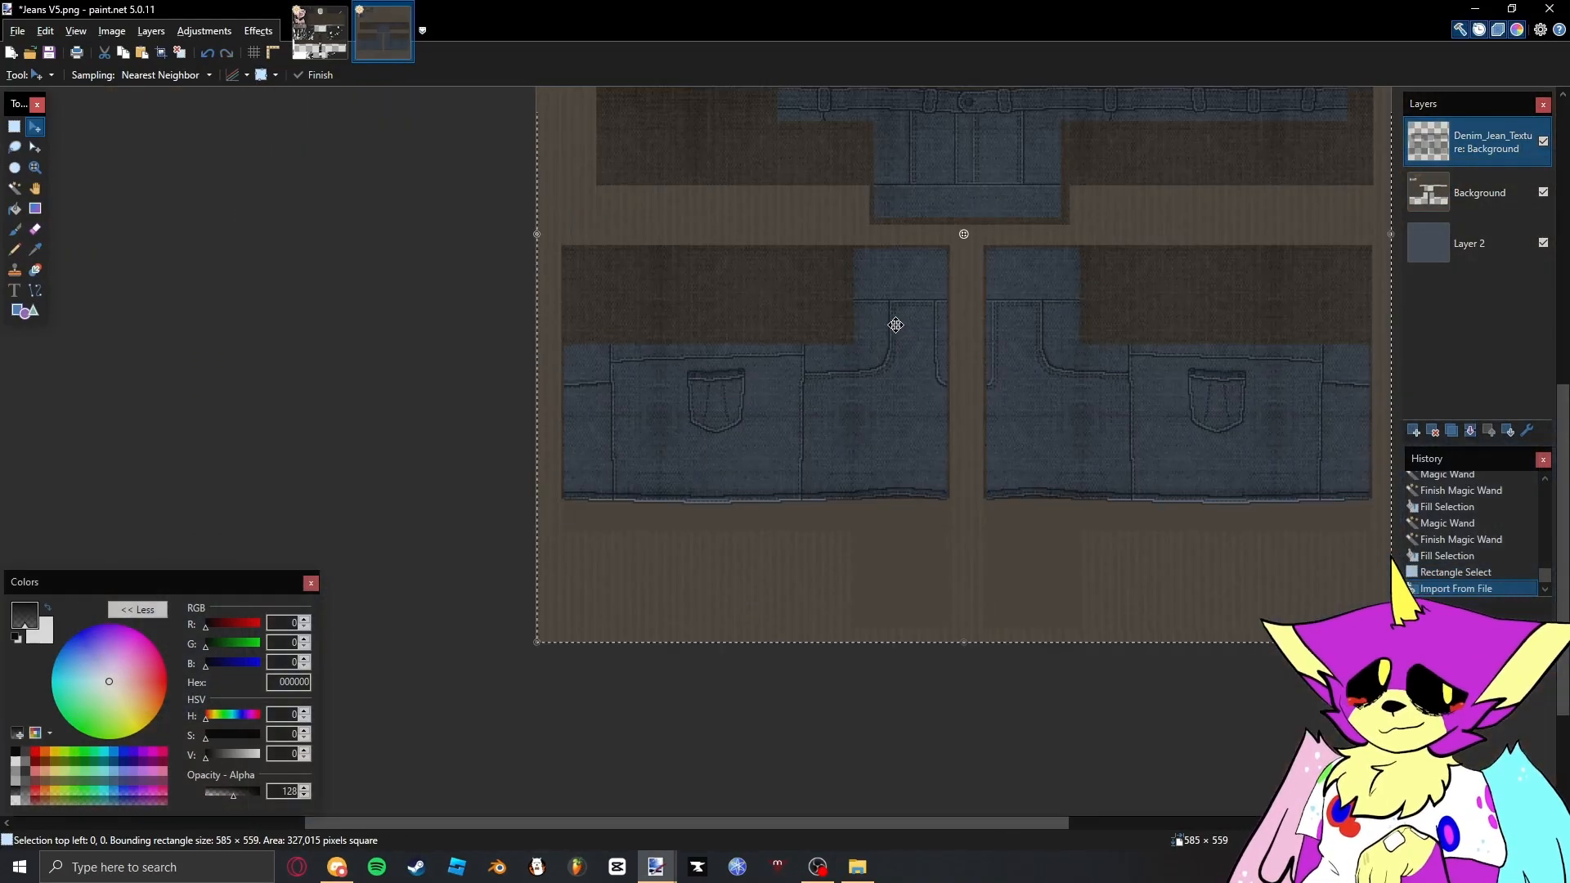
scroll(900, 319, down, 1)
drag(1061, 298, 1023, 444)
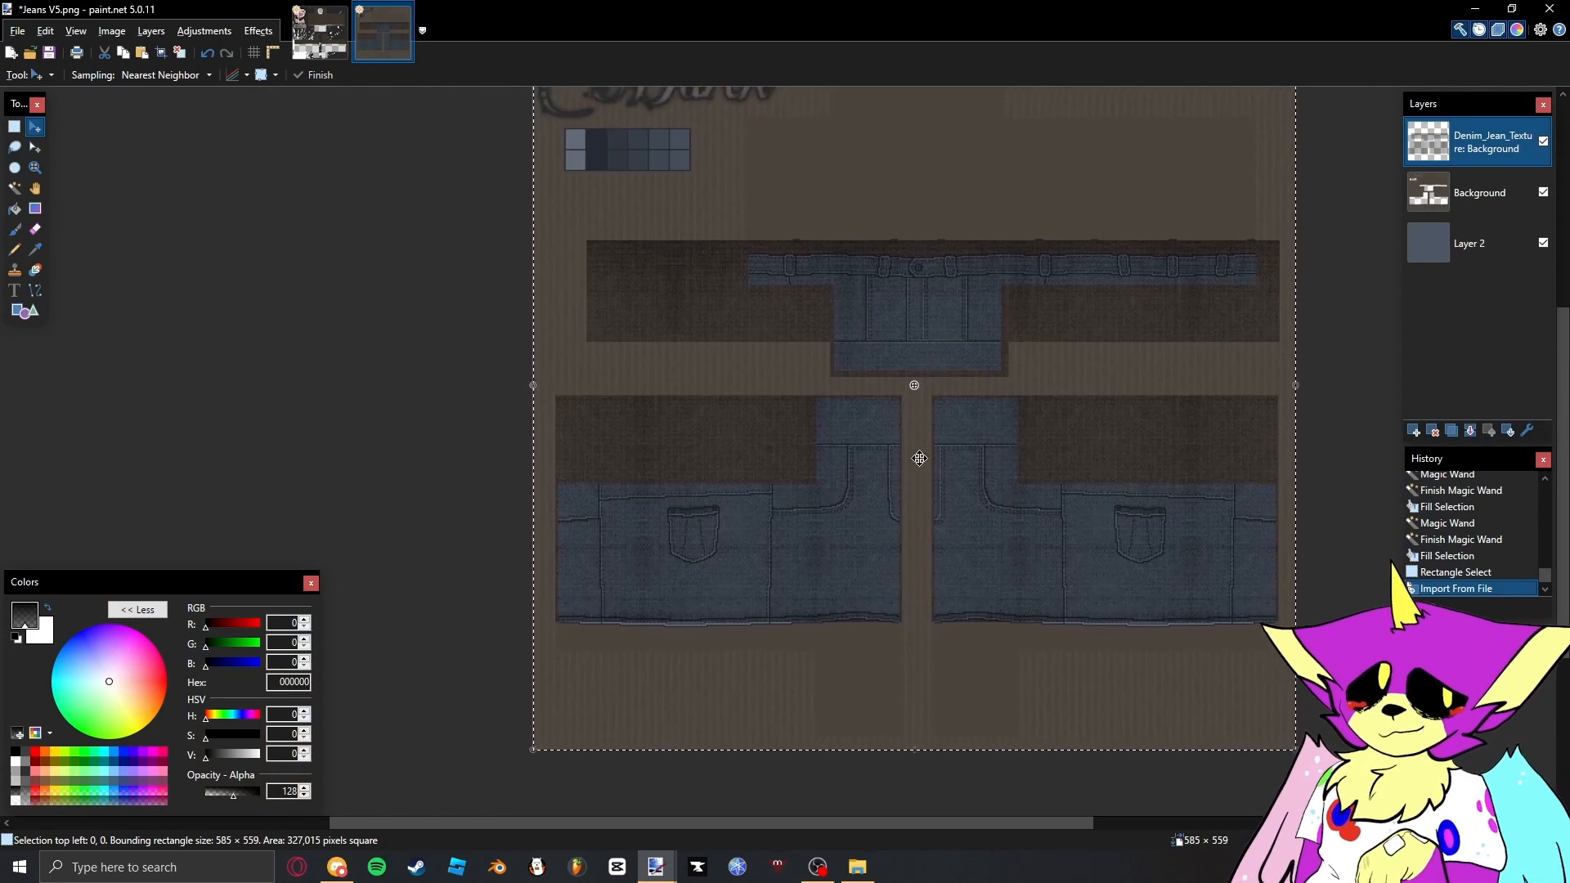
- Copy a full-width strip of the legs' denim texture, 585 × 89 pixels, and paste it onto a new layer
scroll(1094, 606, up, 3)
key(s)
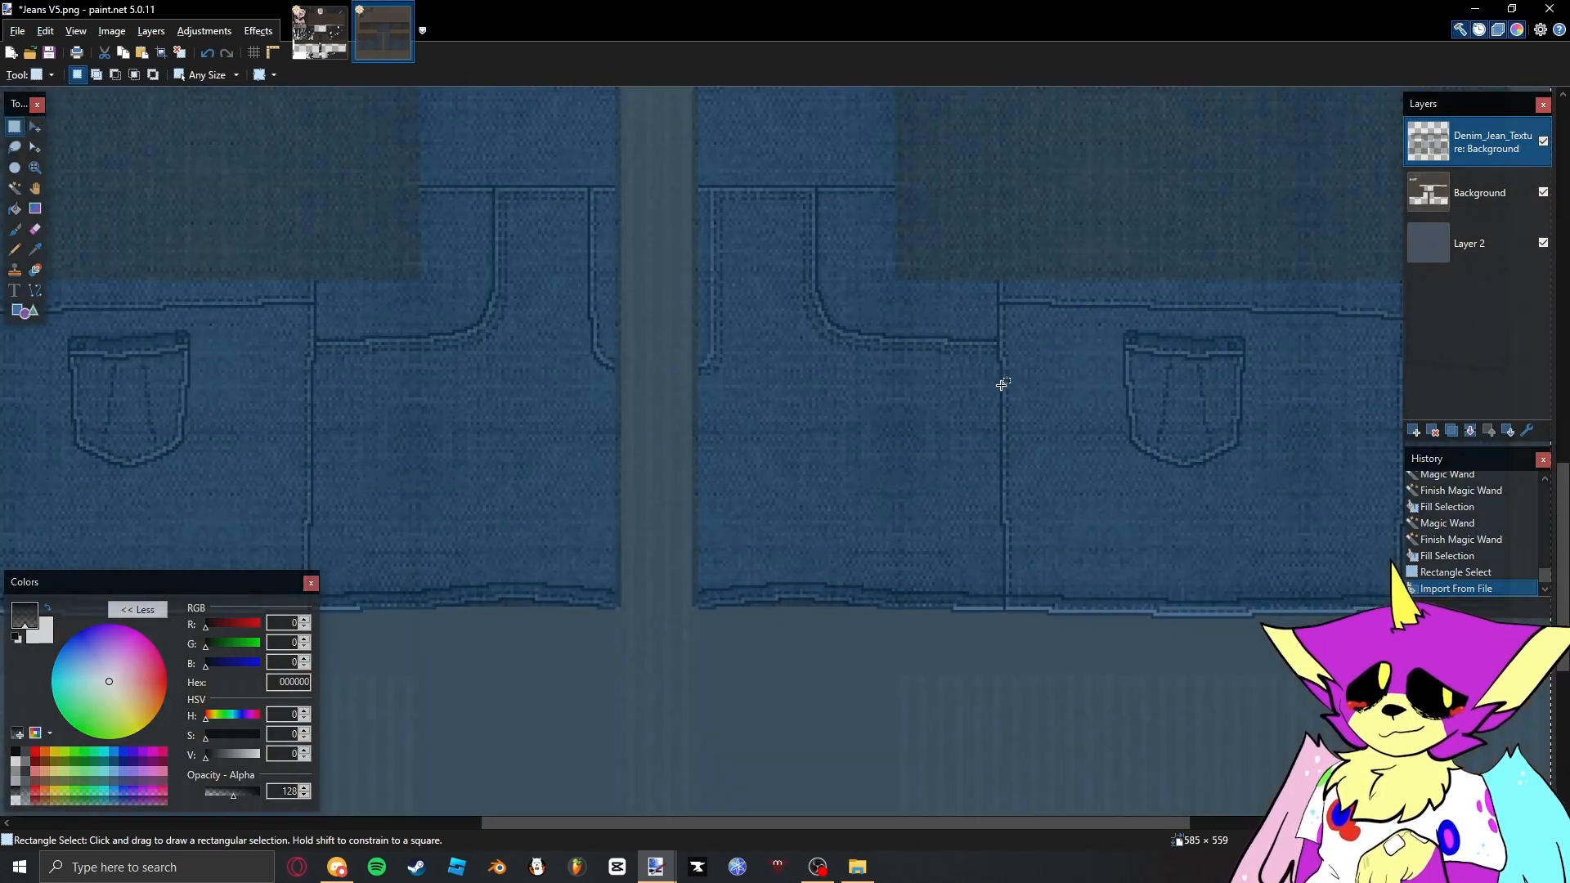
scroll(1002, 384, down, 3)
drag(419, 421, 1300, 528)
click(1413, 430)
key(ctrl+v)
- Move the pasted denim strip down past the trouser hems and merge it into the Denim_Jean_Texture layer
scroll(992, 536, up, 2)
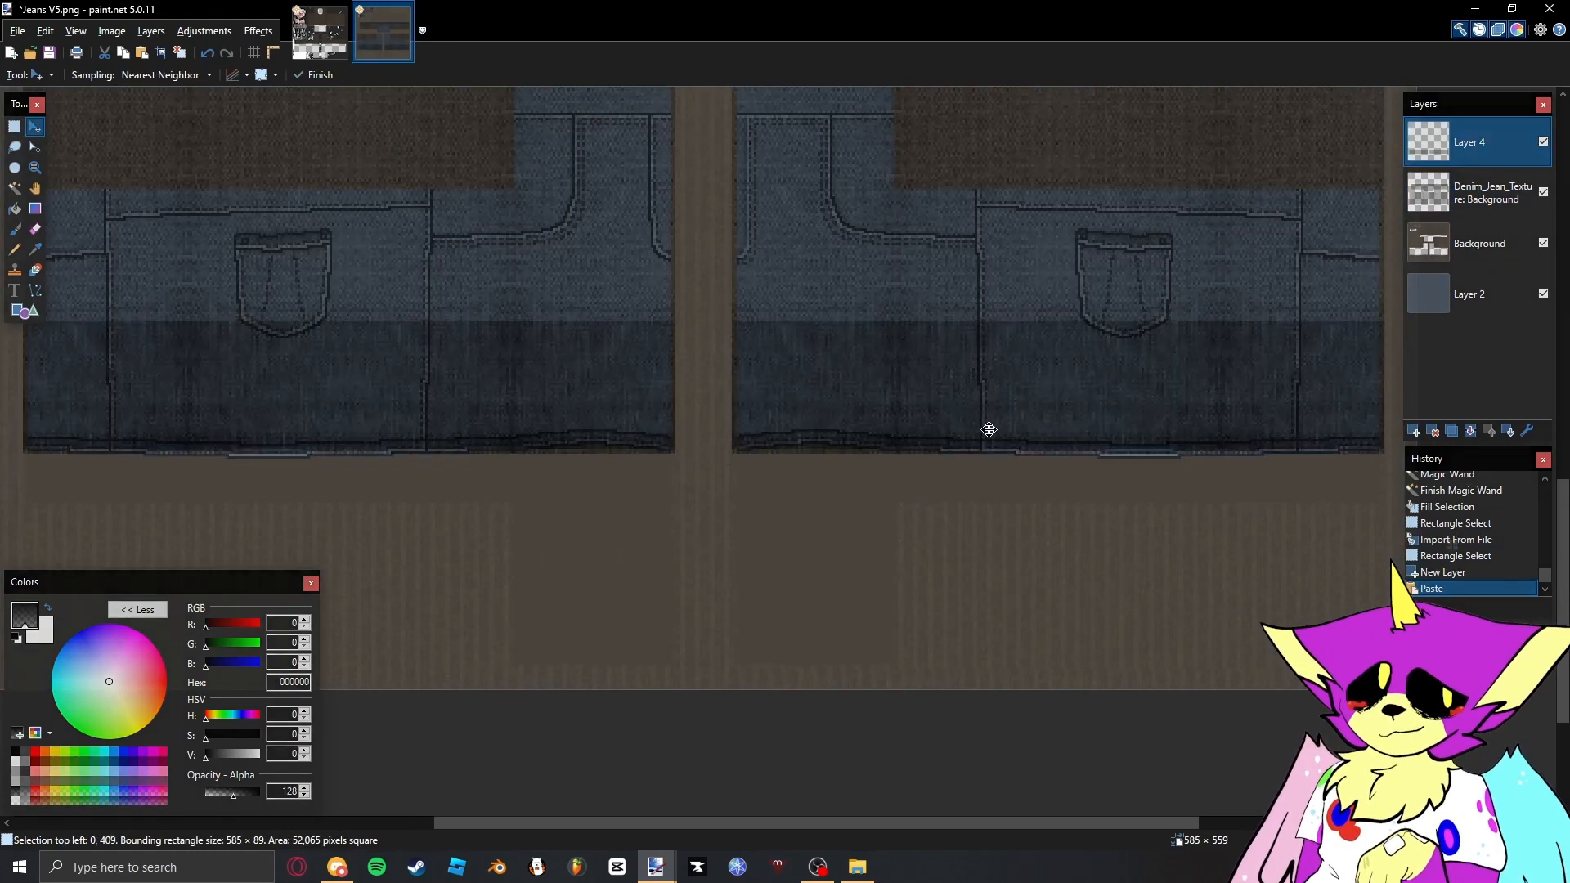
drag(990, 429, 988, 540)
key(s)
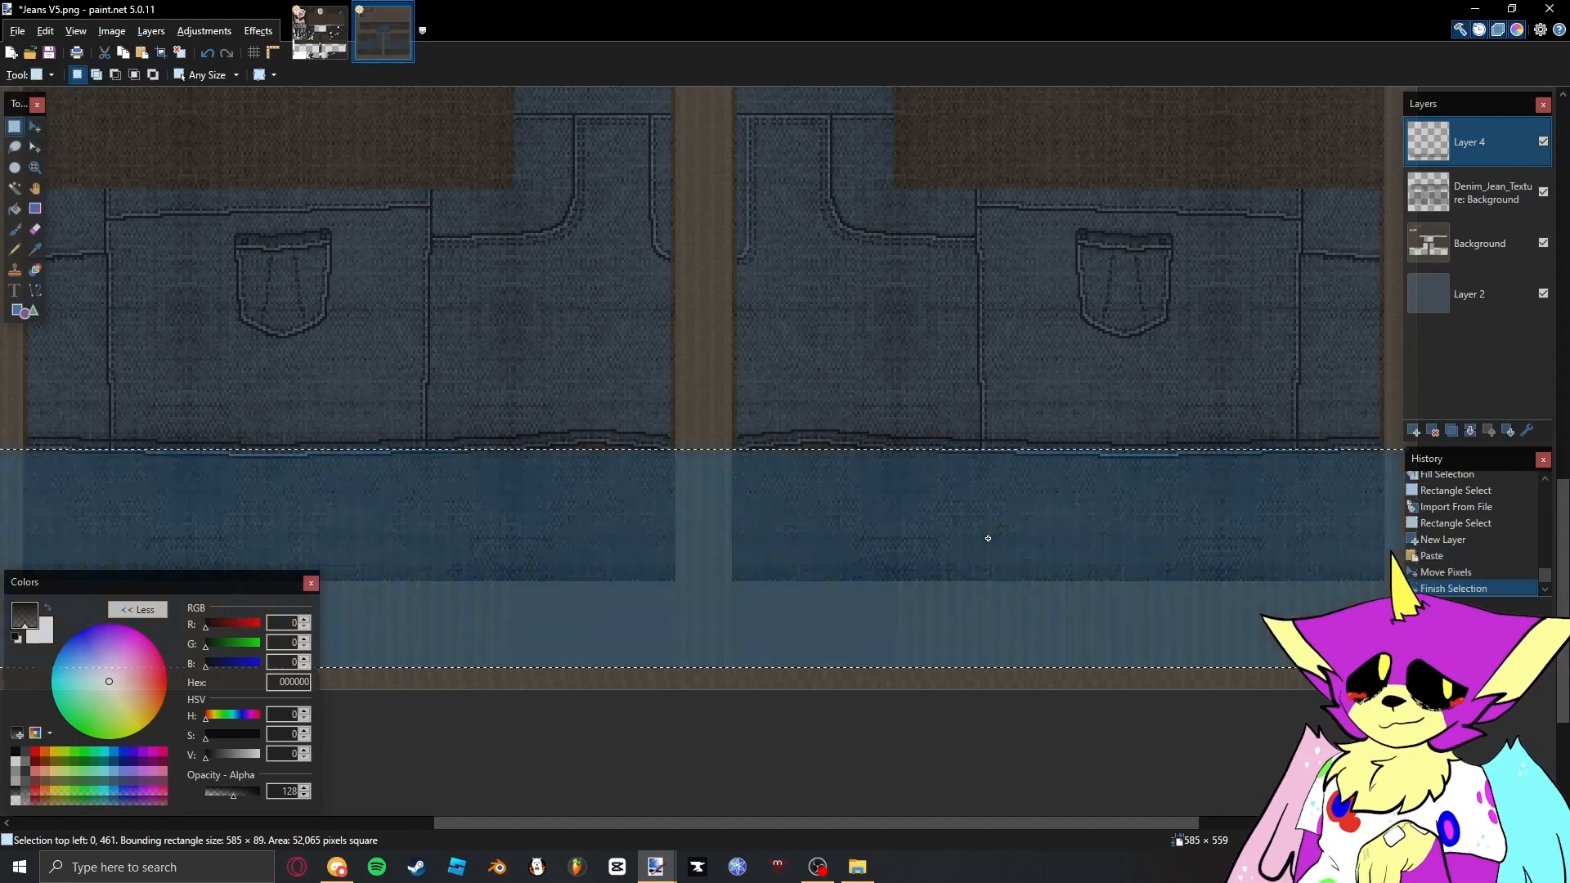
click(986, 537)
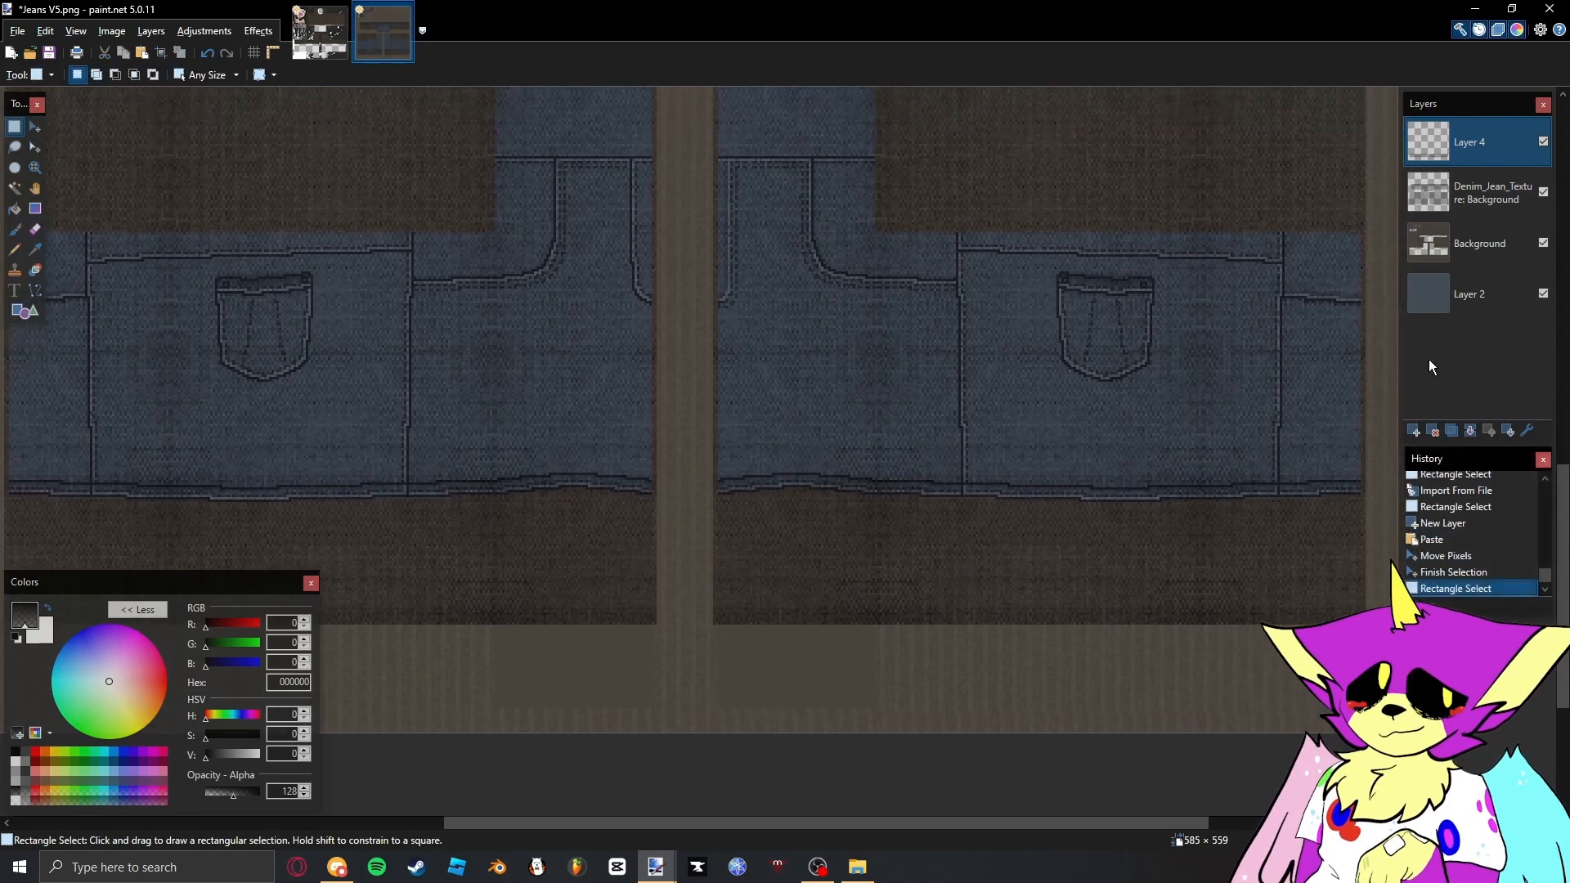
click(1470, 430)
- Select the bare areas around the jeans on the Background layer with the Magic Wand and erase them from the Denim_Jean_Texture layer
click(1472, 193)
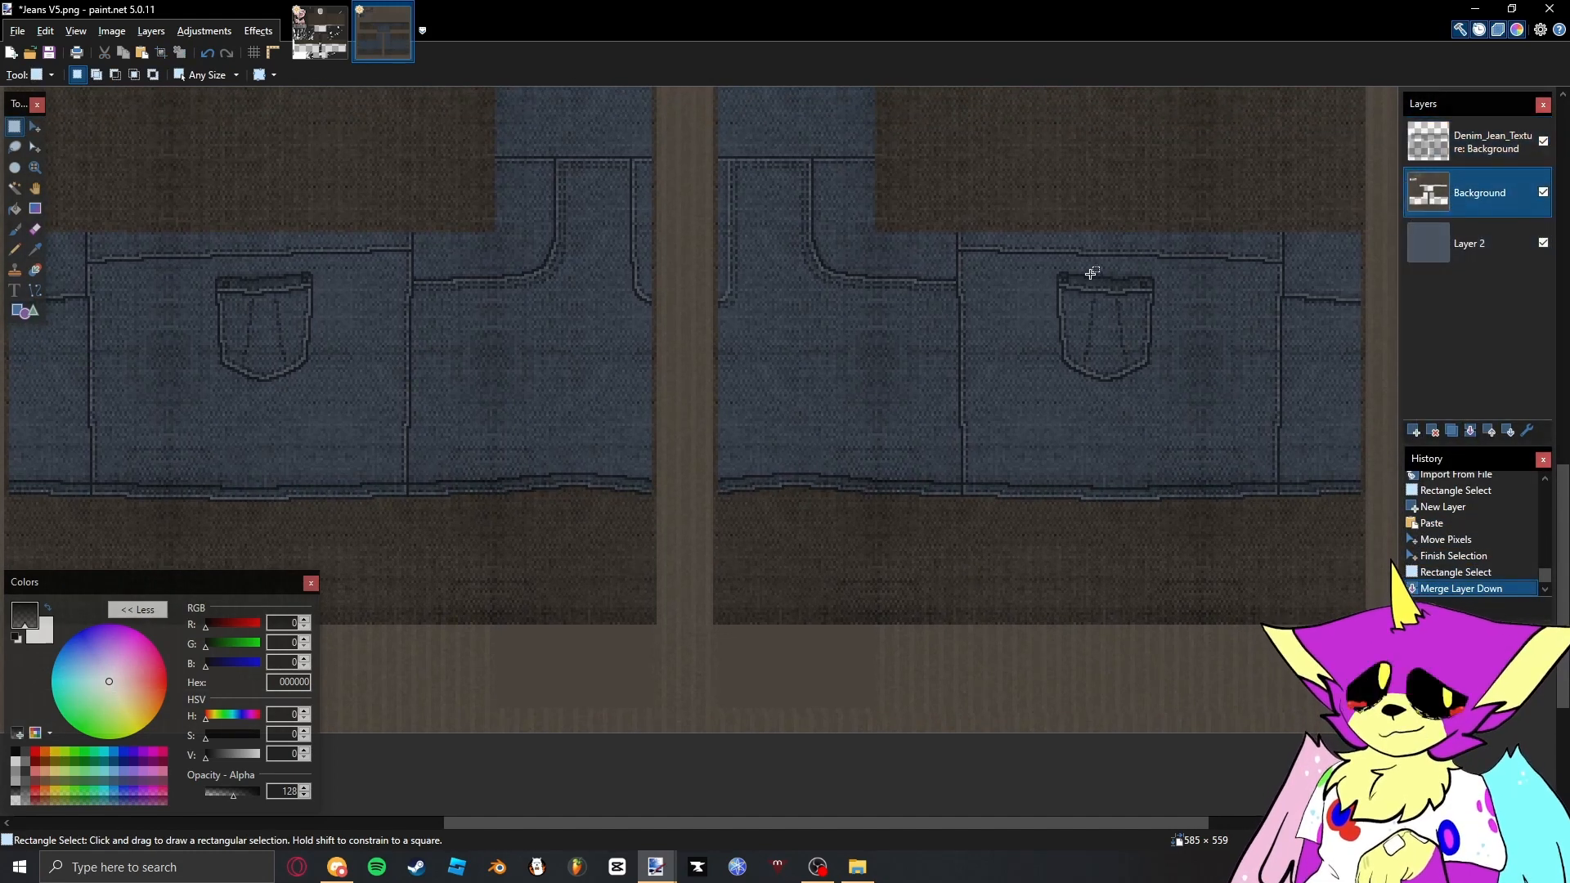
key(s)
key(s)
key(s)
click(818, 553)
scroll(826, 589, down, 3)
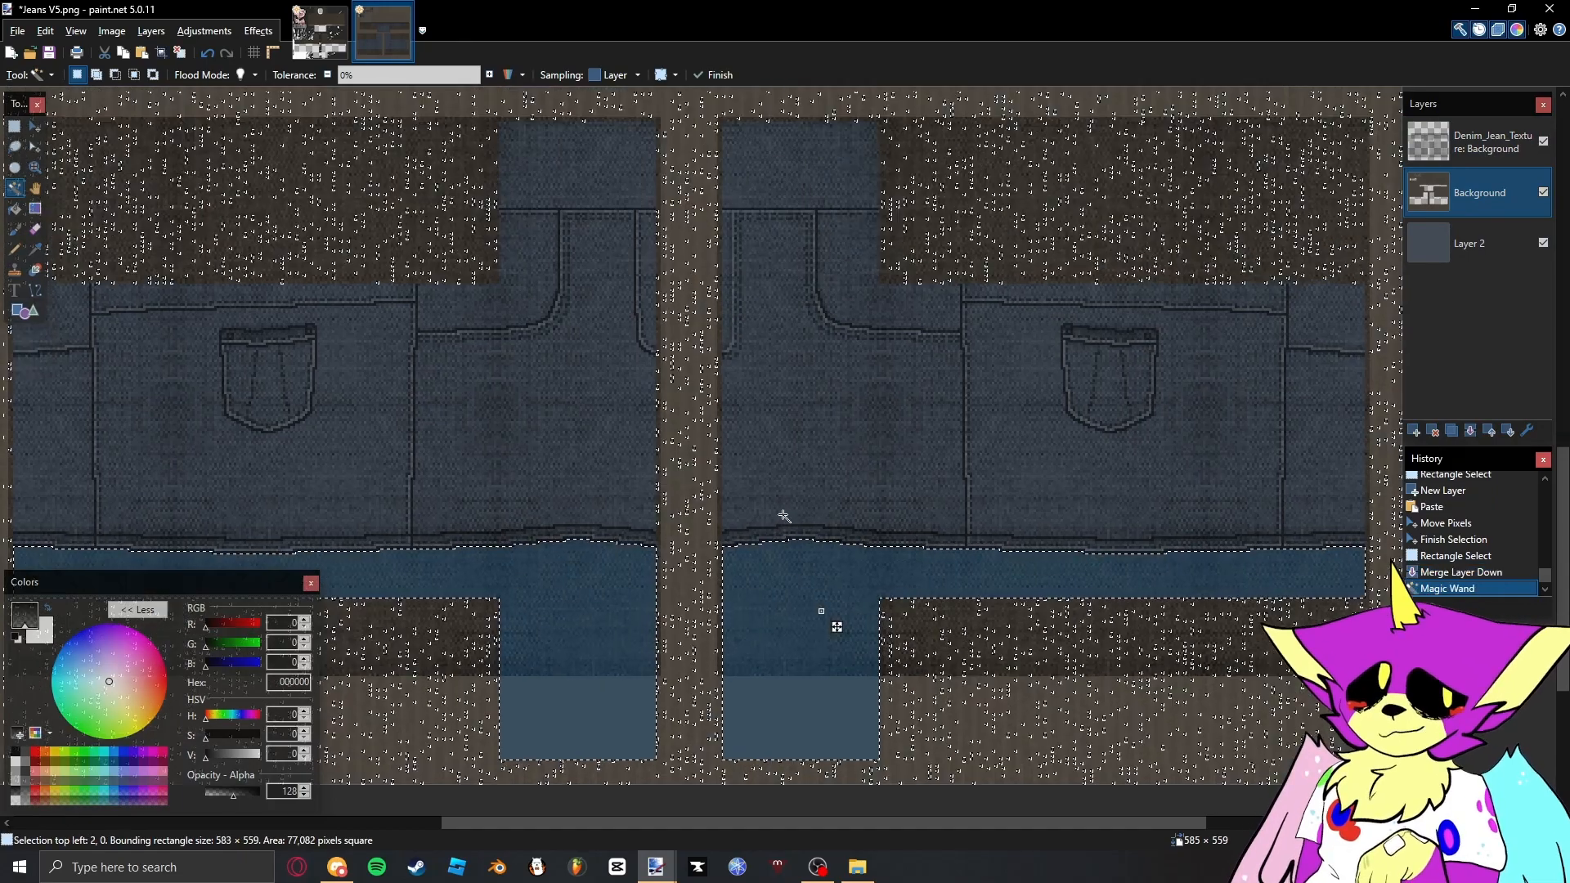
click(1446, 139)
key(Delete)
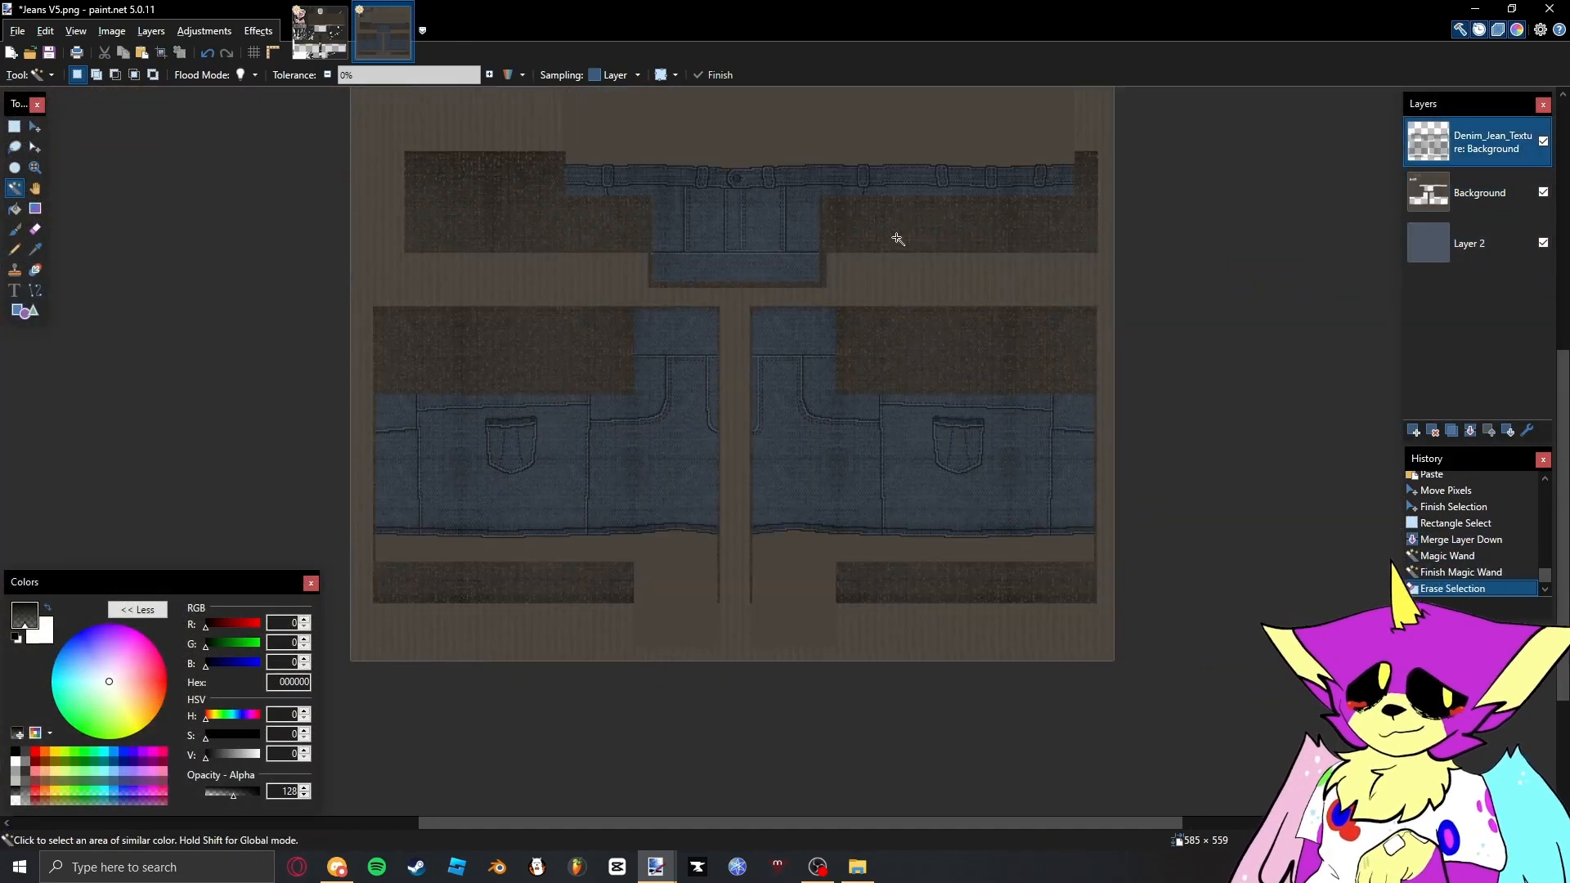
drag(898, 238, 983, 427)
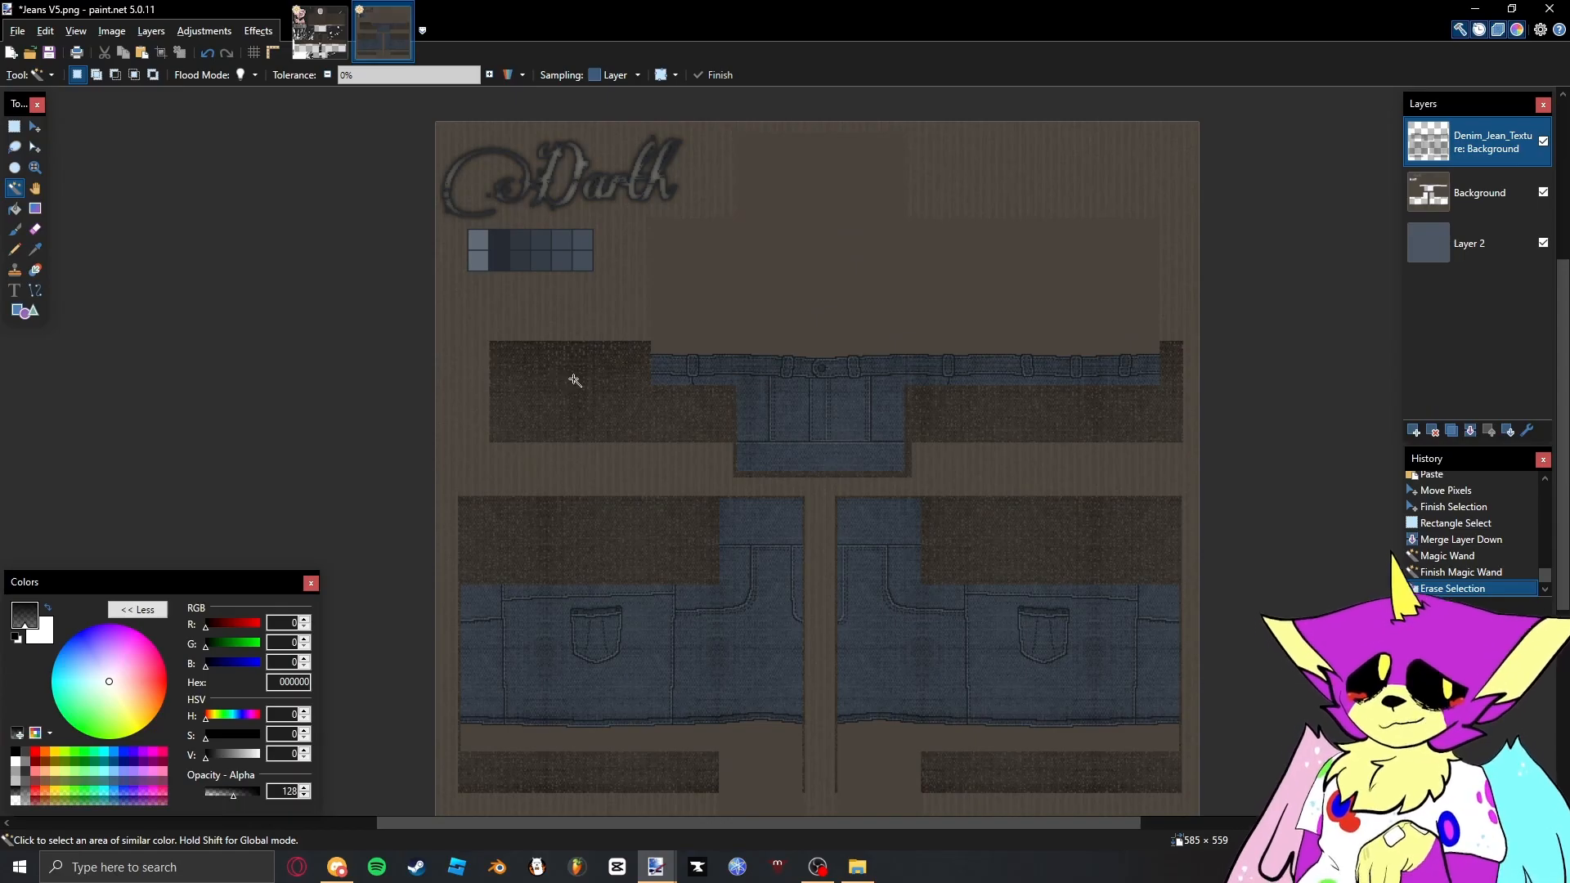
key(ctrl+z)
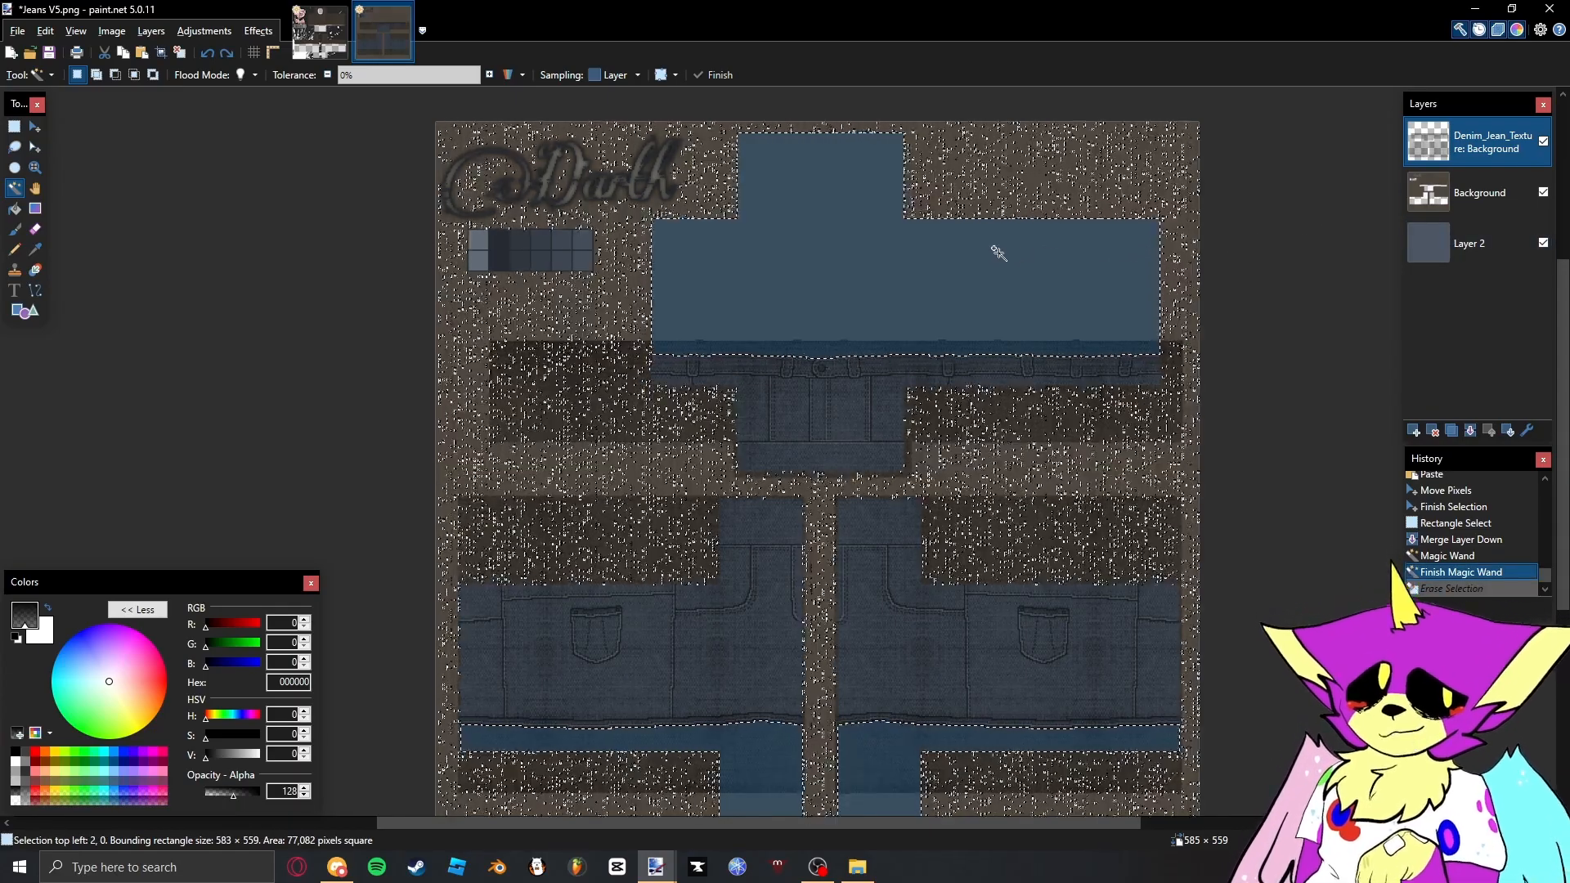
key(ctrl+y)
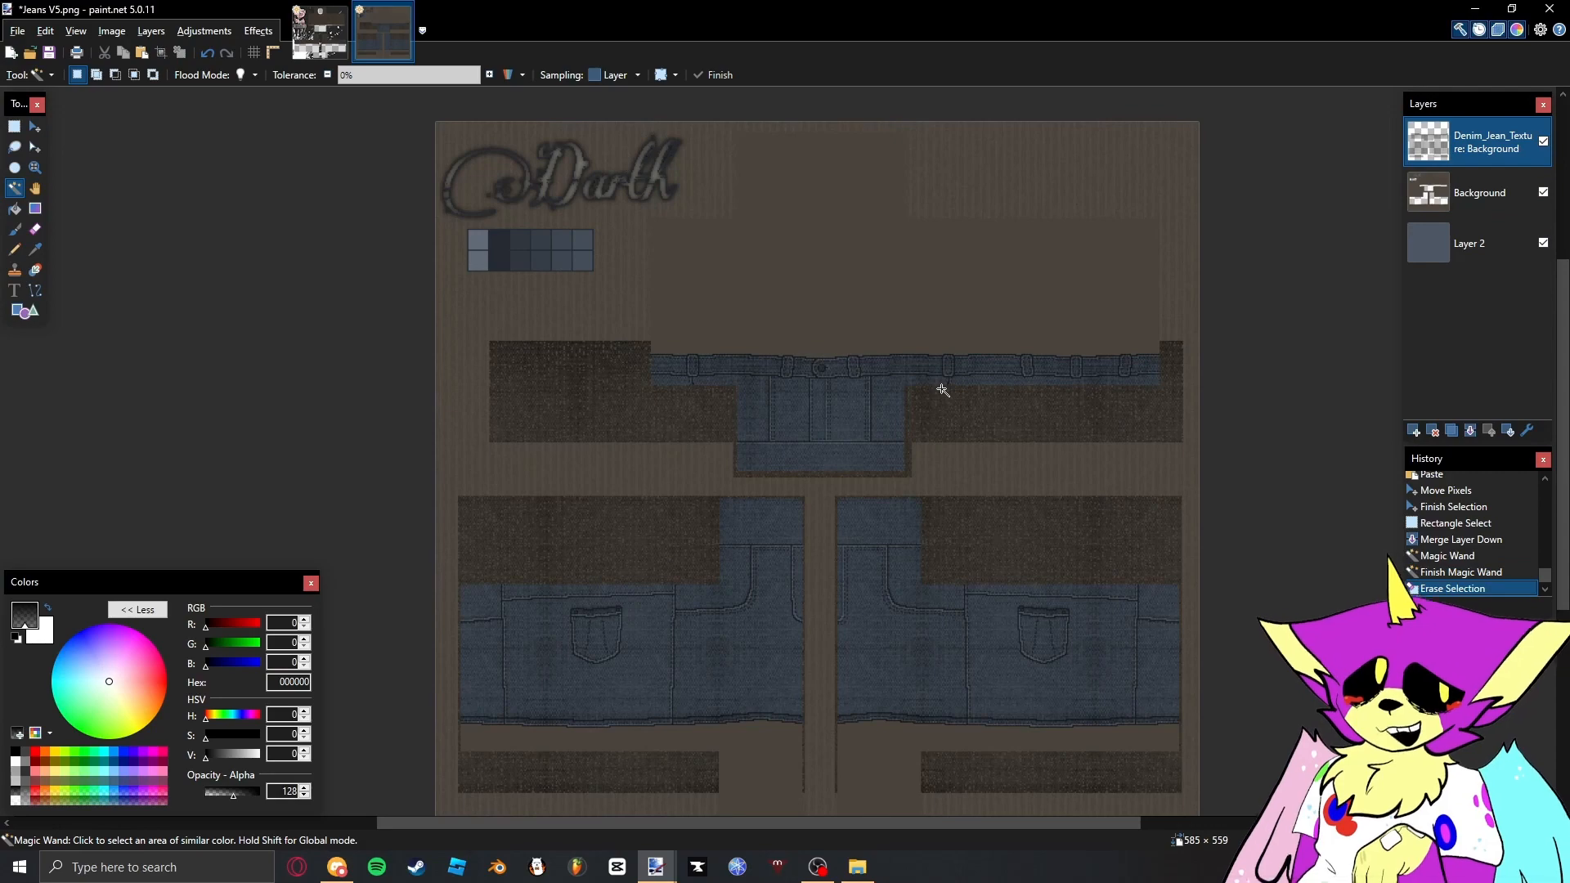
key(s)
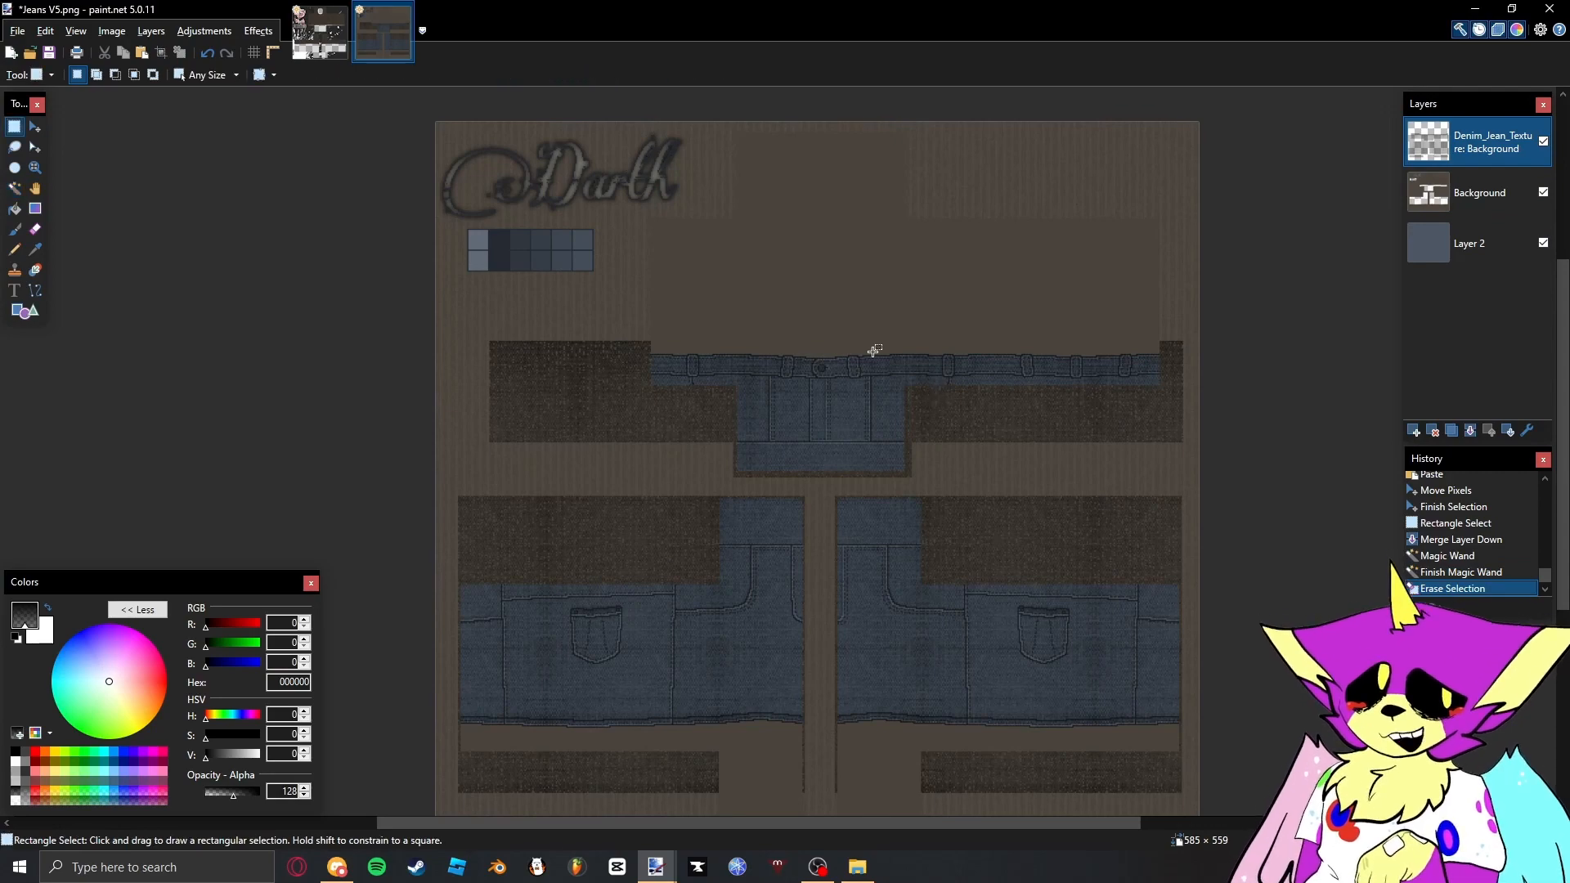
- Select the bare template areas above the waistband and below the hems on the Background layer with the Magic Wand
click(1428, 194)
key(s)
key(s)
key(s)
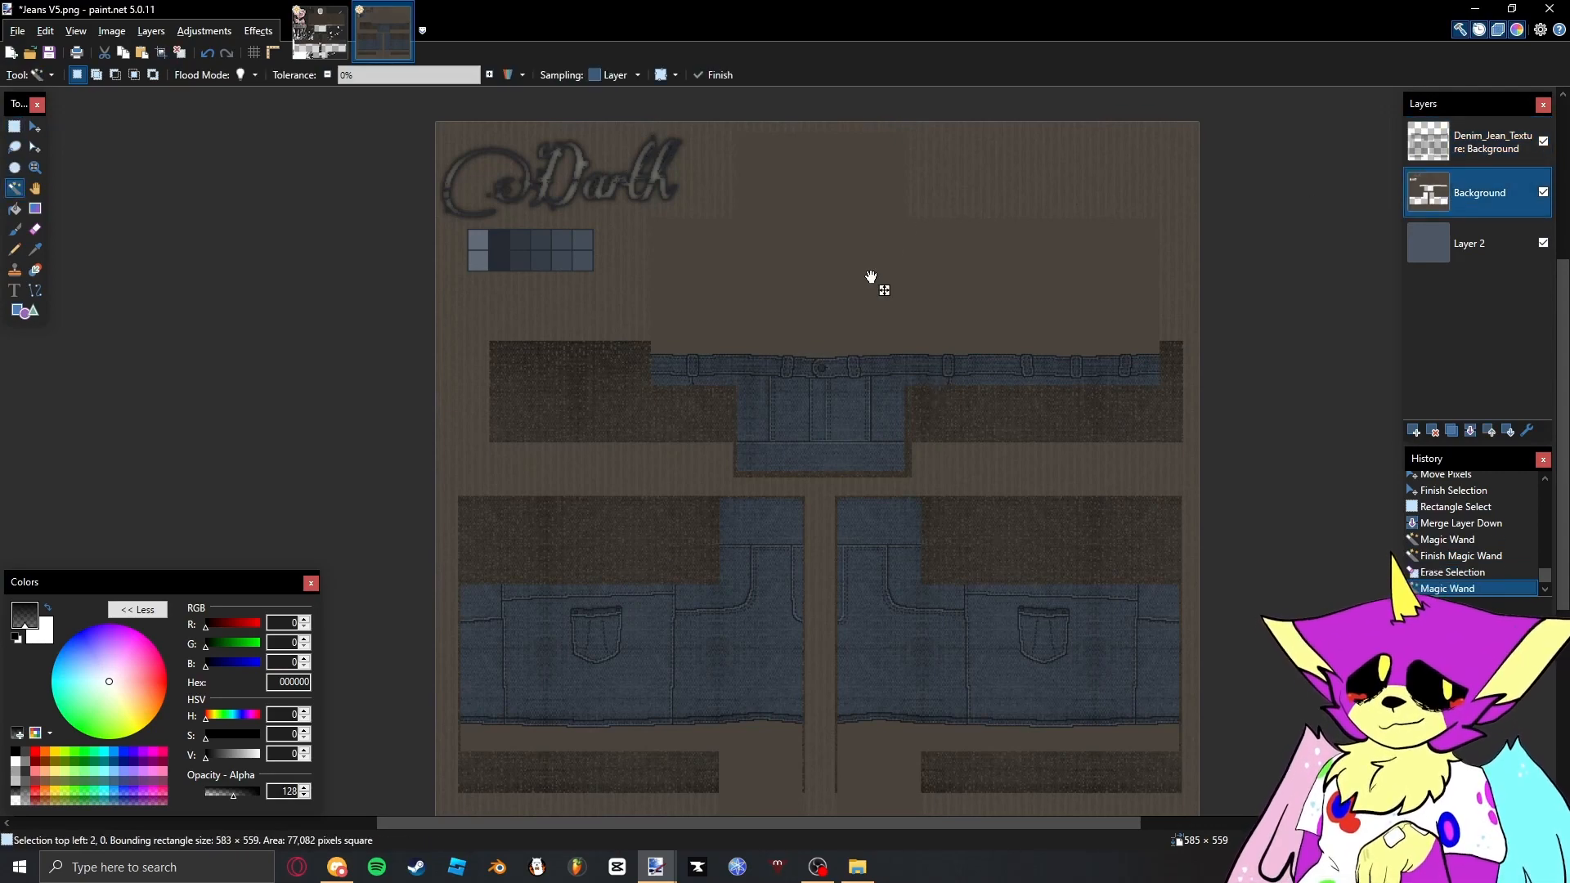
click(879, 287)
key(Delete)
click(1014, 286)
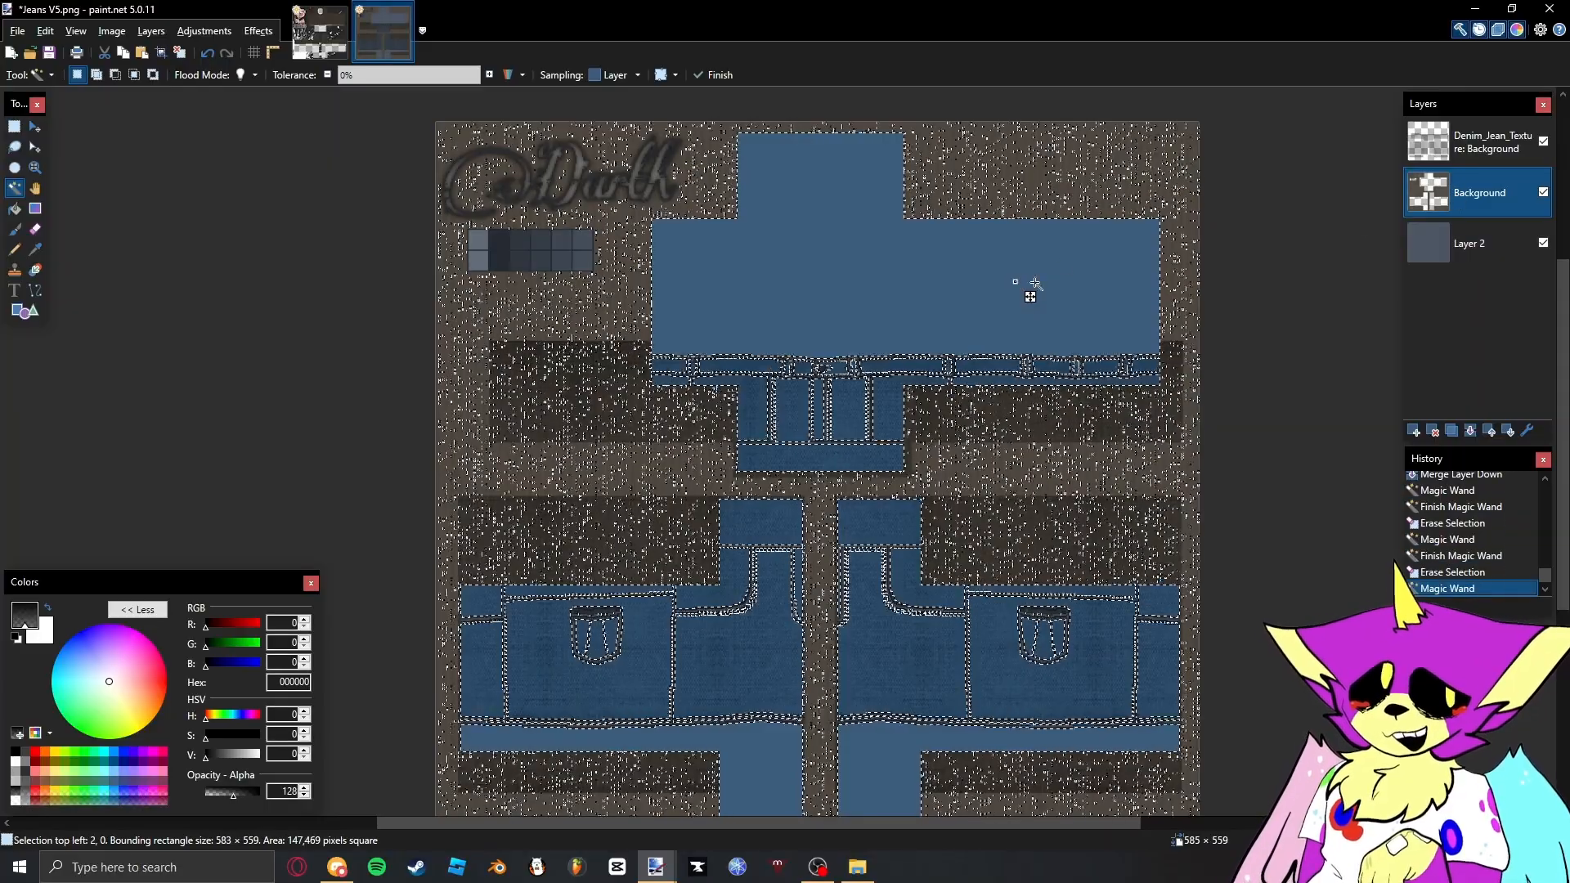
key(ctrl+z)
key(ctrl+z)
- Erase the bare template areas above the waistband and below the hems from both Layer 2 and the Background layer
click(1469, 243)
key(Delete)
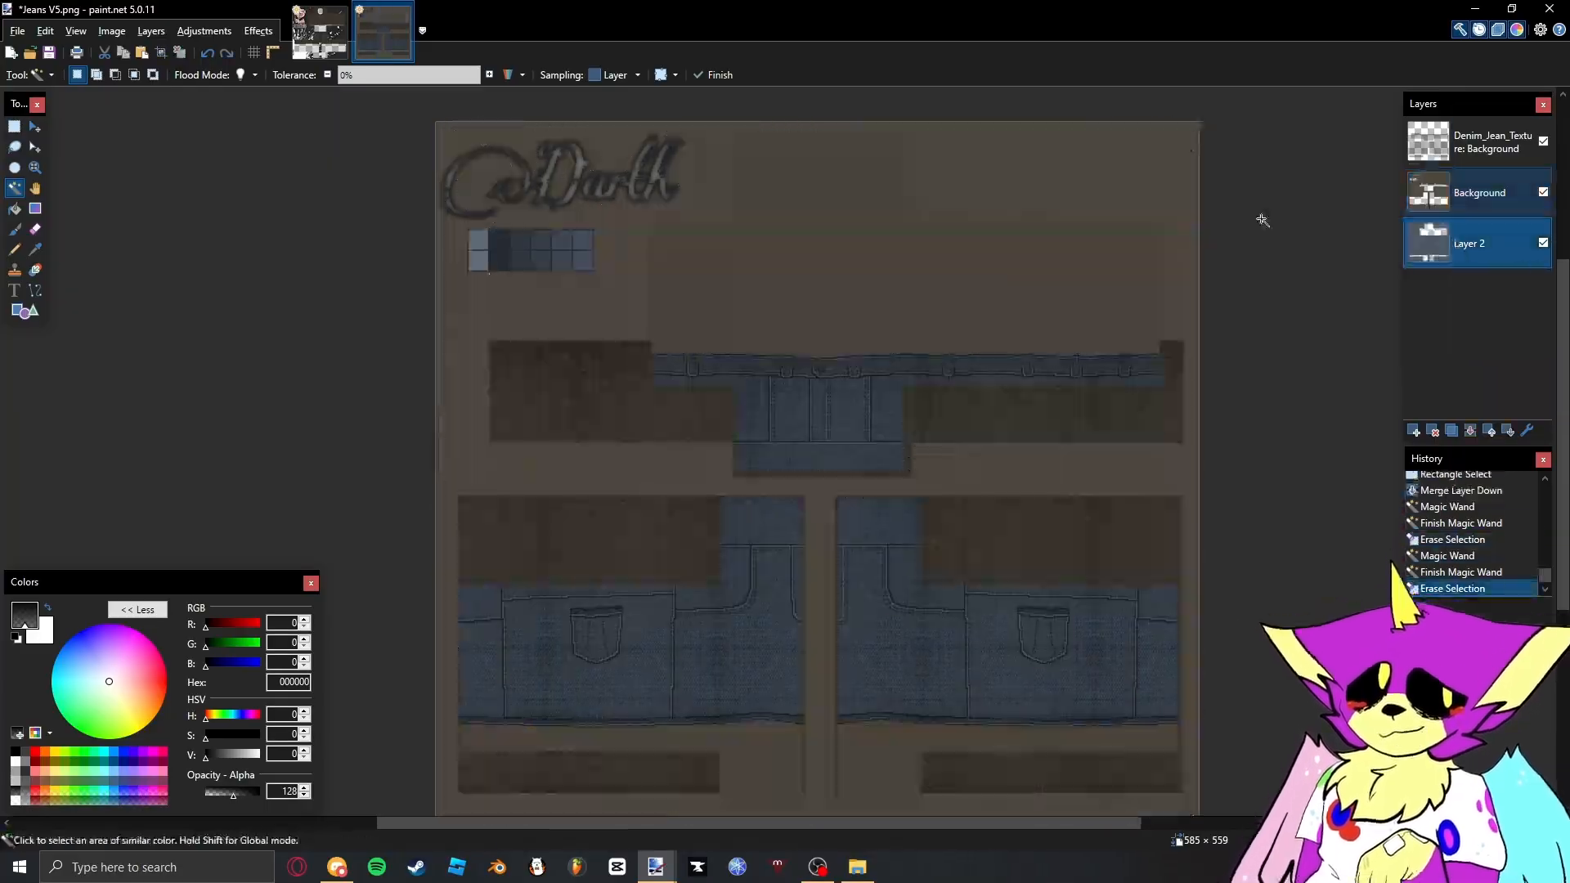
click(1464, 193)
click(925, 286)
key(Delete)
key(s)
- Import GIGGLER2023 Asset.png from the Backgrounds Templates folder in File Explorer as a new layer
scroll(744, 351, down, 3)
click(859, 867)
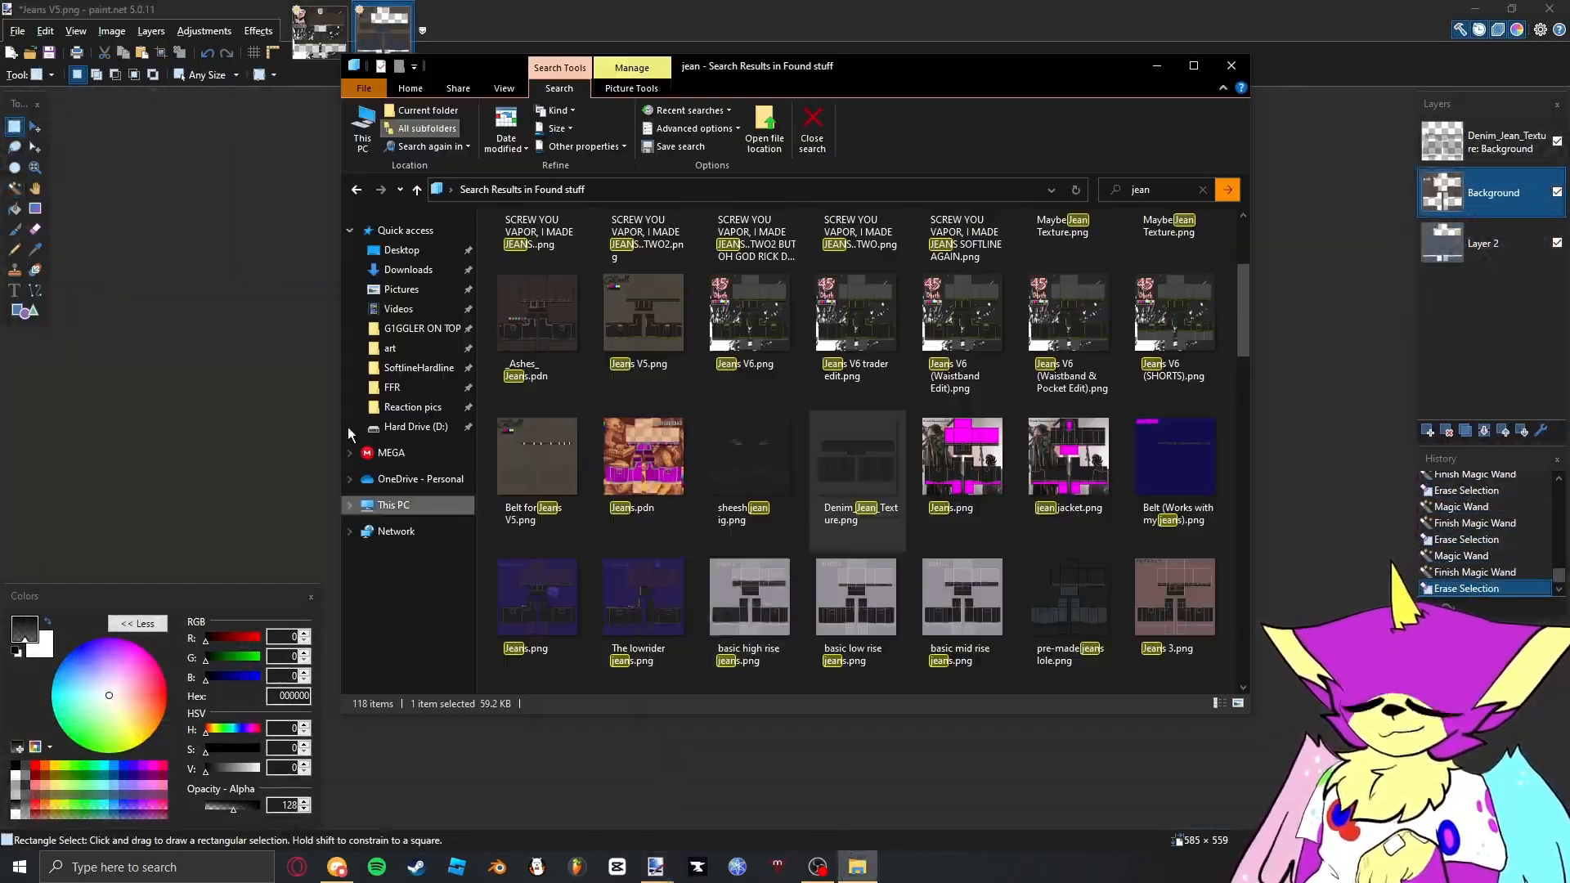
click(414, 336)
click(582, 248)
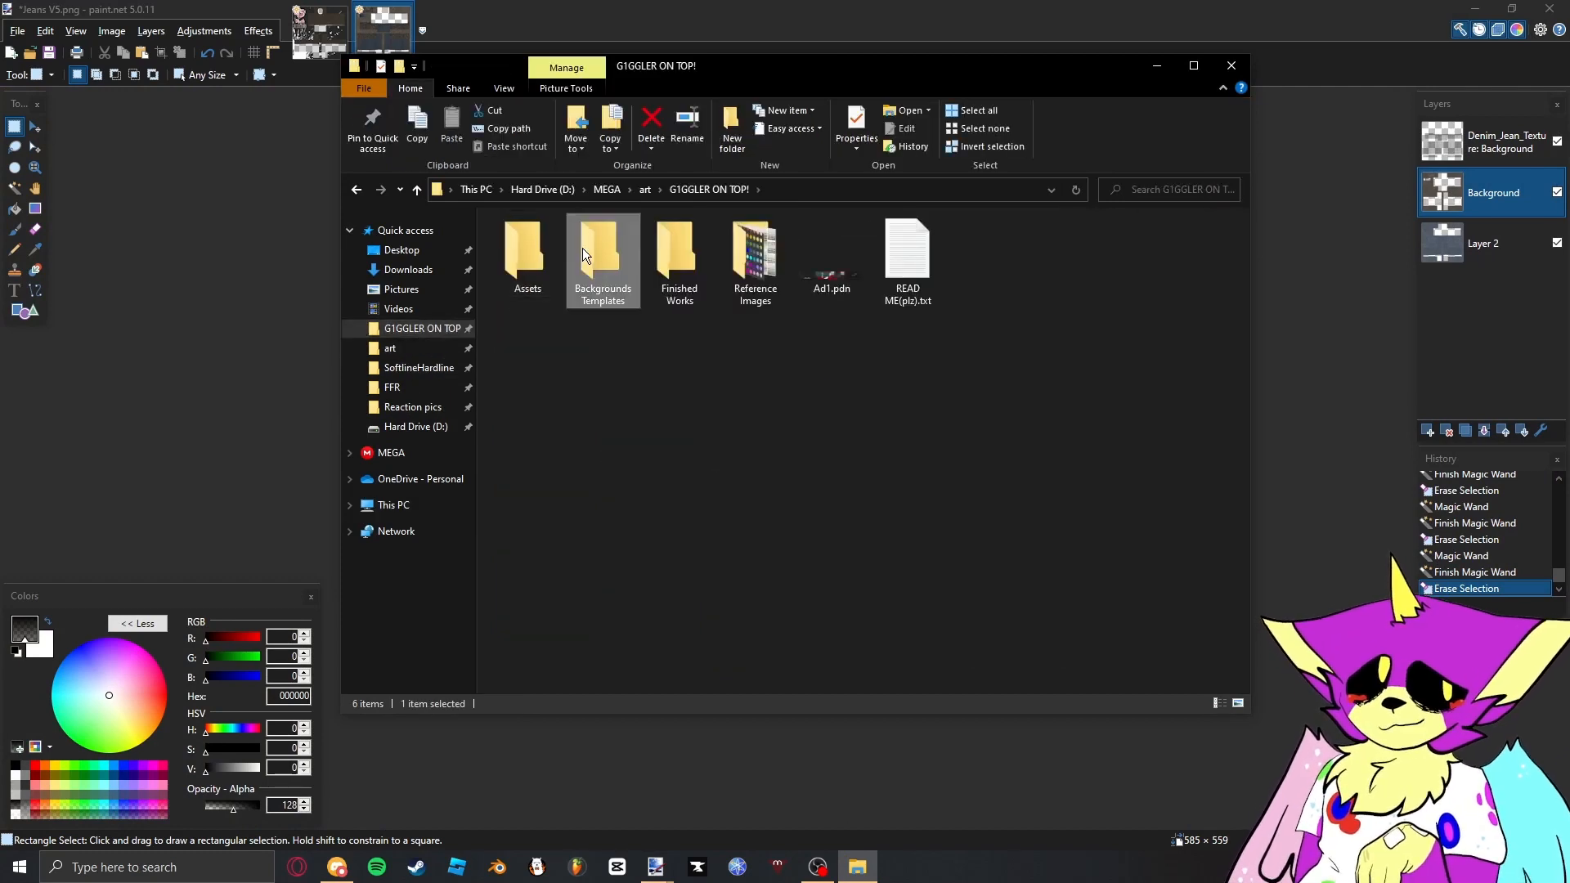
double_click(582, 248)
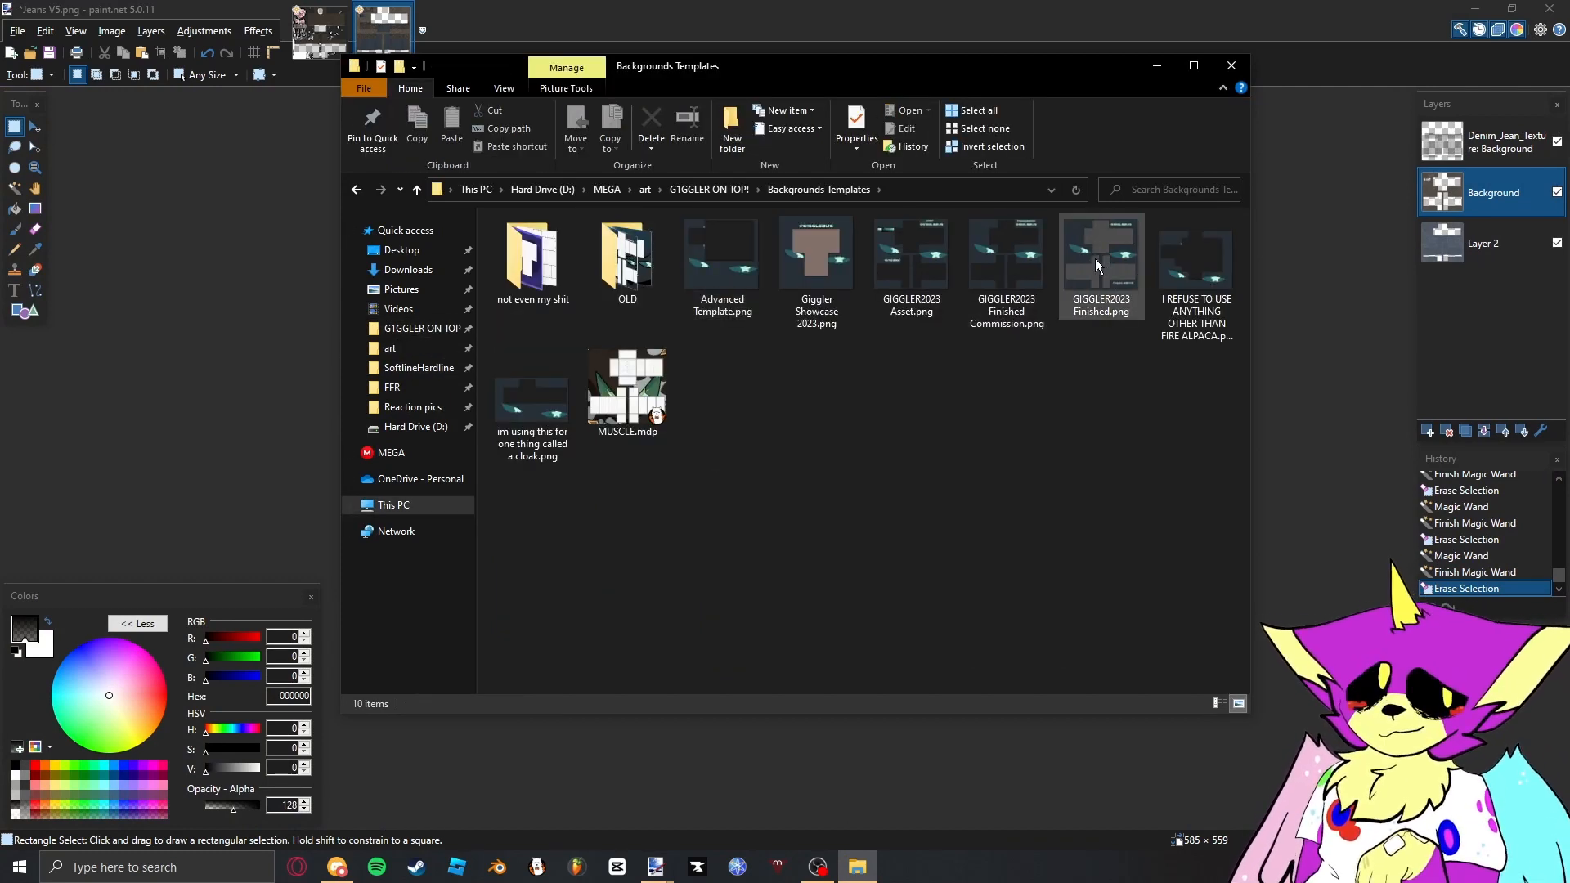
drag(935, 248, 1401, 277)
click(748, 493)
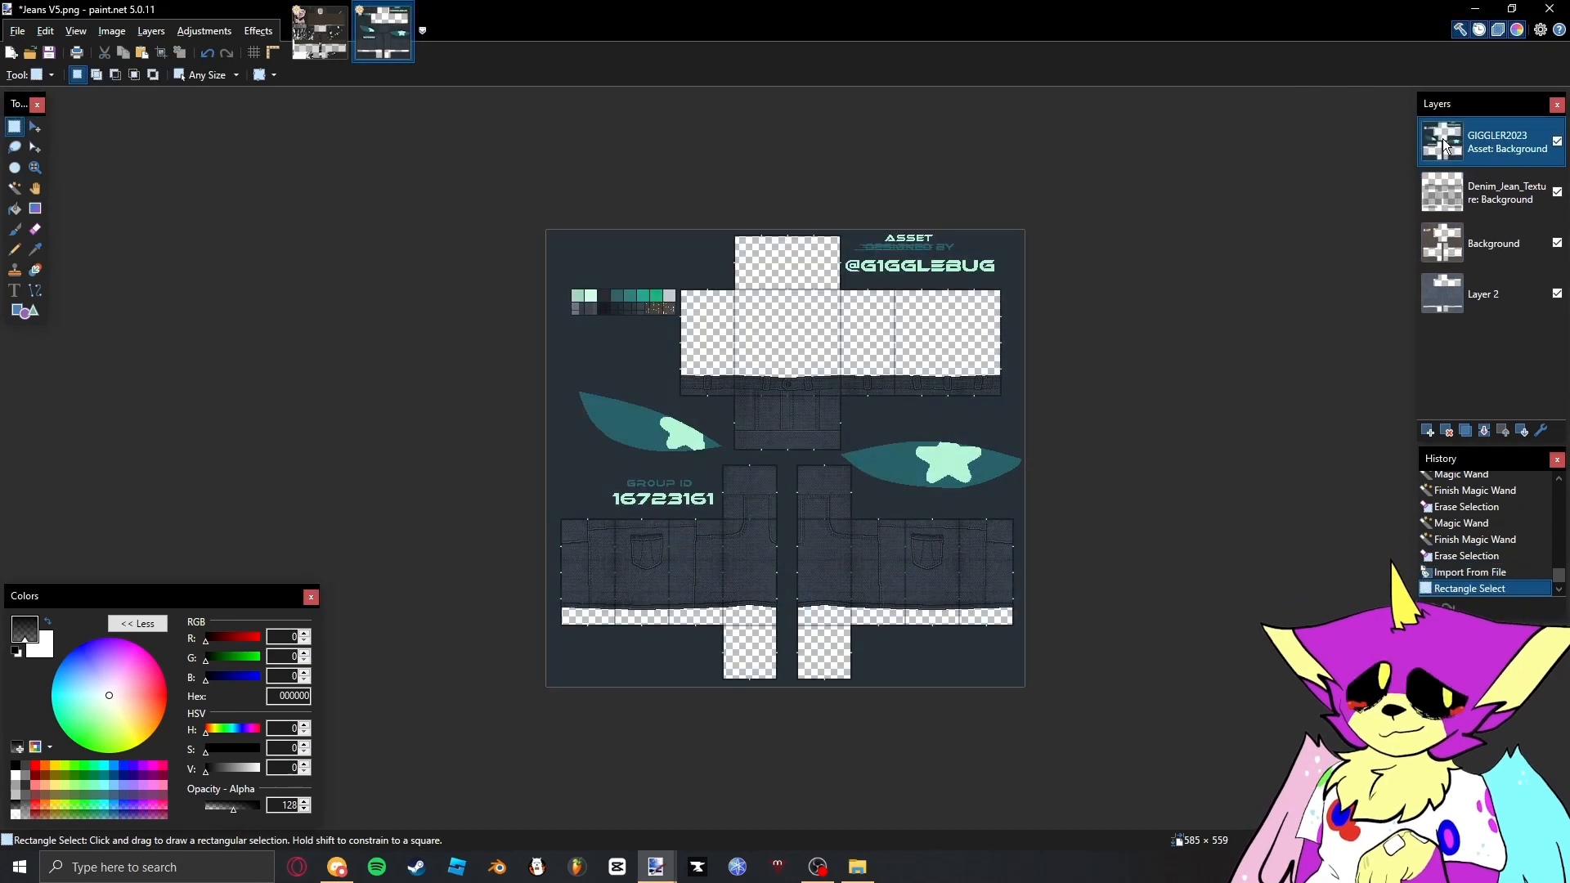
- Select the area around the colour swatches on the GIGGLER2023 Asset layer and erase it
scroll(573, 291, up, 5)
drag(413, 210, 1107, 524)
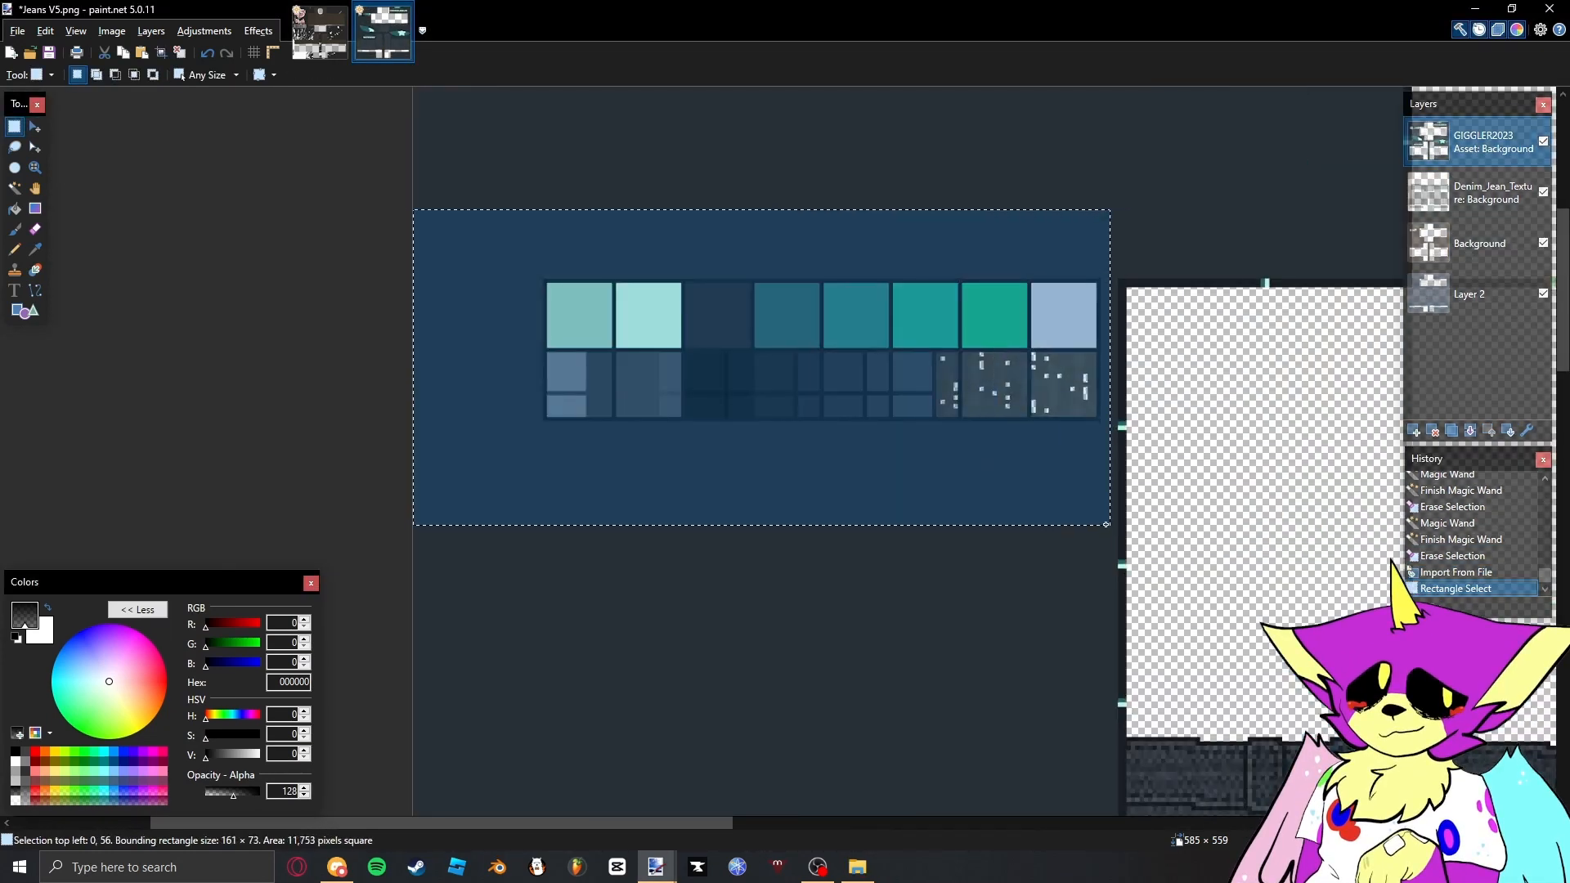
key(Delete)
click(1019, 496)
scroll(942, 491, down, 6)
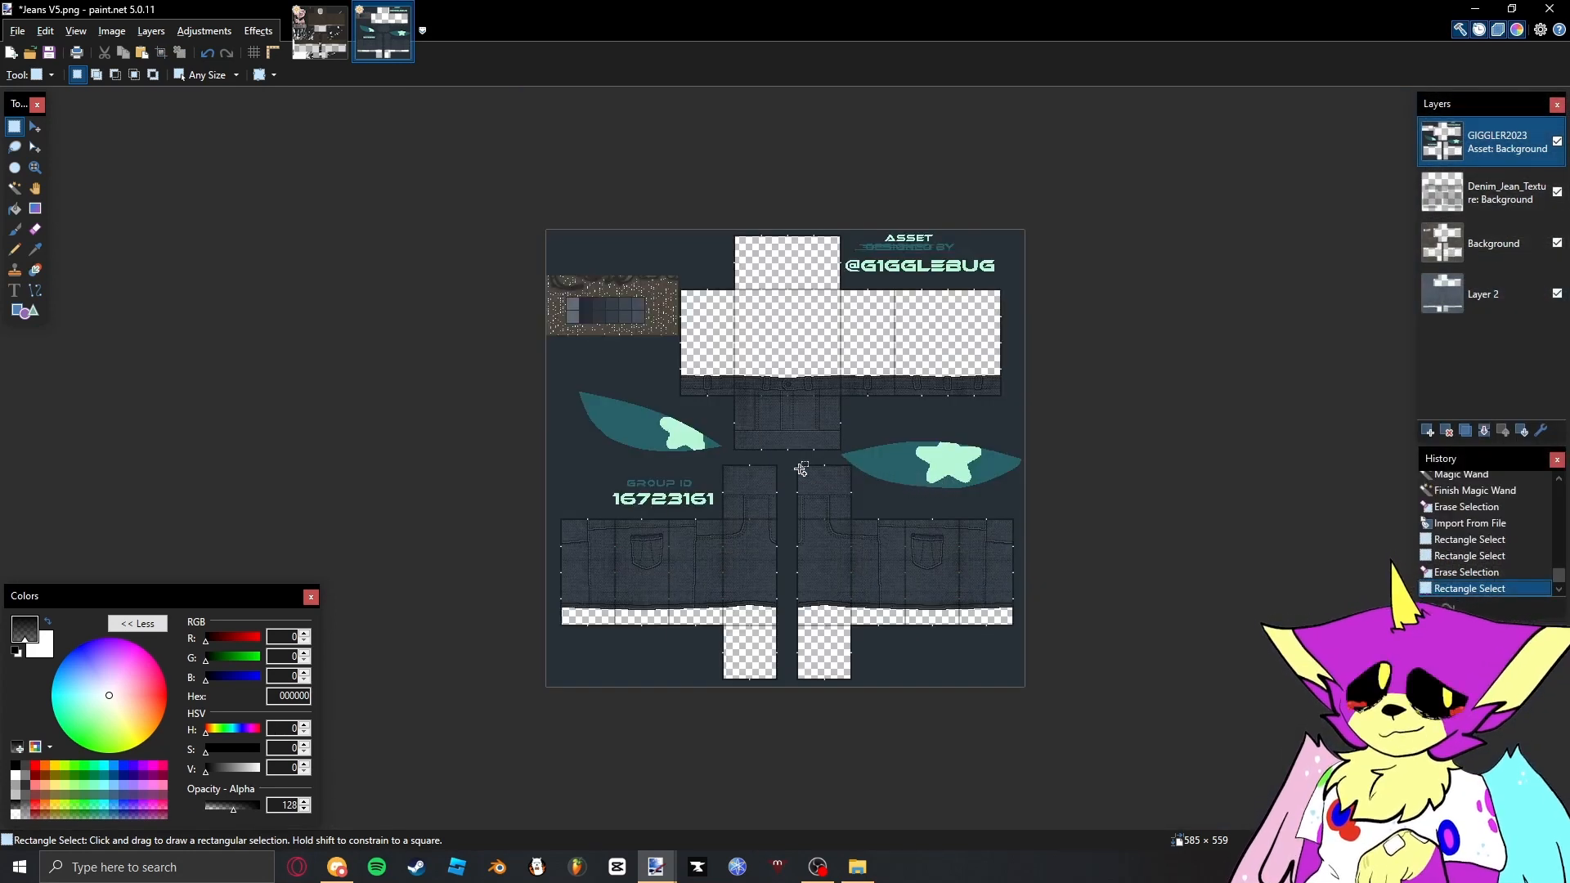
- Move the Denim_Jean_Texture layer below the Background layer and set it to Overlay blending with opacity 167
scroll(815, 524, up, 3)
drag(1437, 194, 1437, 245)
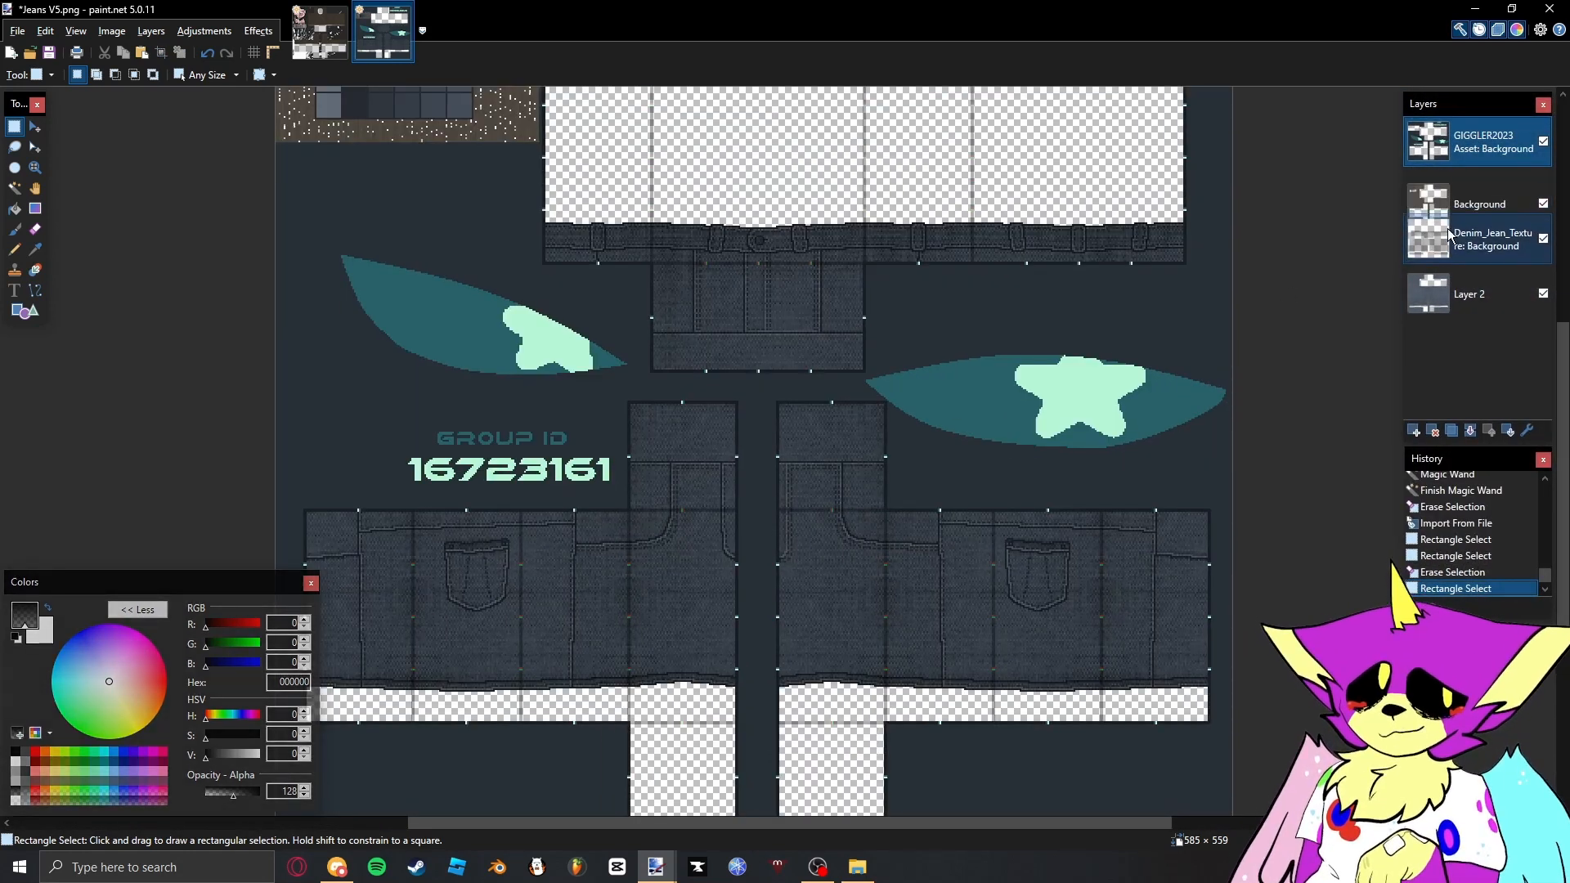
double_click(1490, 249)
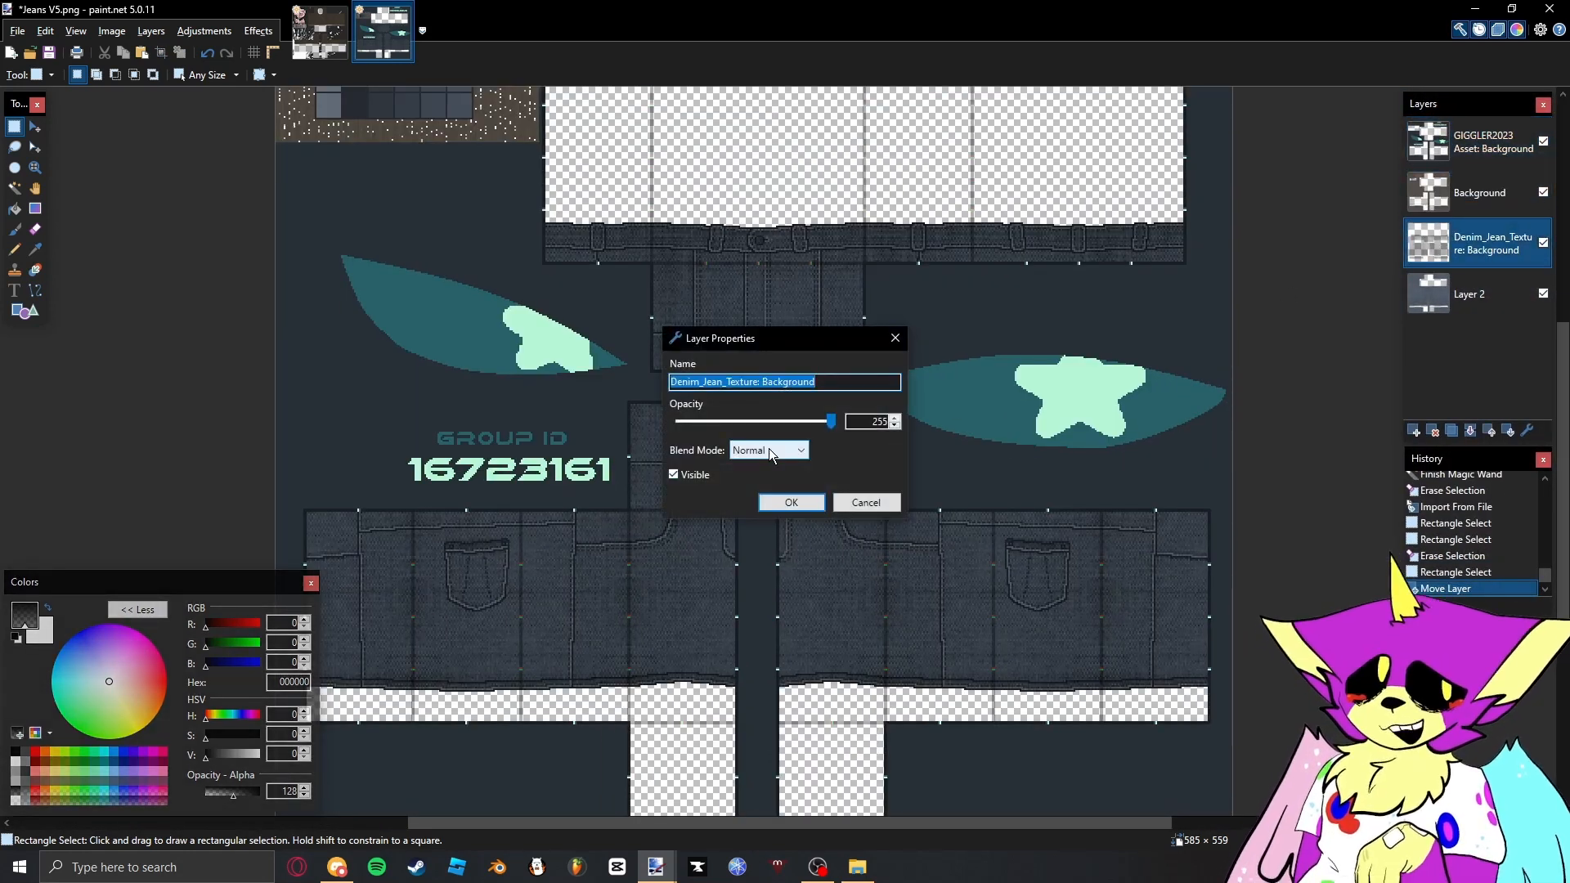
click(768, 450)
click(757, 571)
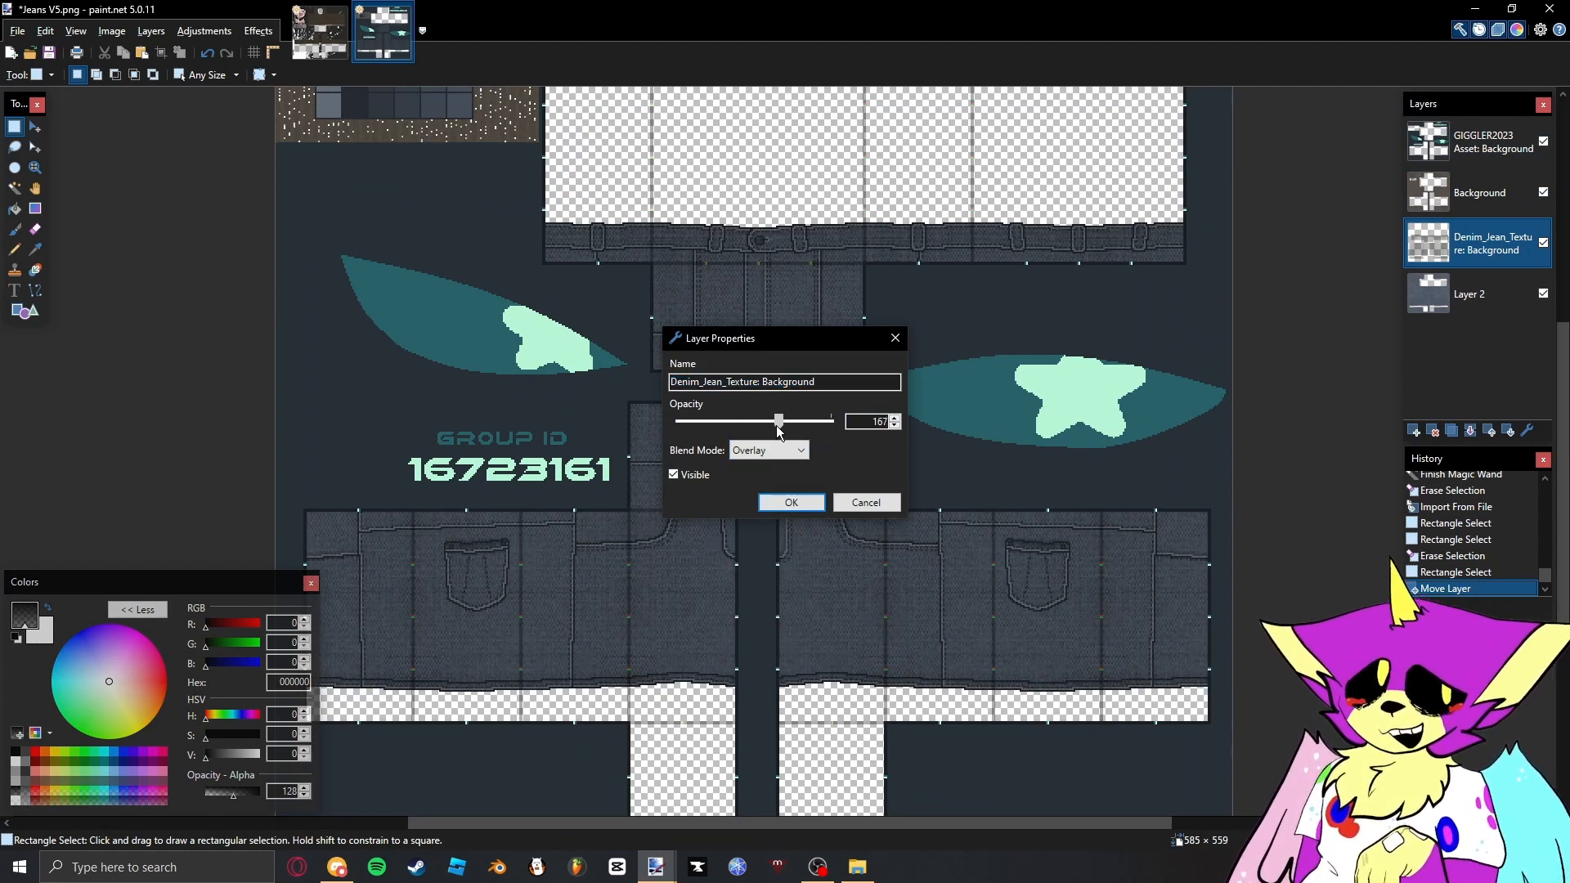
click(790, 502)
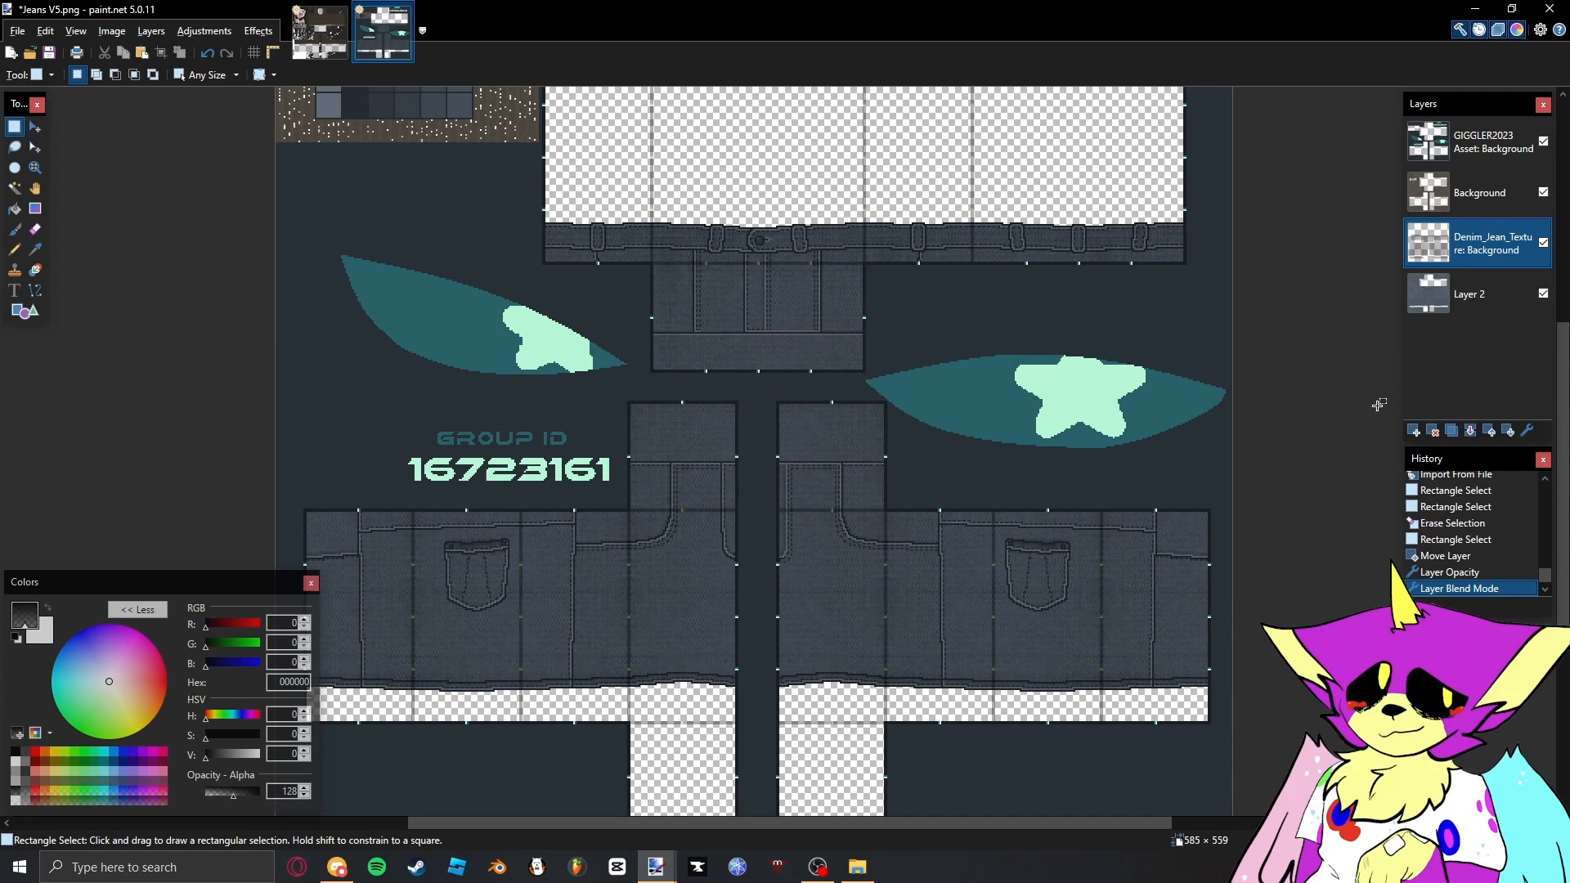
- Add a new layer above the Denim_Jean_Texture layer, reset the colours and make white the primary colour
click(1413, 432)
click(17, 637)
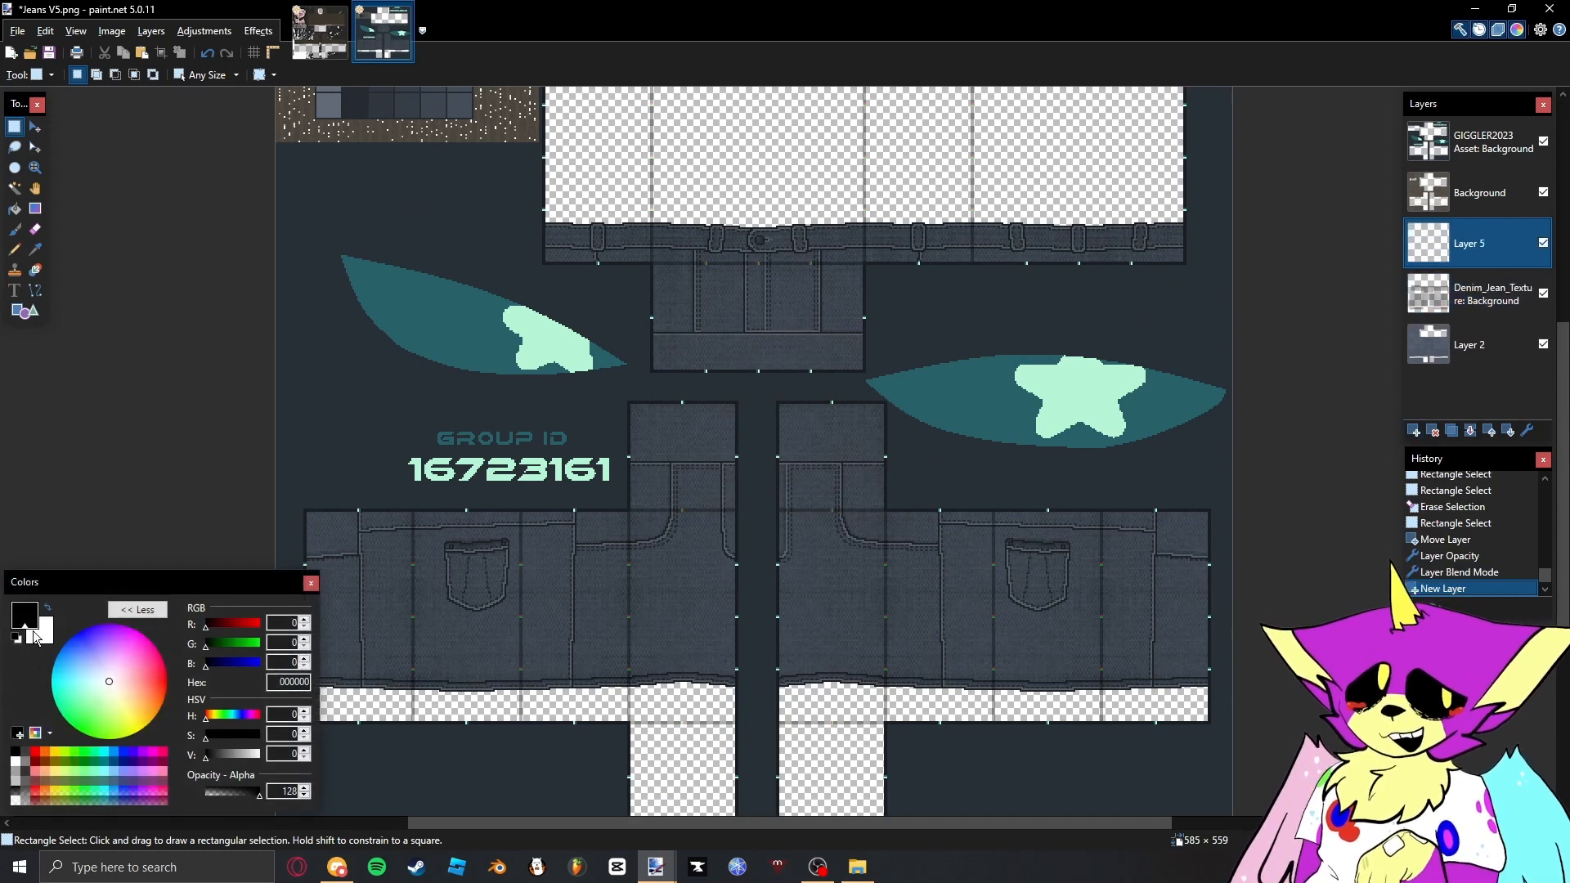
drag(723, 525, 722, 513)
key(x)
drag(684, 573, 697, 569)
- Set up the Paintbrush at size 16 with 0% hardness for painting on the new layer
key(b)
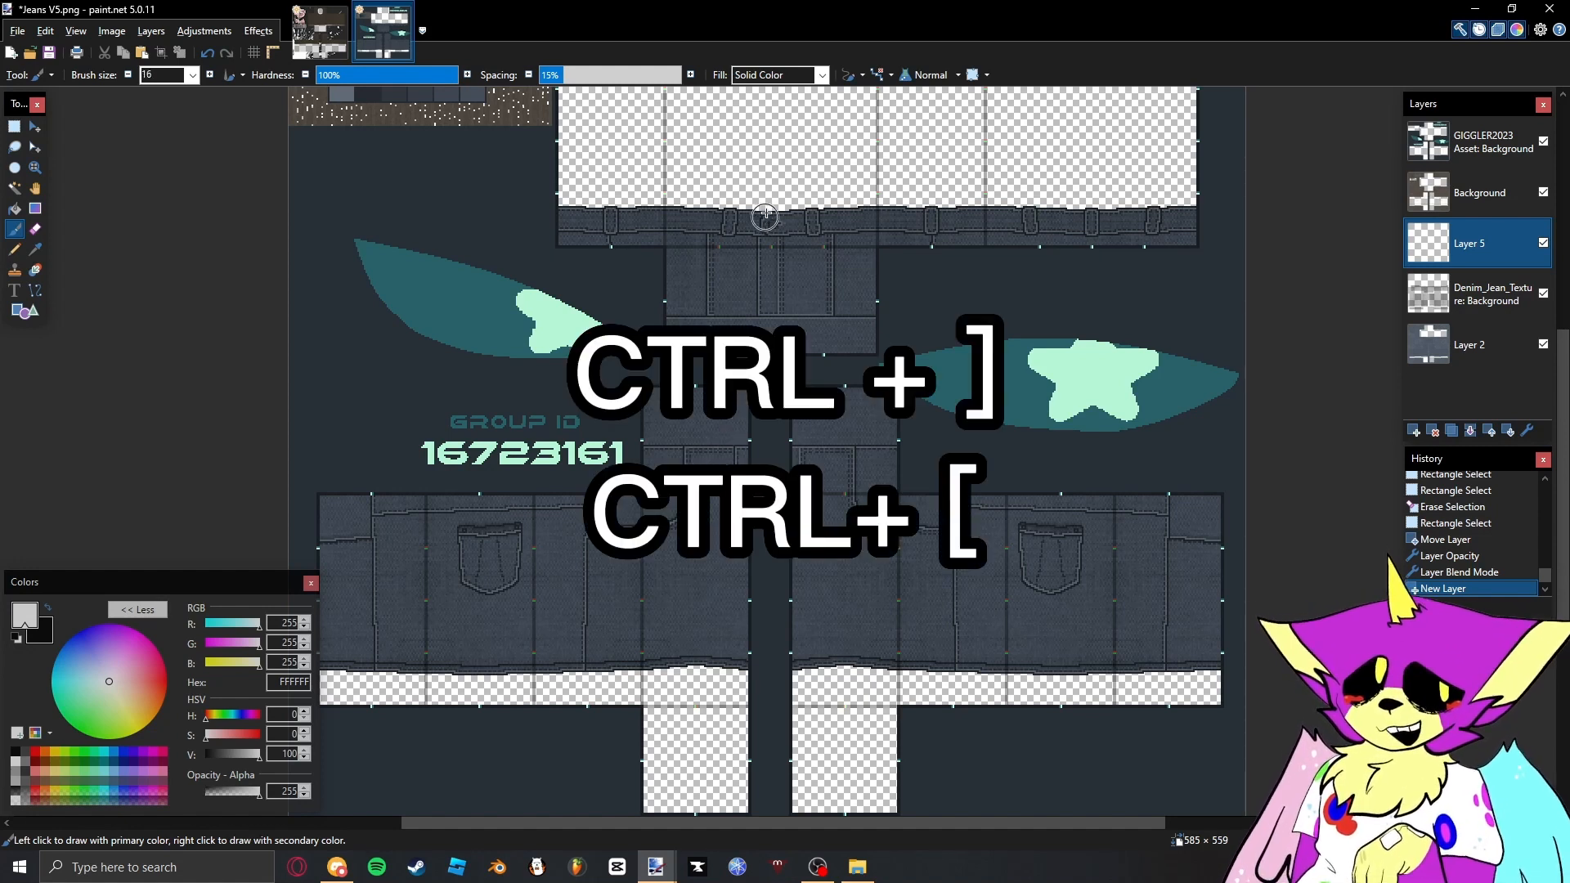
scroll(764, 245, up, 2)
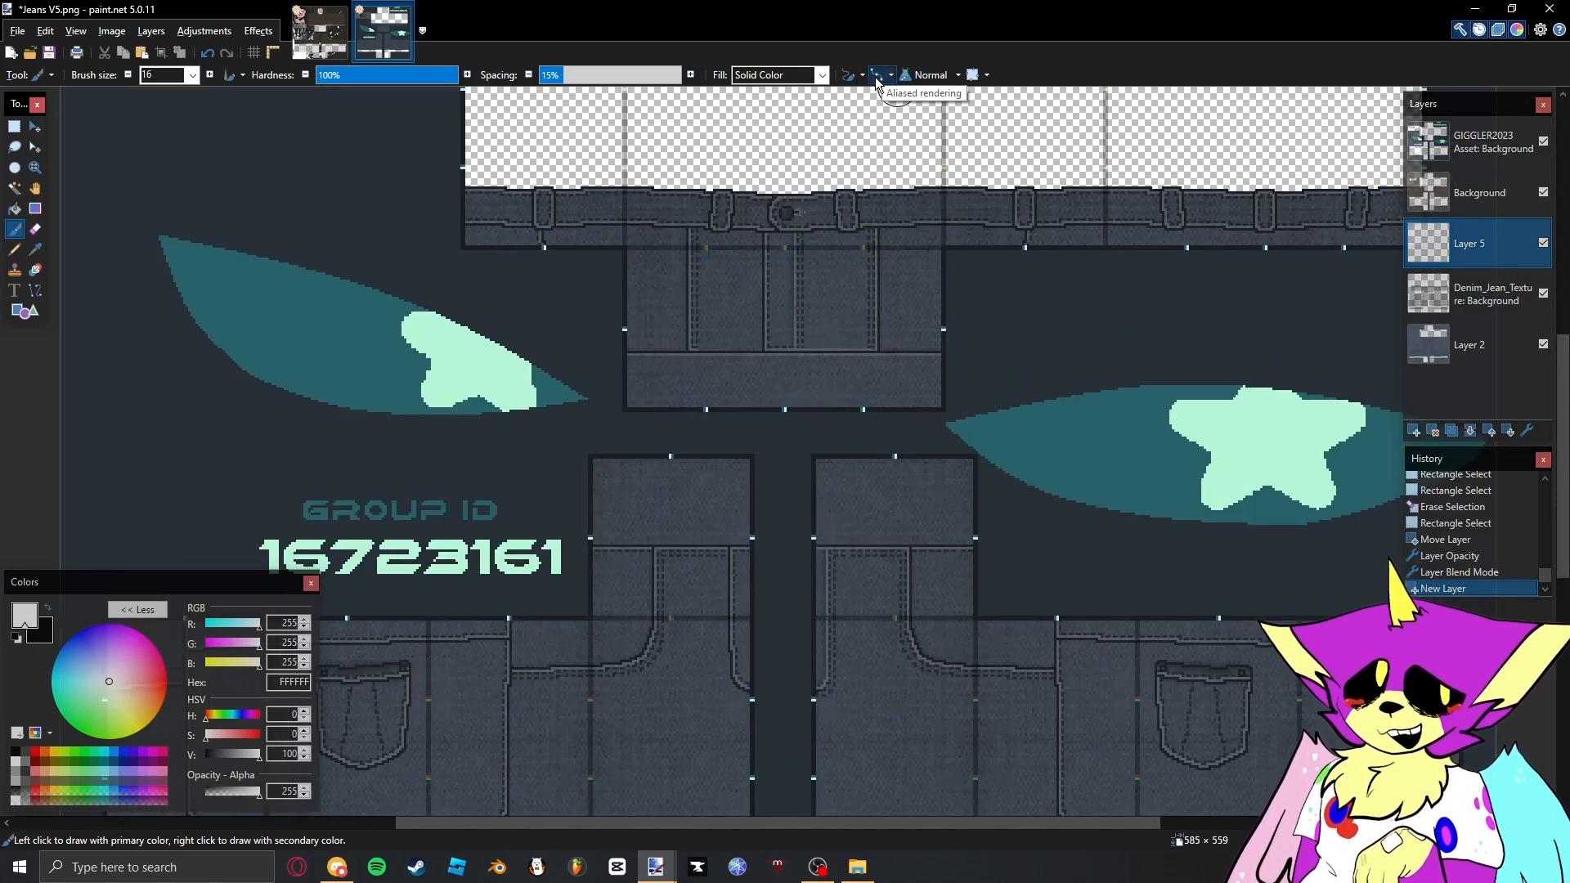
drag(835, 413, 873, 281)
scroll(686, 525, up, 1)
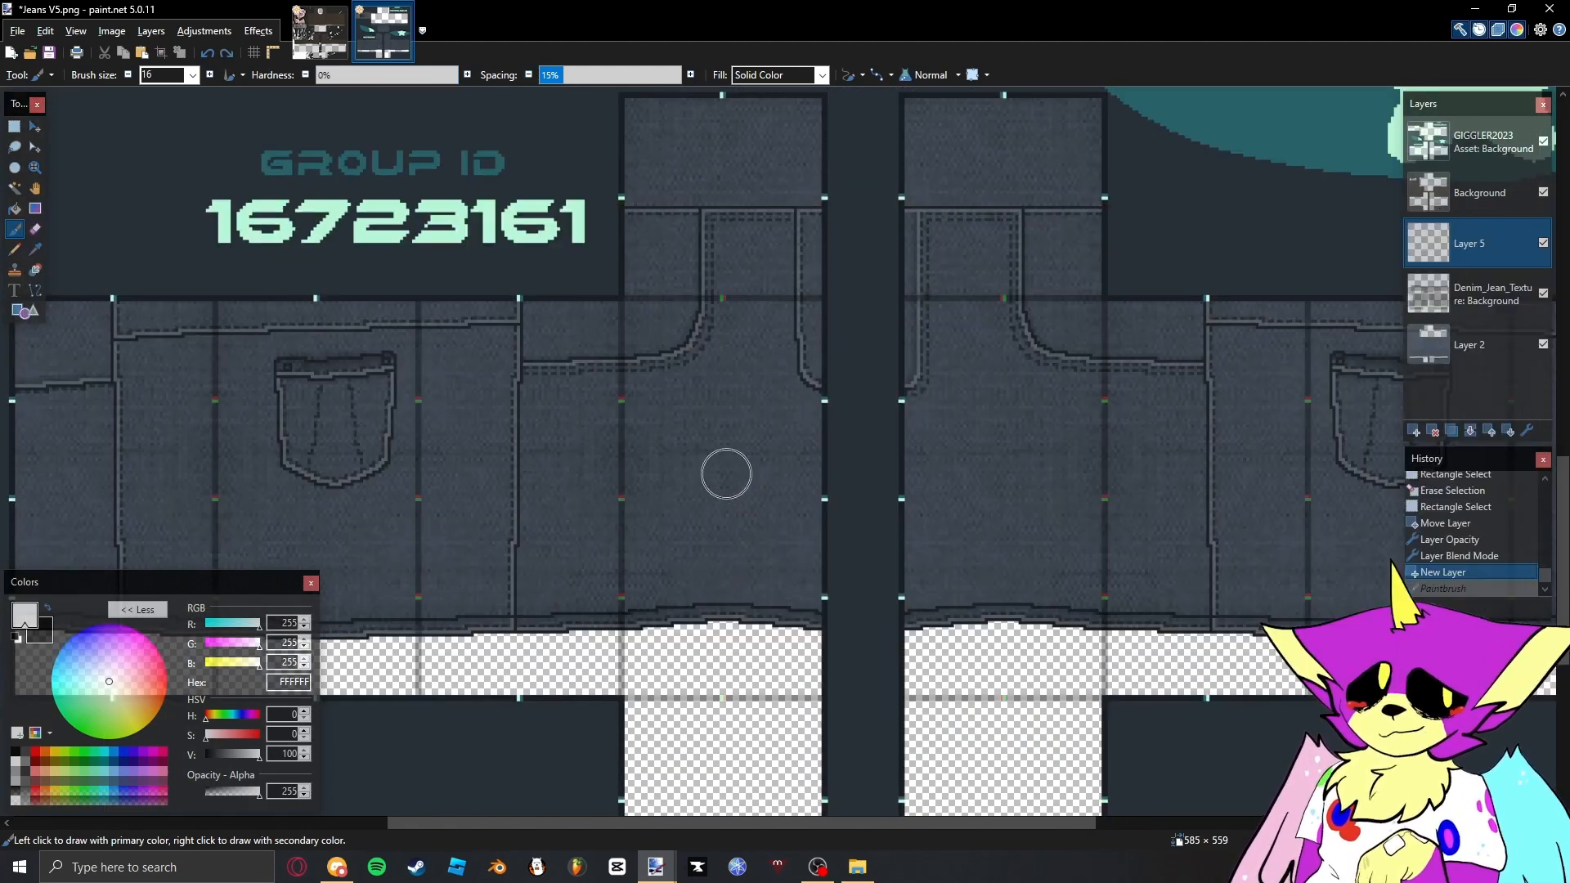
- Paint soft white highlights at 151 colour opacity down the fronts, side seams and pockets of both jean legs on Layer 5
drag(725, 514, 721, 553)
key(ctrl+z)
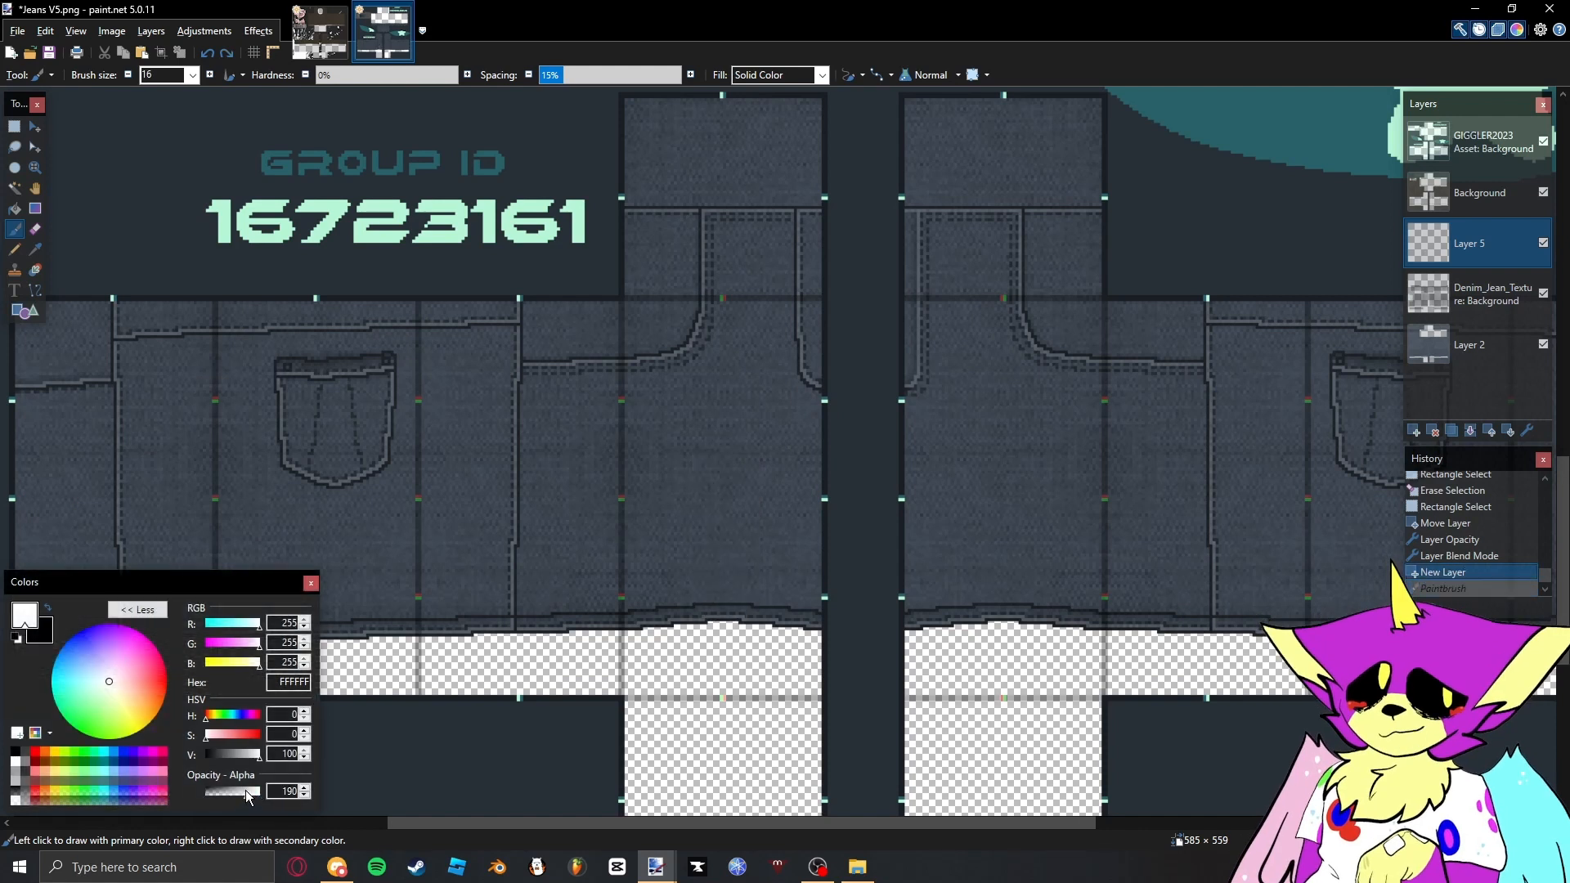
drag(239, 798, 237, 797)
mouse_move(719, 435)
mouse_down()
mouse_move(701, 590)
mouse_move(750, 455)
mouse_move(718, 592)
mouse_up()
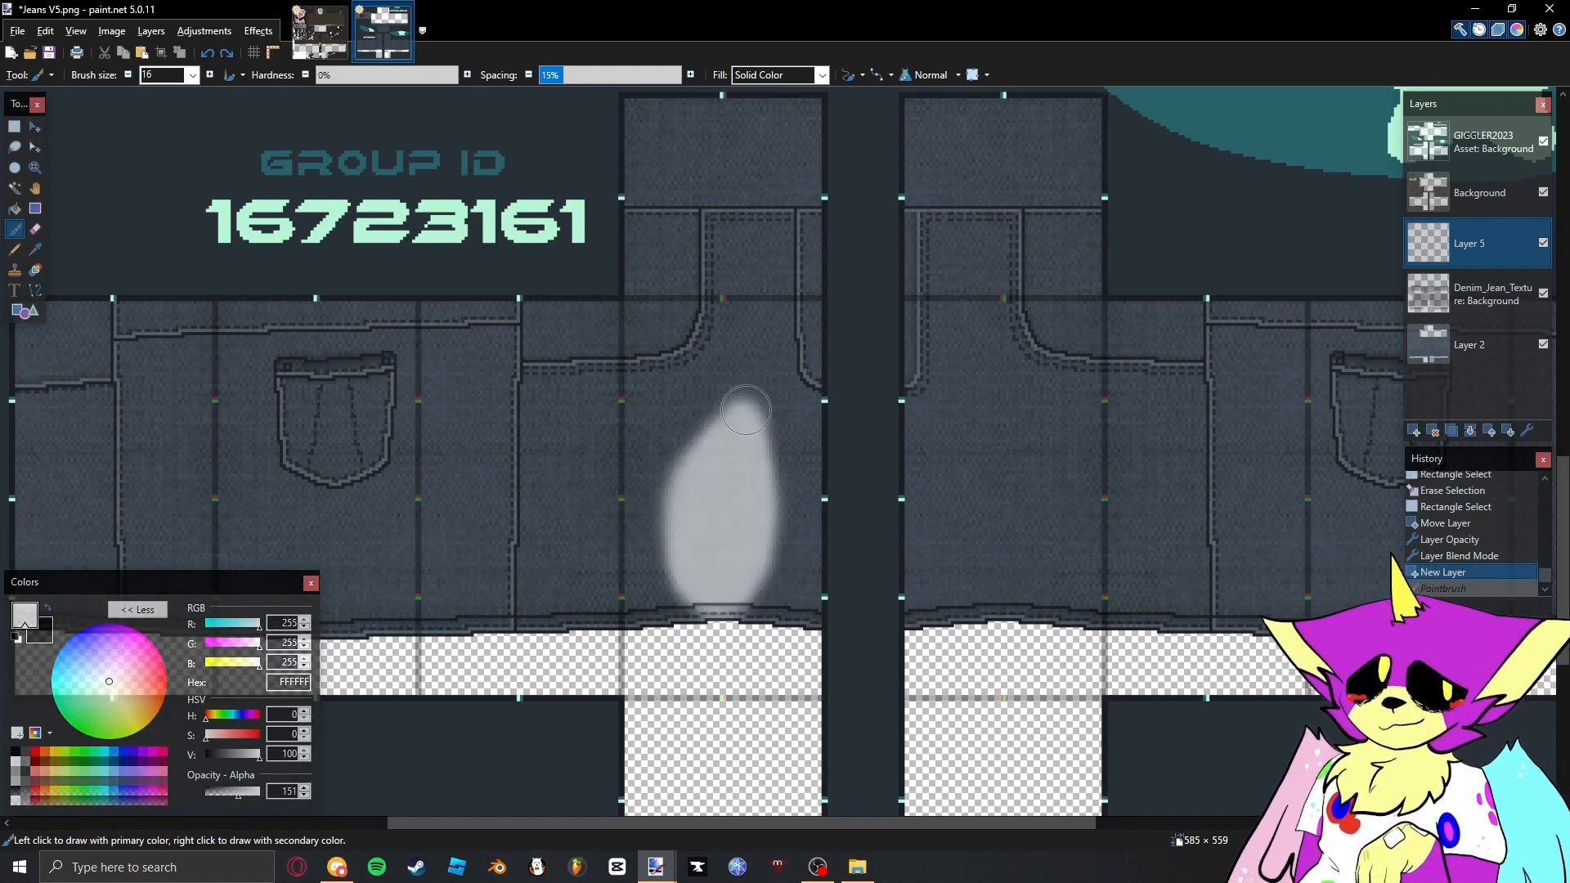
drag(742, 459, 710, 572)
drag(402, 470, 402, 546)
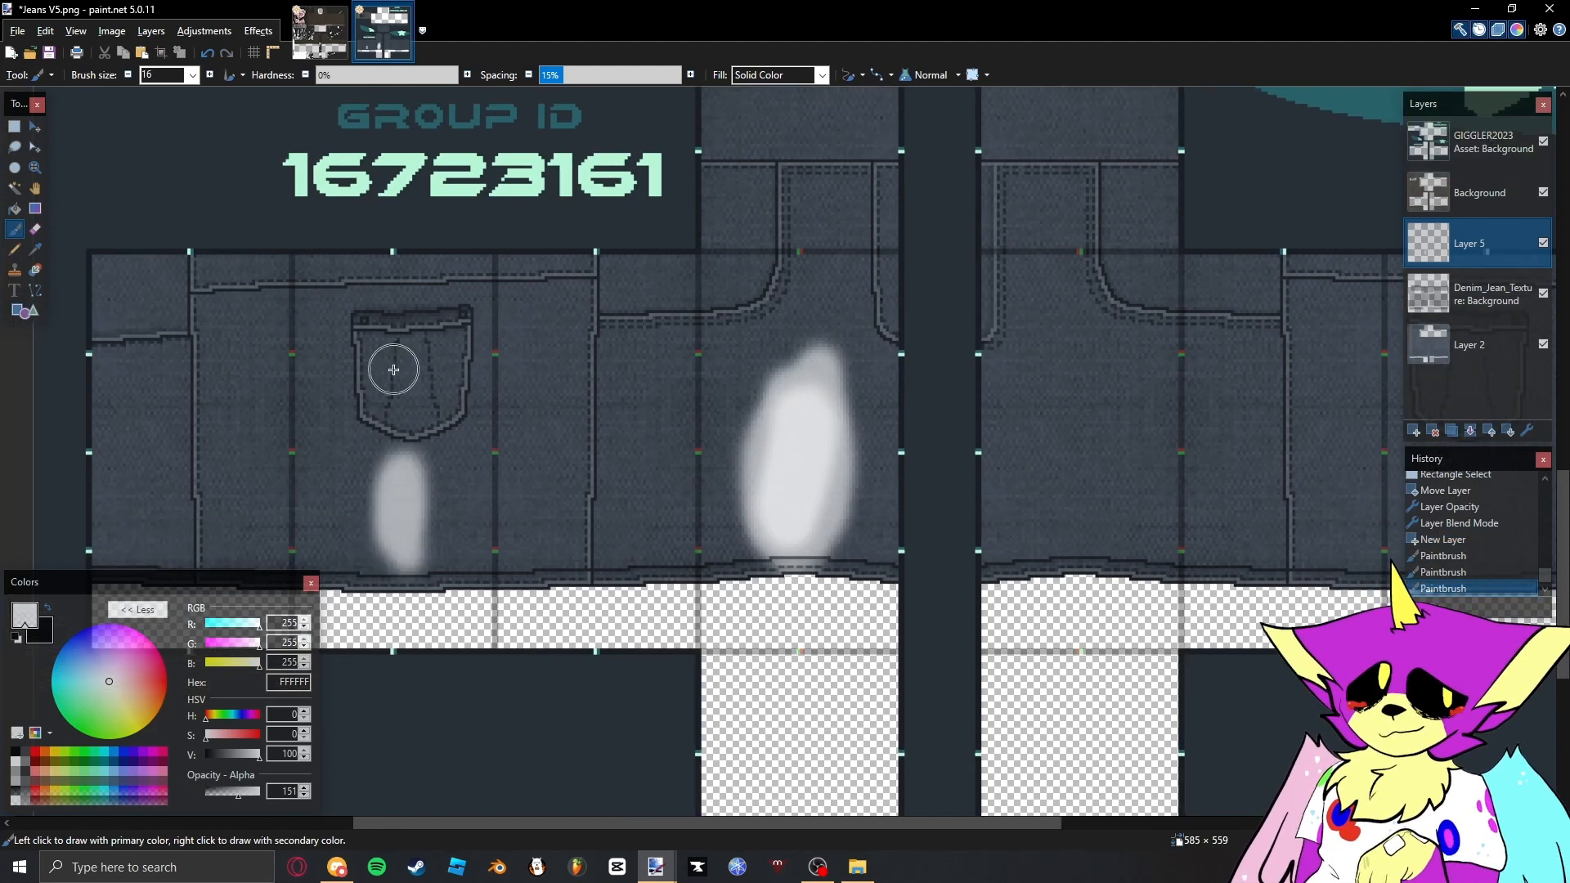
click(396, 365)
drag(589, 366, 590, 431)
drag(313, 358, 313, 426)
drag(901, 352, 891, 564)
drag(601, 483, 610, 572)
drag(879, 454, 920, 592)
- Apply a Gaussian Blur with radius 21.4 to the white highlights on Layer 5
scroll(818, 548, down, 5)
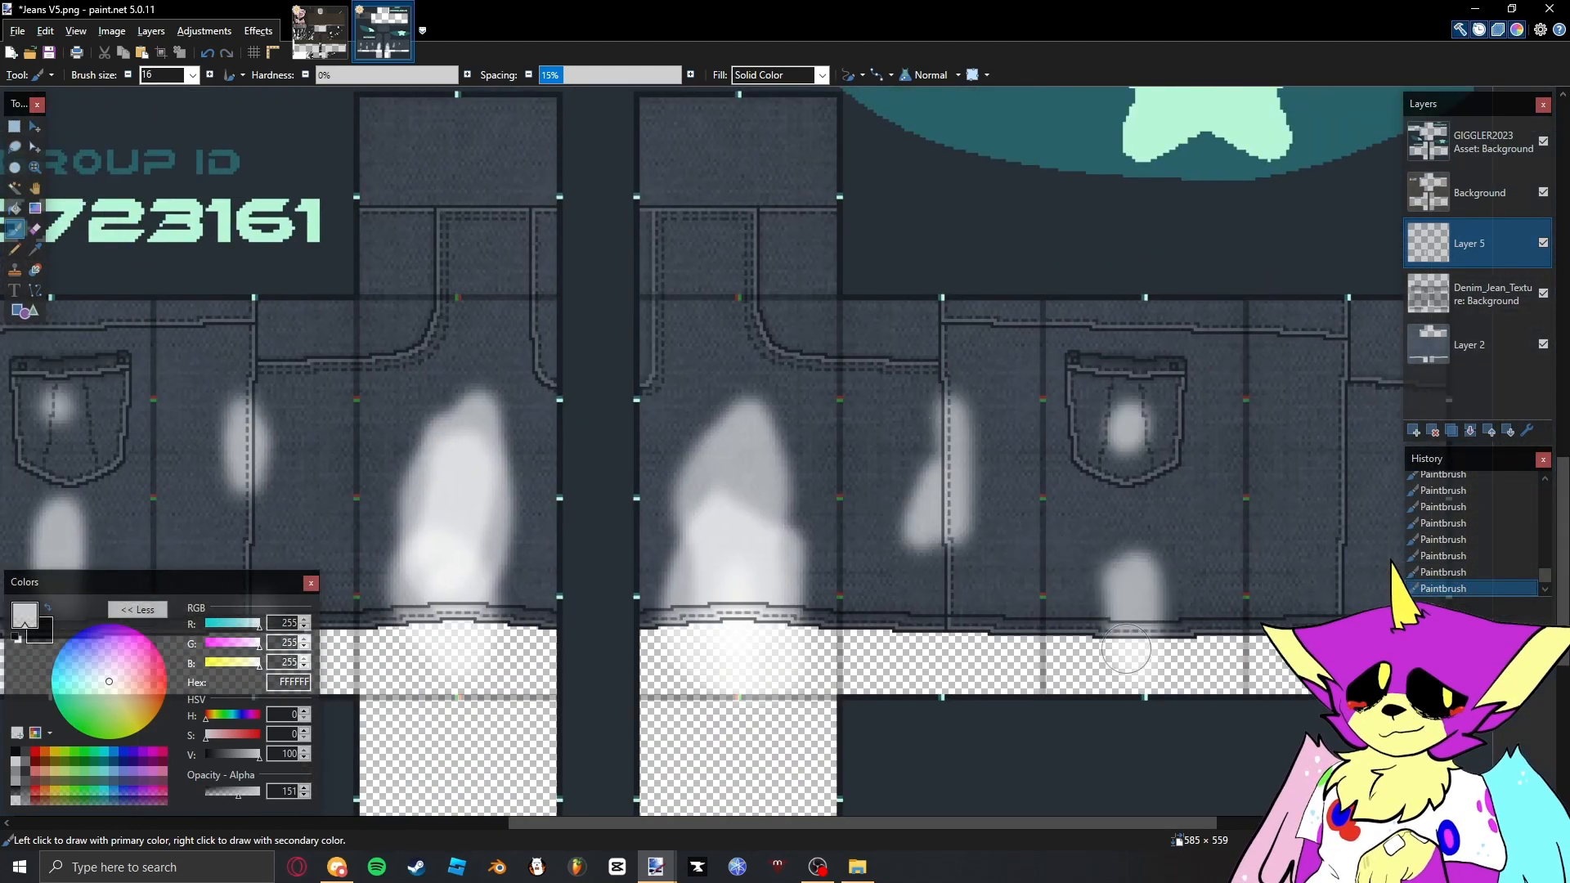
key(s)
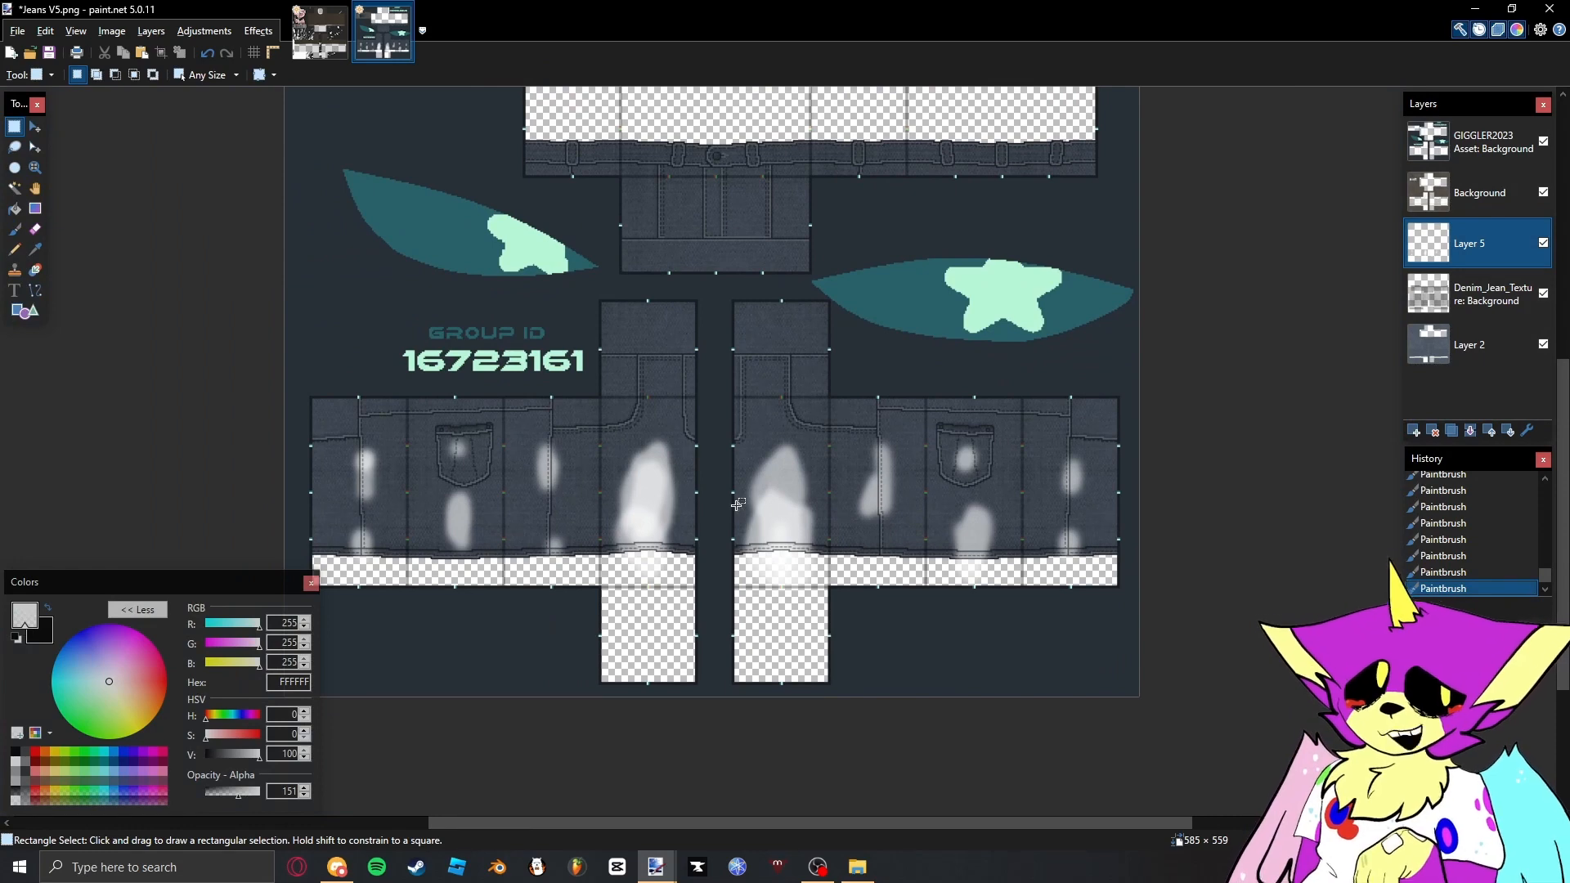
scroll(681, 500, up, 3)
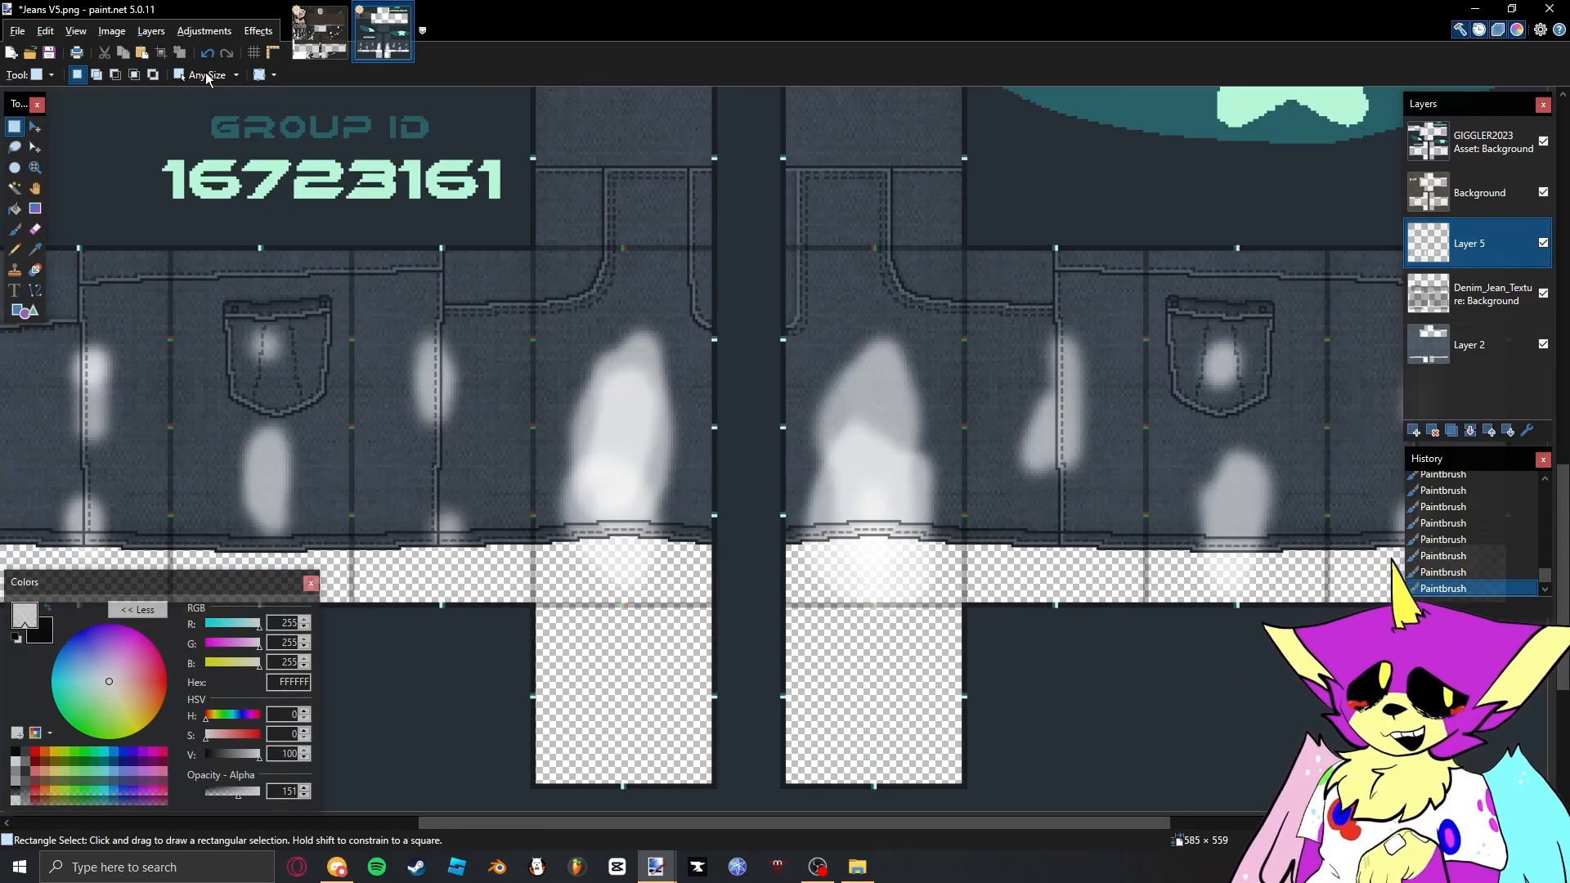
click(259, 31)
mouse_move(328, 200)
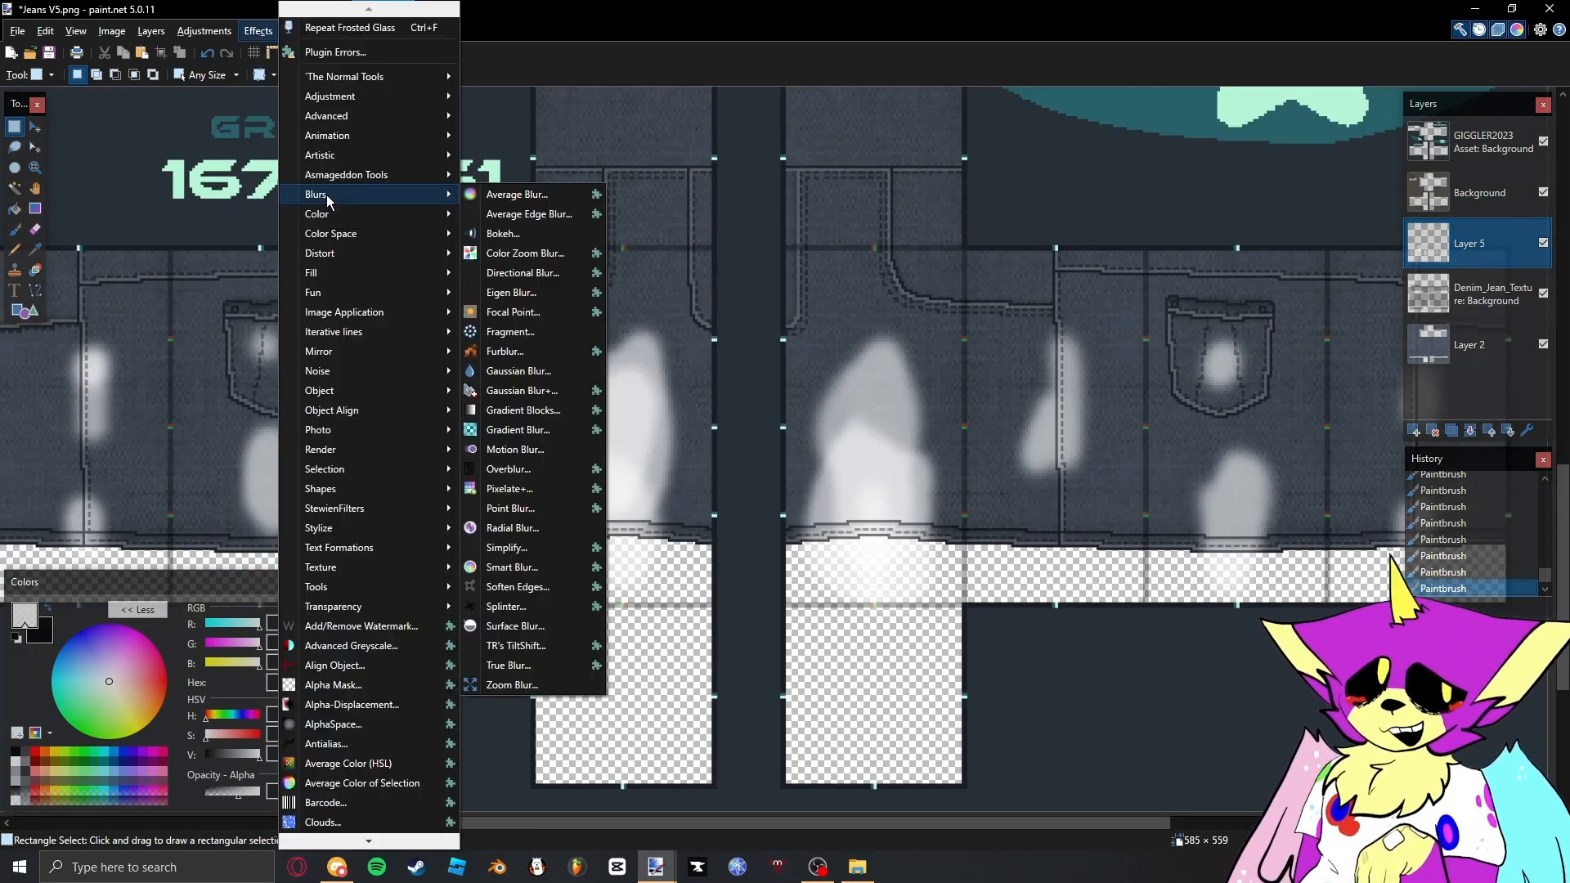
click(543, 368)
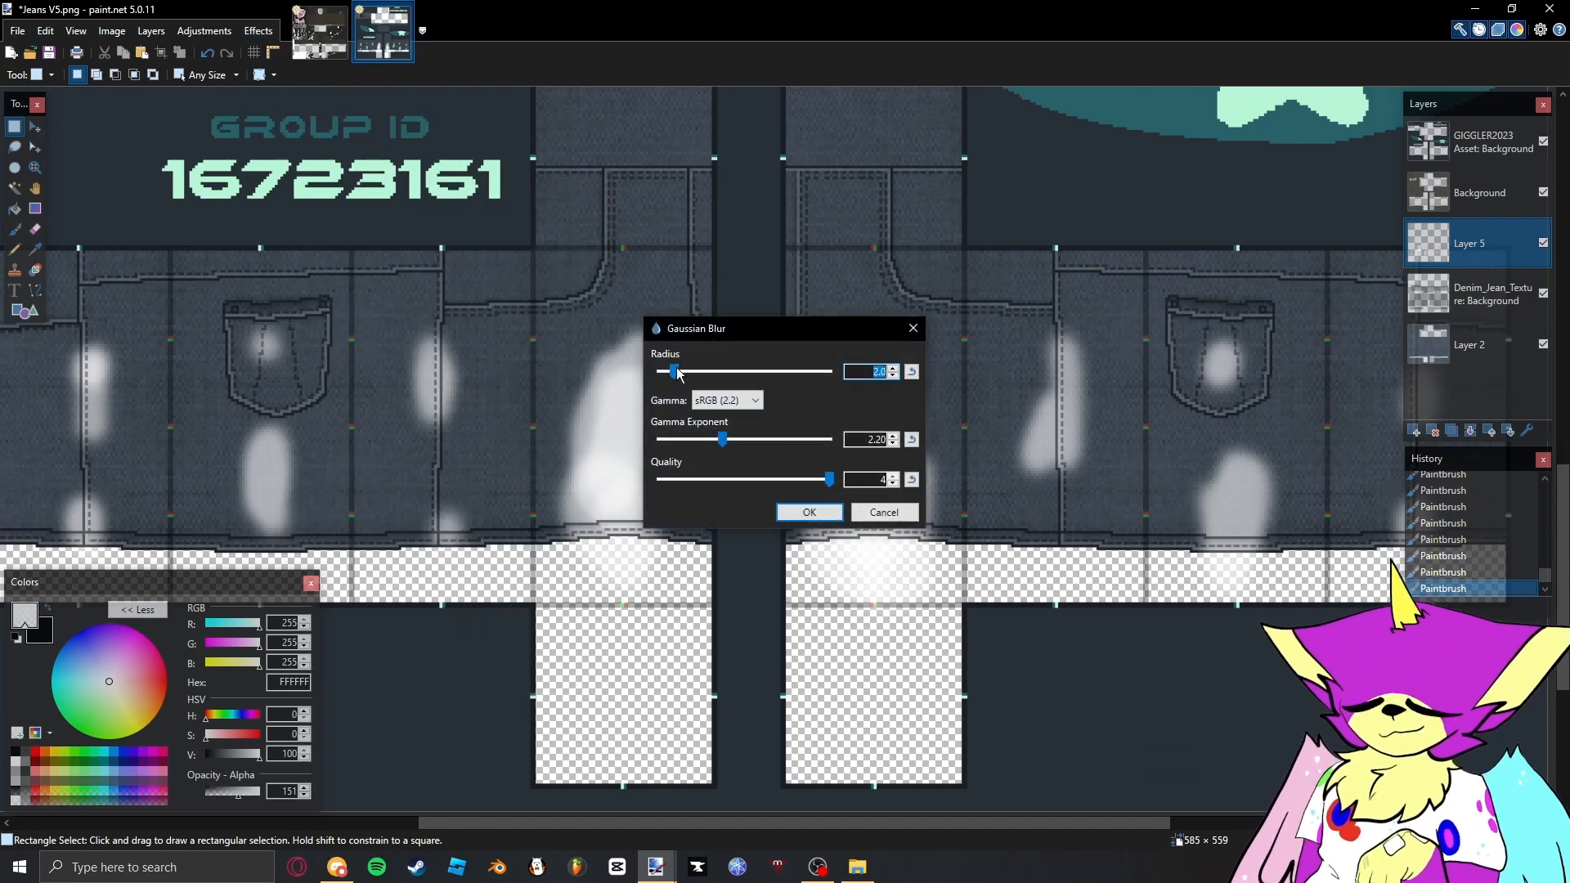
drag(690, 376, 708, 377)
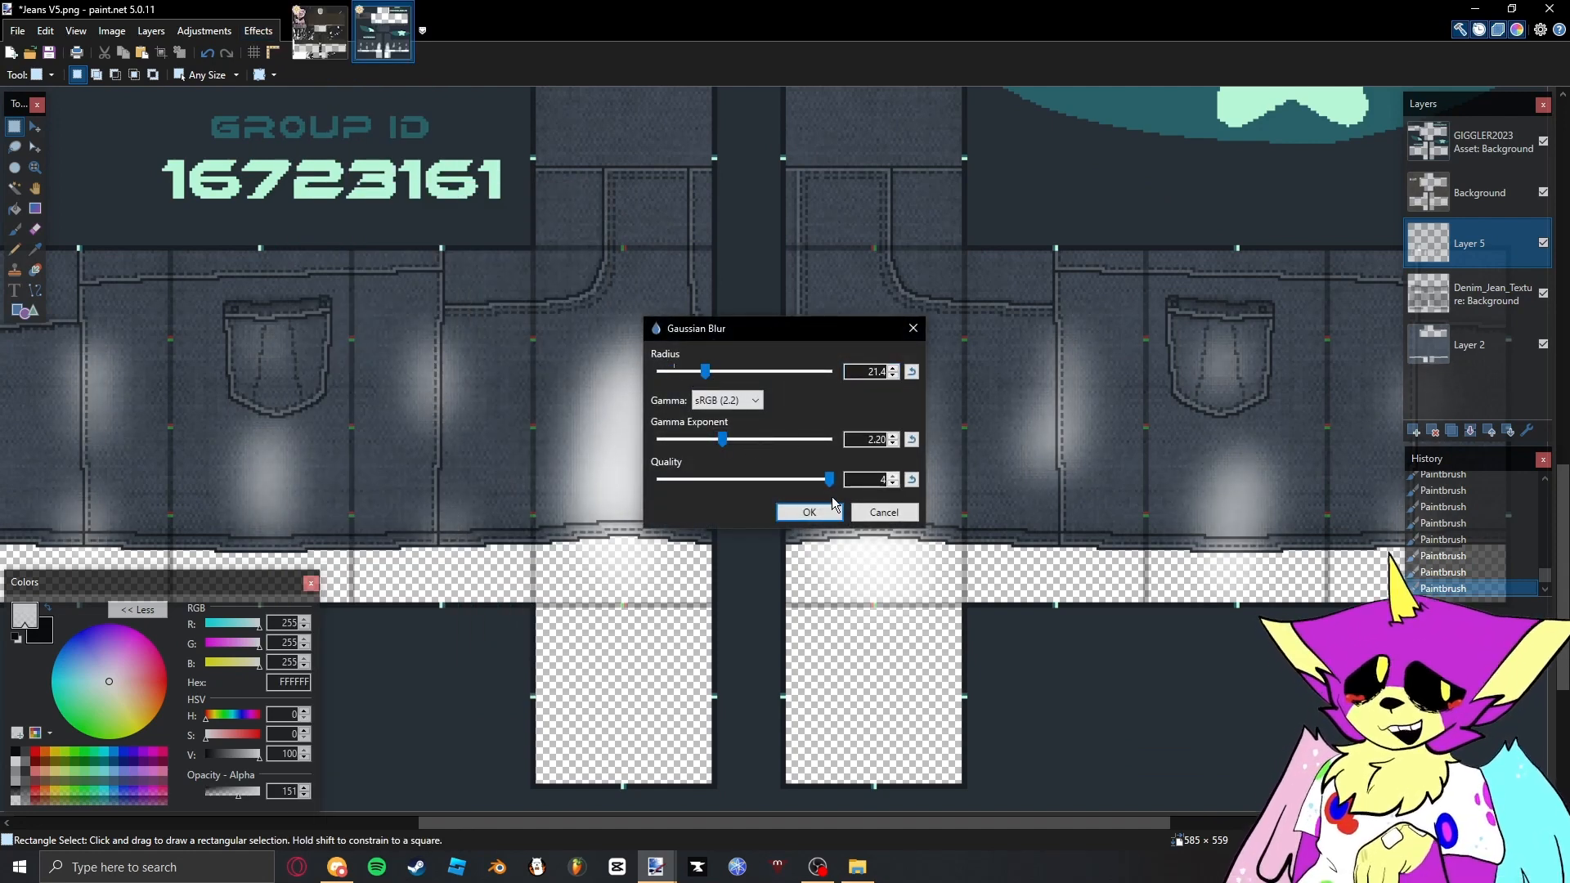
click(832, 509)
- Erase the highlights outside the jeans fabric from Layer 5 and set the layer to Overlay blending with opacity 125
click(1470, 345)
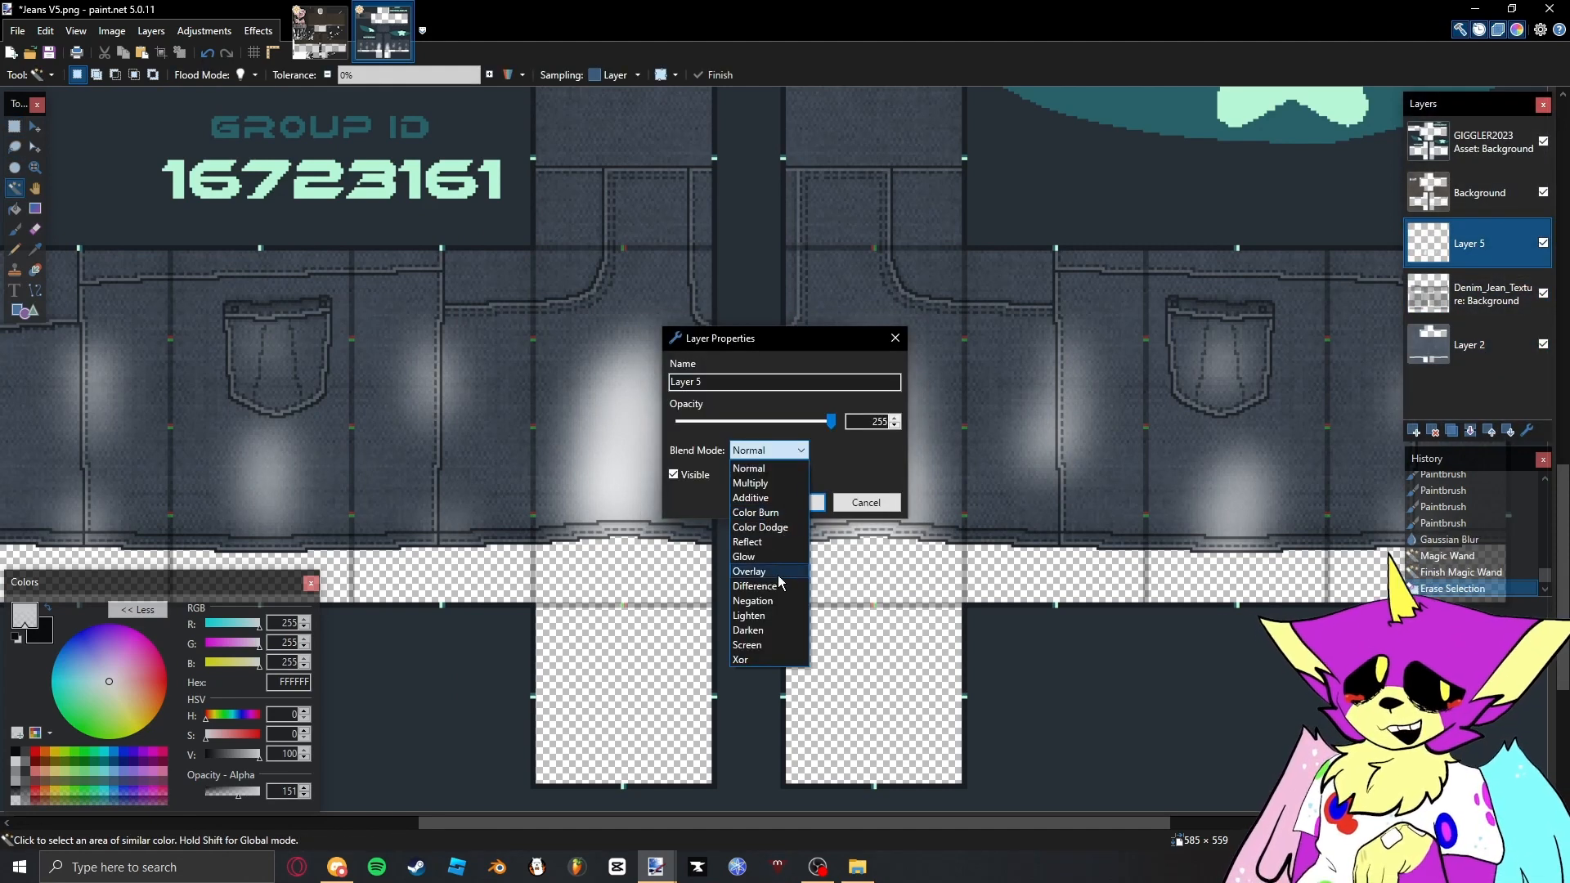
click(772, 558)
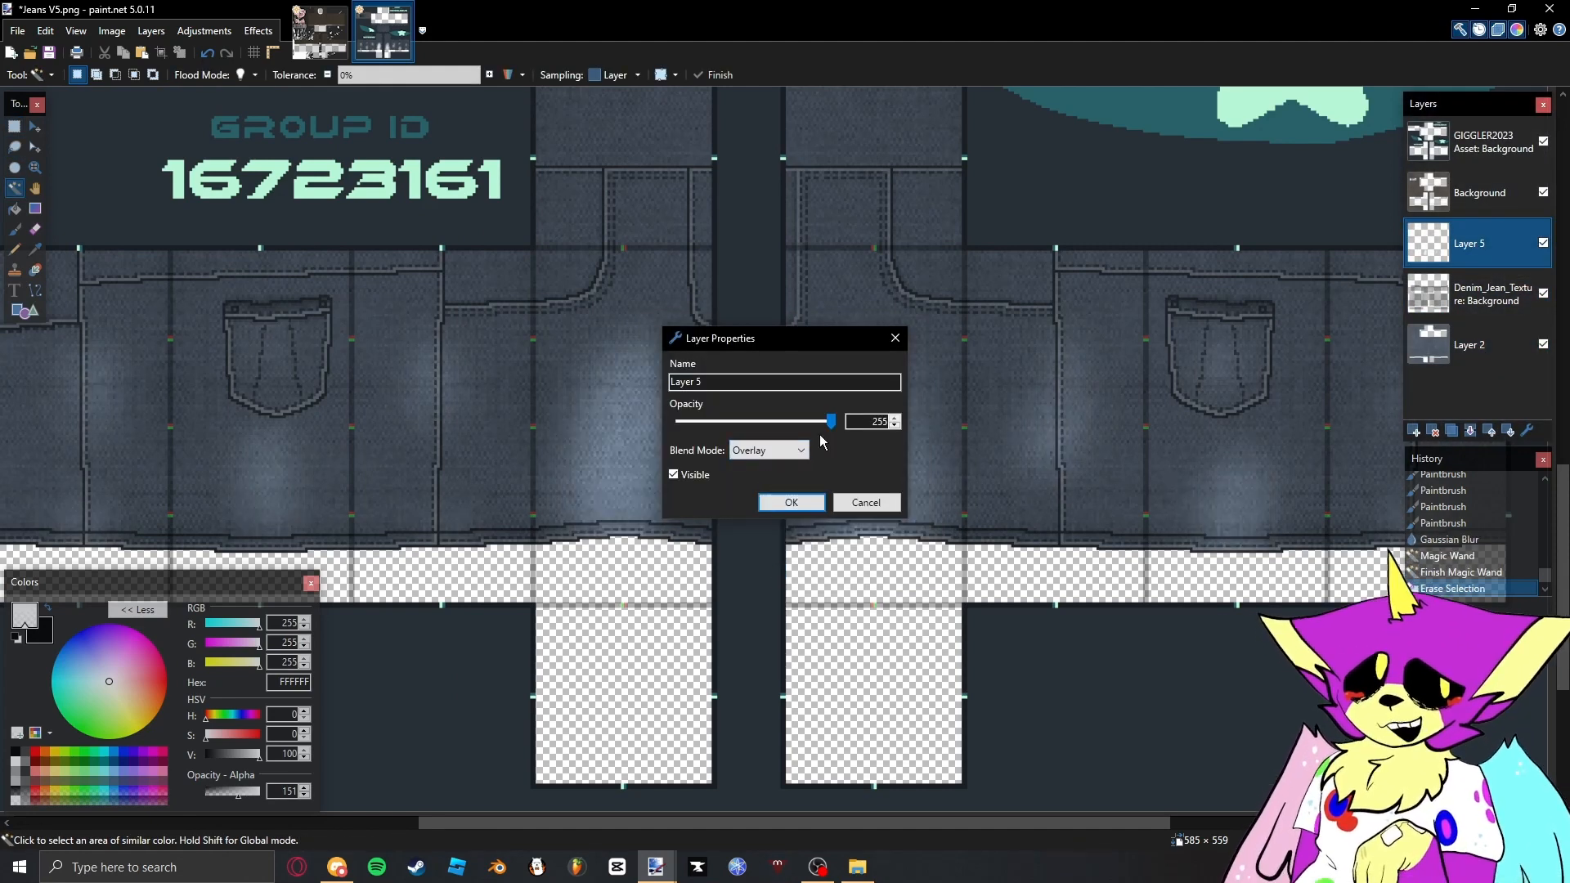
drag(816, 427, 756, 427)
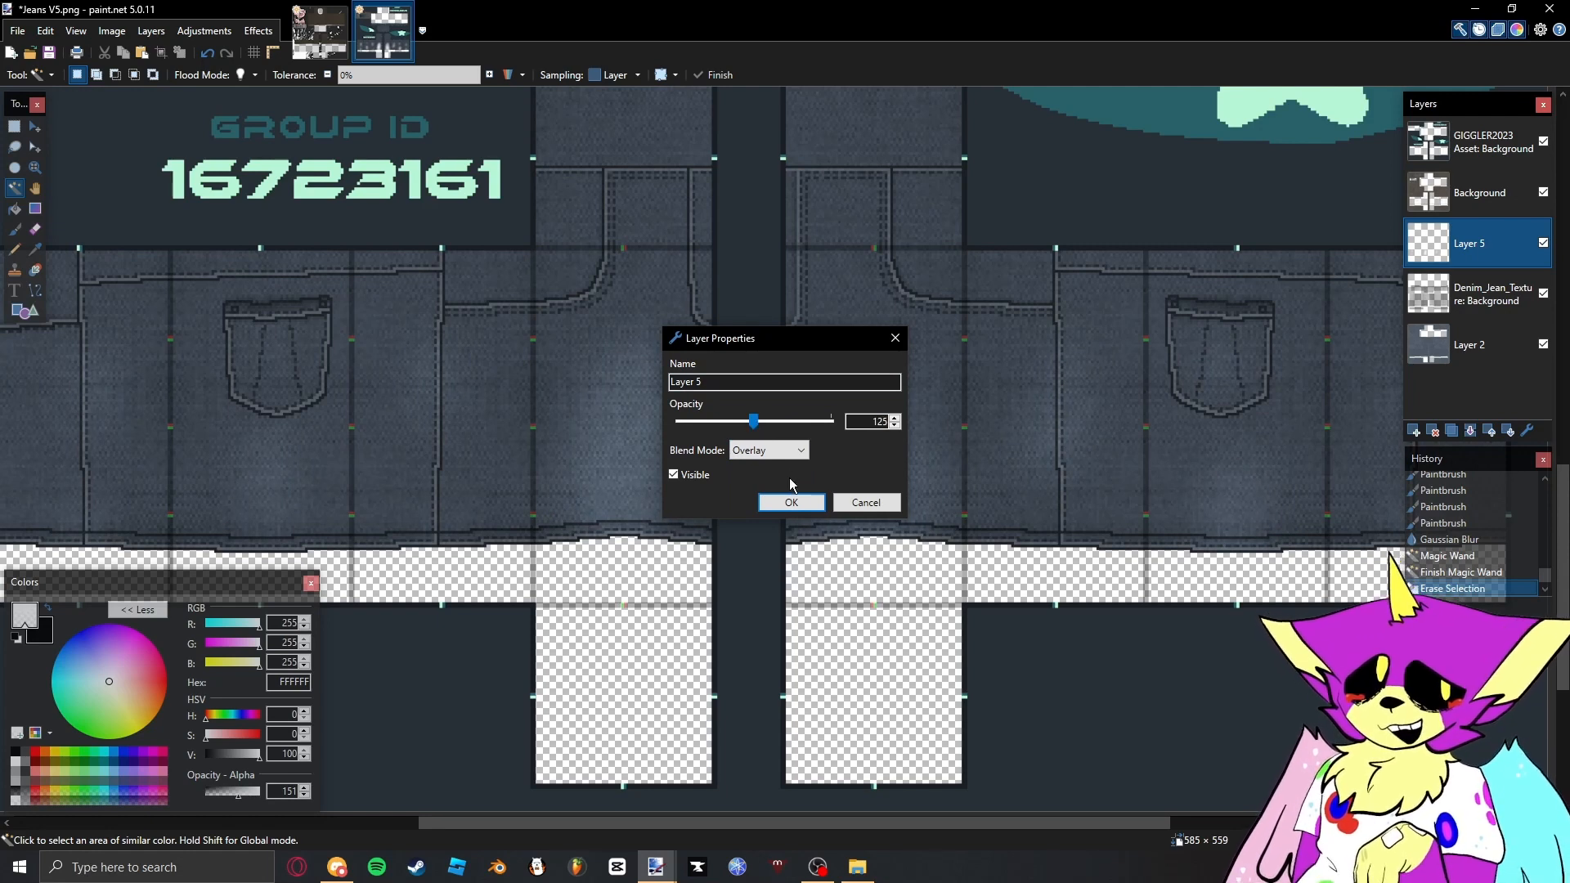
click(791, 503)
- Select the jeans' outlines on the Background layer with the Magic Wand and fill the selection with black on a new layer above it
scroll(790, 327, down, 3)
key(s)
scroll(790, 261, up, 3)
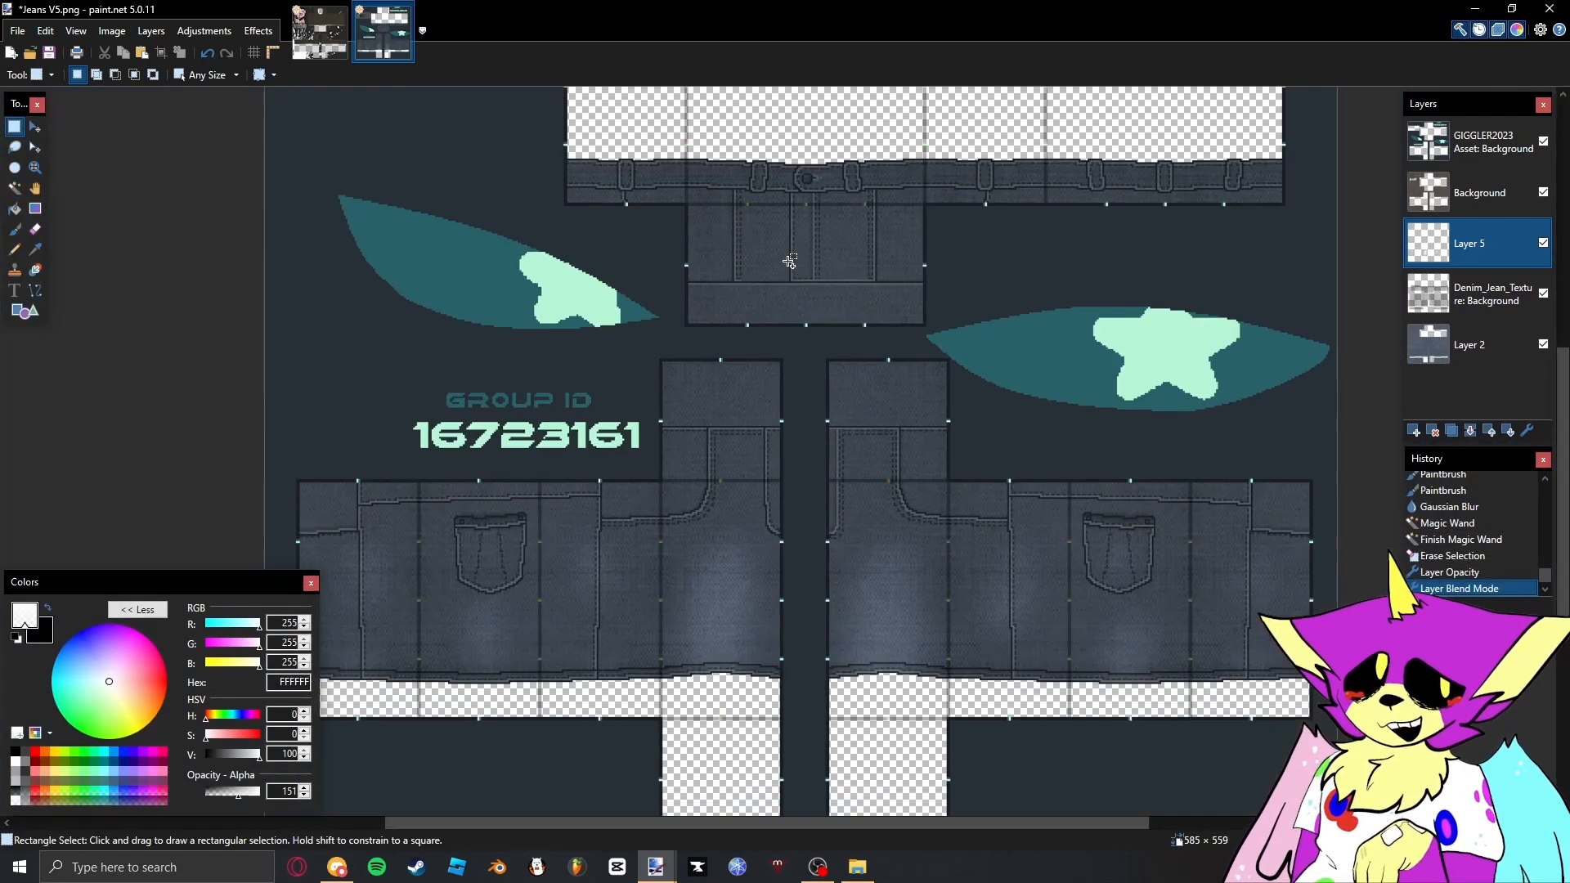
scroll(791, 298, up, 5)
click(1479, 193)
key(s)
key(s)
key(s)
click(778, 256)
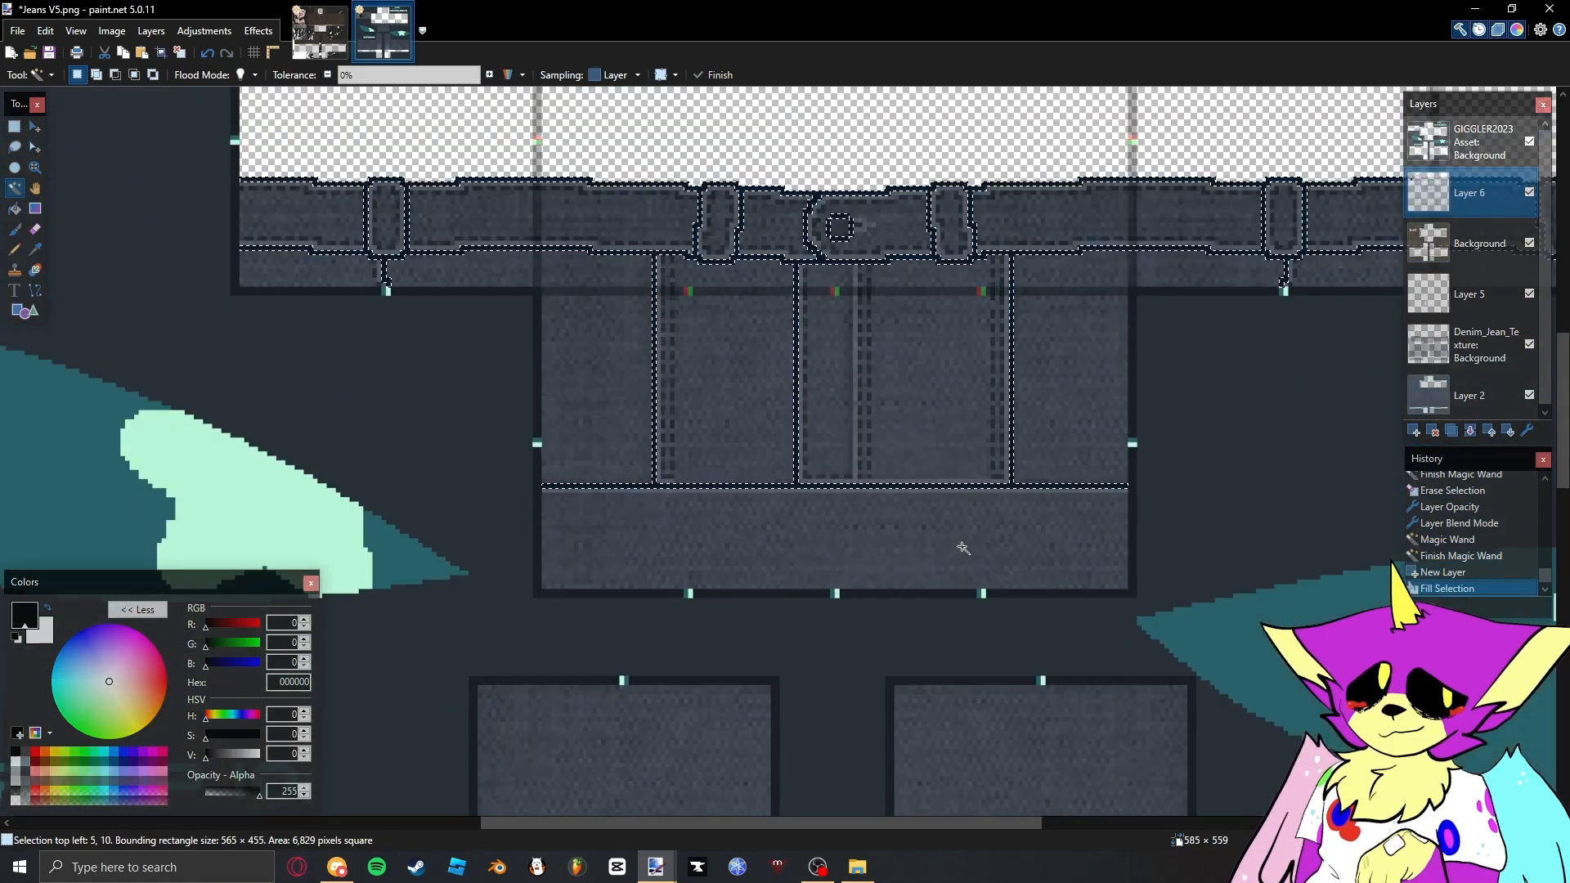
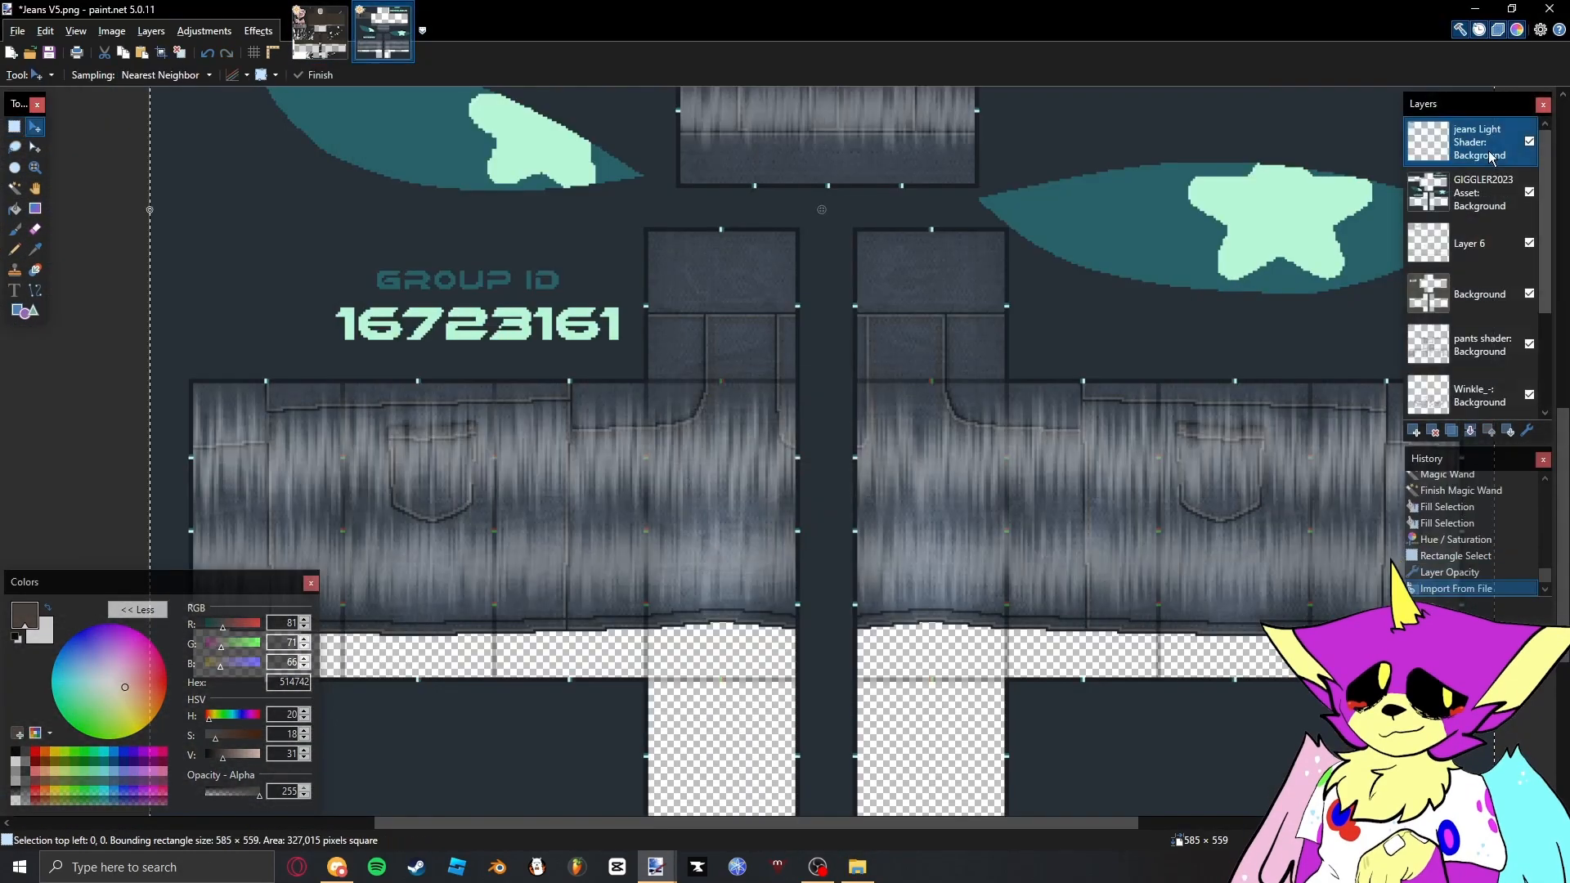
- Lower the opacity of the Denim_Jean_Texture layer and set the First_try_at_a_fabric layer's blend mode to Glow
double_click(1472, 344)
drag(831, 421, 712, 421)
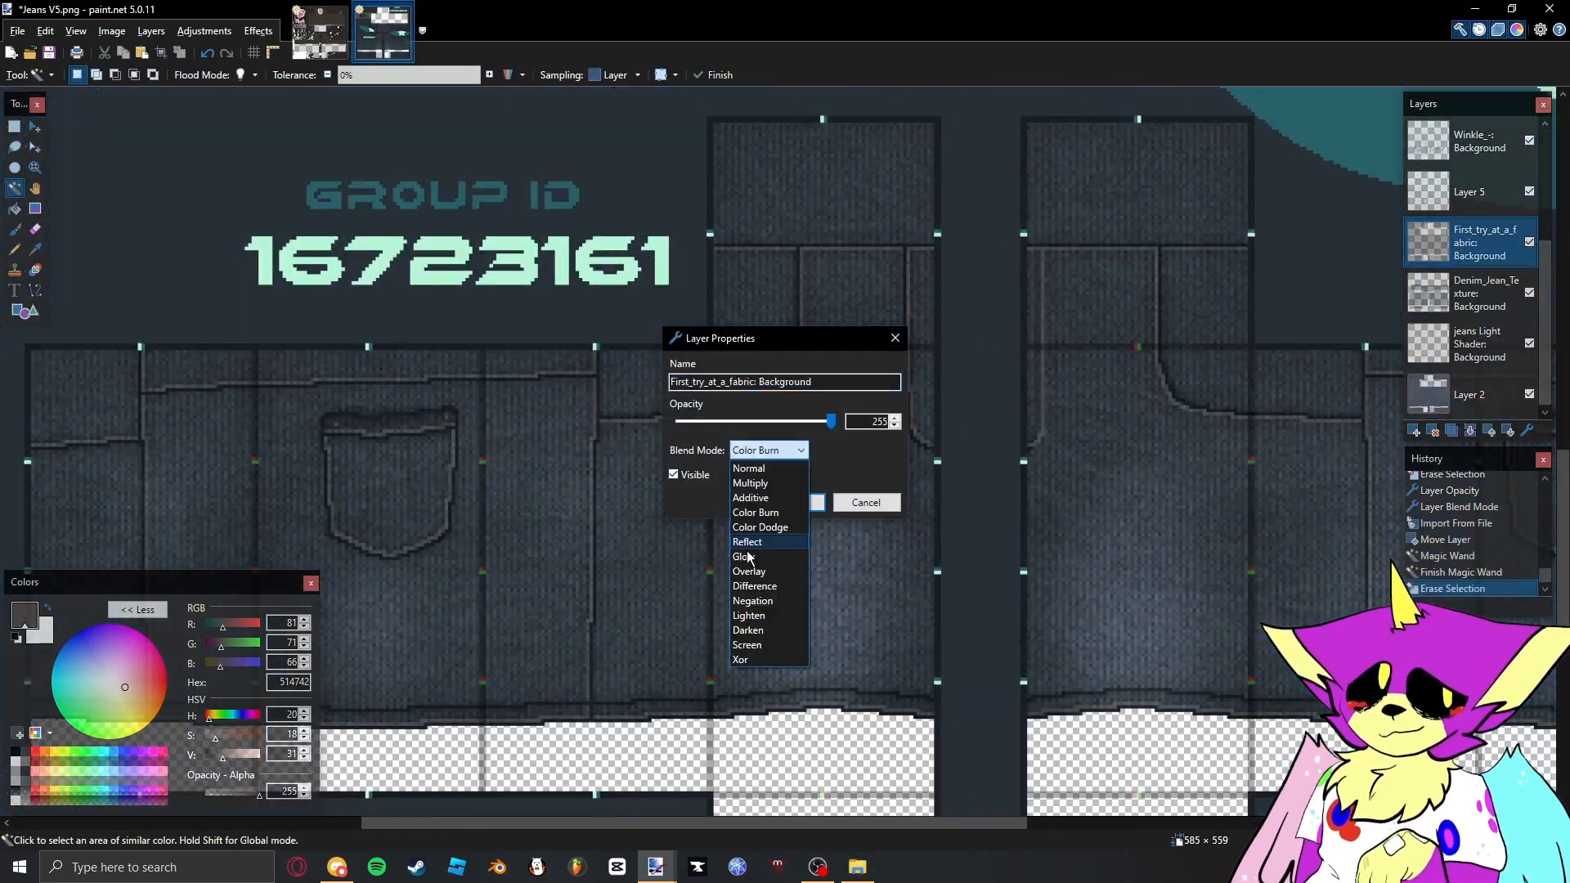
click(747, 556)
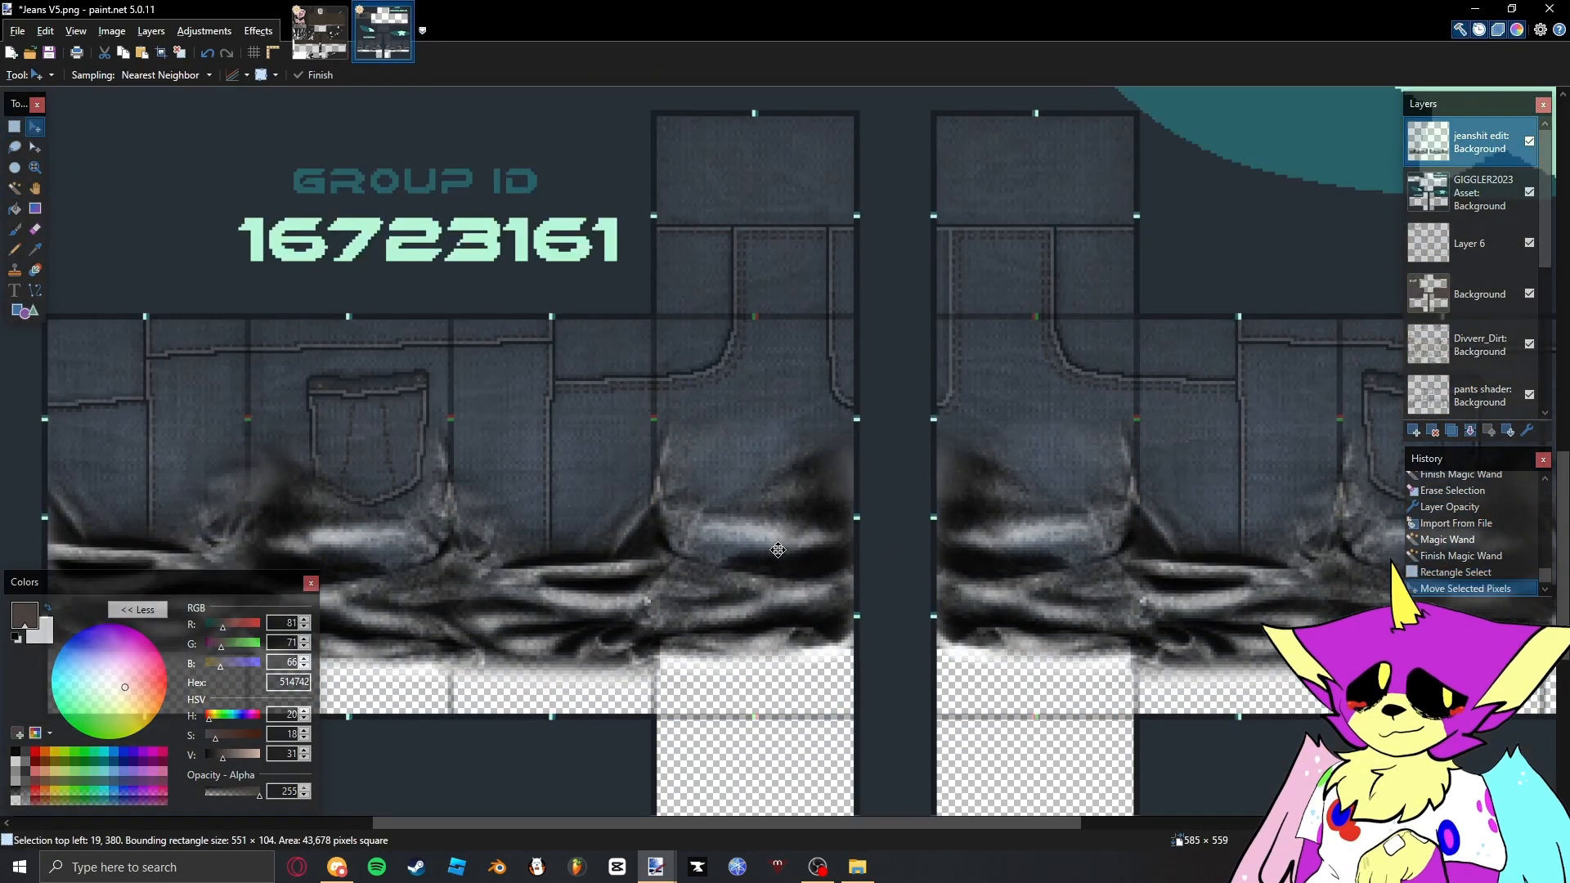
click(1429, 258)
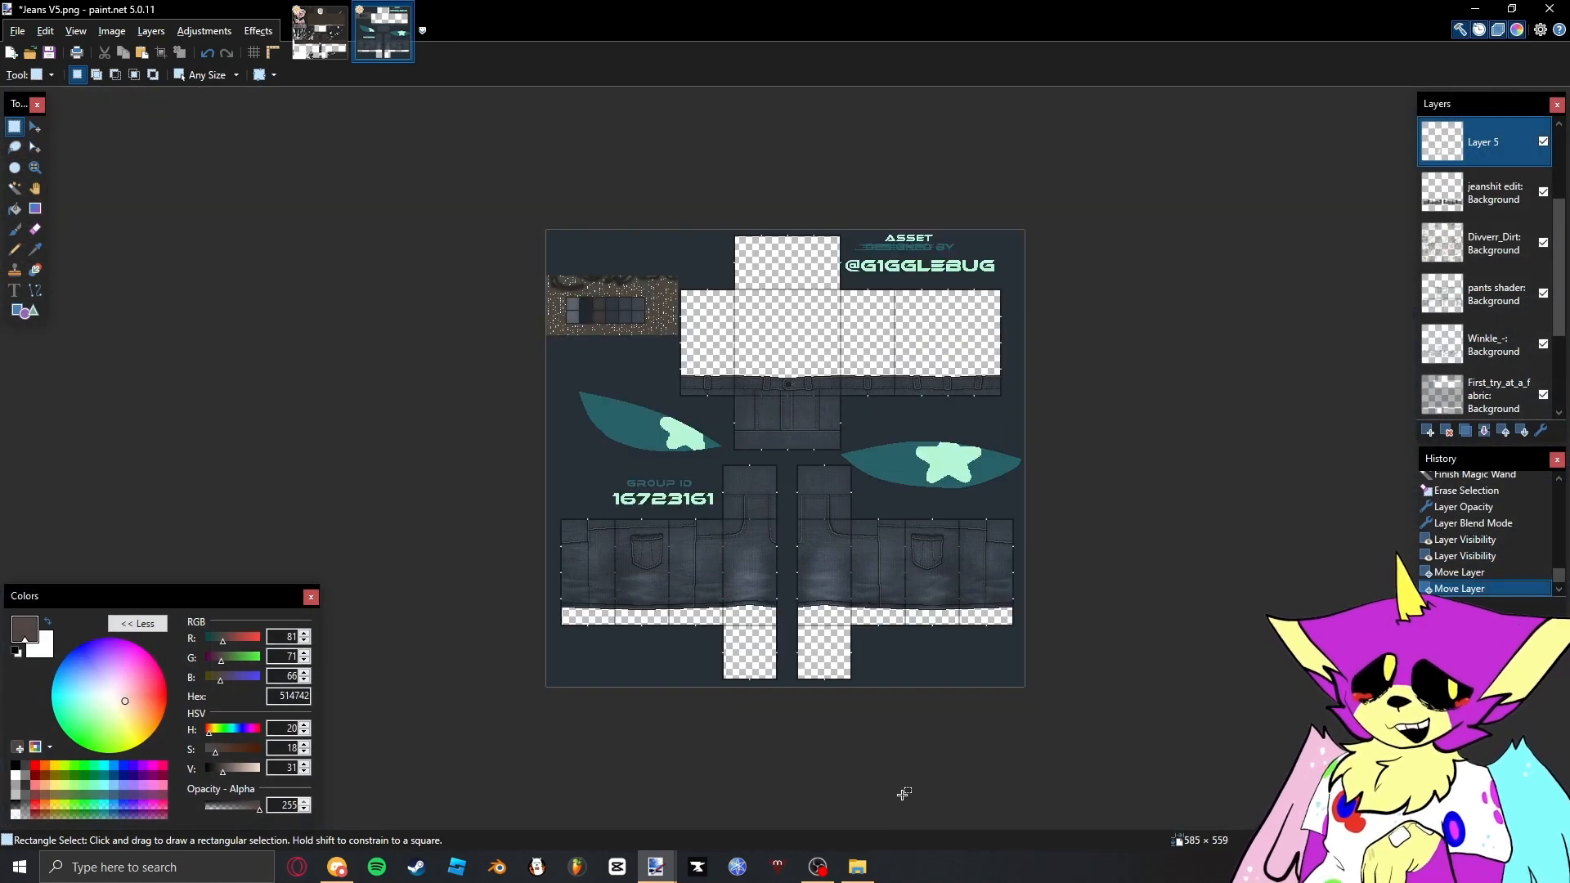
- Toggle the GIGGLER2023 Asset layer's visibility to check the template's panel edges, leaving the layer hidden
scroll(1517, 177, up, 2)
click(1543, 142)
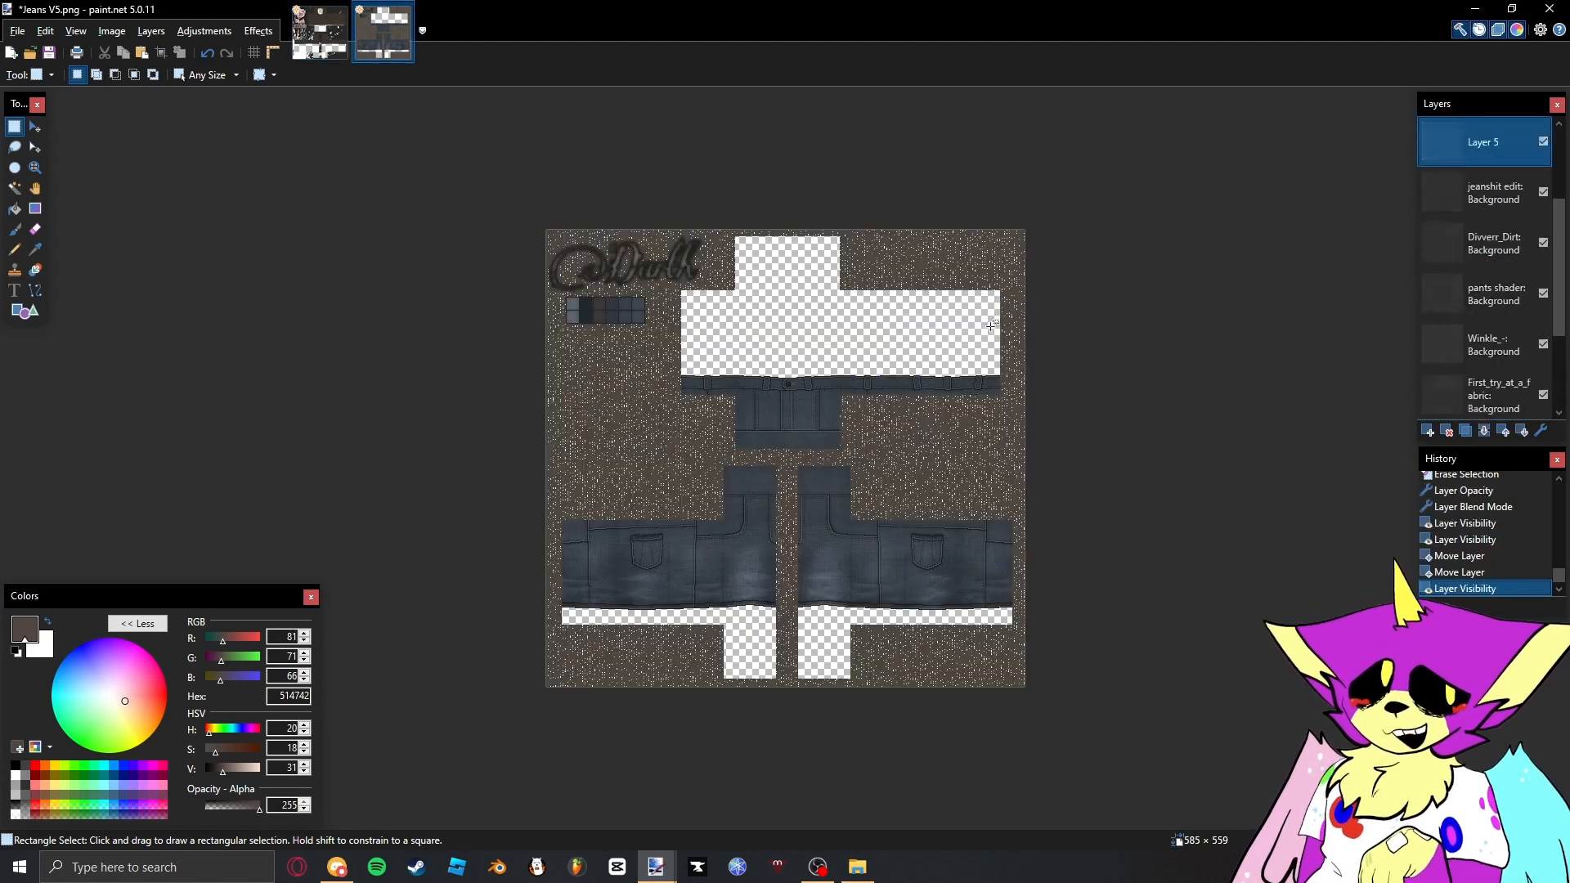
scroll(833, 295, up, 3)
scroll(833, 295, up, 3)
scroll(1517, 163, up, 3)
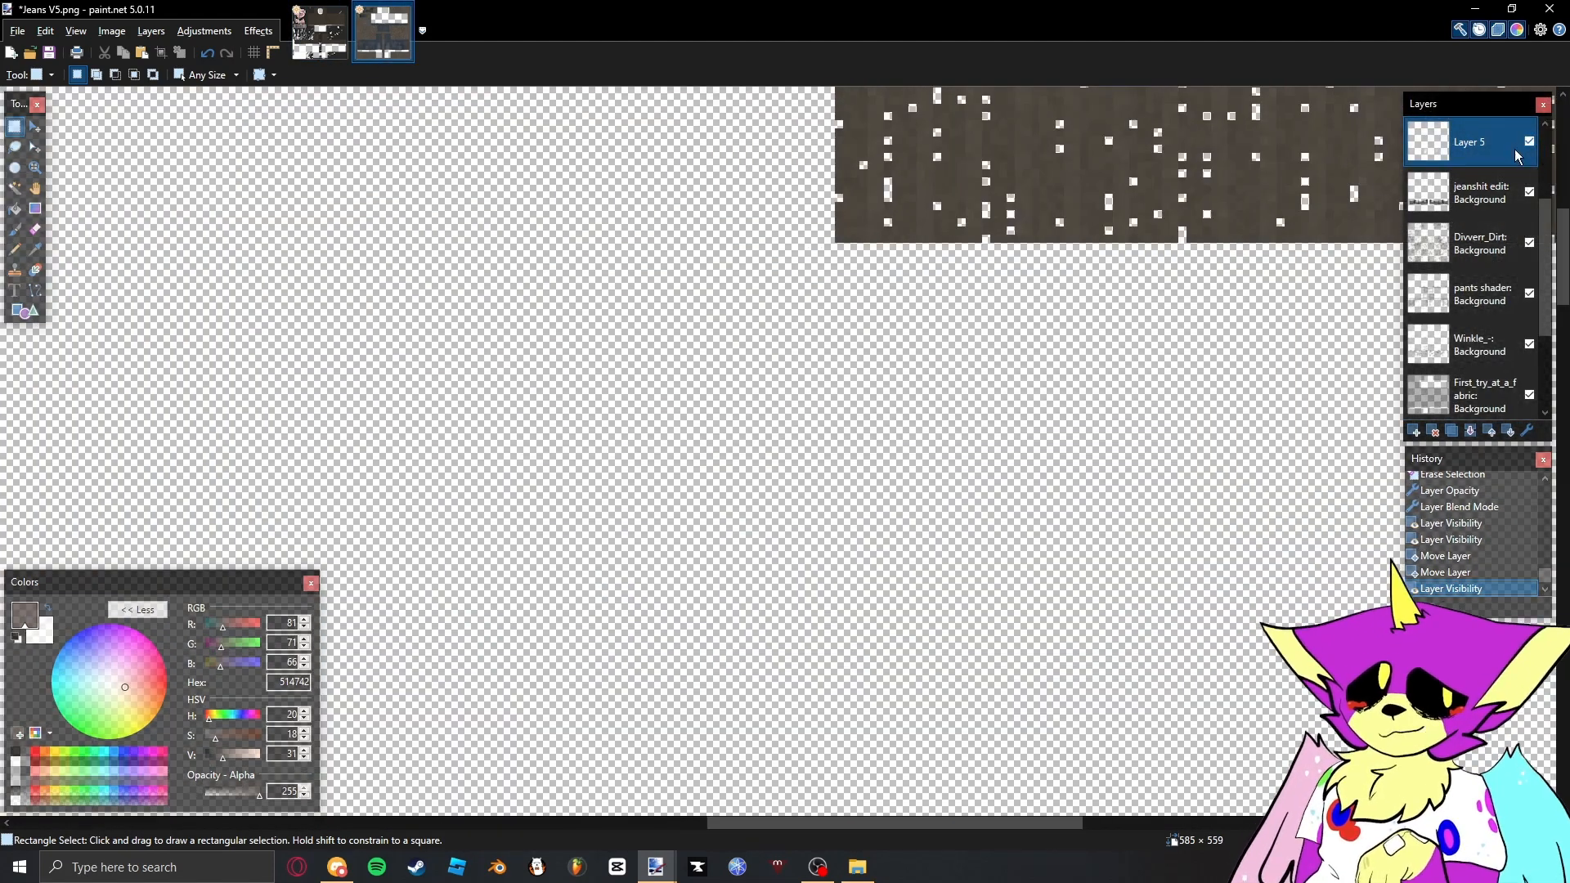
click(1531, 142)
drag(830, 244, 849, 264)
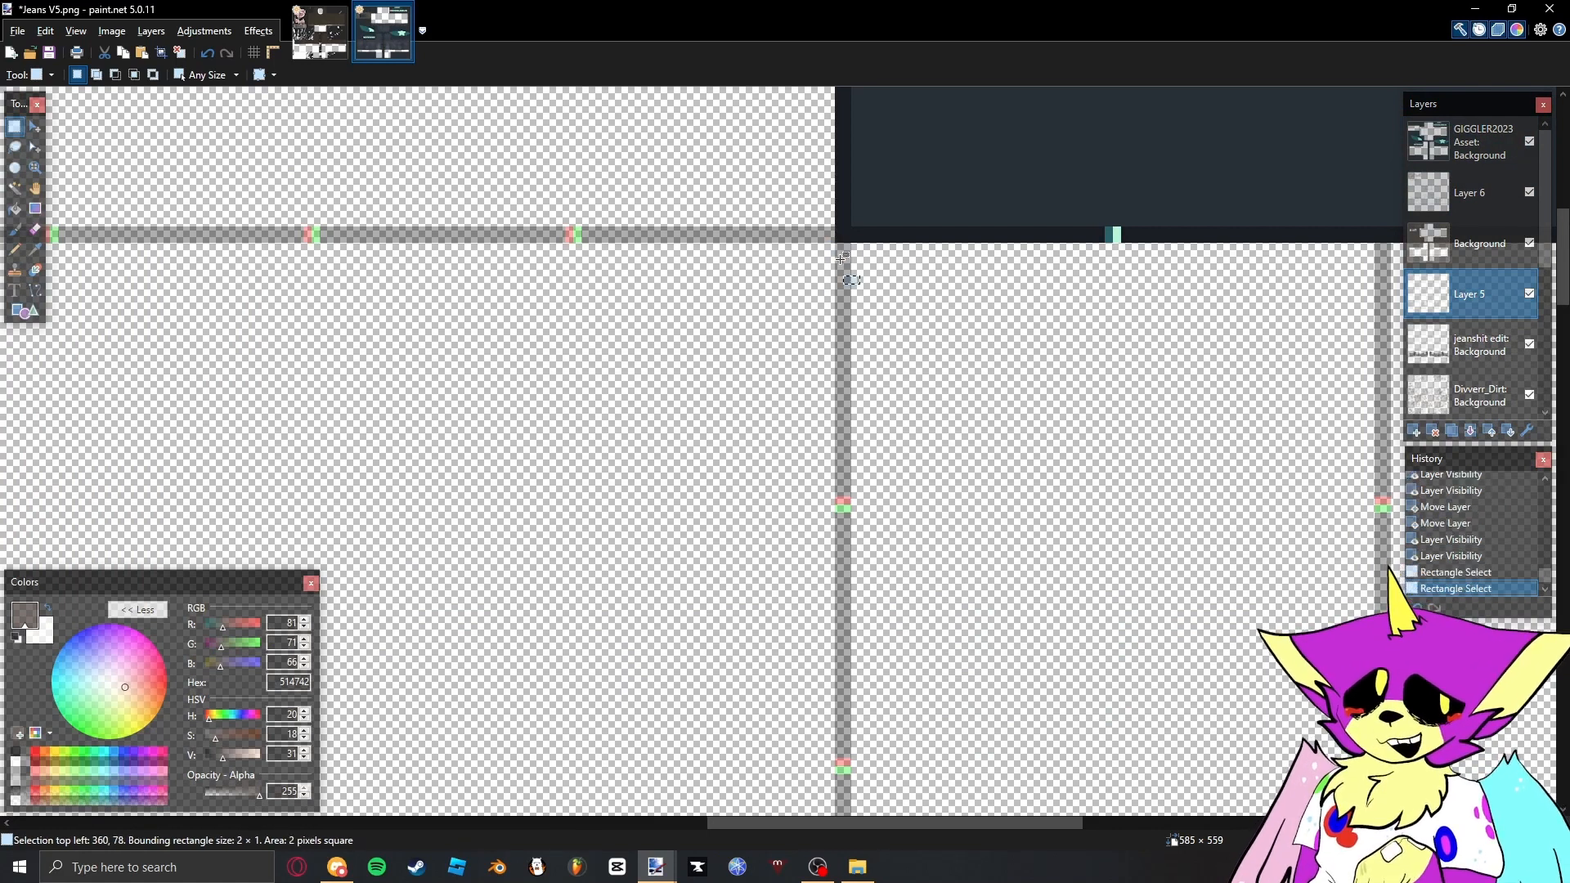
click(1530, 142)
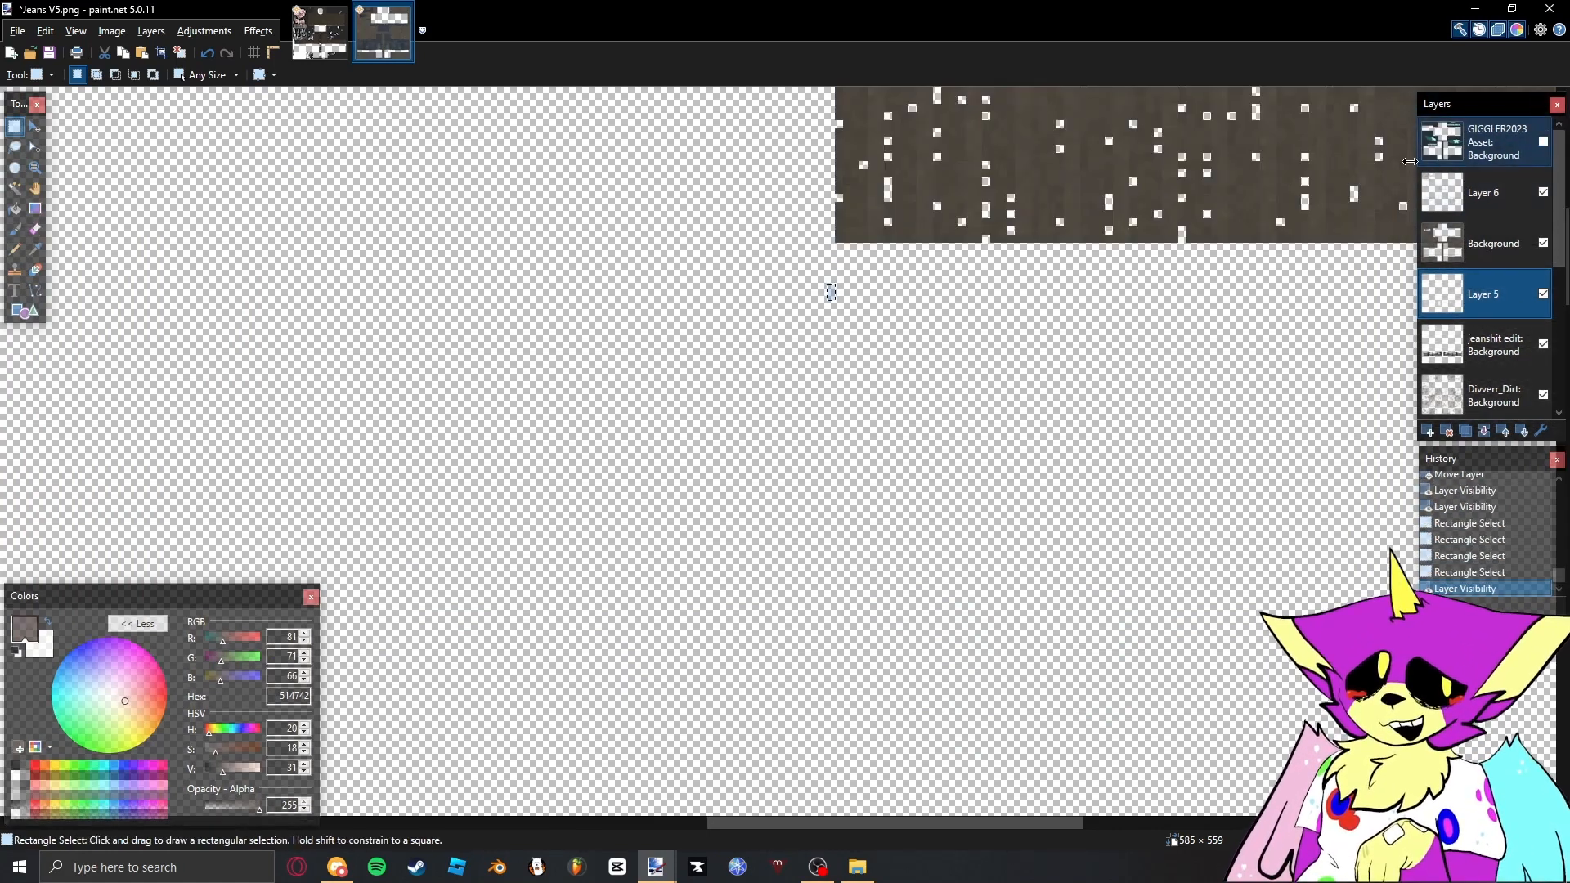
scroll(1001, 629, down, 8)
- Import GIGGLER2023 Finished.png from the Backgrounds Templates folder into the jeans image as a new layer
click(872, 872)
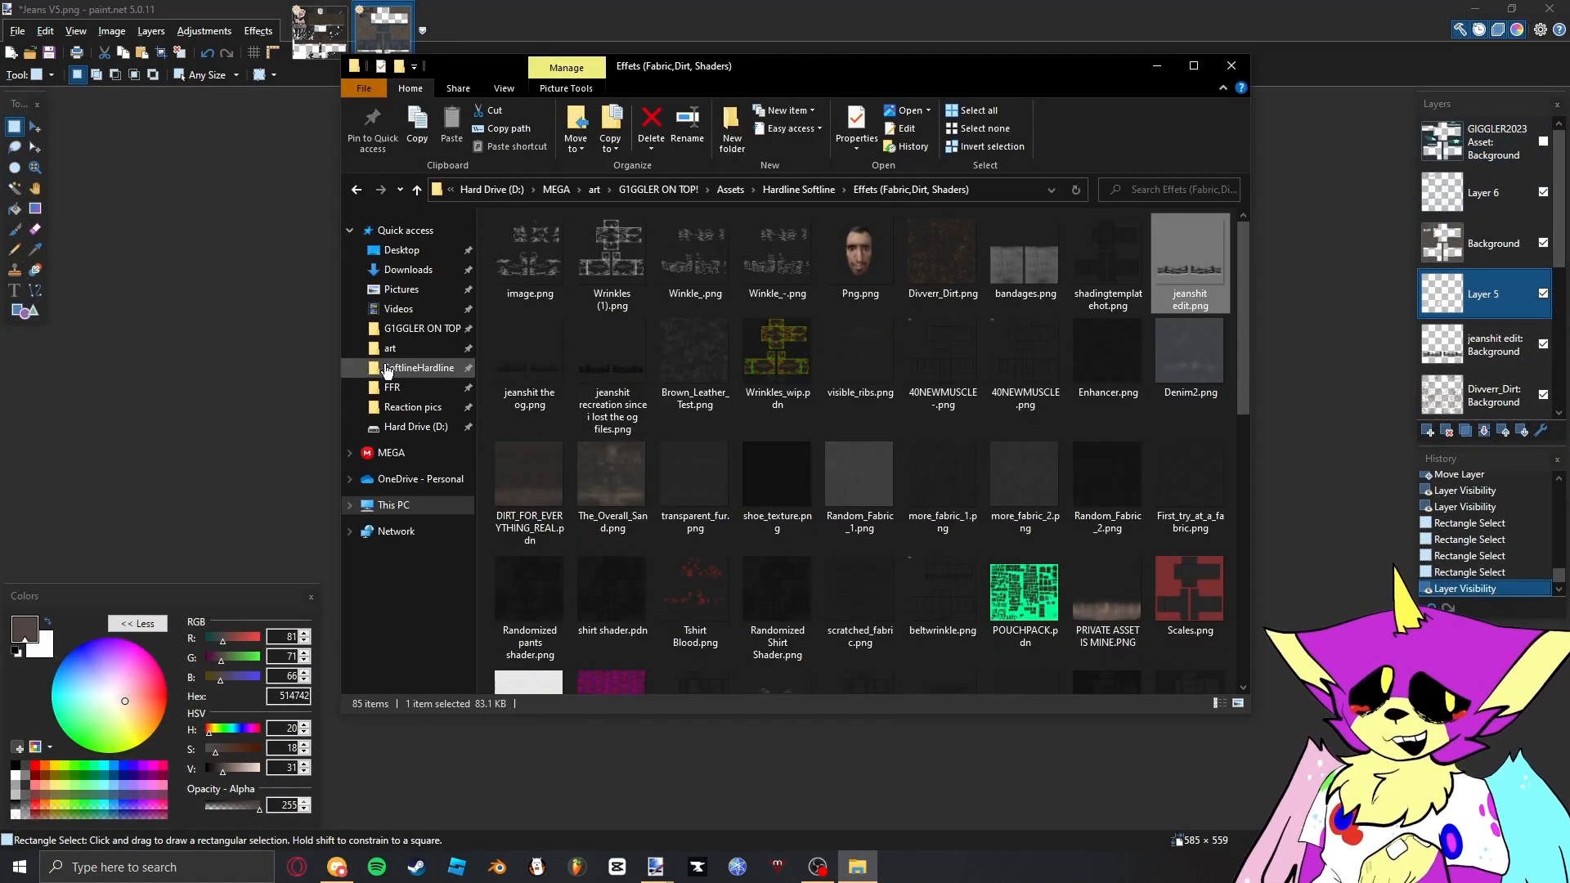
click(388, 370)
click(417, 328)
double_click(632, 246)
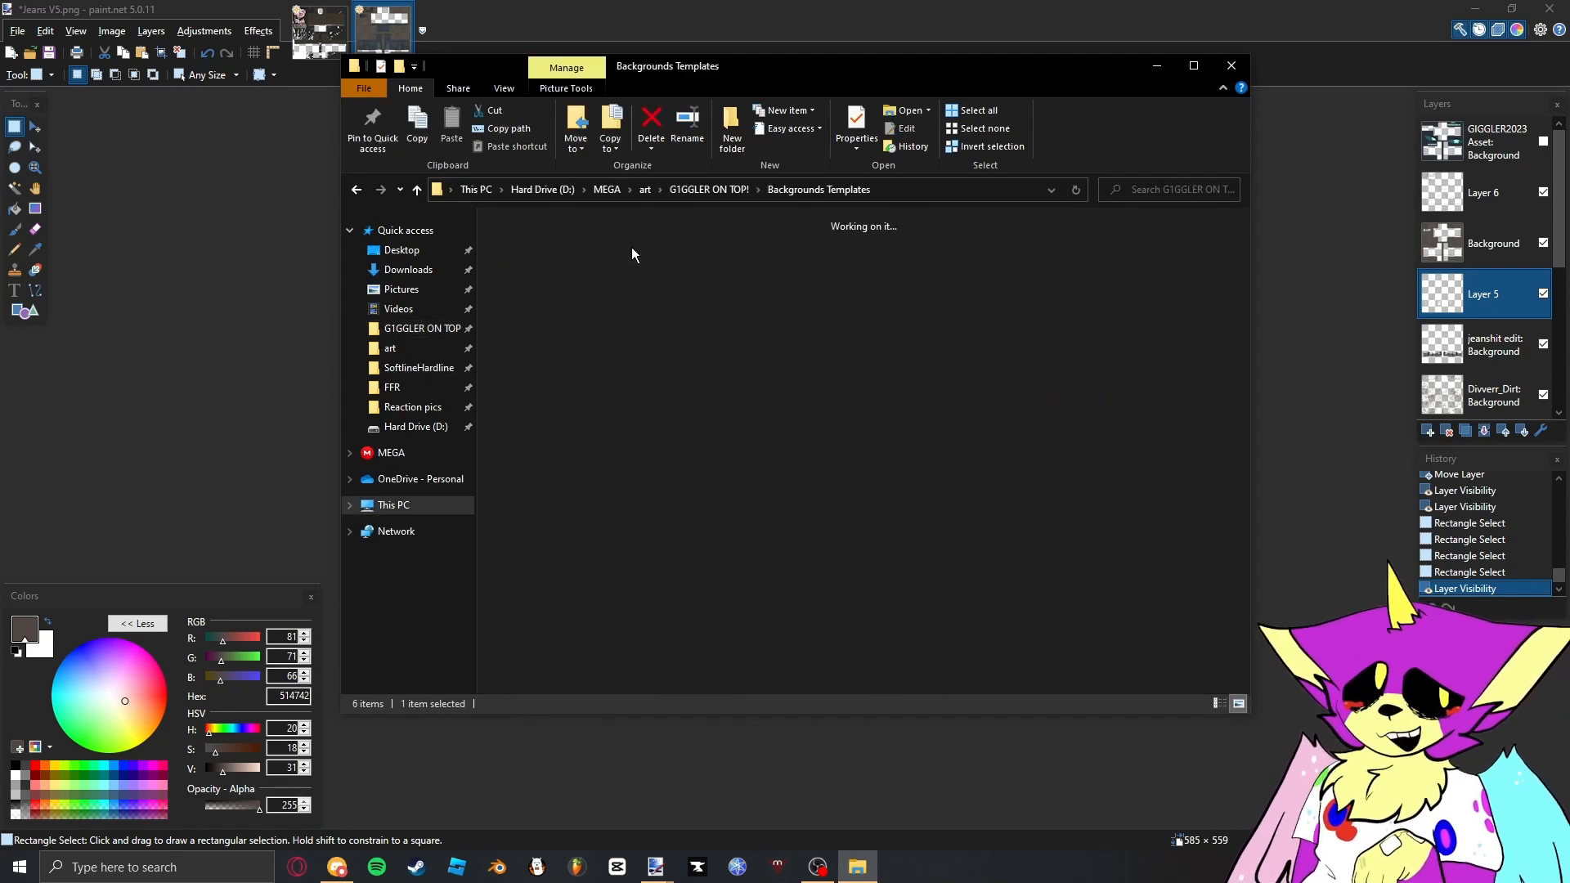
drag(1096, 275, 793, 491)
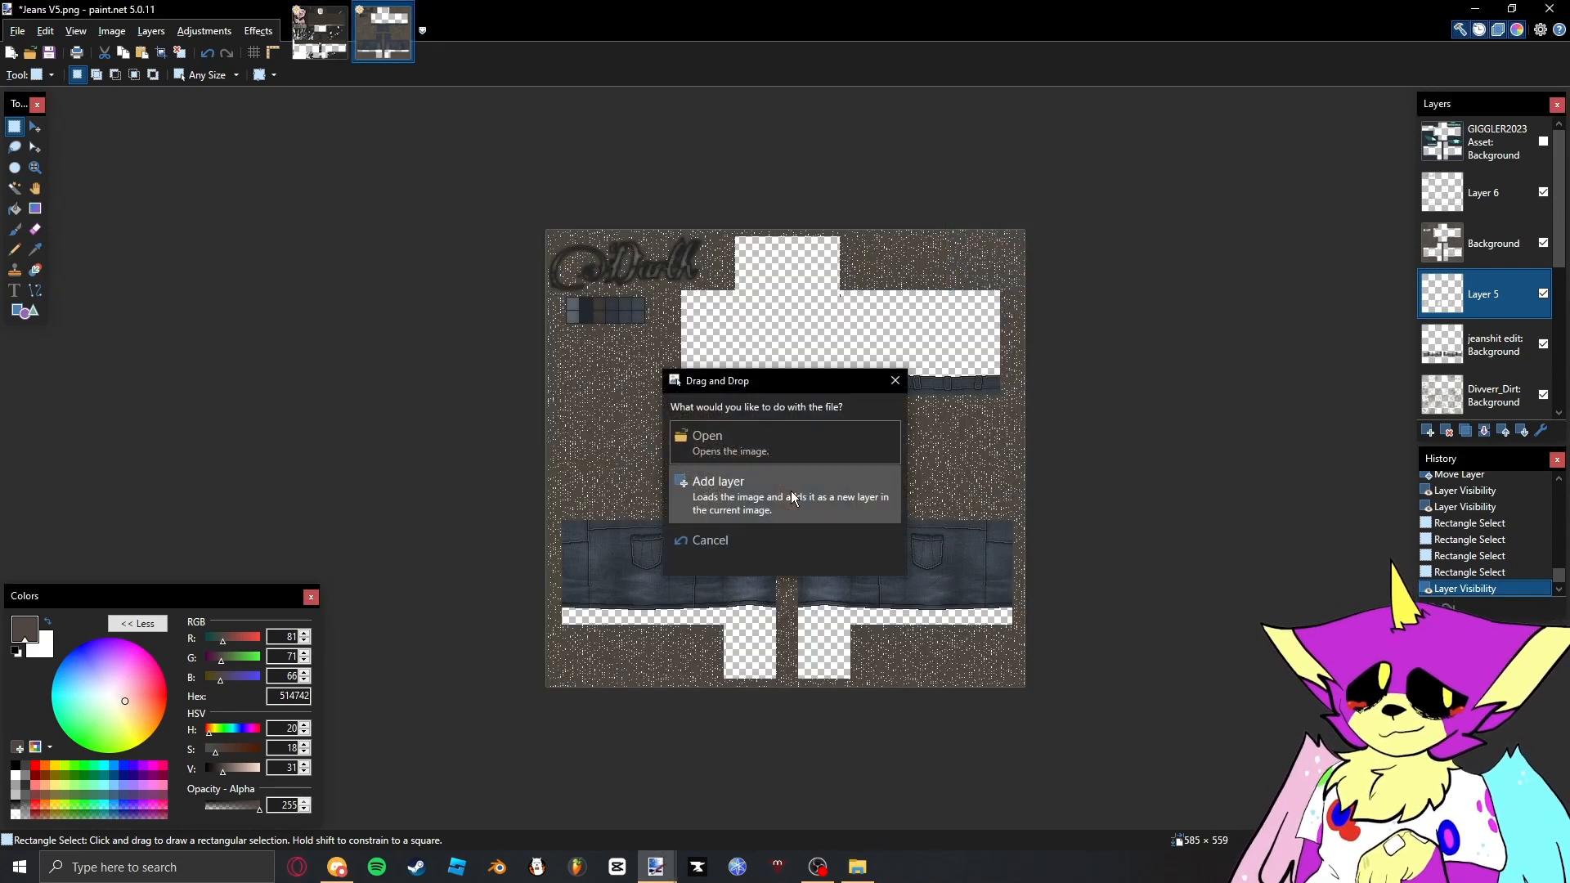
click(720, 514)
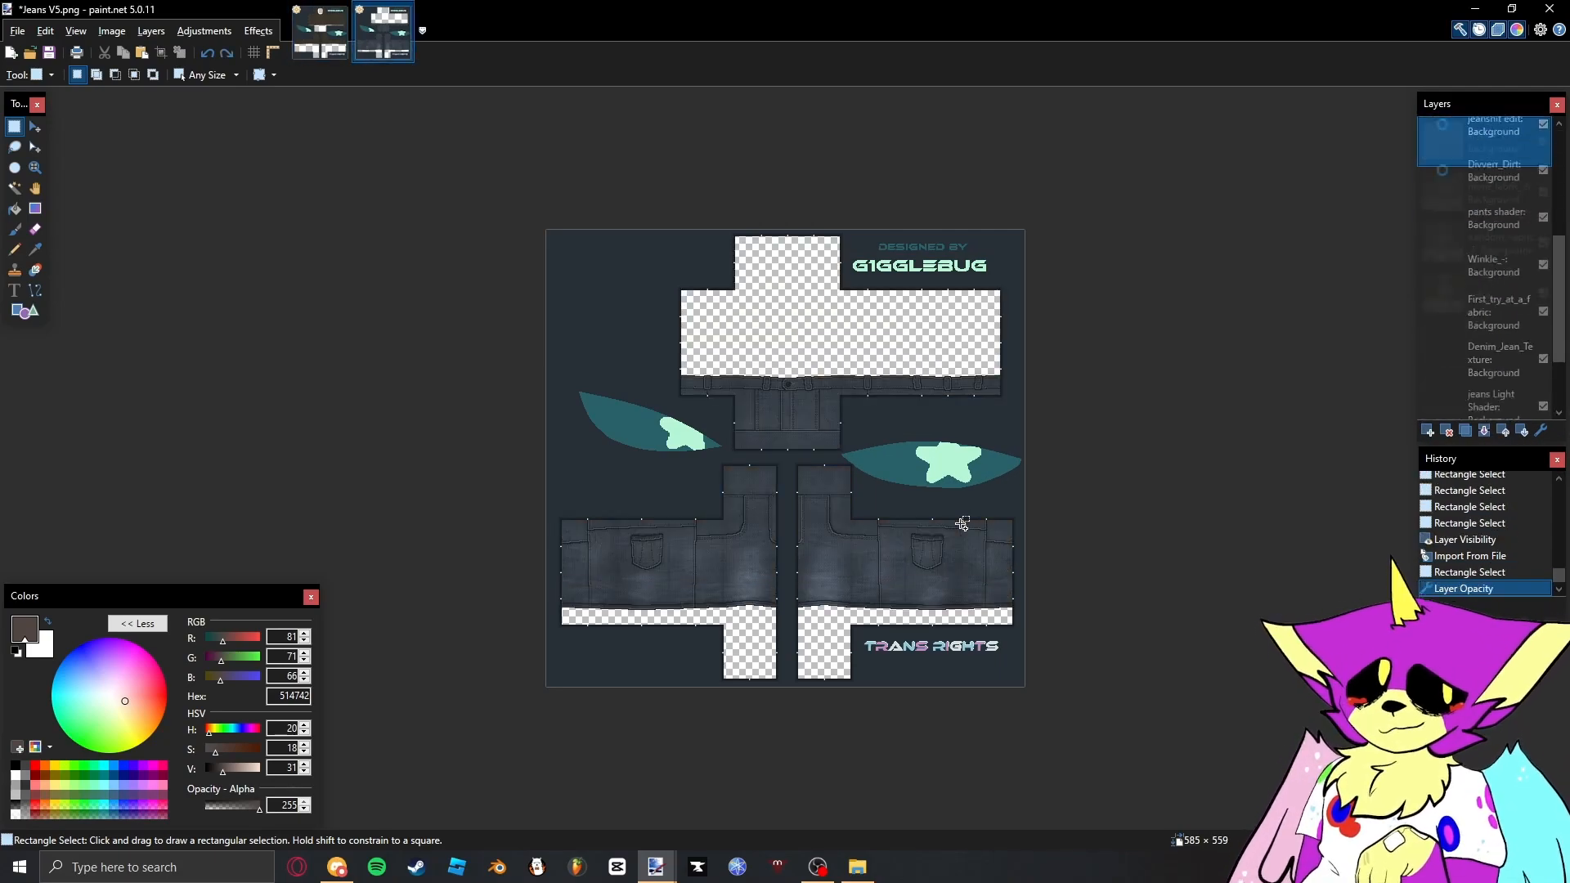
- Save the jeans project in paint.net (*.pdn) format to the PDN folder inside SoftlineHardline
key(ctrl+shift+s)
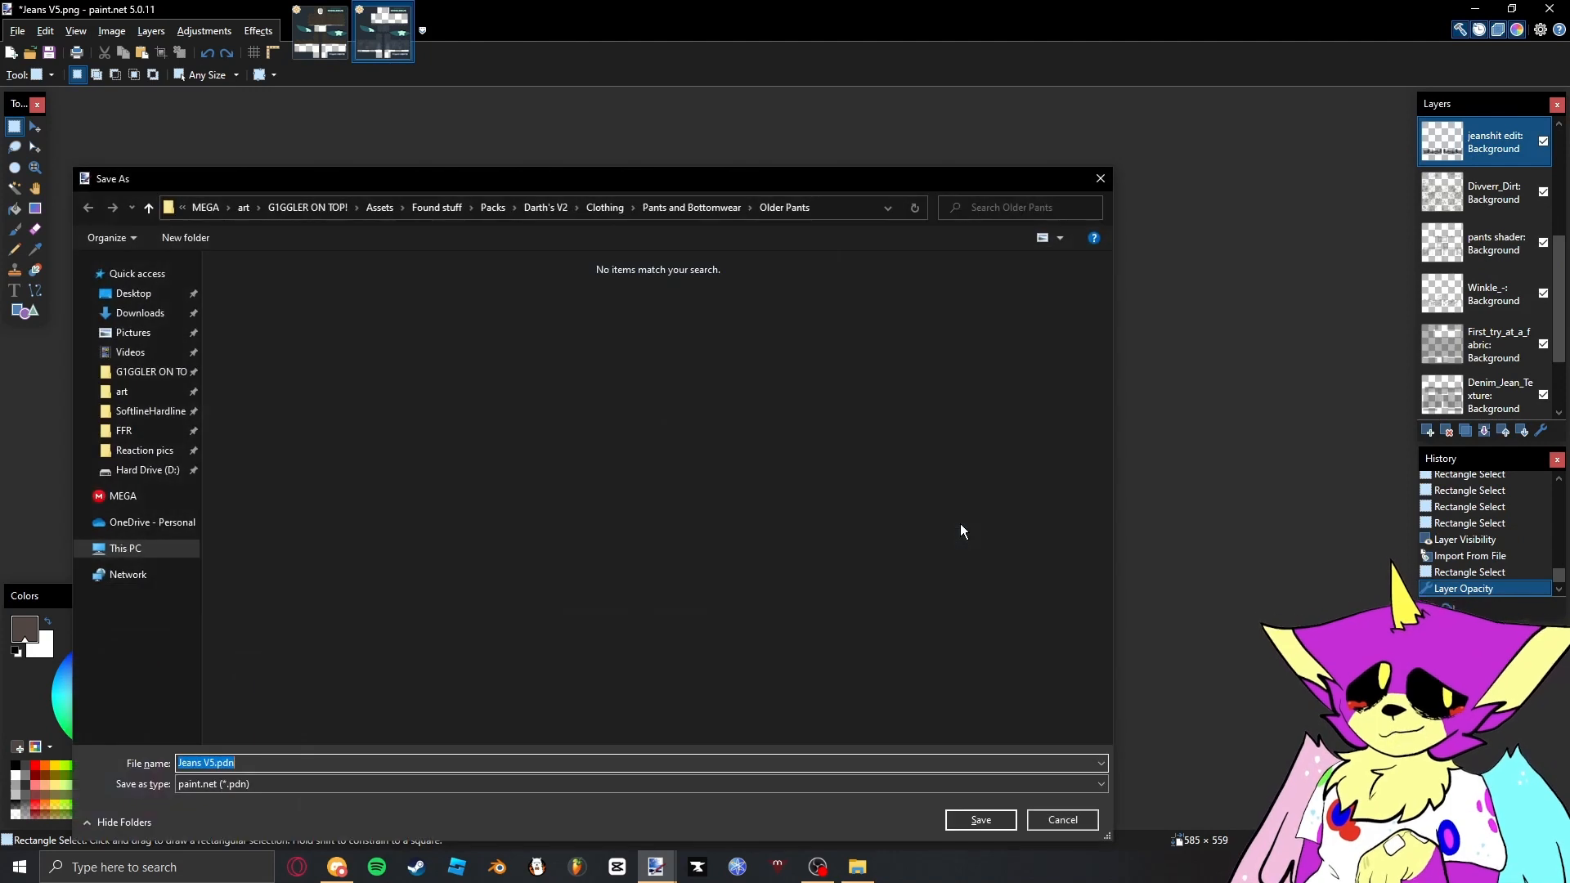
click(116, 413)
double_click(350, 299)
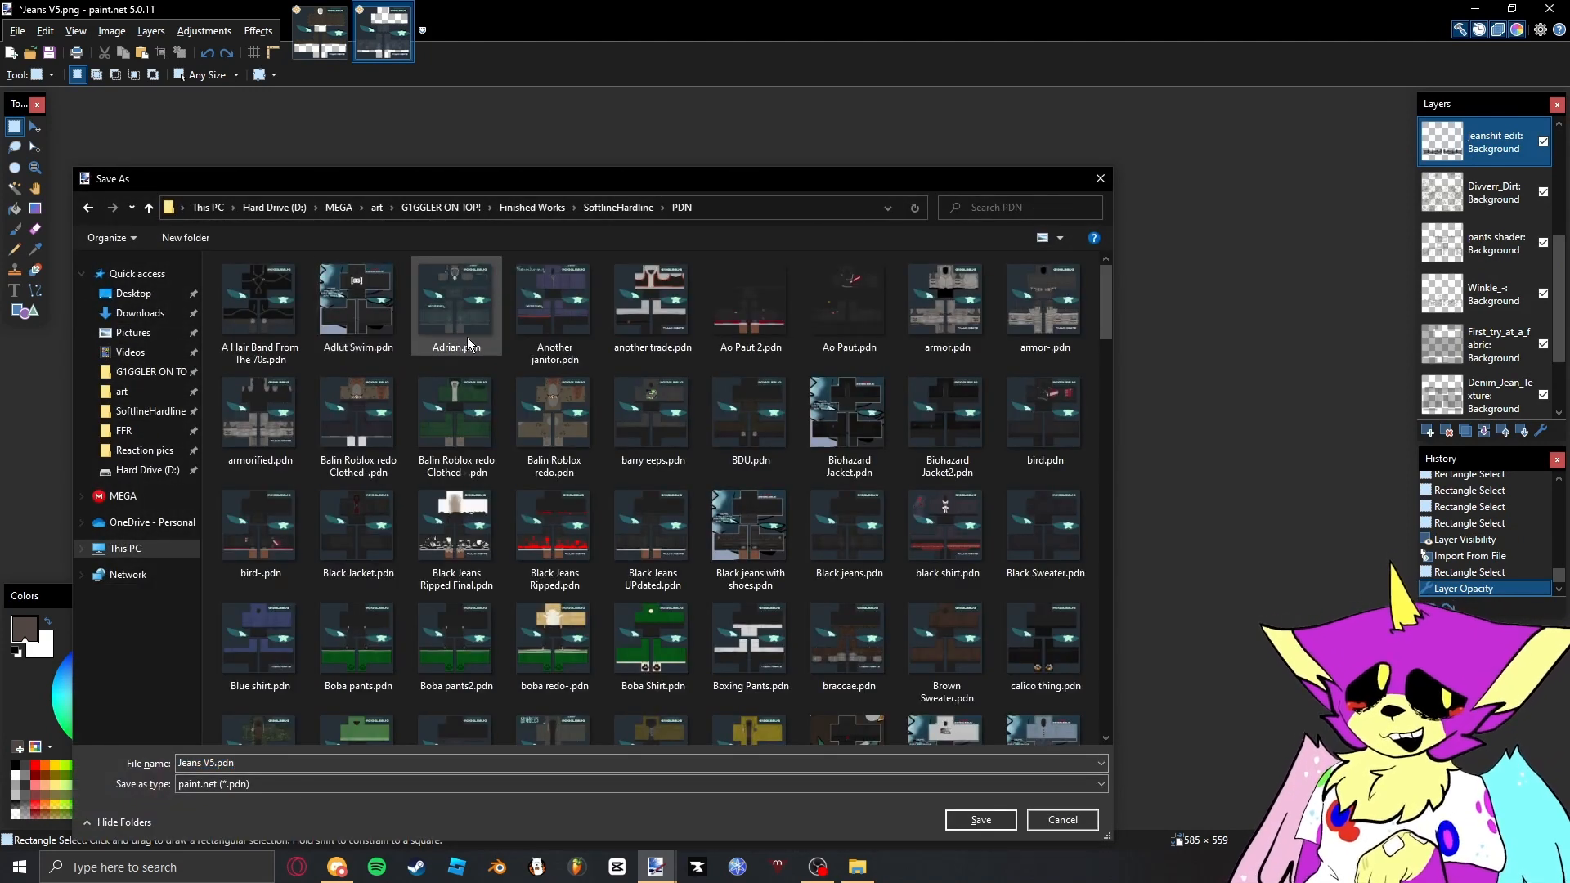
key(alt+Left)
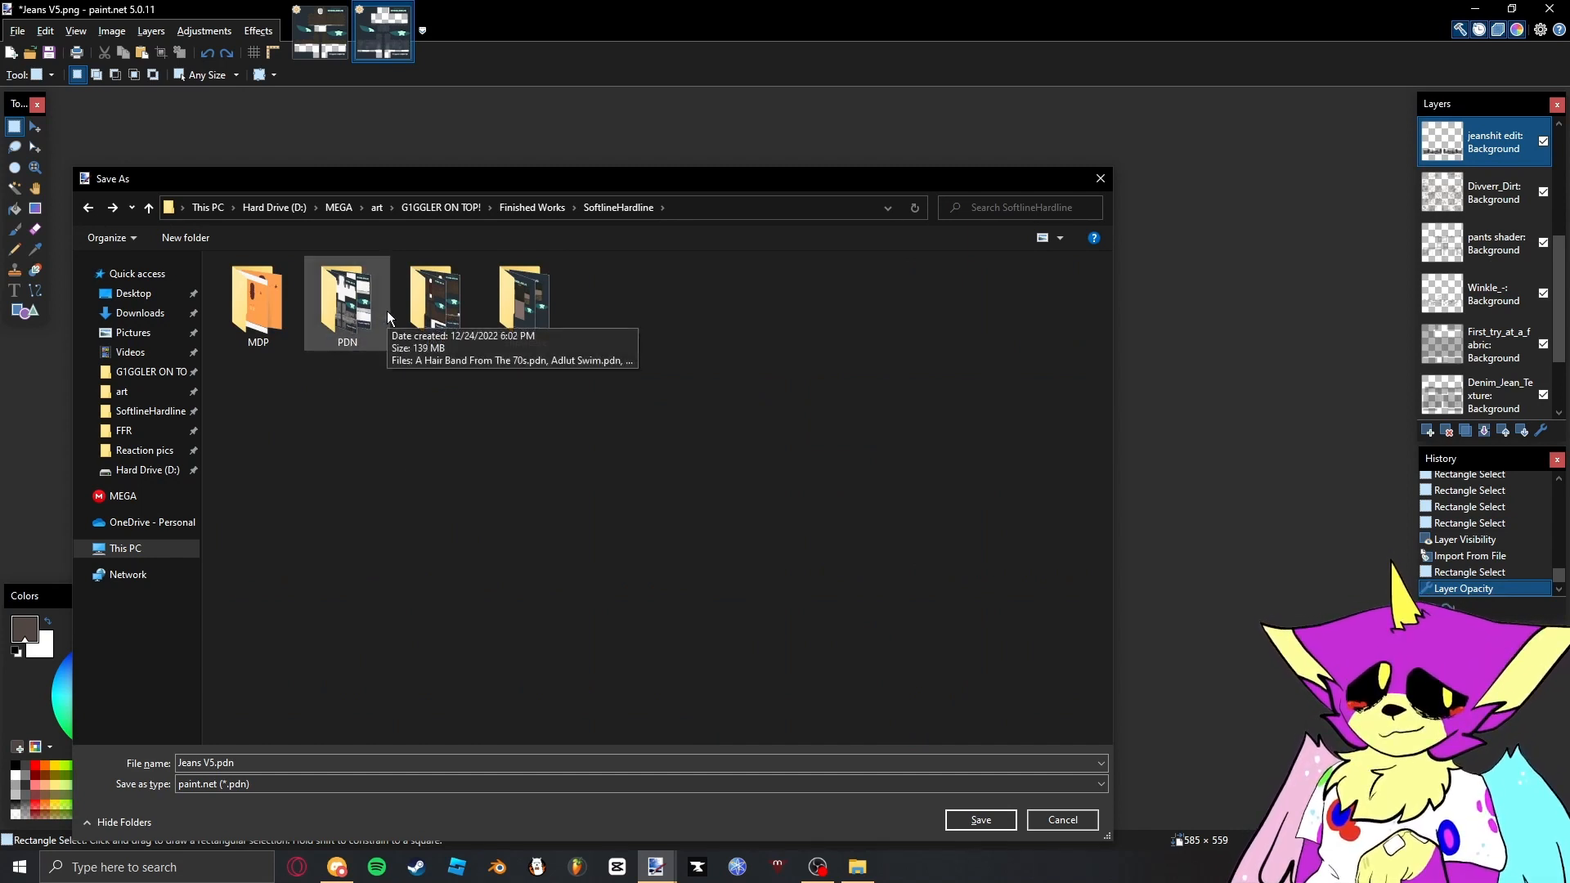
click(251, 769)
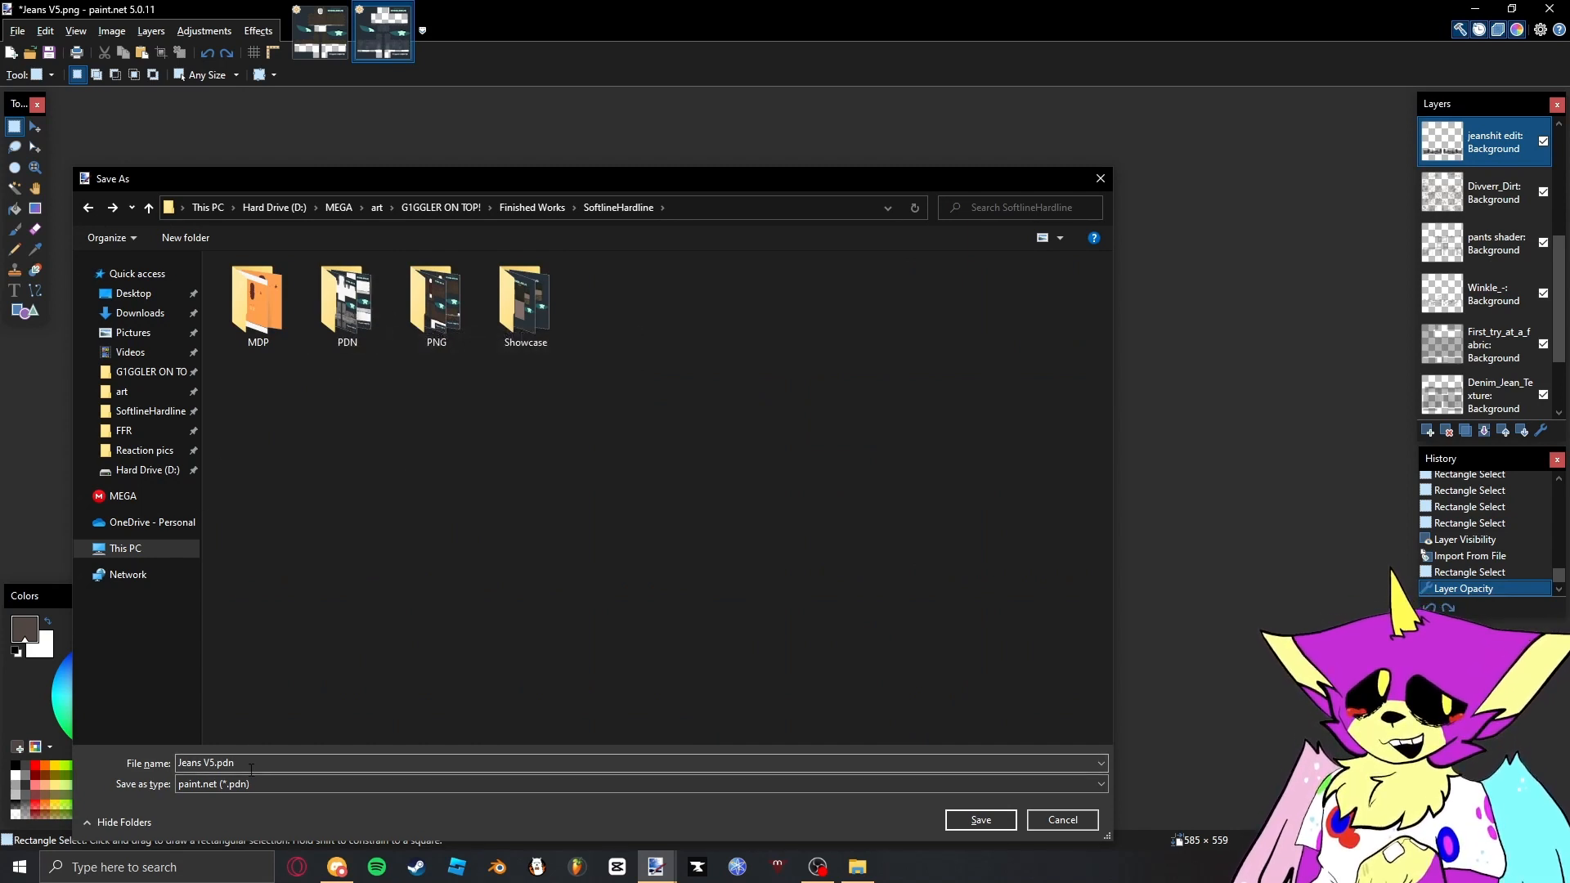
double_click(370, 294)
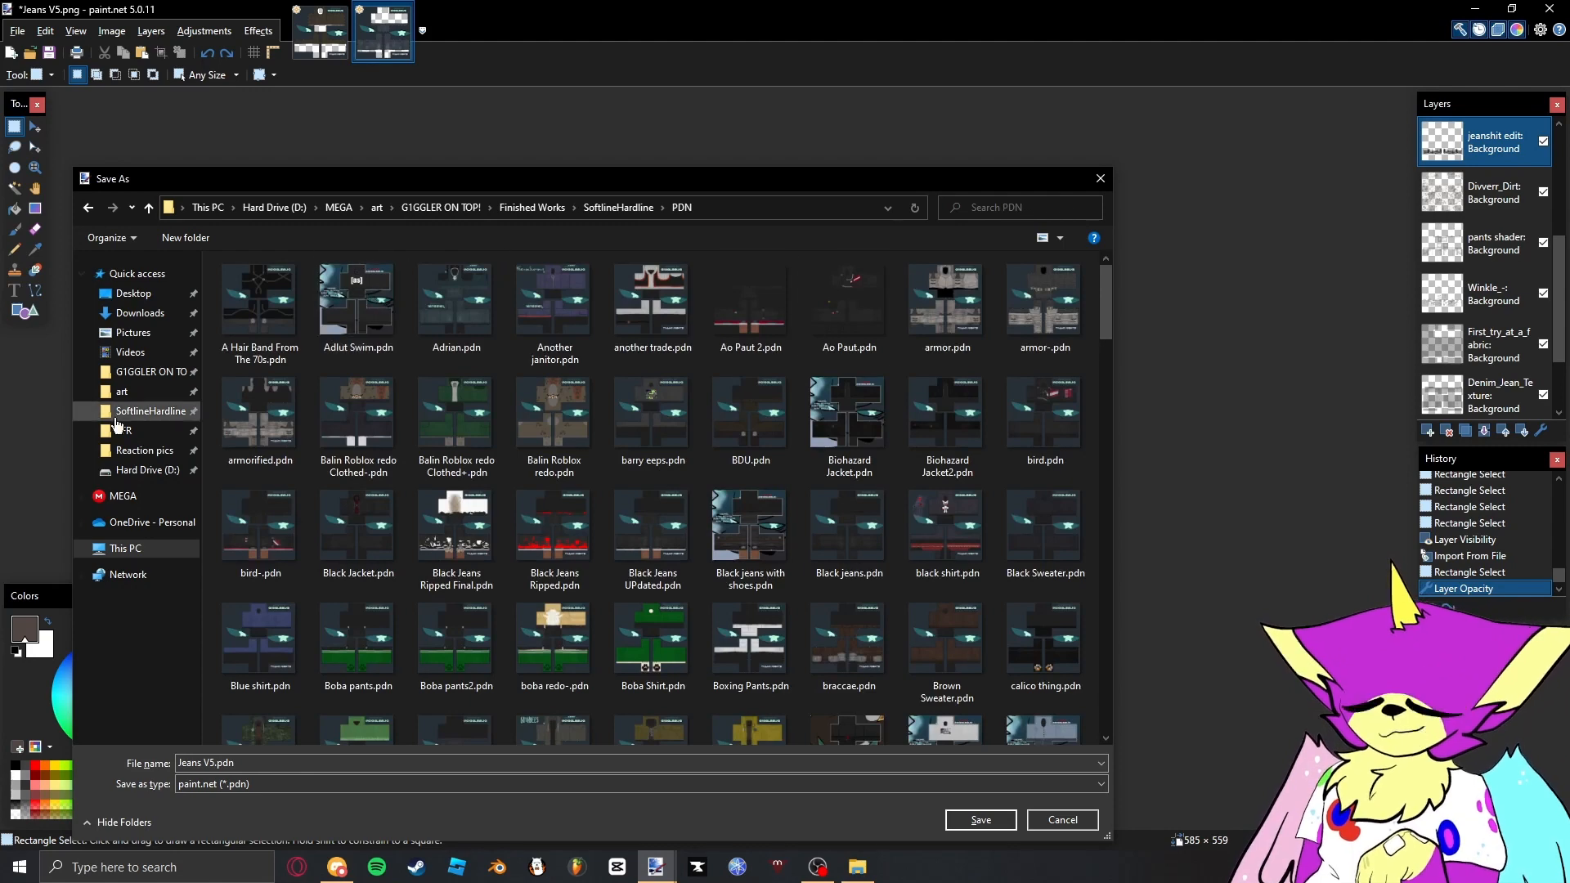
scroll(509, 472, down, 3)
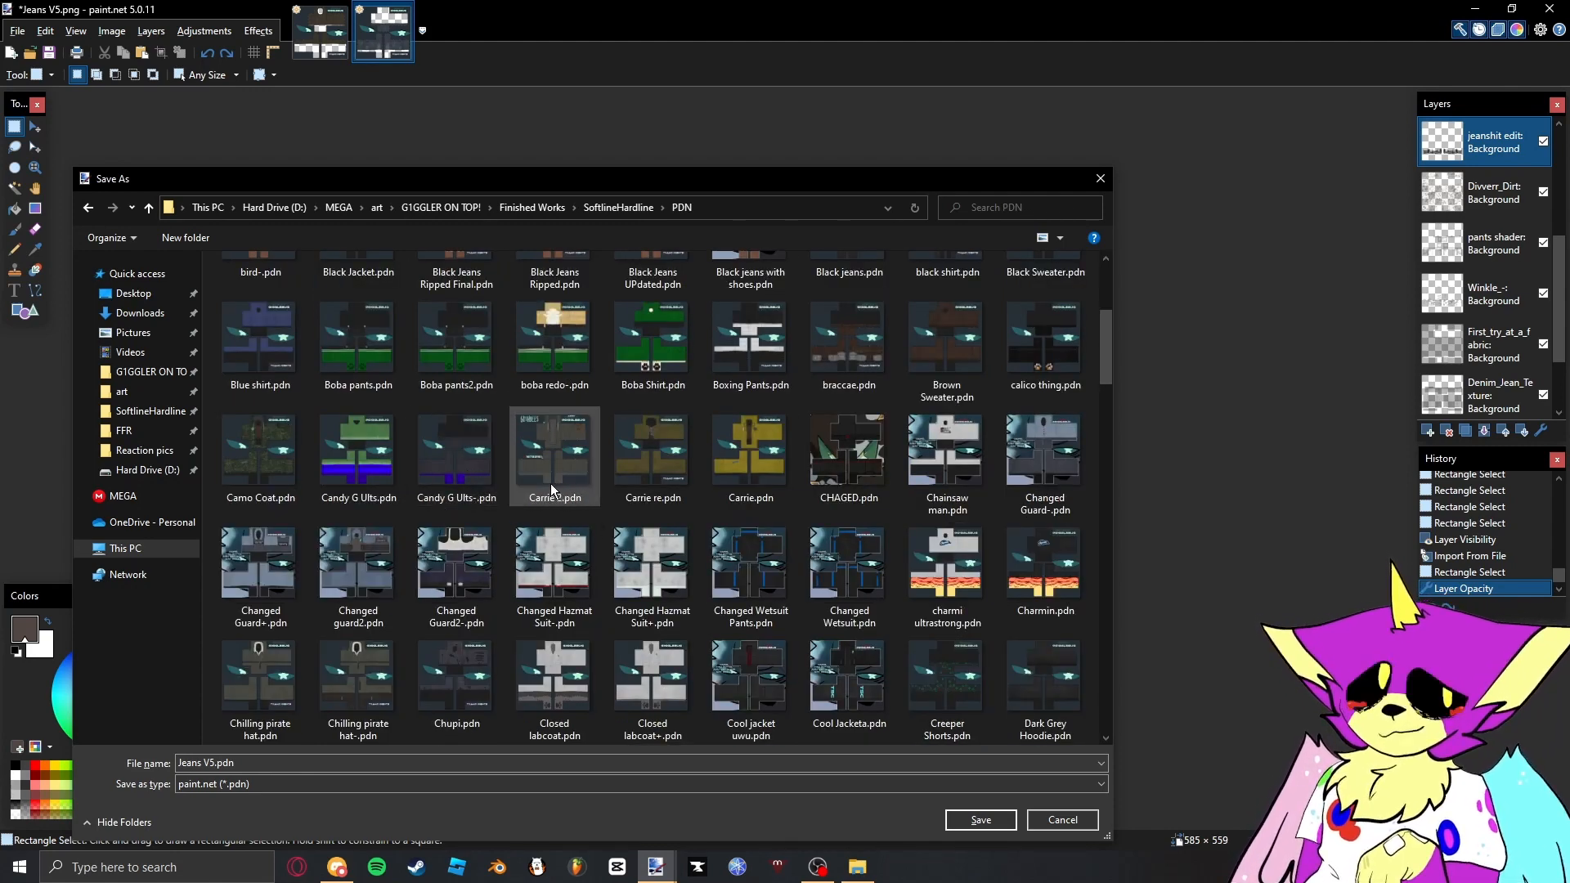
key(Escape)
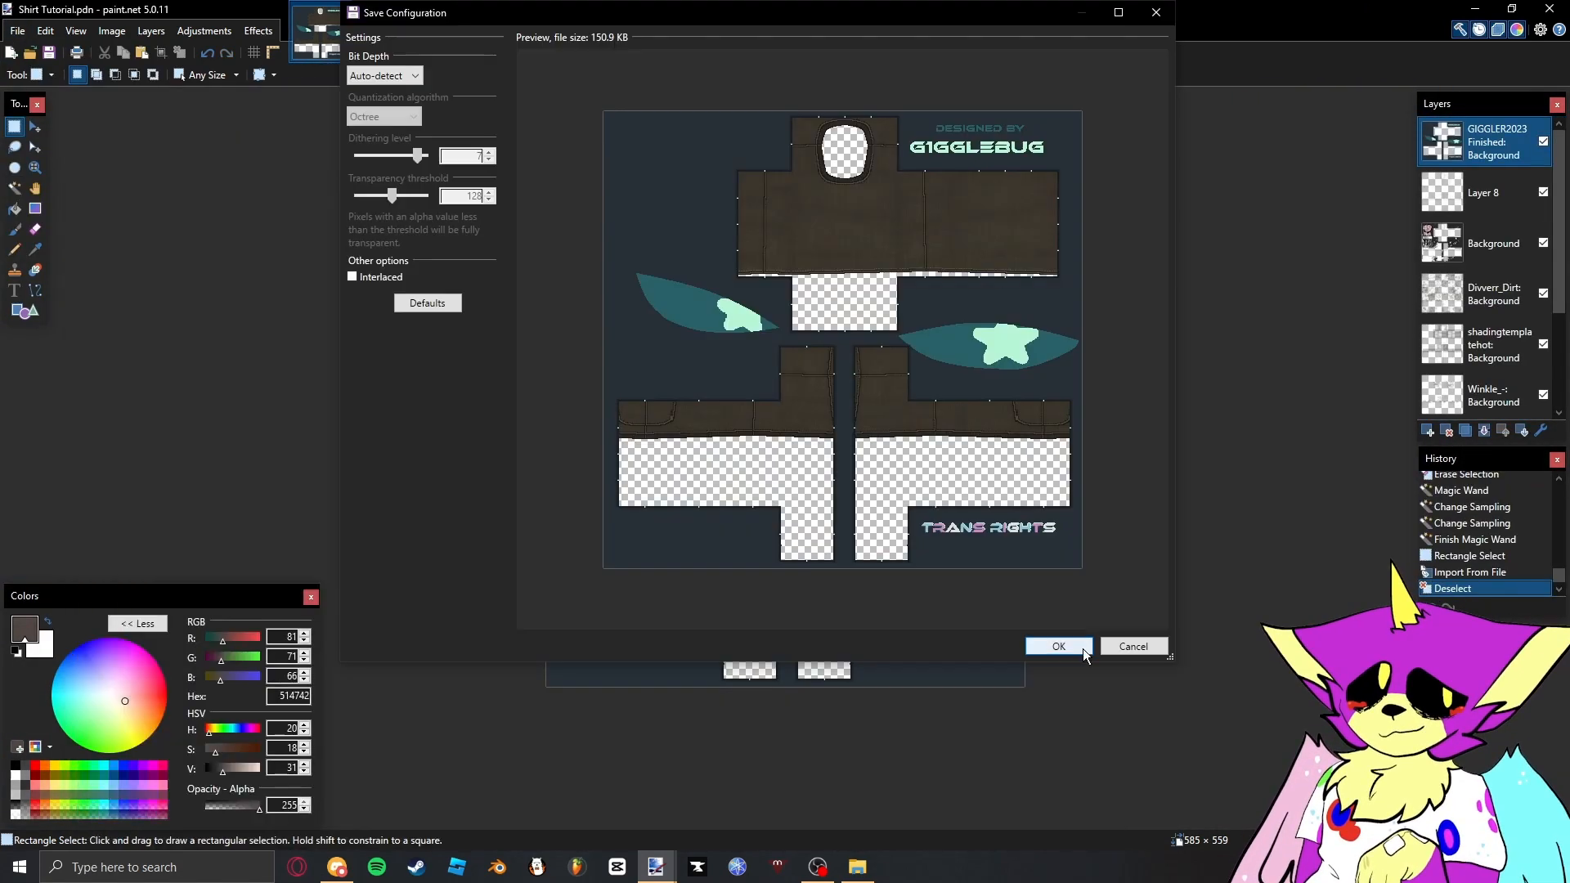
- Save the shirt design as the flattened image Shirt Tutorial.png with Auto-detect bit depth
click(1085, 651)
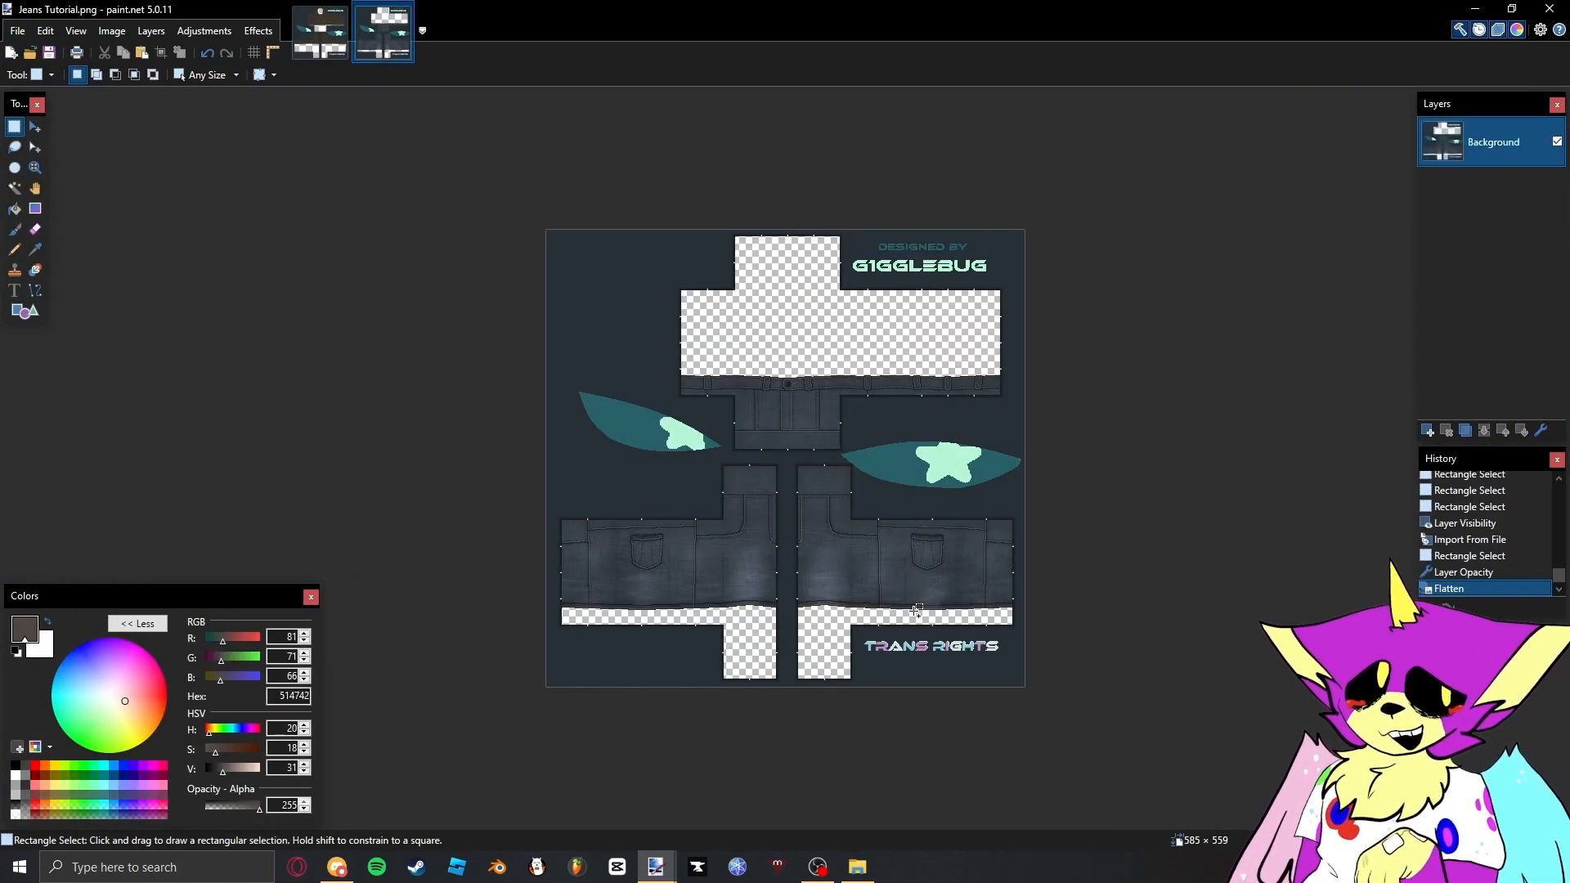
key(ctrl+Tab)
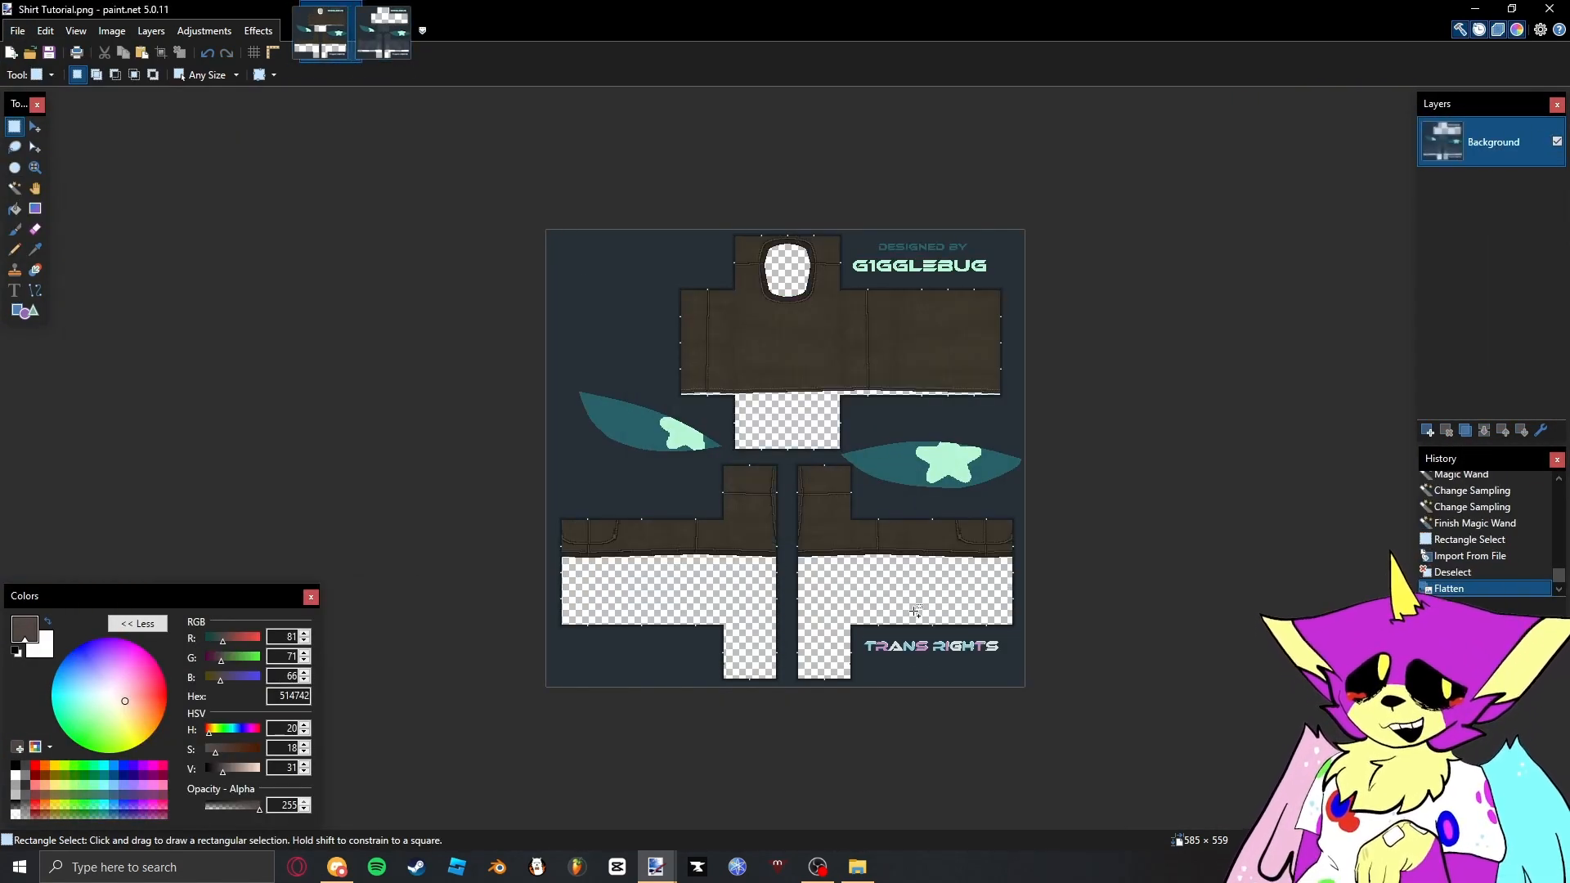
- Open Giggler Showcase 2023.png from the Backgrounds Templates folder as a separate image
click(858, 867)
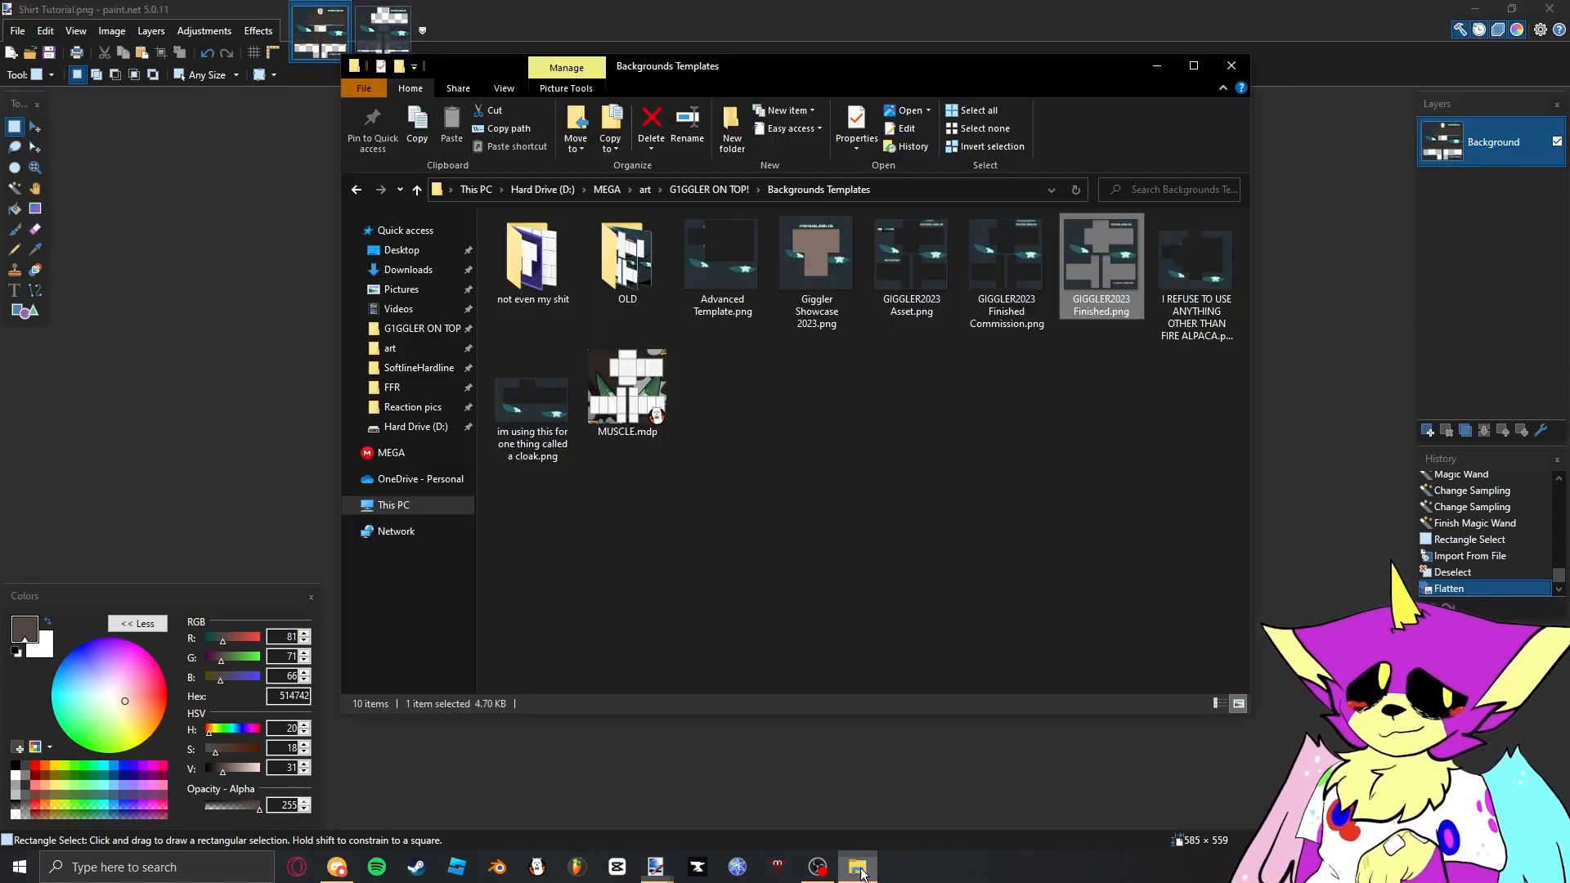
drag(811, 288, 1309, 293)
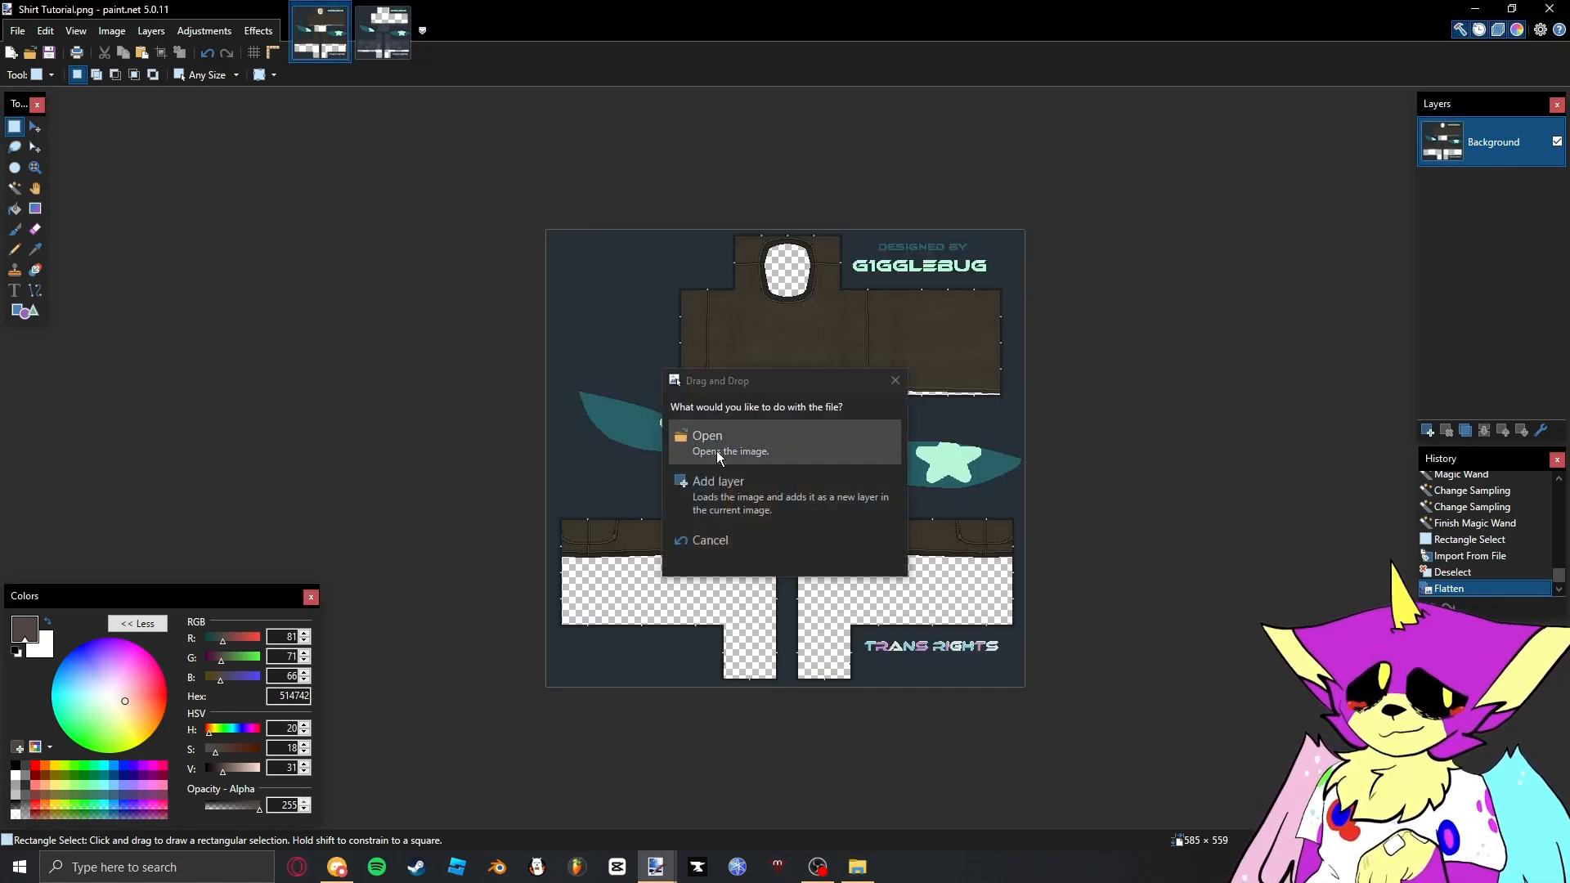
click(717, 449)
- Select the front torso panel of the Shirt Tutorial image, about 128 pixels square, for copying
key(ctrl+Tab)
scroll(719, 420, up, 8)
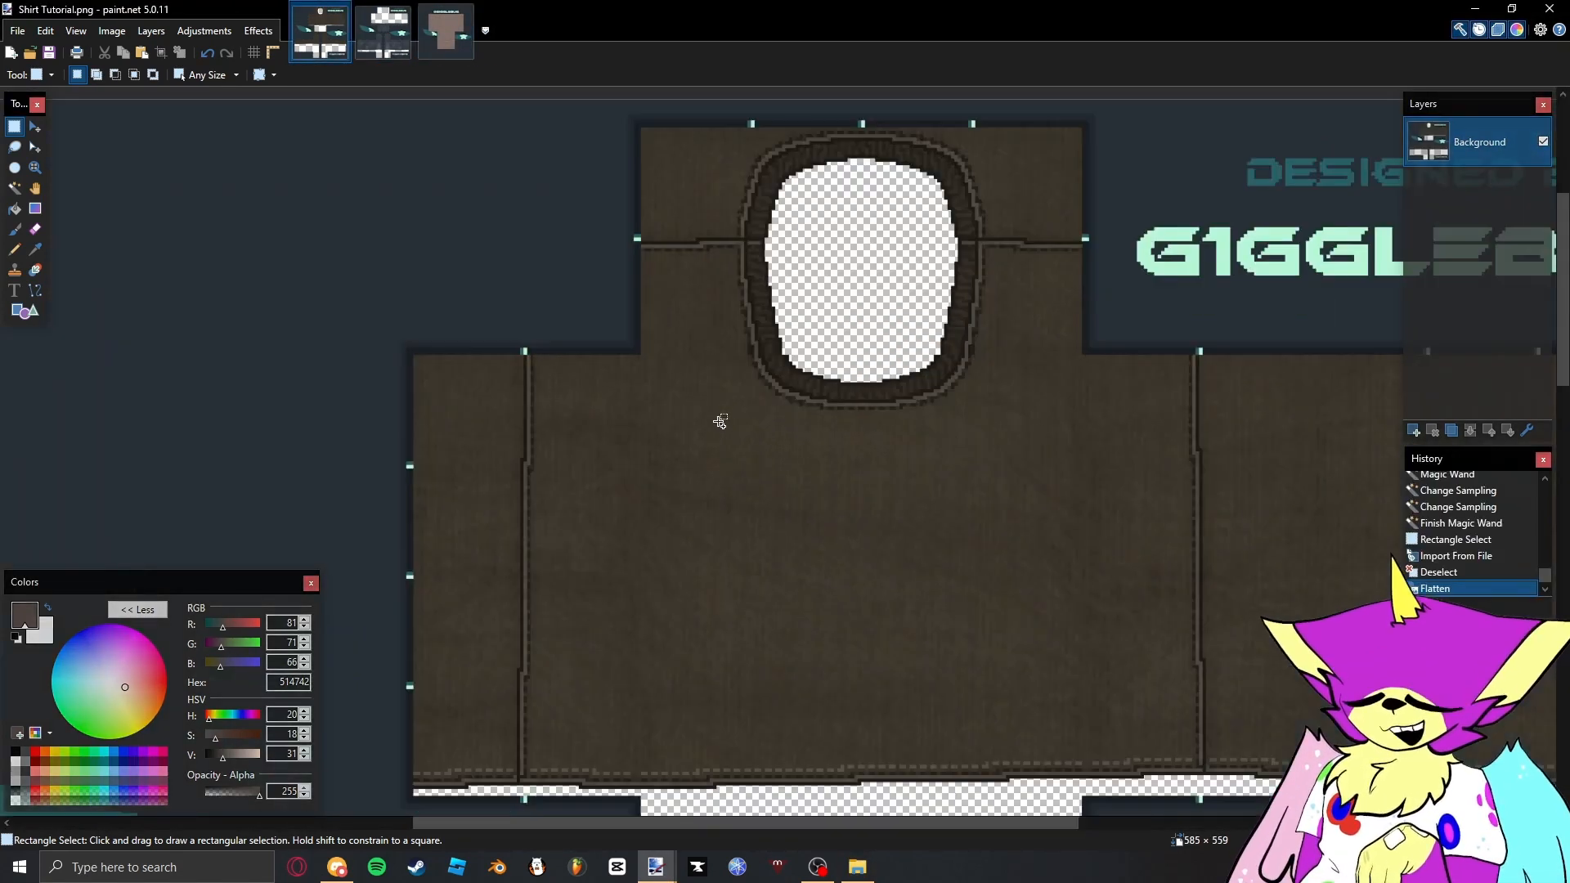
scroll(612, 331, up, 1)
scroll(670, 361, down, 6)
drag(581, 296, 1307, 416)
scroll(711, 349, down, 5)
scroll(1046, 334, up, 5)
scroll(1261, 417, up, 3)
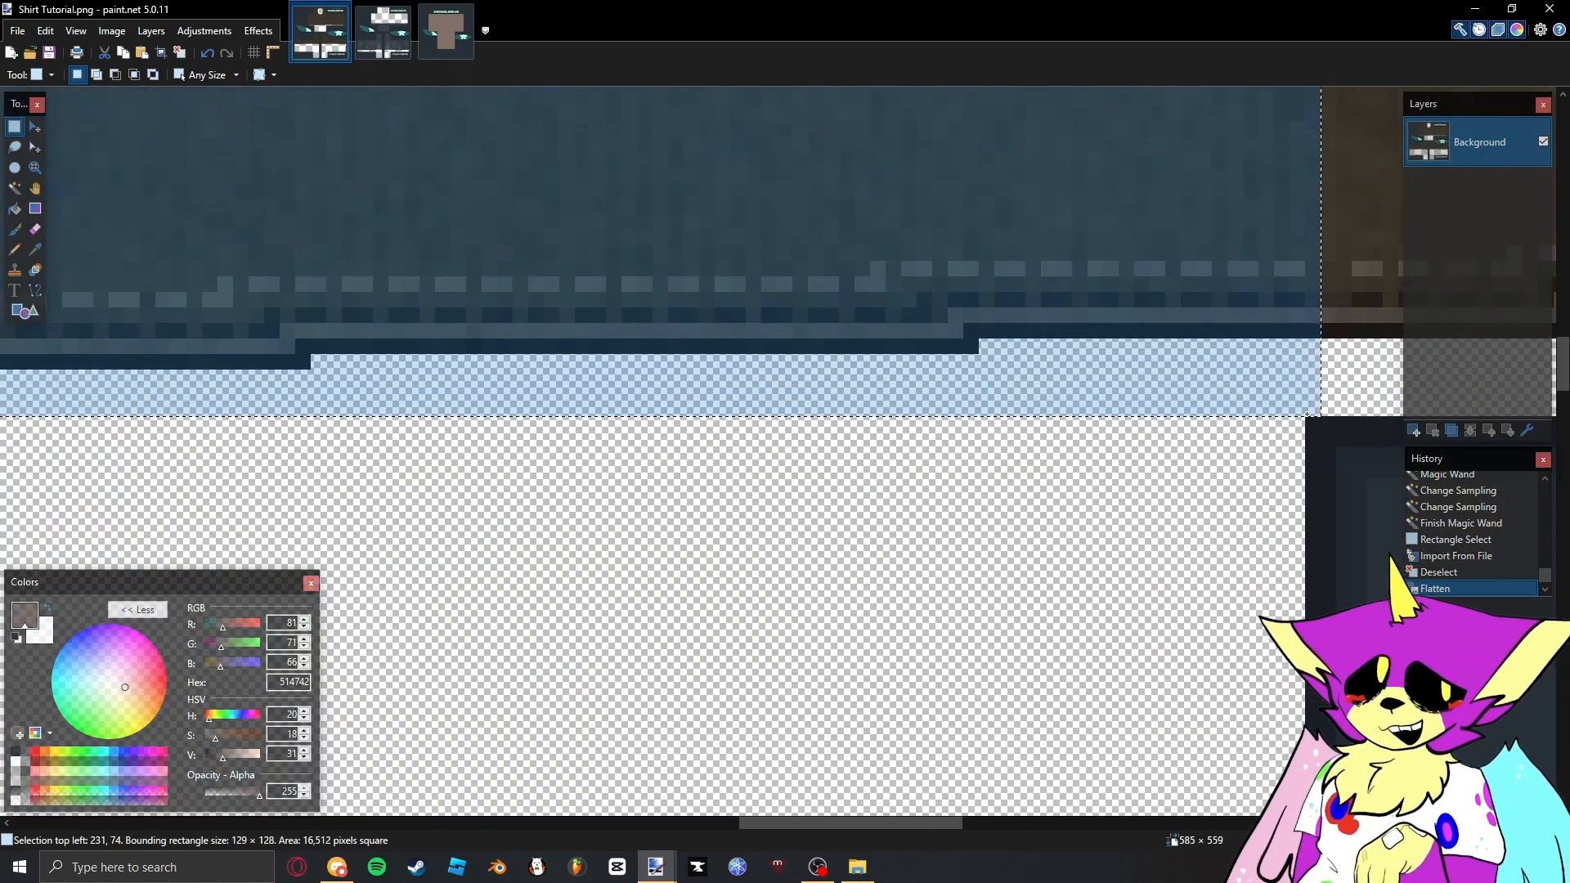
- Try placing the shirt's front torso on a new layer of the showcase image, and delete that layer
key(ctrl+Tab)
key(ctrl+Tab)
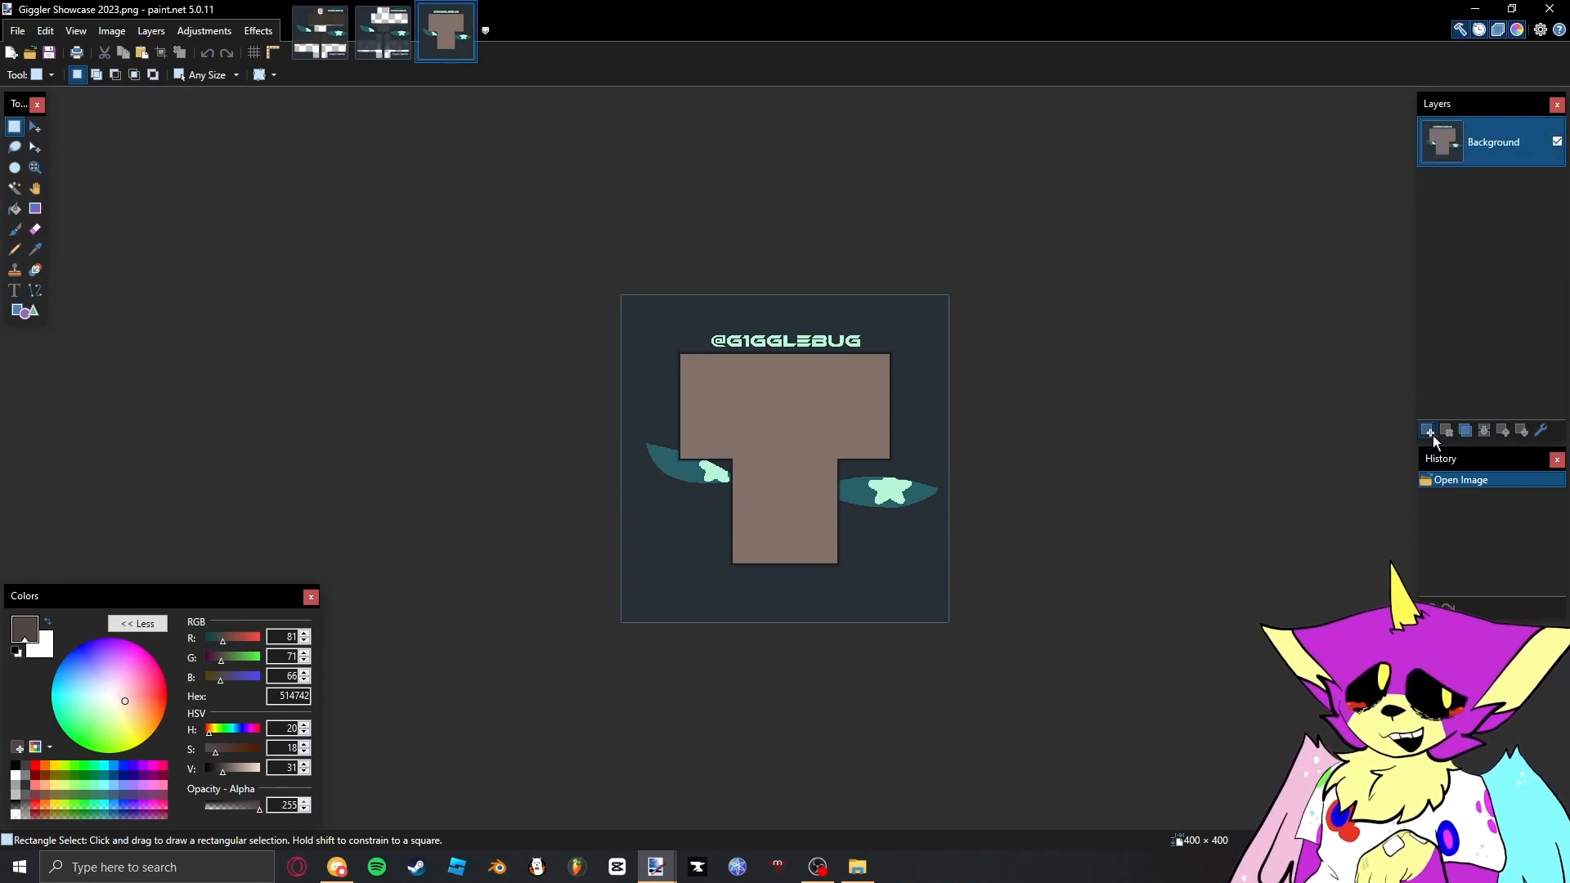
click(1434, 442)
key(ctrl+v)
scroll(940, 482, up, 6)
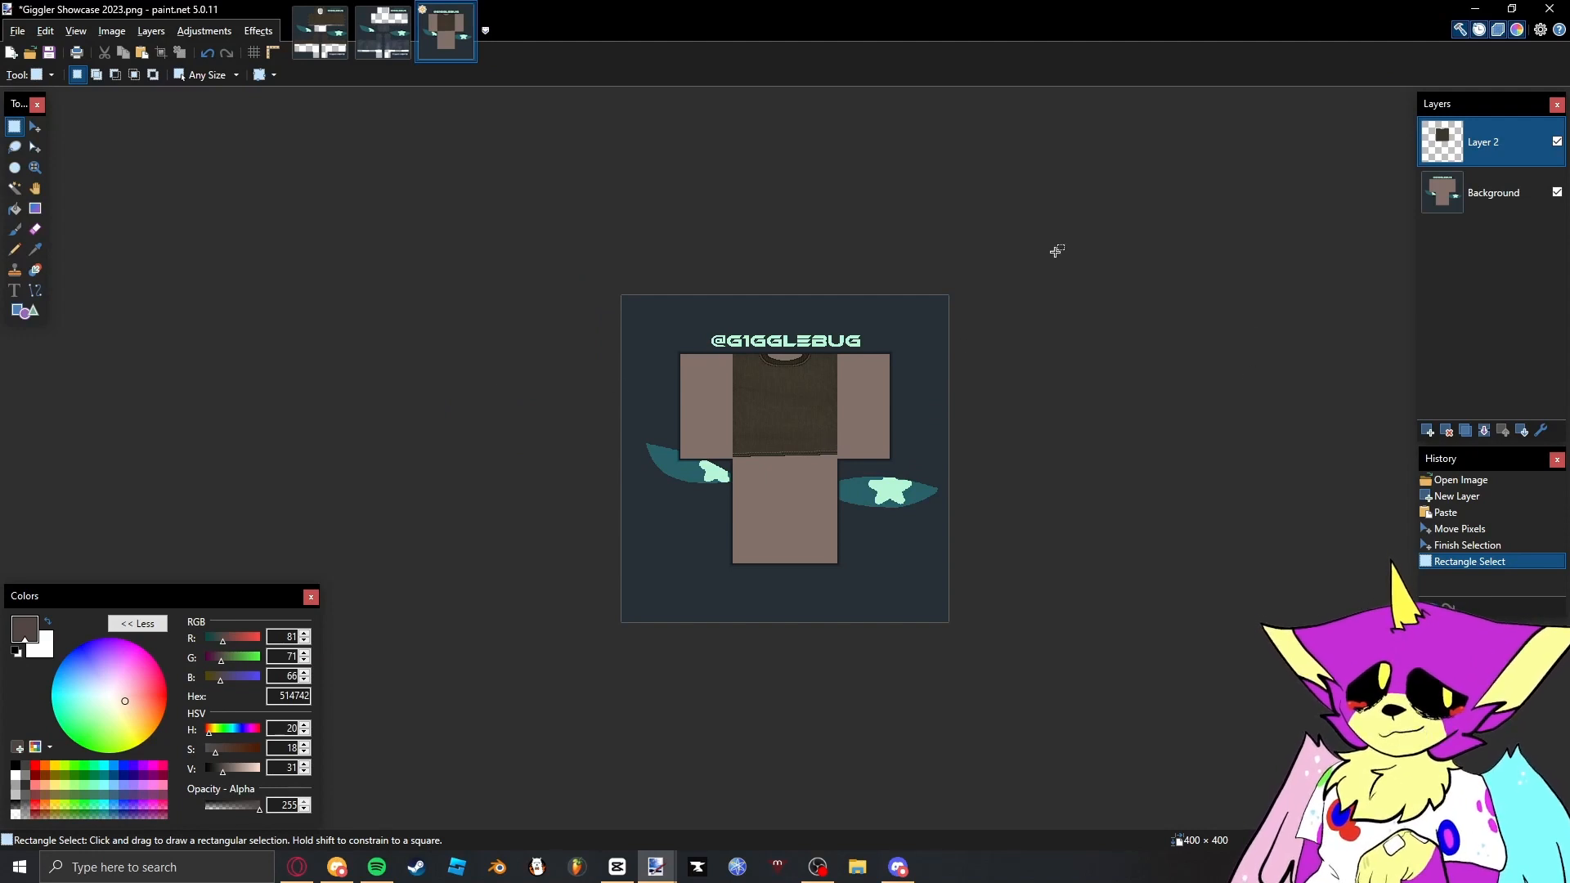
scroll(841, 245, up, 5)
scroll(841, 242, down, 5)
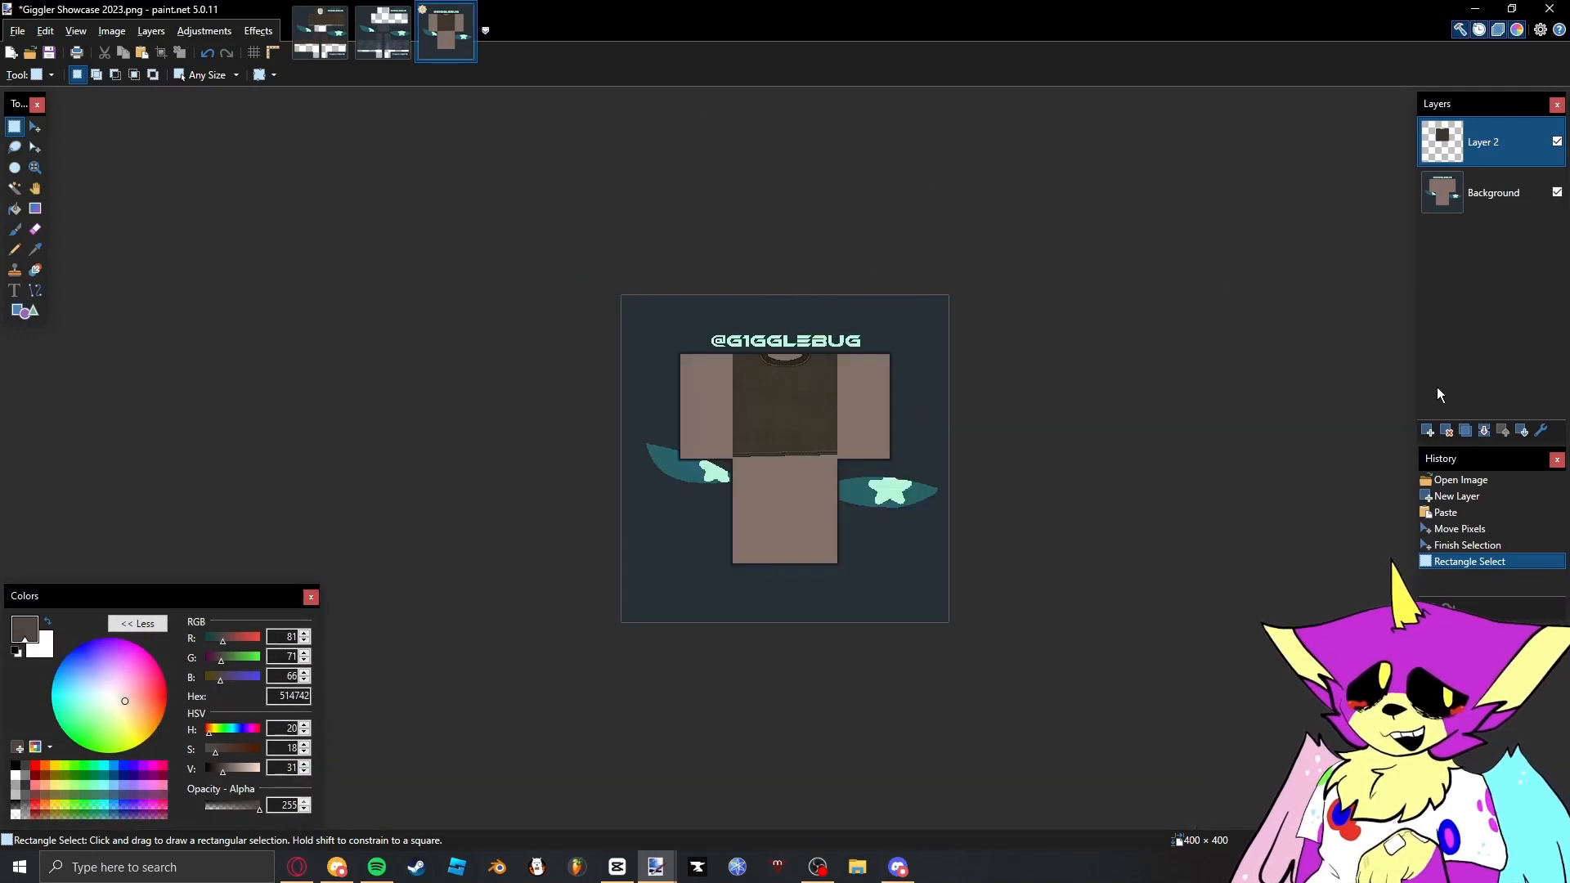
click(1449, 432)
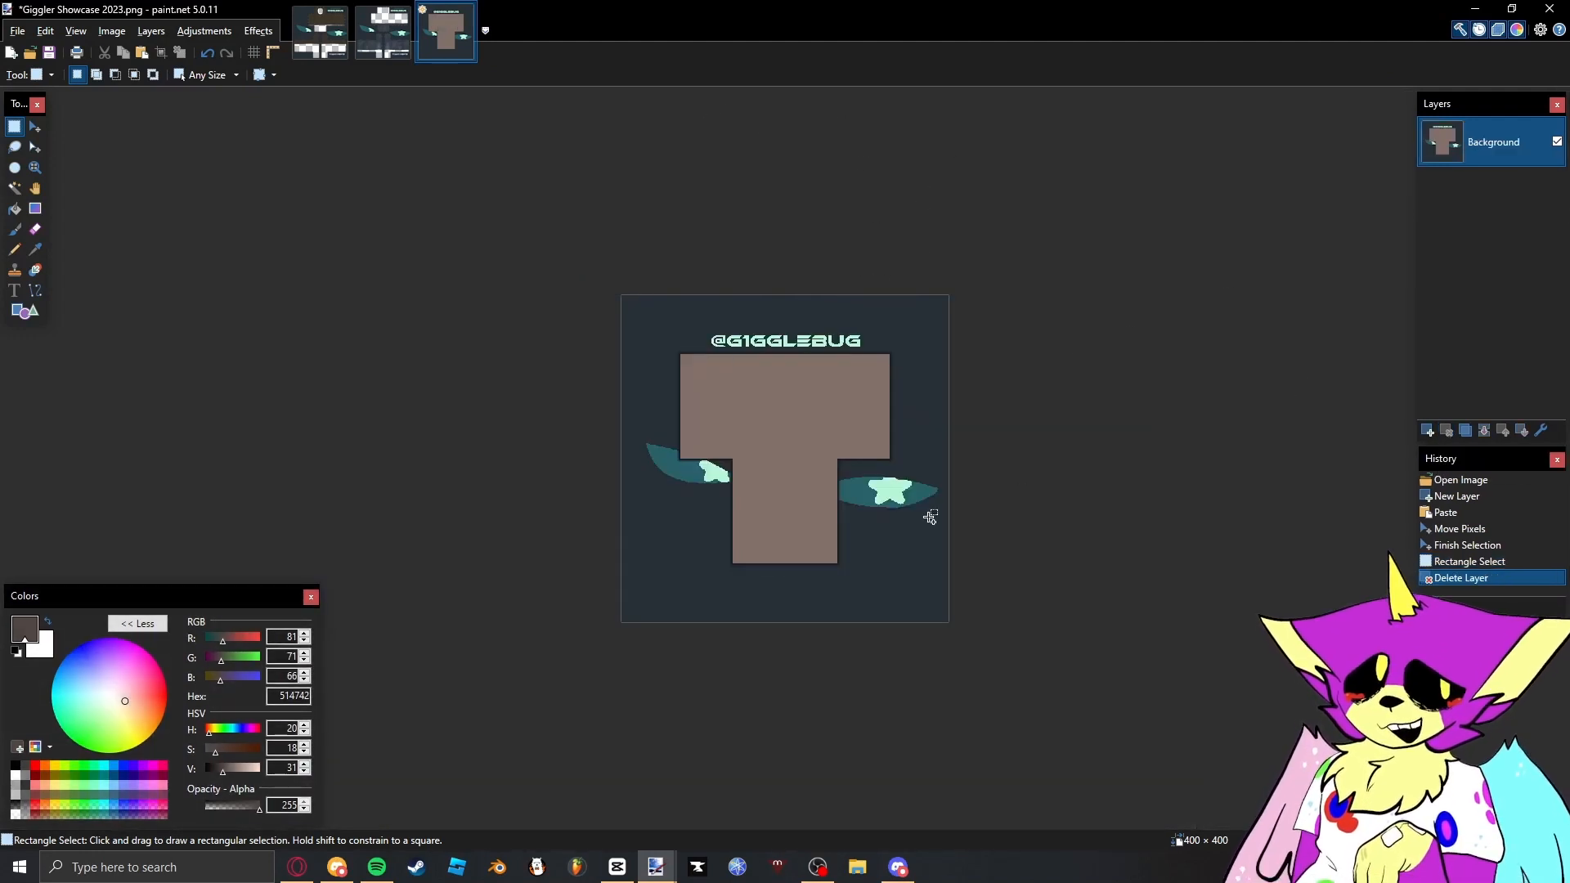
- Return to the Shirt Tutorial image and clear the front torso selection
key(ctrl+Tab)
scroll(863, 483, down, 10)
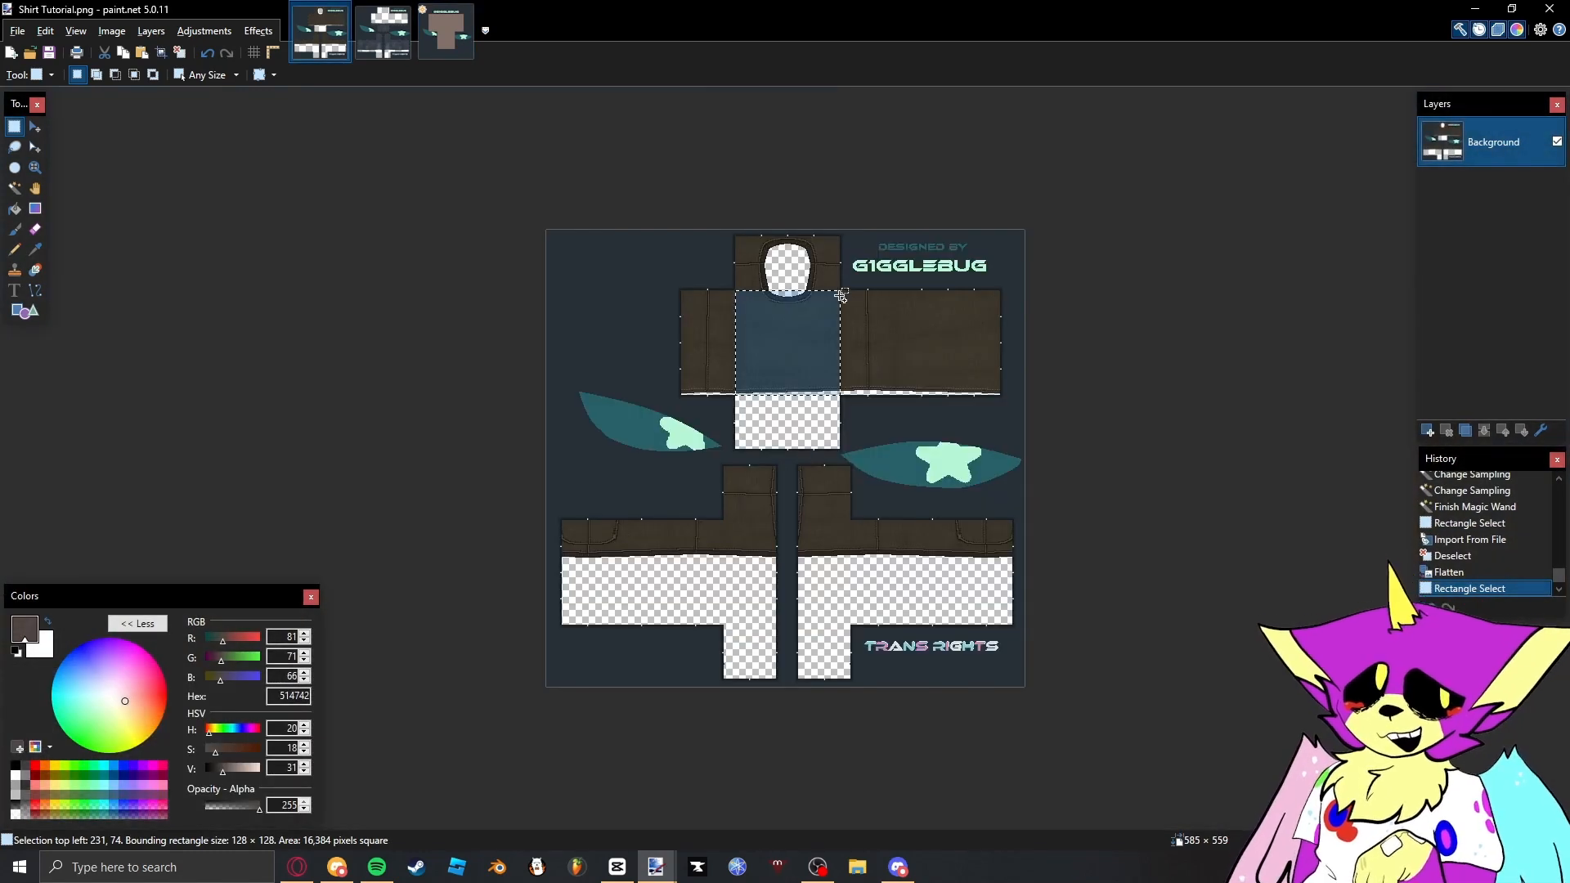
scroll(842, 296, up, 10)
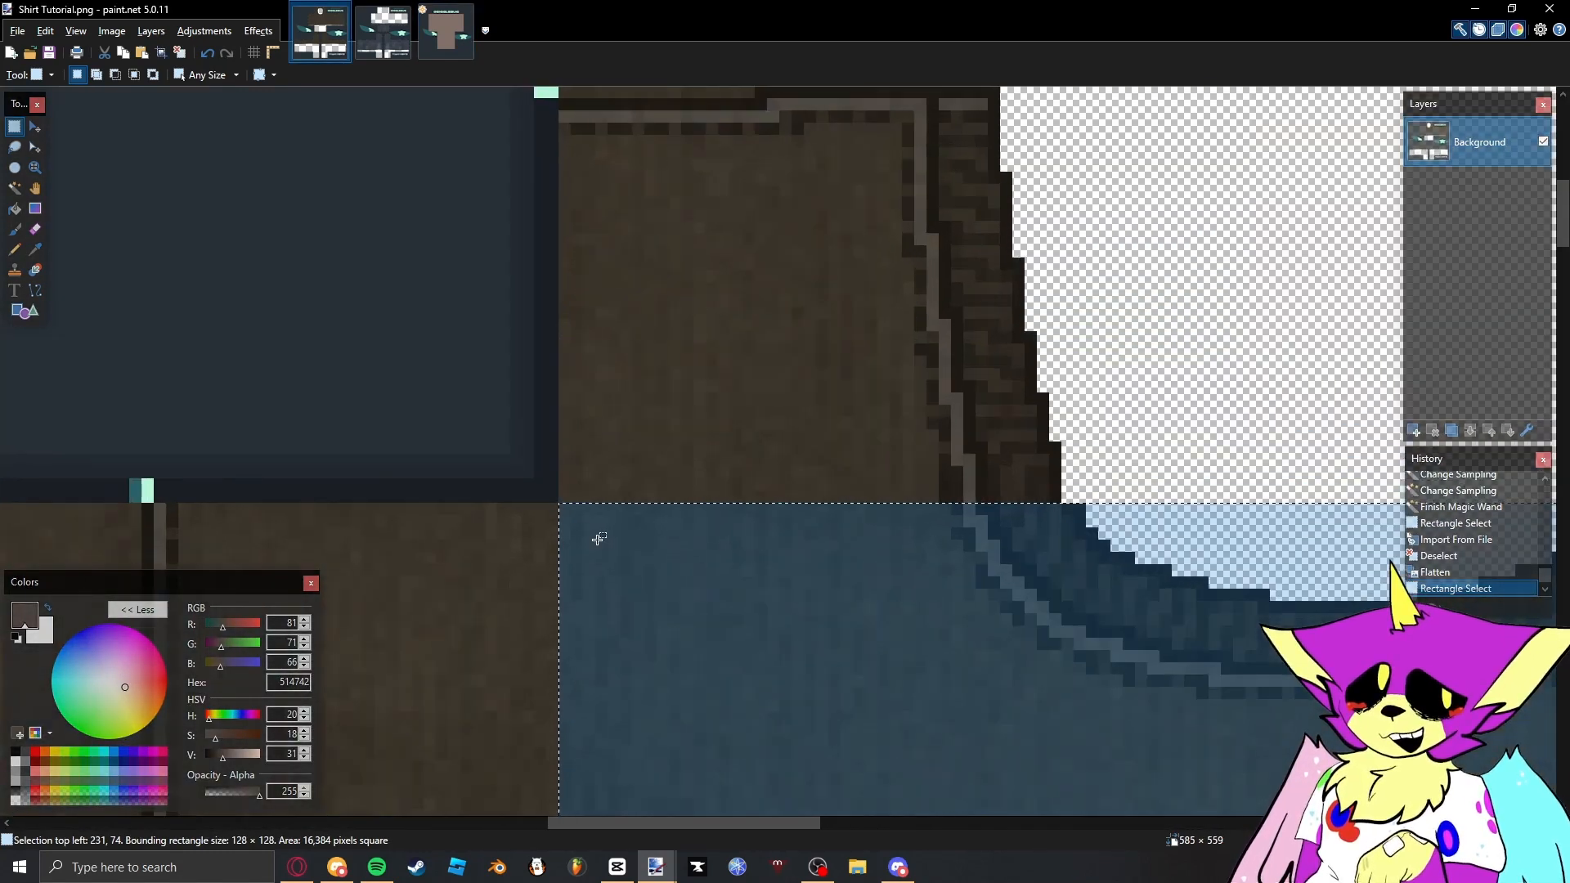
click(599, 539)
scroll(775, 610, down, 10)
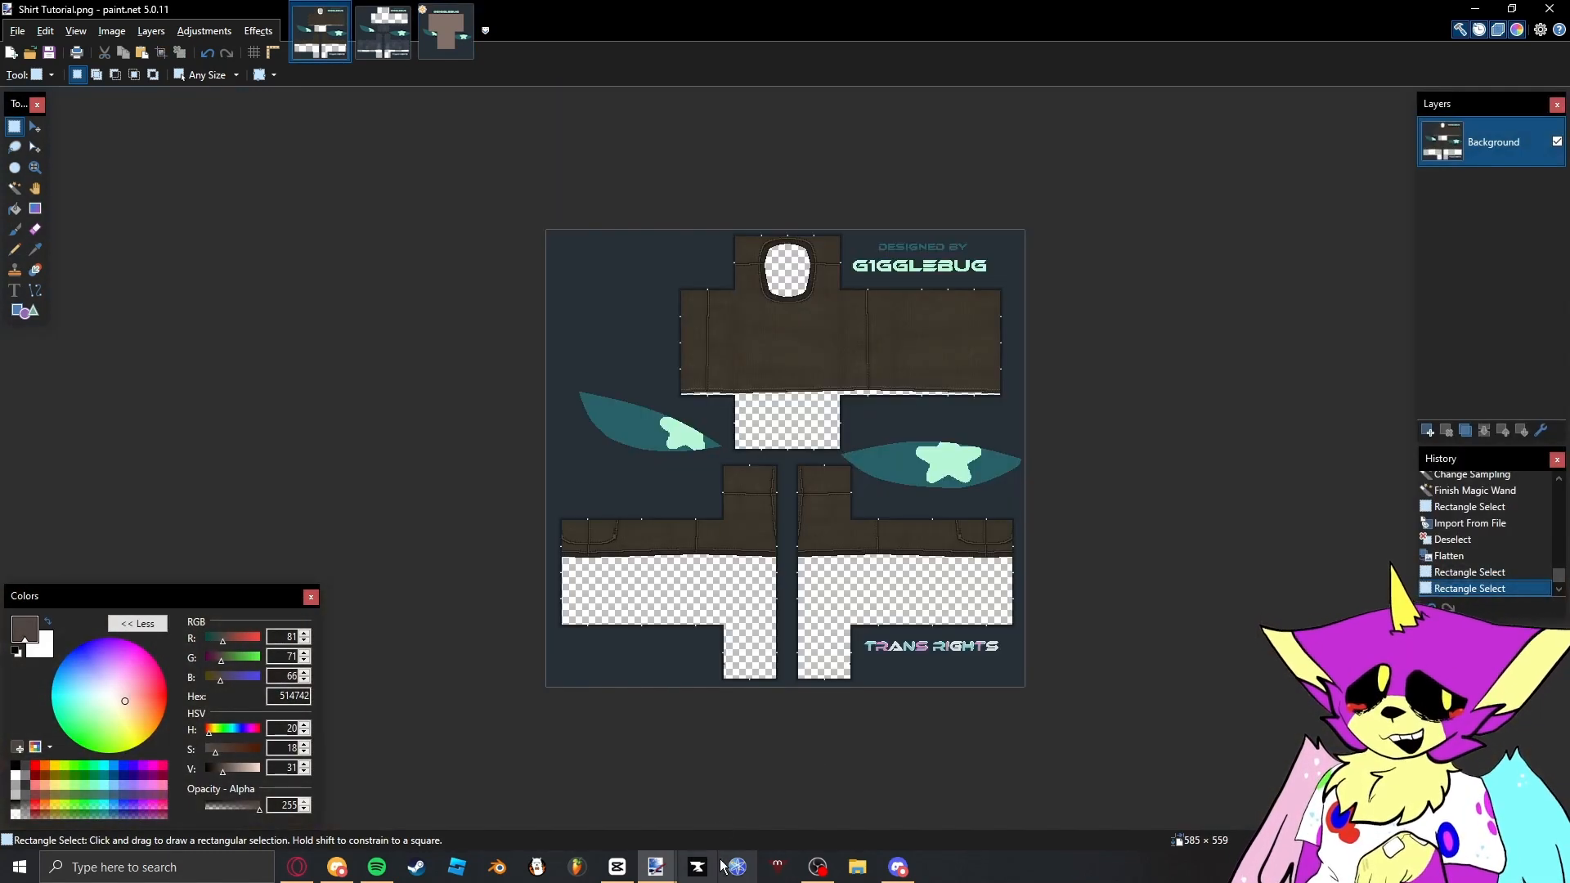
- Import GIGGLER2023 Asset.png from the Backgrounds Templates folder into the shirt image as a new layer
right_click(848, 873)
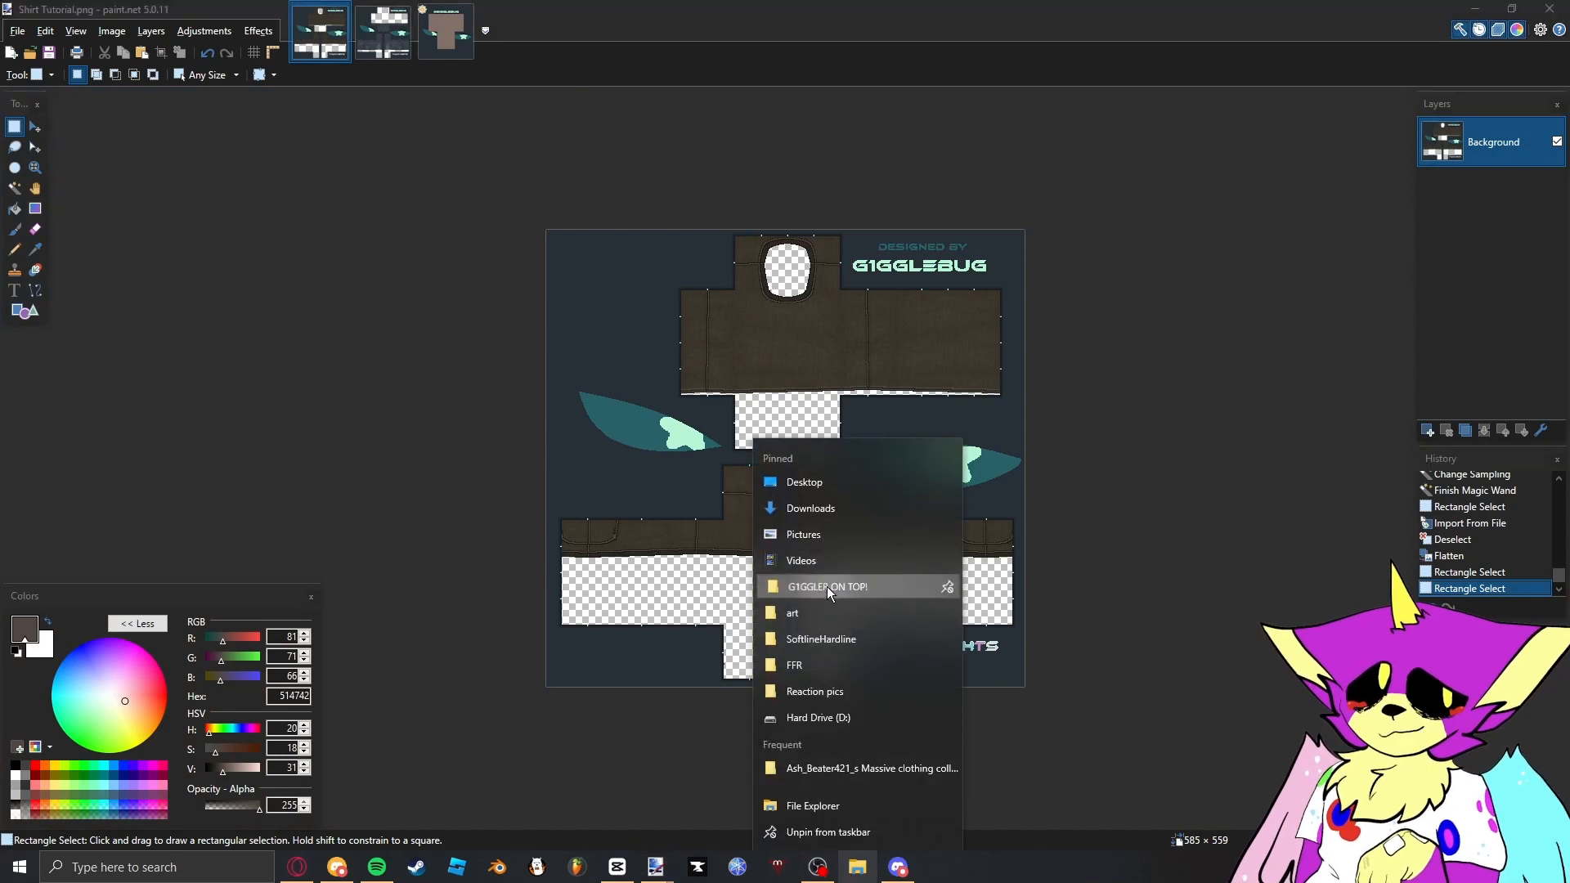
click(826, 585)
double_click(586, 257)
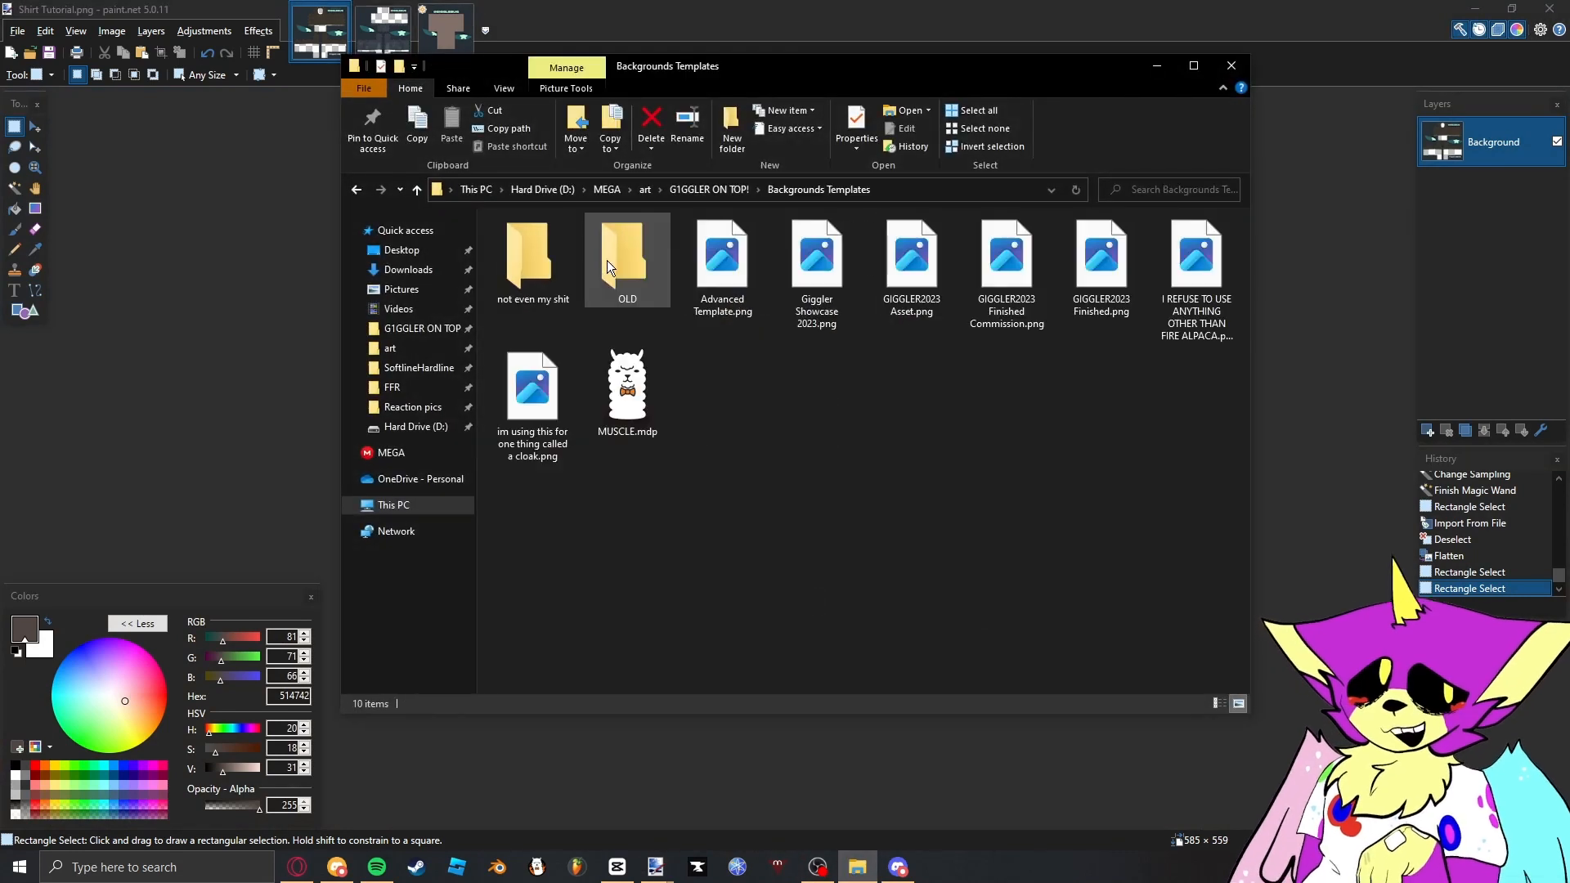
drag(920, 308, 844, 566)
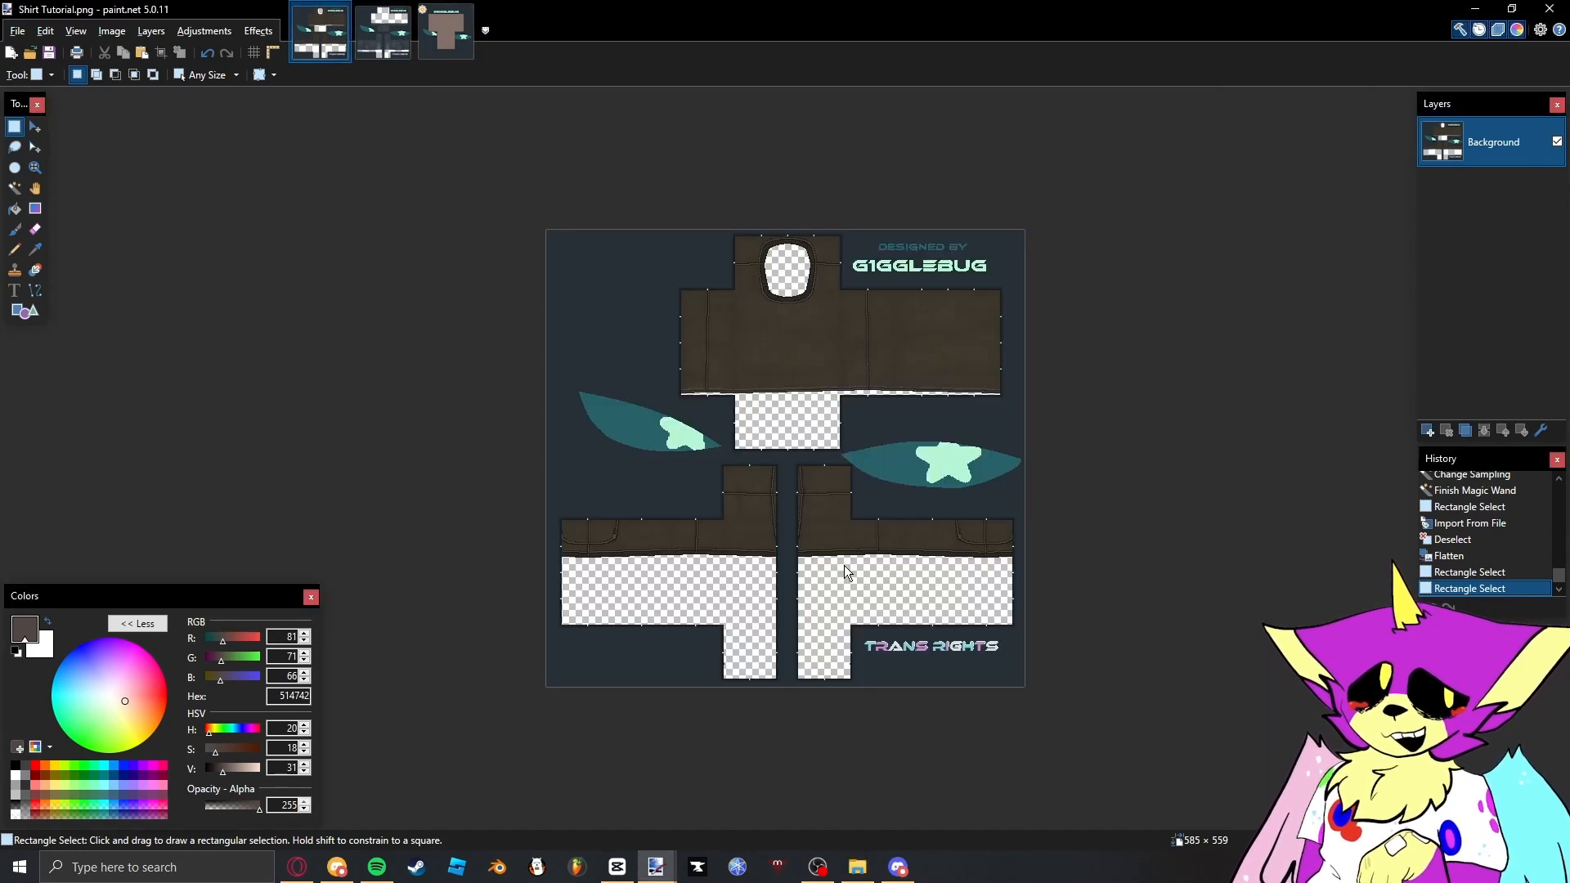
click(777, 582)
- Select the shirt's front torso panel along the template guides as a 128 × 128 pixel rectangle
scroll(761, 182, up, 4)
scroll(761, 205, up, 2)
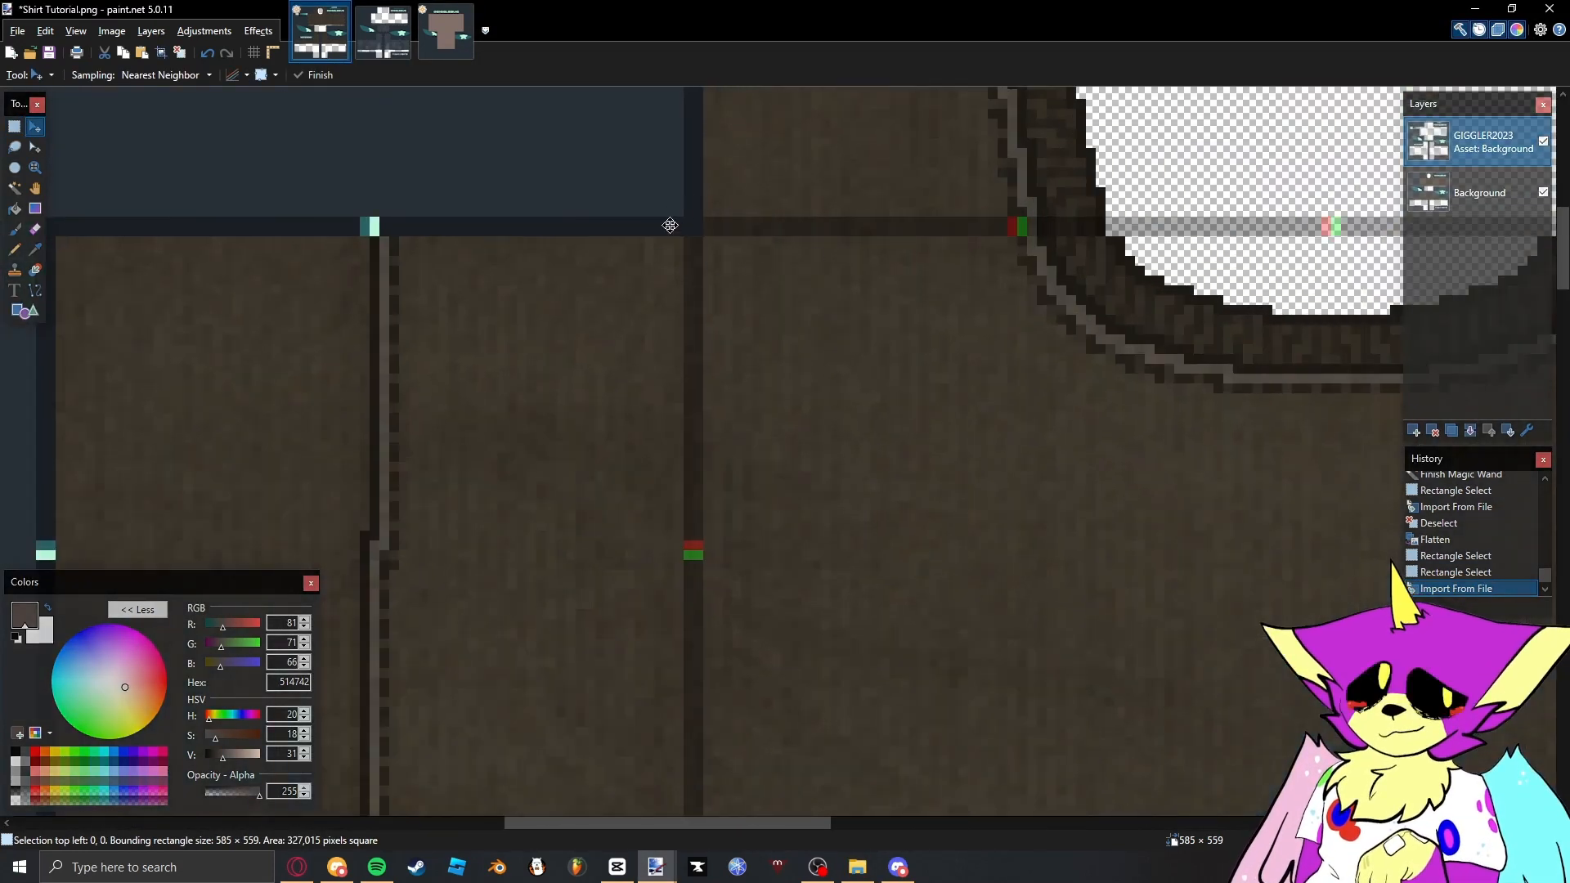
key(s)
drag(707, 236, 1126, 612)
scroll(998, 457, down, 5)
scroll(992, 606, up, 4)
scroll(1113, 467, down, 3)
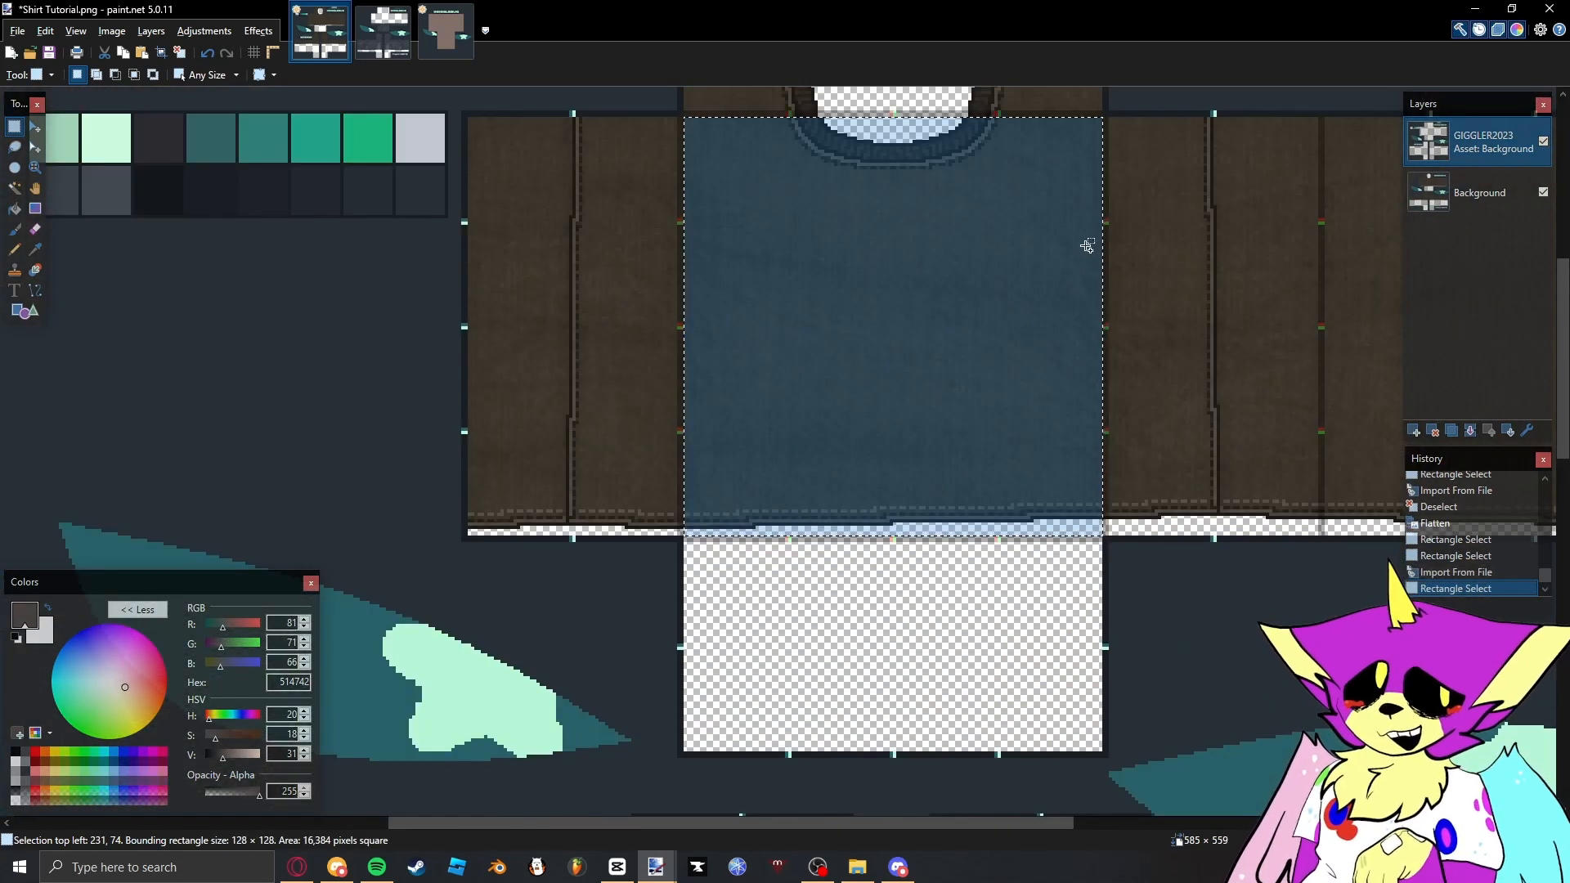
- Make the Background layer active and copy the shirt's 128 × 128 pixel front torso selection from it
scroll(1087, 245, up, 6)
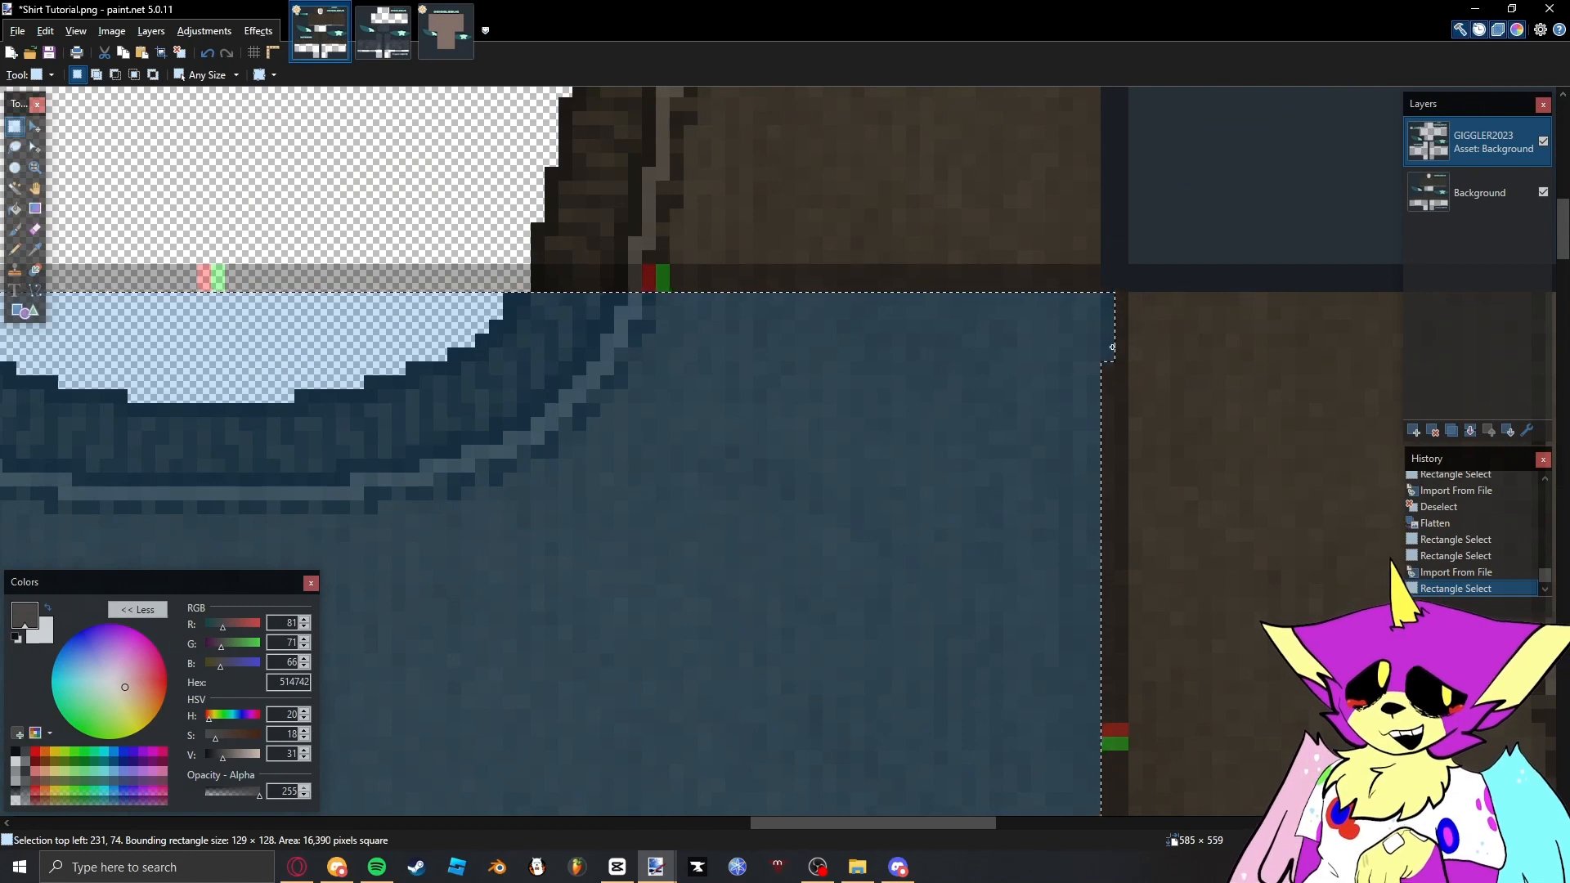
click(1413, 204)
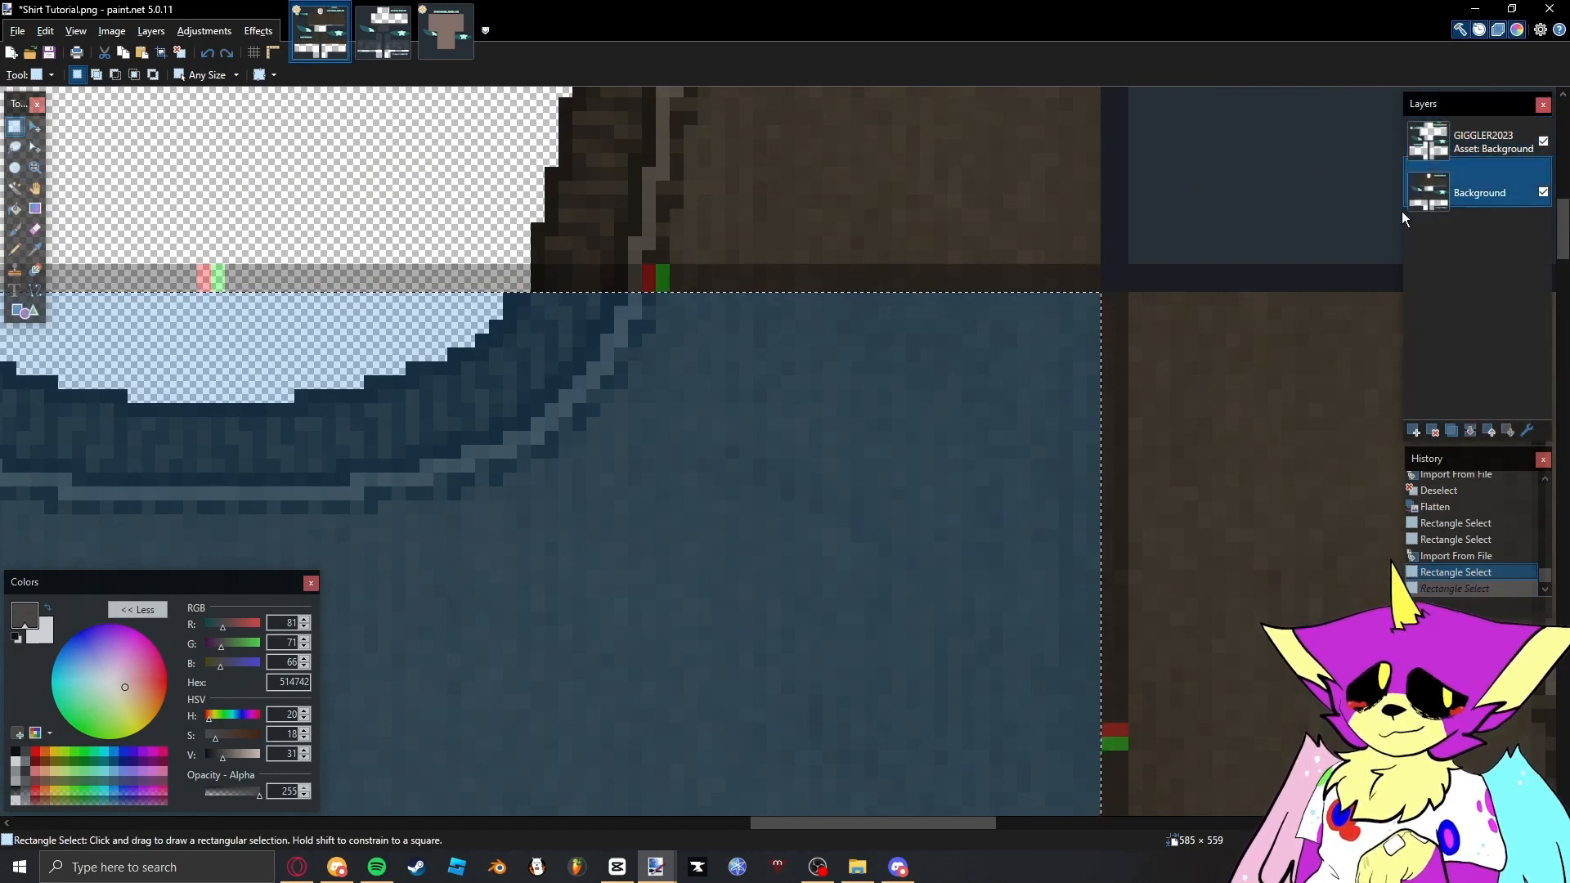
scroll(965, 328, down, 4)
scroll(926, 341, down, 4)
- Paste the front torso onto a new layer of the Giggler Showcase 2023 image and align it with the mannequin's torso
key(ctrl+Tab)
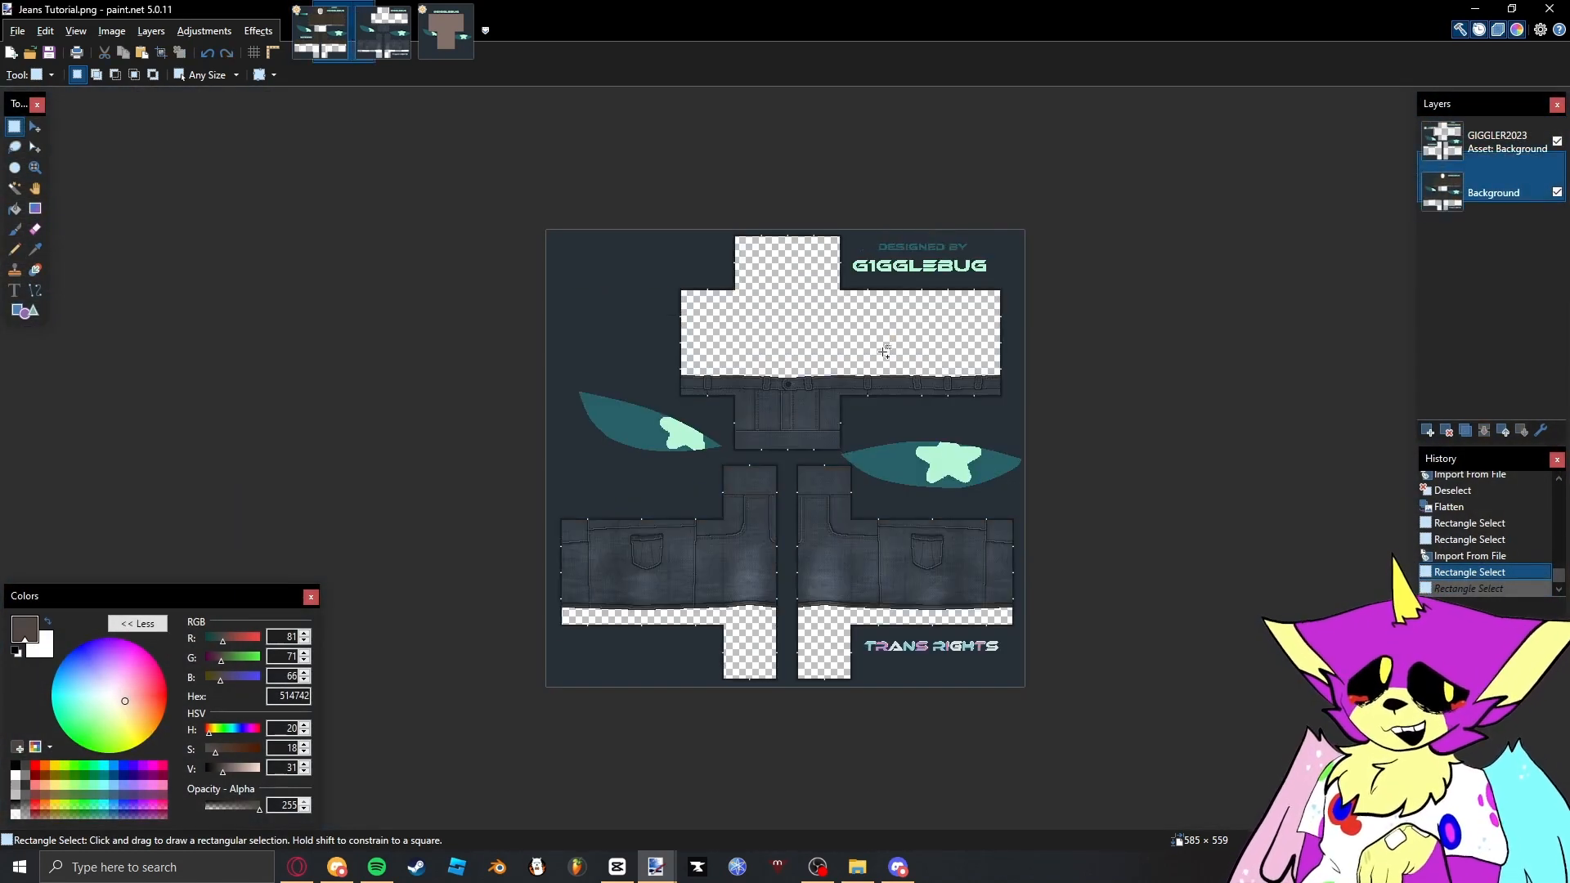
key(ctrl+Tab)
scroll(778, 400, up, 7)
key(ctrl+v)
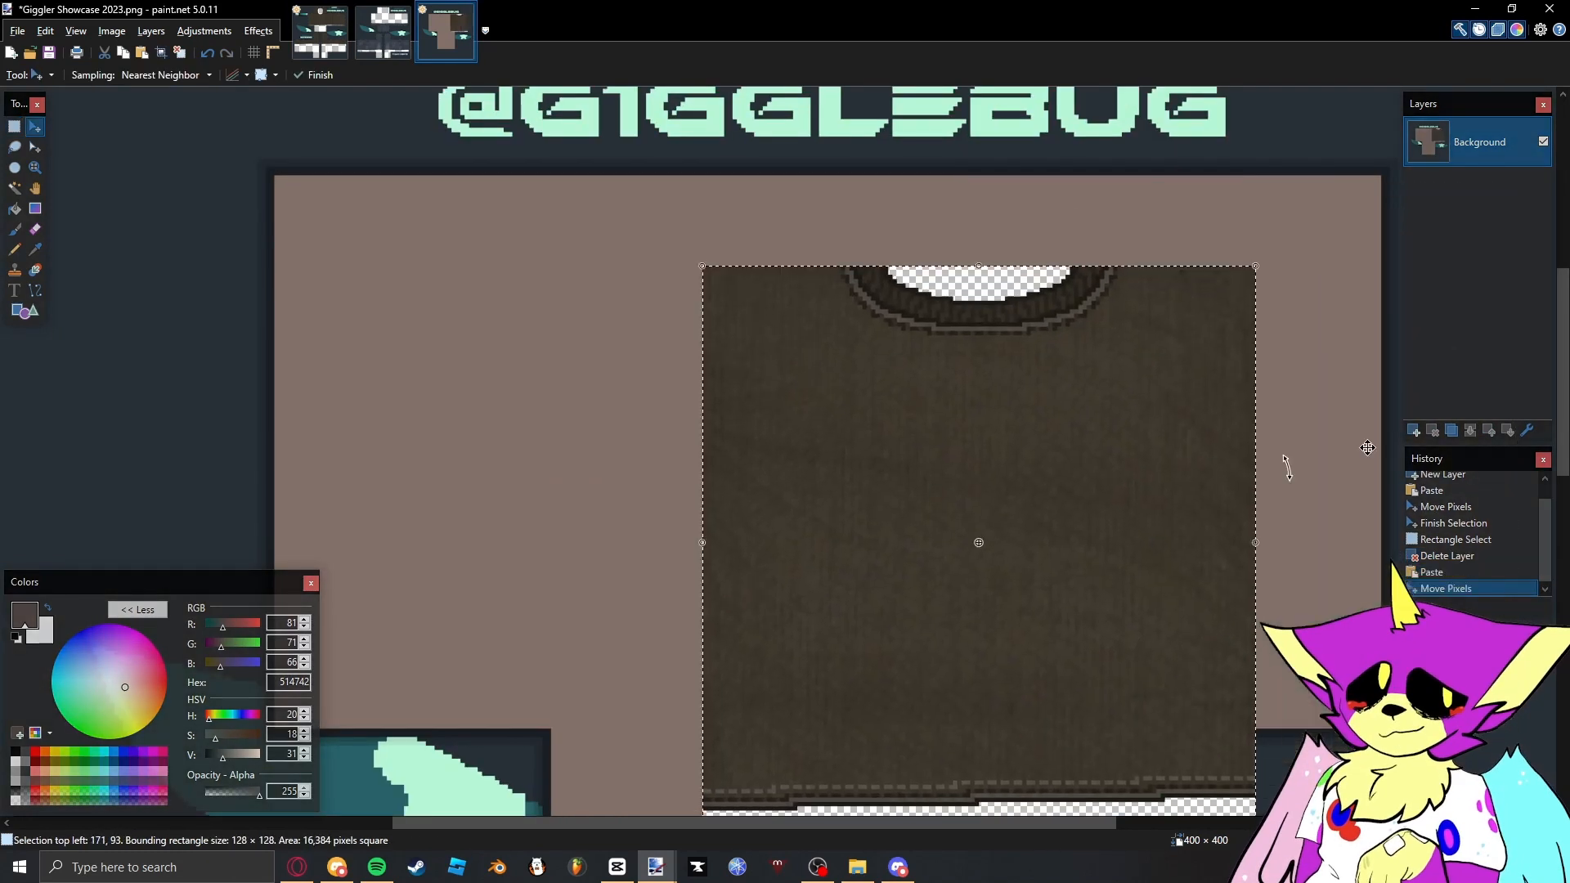
key(ctrl+z)
key(ctrl+shift+n)
key(ctrl+v)
drag(1053, 494, 699, 458)
key(s)
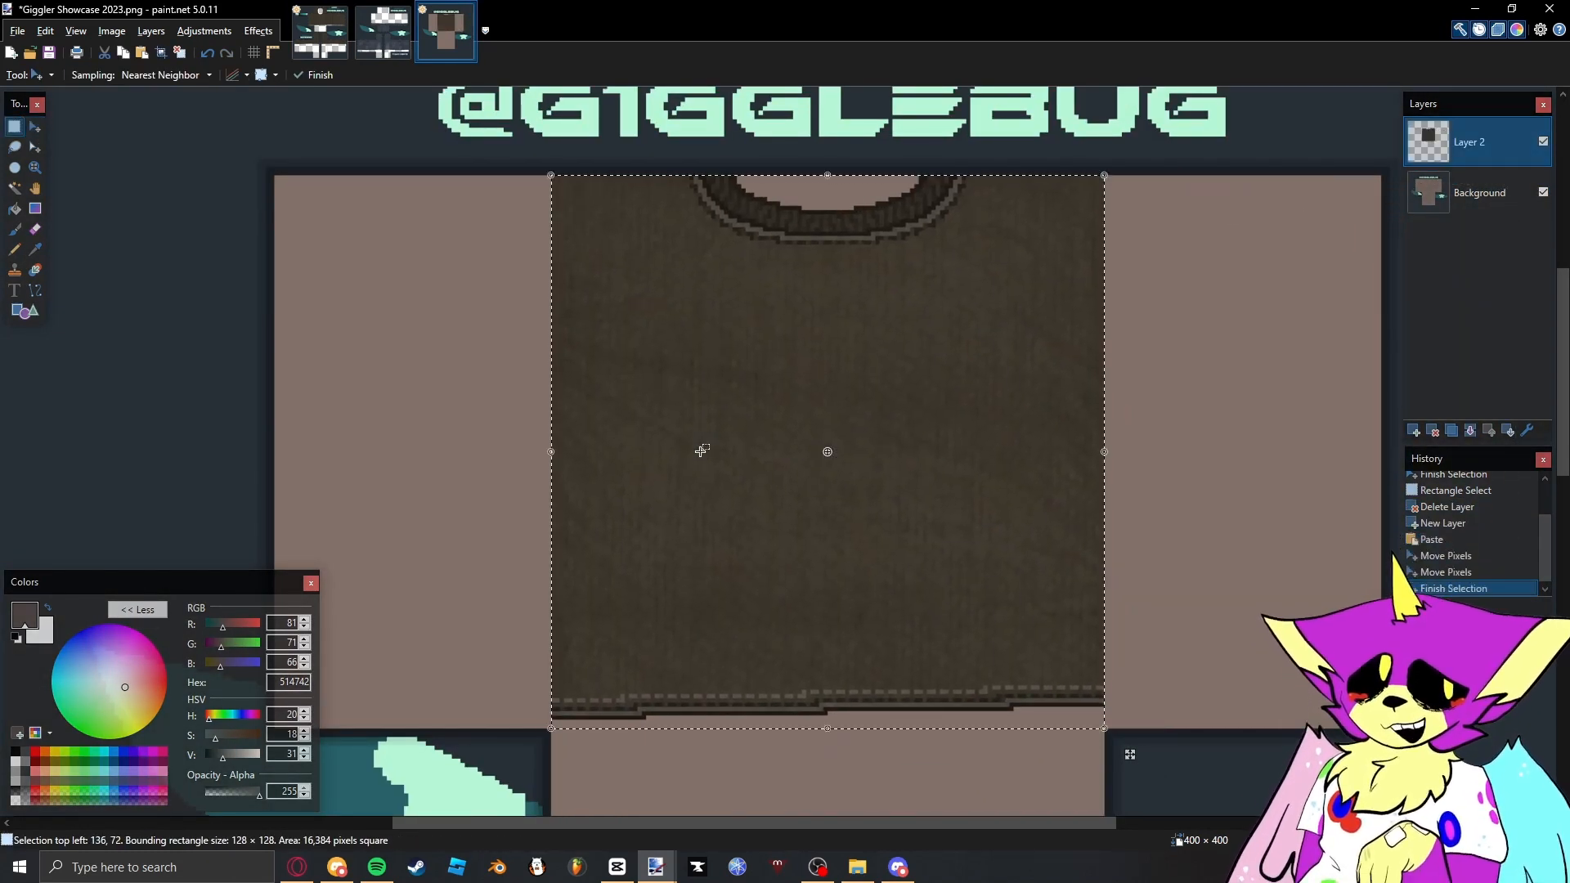
- Select one sleeve's front panel in the Shirt Tutorial image as a 64 × 128 pixel rectangle and copy it
key(ctrl+Tab)
scroll(724, 544, up, 10)
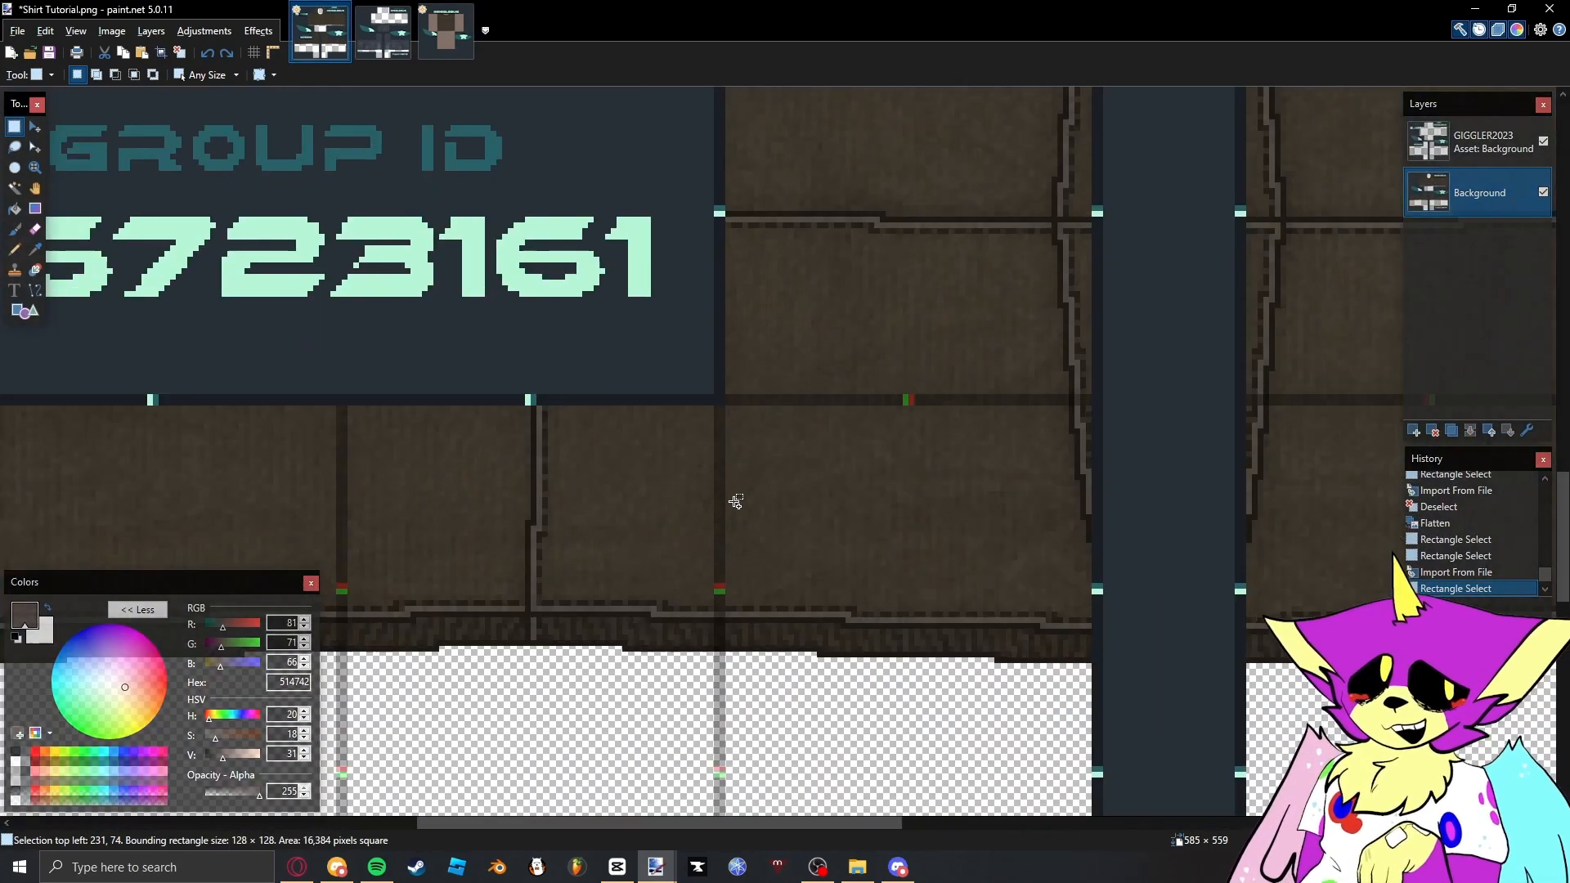
scroll(981, 546, down, 7)
drag(778, 453, 1061, 225)
scroll(957, 732, up, 5)
scroll(1047, 784, up, 1)
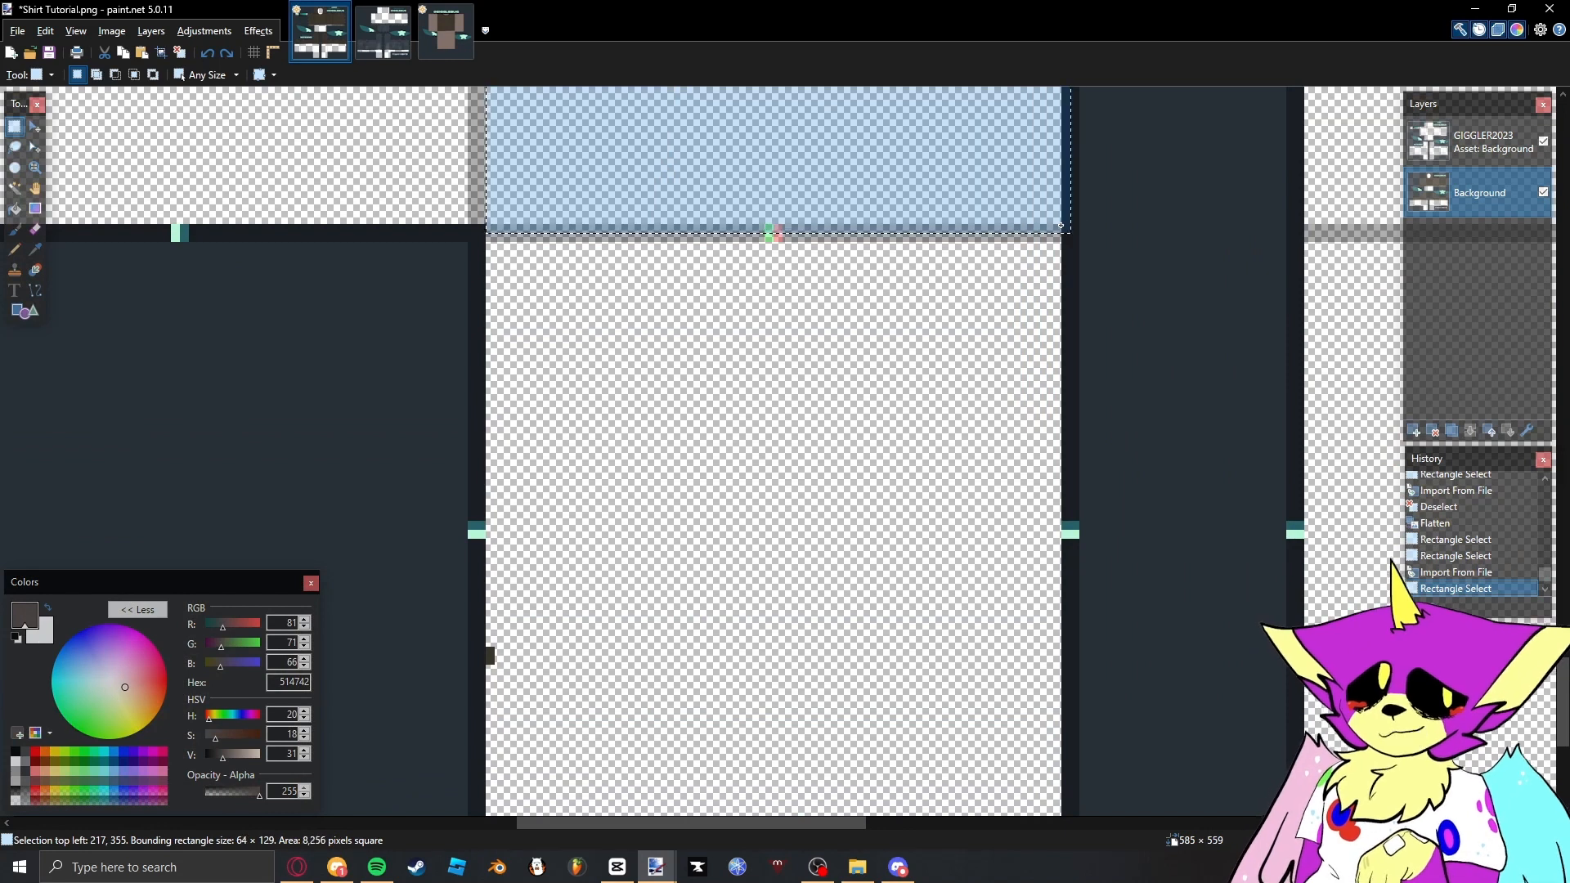
key(ctrl+c)
- Paste the sleeve panel into the showcase image, align it over the mannequin's left-hand arm, and deselect it
click(446, 31)
scroll(760, 348, up, 8)
key(ctrl+v)
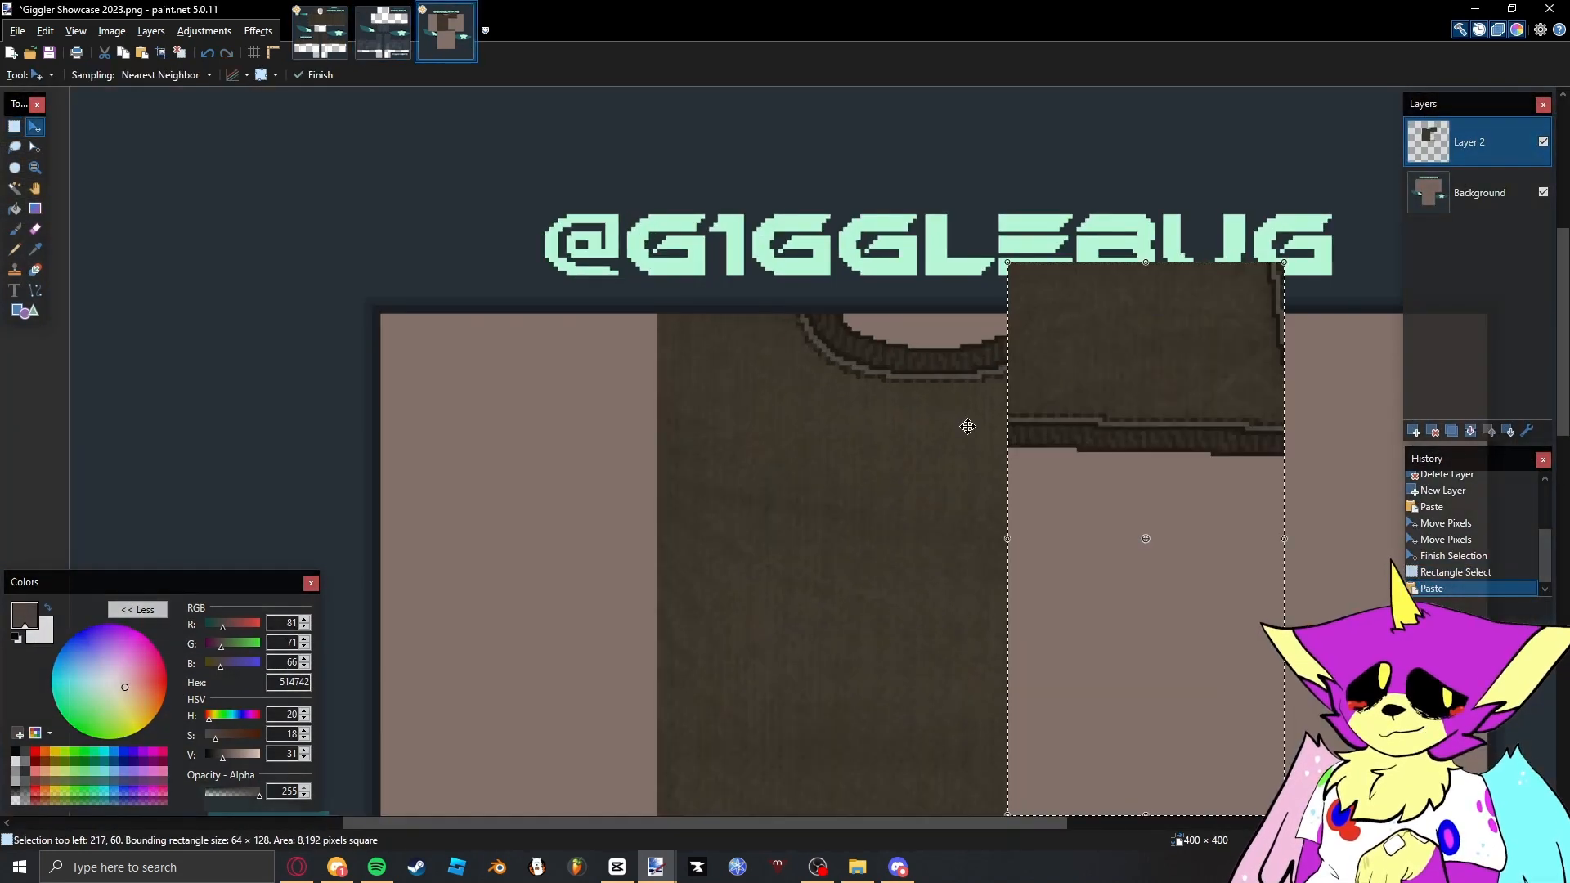
drag(1125, 356, 481, 410)
scroll(498, 411, down, 8)
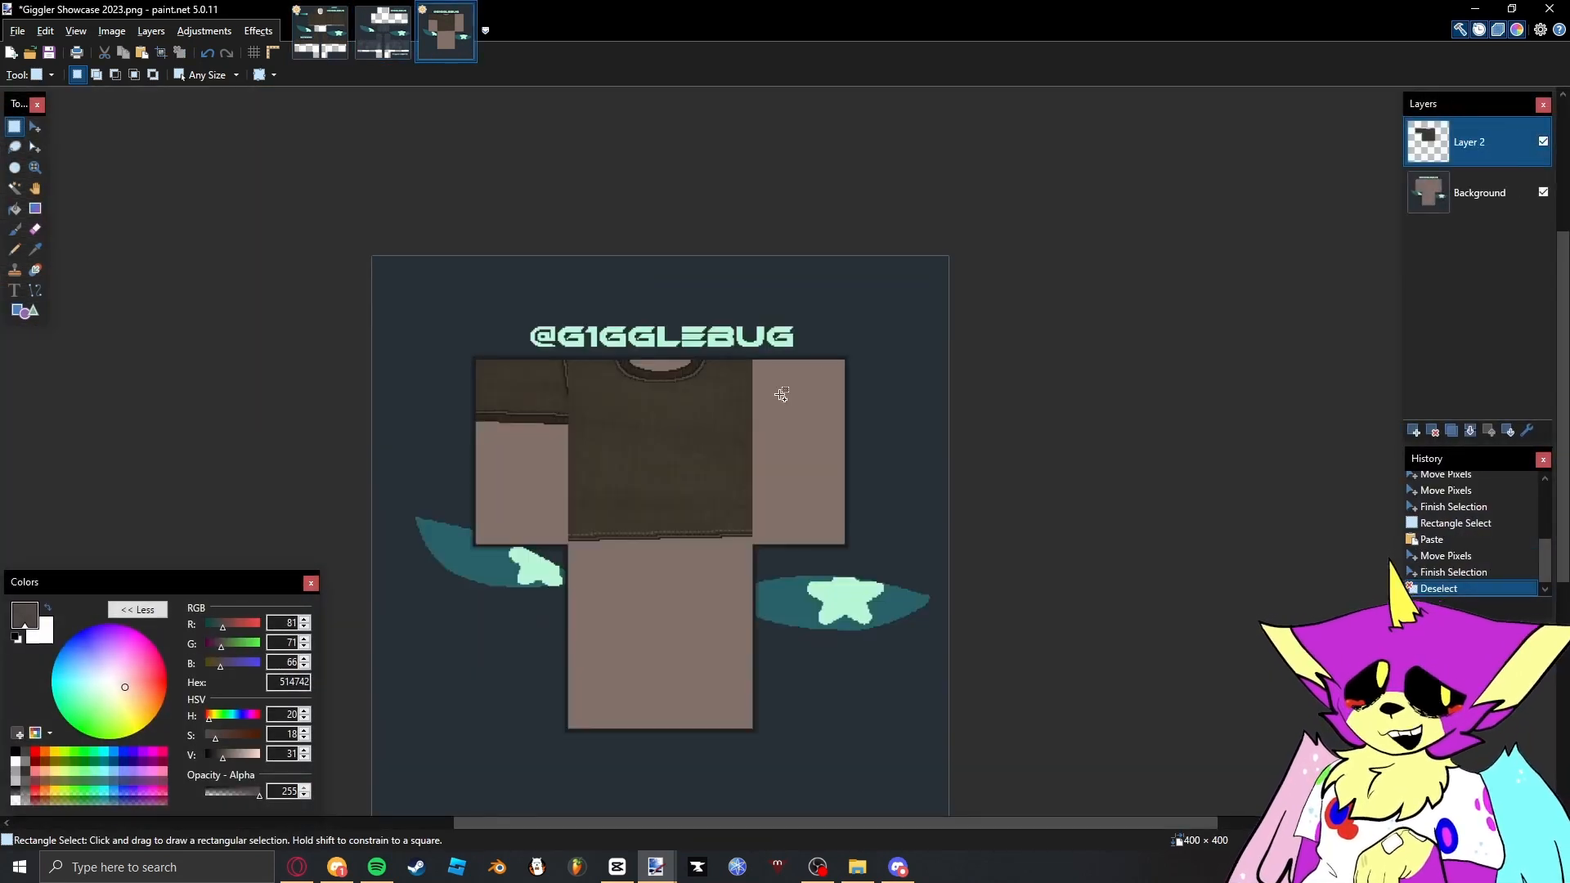
- Paste the other 64 × 128 pixel sleeve panel and align it over the mannequin's remaining bare arm
scroll(778, 396, up, 6)
key(ctrl+v)
drag(823, 453, 802, 394)
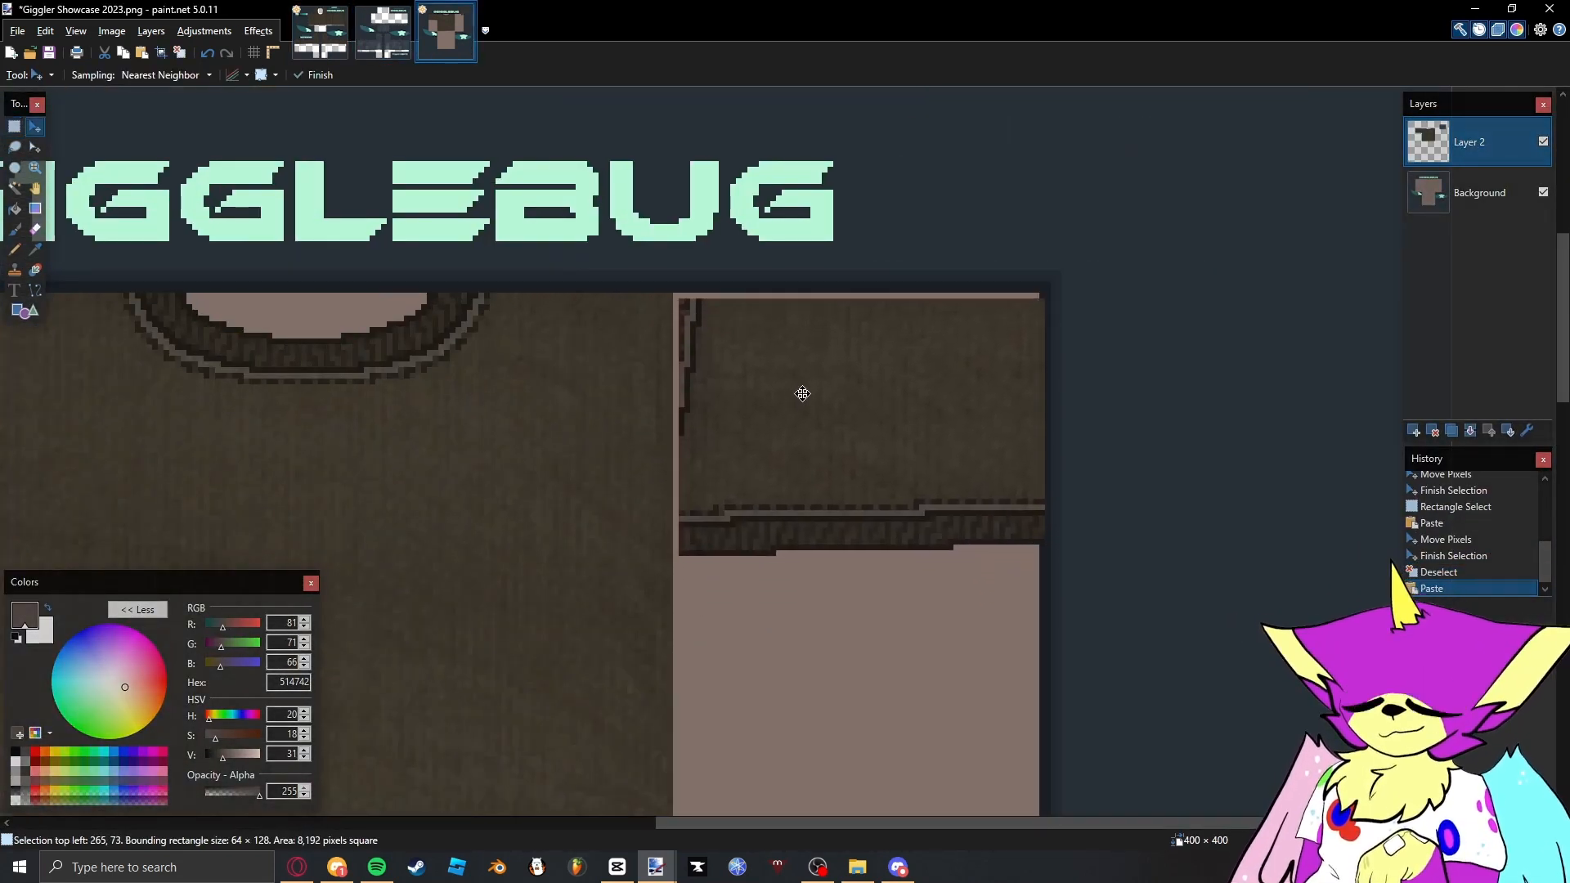
key(s)
- Add an empty layer to the showcase image and place it between the shirt layer and the Background
key(ctrl+0)
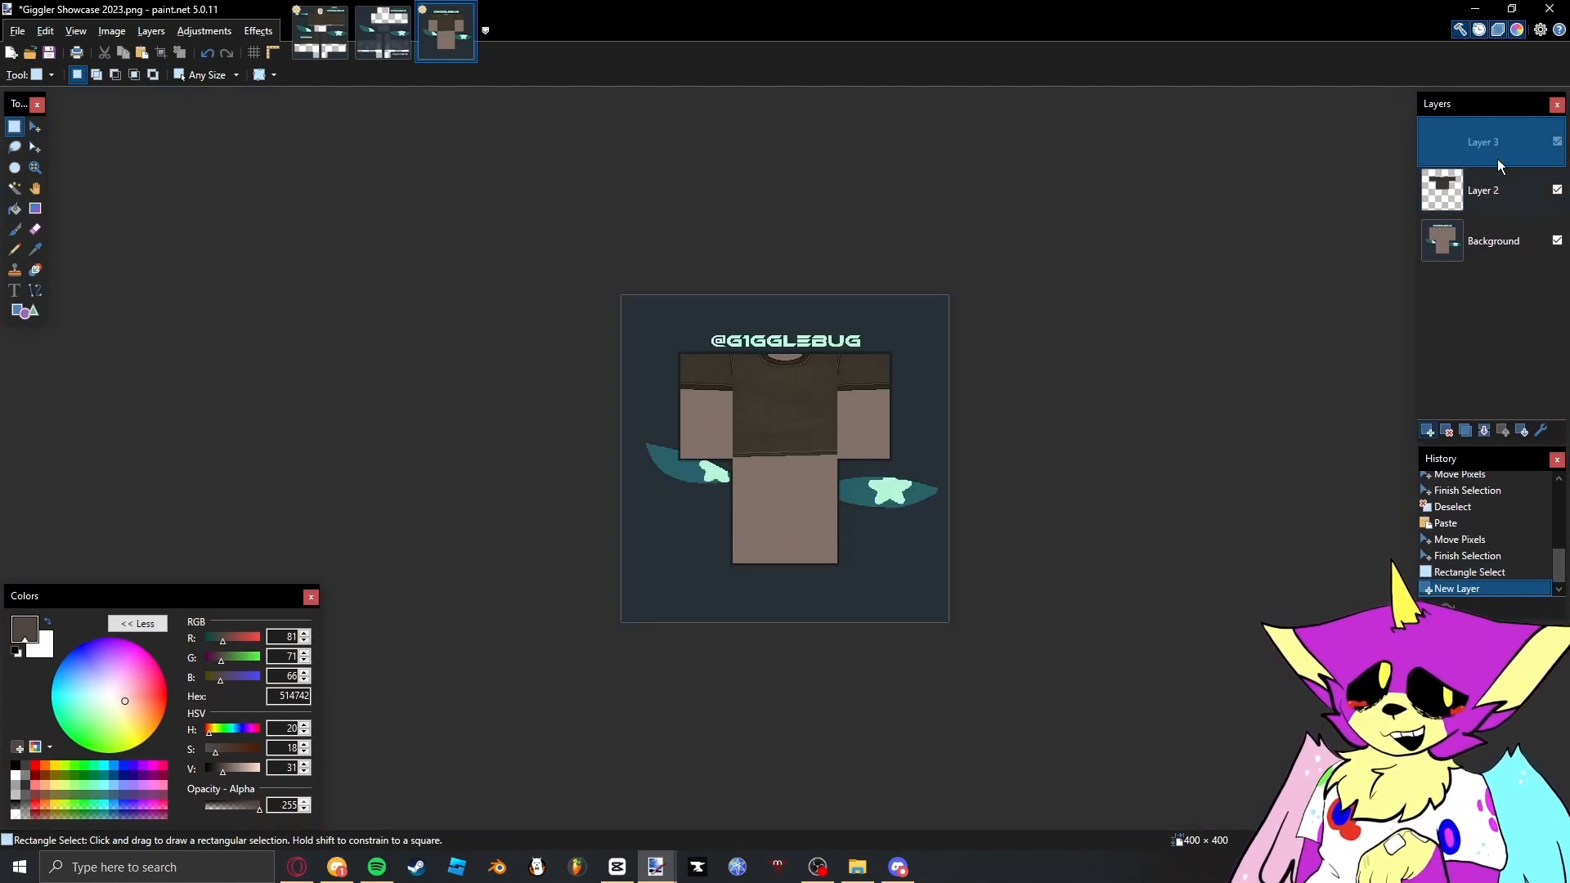
drag(1500, 166, 1498, 215)
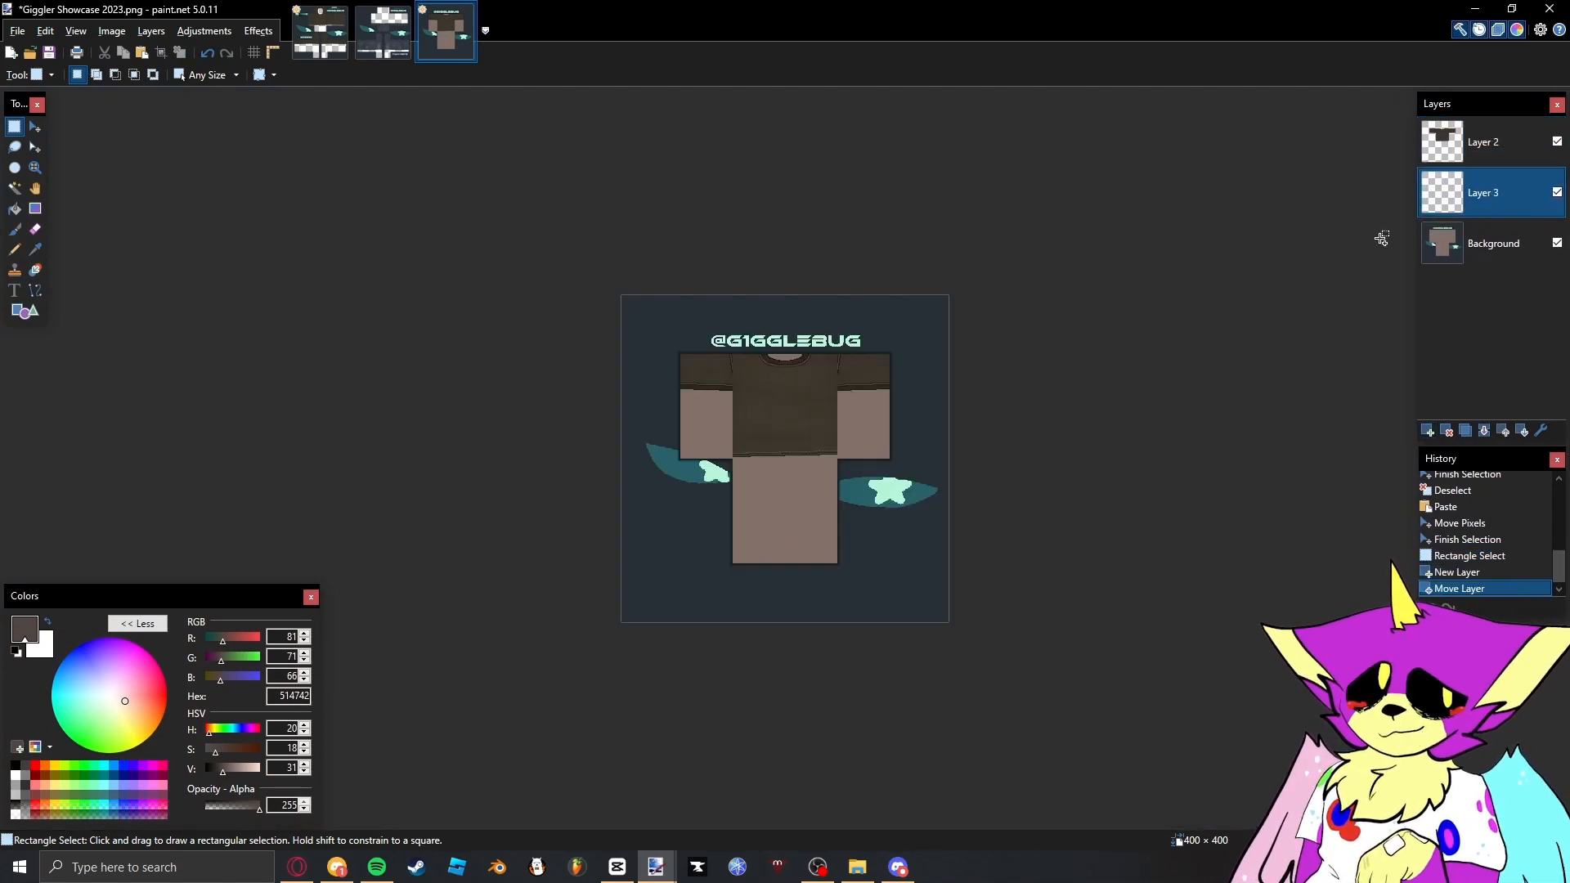
- Close the Shirt Tutorial image without saving its changes
key(ctrl+Tab)
key(ctrl+0)
key(ctrl+w)
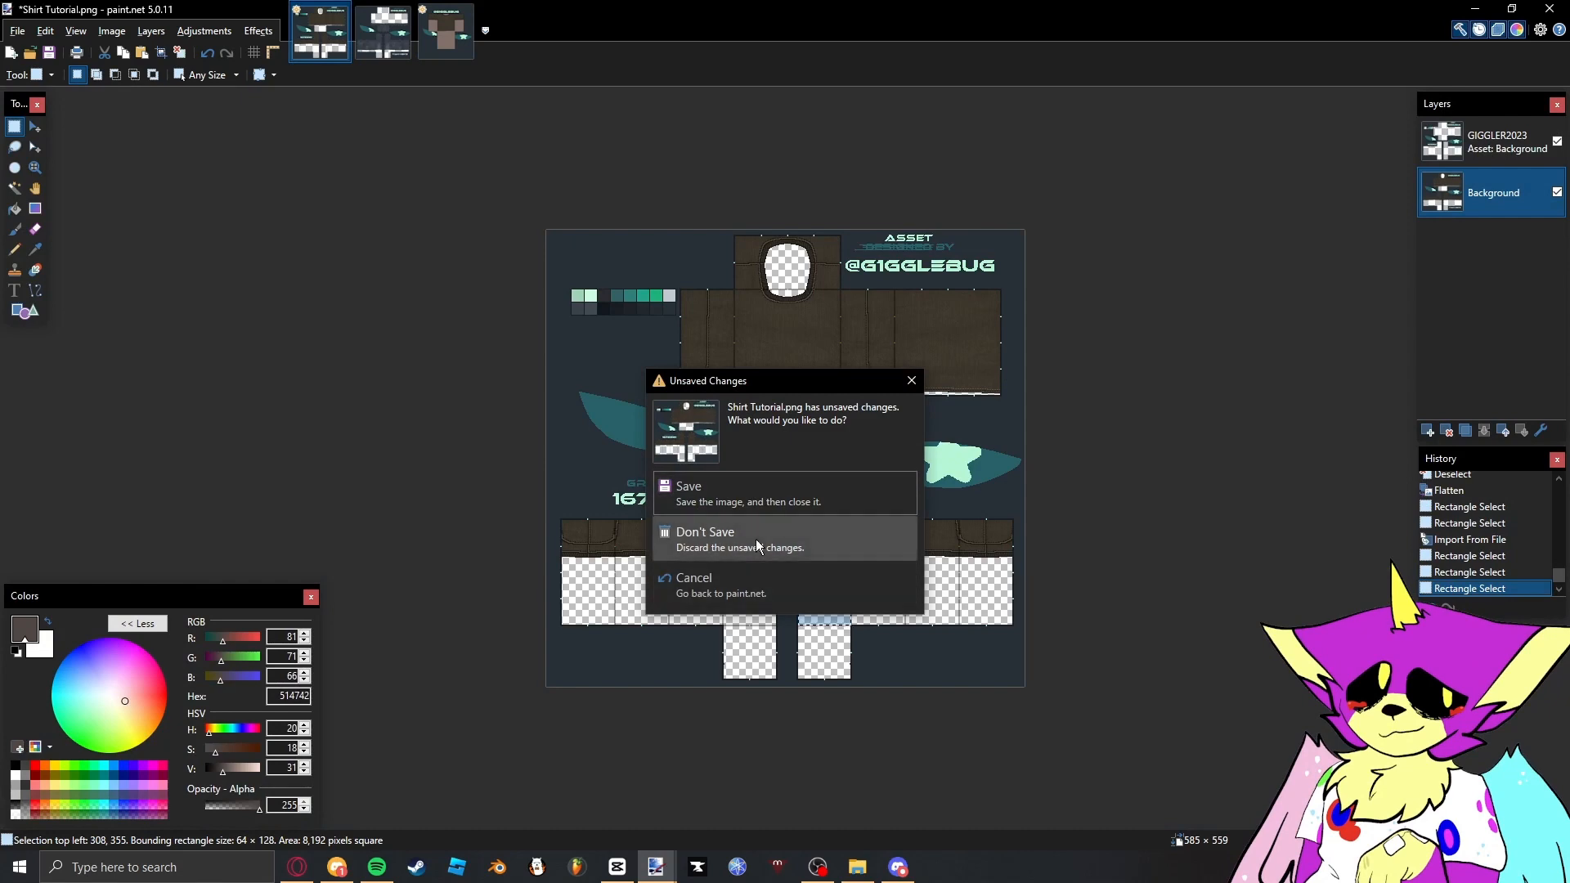
click(756, 538)
- Select the jeans' front waistband in the Jeans Tutorial image as a 128 × 29 pixel rectangle and copy it
scroll(758, 420, up, 10)
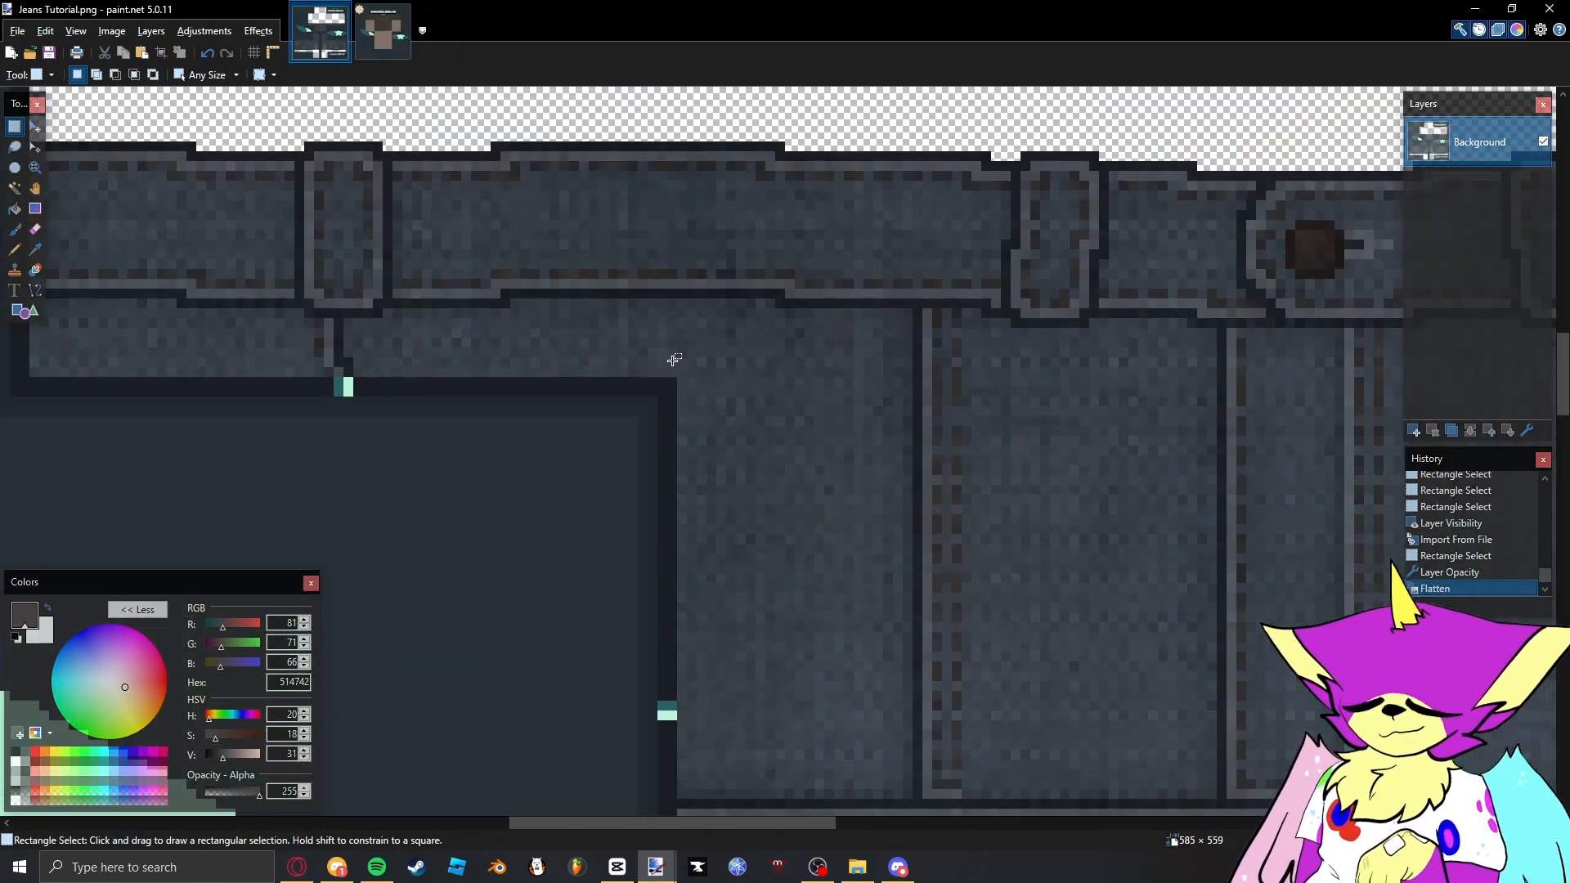
scroll(767, 316, down, 3)
drag(628, 357, 1226, 233)
scroll(1103, 236, up, 3)
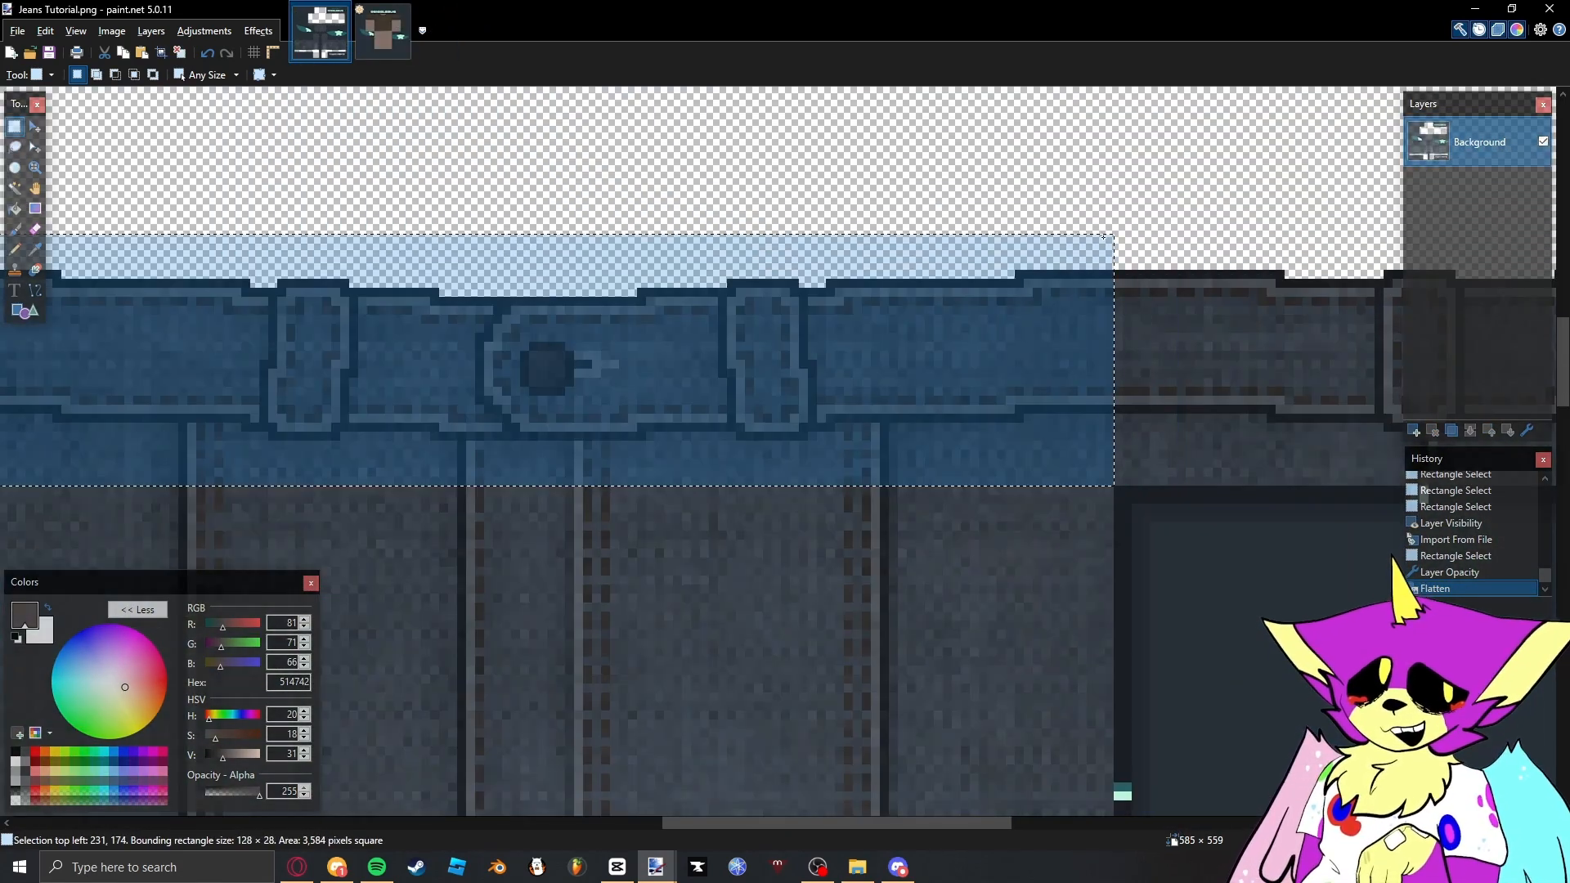
key(ctrl+c)
- Paste the waistband onto the layer beneath the shirt, align it with the torso's lower edge, and deselect it
key(ctrl+Tab)
scroll(736, 463, up, 5)
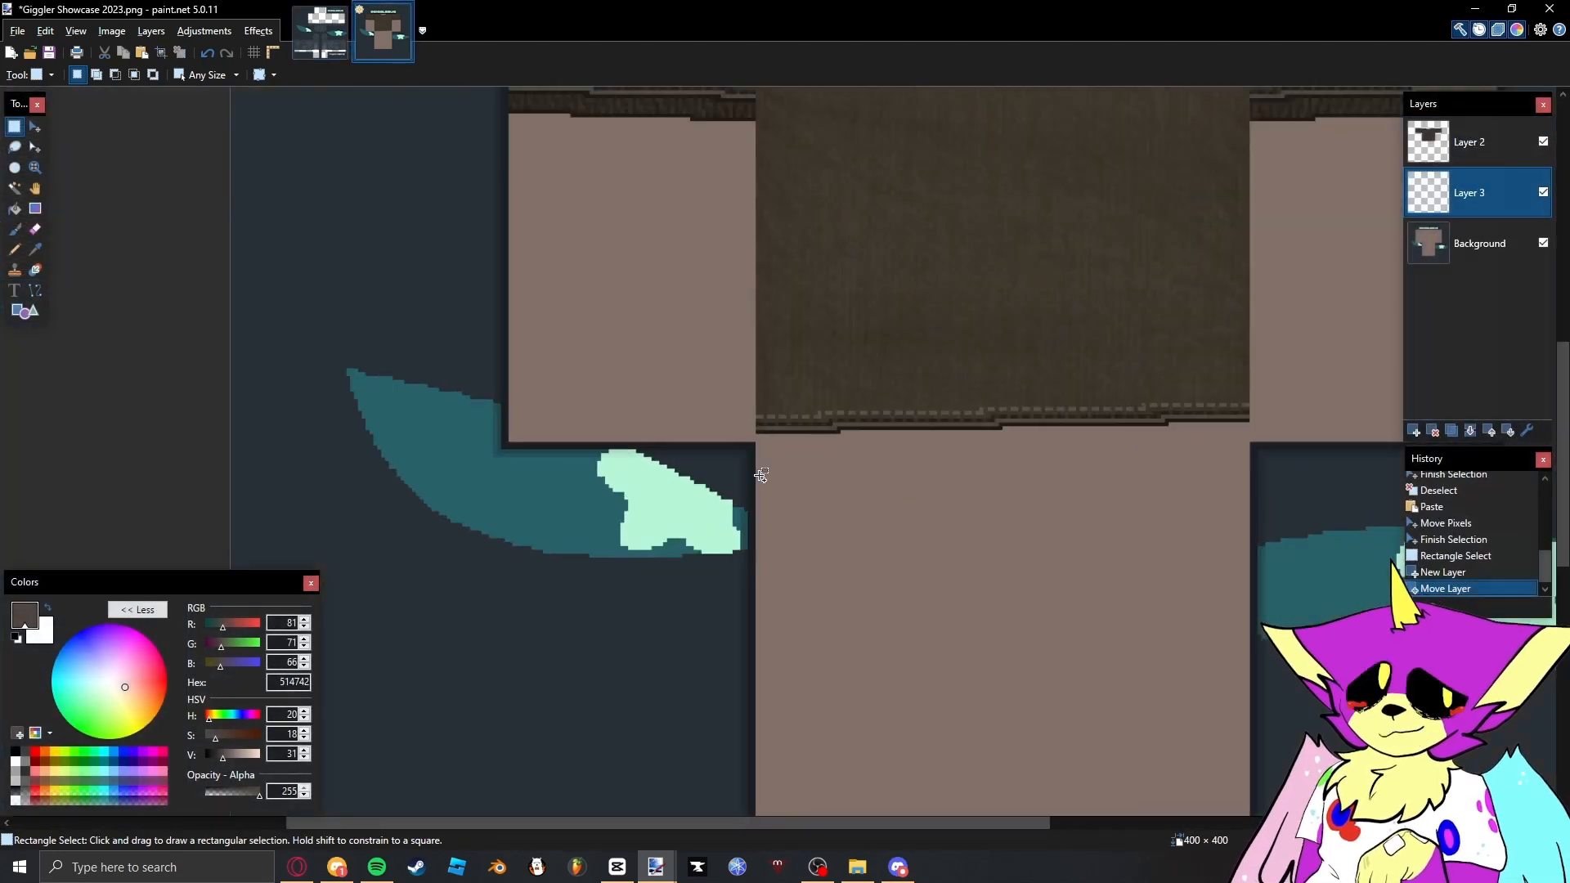
key(ctrl+v)
drag(1084, 400, 897, 377)
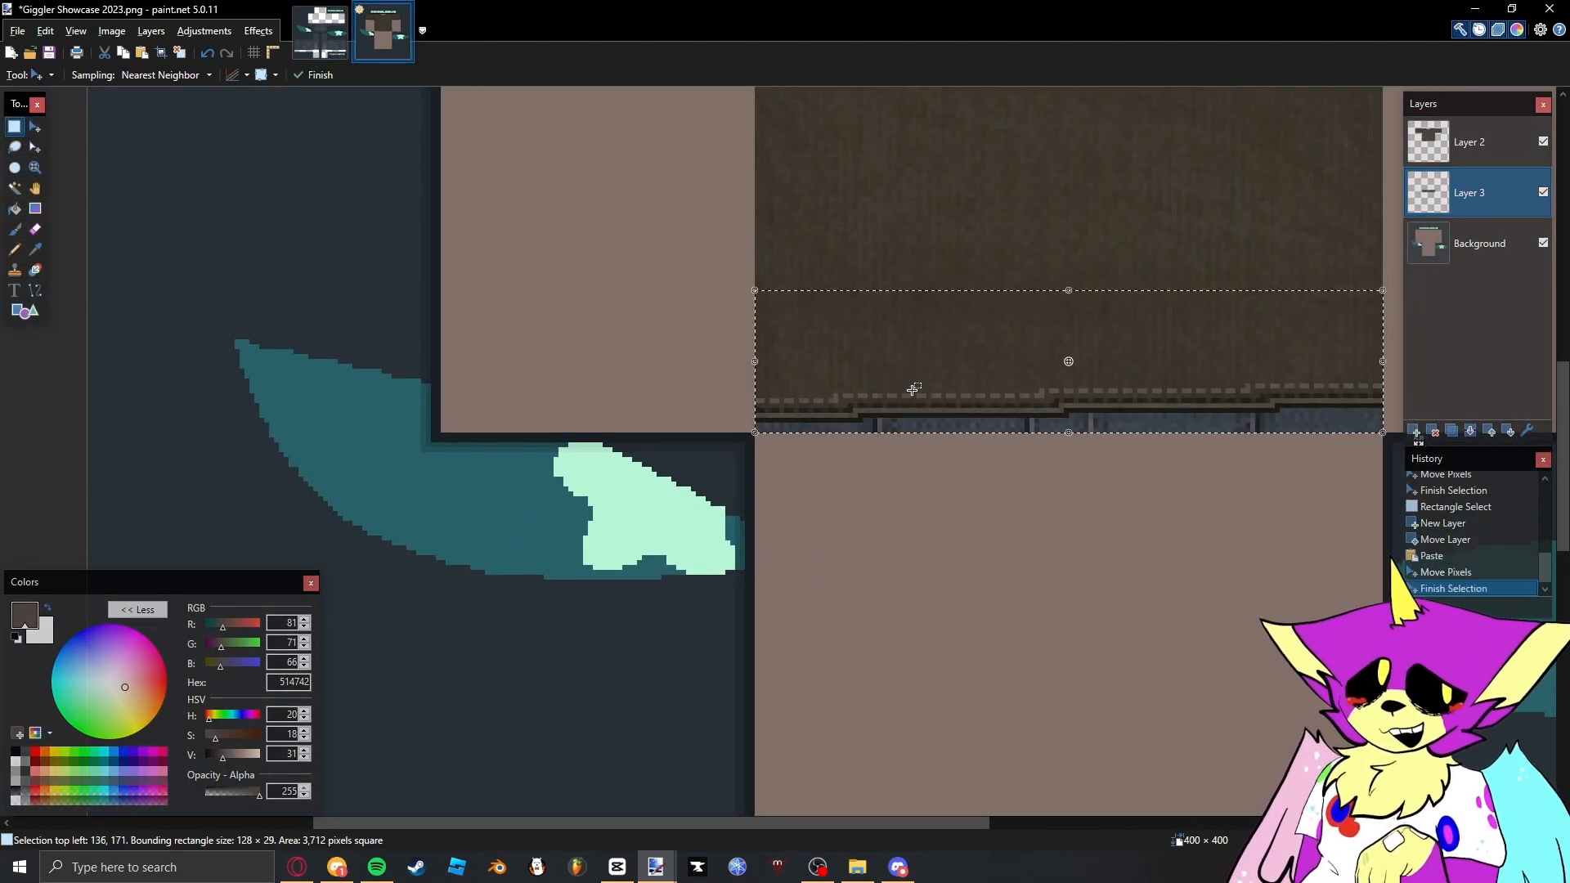
click(913, 390)
- Copy a front leg panel from the Jeans Tutorial image and return to the Giggler Showcase 2023 image
scroll(905, 398, down, 5)
key(ctrl+Tab)
scroll(829, 433, down, 6)
scroll(740, 610, up, 4)
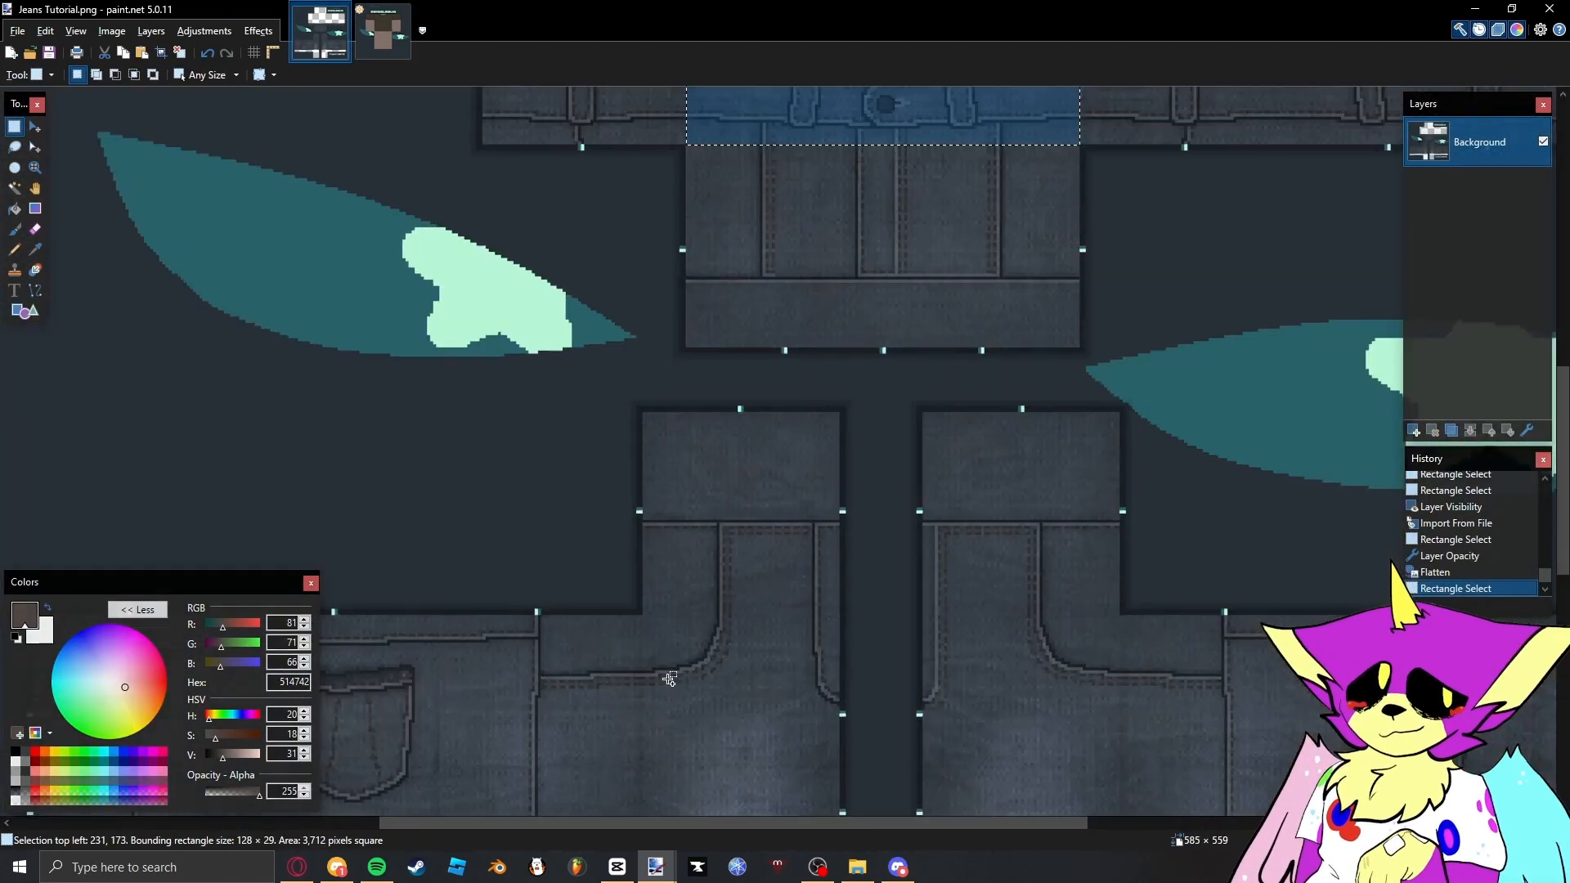
scroll(669, 679, up, 3)
key(ctrl+Tab)
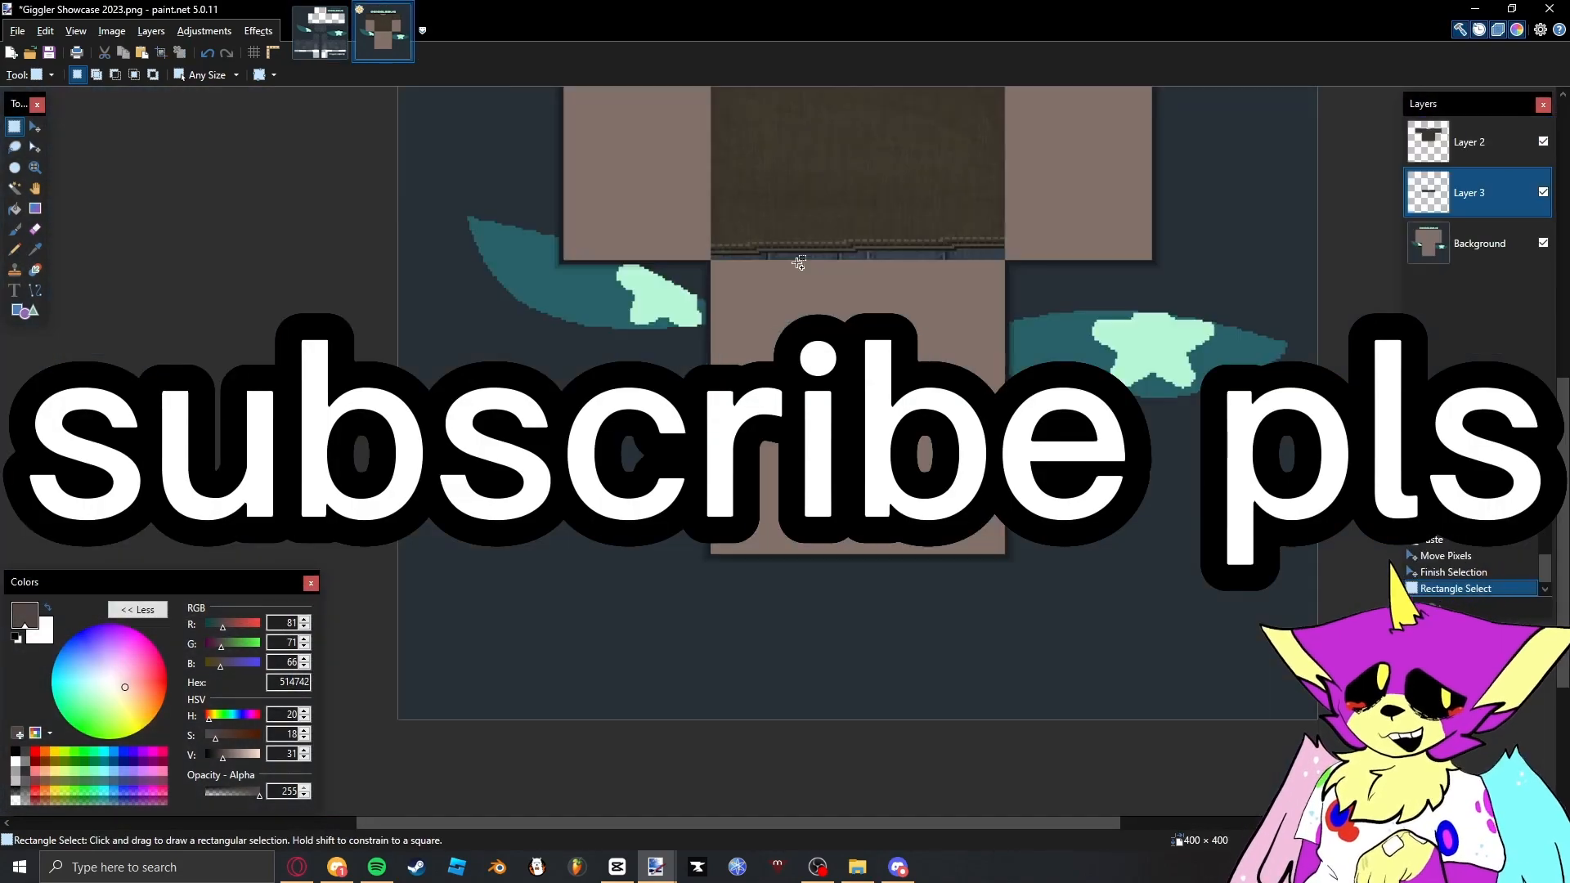